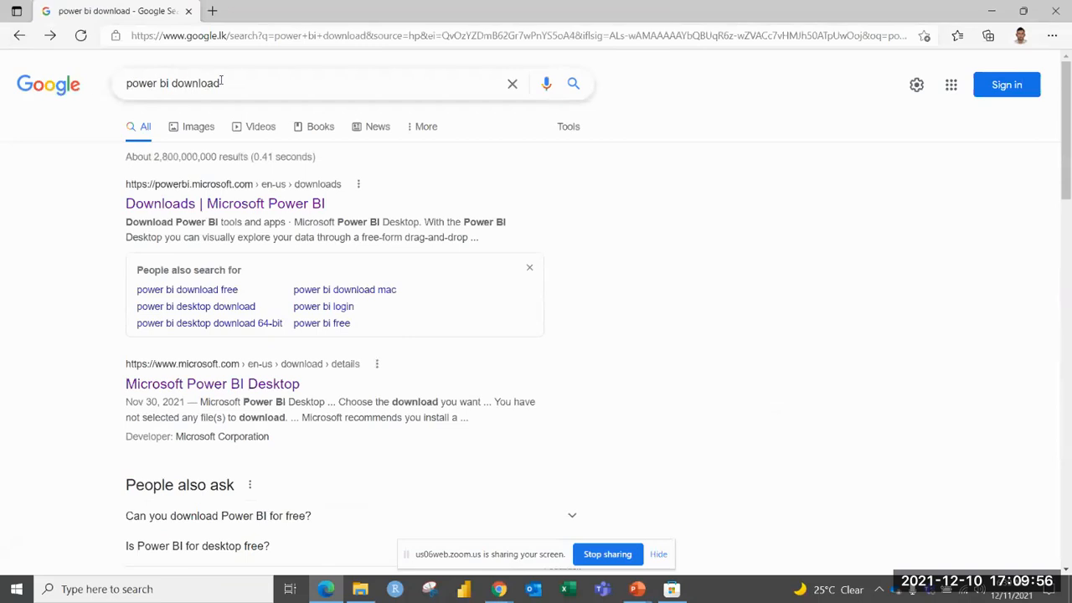
Search Google for "power bi download" and follow Microsoft's downloads site to the free Power BI Desktop page in the Microsoft Store.
click(227, 81)
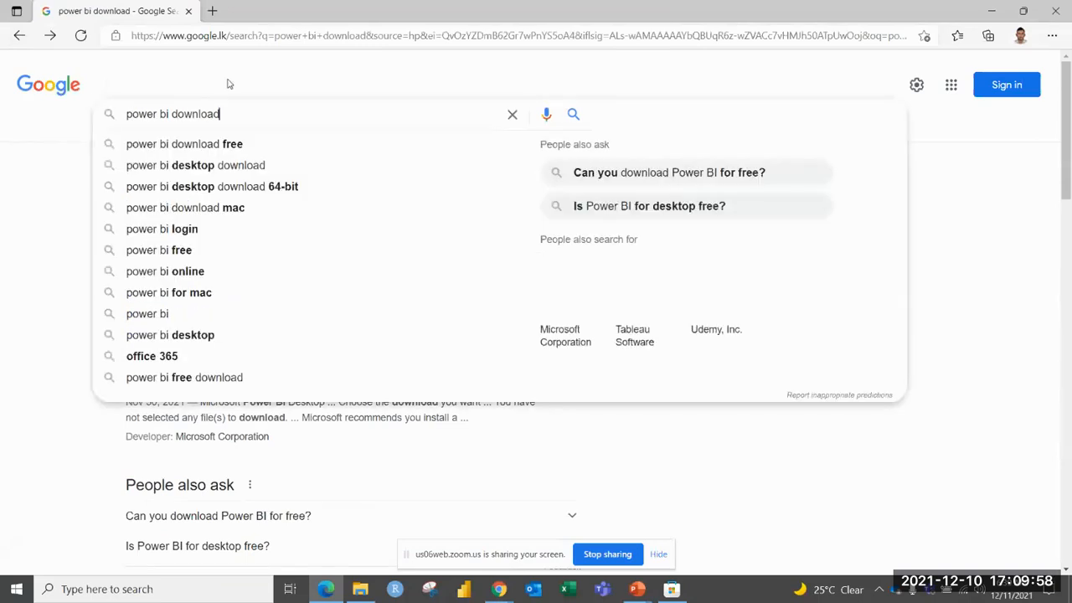
key(Return)
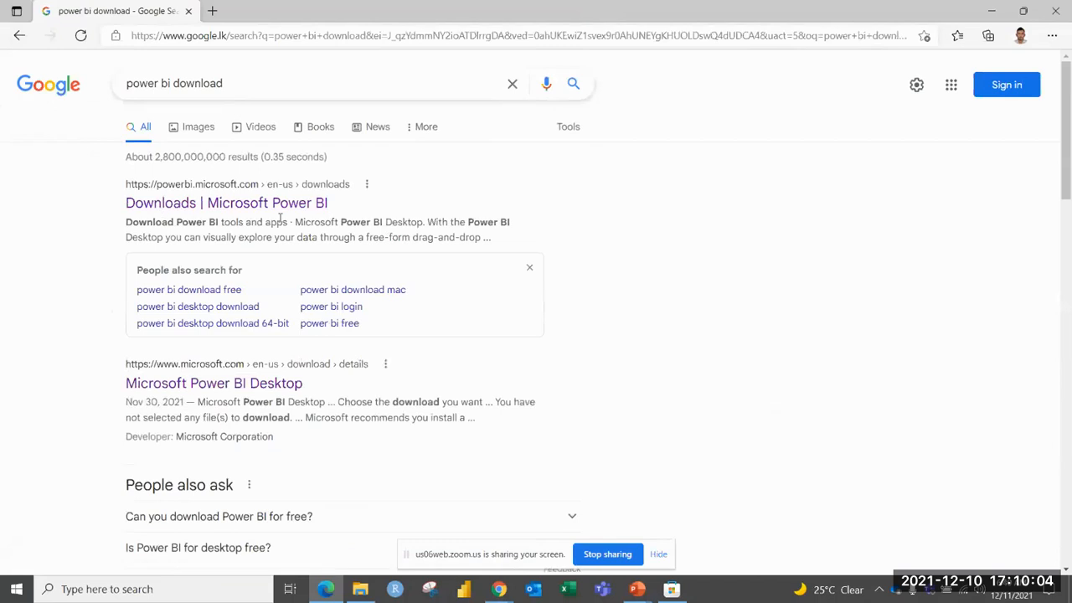
click(237, 204)
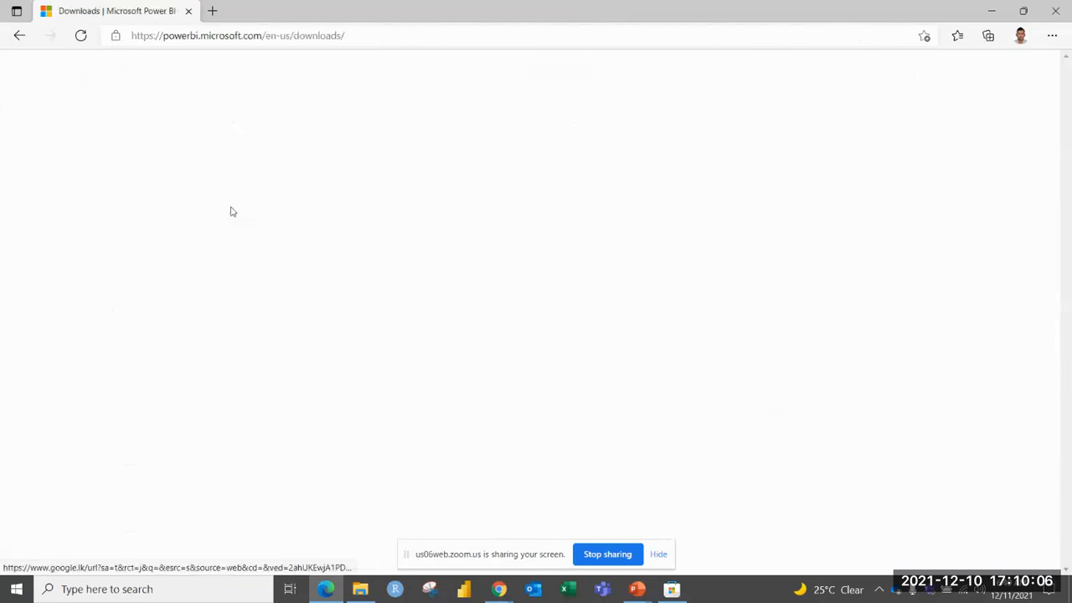
scroll(591, 215, down, 6)
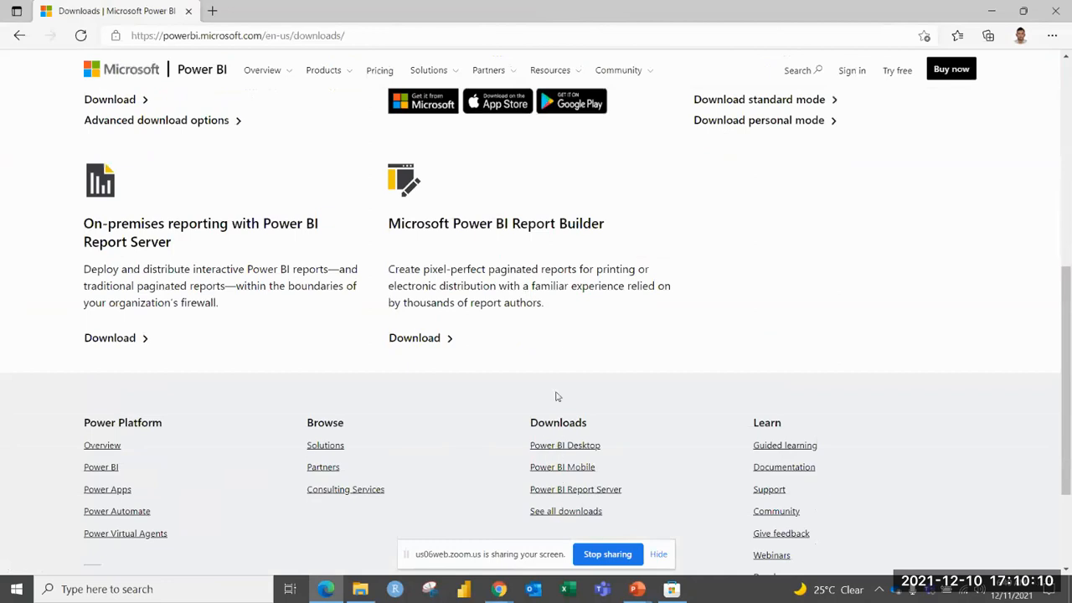
click(565, 449)
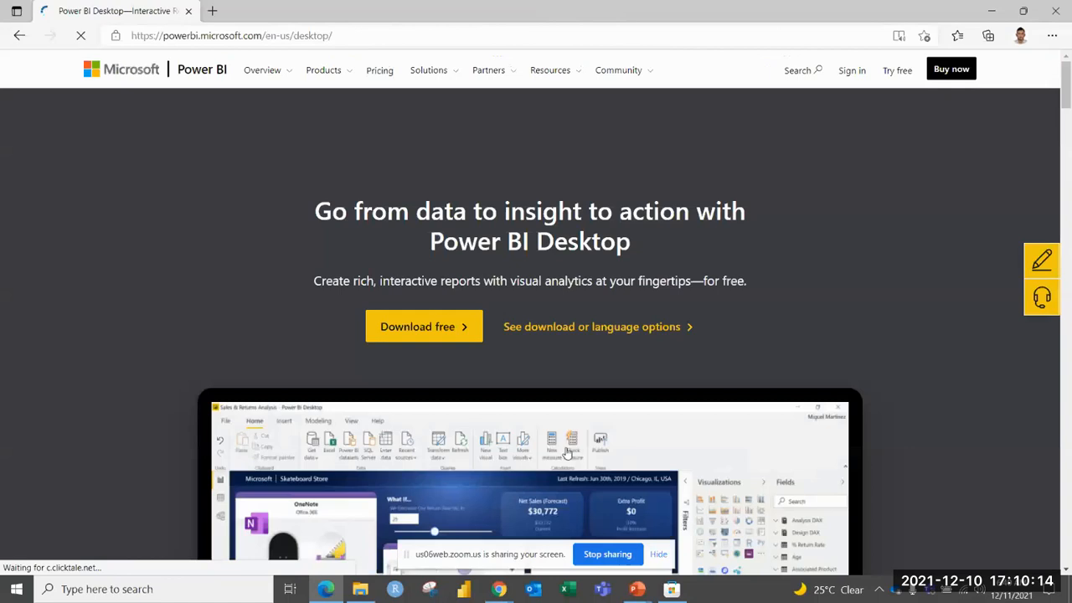
click(419, 333)
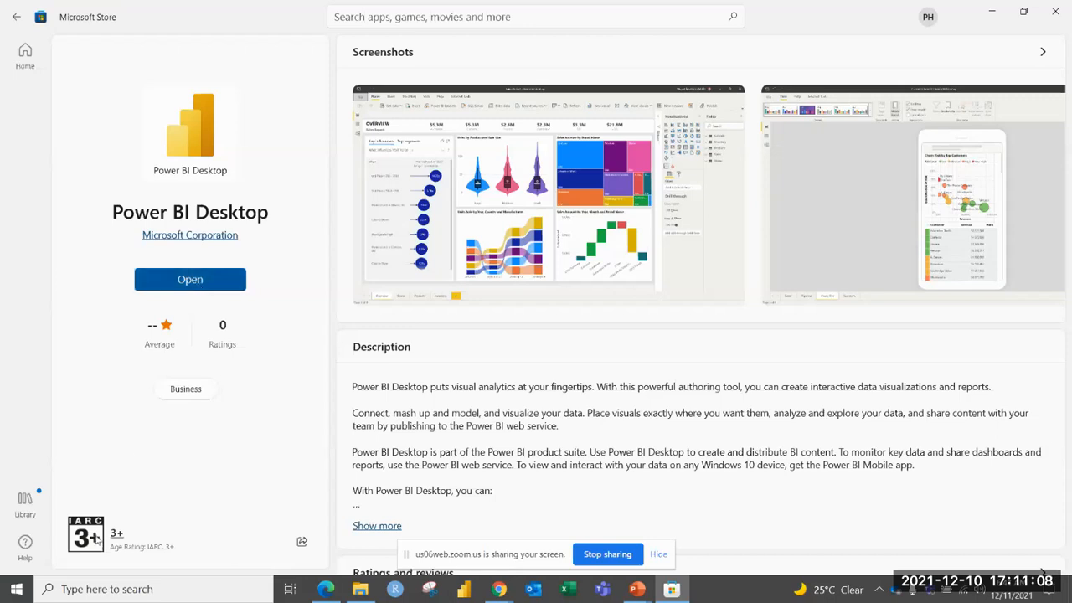
Search Windows for the Microsoft Store app, and dismiss the search.
click(73, 589)
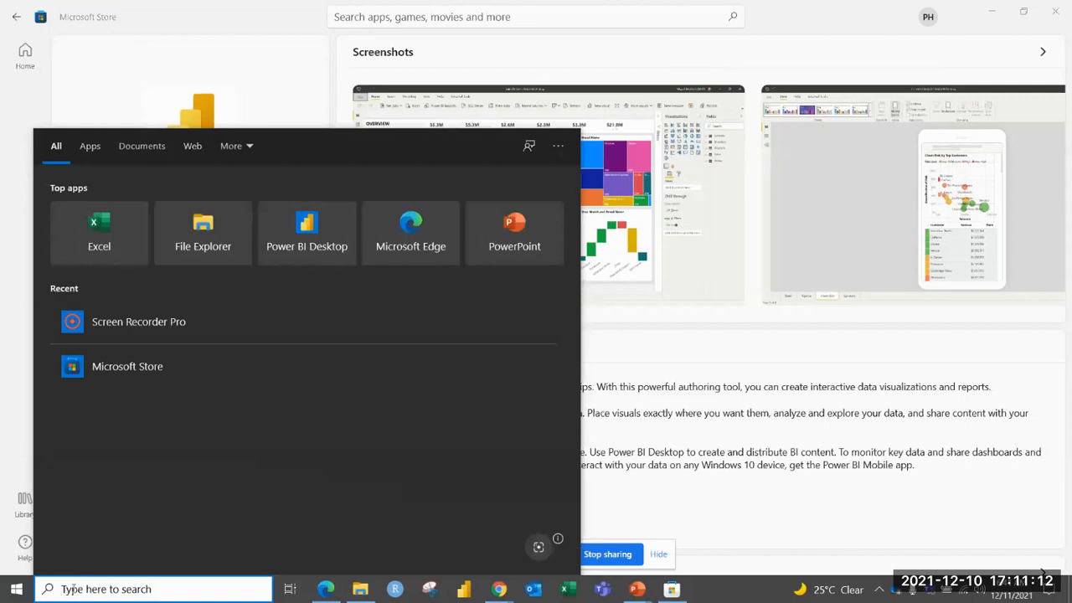
text(mis)
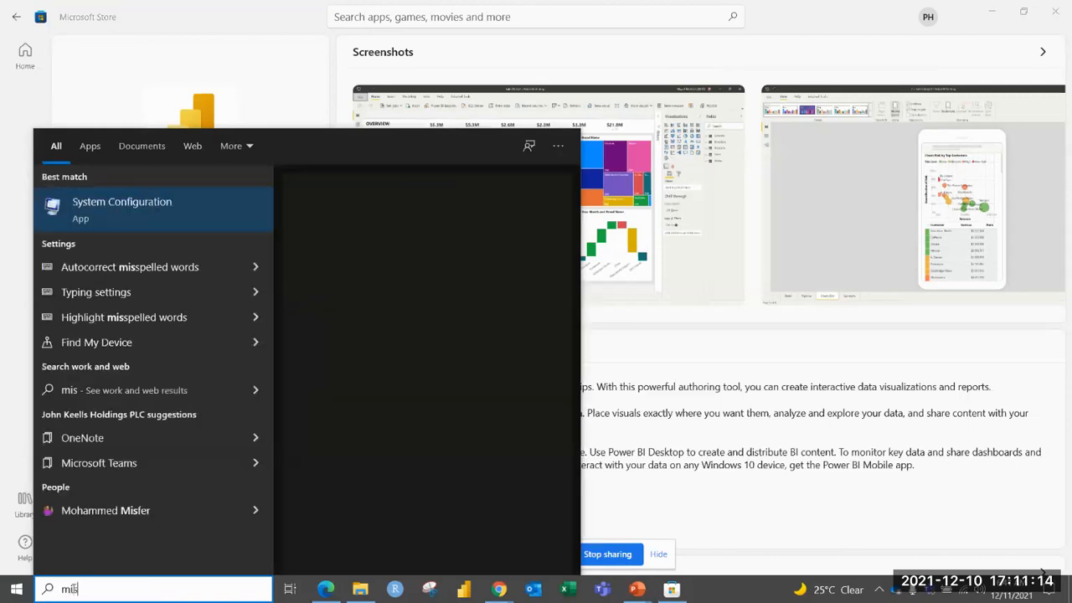
key(BackSpace)
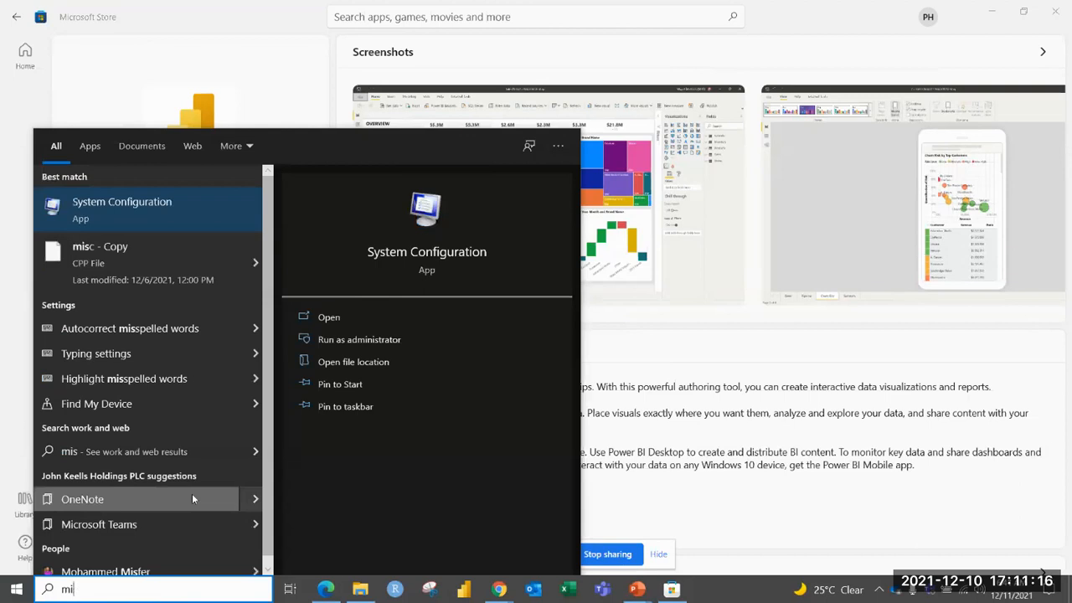
text(cro)
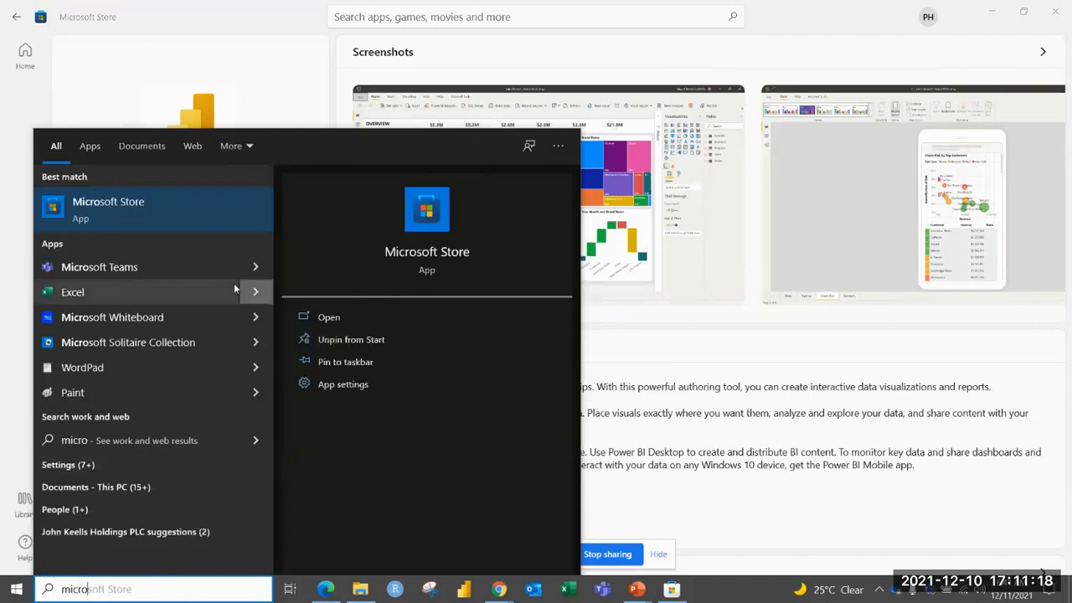
click(202, 77)
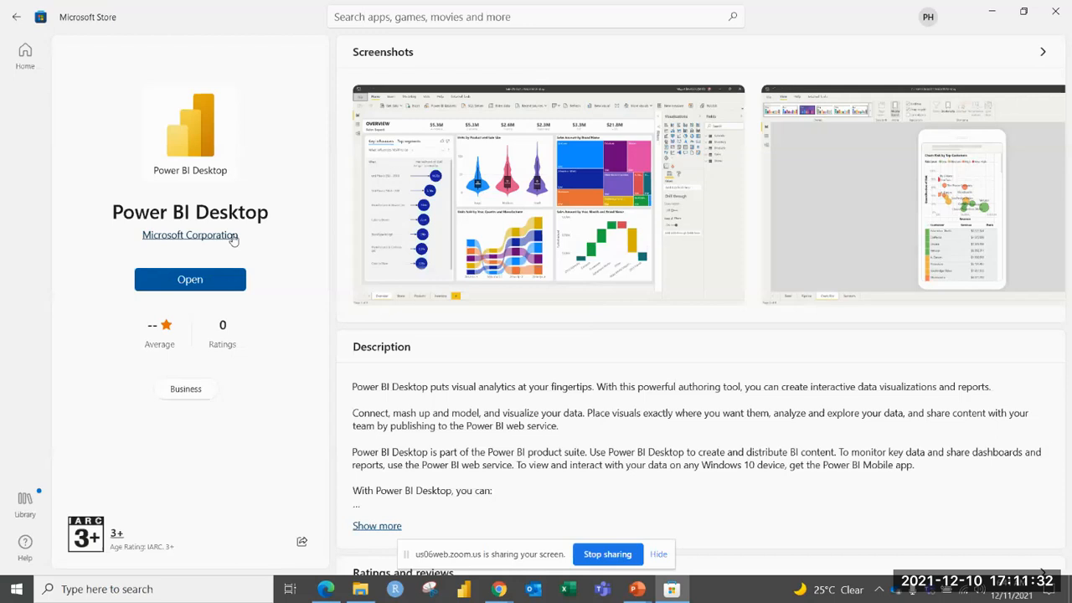
Launch Power BI Desktop from its Microsoft Store page and close the welcome screen.
click(196, 283)
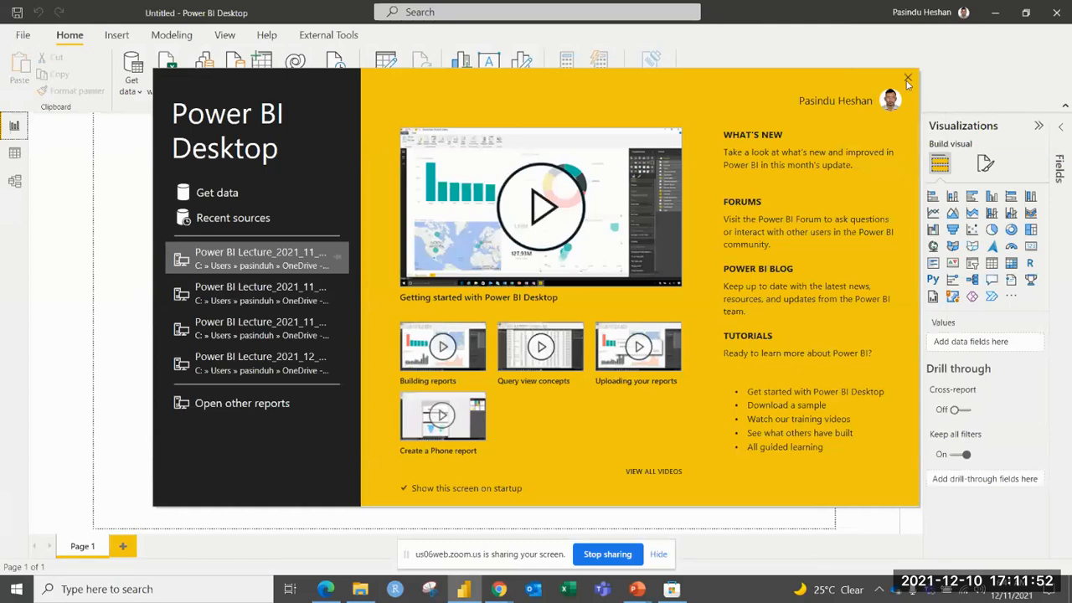
click(908, 80)
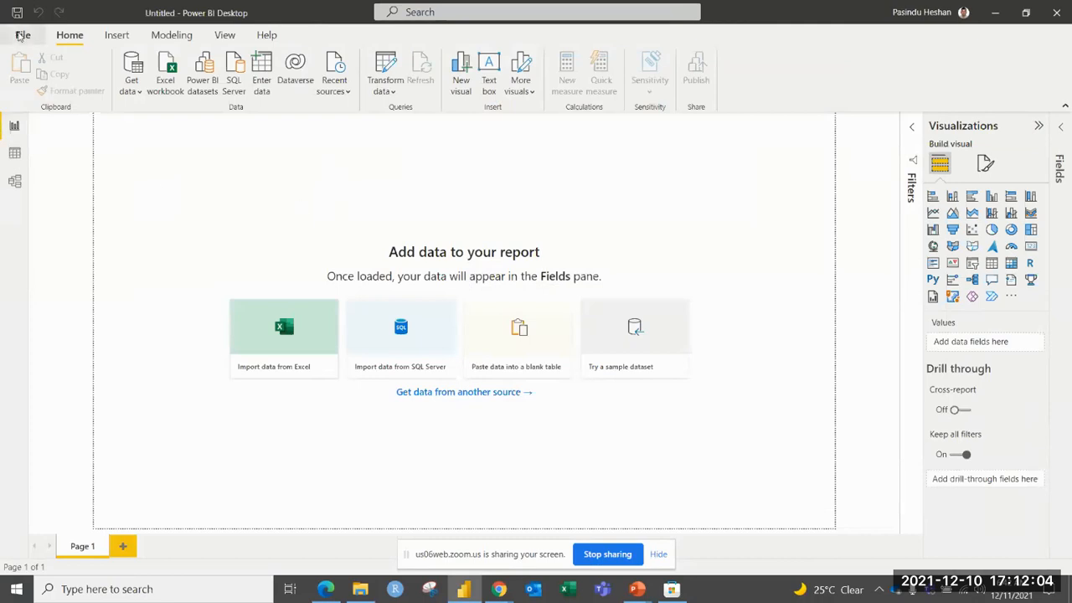
Review the Preview features in the global options, and cancel the dialog.
click(20, 35)
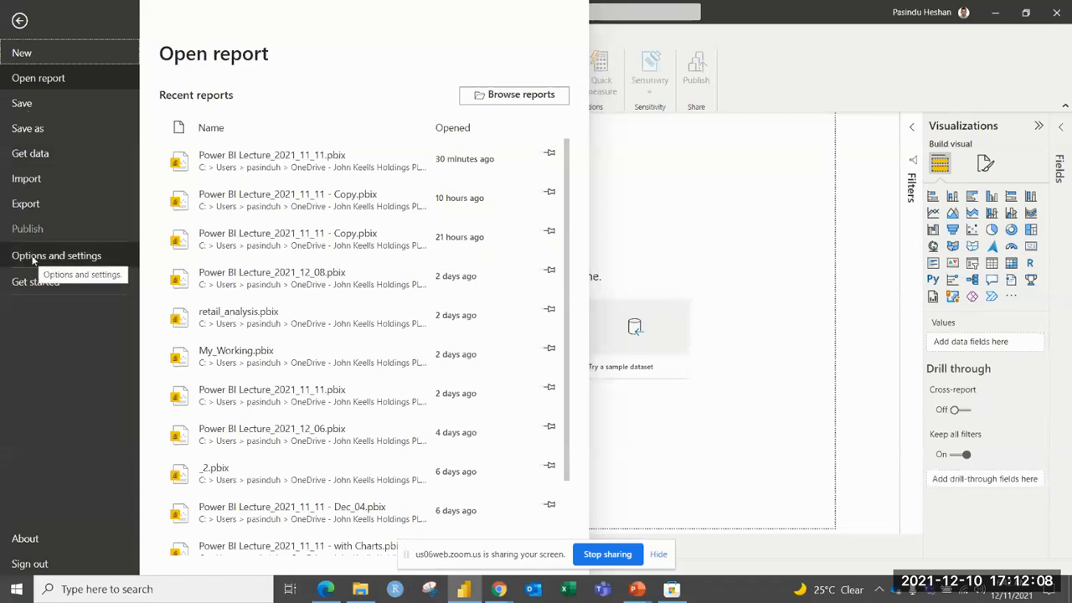
click(34, 260)
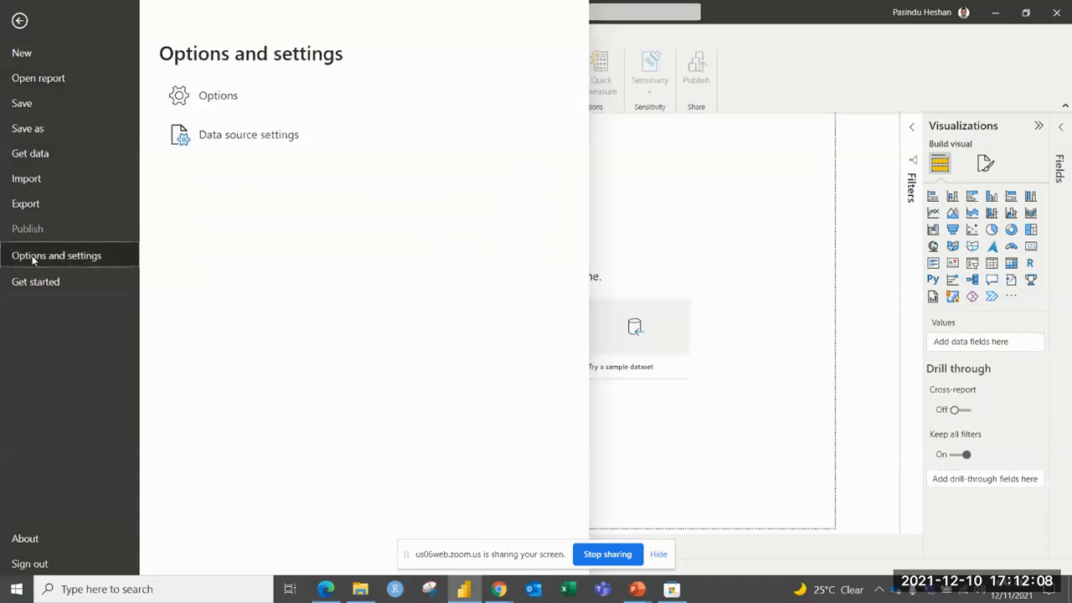
click(220, 99)
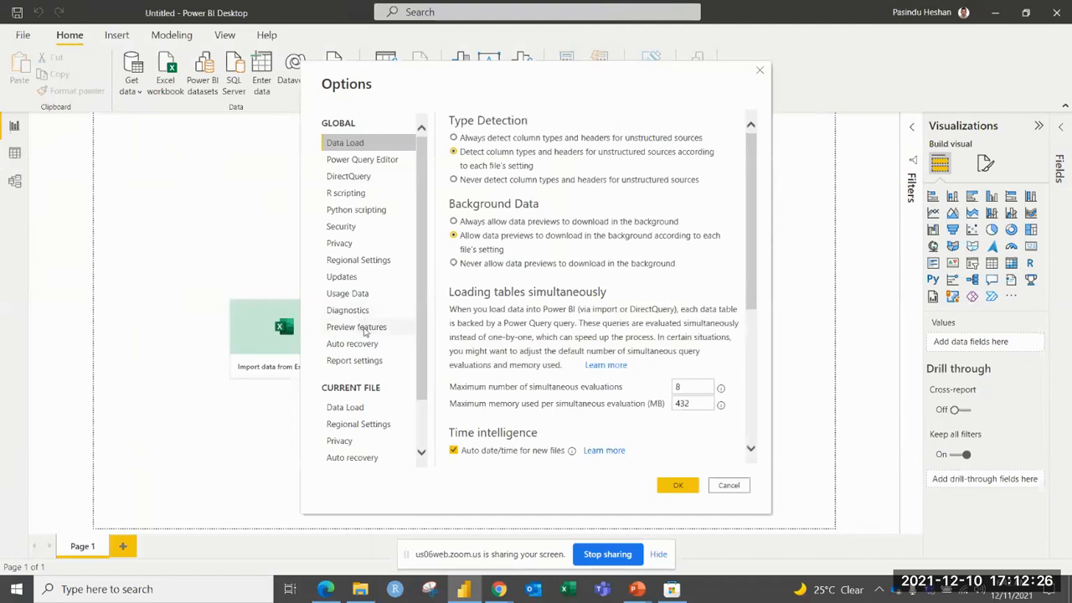
click(365, 328)
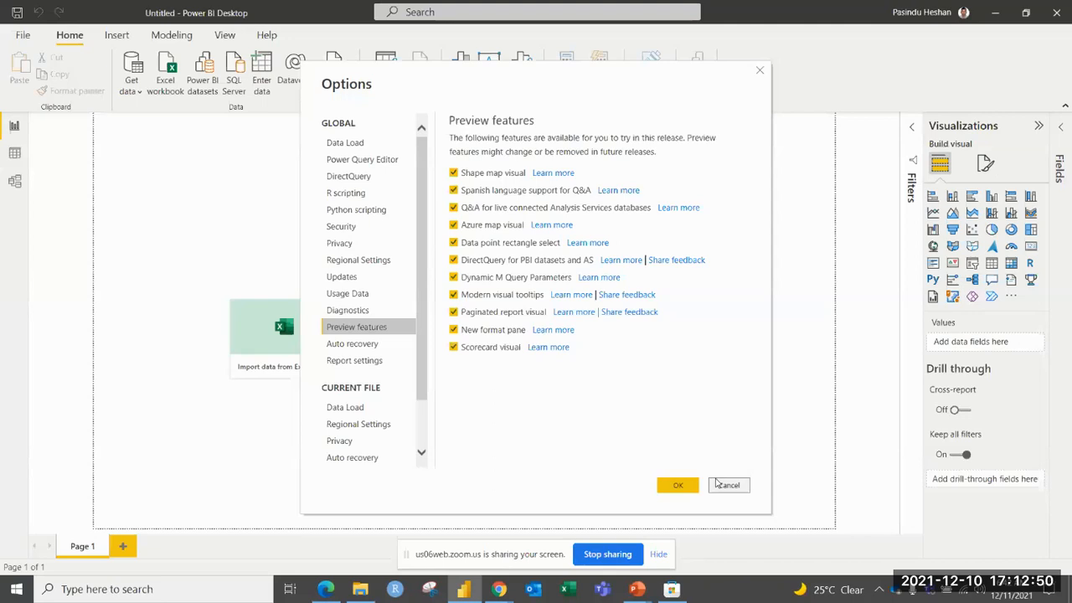
click(722, 485)
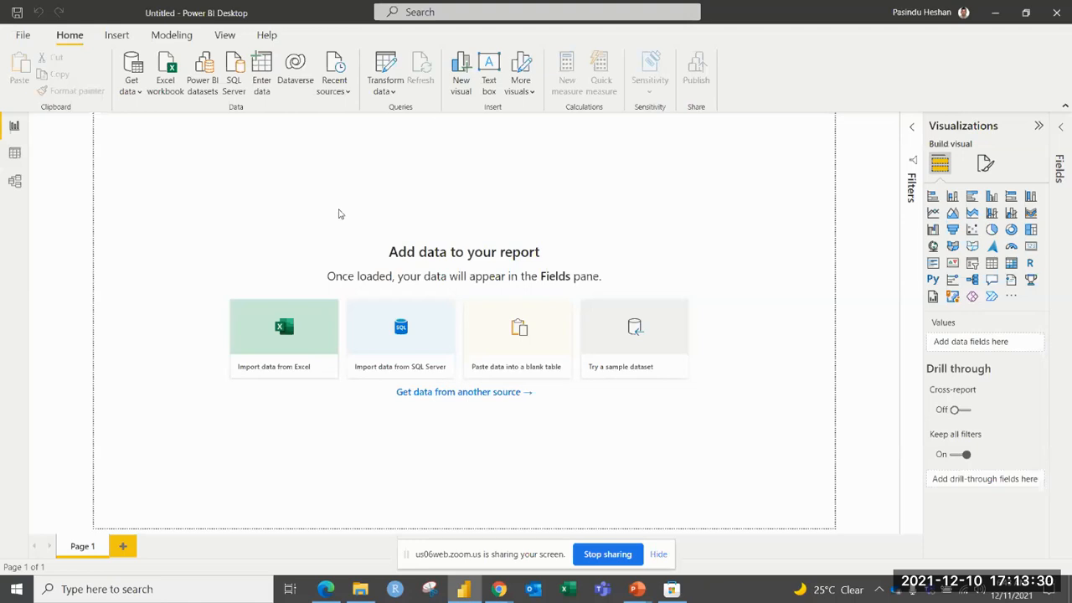
click(134, 91)
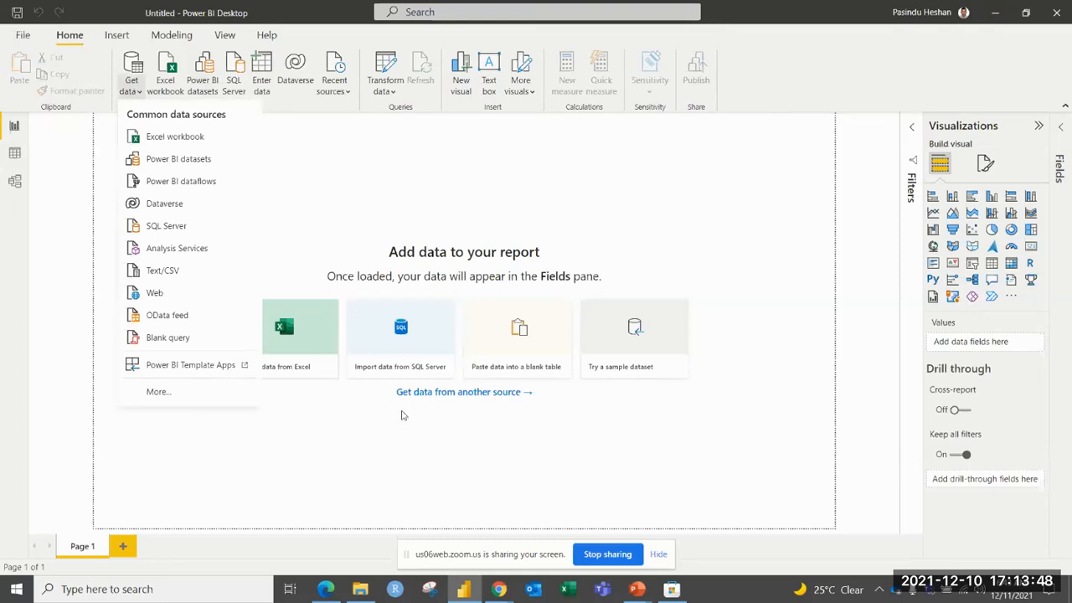
mouse_move(500, 592)
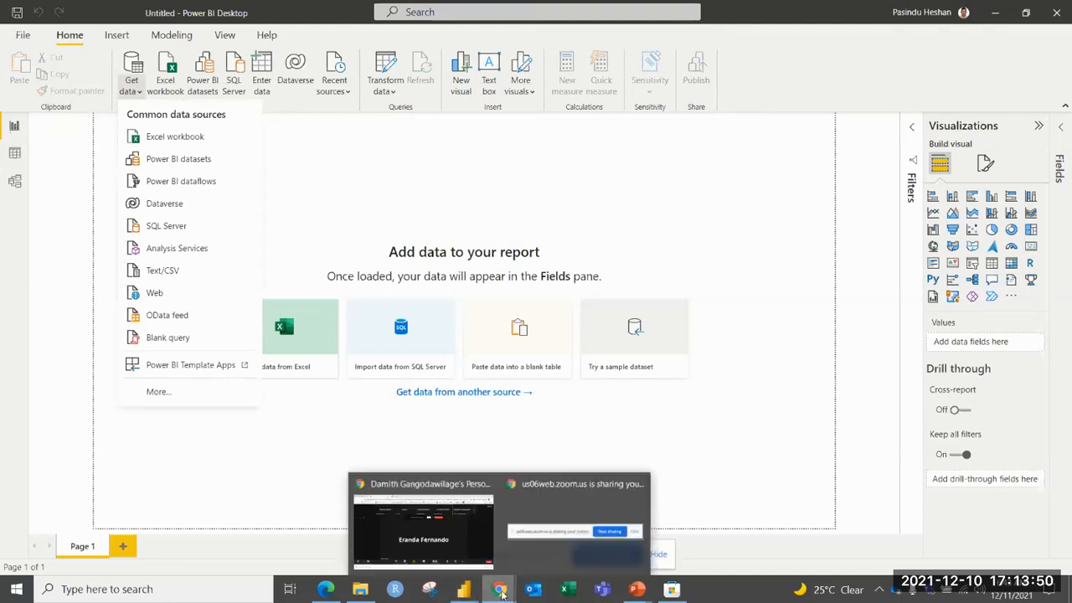
click(432, 524)
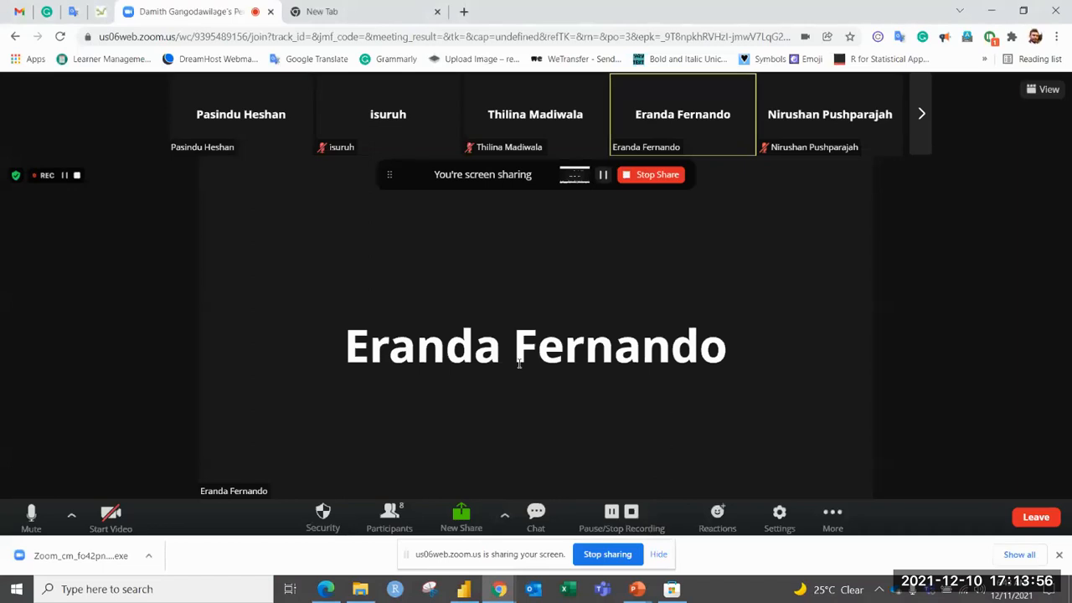
key(alt+Tab)
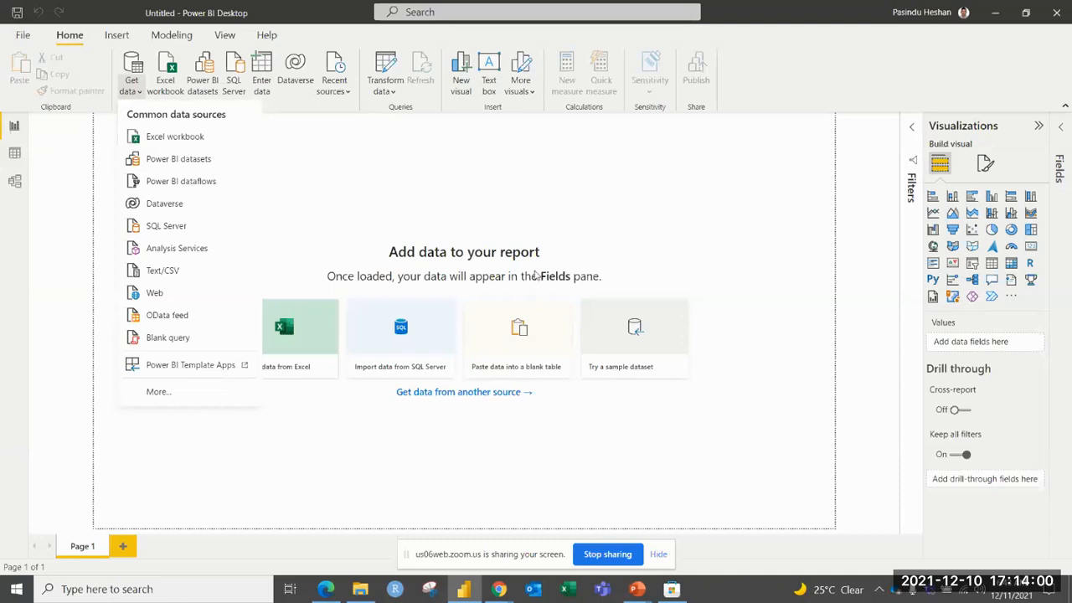
click(563, 199)
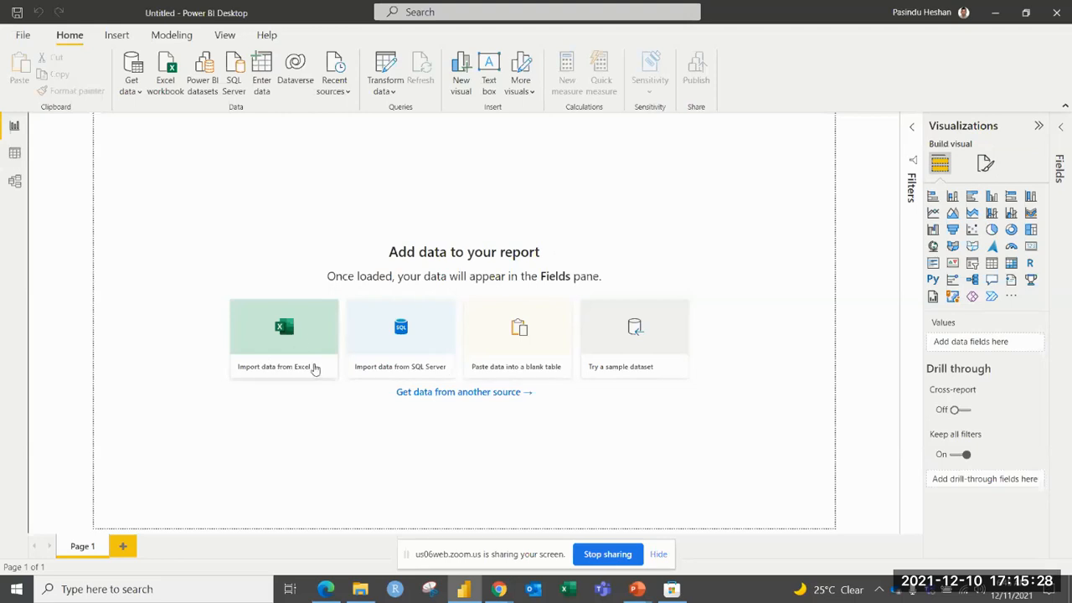
Browse the full list of Get Data connectors, and cancel the dialog.
click(136, 97)
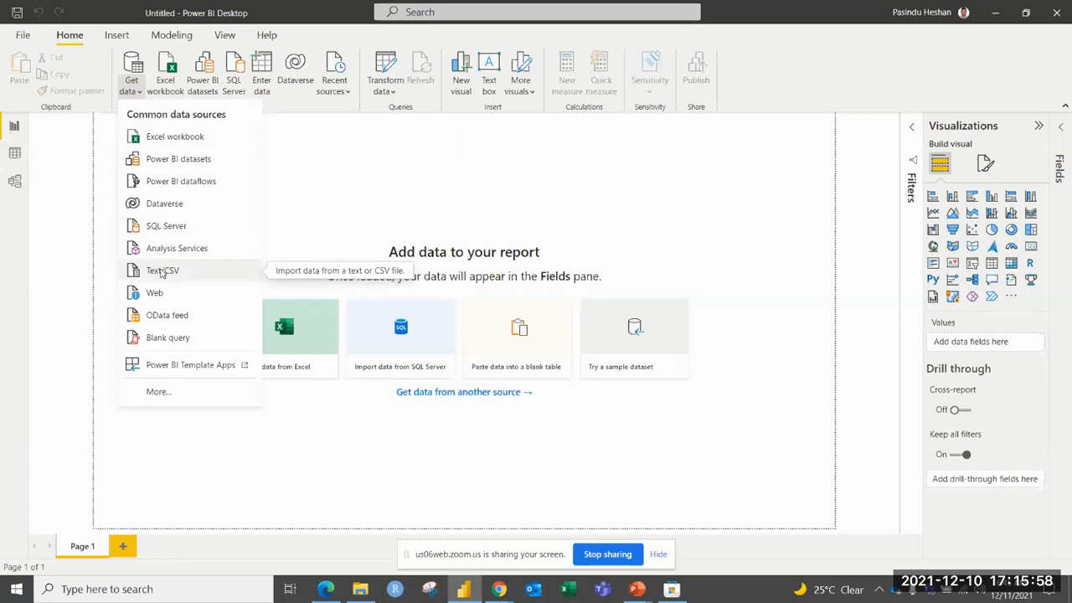
click(163, 394)
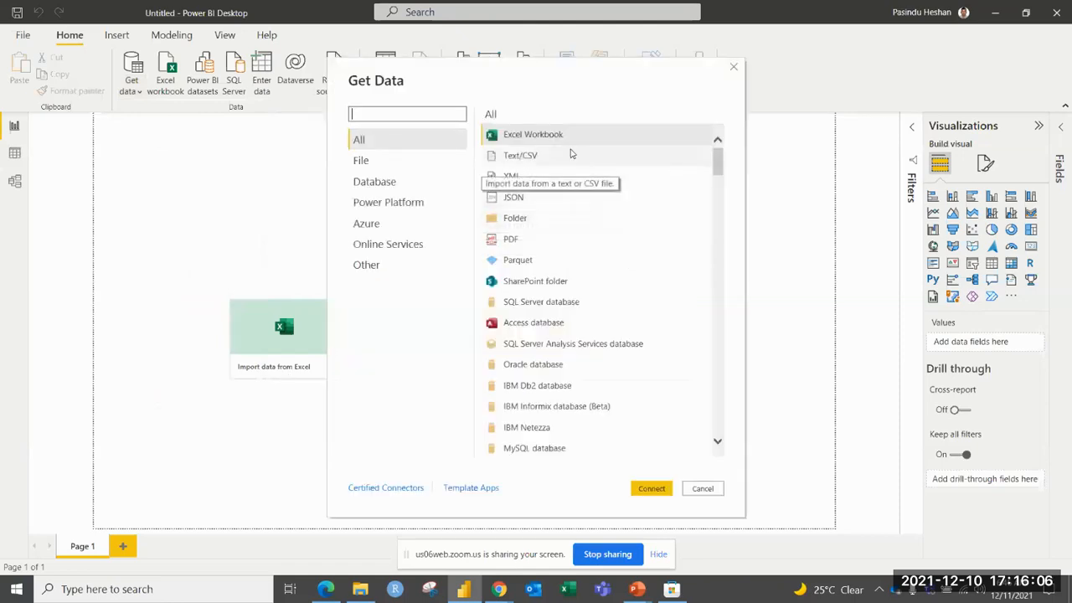
drag(718, 163, 725, 327)
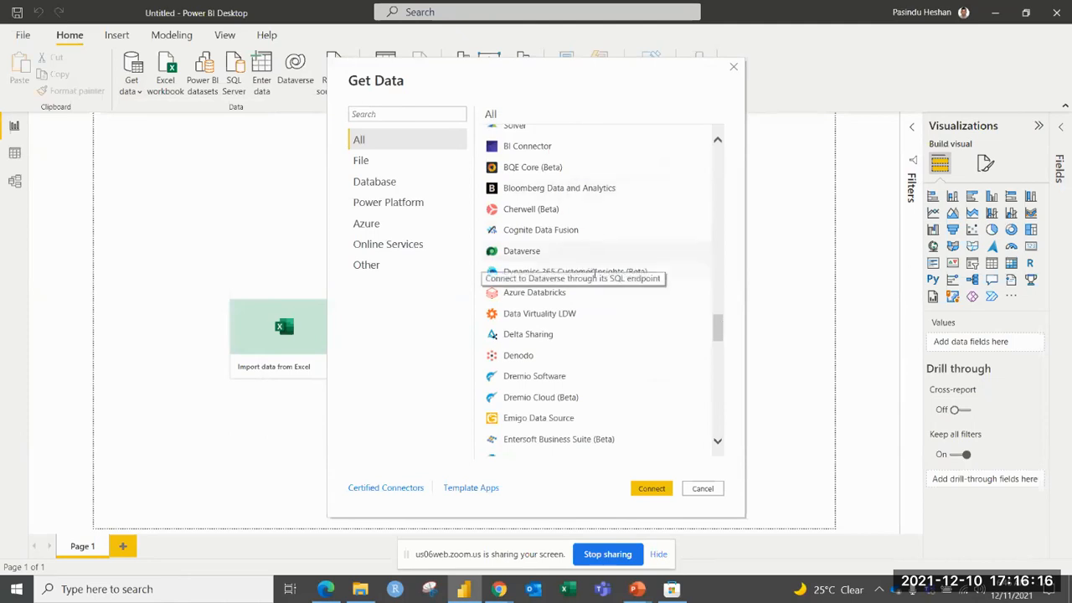
click(716, 489)
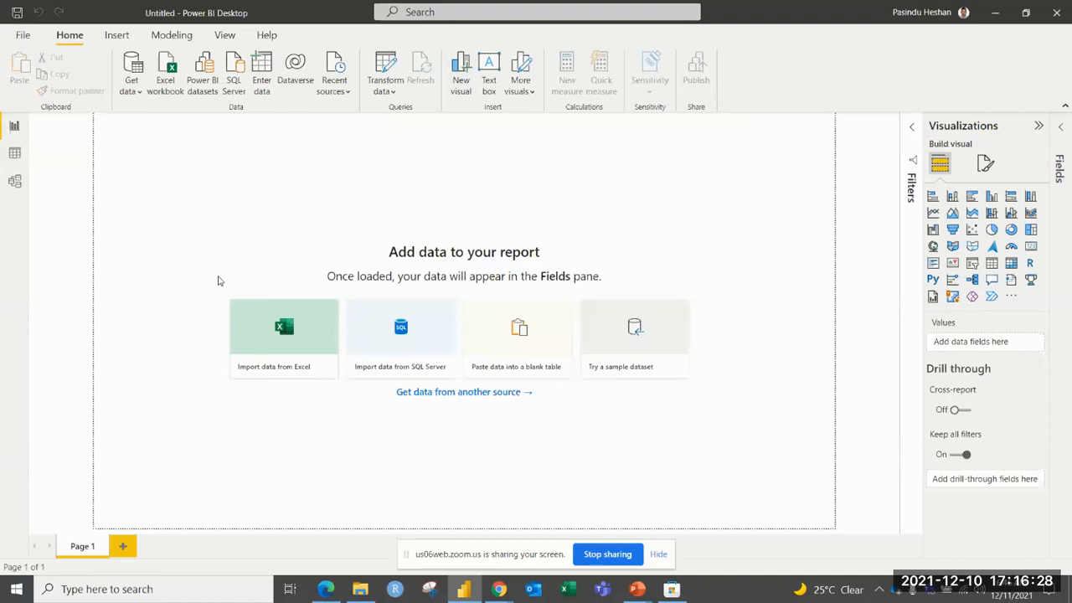
Switch to File Explorer, open the retail_analysis workbook from the Power BI Day_01 folder, and view its table's design settings.
key(alt+Tab)
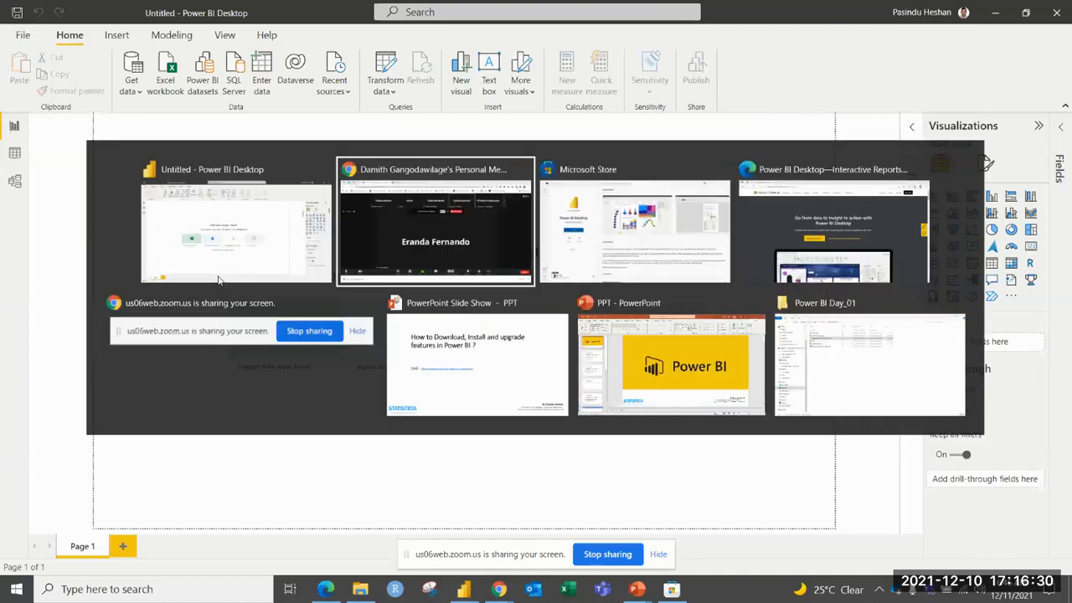
key(alt+Tab)
key(alt+Tab)
key(alt+Tab)
key(alt+Tab)
key(alt+Tab)
key(alt+Tab)
key(Down)
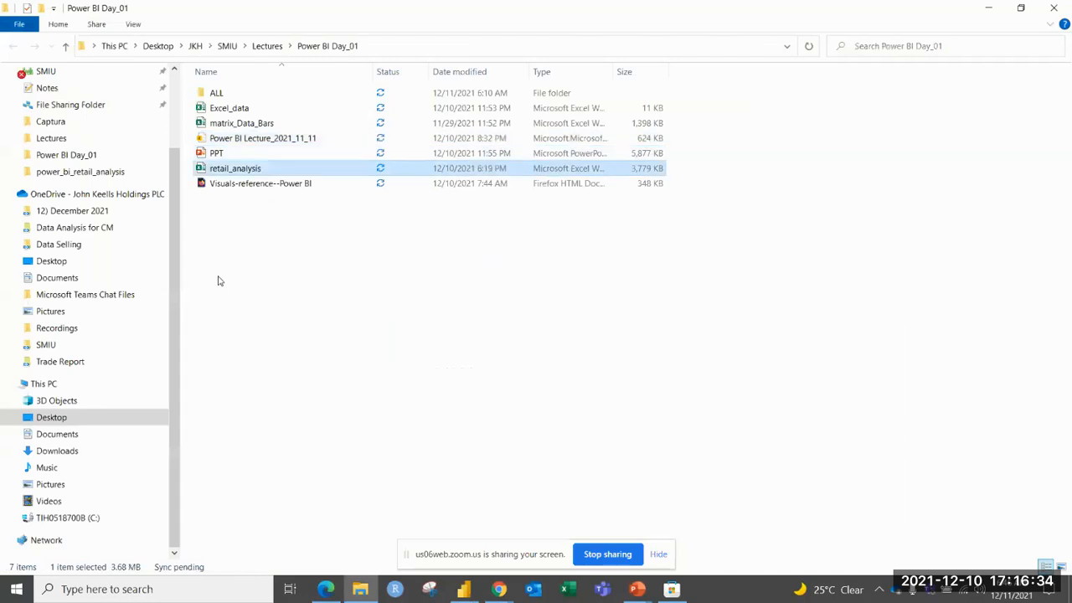
key(Return)
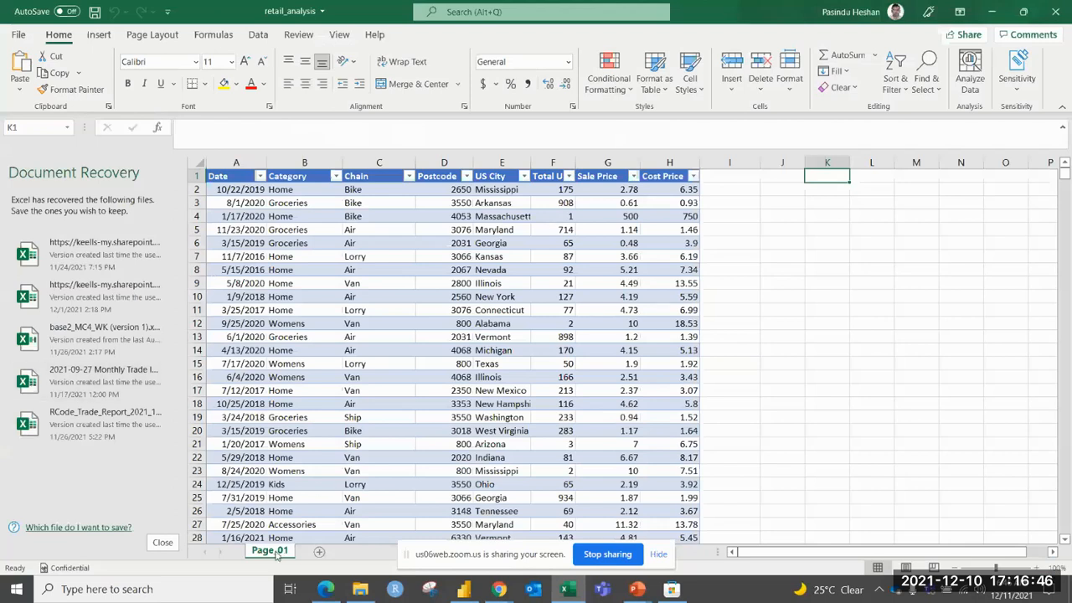
click(306, 341)
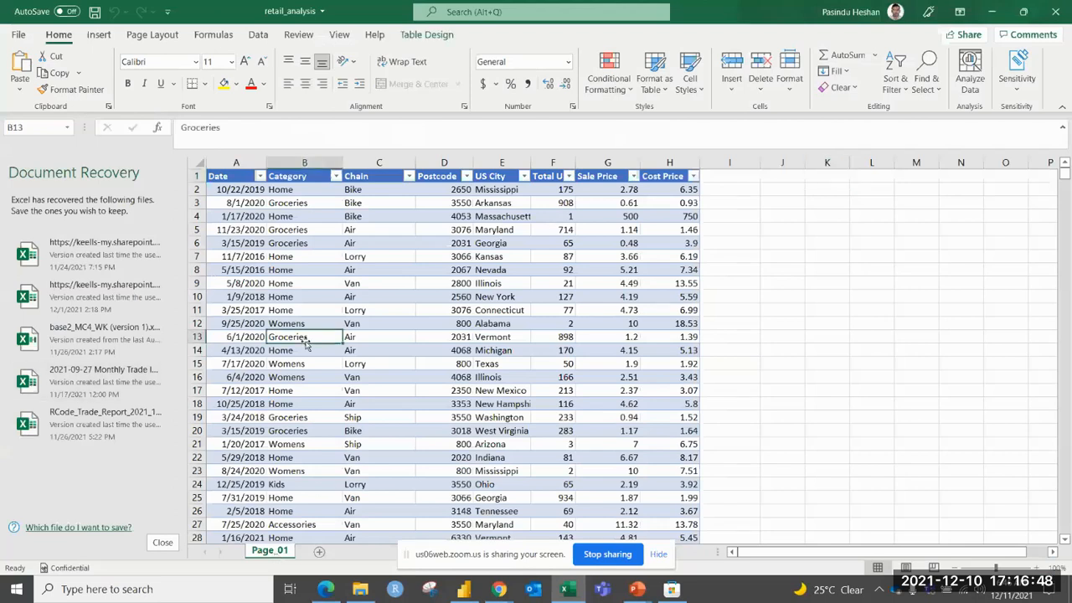
click(426, 34)
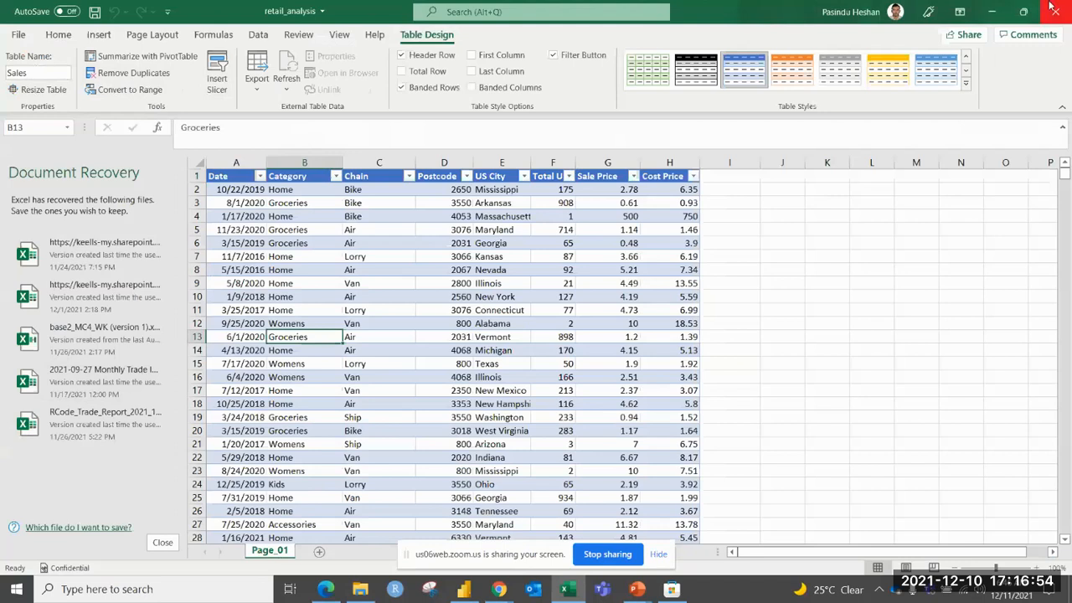
Close the retail_analysis workbook, choosing to keep the recovered files, and switch back to Power BI Desktop.
click(1054, 6)
click(305, 192)
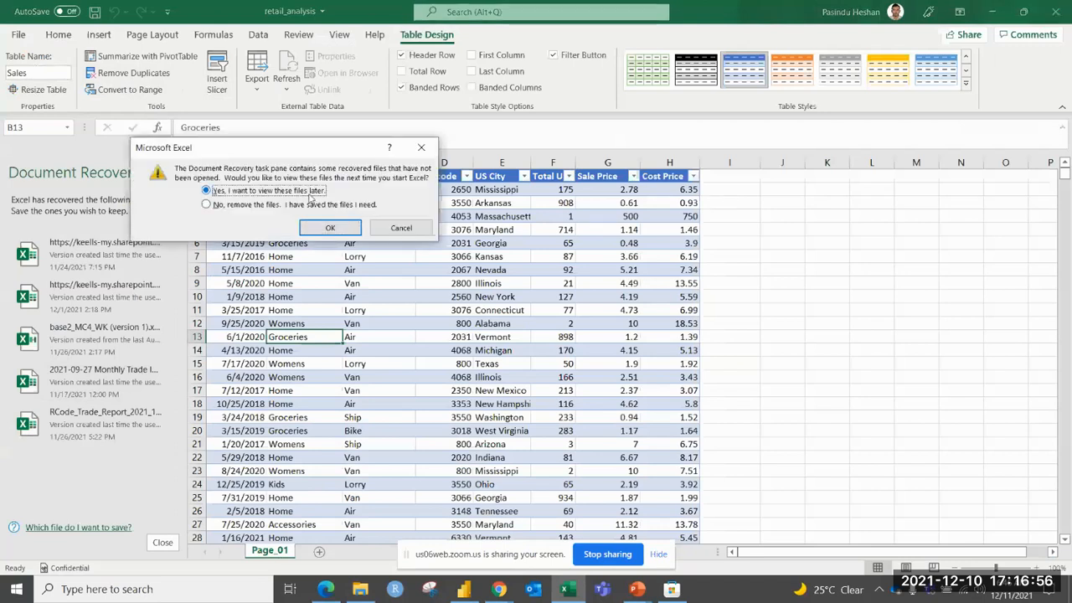
click(331, 229)
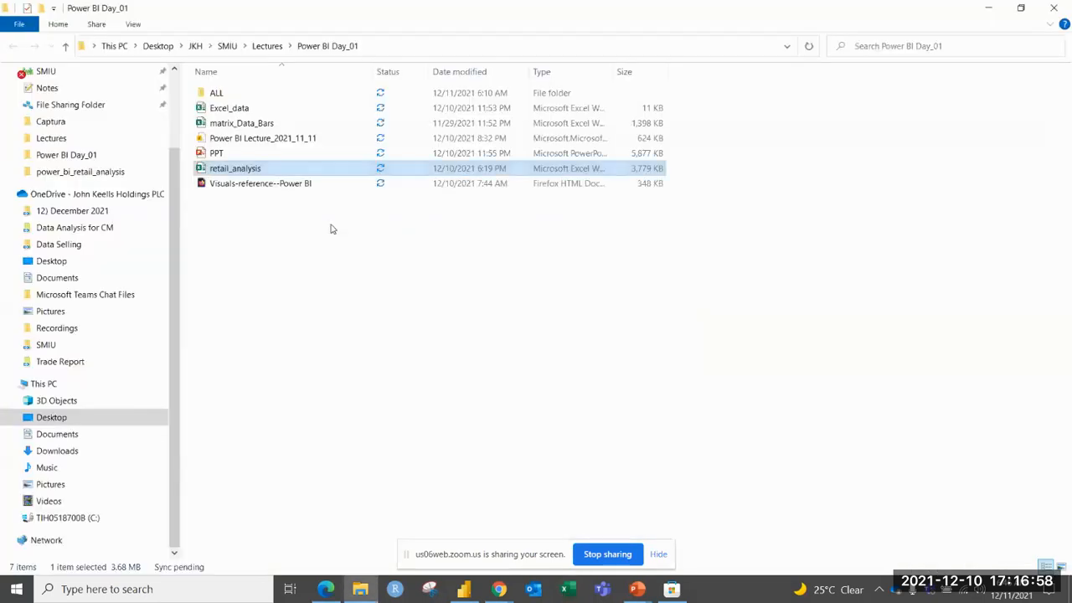
key(alt+Tab)
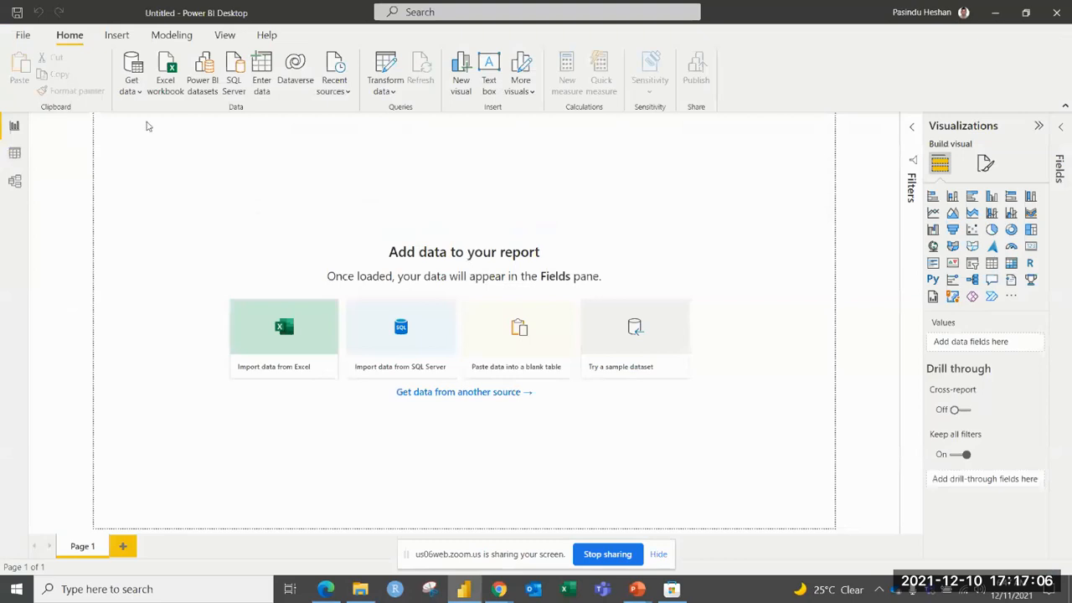
Import the Sales table from the retail_analysis Excel workbook and load it into the report.
click(134, 90)
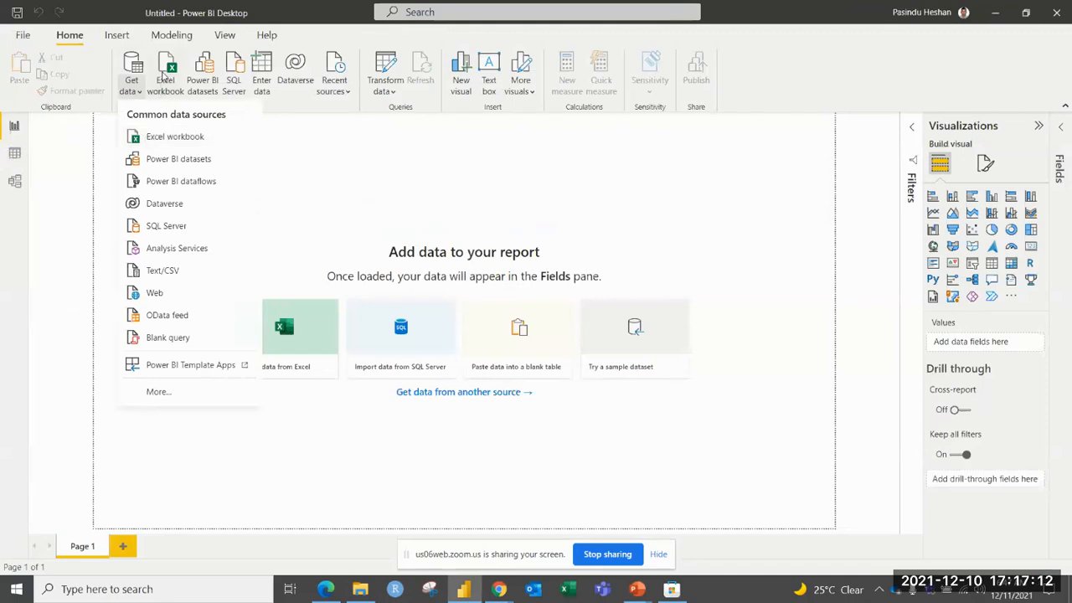
click(165, 76)
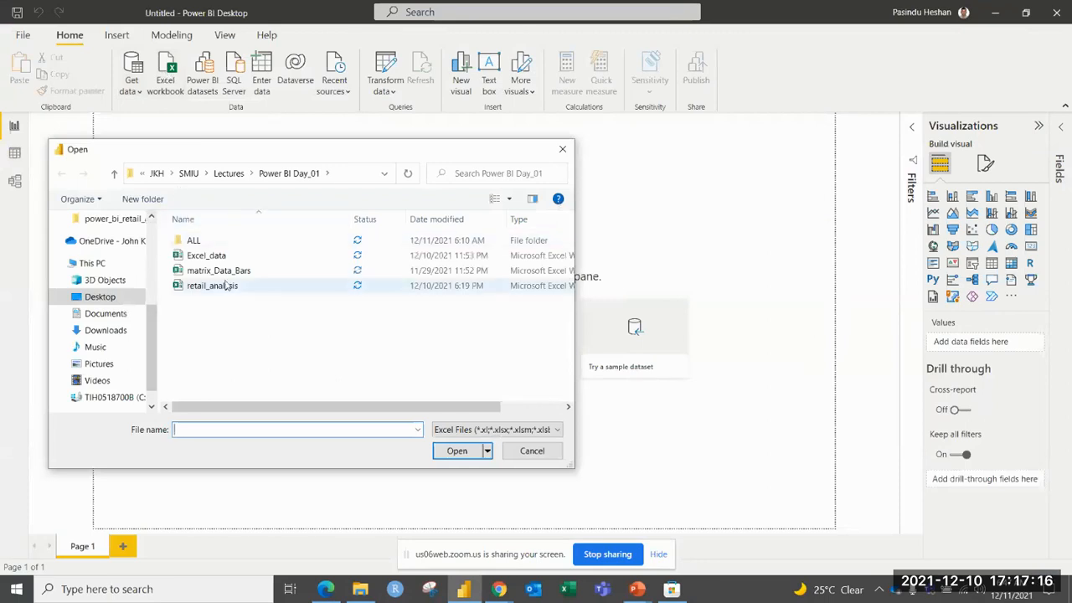
click(216, 286)
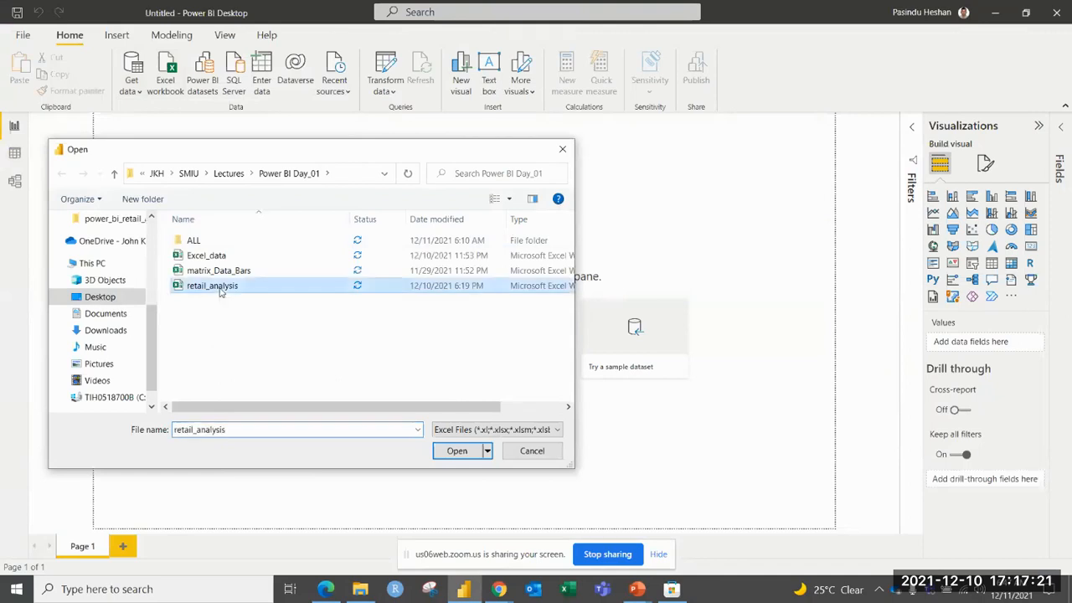
click(457, 452)
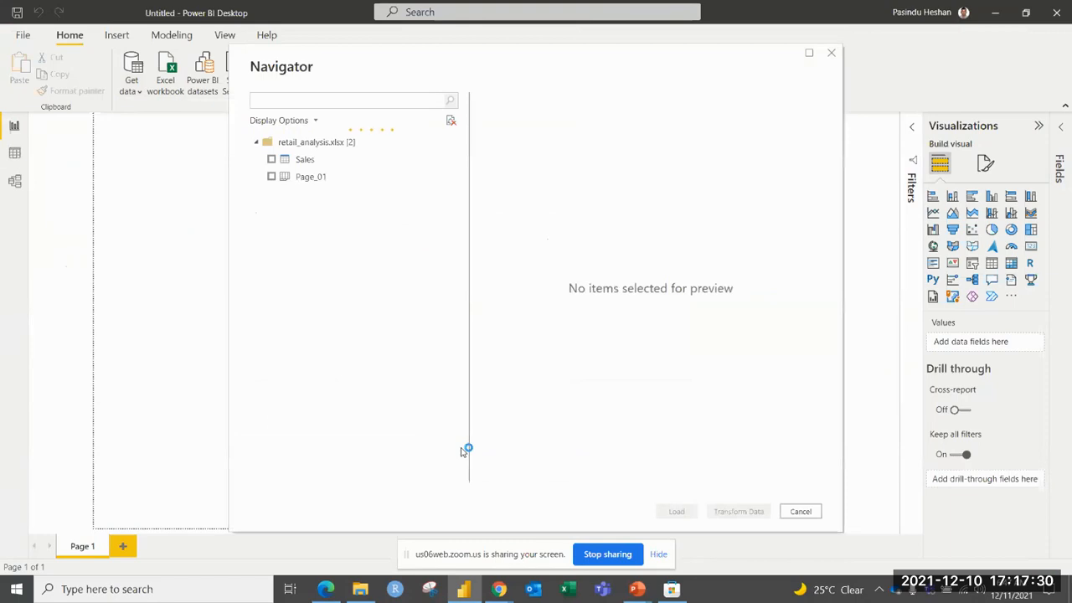
click(271, 160)
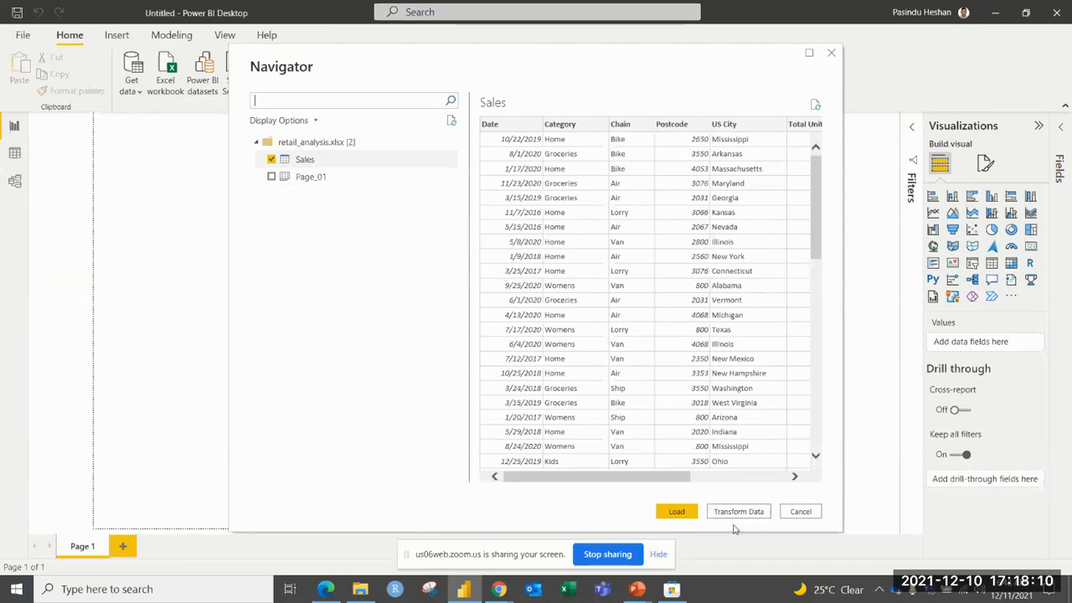
click(677, 512)
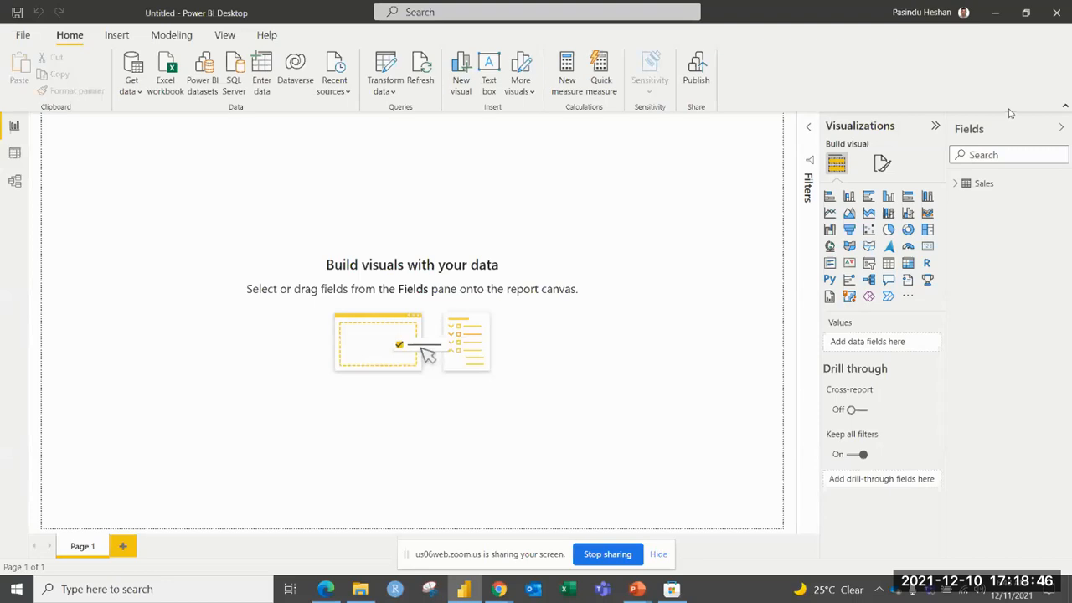
Collapse the Visualizations and Fields panes, and expand them again together with the Filters pane.
click(936, 126)
click(1061, 128)
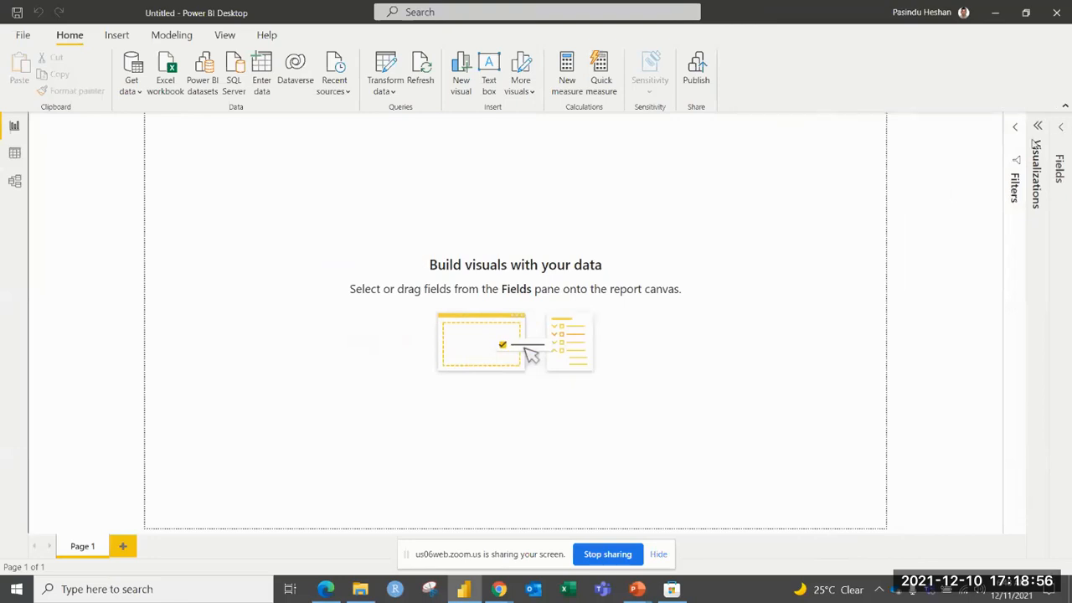
click(1015, 129)
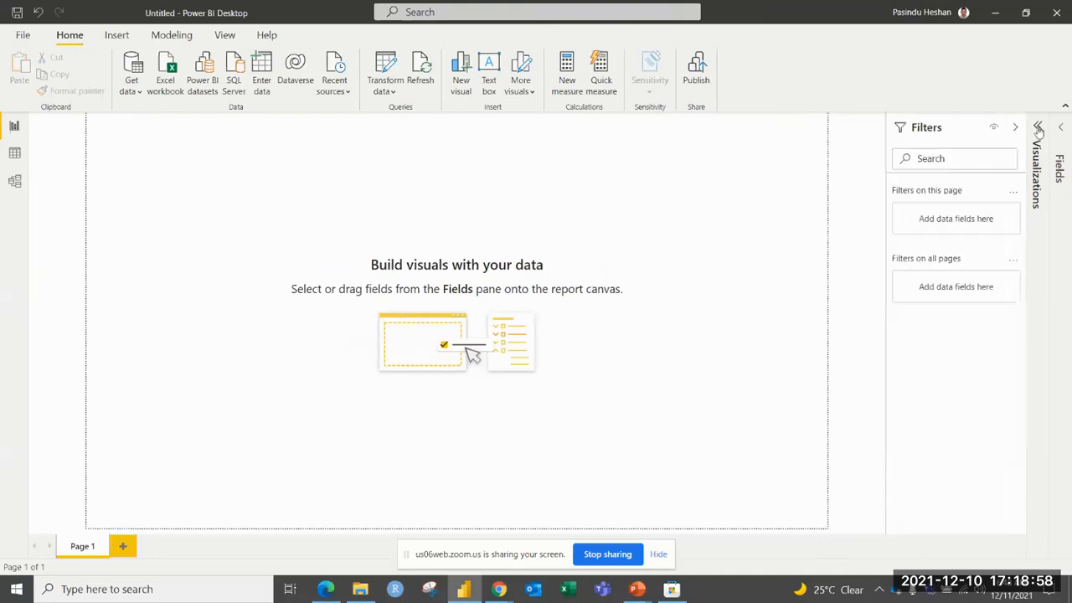
click(1040, 131)
click(1059, 131)
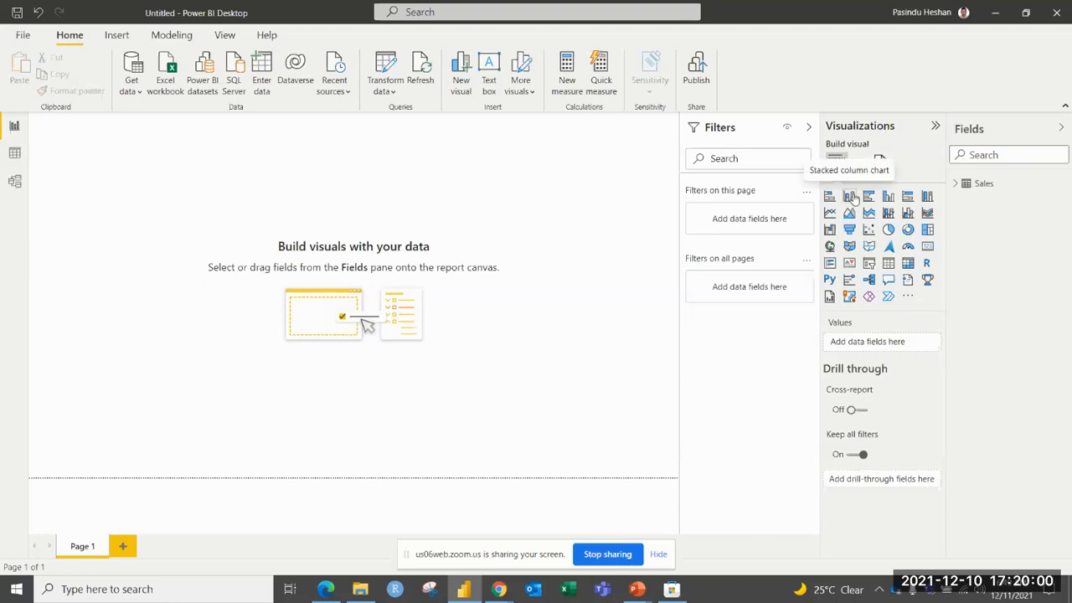
Add a stacked column chart to the report page and enlarge it to fill most of the visible canvas.
click(851, 197)
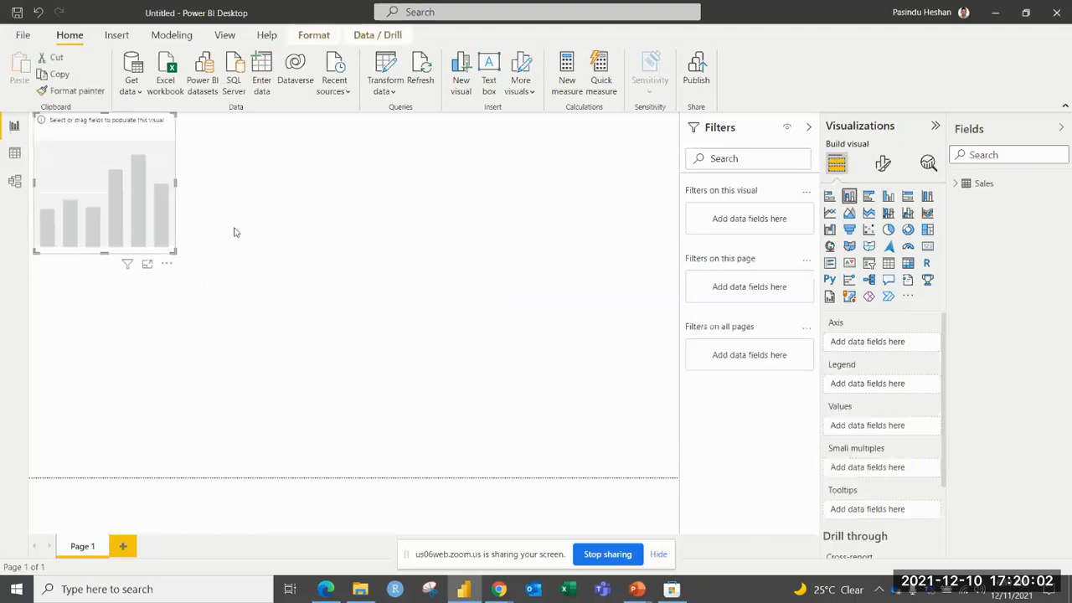
drag(176, 252, 581, 449)
drag(494, 340, 503, 344)
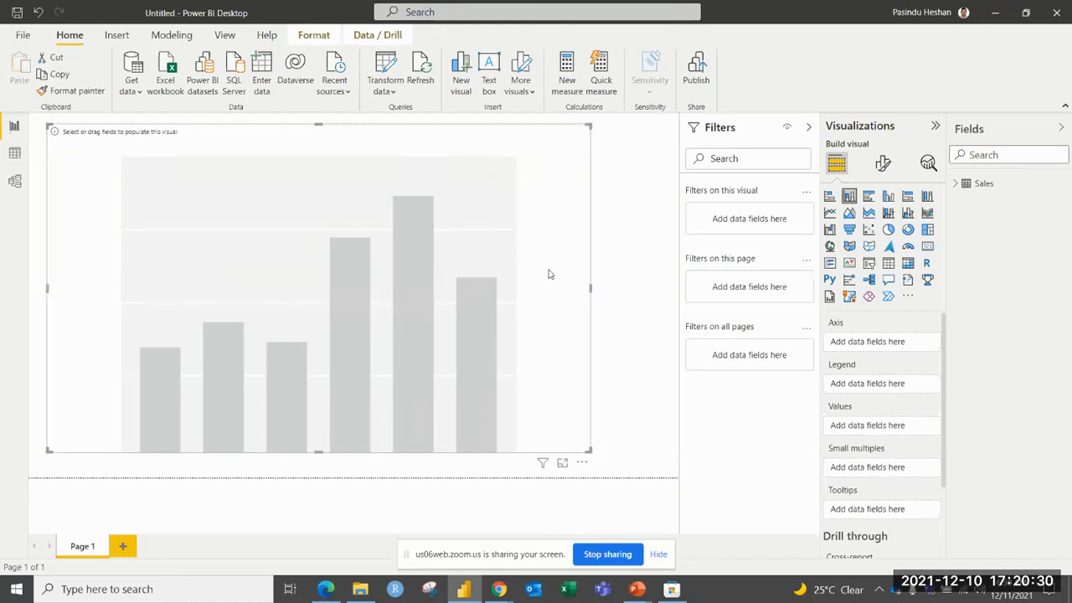
Assign the Sales table's Category field to the chart's axis and Total Units to its values.
click(954, 186)
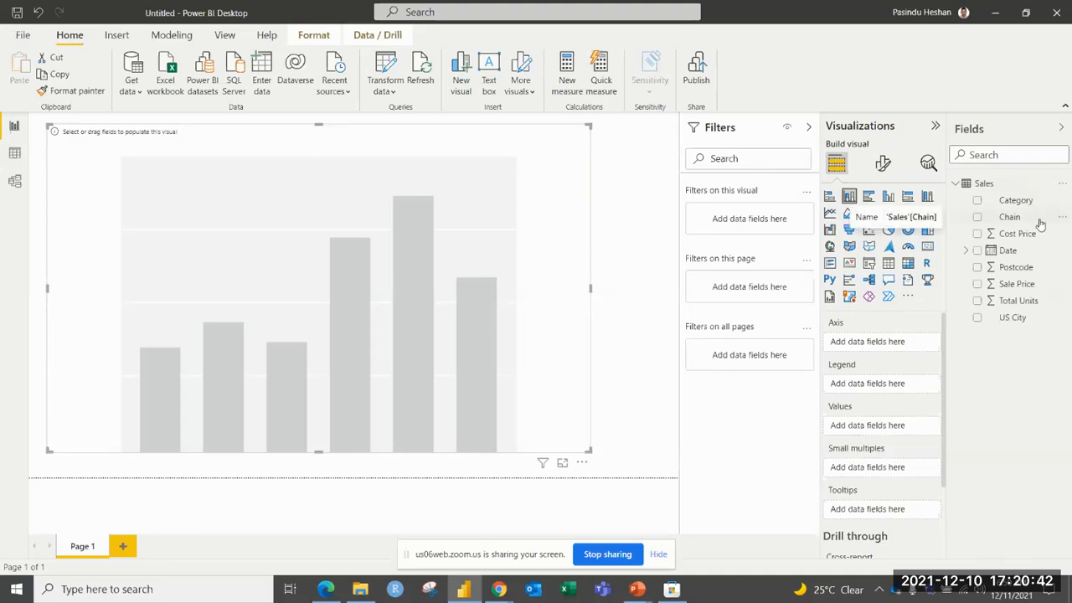
drag(1009, 201, 890, 338)
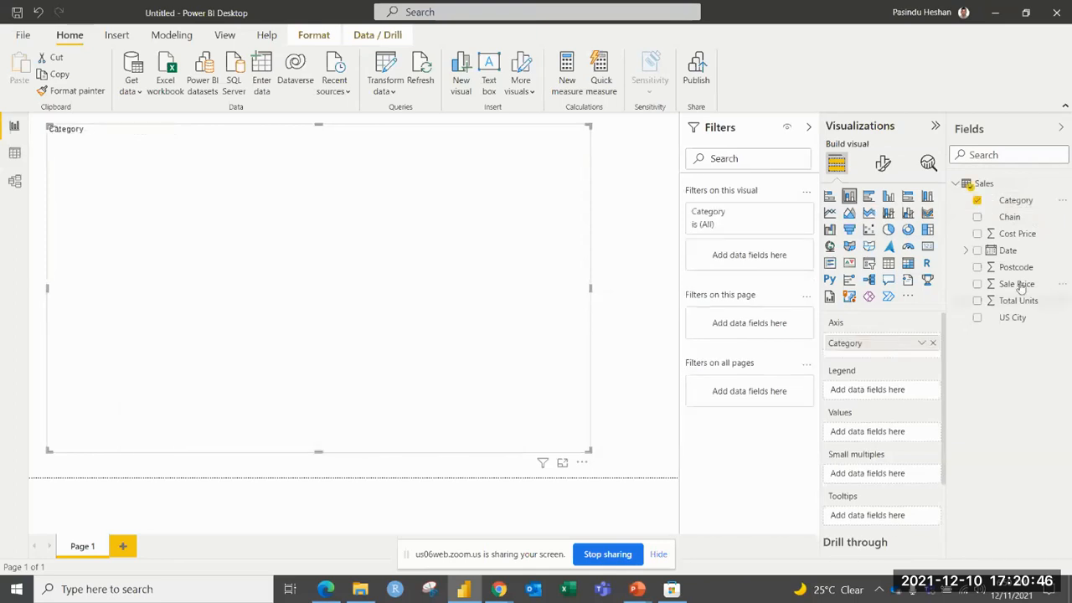
drag(1013, 301, 890, 438)
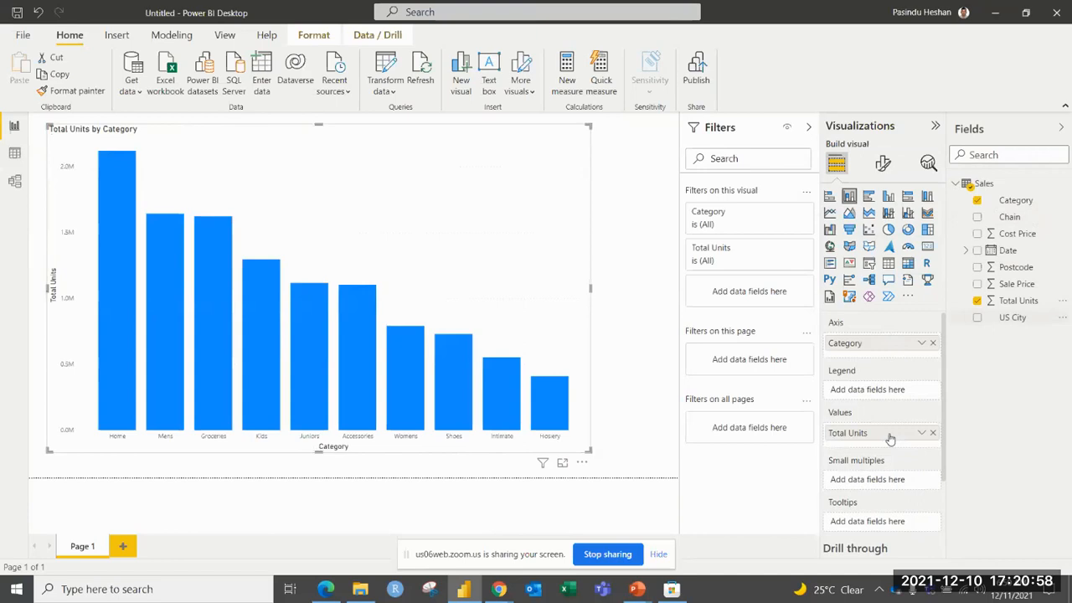
scroll(946, 461, down, 2)
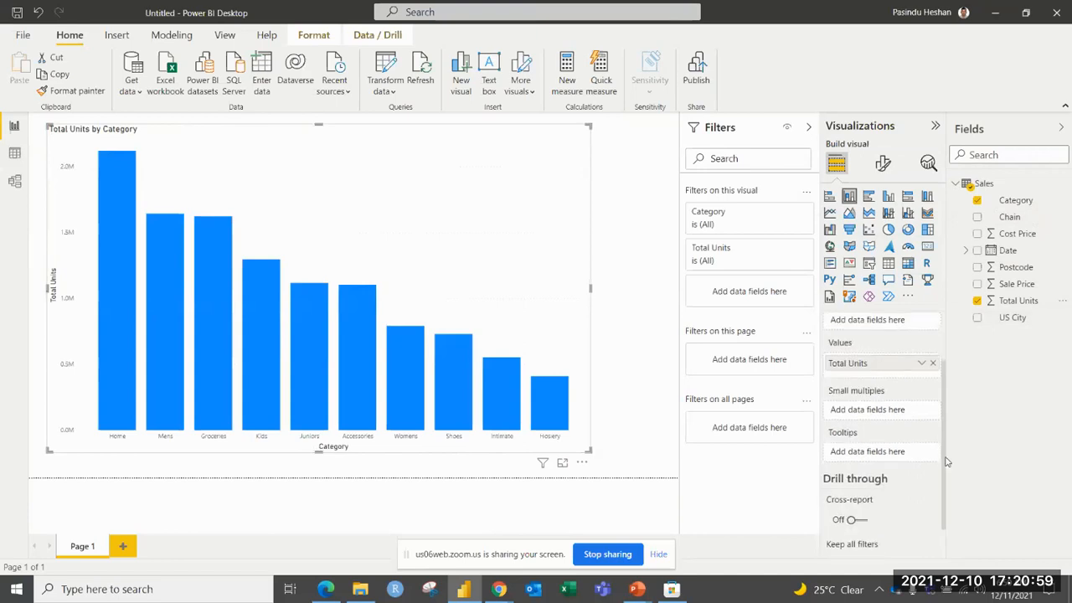
click(611, 266)
click(555, 234)
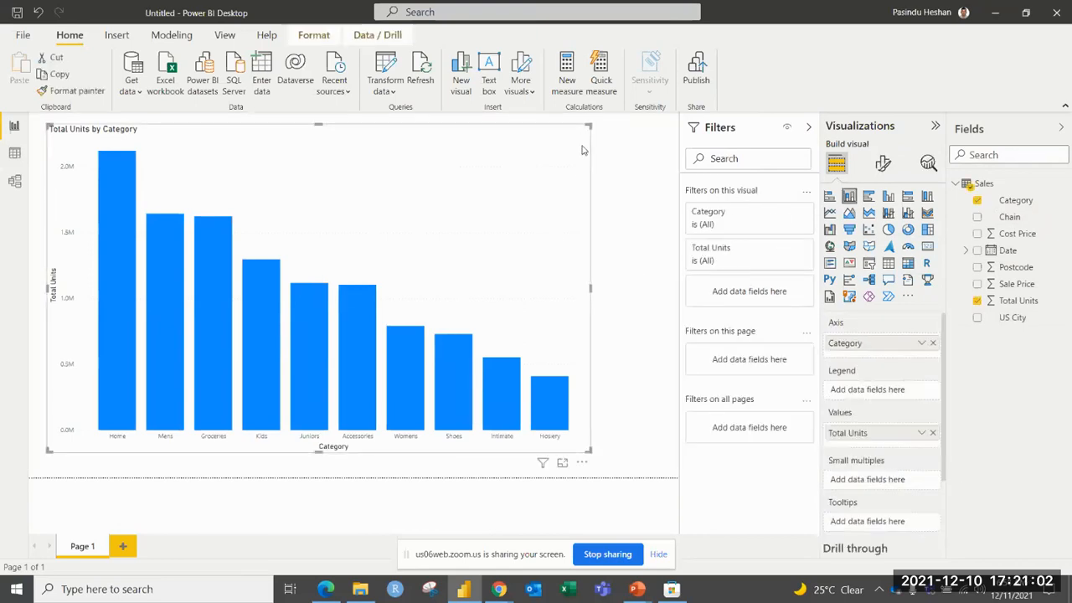
Move the column chart slightly lower on the page and sort it by Total Units in ascending order.
drag(587, 131, 589, 150)
click(584, 134)
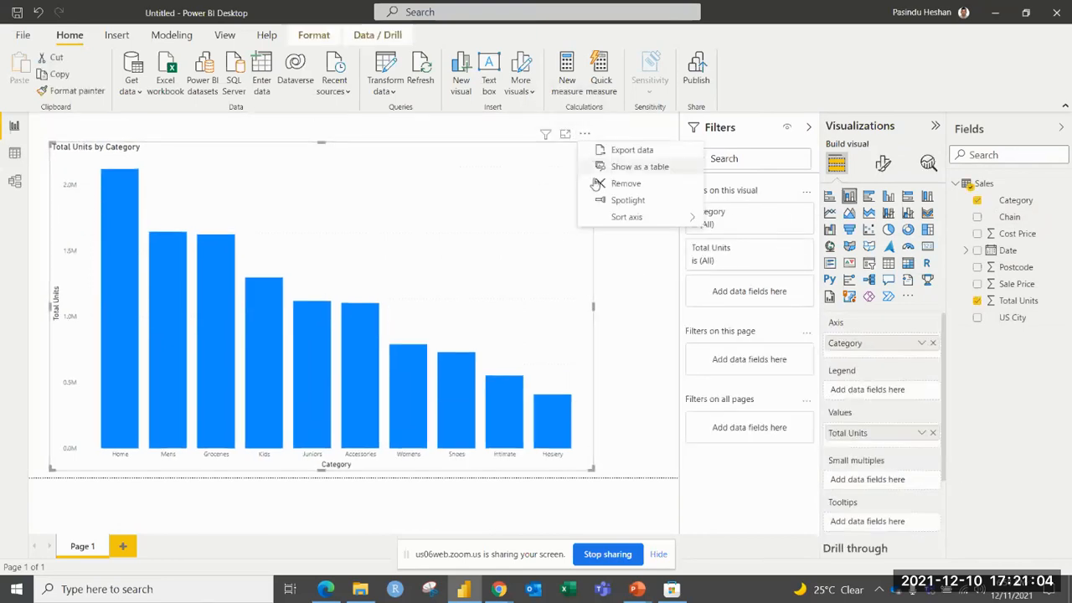
mouse_move(612, 218)
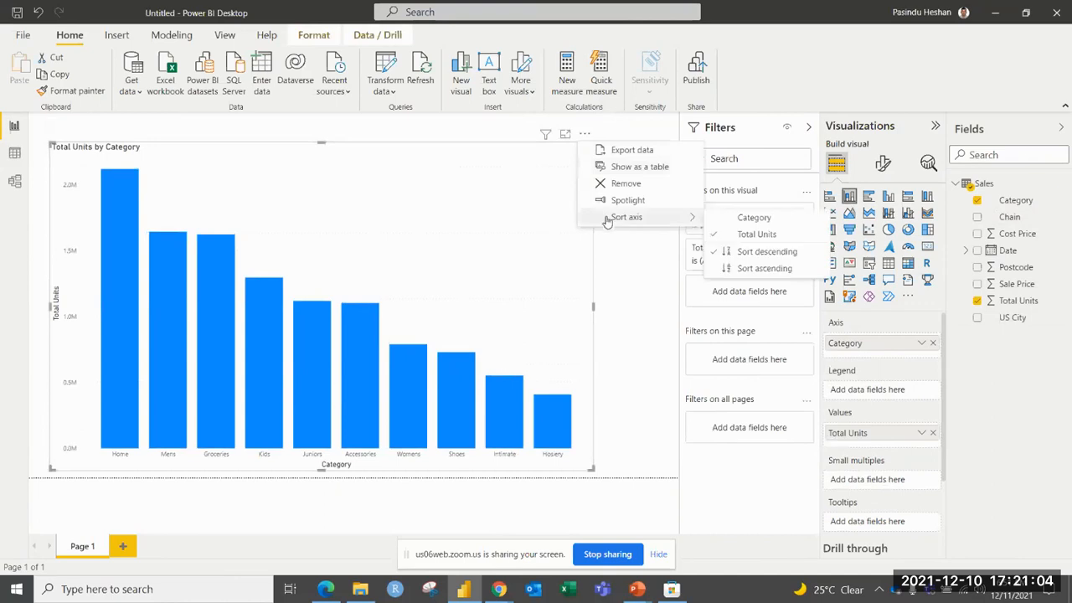
click(725, 269)
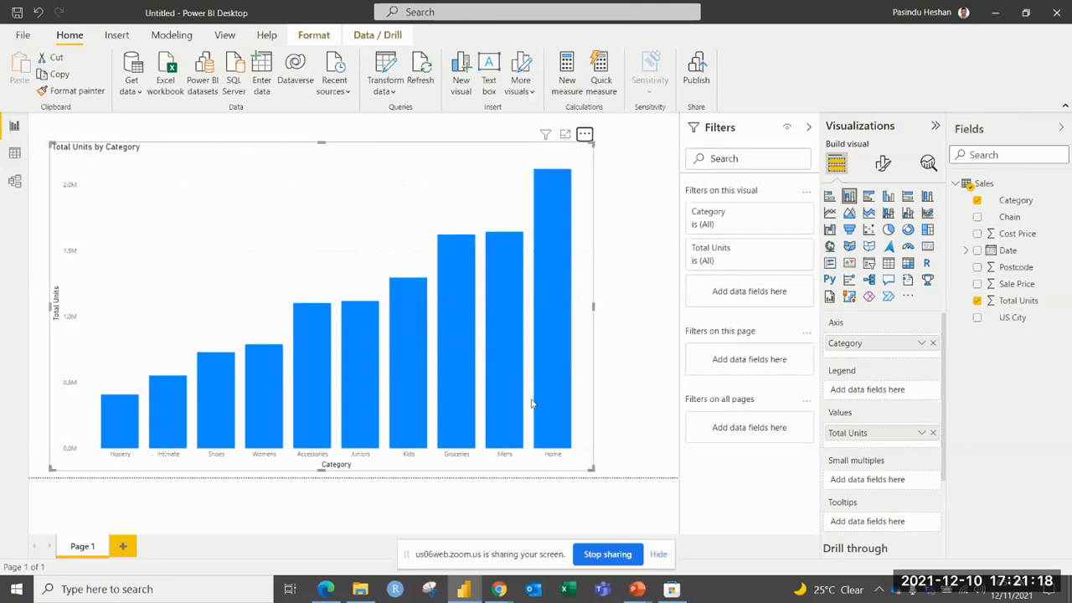
Sort the chart's axis by Category and shift the chart slightly to the right on the page.
click(585, 134)
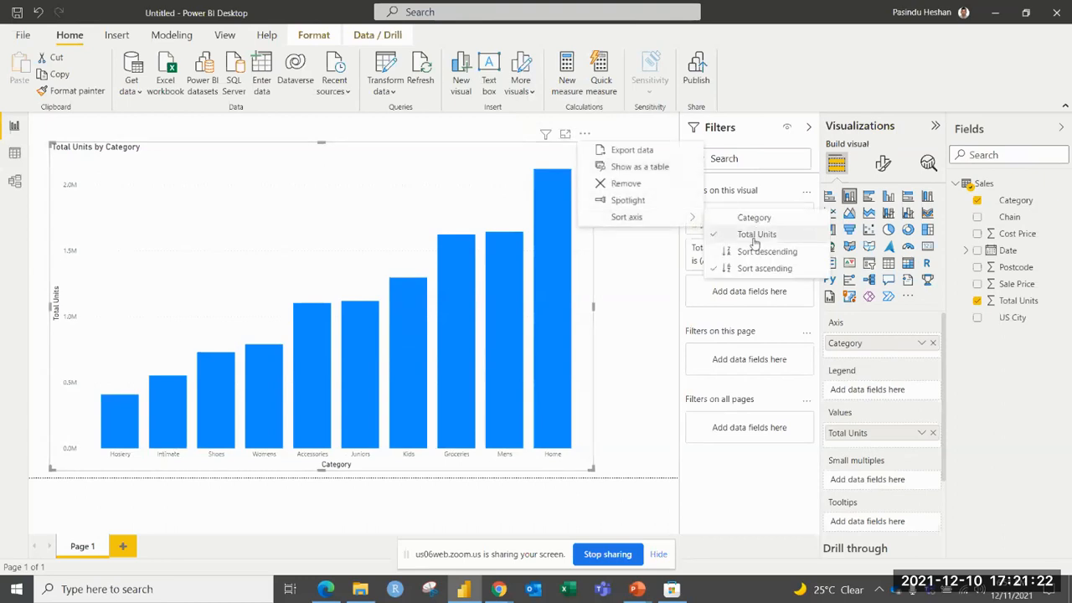
click(753, 229)
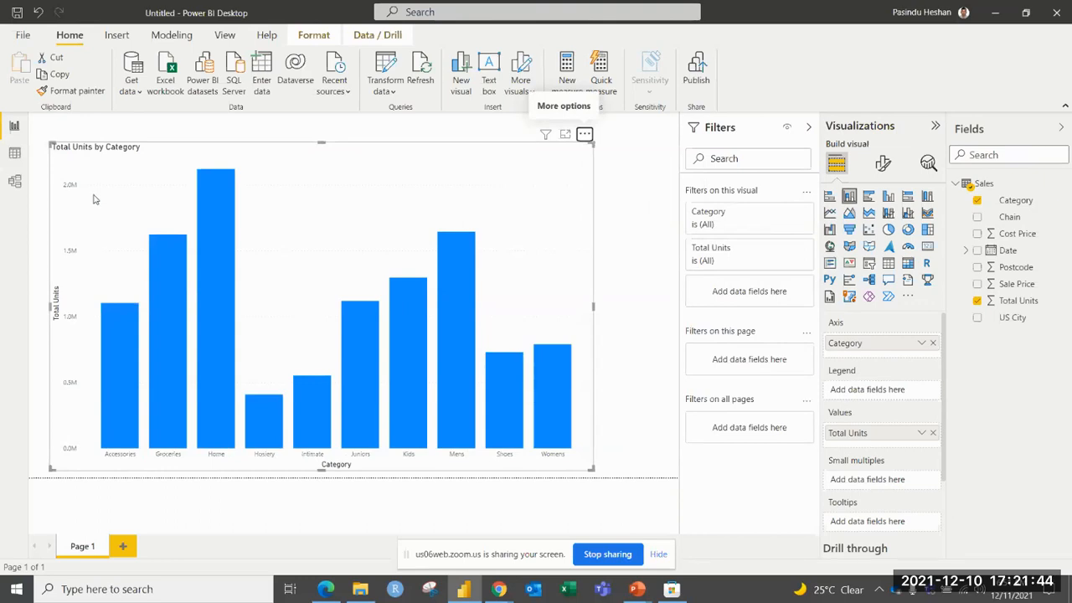
mouse_move(577, 169)
mouse_down()
mouse_move(614, 169)
mouse_move(593, 166)
mouse_up()
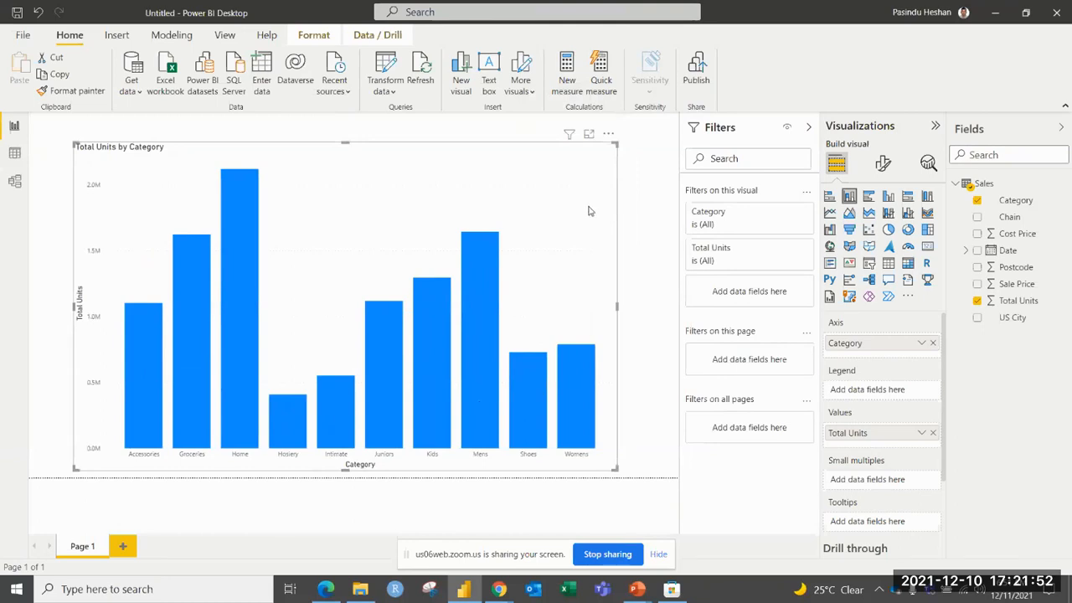
In the chart's visual formatting, turn the X-axis and Y-axis off, and turn both back on.
click(883, 164)
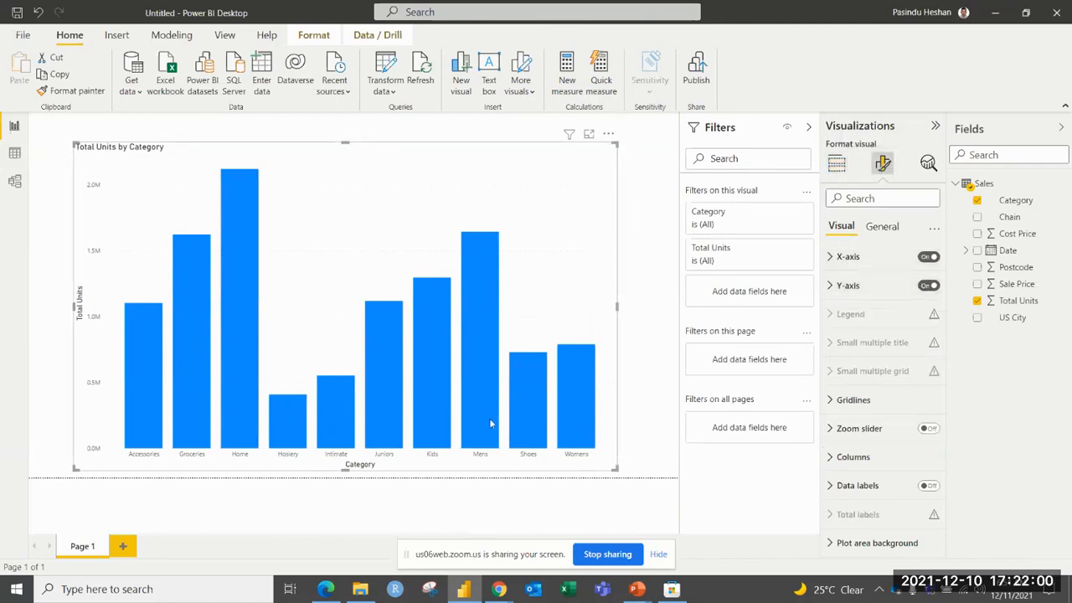
click(926, 257)
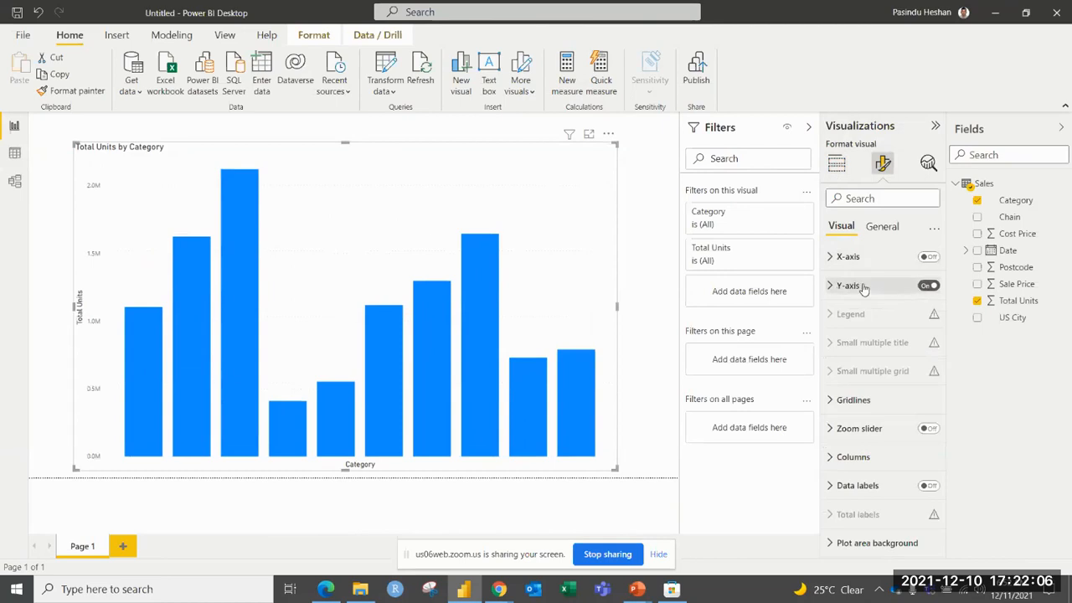
click(926, 286)
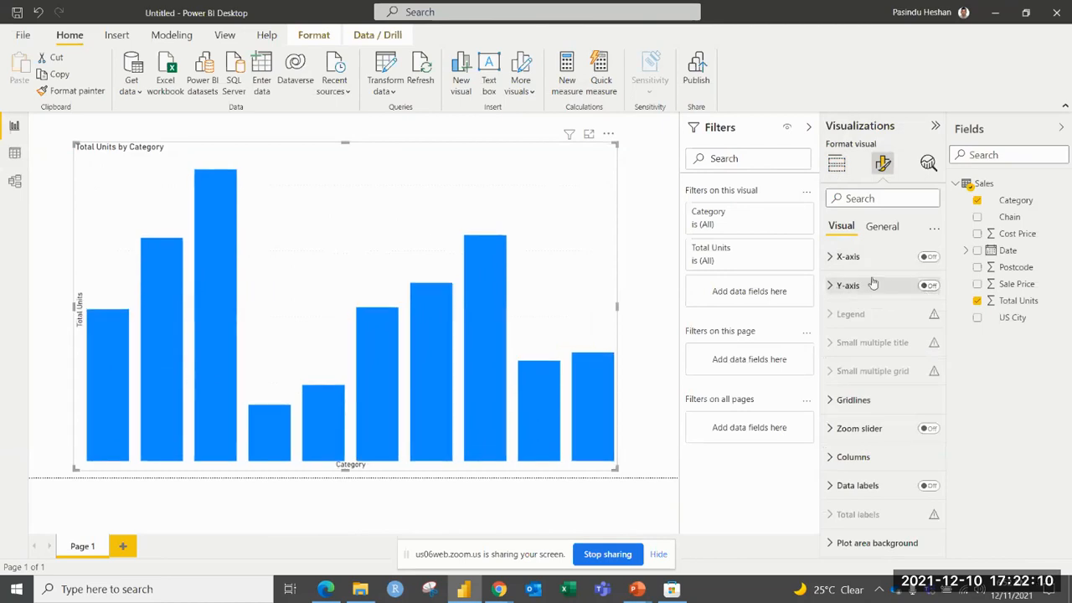
click(931, 257)
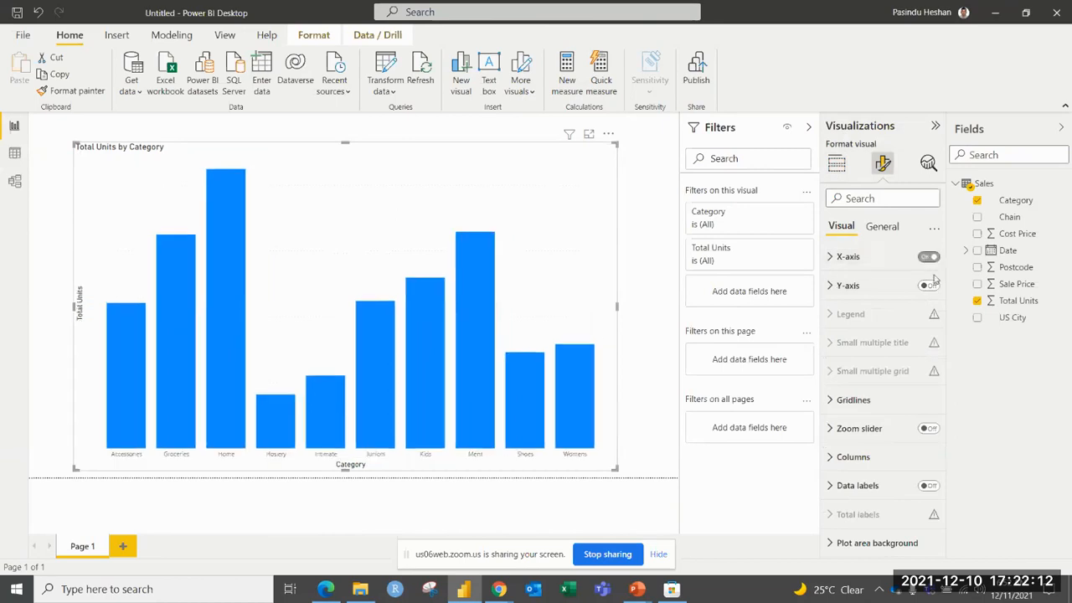
click(918, 287)
click(927, 286)
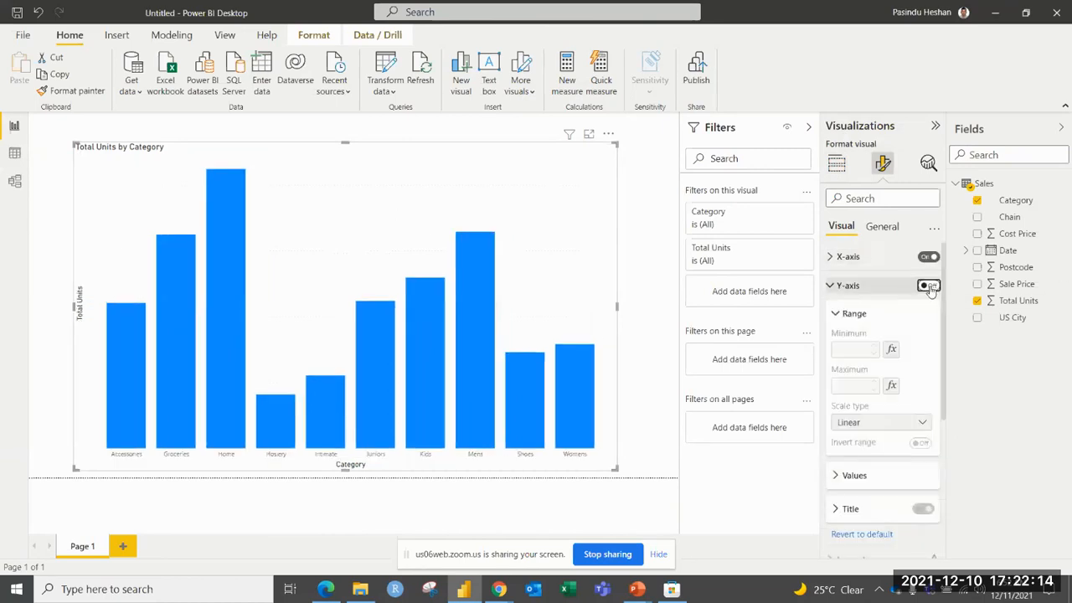
Set the font of the chart's X-axis values to Segoe UI Semibold at 13 pt, after trying Segoe UI Bold.
click(848, 258)
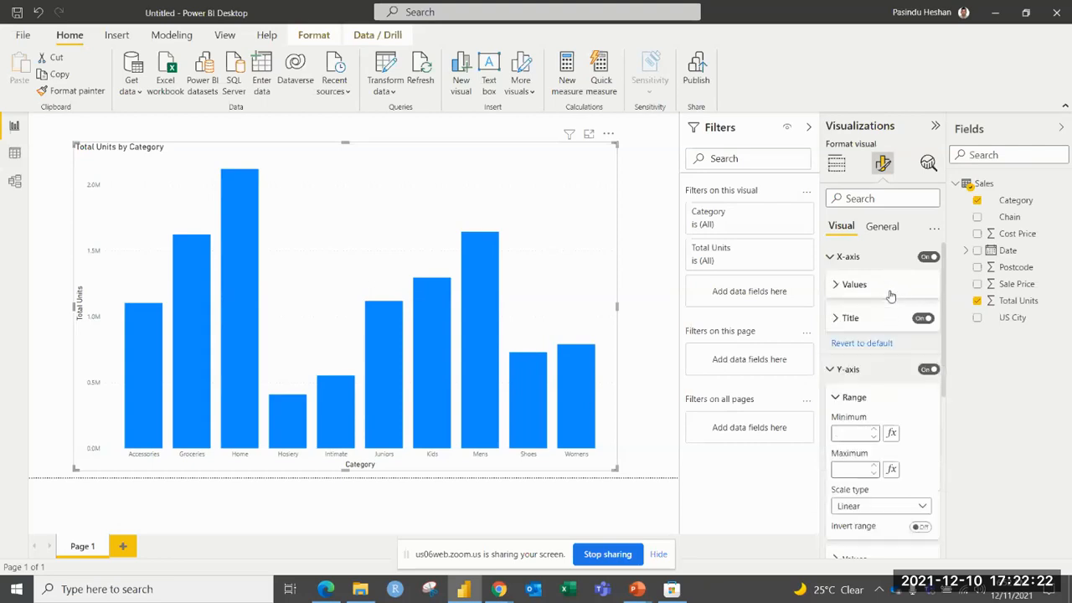
click(885, 324)
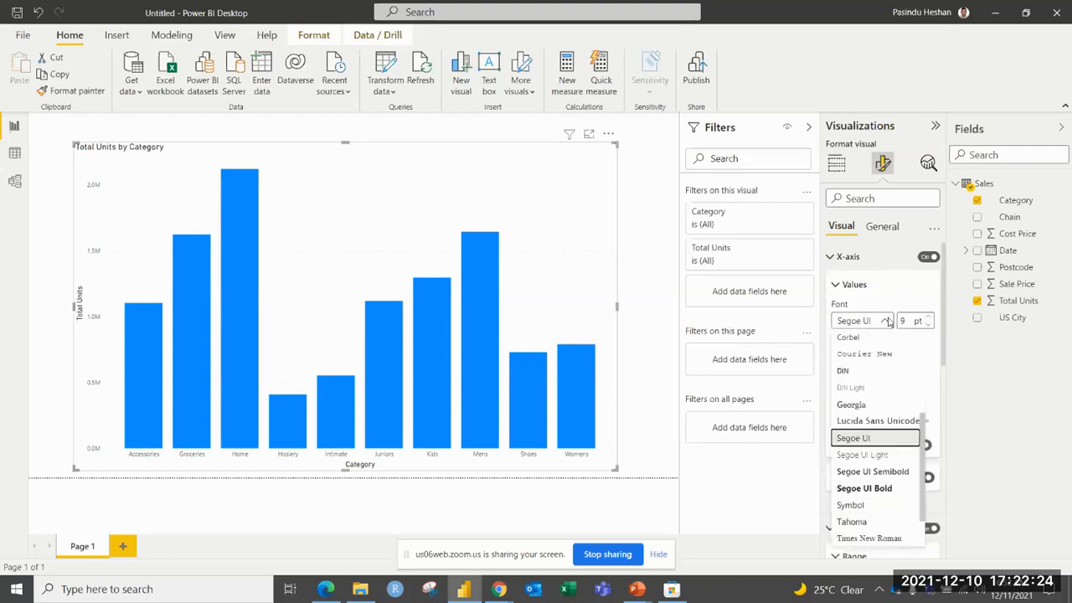
click(865, 489)
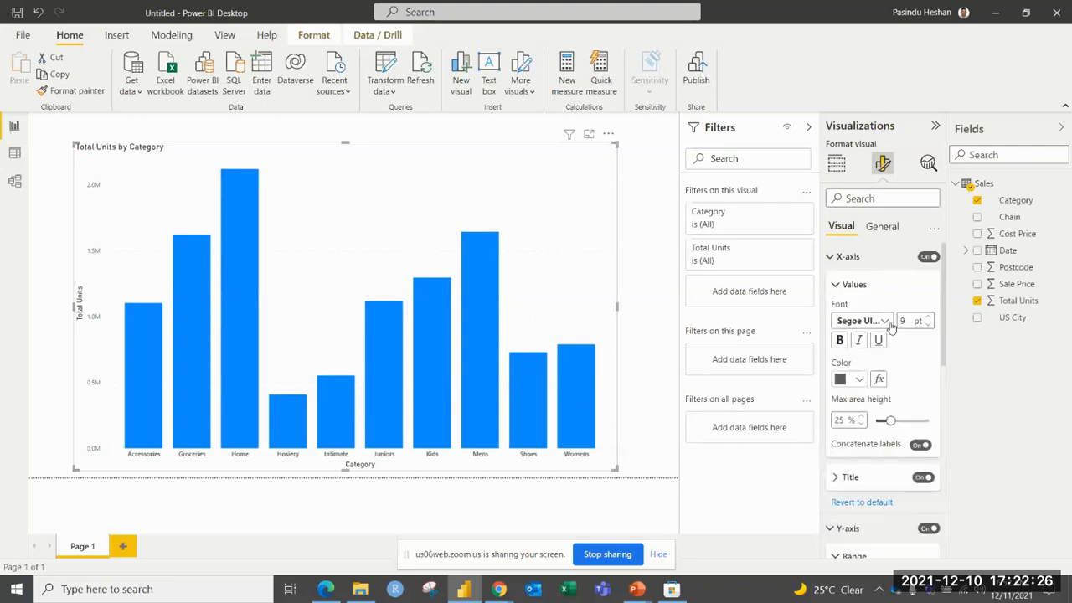
click(888, 323)
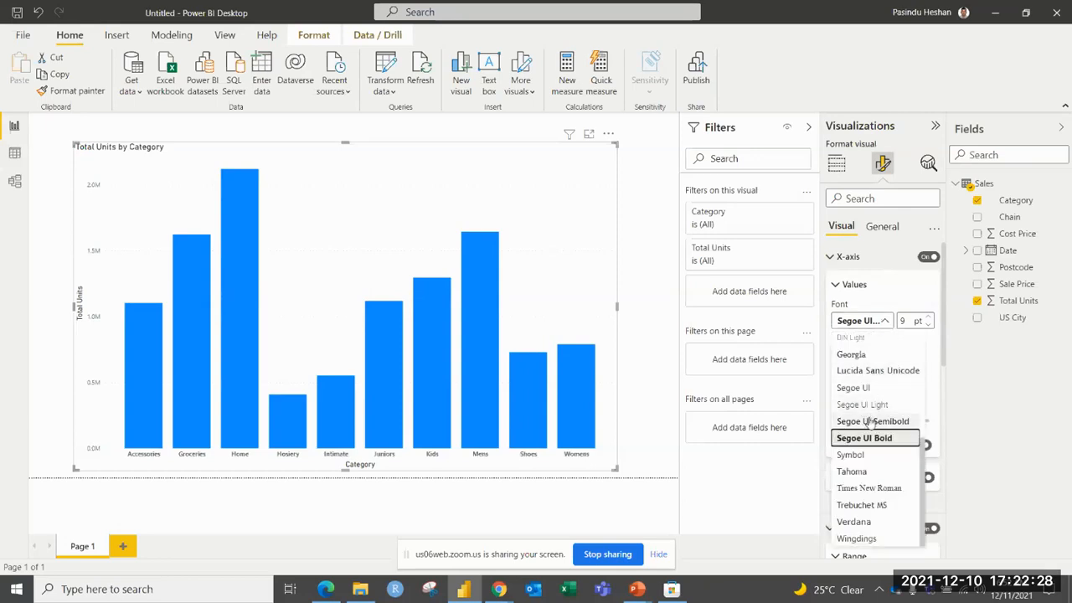
click(871, 421)
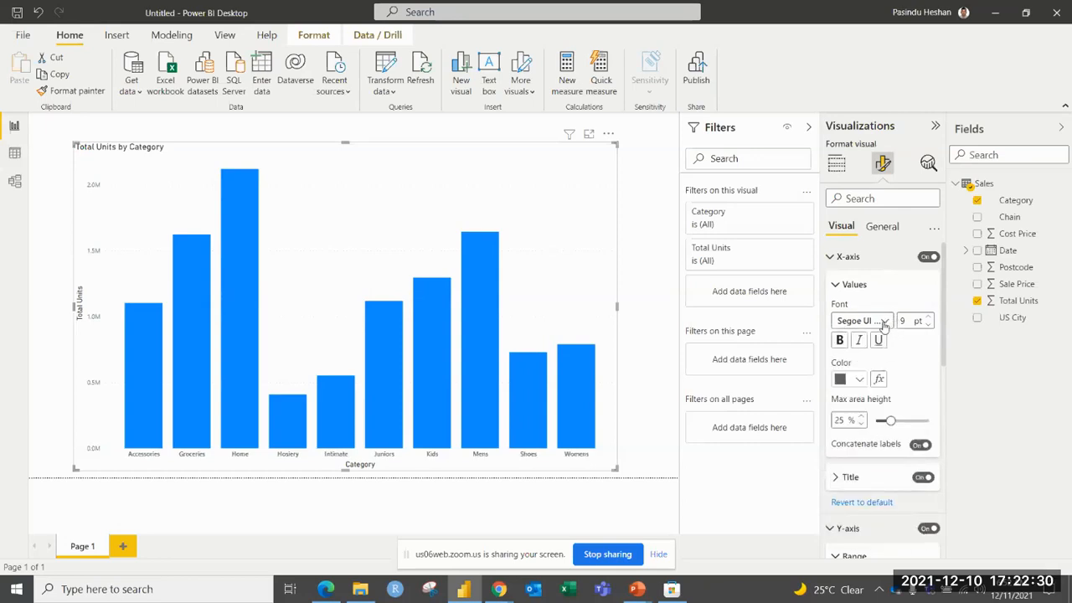
click(930, 318)
click(929, 319)
click(930, 319)
click(930, 319)
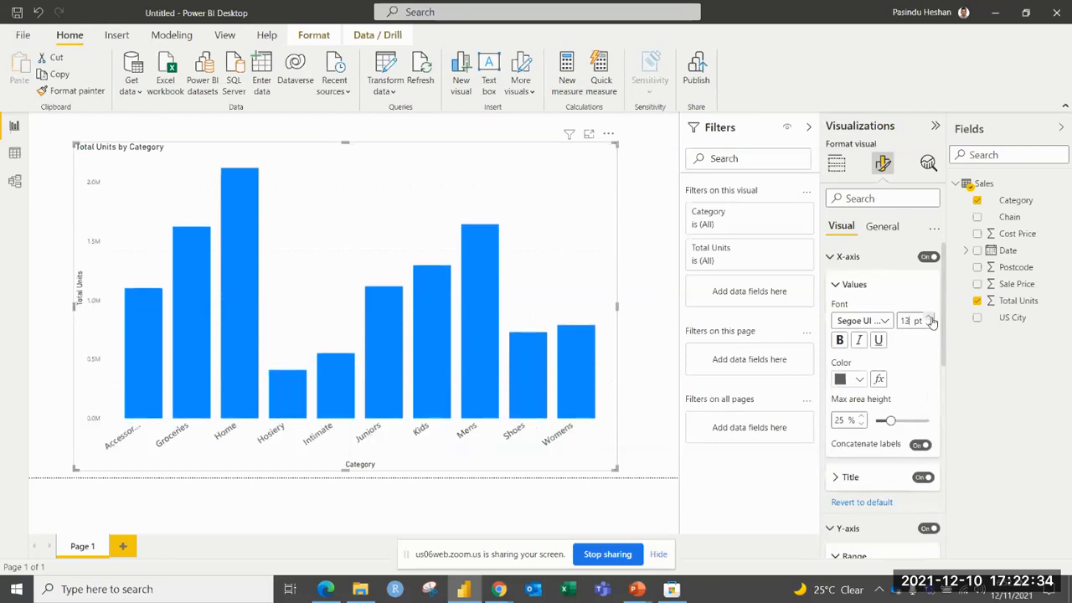
Make the X-axis values bold, italic and underlined, and color them dark orange from the theme colors.
click(858, 340)
click(878, 339)
click(858, 379)
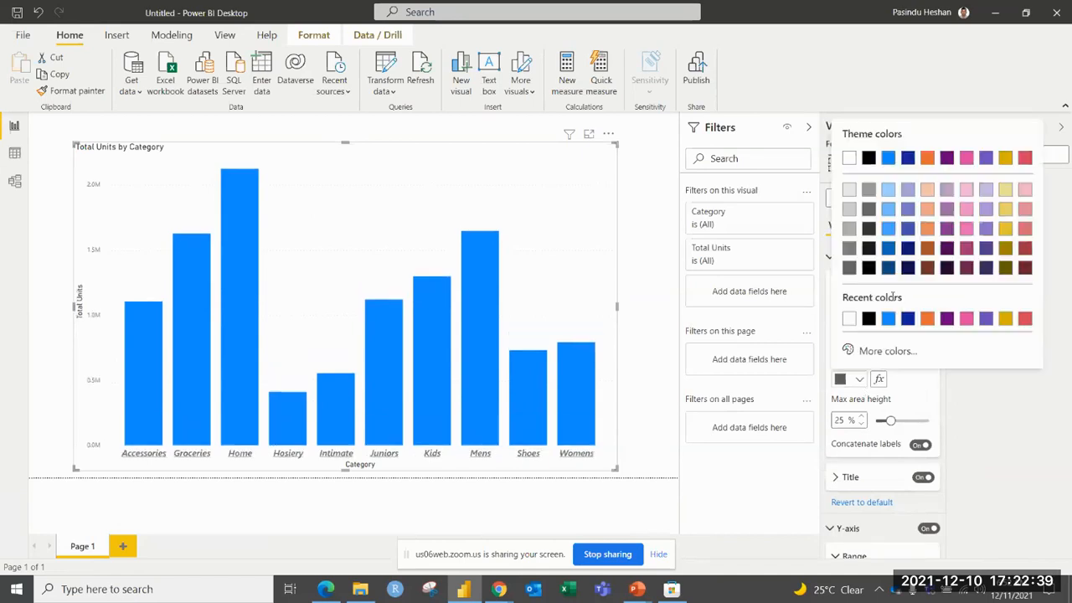
click(928, 249)
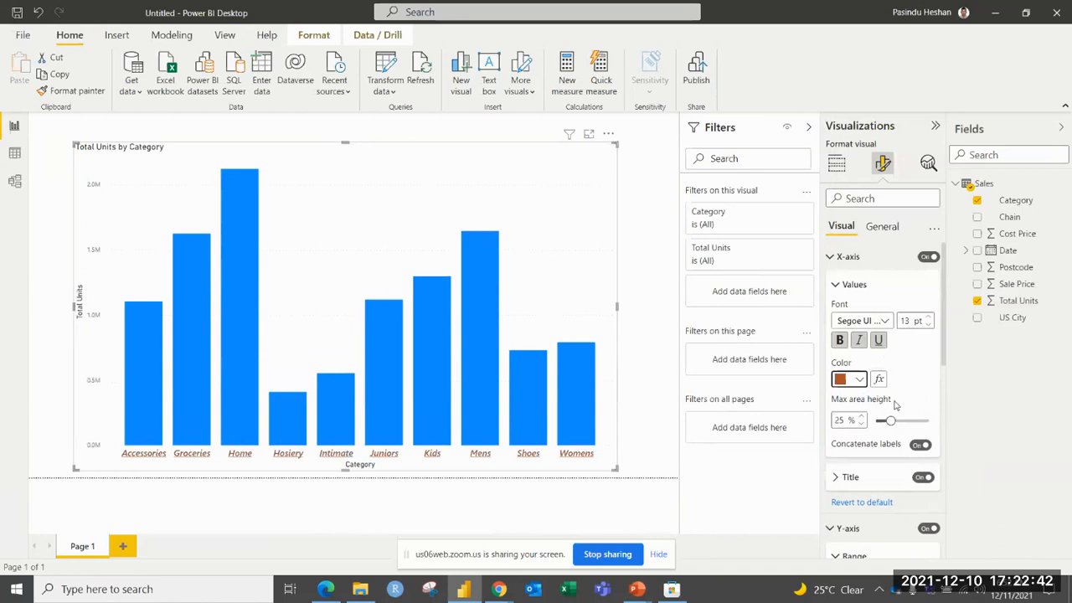
Set the X-axis title text to "Total for XYZ".
click(837, 285)
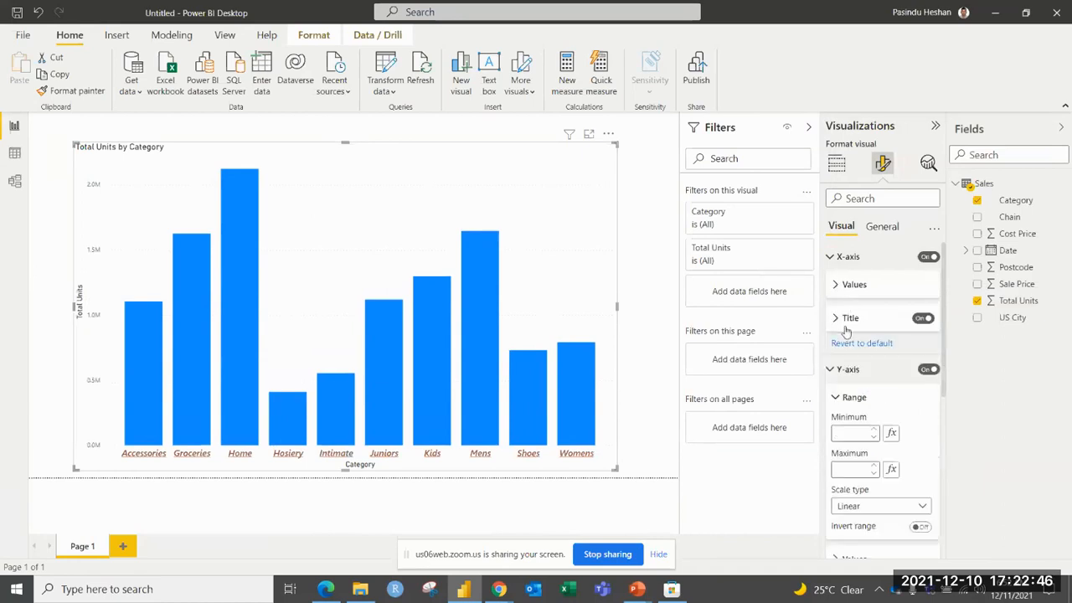
click(838, 319)
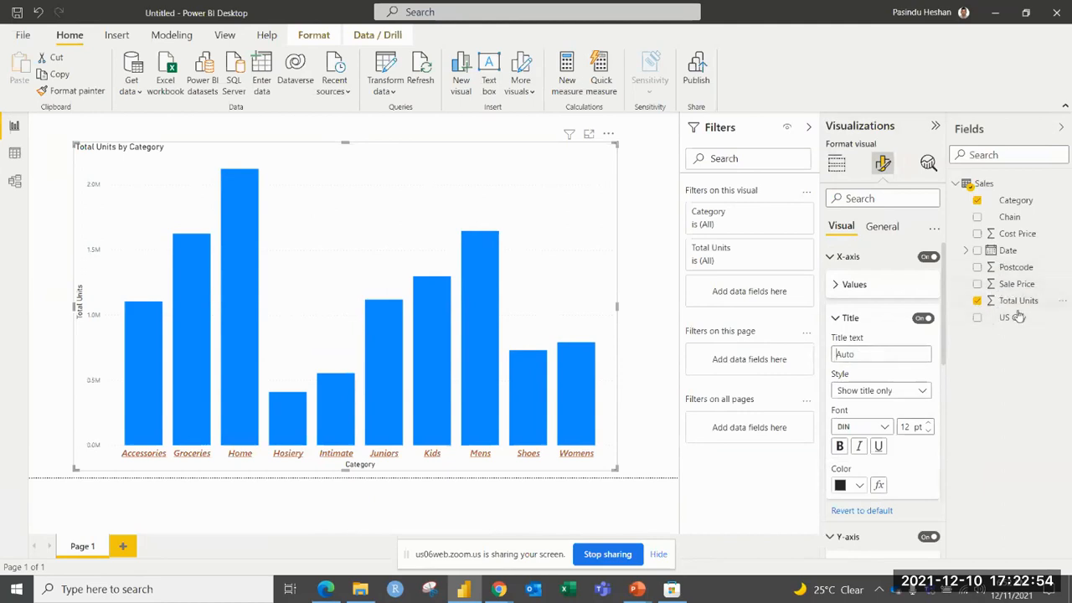
click(873, 355)
text(Tota)
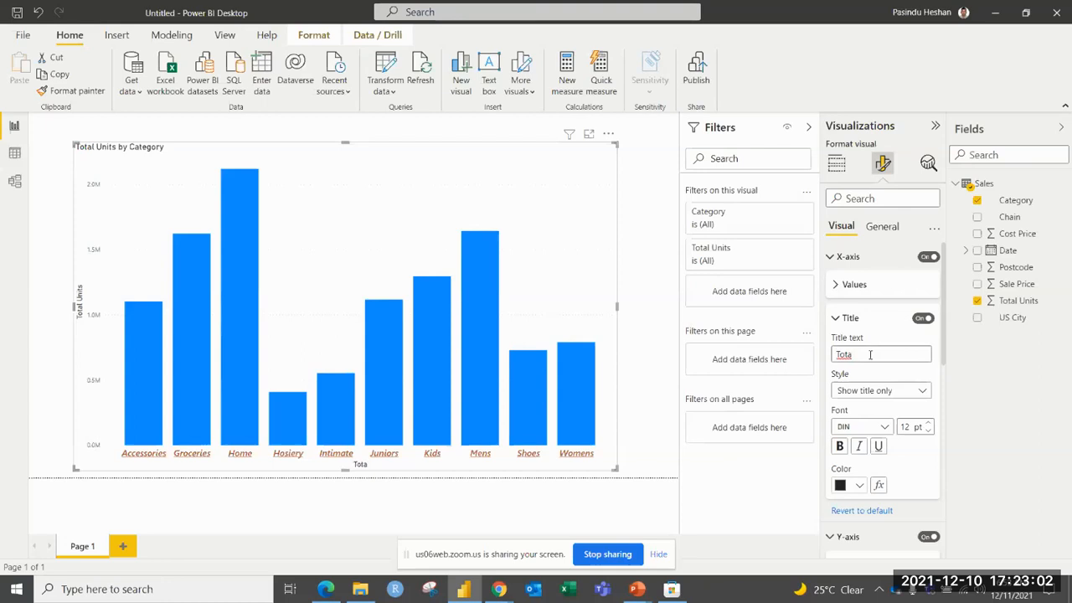
text(l foe XYZ)
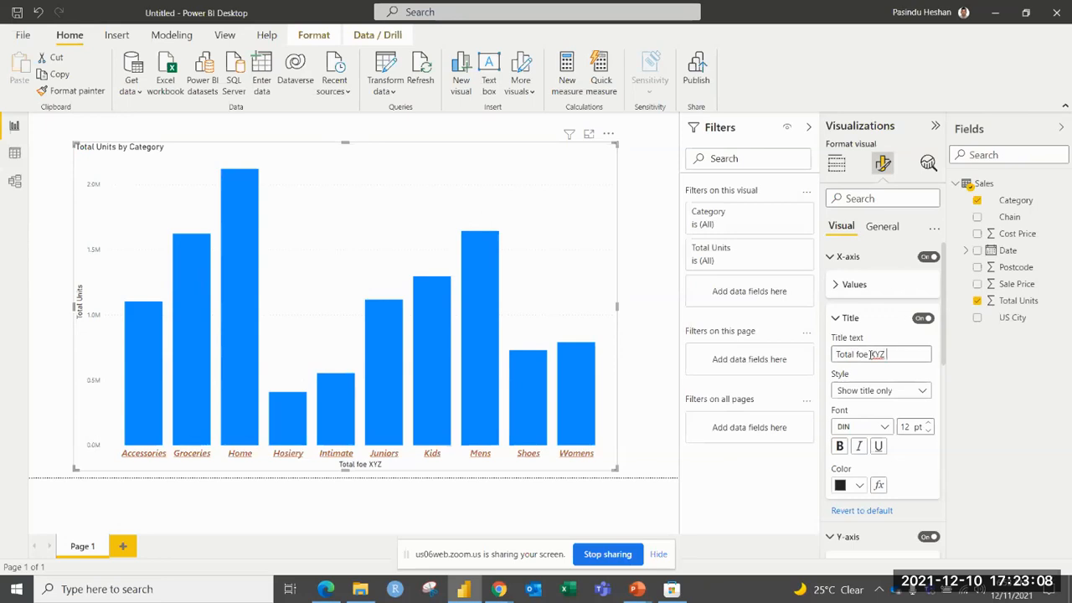
click(868, 355)
key(BackSpace)
text(r)
click(841, 319)
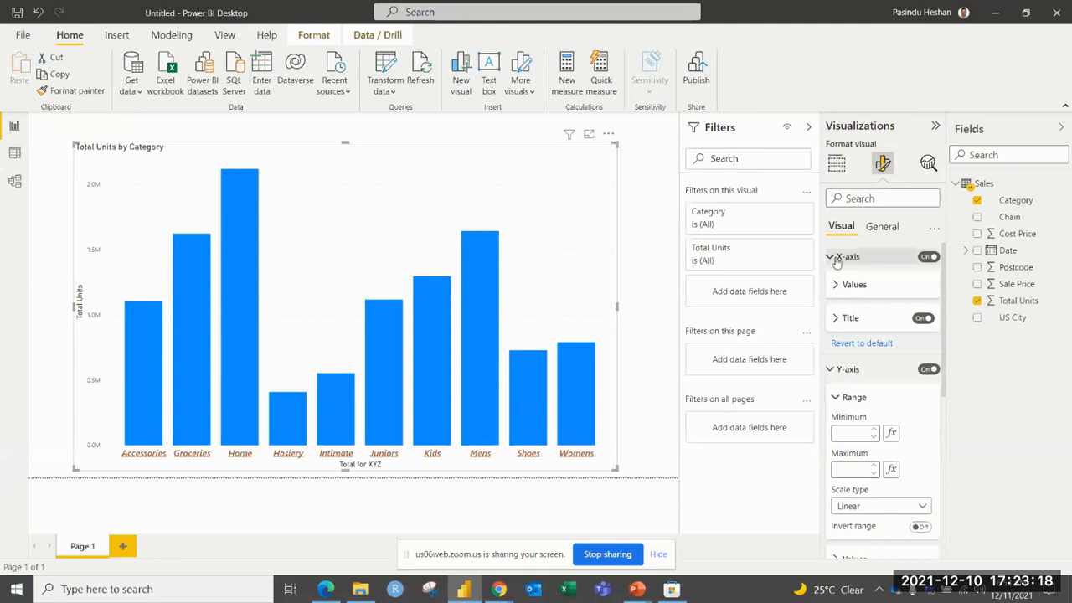
Color the X-axis title orange from the recent colors.
click(846, 319)
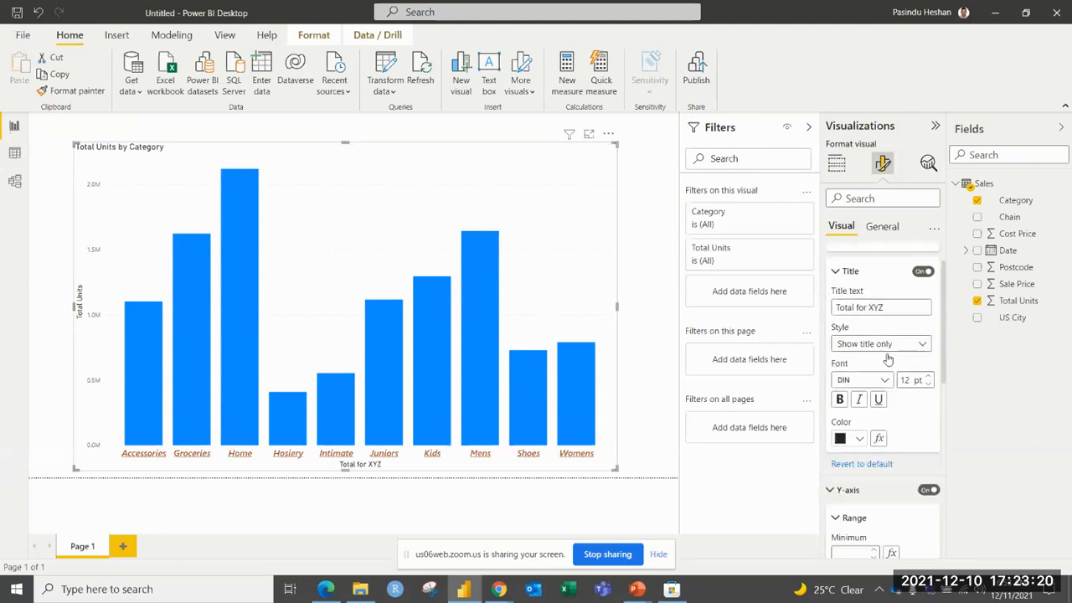
scroll(871, 349, down, 1)
click(867, 348)
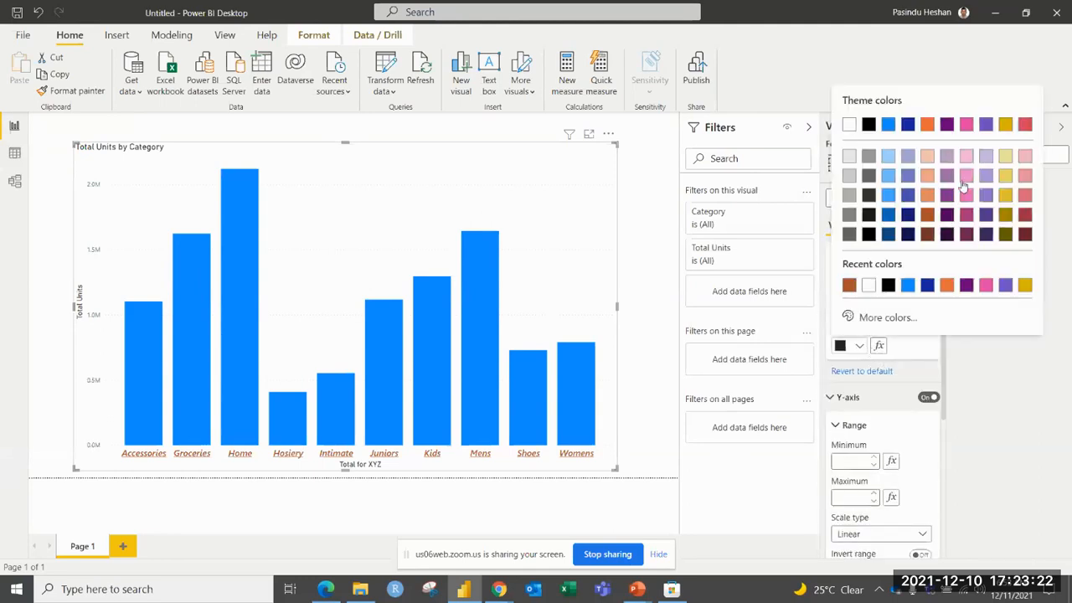
click(947, 286)
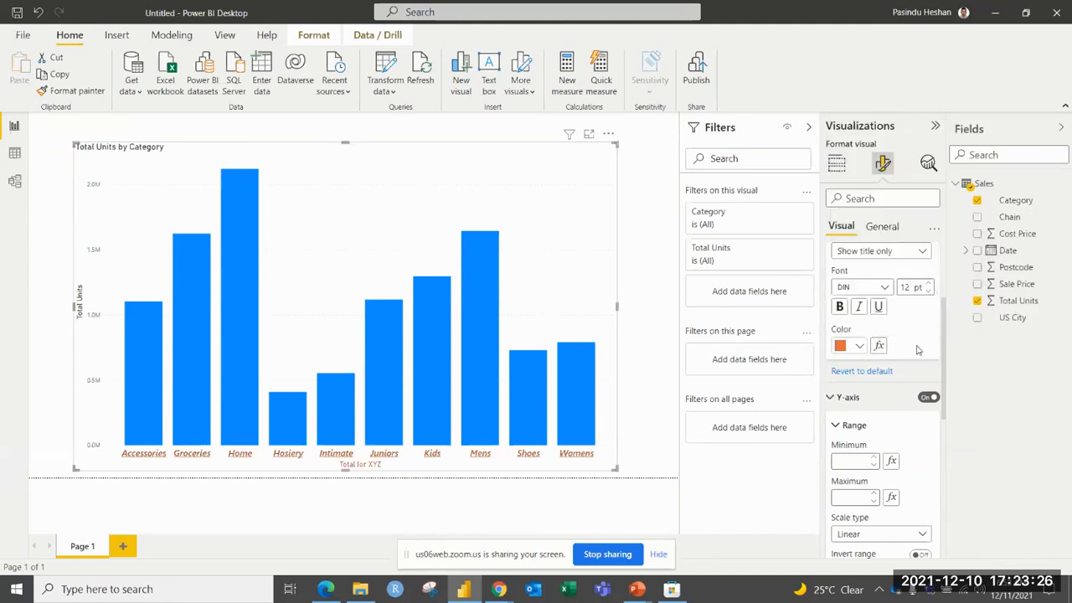
scroll(919, 350, up, 3)
click(837, 319)
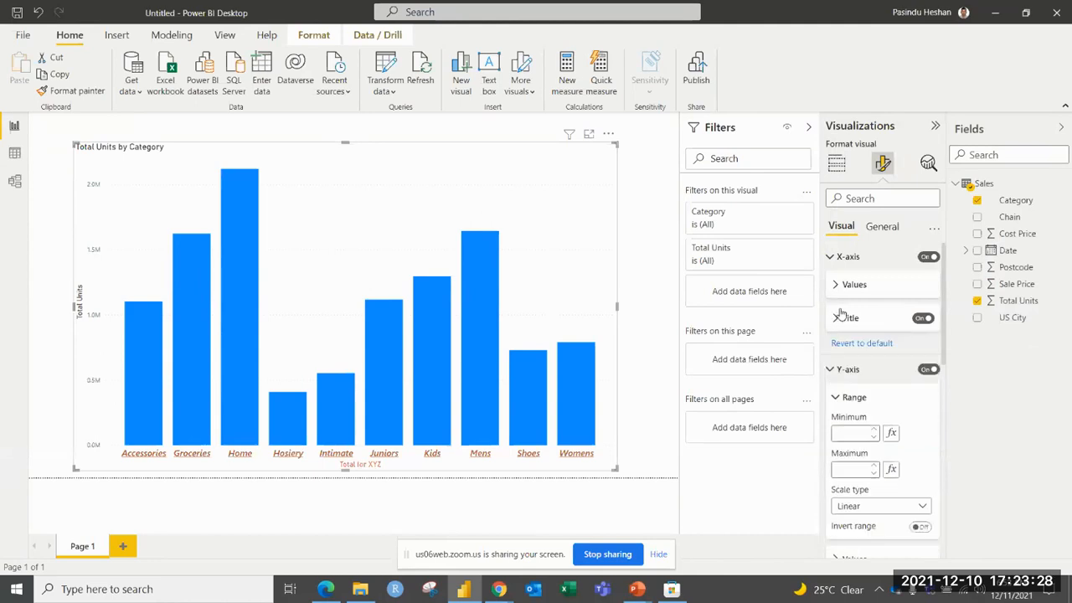
Set the maximum of the Y-axis range to 3000000.
click(831, 257)
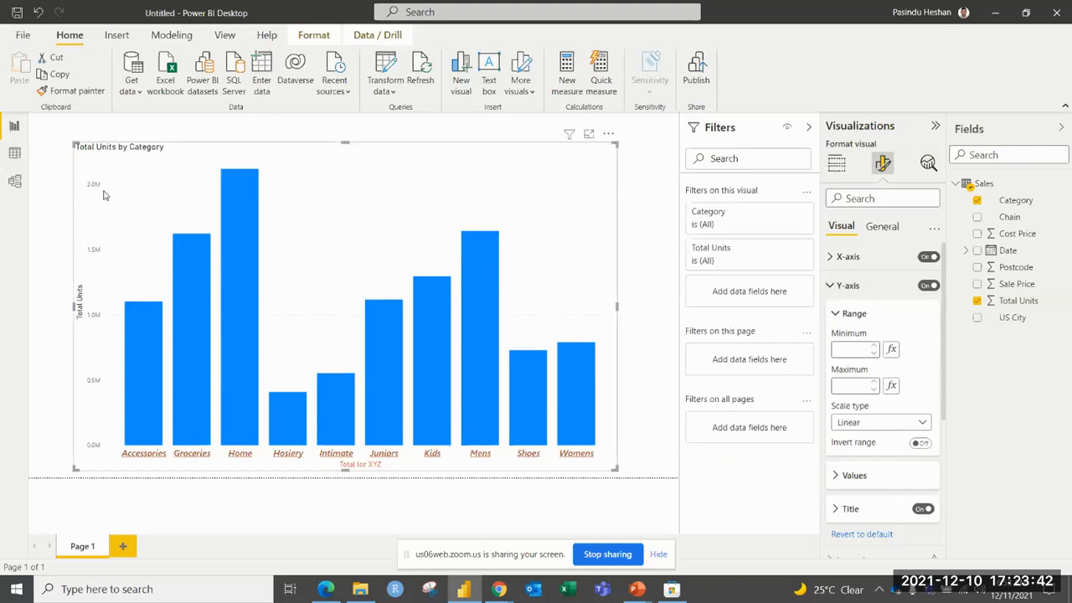
click(846, 385)
text(0)
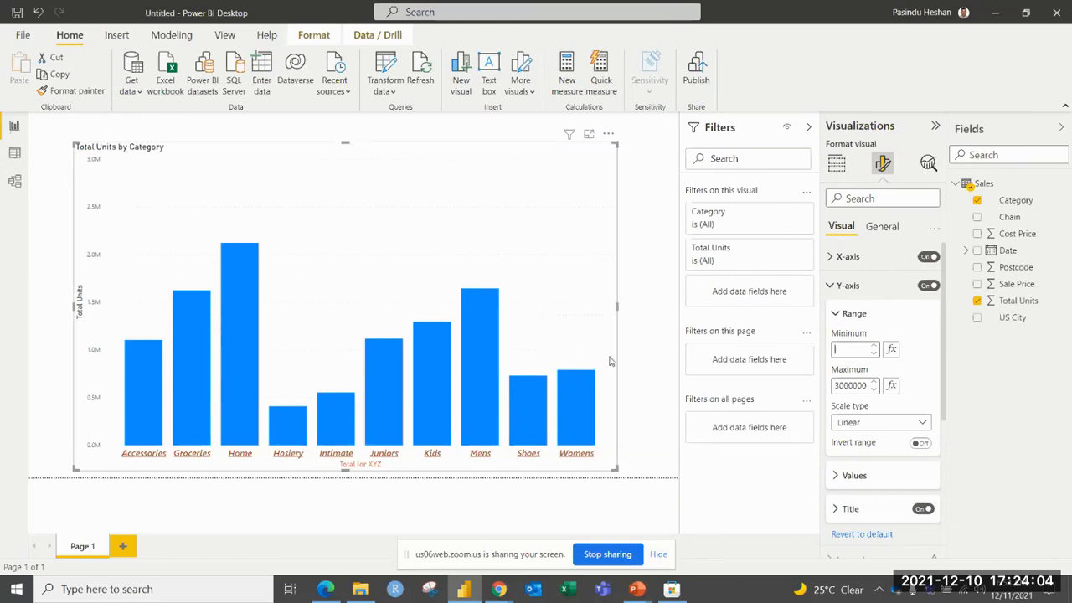
Try 100000 and 1000000 as the Y-axis range minimum, and clear the minimum again.
text(0000)
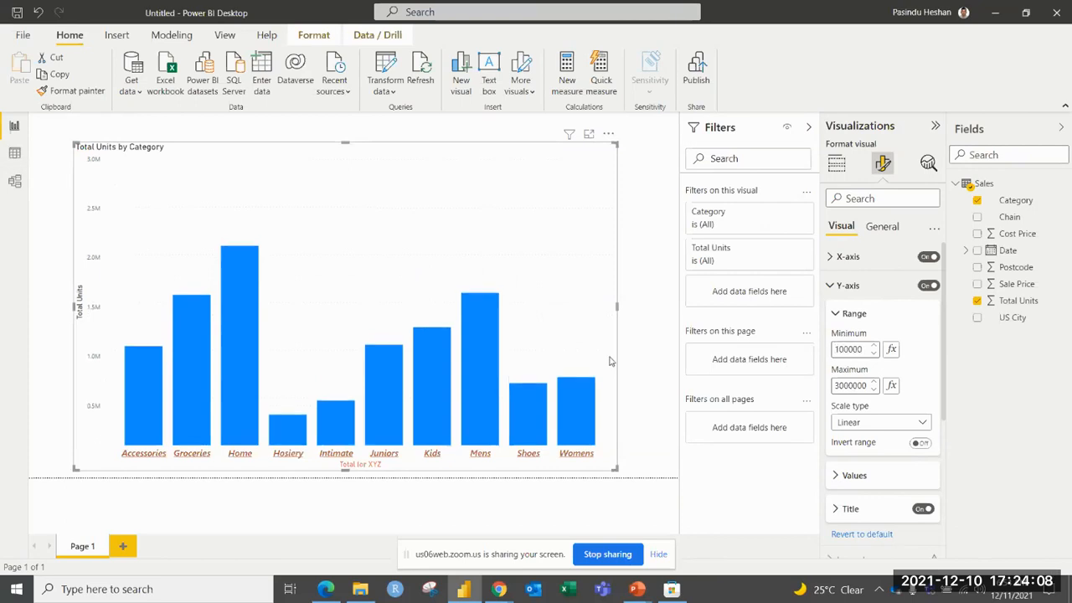
text(0)
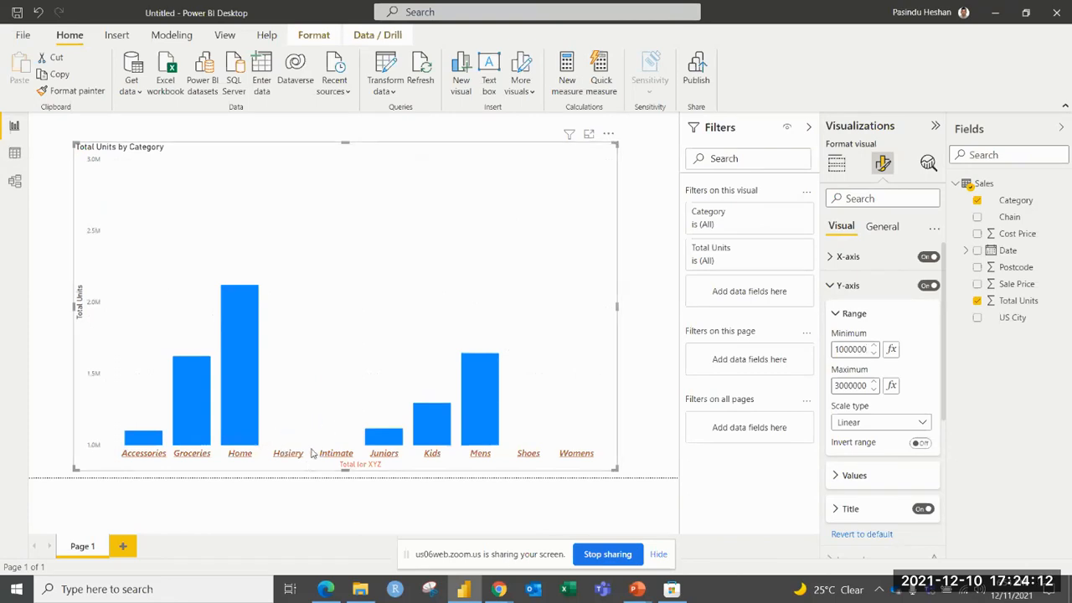
double_click(863, 349)
key(BackSpace)
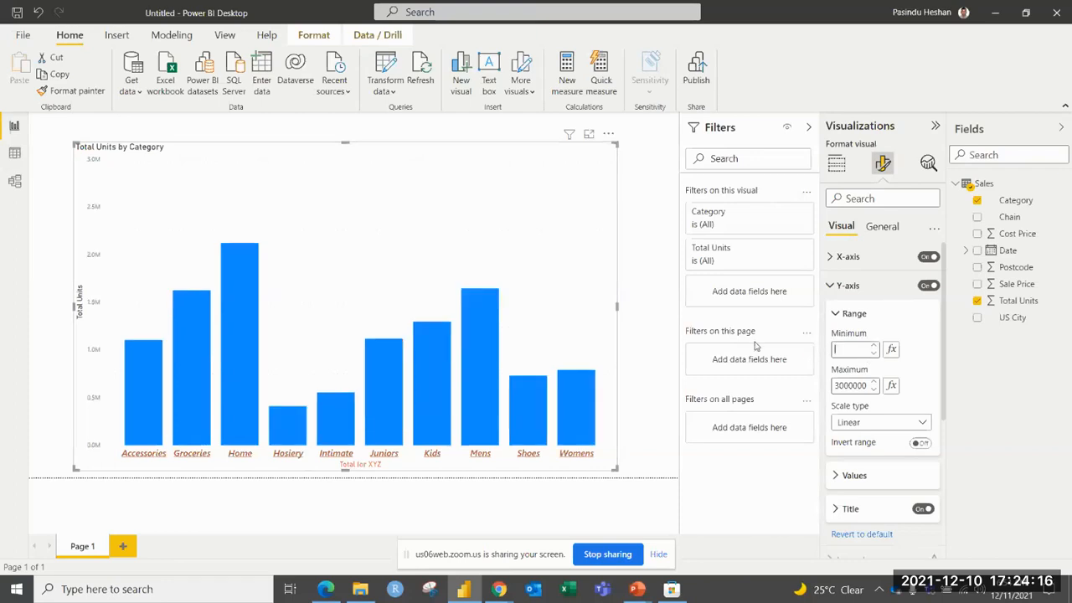
click(837, 315)
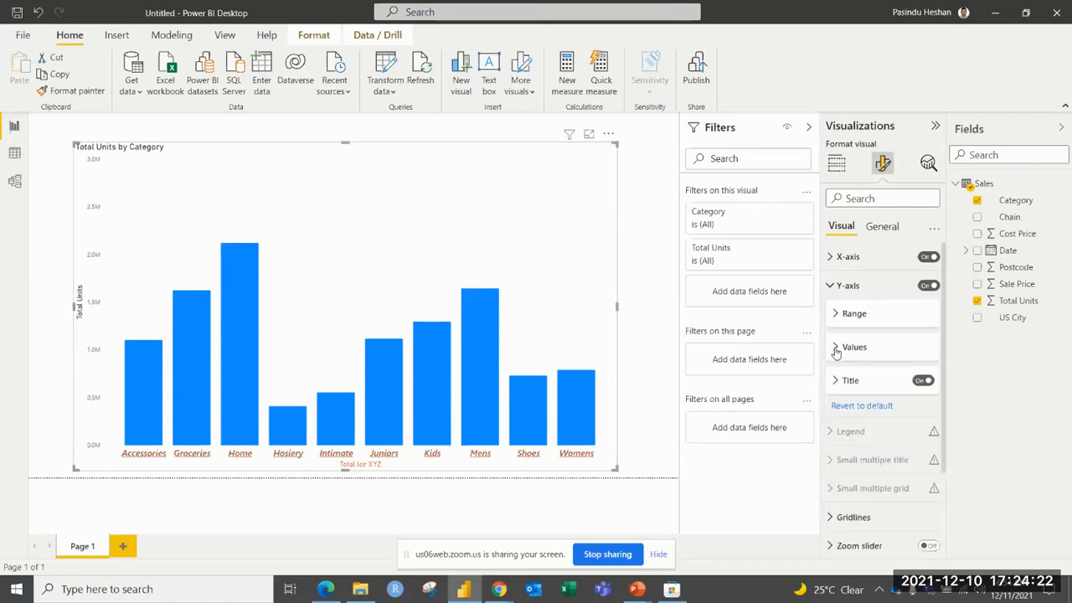
Set the font of the Y-axis values to a heavier Segoe UI variant at 12 pt.
click(835, 350)
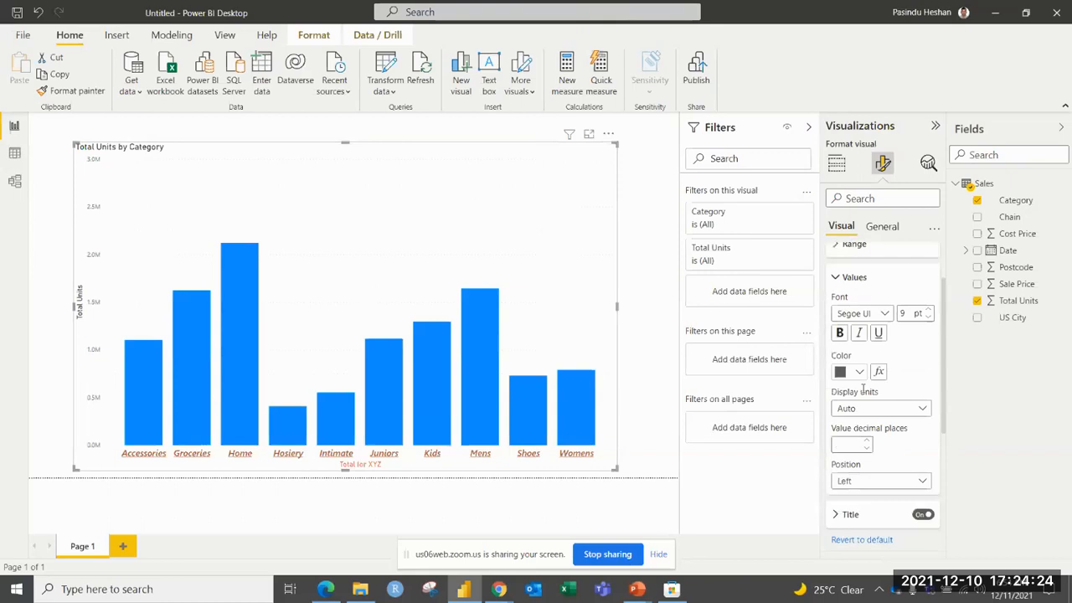
click(884, 315)
click(864, 481)
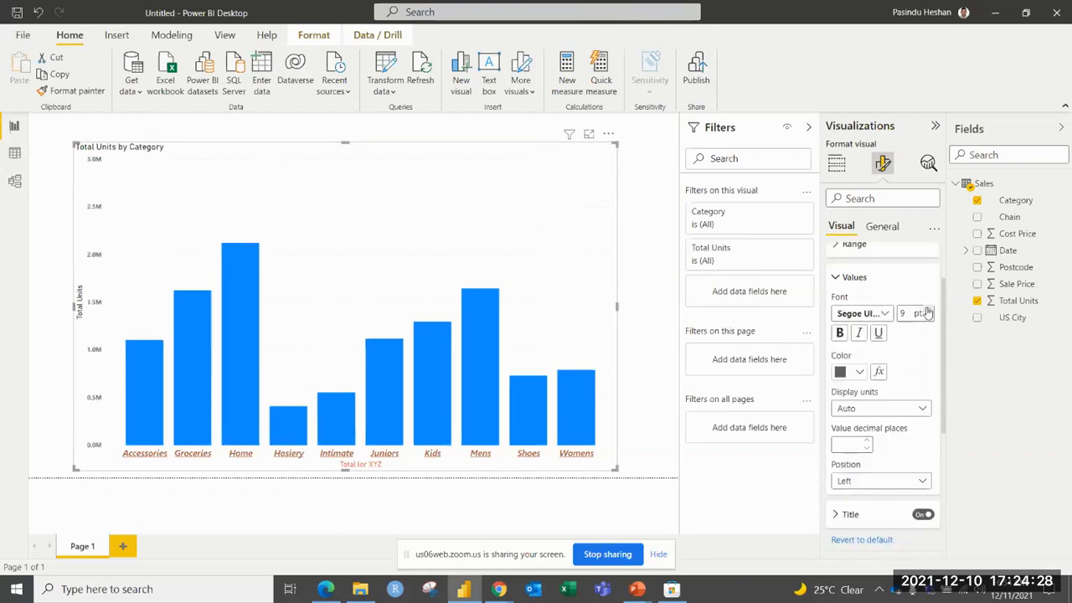
click(928, 309)
click(927, 309)
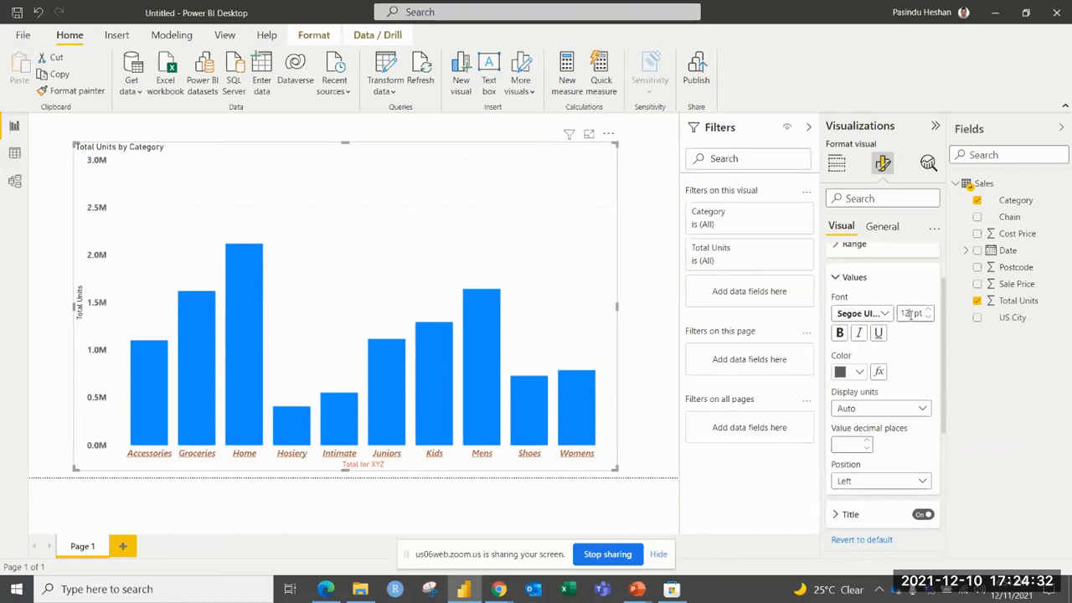
Make the Y-axis values bold, italic and underlined, and color them light pink from the theme colors.
click(839, 332)
click(859, 334)
click(877, 332)
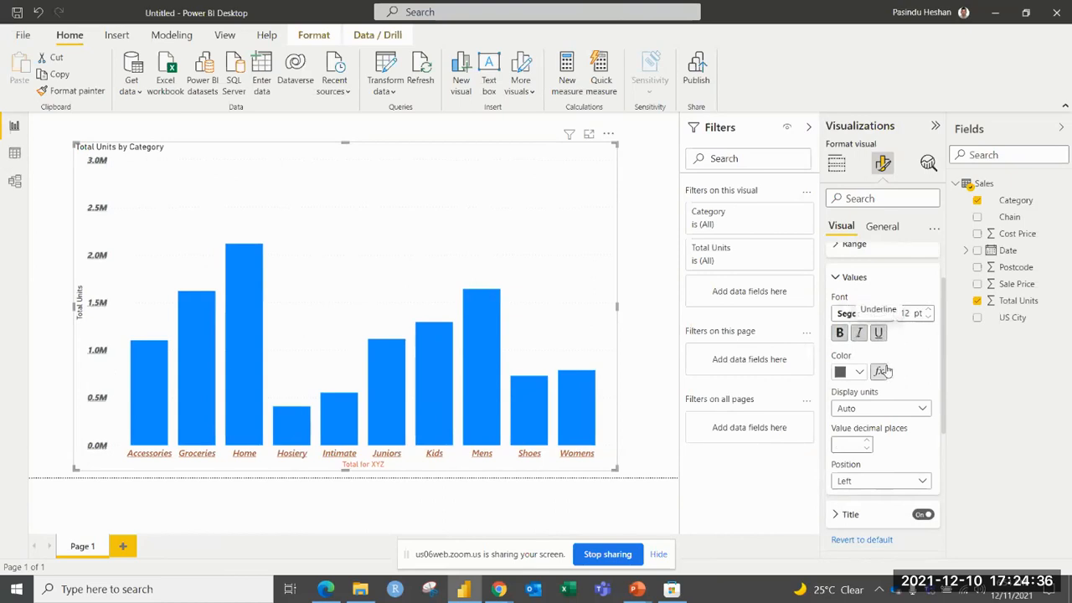
click(844, 372)
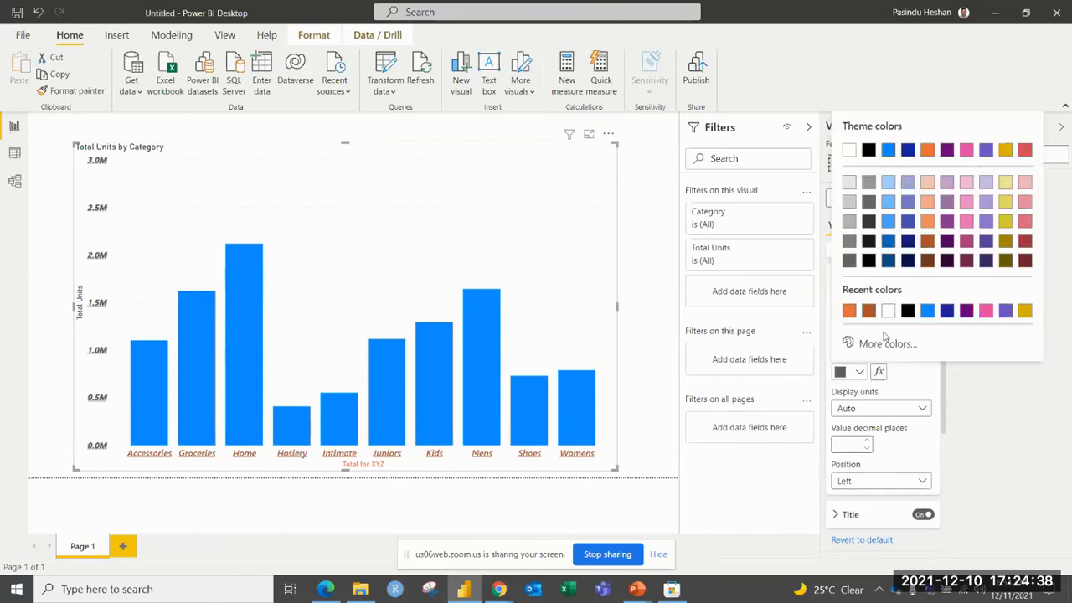
click(966, 203)
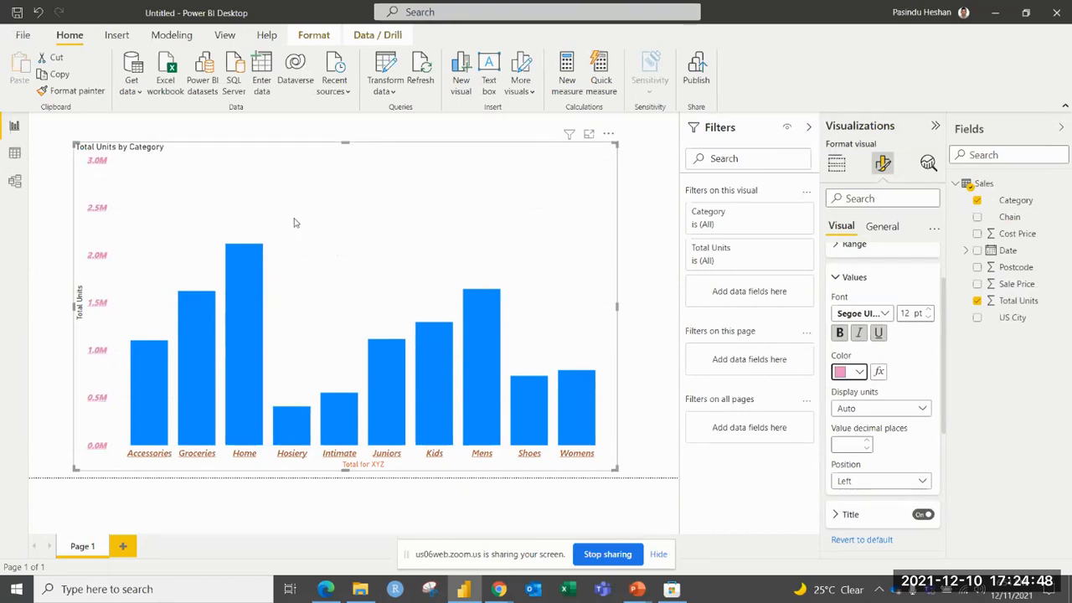
Show the Y-axis values in Thousands with 3 decimal places.
click(850, 409)
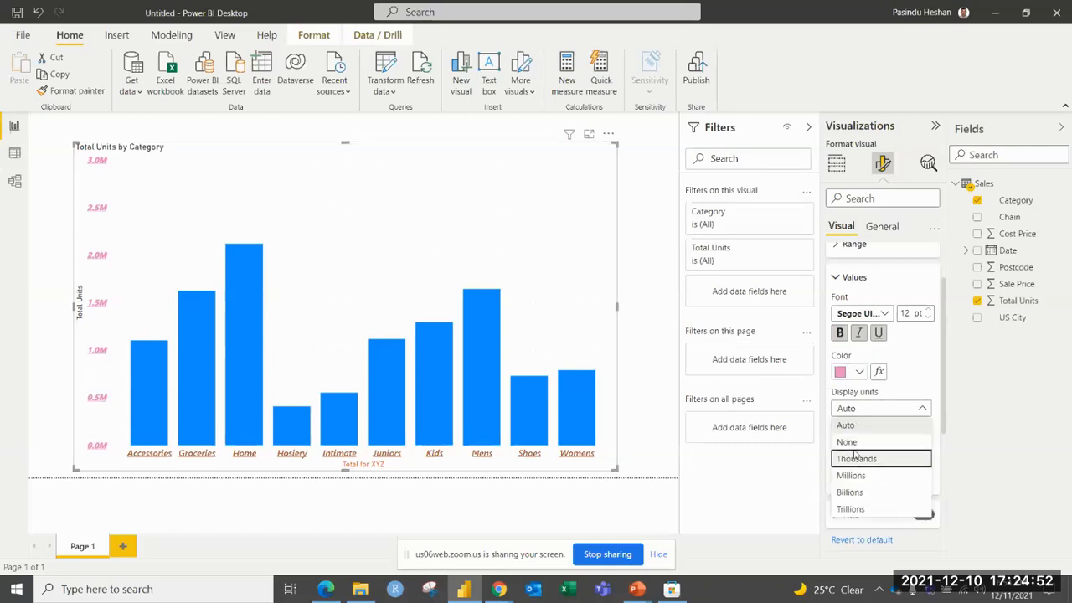
click(855, 458)
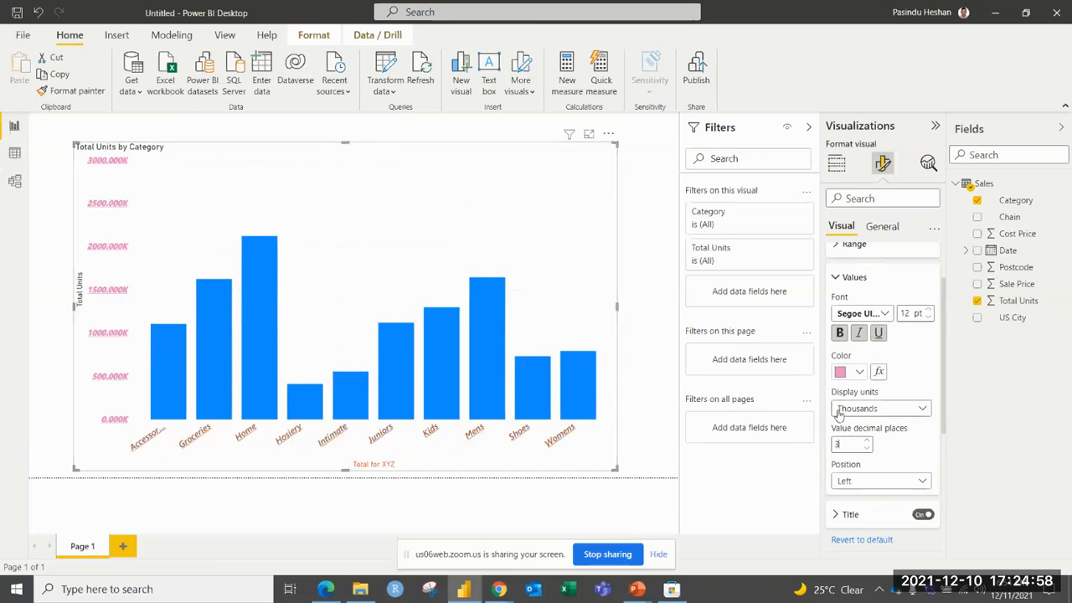
click(856, 443)
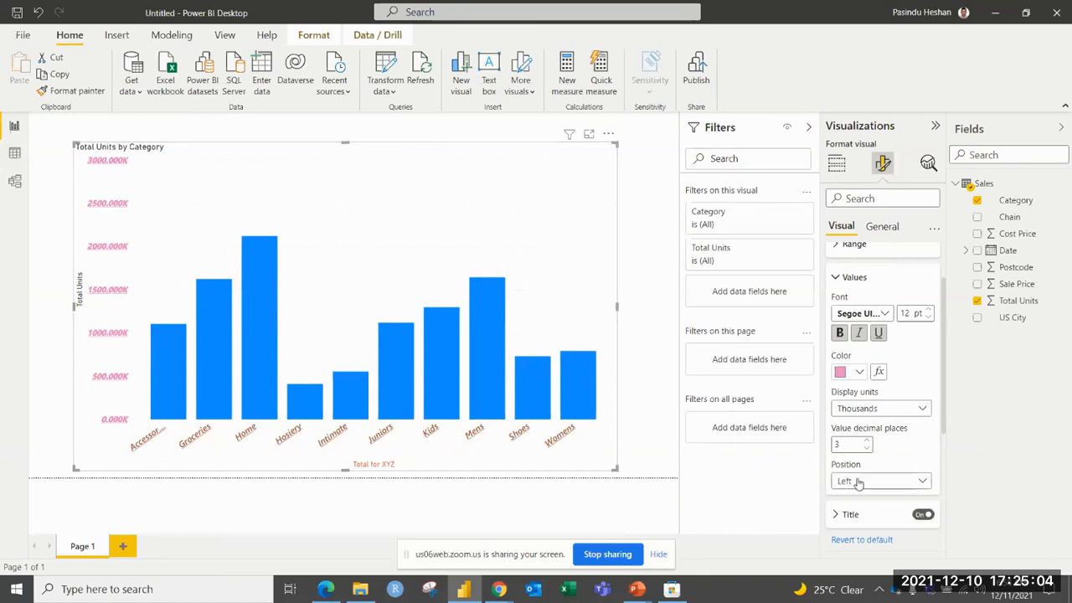
Try the Right position for the Y-axis values, and return them to Left.
click(857, 484)
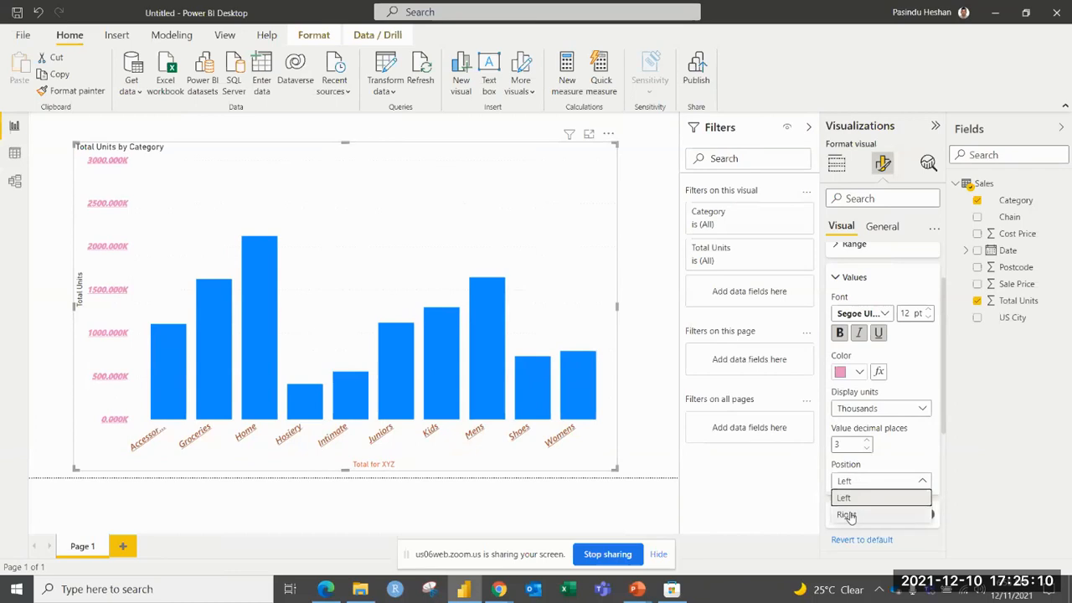
click(848, 516)
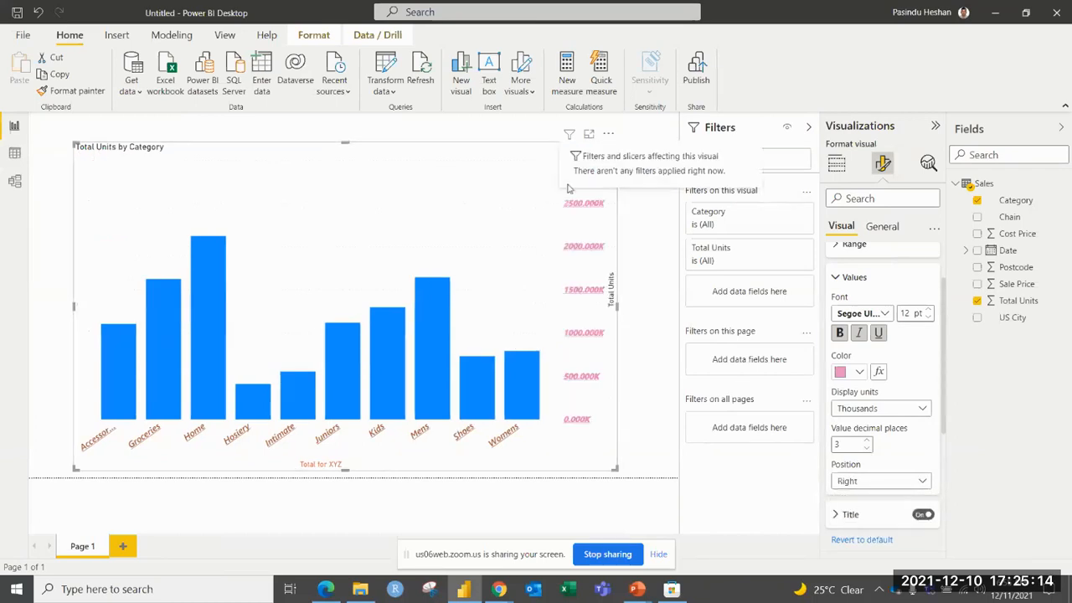
click(861, 479)
click(846, 497)
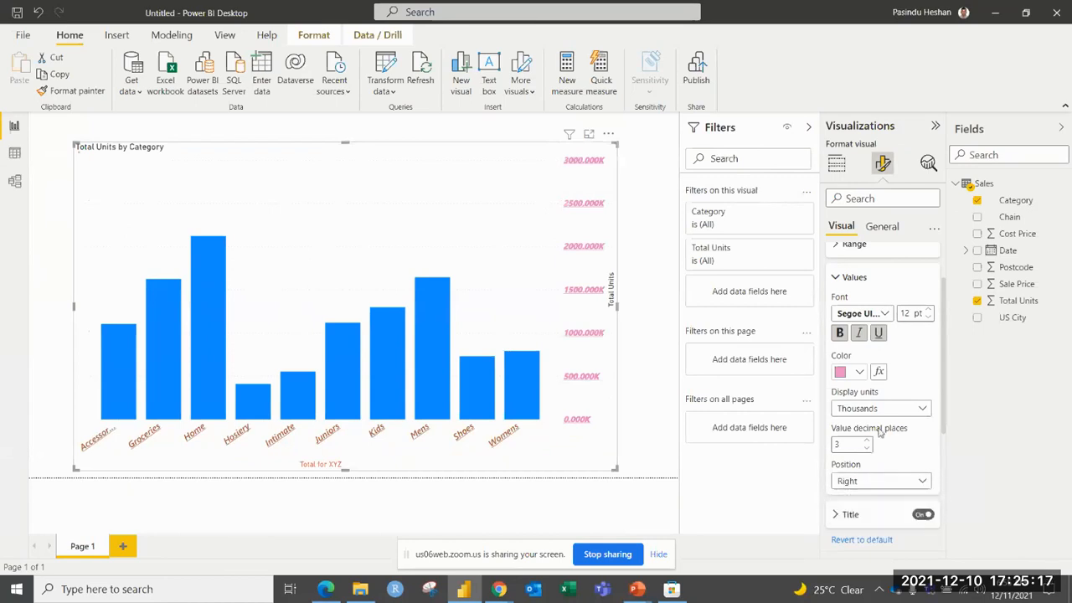
Turn the Y-axis title off and back on, and set its font to Arial Black at 15 pt.
click(850, 283)
scroll(851, 291, down, 1)
click(850, 265)
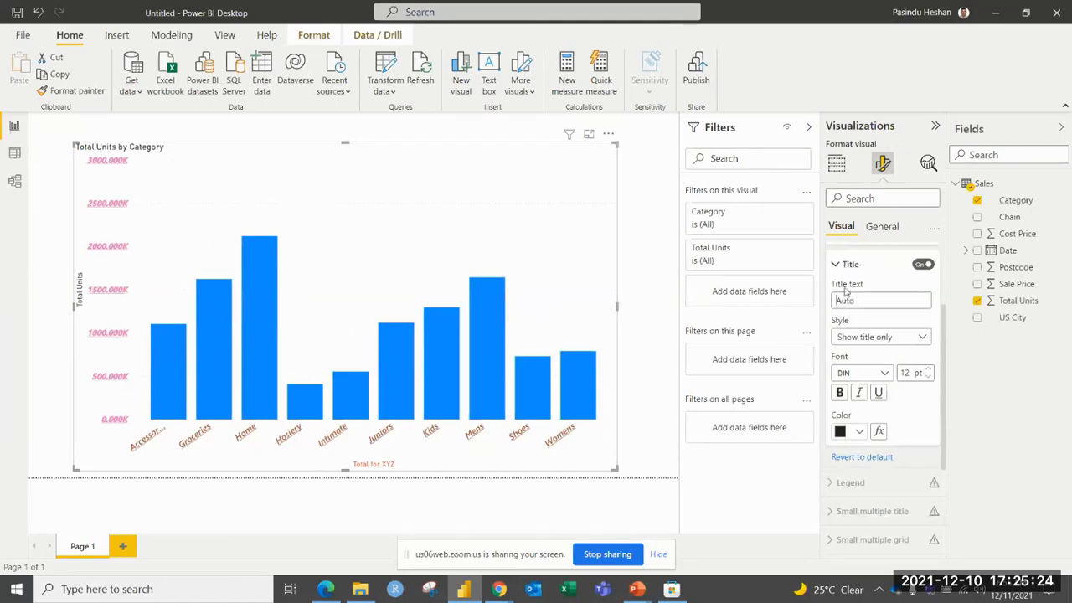
click(923, 264)
click(924, 265)
click(871, 373)
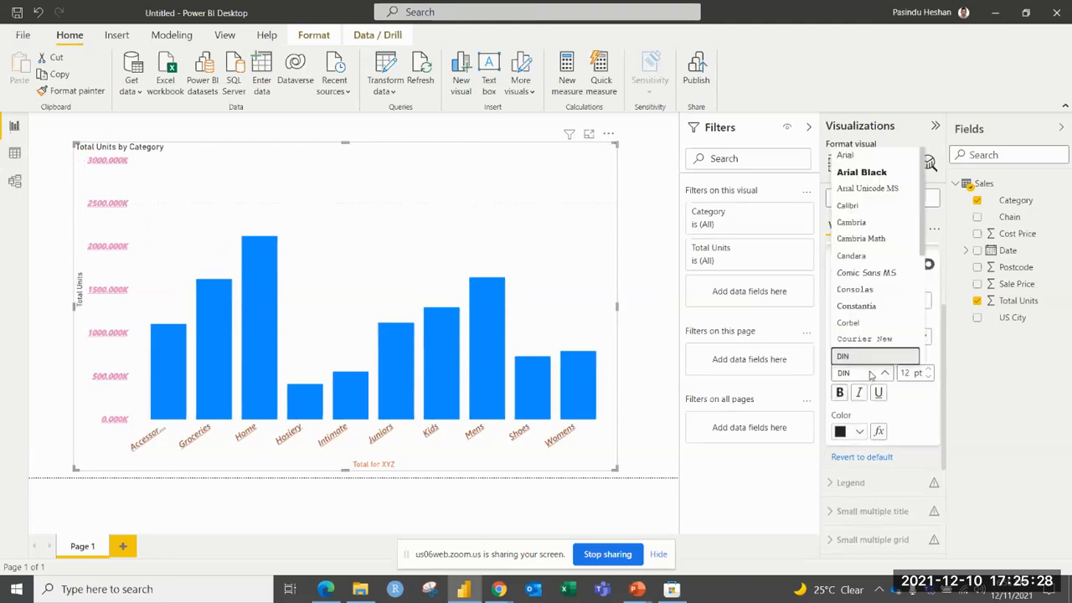
click(862, 172)
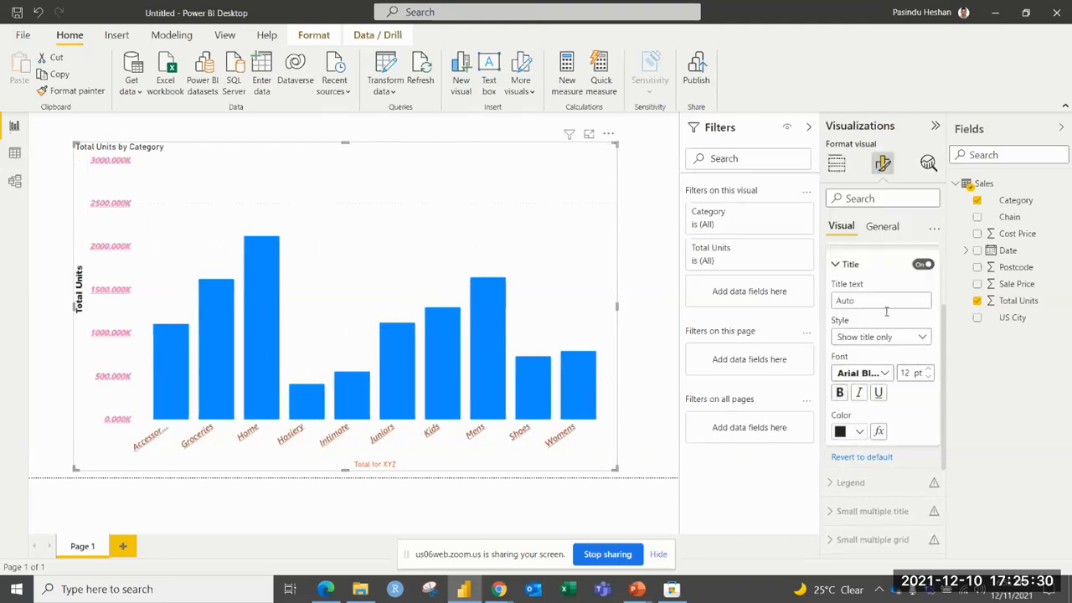
click(928, 369)
click(928, 370)
click(928, 369)
Make the Y-axis title bold, italic and underlined, and give it the custom red color #EC0D0D.
click(860, 393)
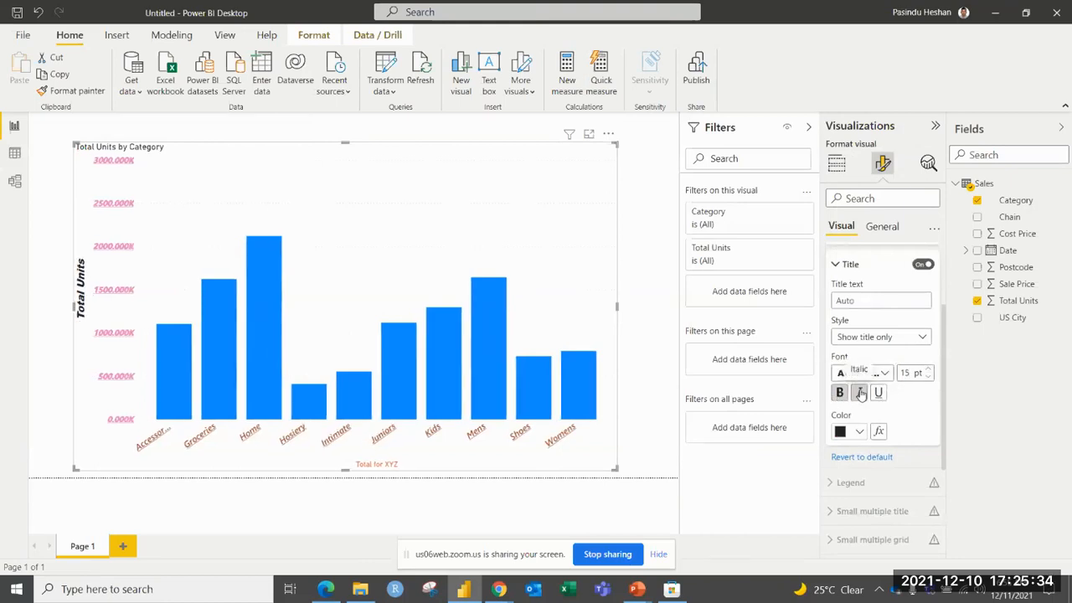
click(878, 393)
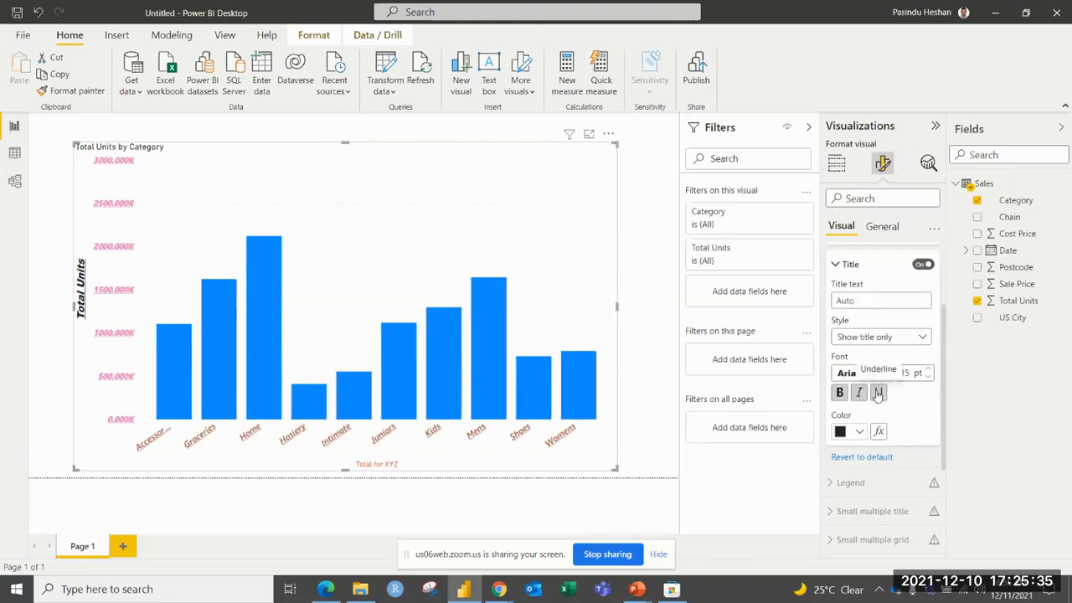
click(860, 432)
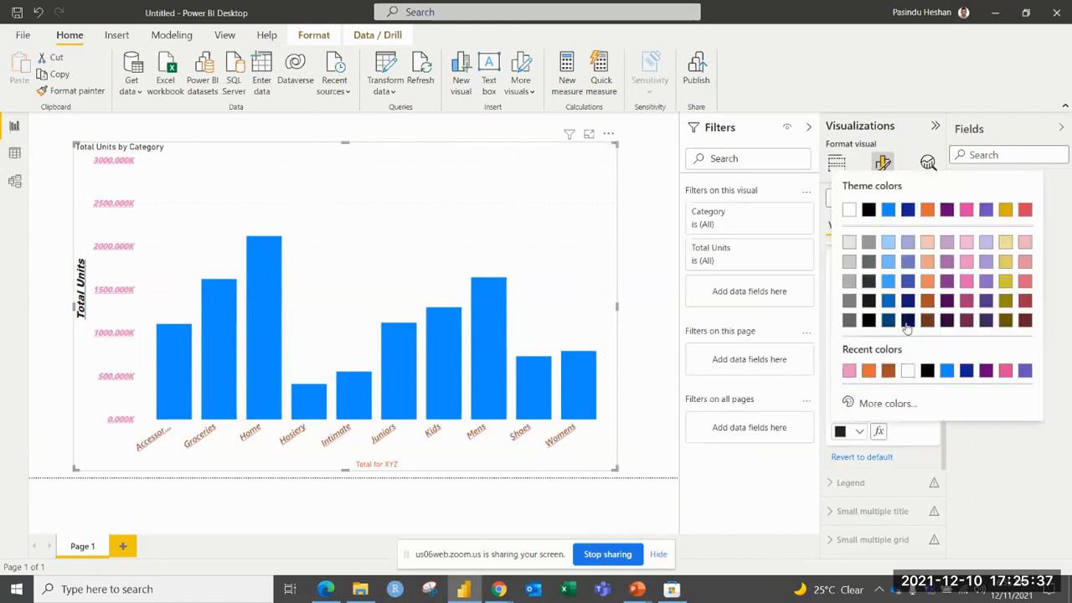
click(888, 402)
drag(858, 352, 835, 352)
click(1014, 196)
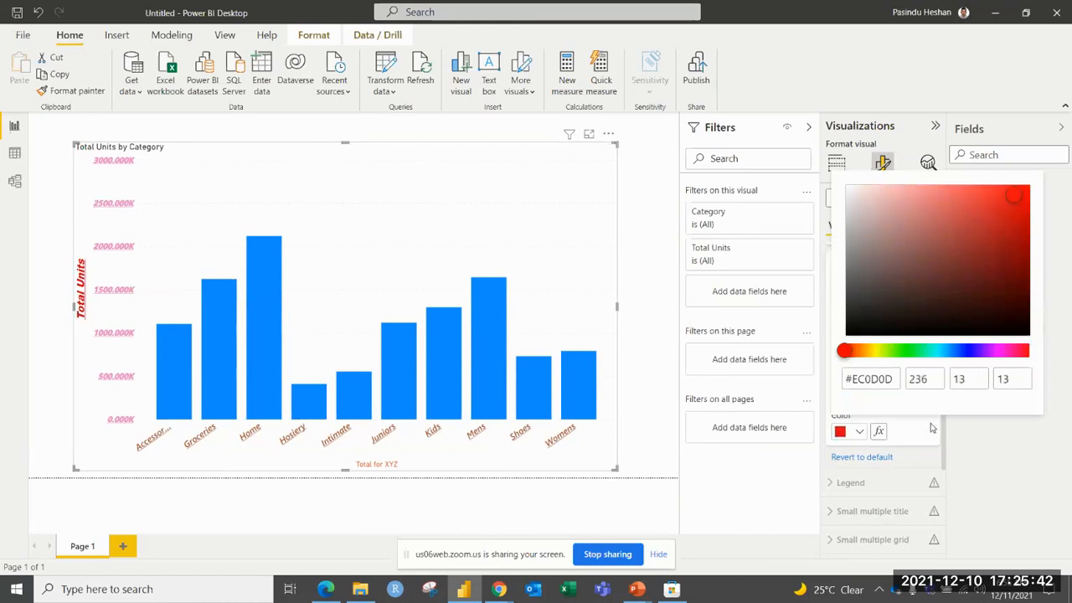
Finish the Y-axis title formatting and turn on the chart's zoom slider.
click(937, 453)
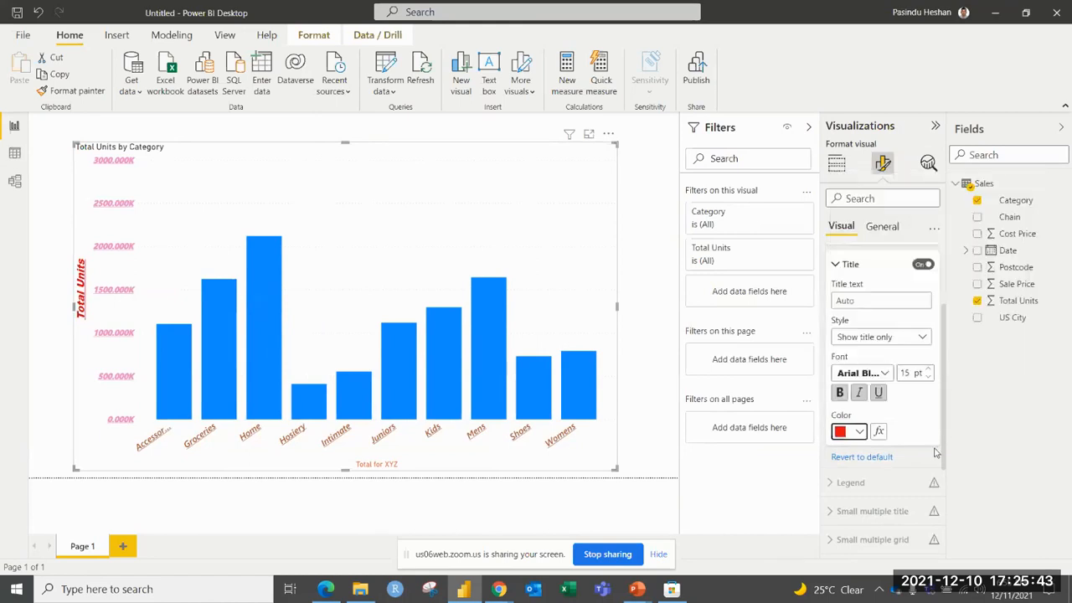
click(850, 265)
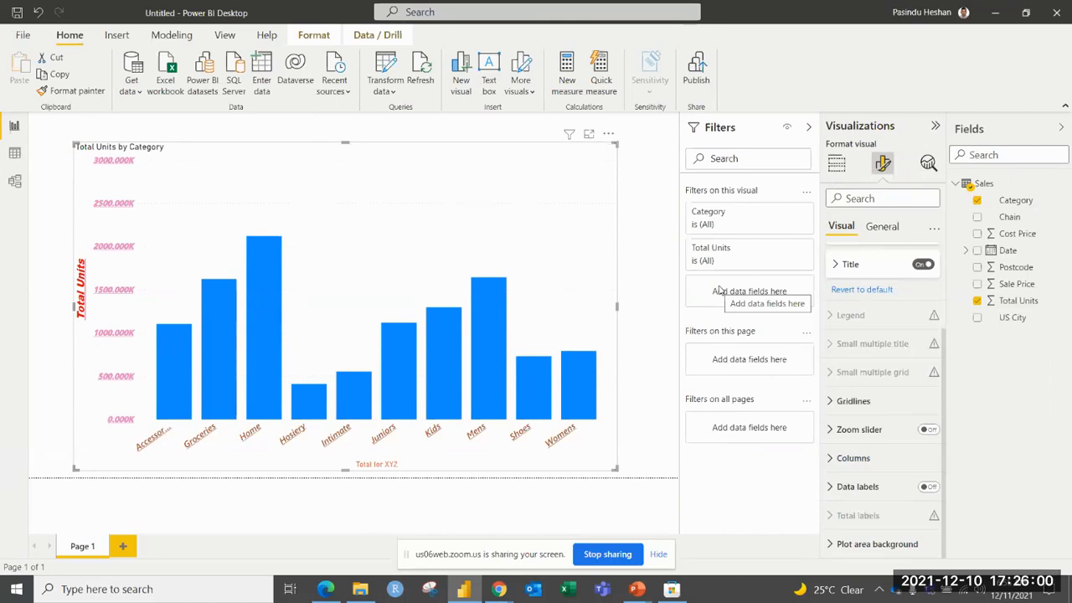
click(928, 429)
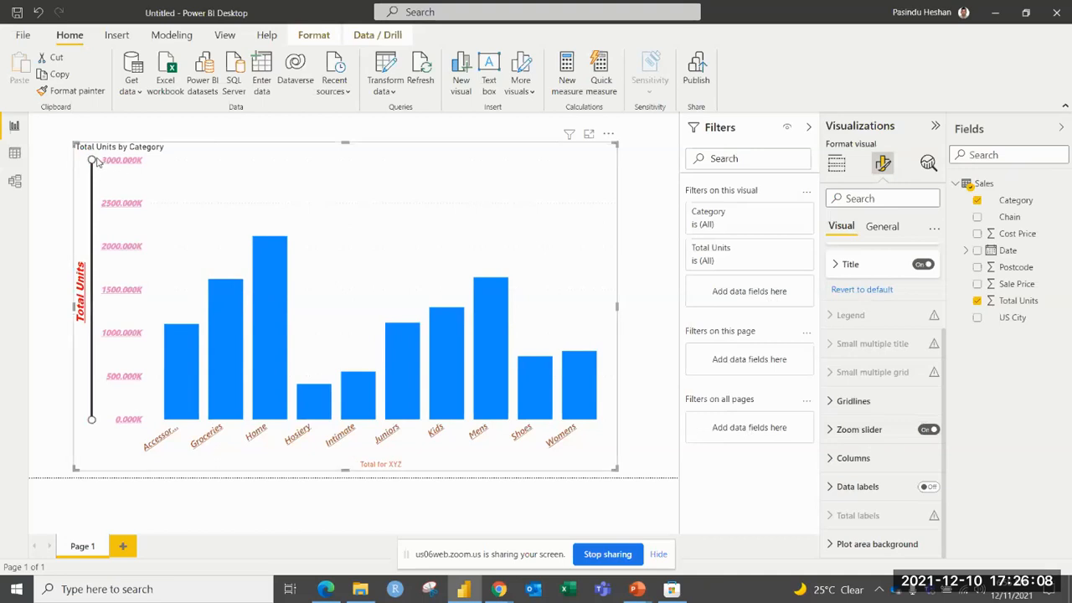
mouse_move(93, 157)
mouse_down()
mouse_move(93, 182)
mouse_move(96, 157)
mouse_up()
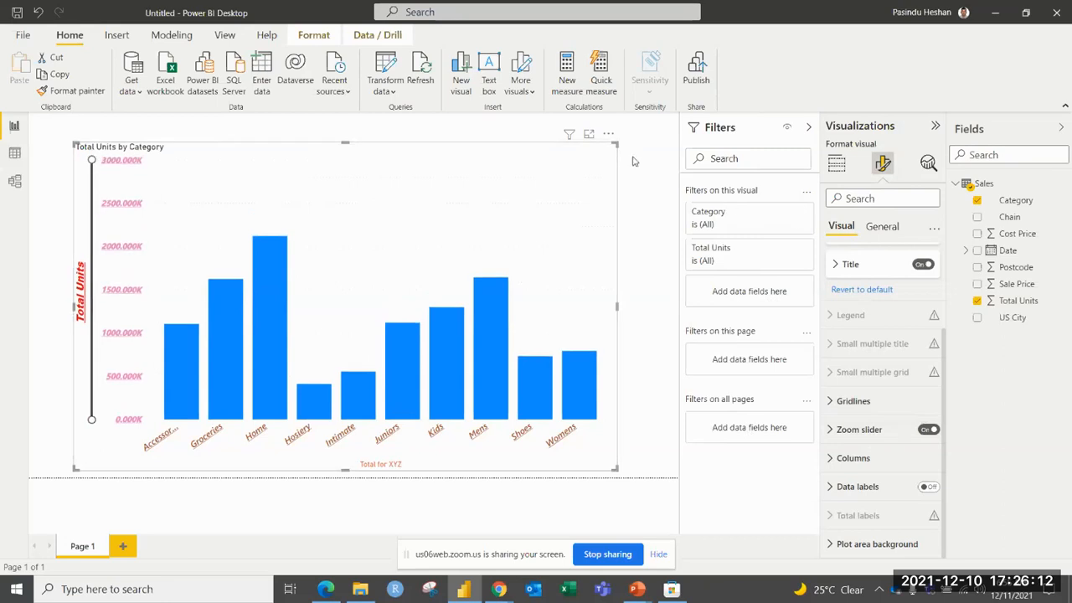
Set the chart's axis sorting to descending and sort the columns by Total Units.
click(609, 135)
mouse_move(661, 217)
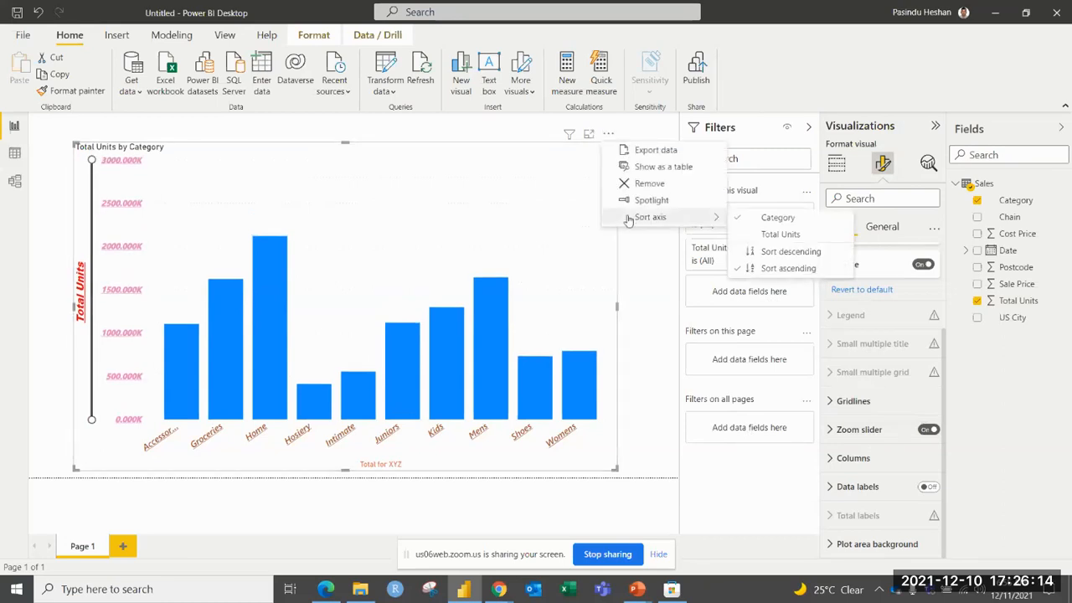
click(791, 251)
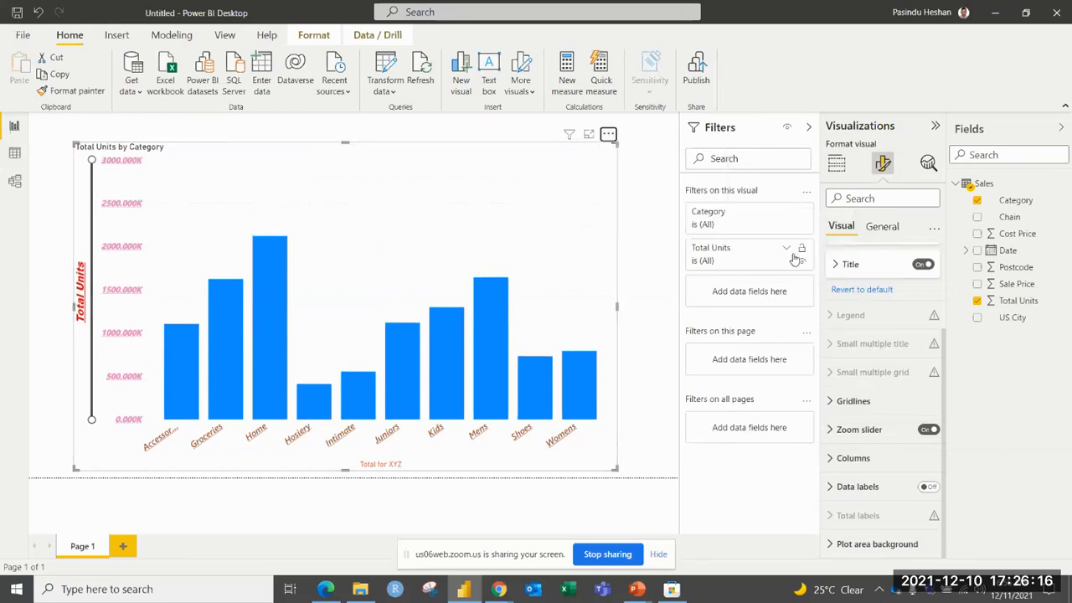
click(609, 135)
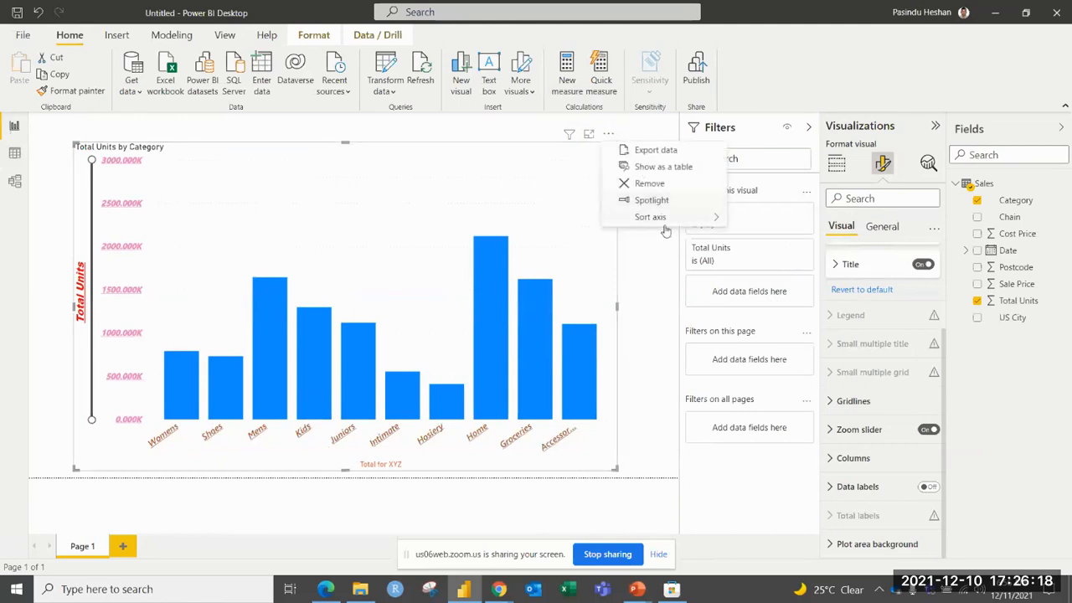
mouse_move(680, 224)
click(769, 234)
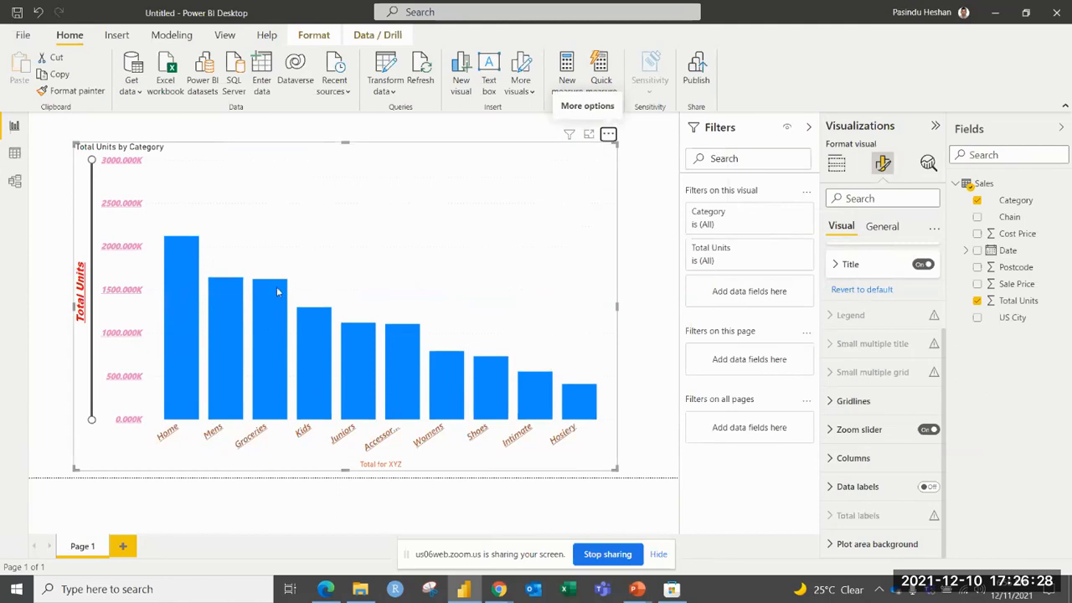
Narrow the visible Y-axis range from both ends of the zoom slider, and widen it back to nearly the full range.
mouse_move(217, 297)
drag(92, 159, 92, 247)
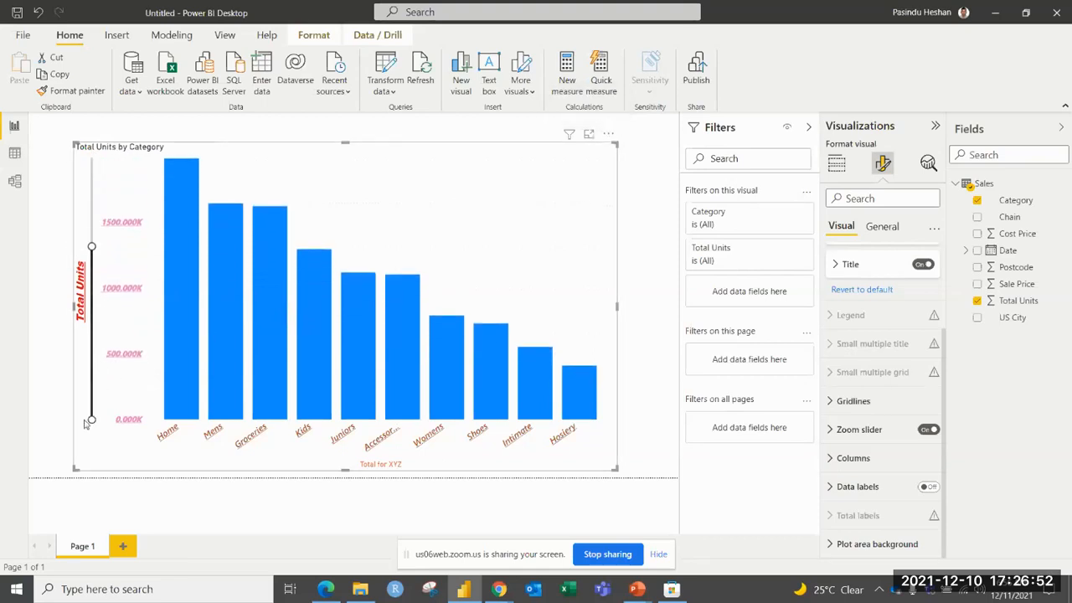
drag(91, 419, 92, 267)
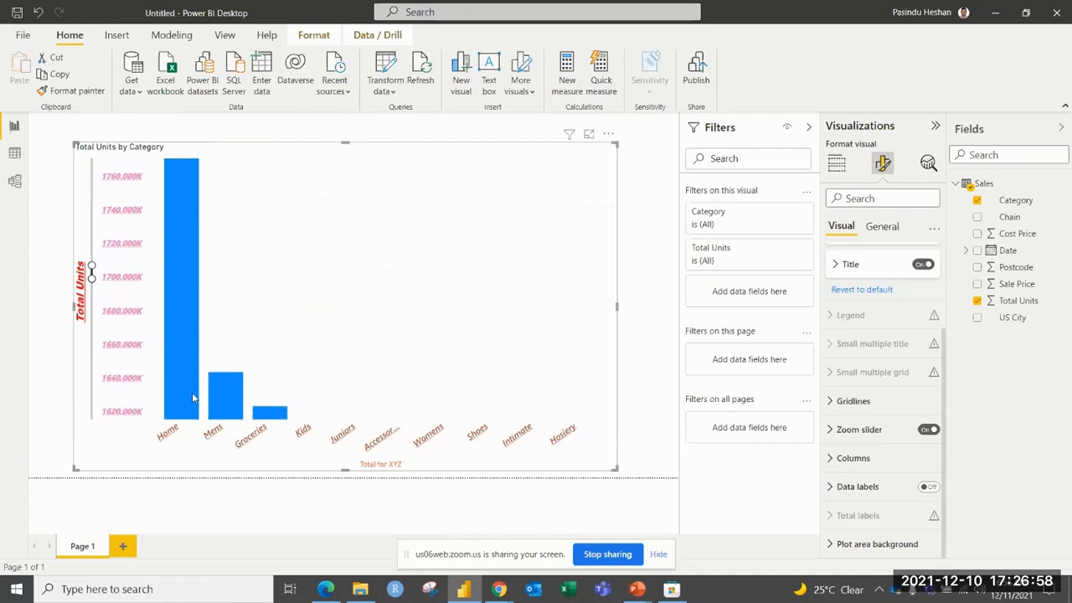
mouse_move(230, 419)
drag(91, 278, 86, 414)
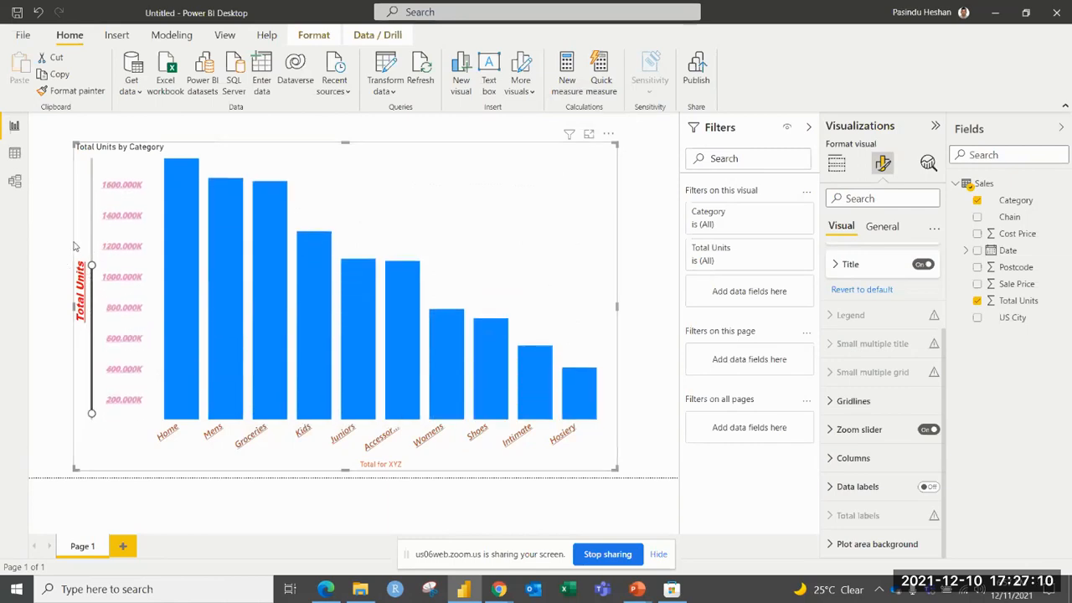
drag(91, 264, 92, 160)
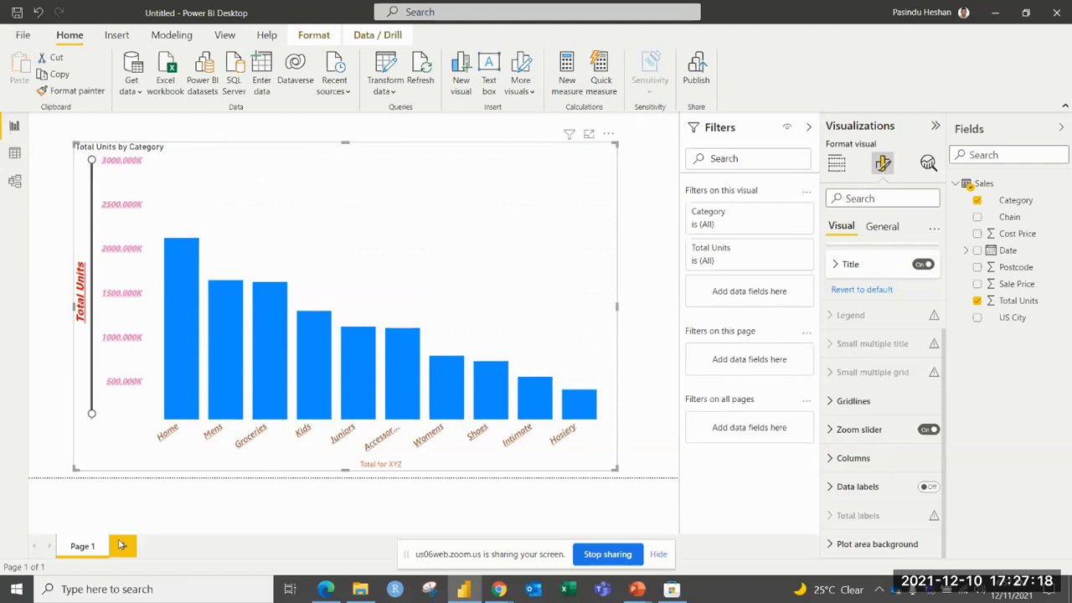
Add a second report page and place a large stacked column chart on it.
key(ctrl+m)
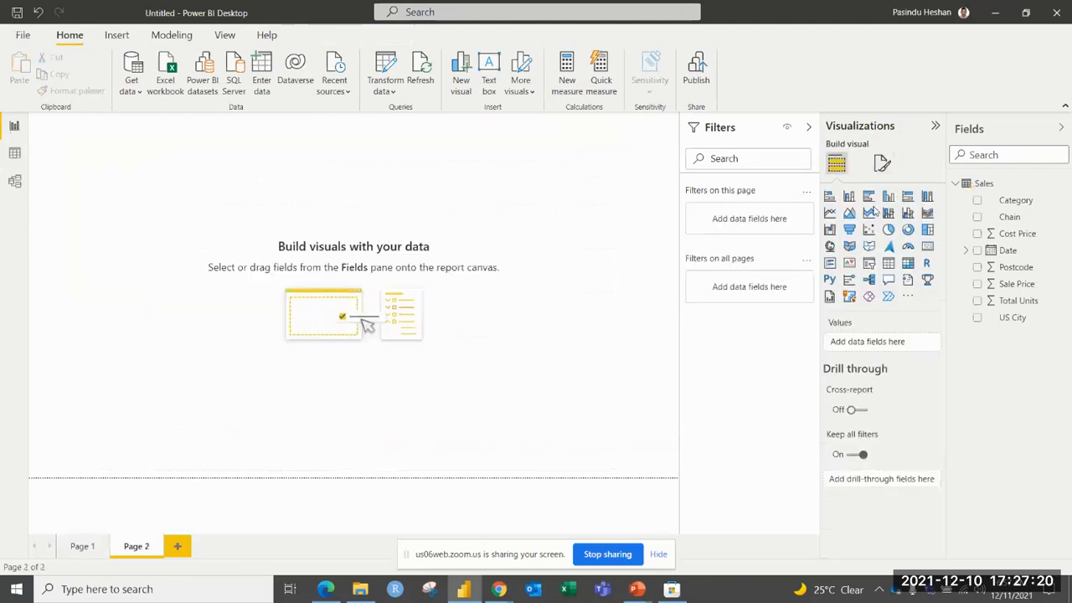
click(849, 198)
drag(172, 252, 567, 434)
drag(407, 290, 411, 294)
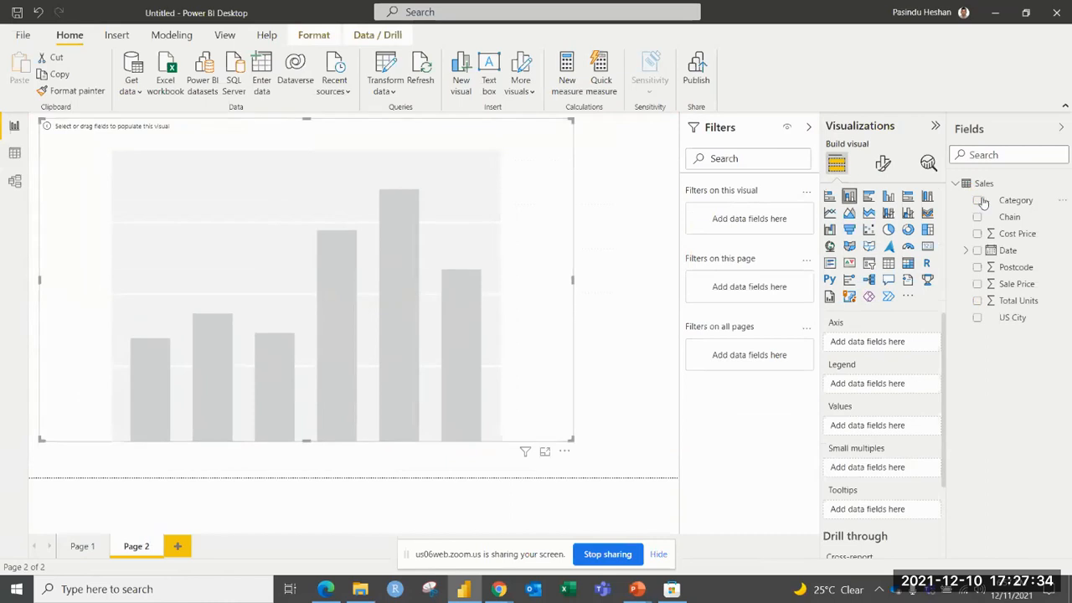
Assign Category to the new chart's axis, Total Units to its values and Chain to its legend.
drag(978, 200, 875, 341)
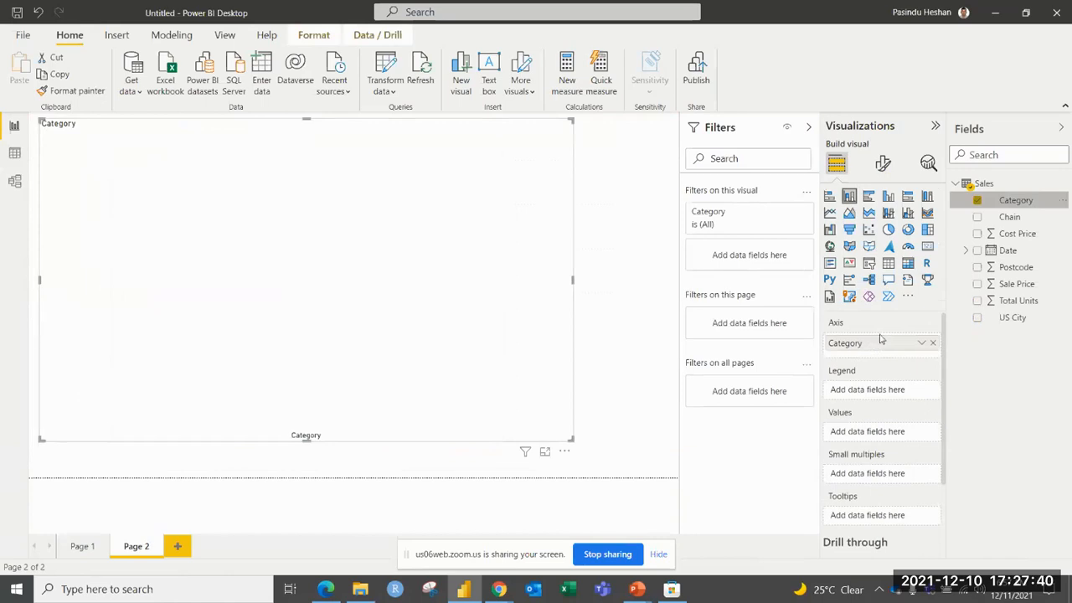
drag(1016, 300, 876, 412)
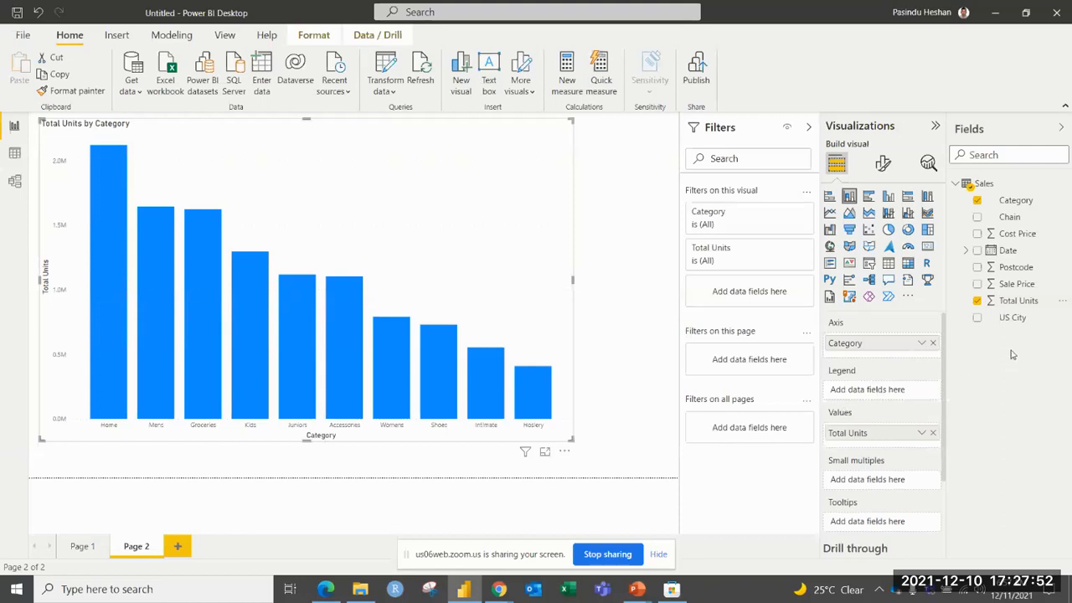
drag(1020, 220, 876, 384)
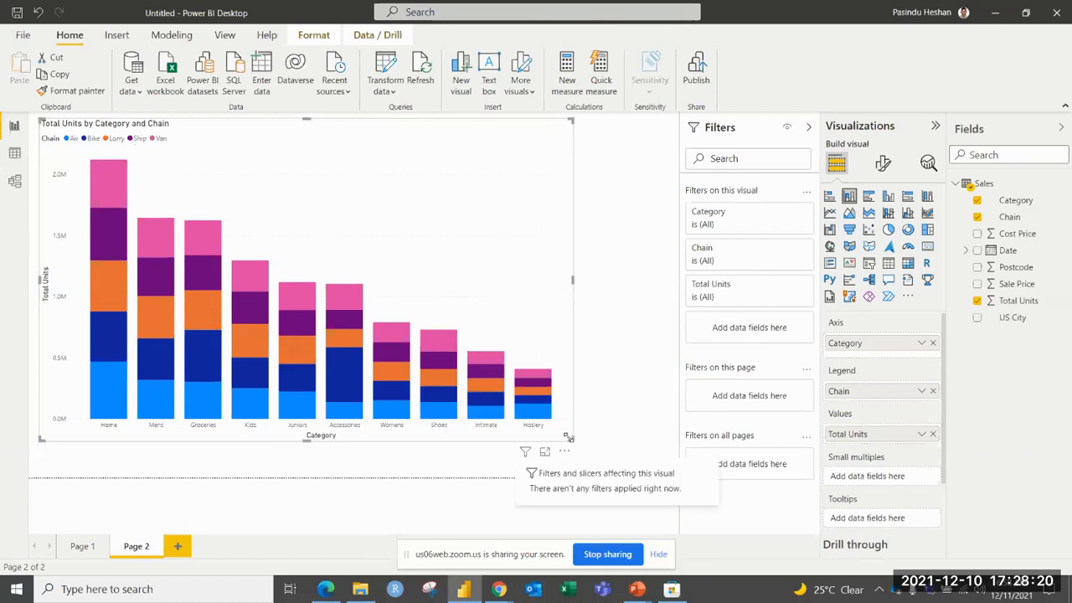
Enlarge and reposition the Page 2 chart, and view it in focus mode before returning to the report.
drag(567, 438, 620, 455)
drag(473, 224, 478, 231)
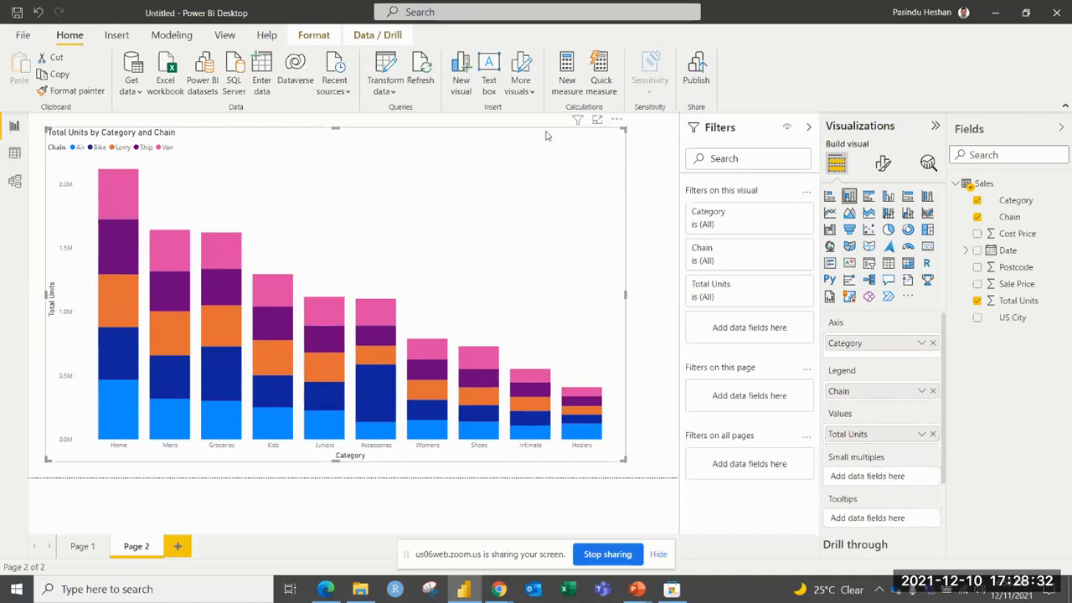
click(596, 123)
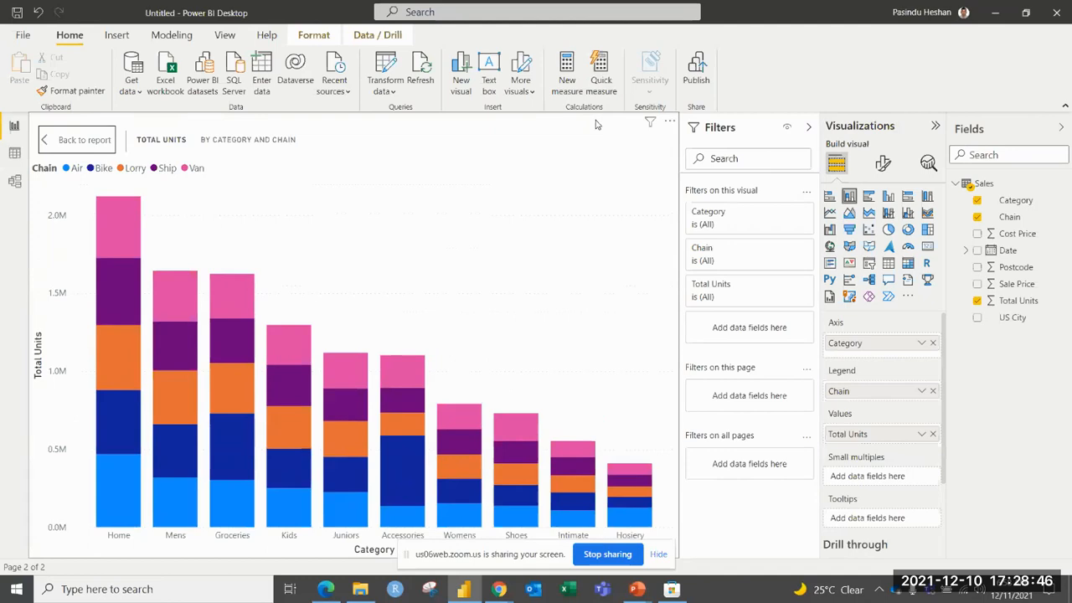
click(81, 143)
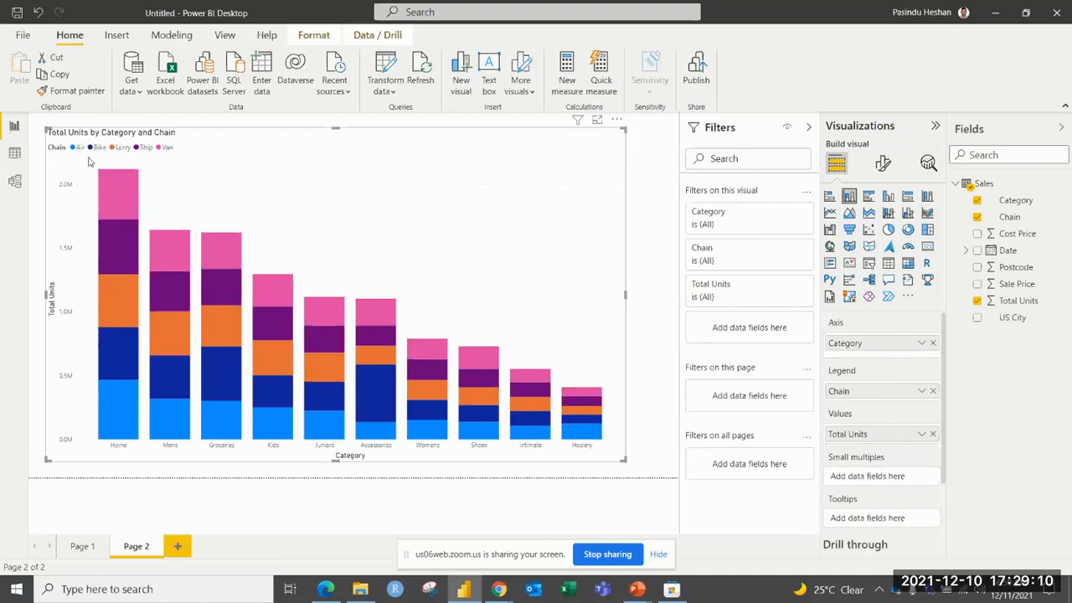
Highlight the Van series from the chart legend and clear the highlight, with the visual's formatting options open.
click(162, 151)
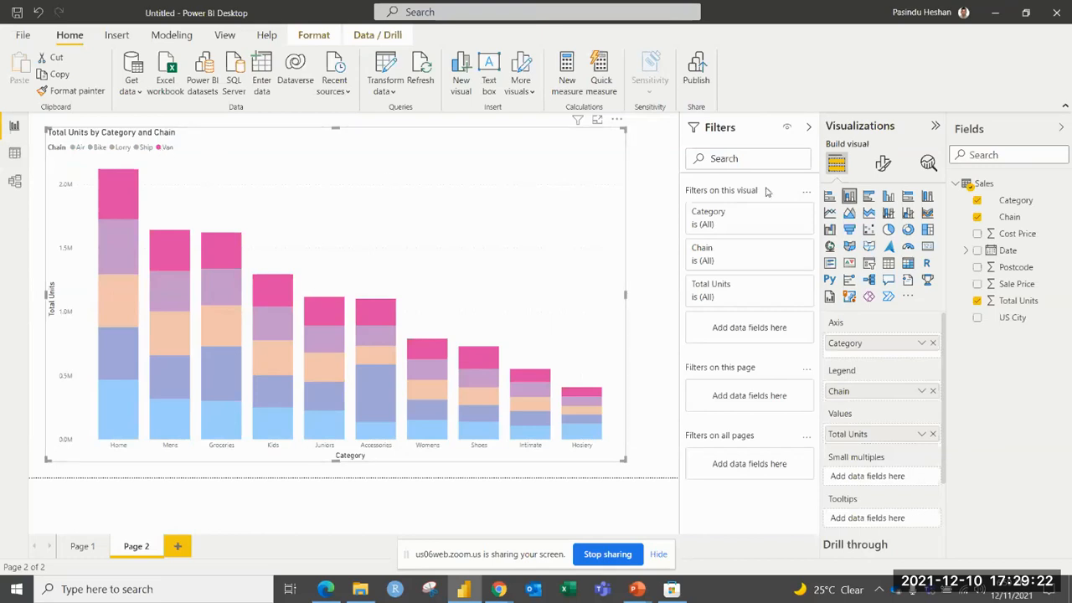
click(883, 164)
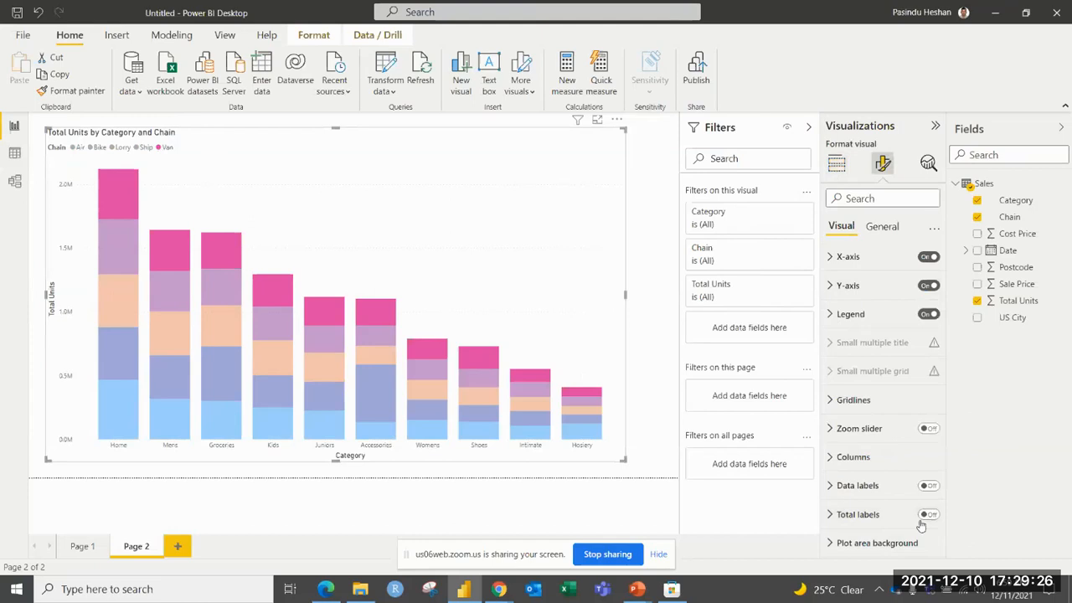
click(442, 190)
Turn on the data labels and total labels for the Page 2 chart.
click(928, 486)
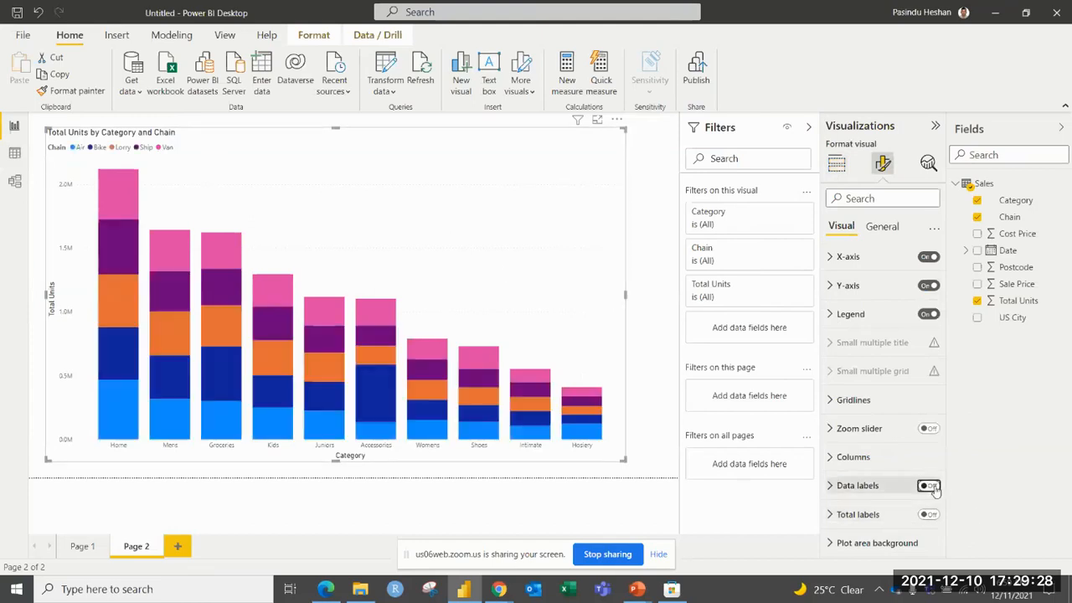
click(928, 514)
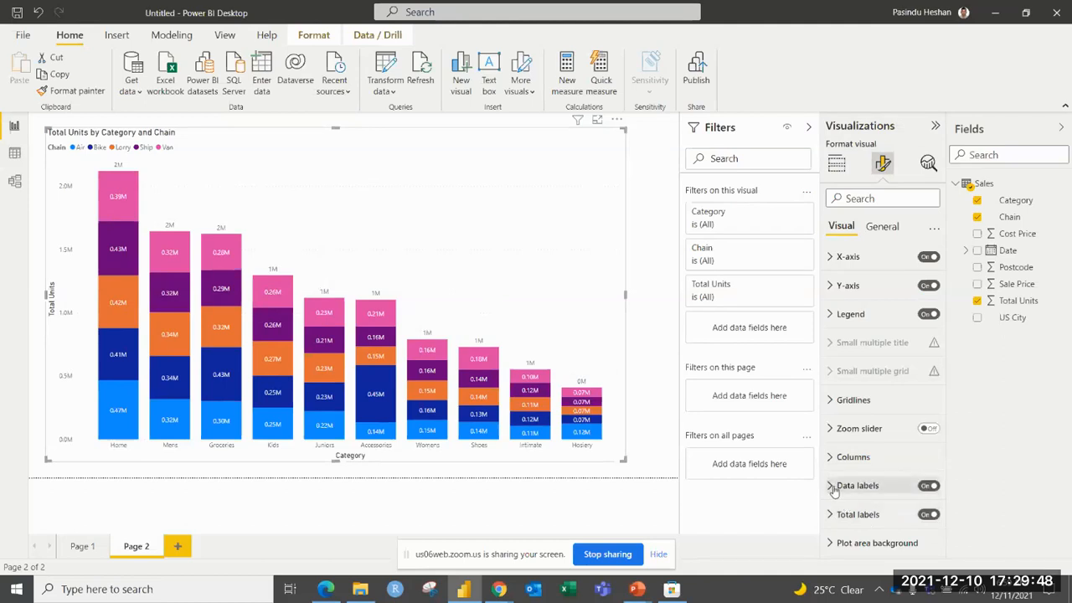
Try the Inside end position for the data labels of all series.
click(832, 488)
scroll(836, 484, down, 2)
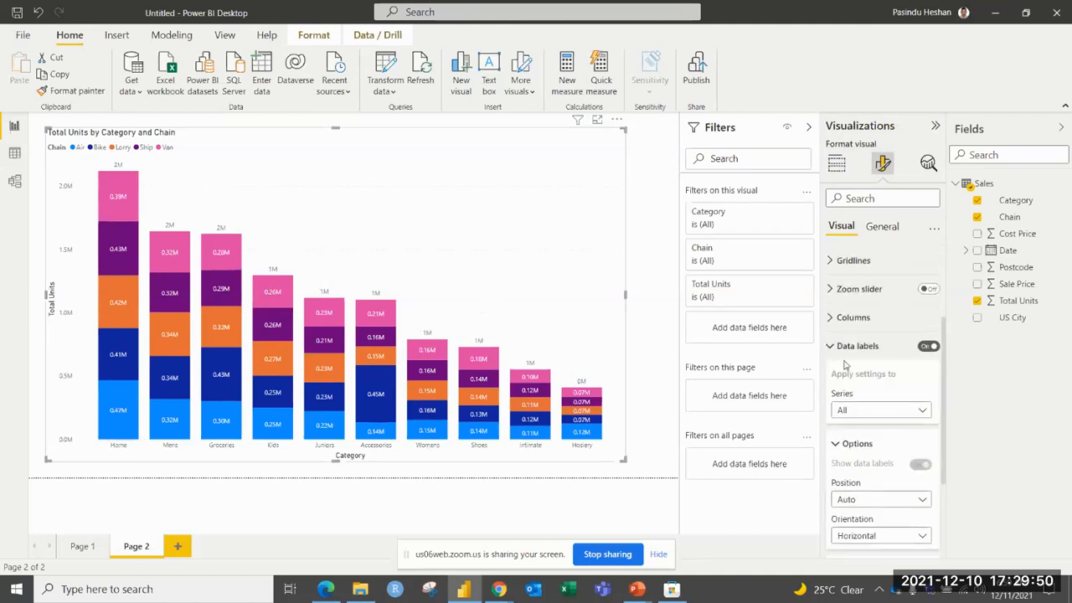
scroll(846, 364, down, 1)
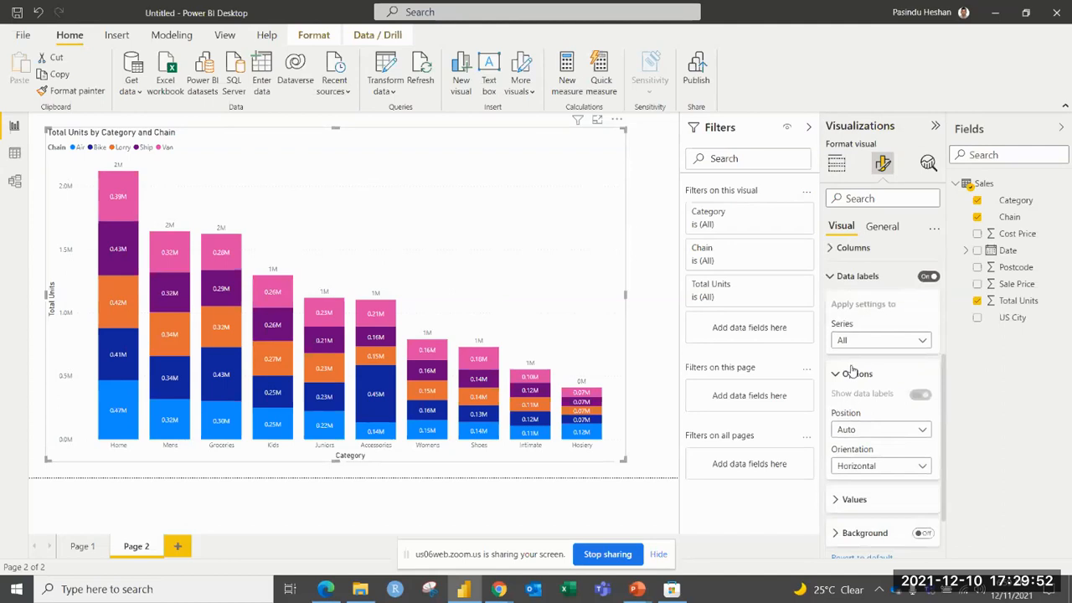
click(844, 431)
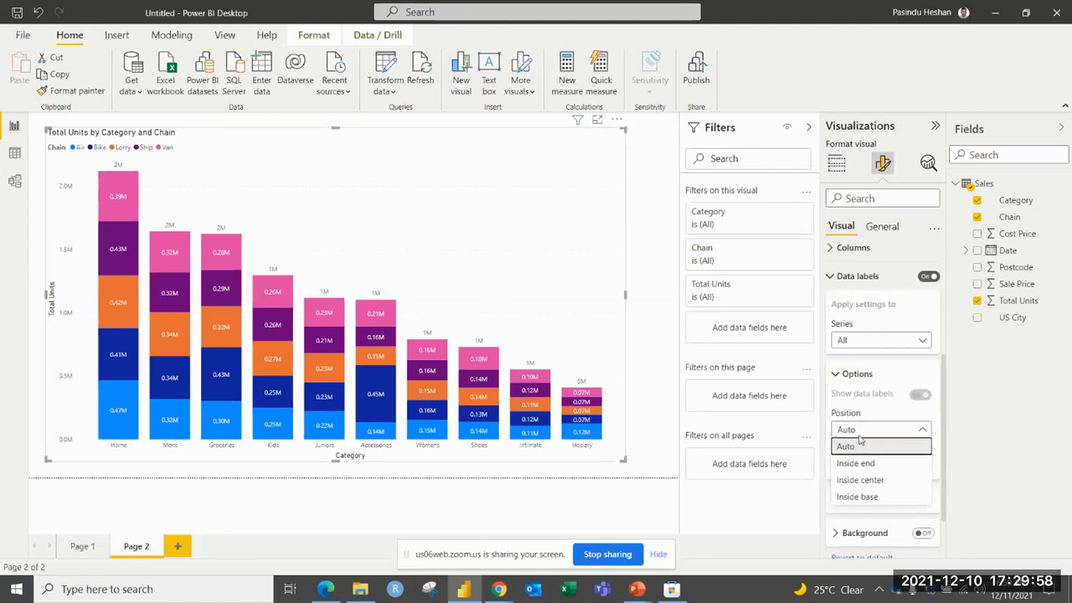
click(858, 433)
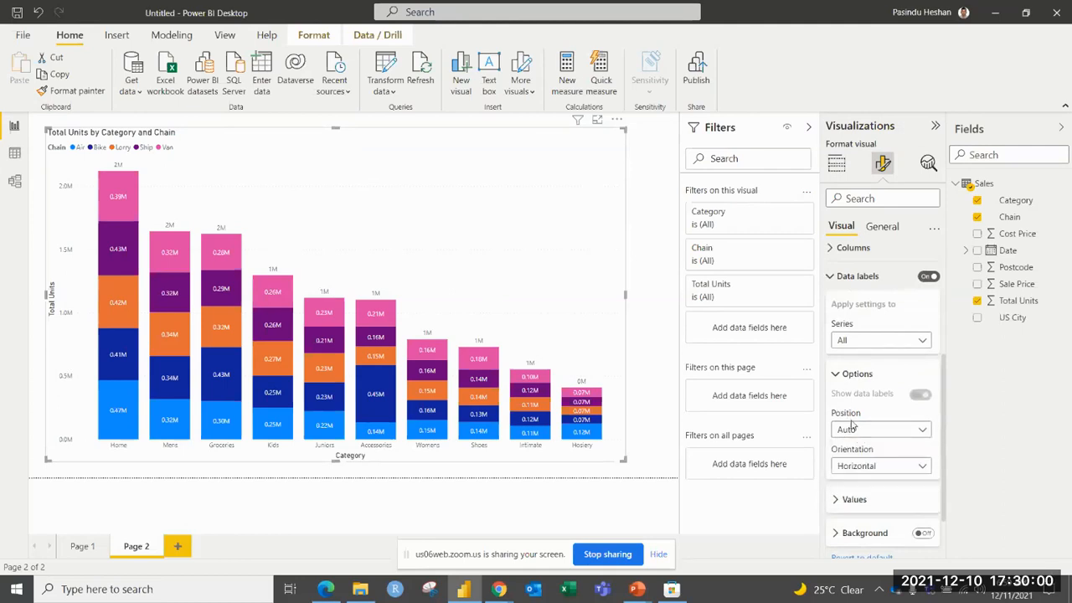
click(851, 431)
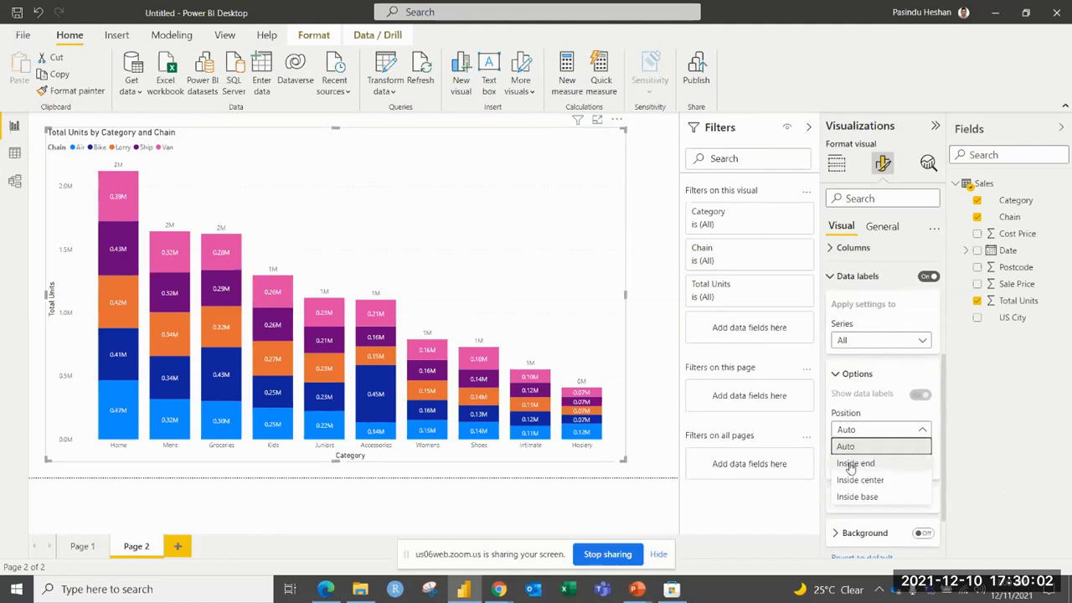
click(852, 464)
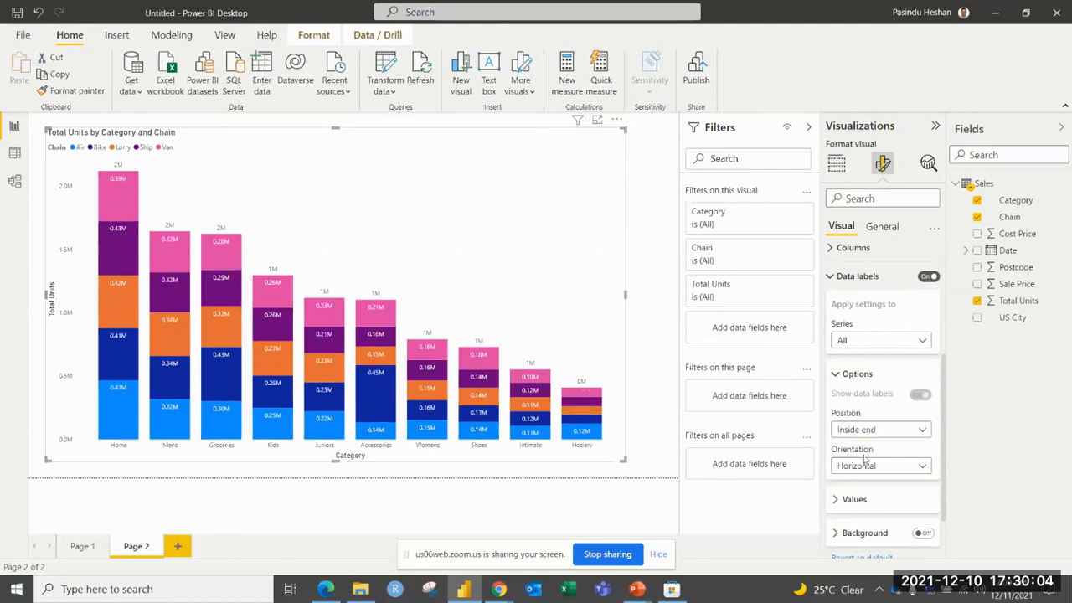
Try the Inside center and Inside base positions for the data labels, and return the position to Auto.
click(871, 430)
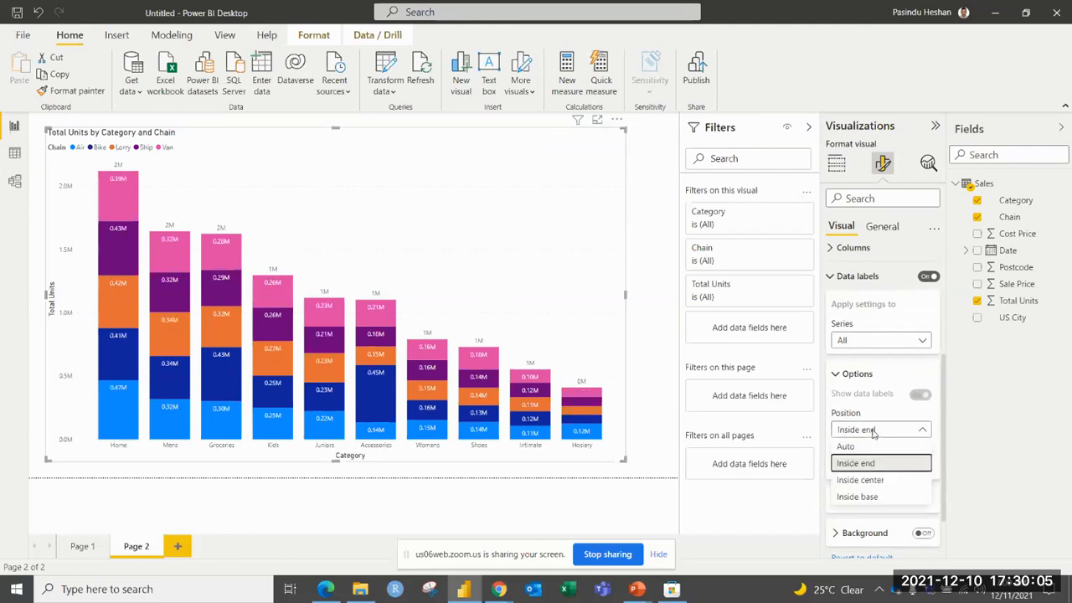
click(871, 482)
click(873, 432)
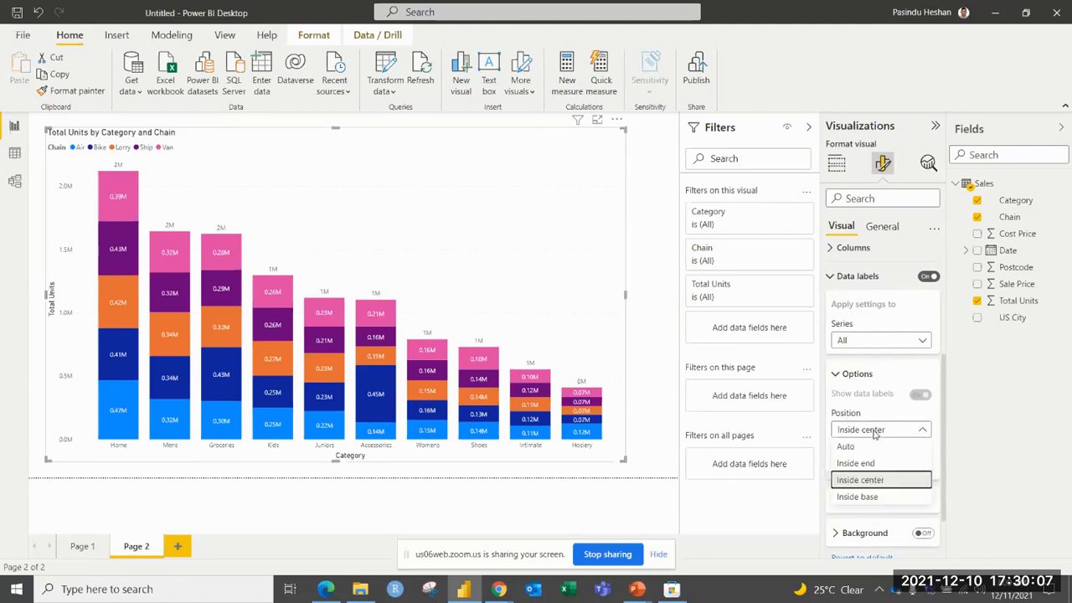
click(857, 498)
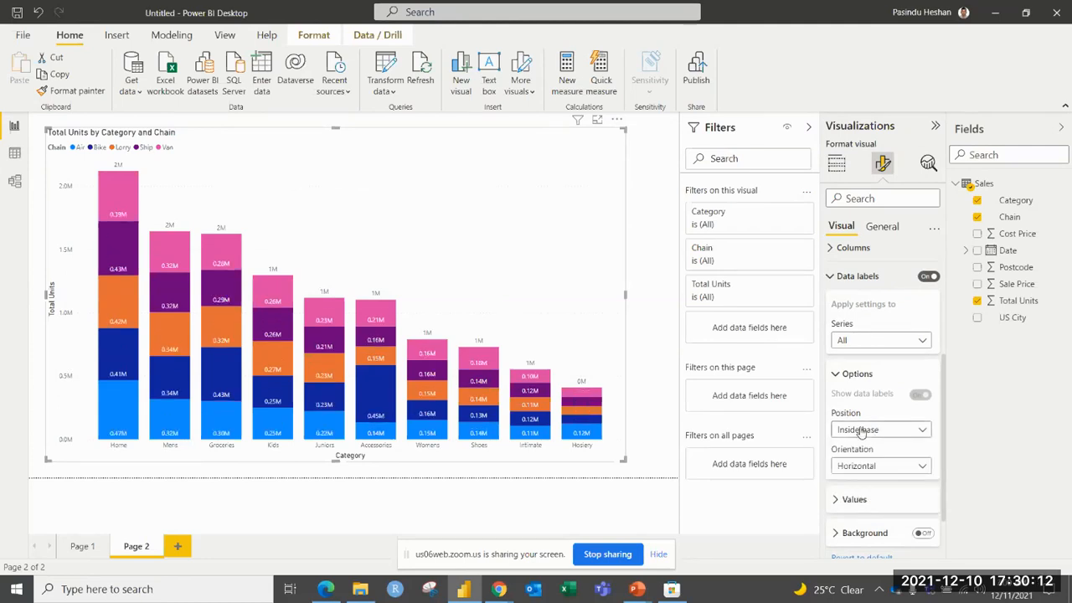
click(861, 431)
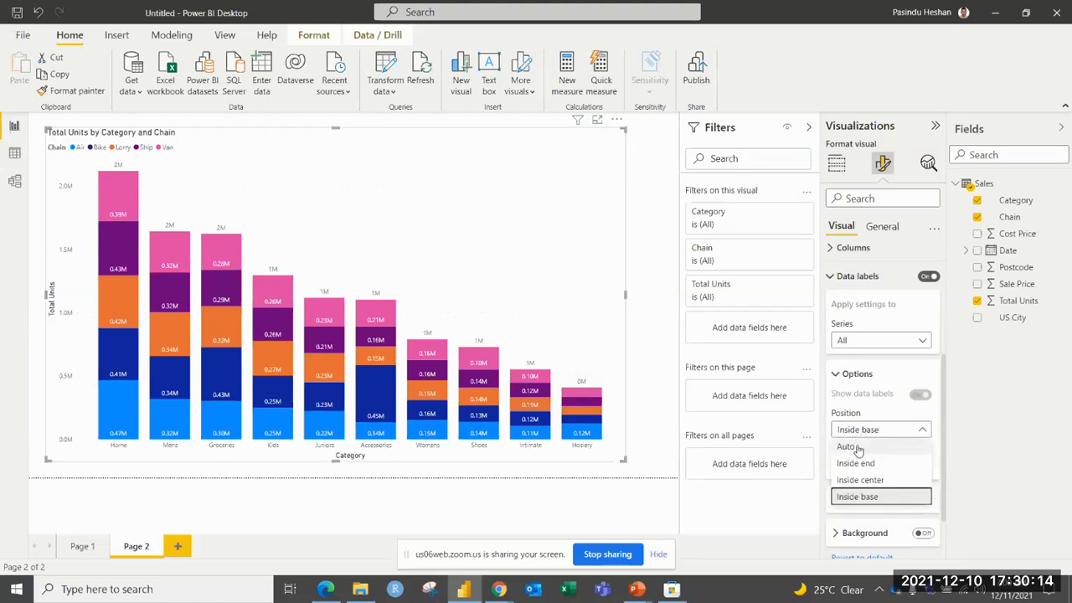
click(847, 447)
scroll(873, 431, down, 2)
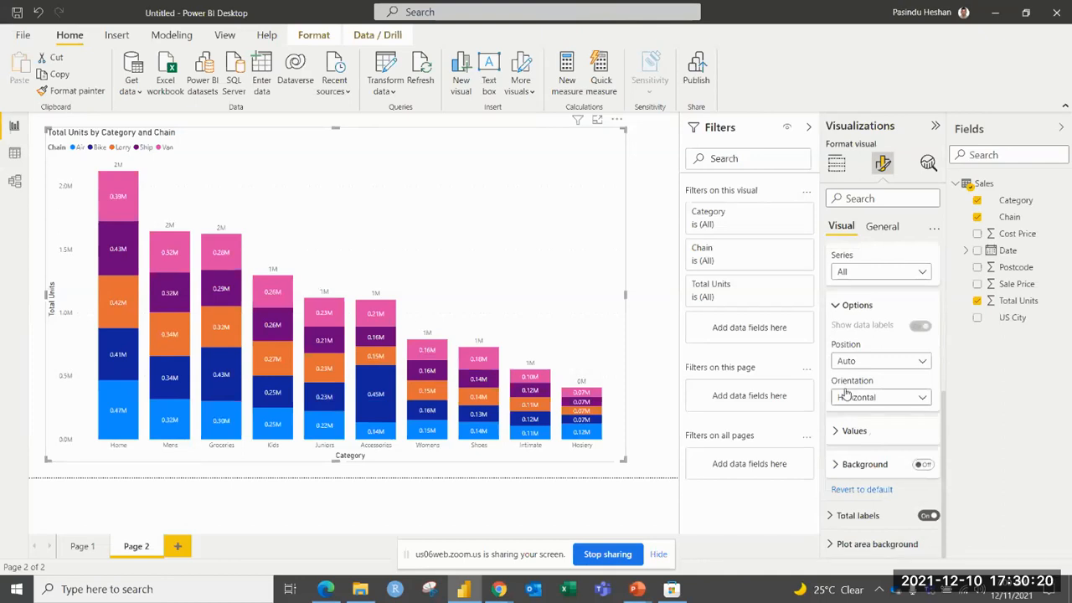
Try the Vertical orientation for the data labels of all series, and return the orientation to Horizontal.
click(847, 397)
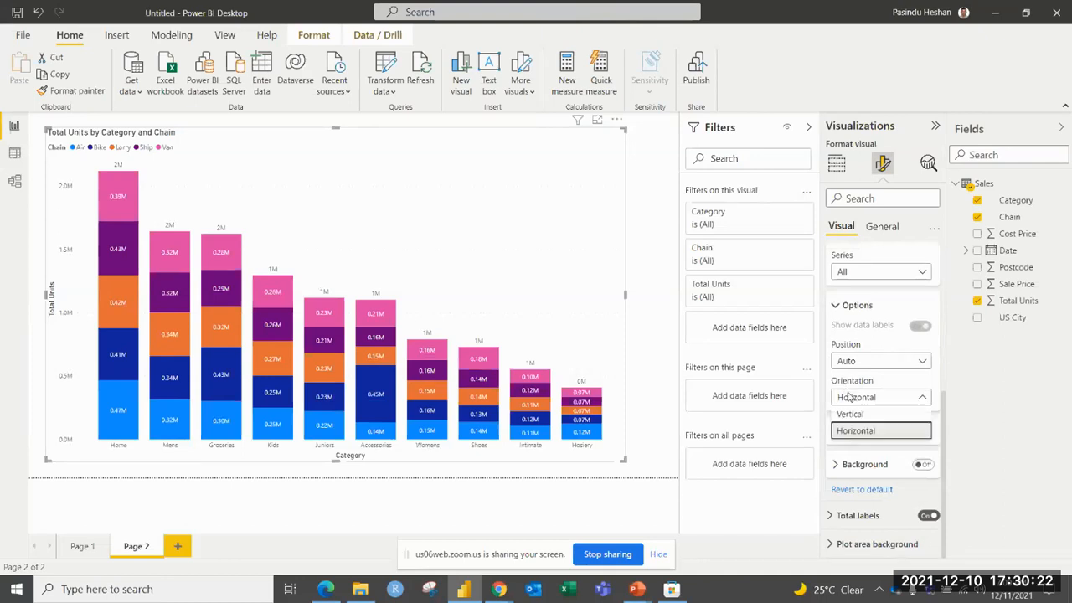
click(849, 415)
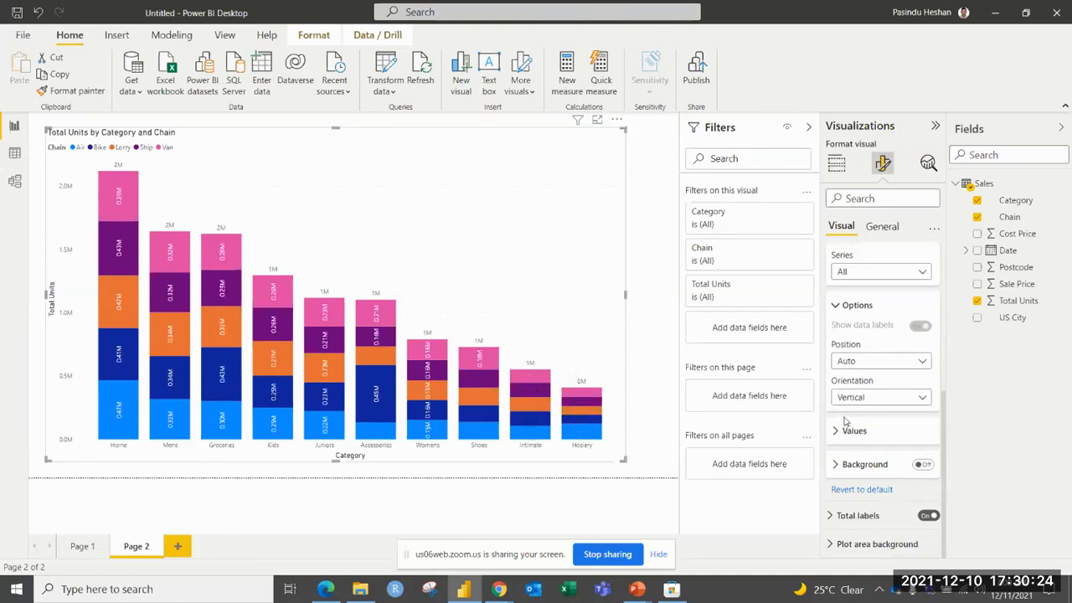
click(853, 399)
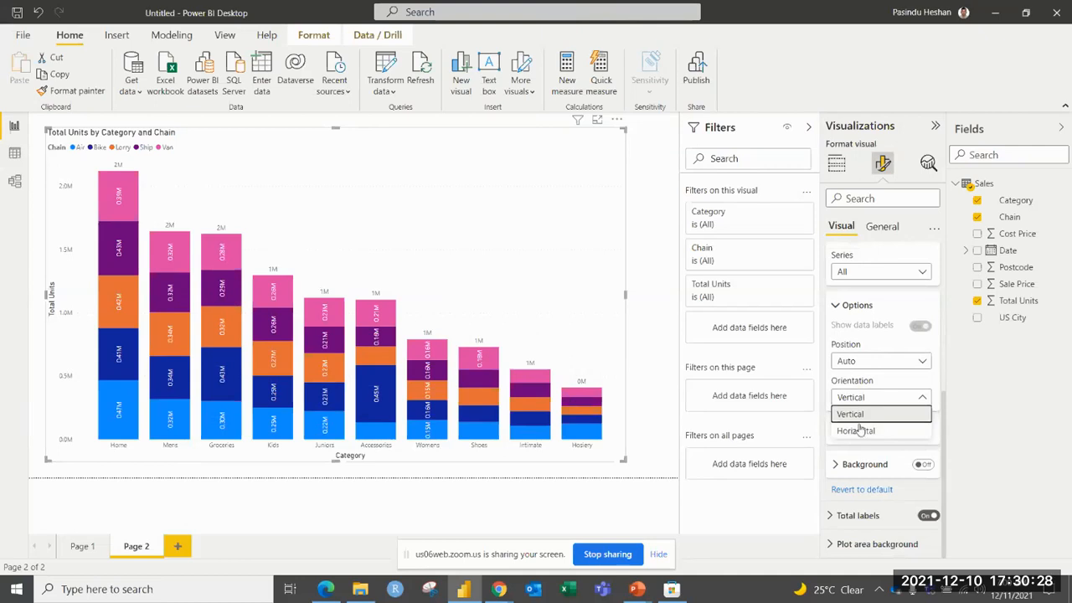
click(858, 431)
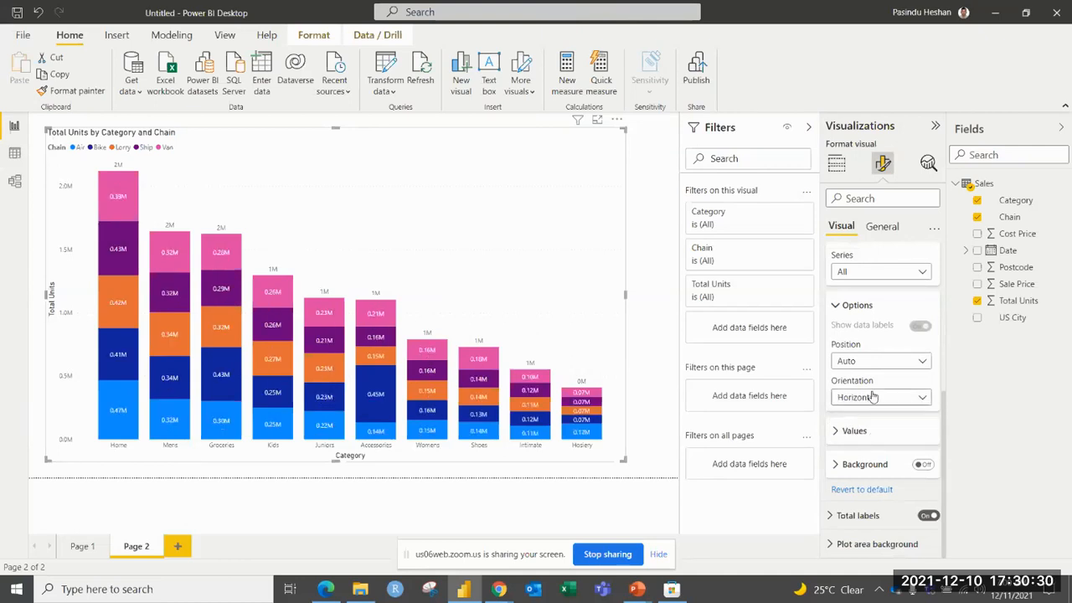
click(835, 305)
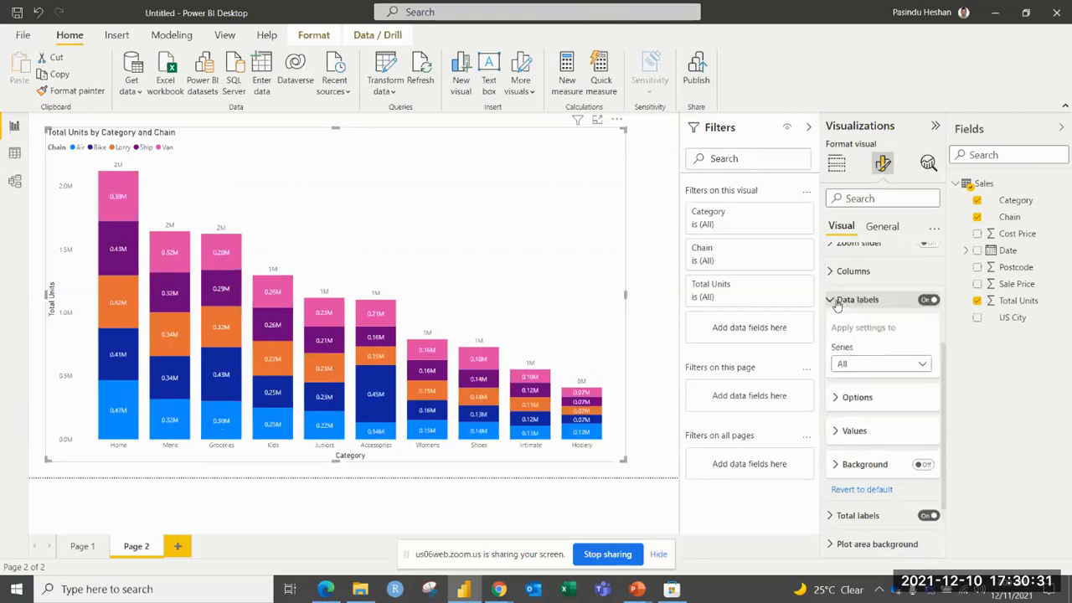
Set the data label values' font to Segoe UI Bold at 11 pt.
click(835, 430)
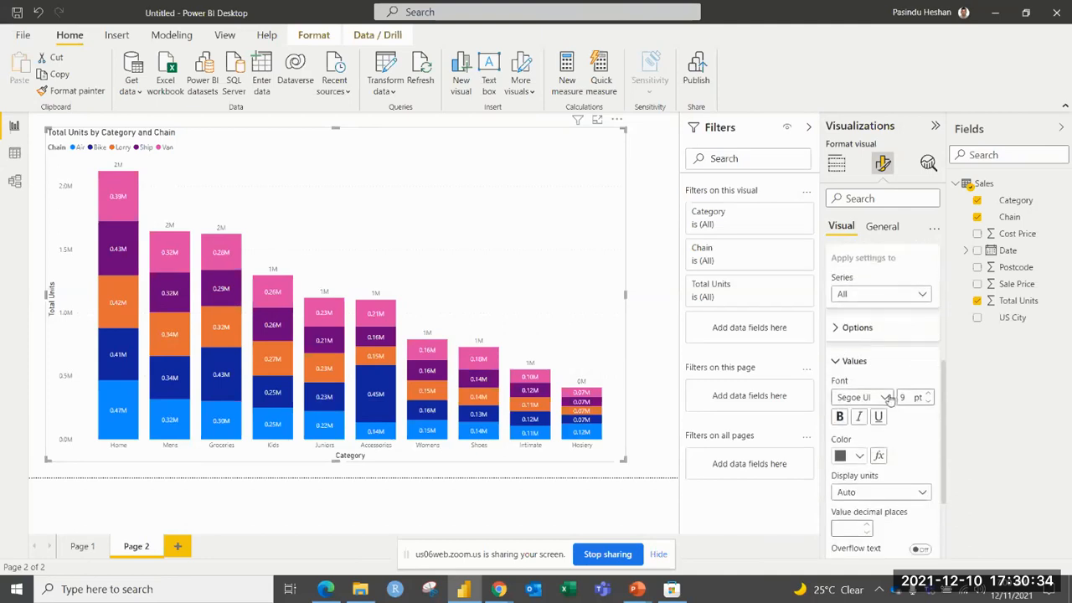
click(886, 397)
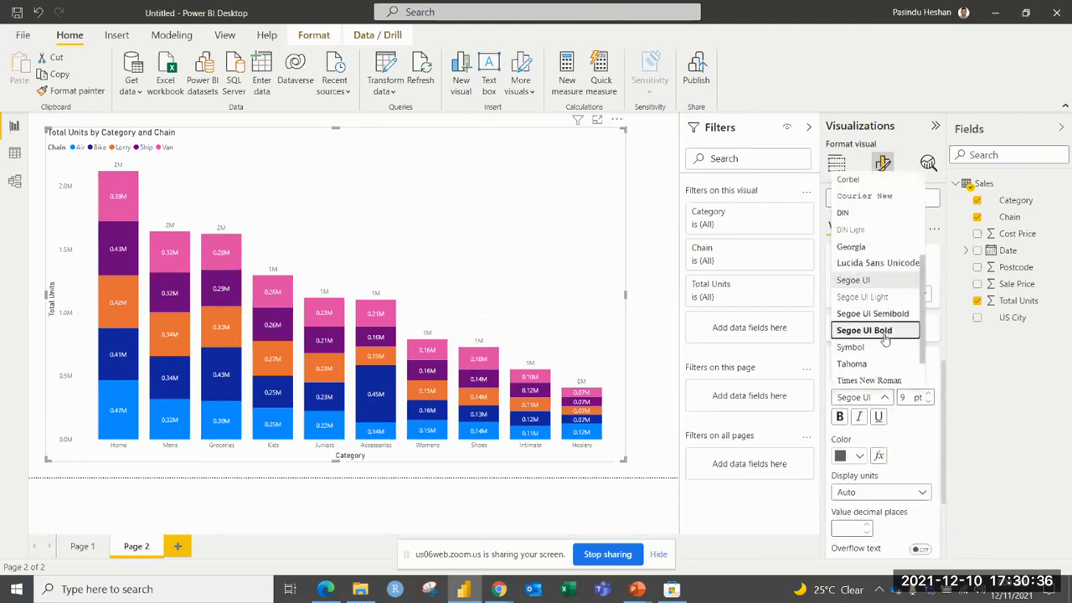
click(871, 328)
click(929, 394)
click(929, 395)
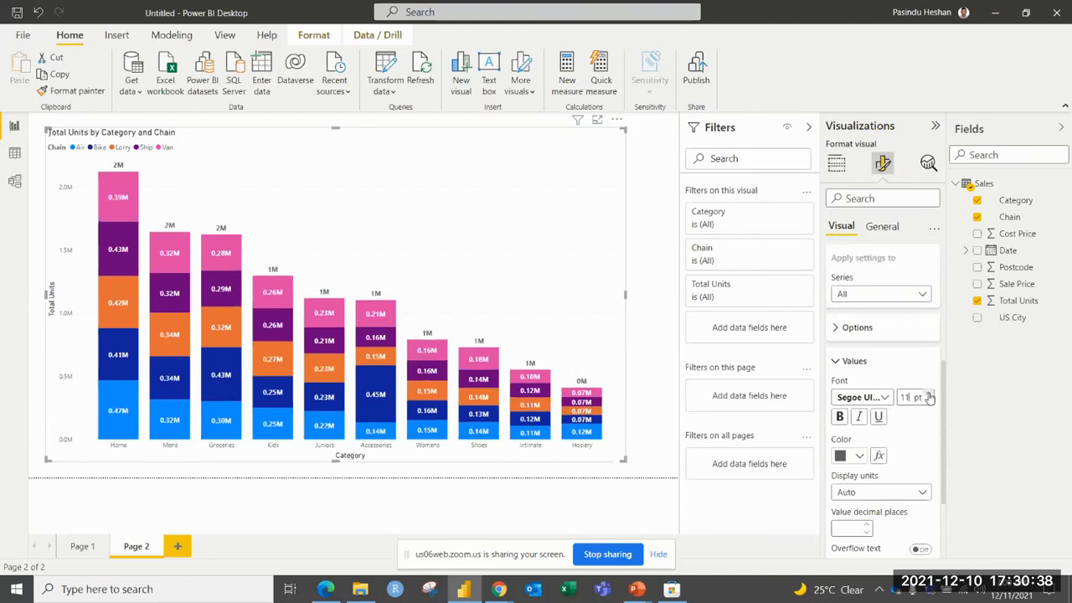
Try bold, italic and underline styling on the data label values, and turn the styles back off.
click(840, 416)
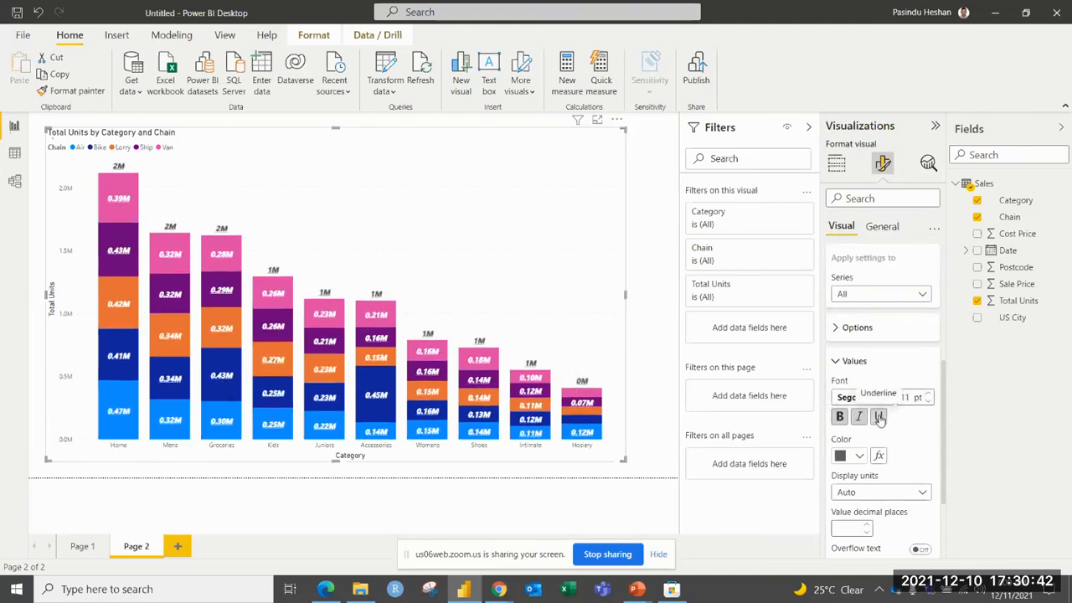
click(856, 420)
click(841, 419)
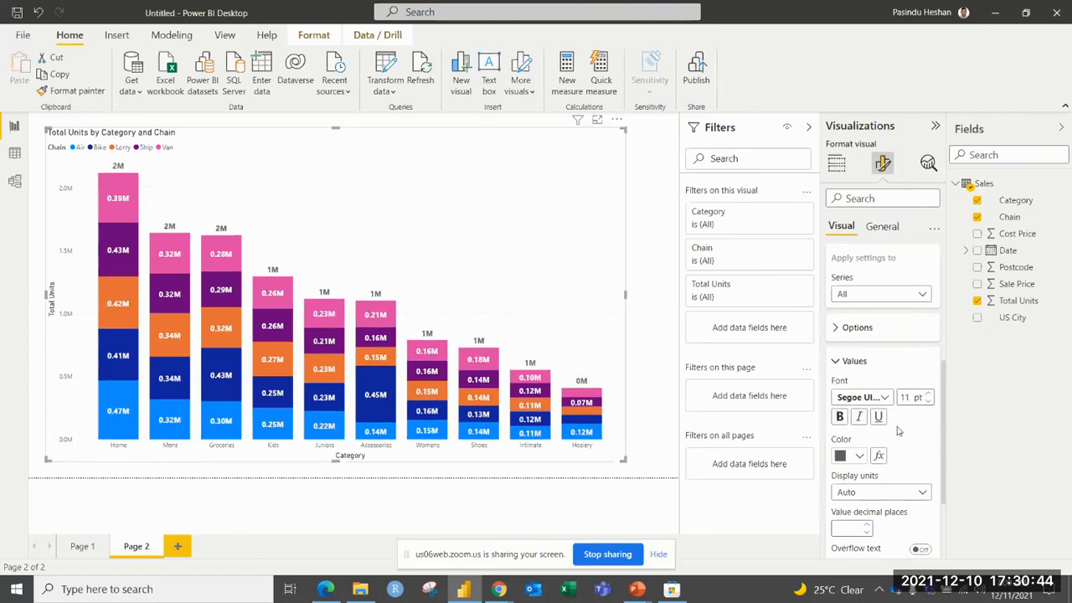
Try blue for the data label values, and set their color to a light orange theme tint.
scroll(897, 432, down, 1)
click(860, 386)
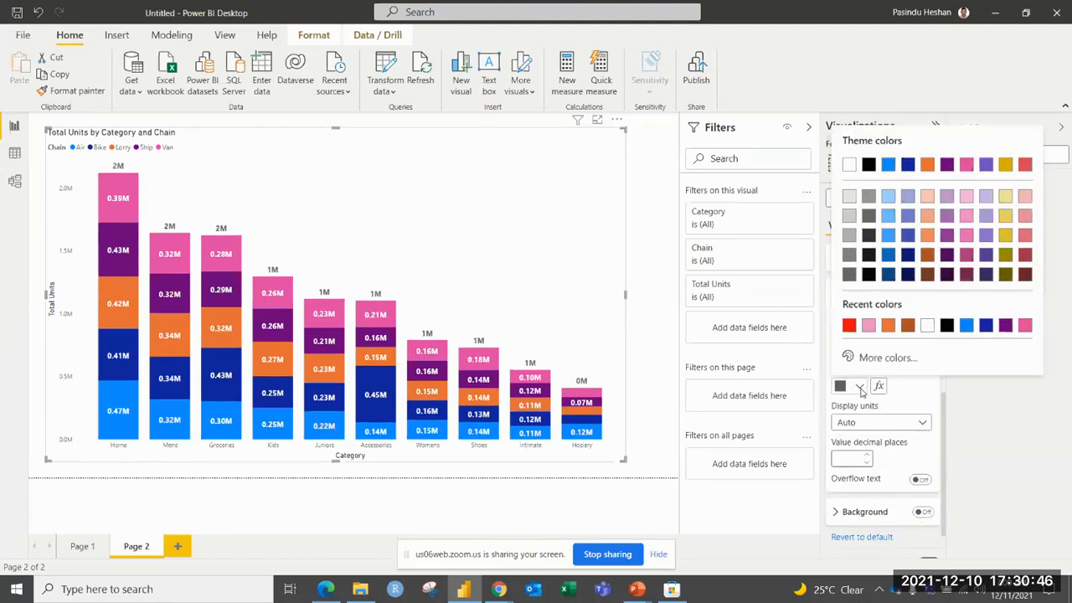
click(903, 383)
click(860, 388)
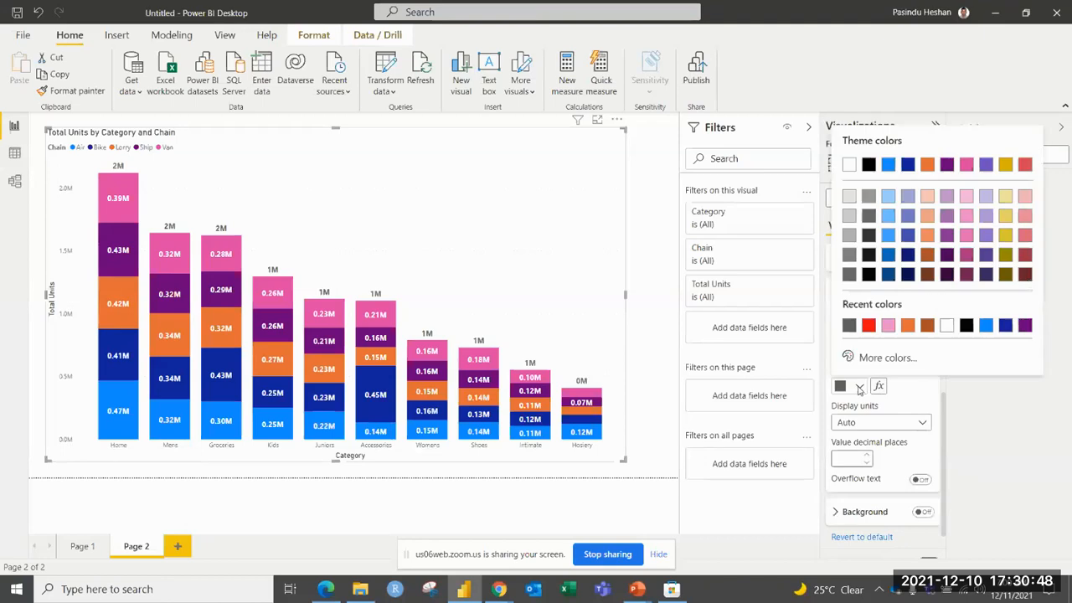
click(906, 388)
click(867, 388)
click(986, 326)
click(861, 386)
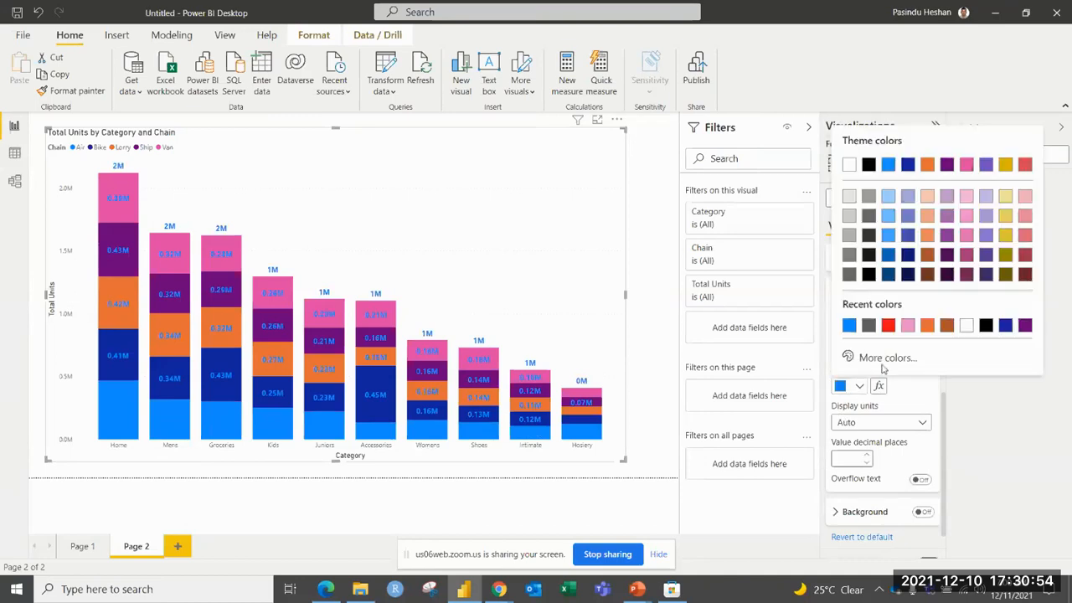
click(927, 215)
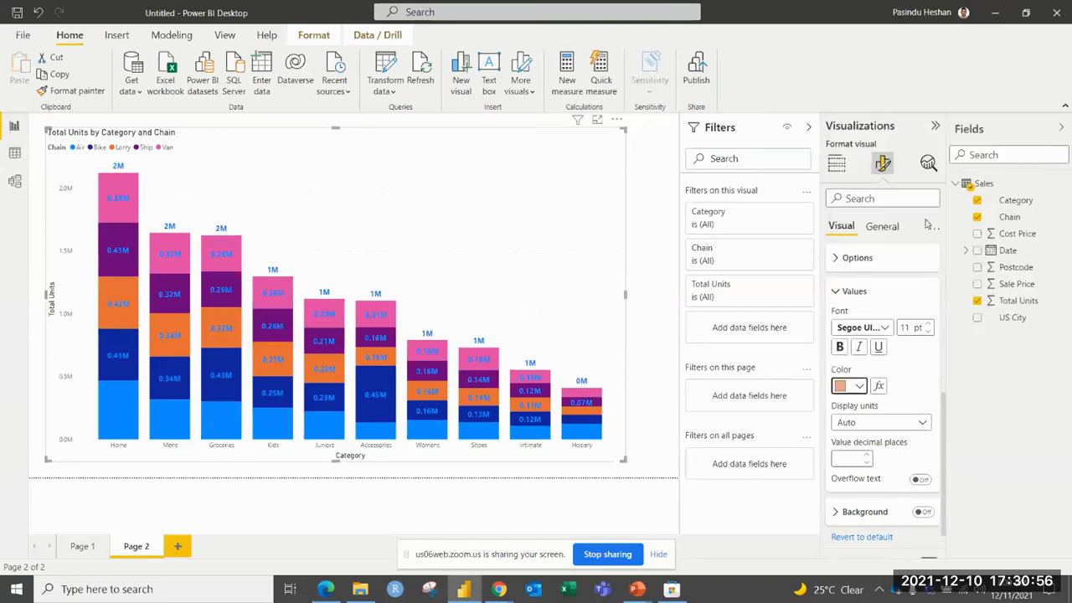
Set the data label display units to Thousands with 1 decimal place.
click(881, 424)
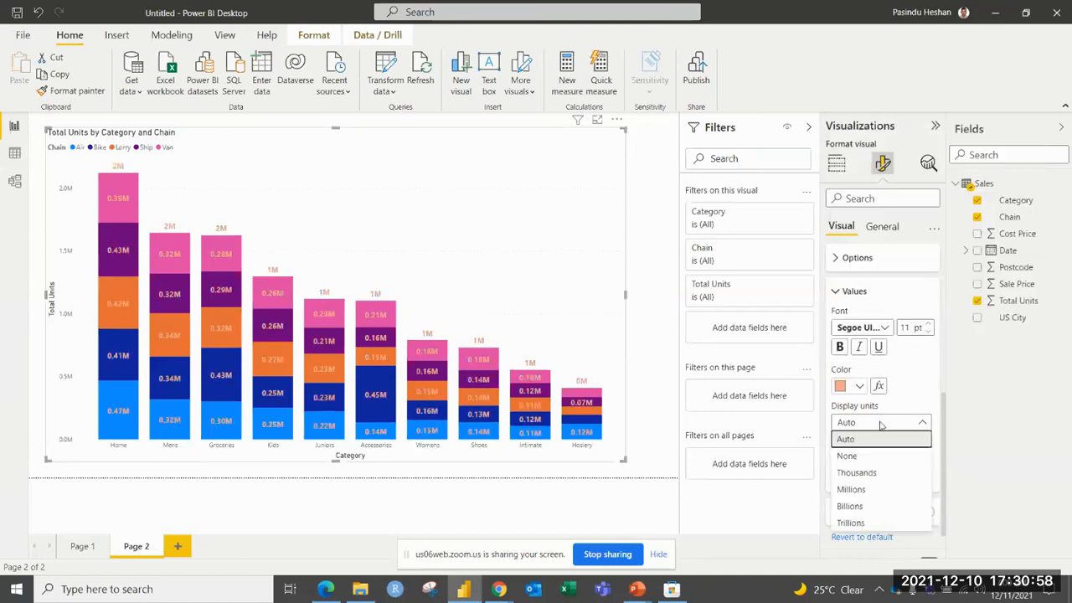
click(857, 472)
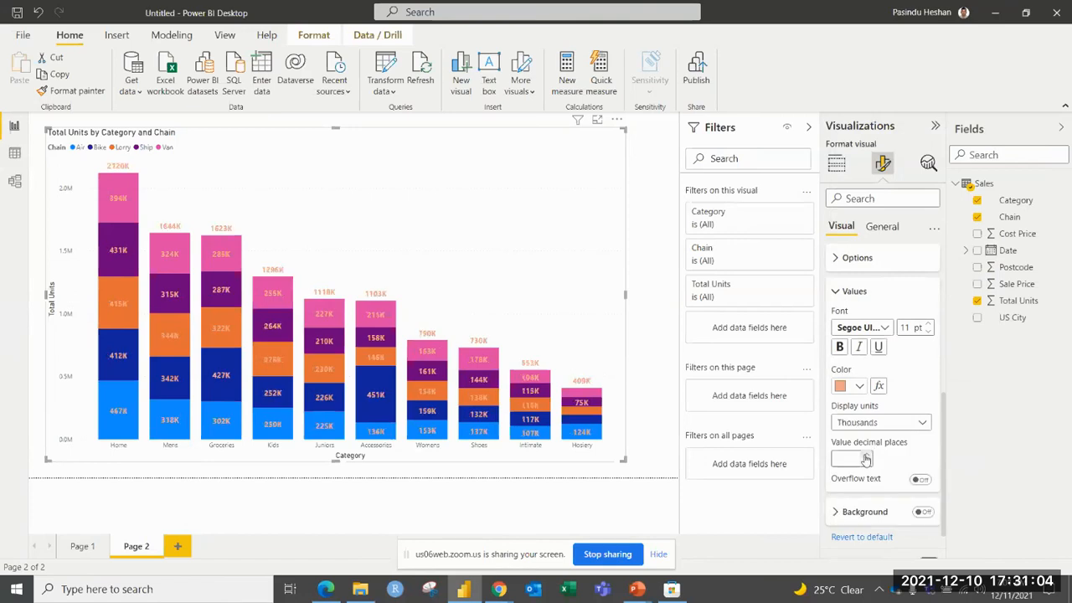
click(867, 457)
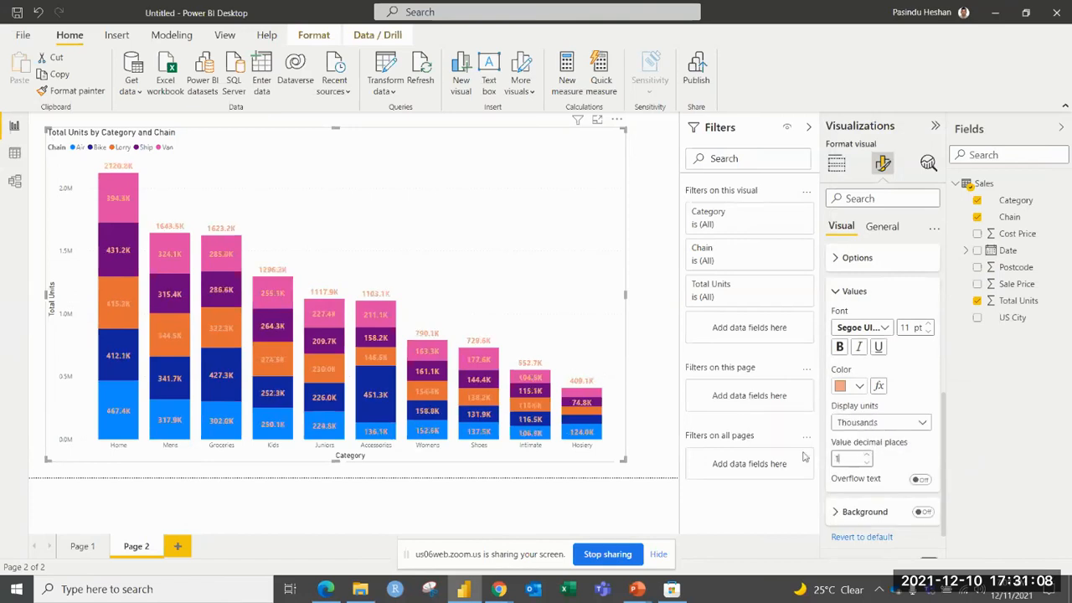
Set the data label display units to Millions with 2 decimal places, and collapse the data label settings.
click(922, 423)
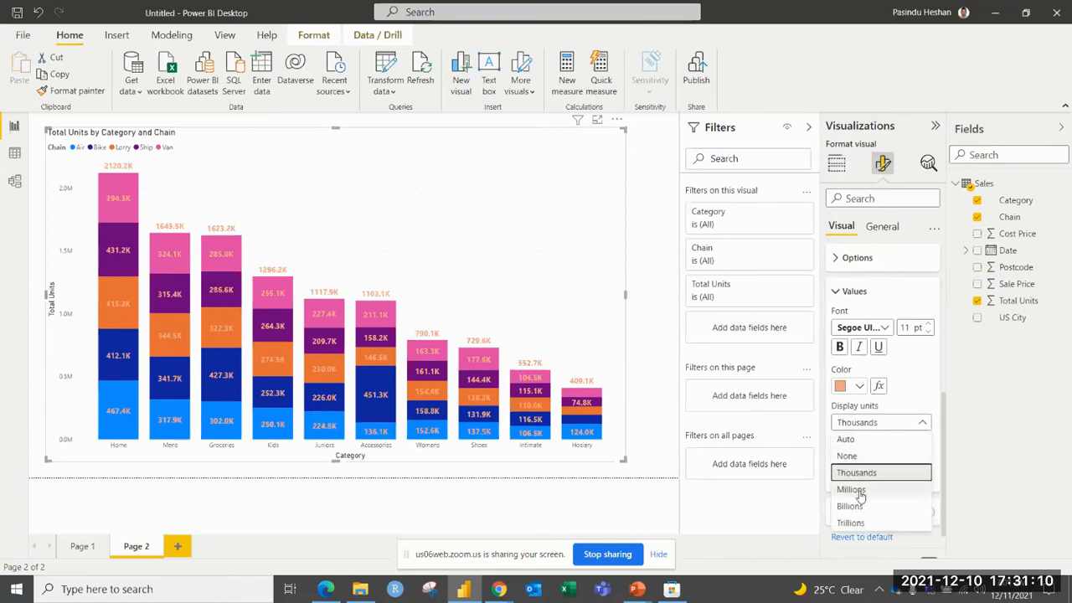
click(851, 490)
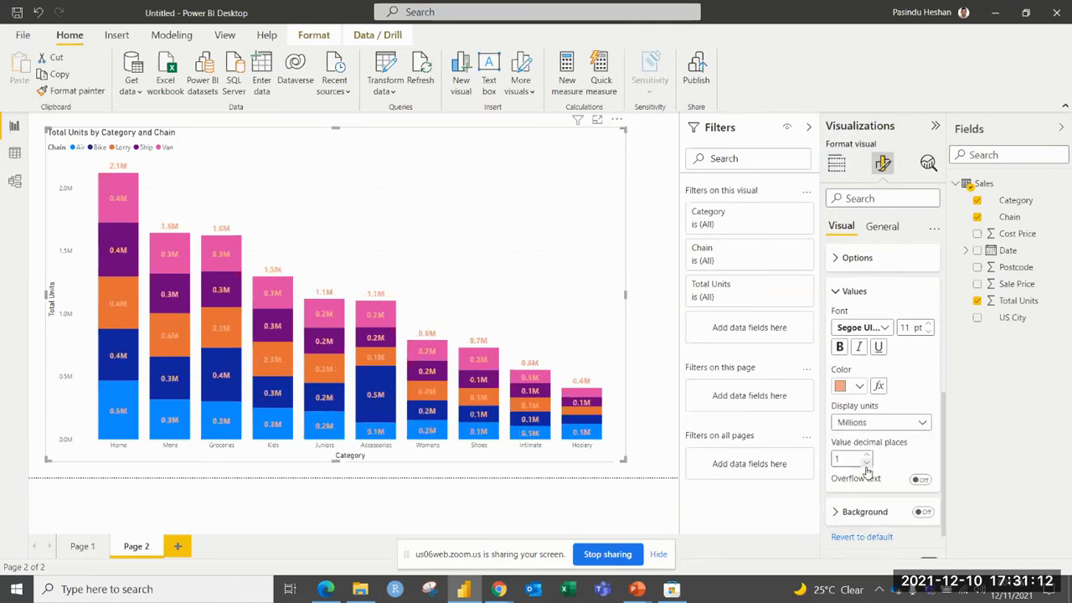
click(867, 454)
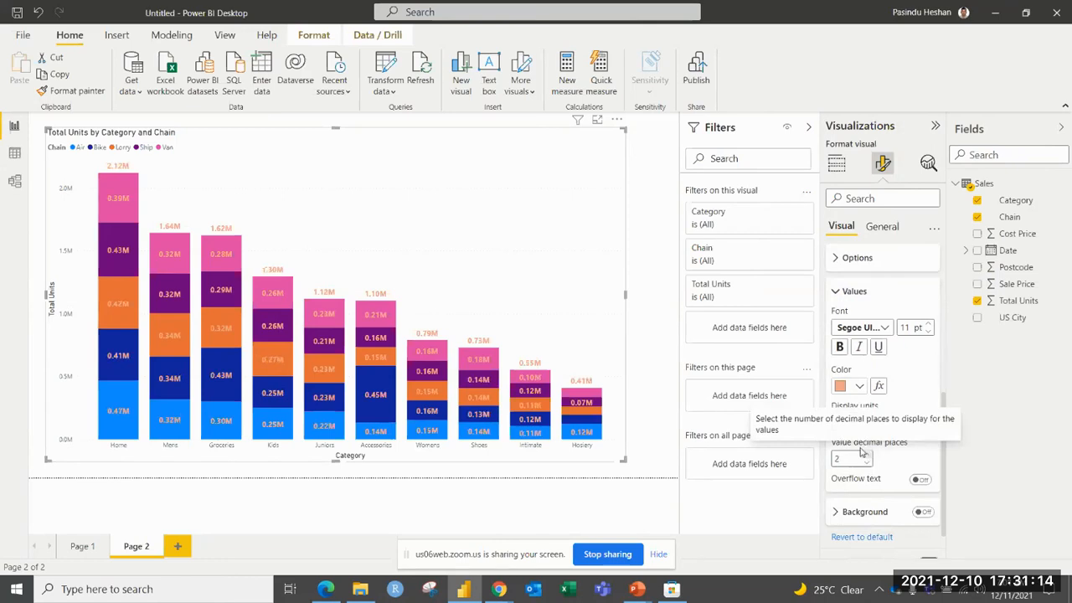
click(847, 293)
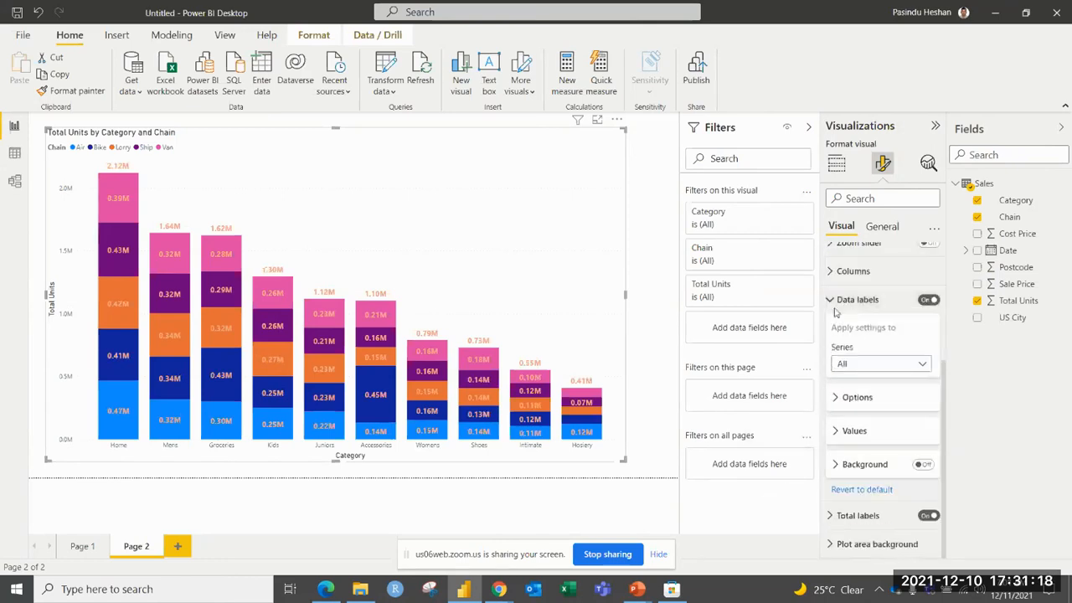
click(833, 303)
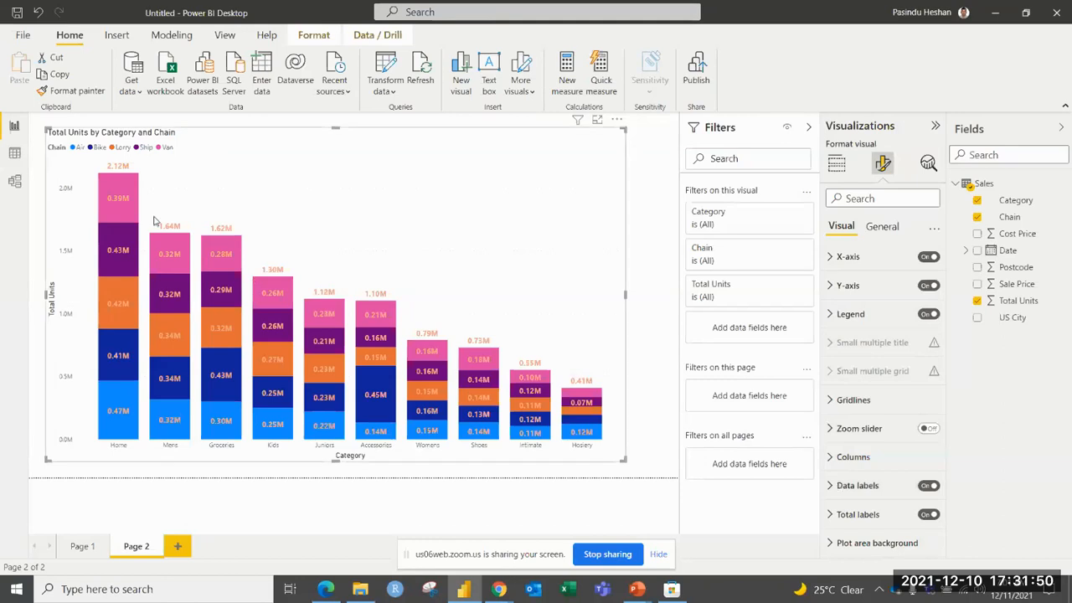
Highlight the Ship segment of Home together with the Bike segment of Kids, and clear the highlight.
mouse_move(111, 242)
click(124, 241)
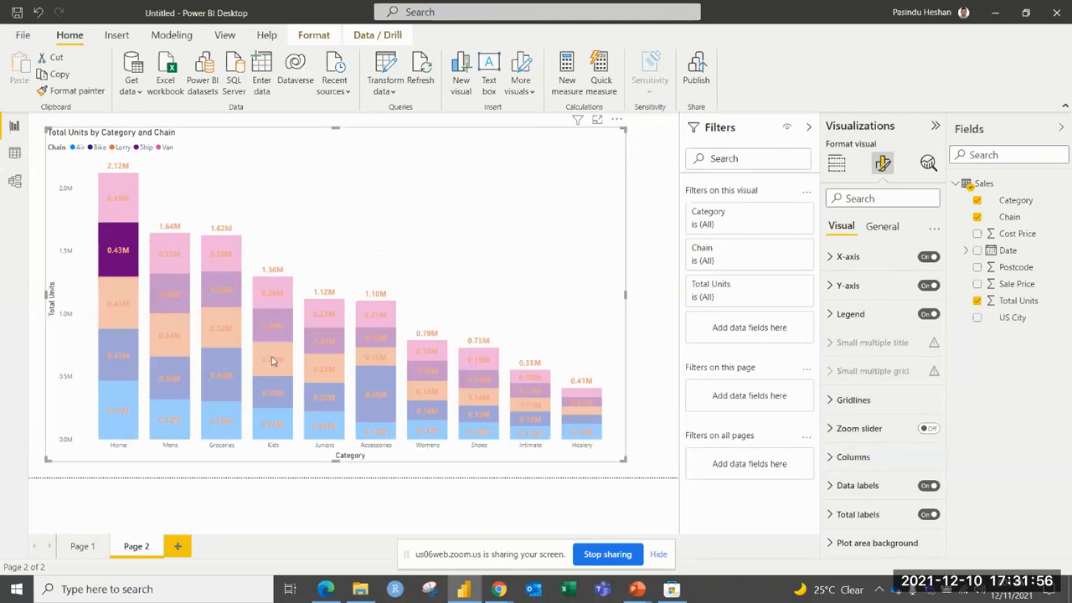
mouse_move(268, 393)
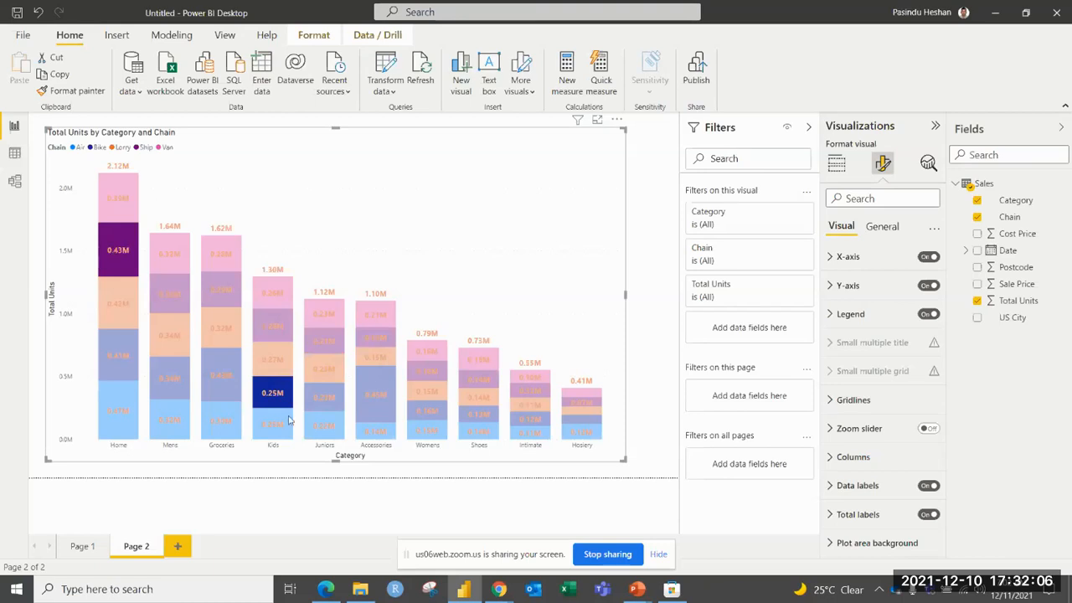
click(293, 191)
Select both the Bike segment of Kids and the Ship segment of Home in the chart.
click(120, 263)
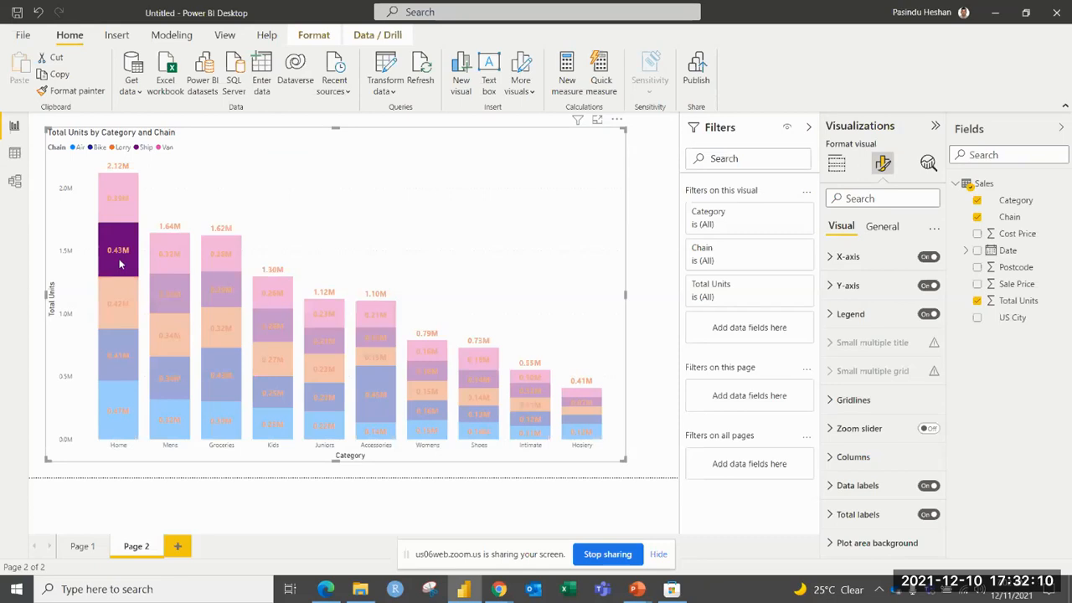
click(274, 392)
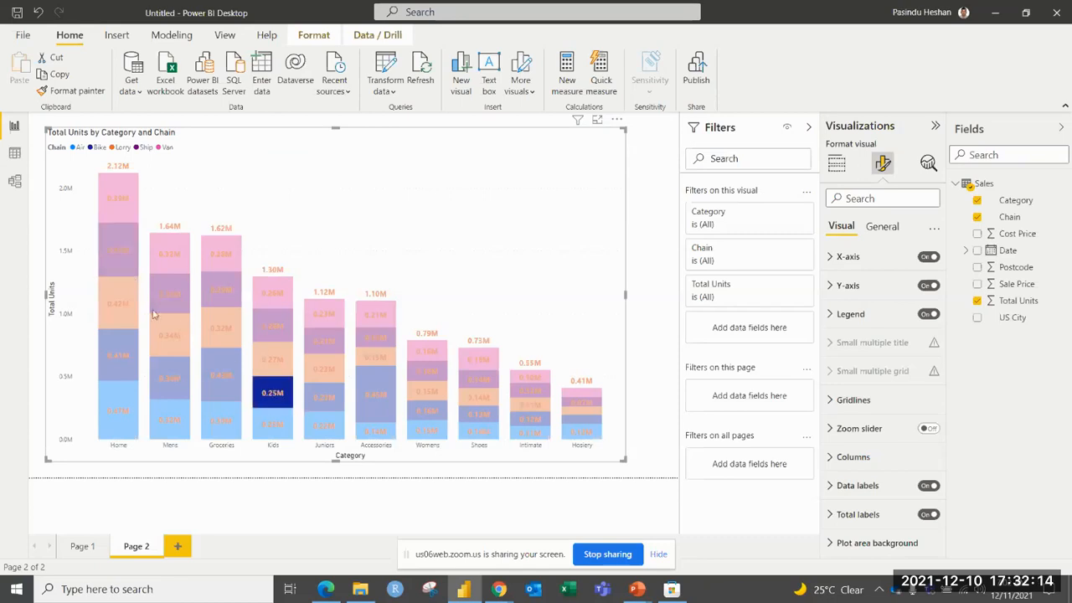
mouse_move(136, 248)
ctrl+click(112, 247)
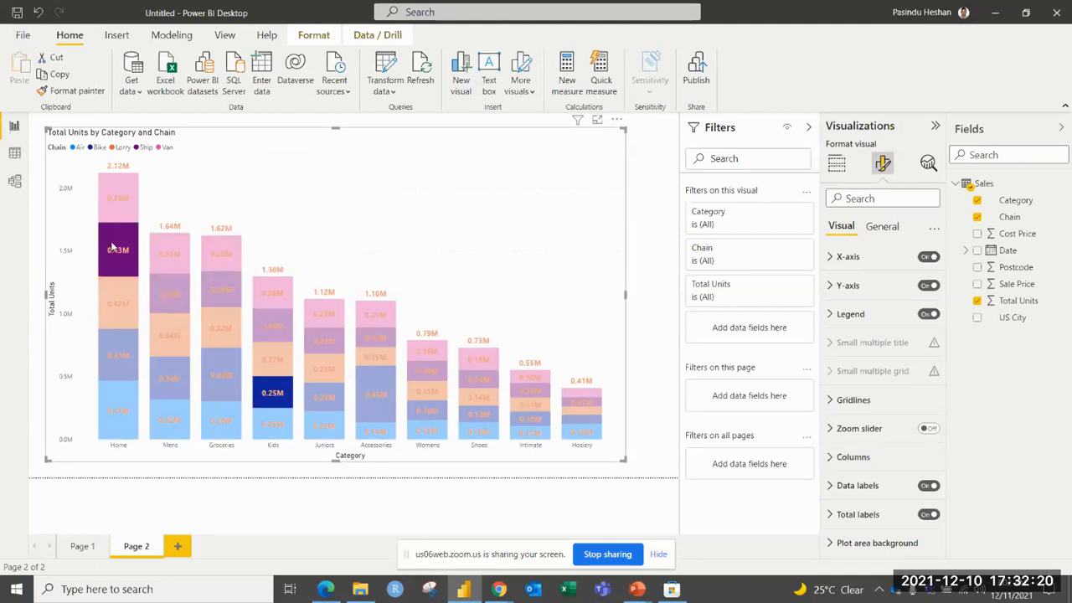
Try including only the two selected segments in the chart, and remove the resulting Included filter.
right_click(112, 247)
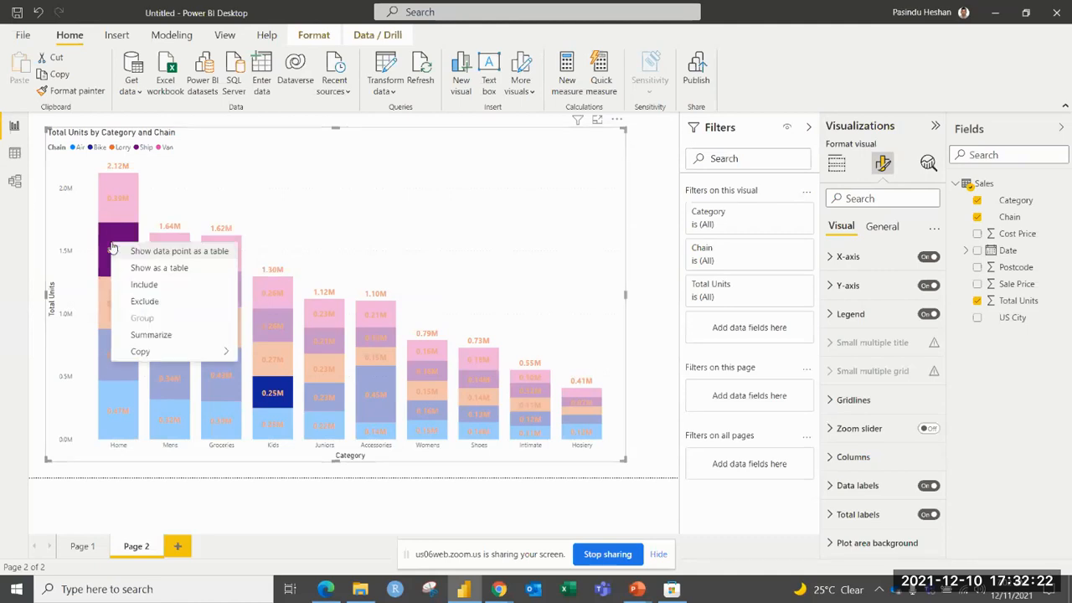
click(124, 289)
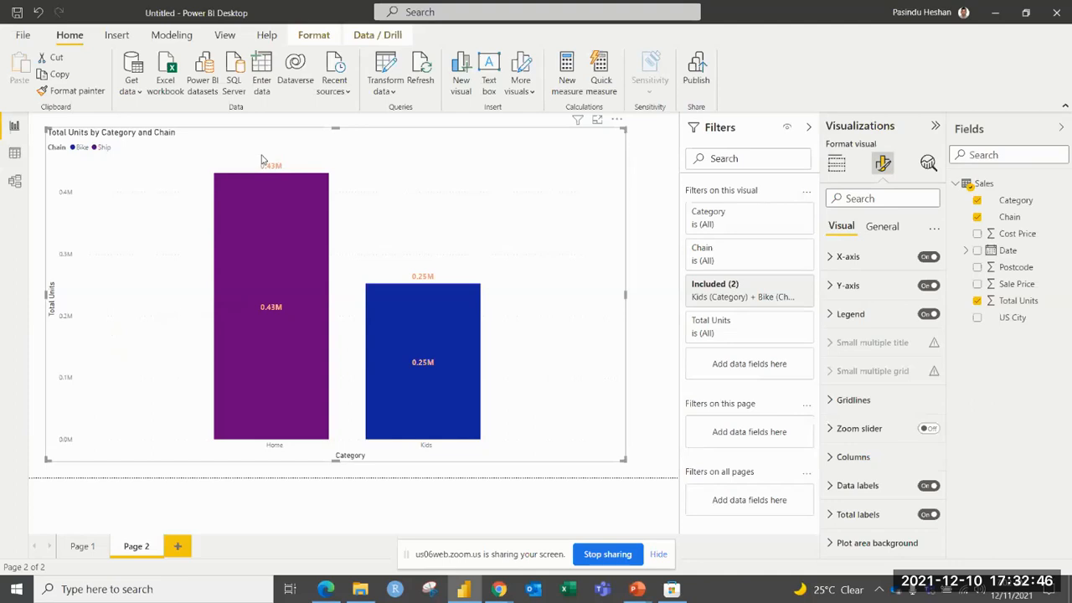
mouse_move(389, 338)
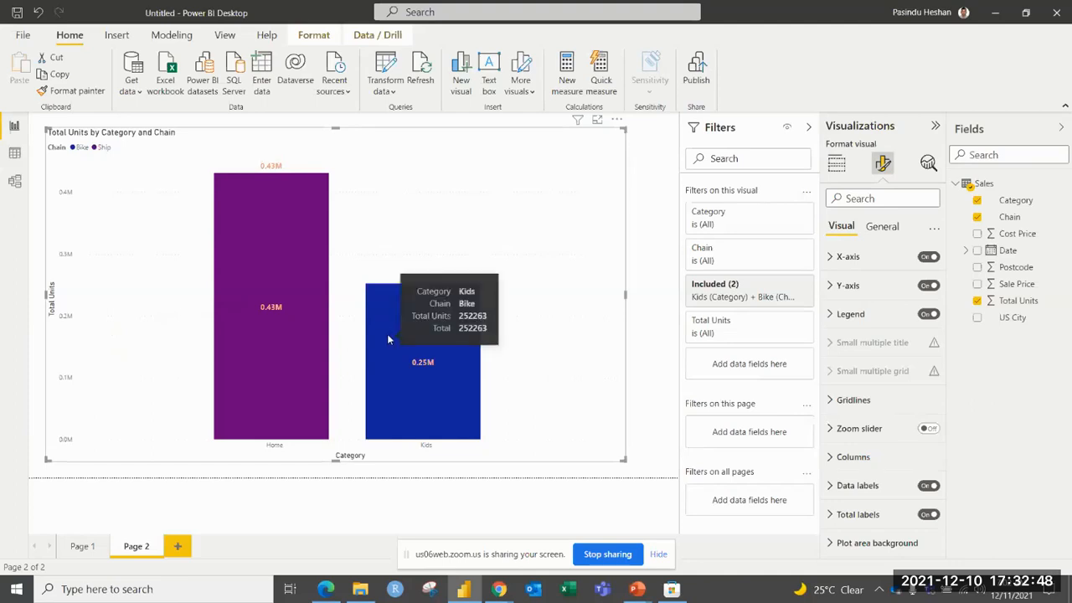
mouse_move(318, 288)
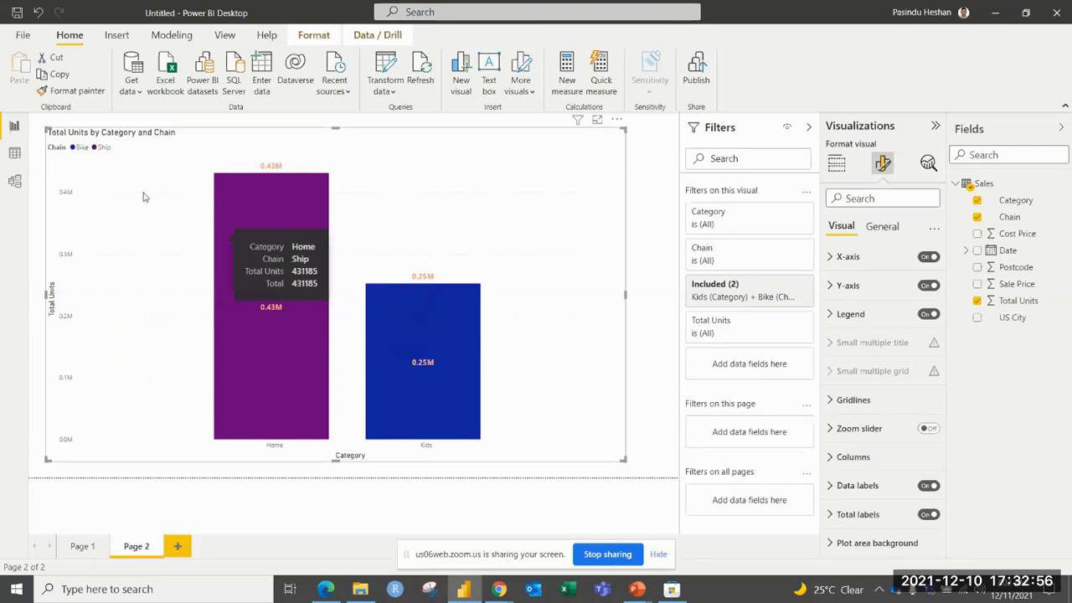
mouse_move(234, 256)
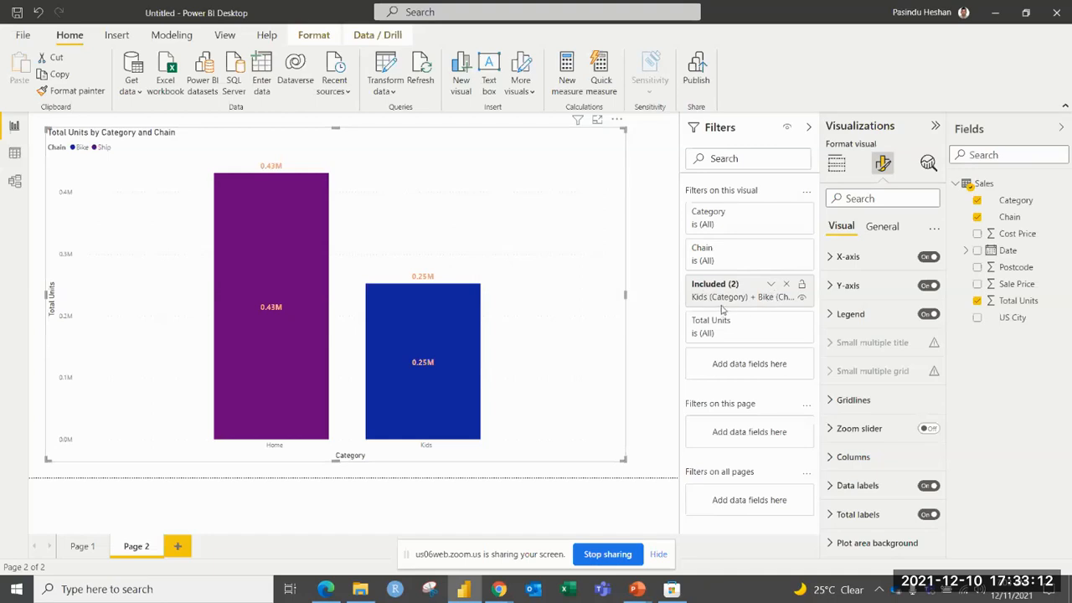
click(787, 287)
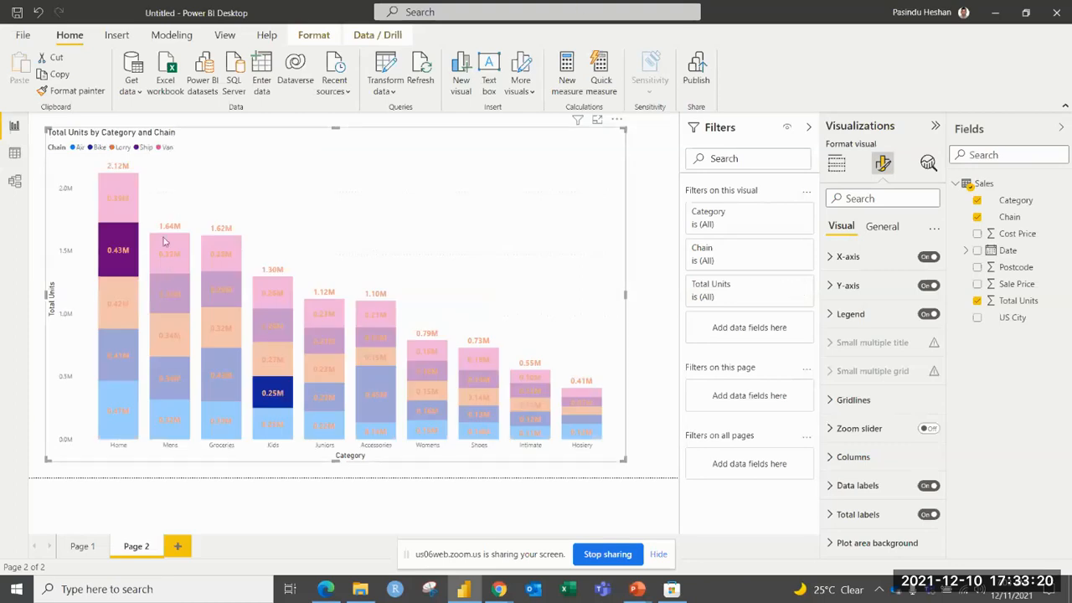
Limit the chart to the selected Home Ship and Kids Bike data points with Include.
right_click(129, 248)
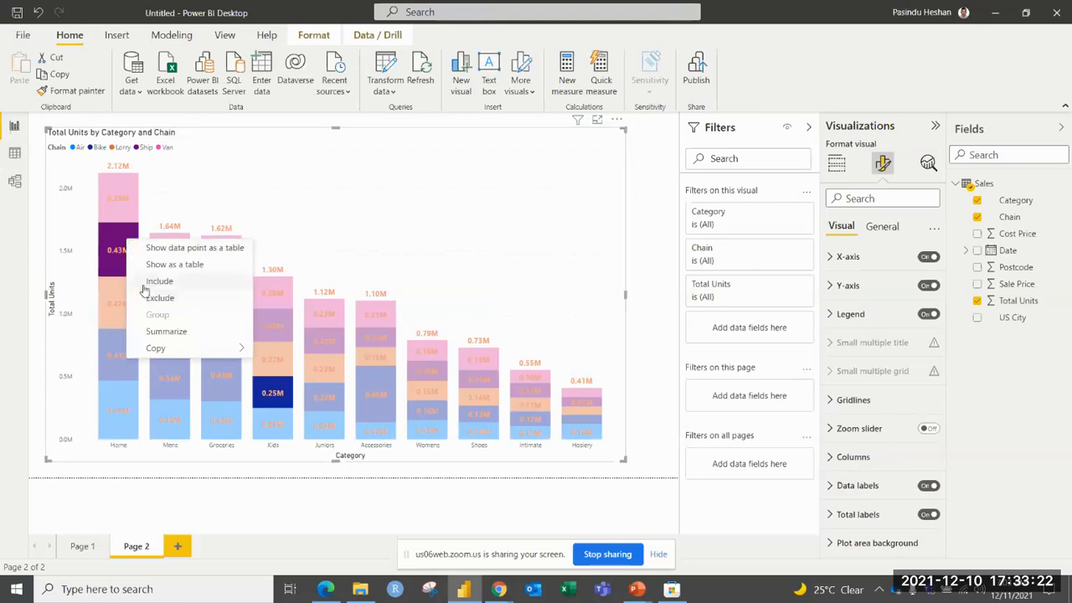
click(147, 283)
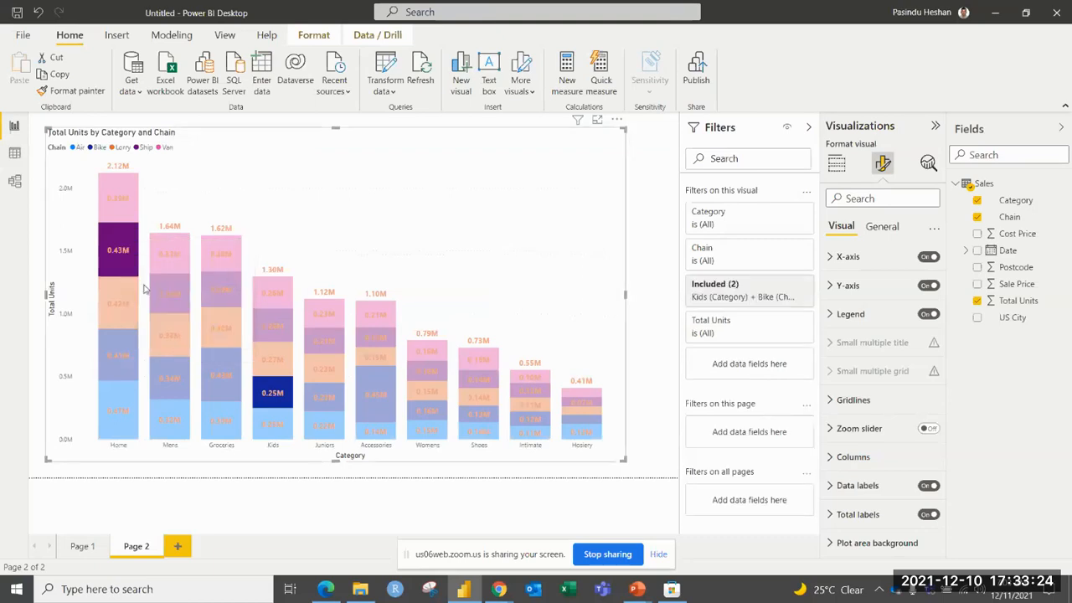
Undo the Include filter that limits the chart to the Home Ship and Kids Bike data points.
click(37, 11)
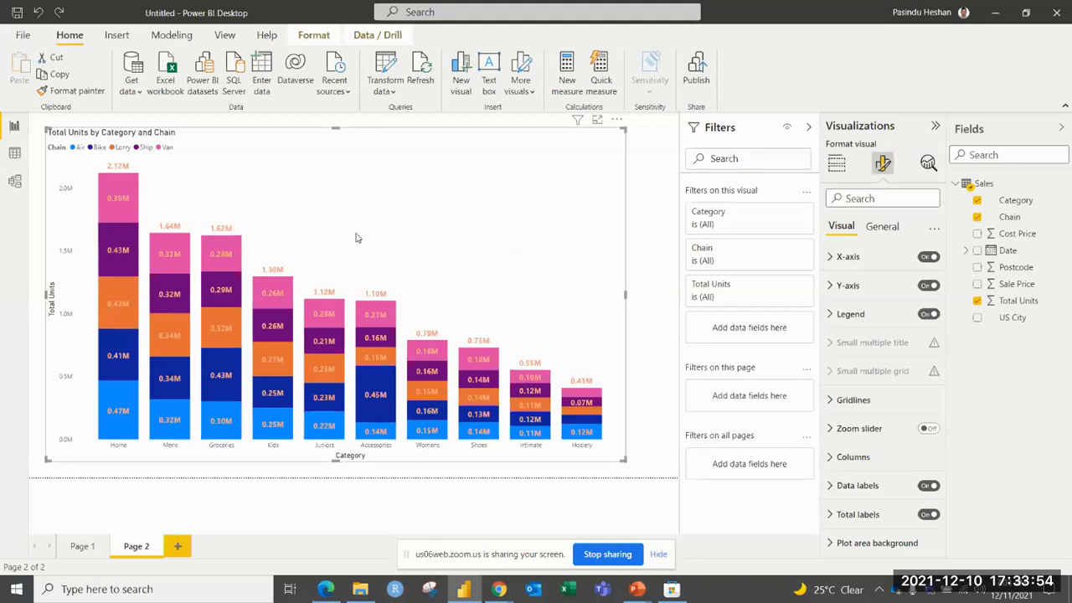
Try excluding the Home Lorry, Kids Van and Hosiery Van, Ship, Lorry and Bike segments from the chart, and undo the exclusion.
click(106, 299)
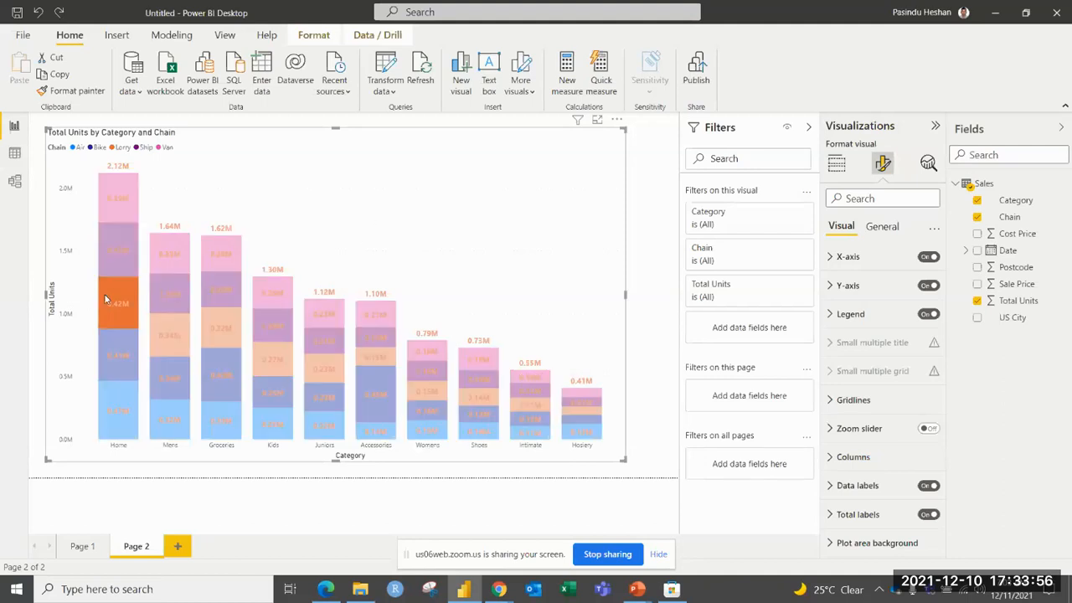
ctrl+click(279, 297)
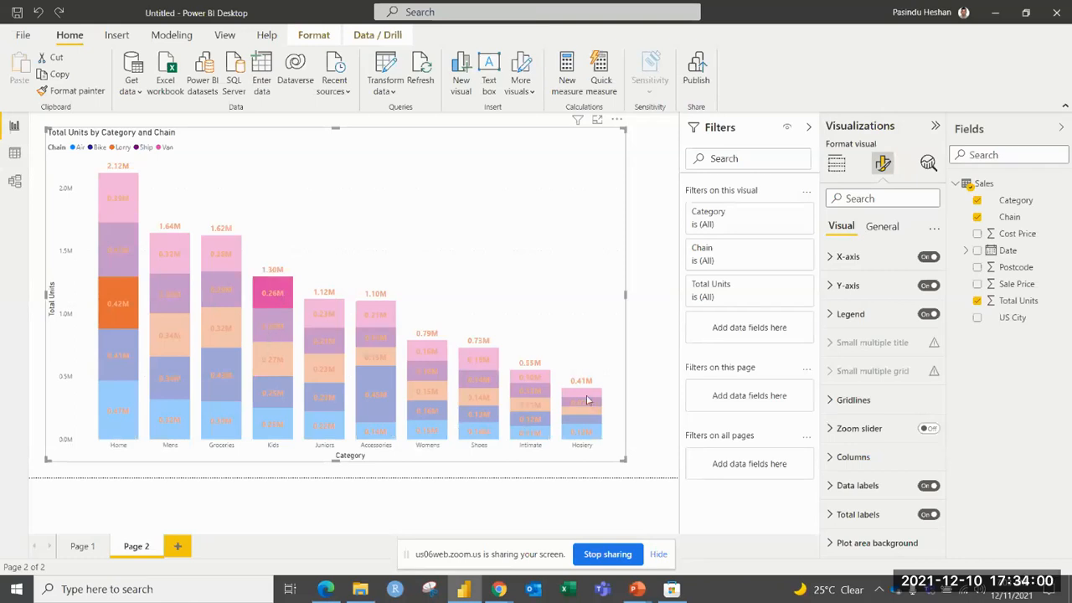
ctrl+click(586, 394)
ctrl+click(582, 403)
ctrl+click(582, 411)
ctrl+click(580, 419)
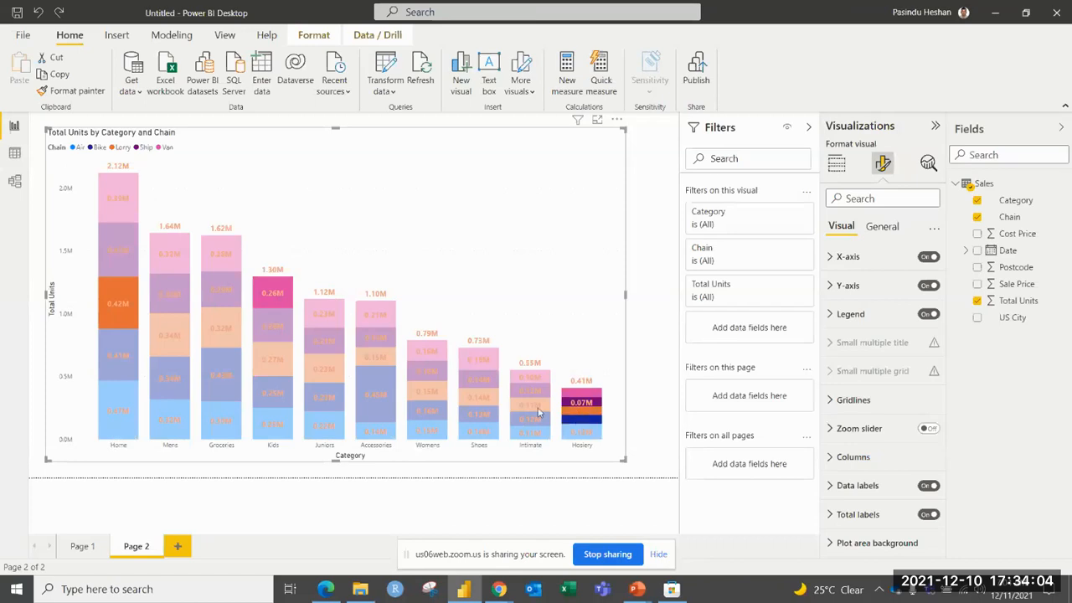
right_click(114, 307)
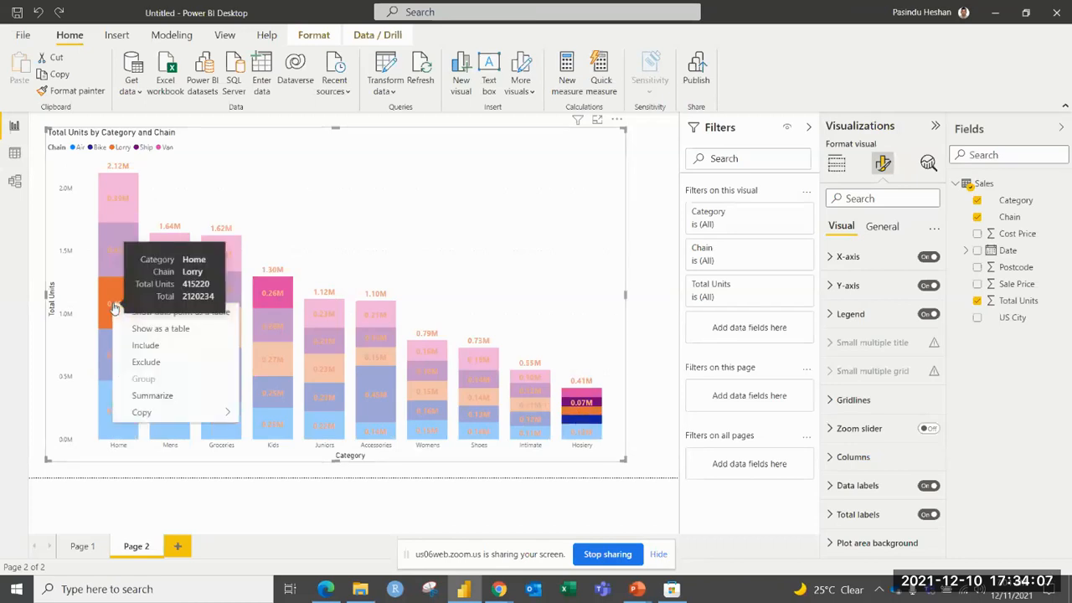
click(138, 362)
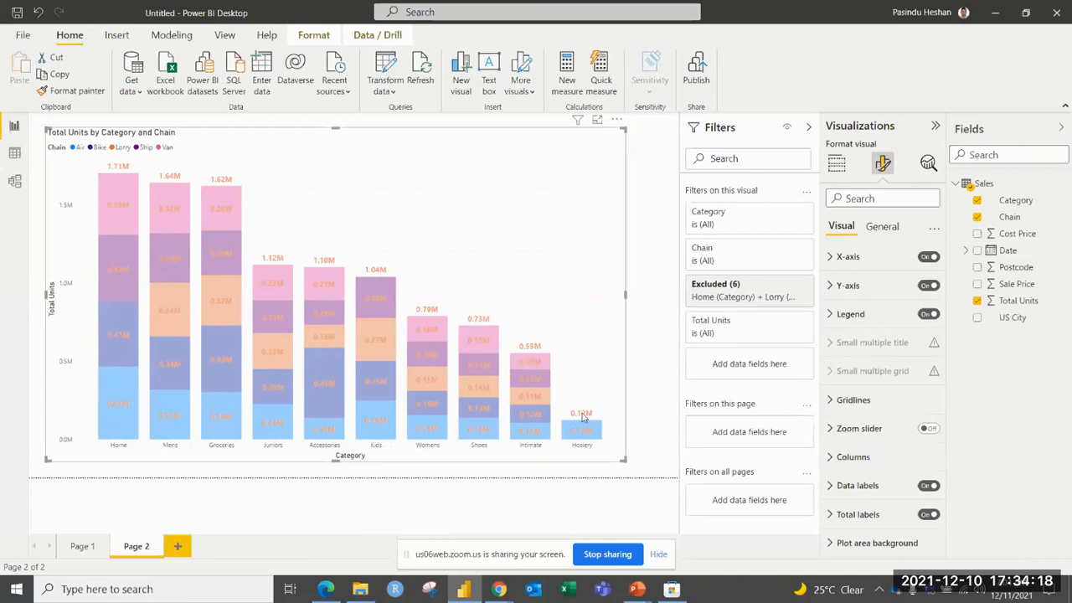
click(592, 357)
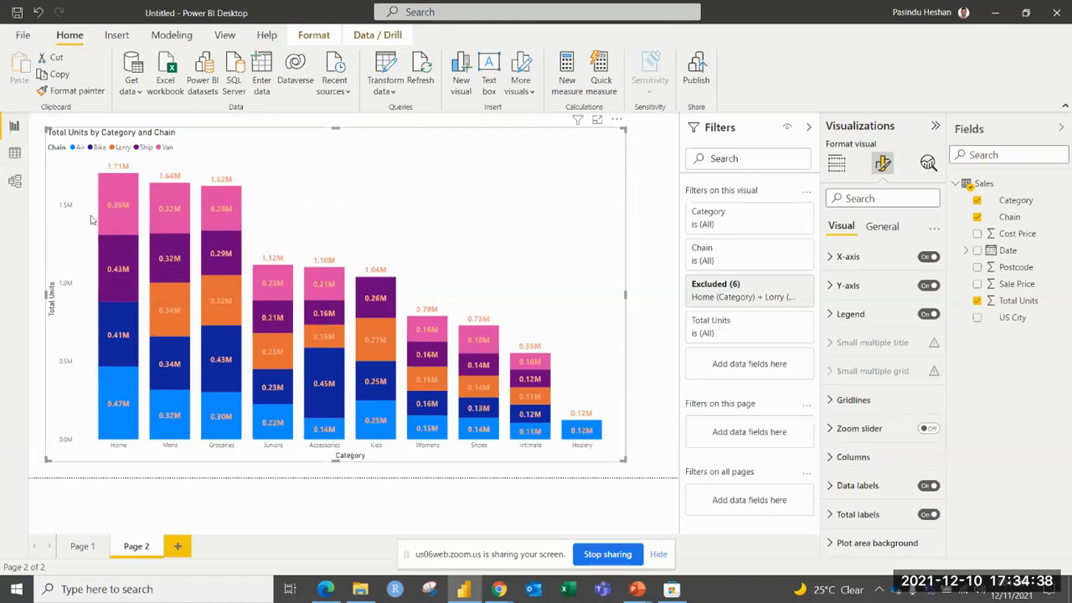
click(38, 11)
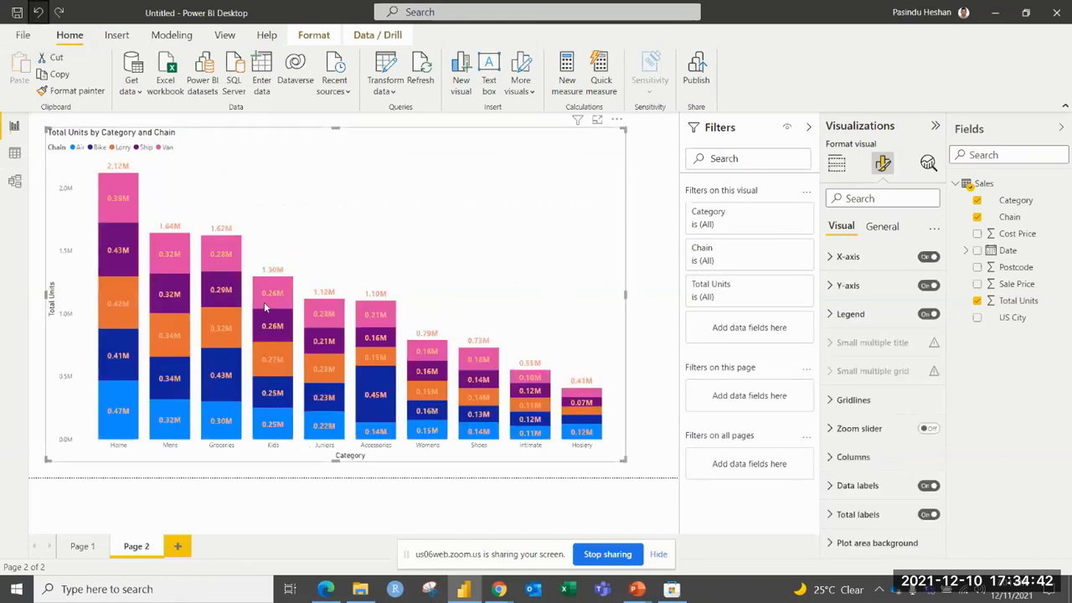
Show the Van segment of Home as a data point table and look through its records.
mouse_move(265, 308)
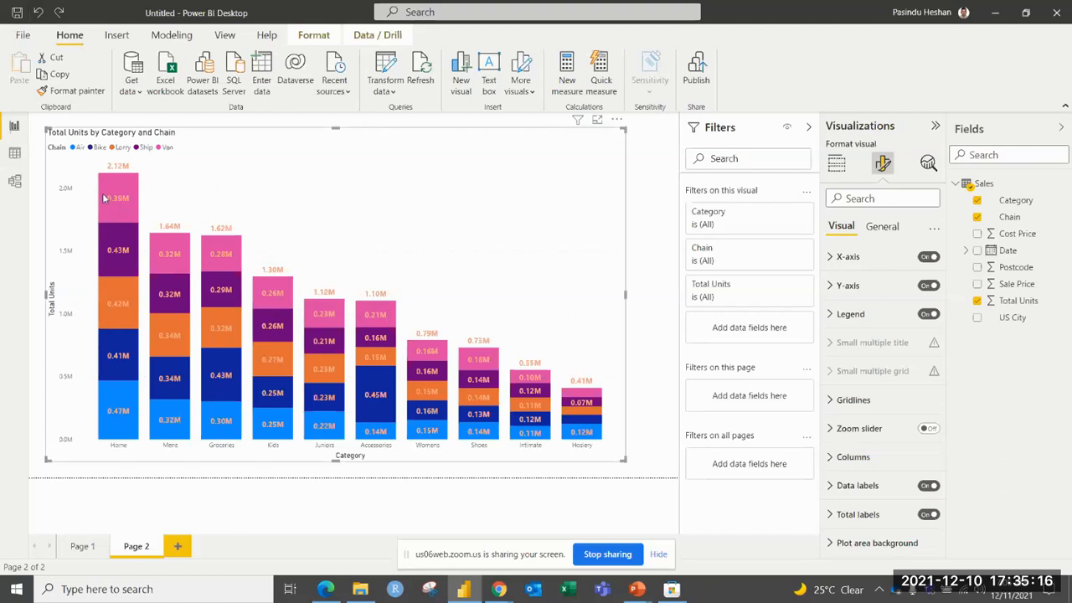
mouse_move(104, 196)
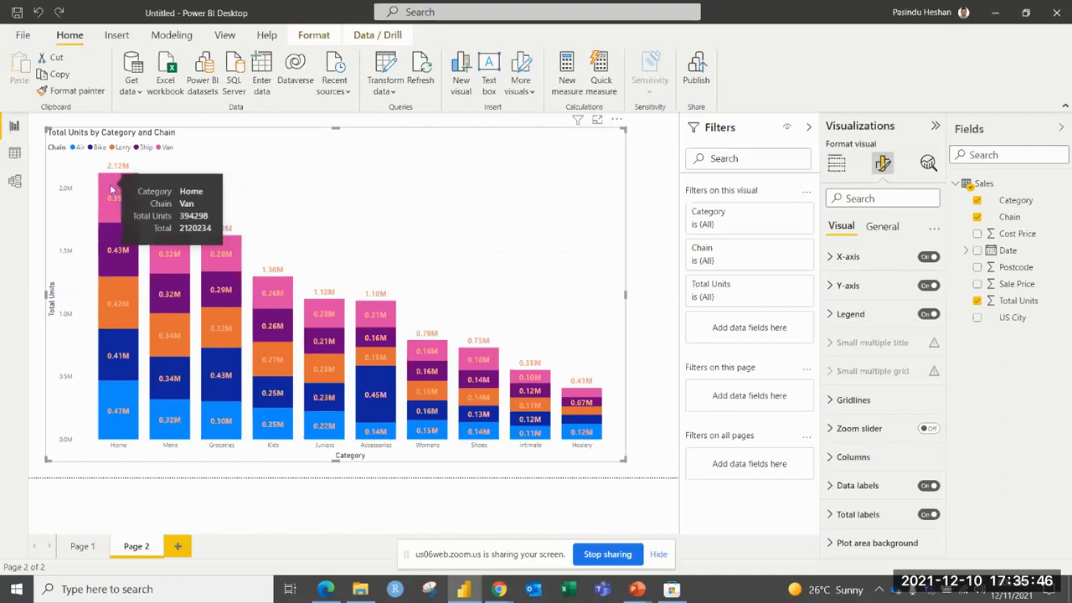
click(112, 188)
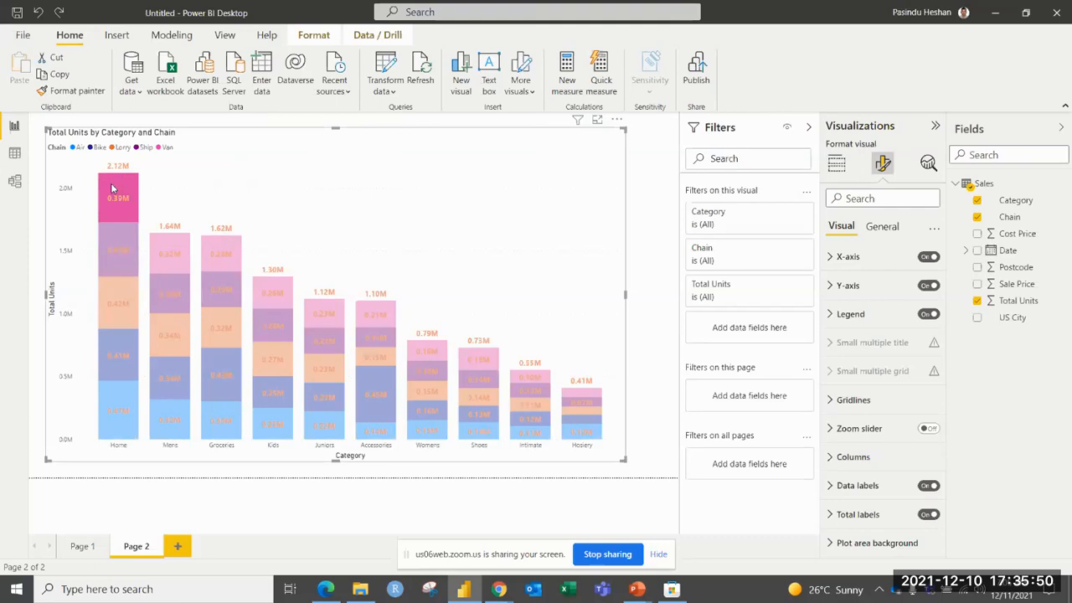
right_click(111, 189)
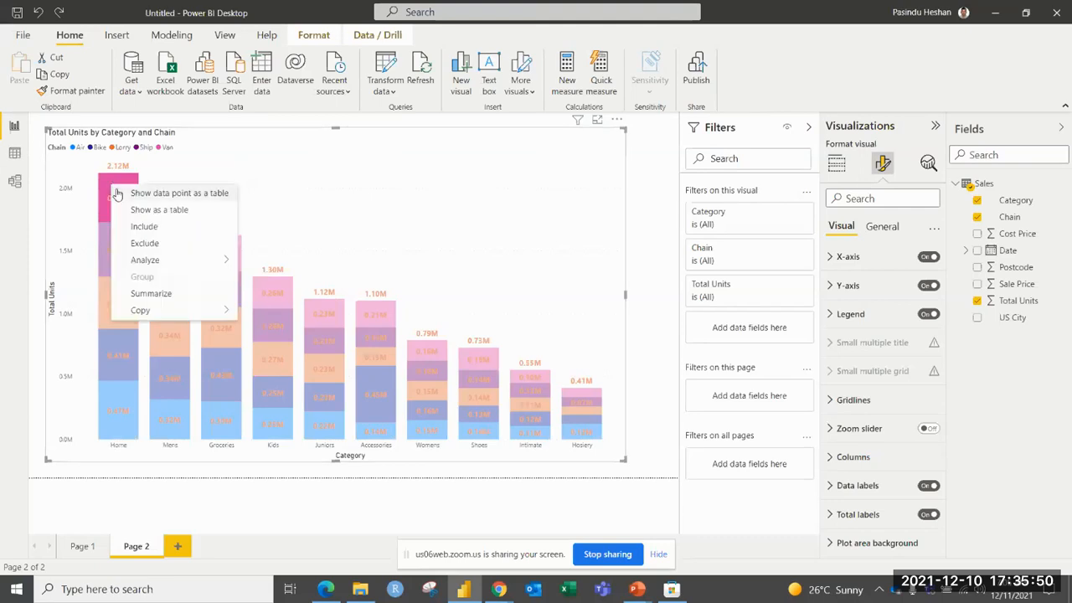
click(195, 195)
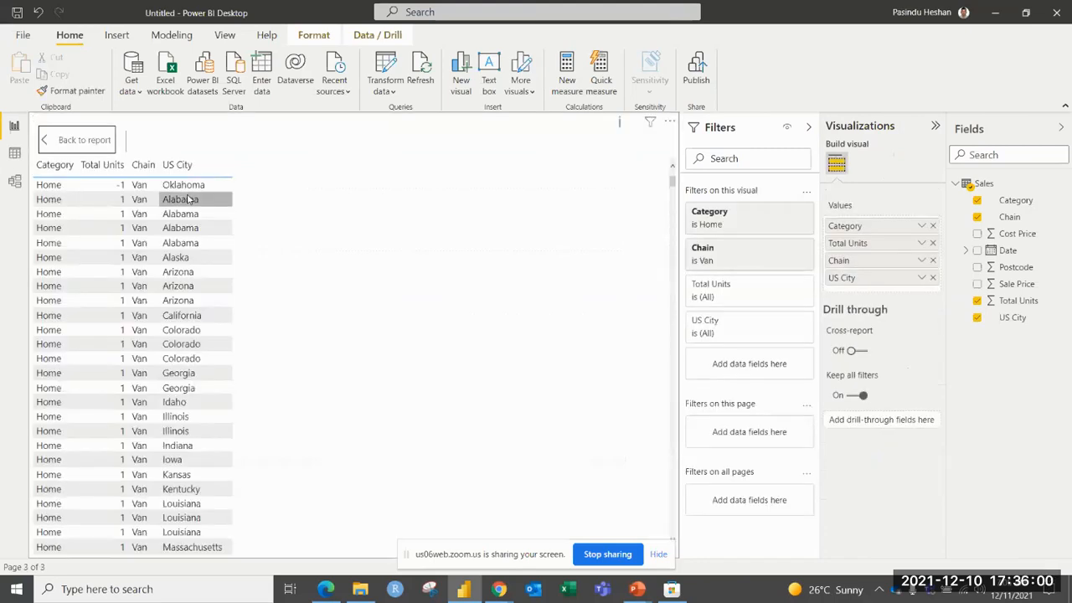
click(189, 272)
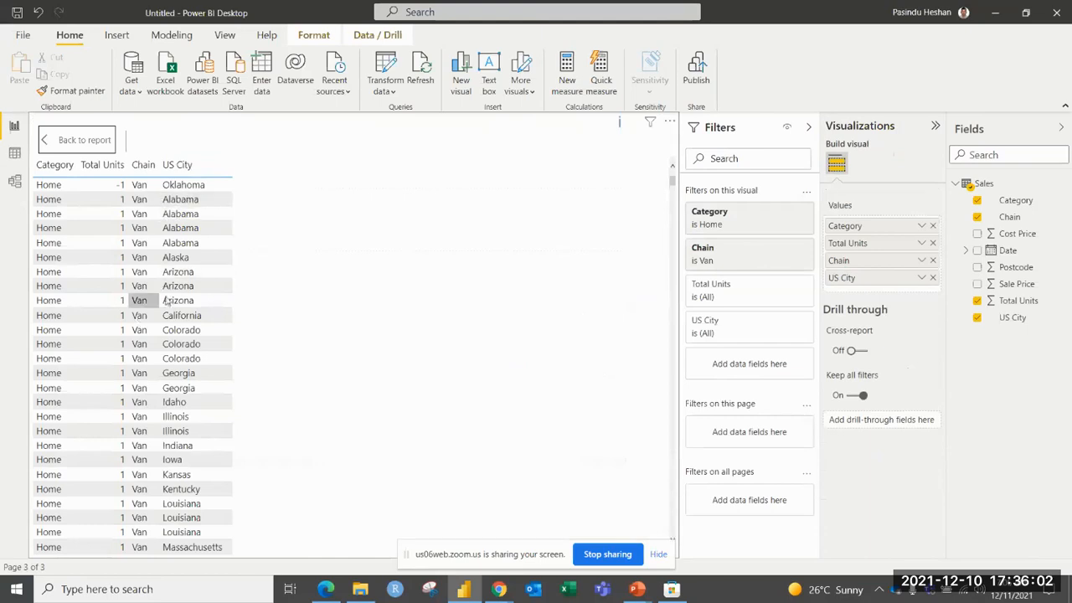
scroll(215, 304, down, 8)
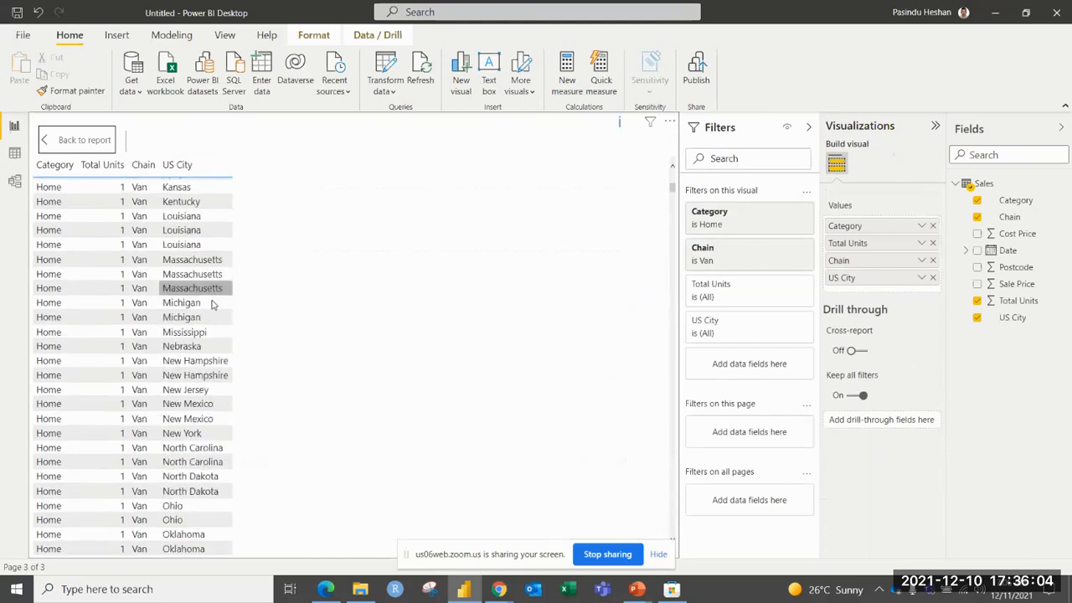
scroll(215, 304, up, 8)
click(223, 288)
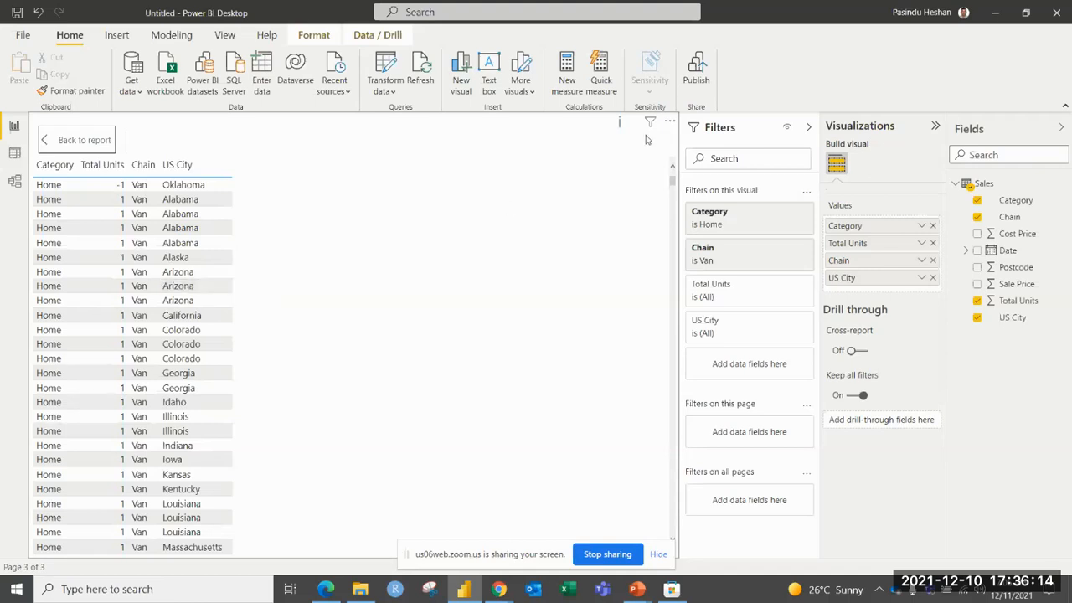
Export the table's data as a CSV file named data to the power_bi_retail_analysis folder, and return to the report.
click(669, 122)
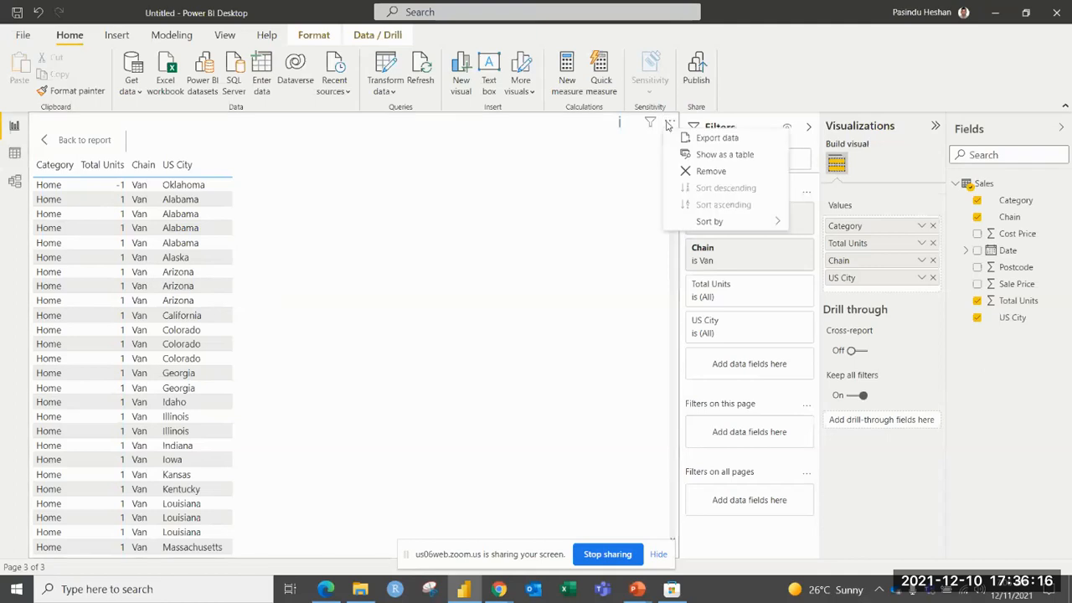
click(680, 138)
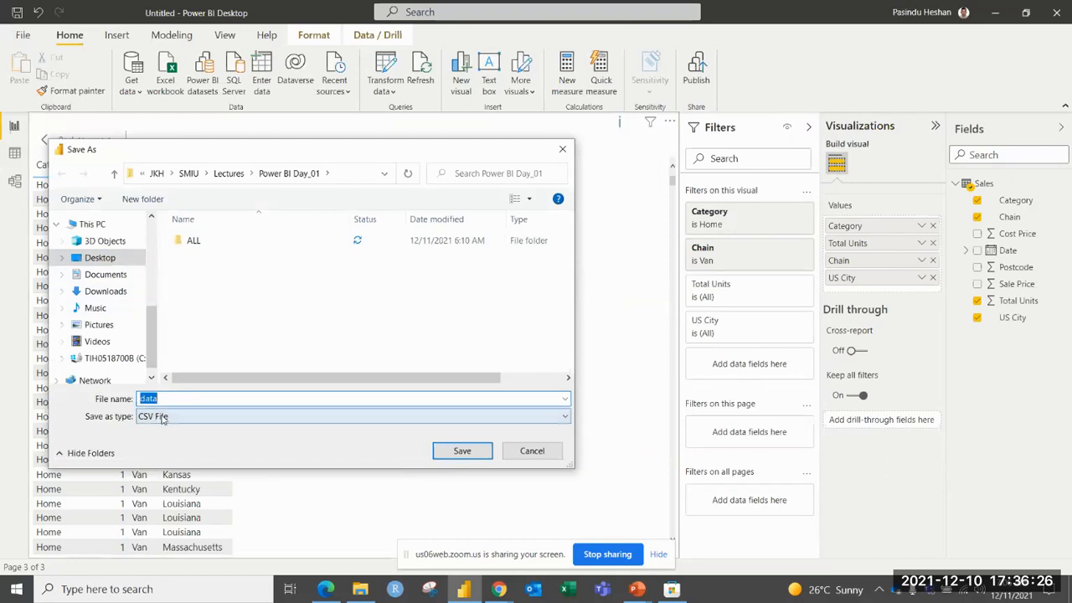
scroll(126, 301, up, 2)
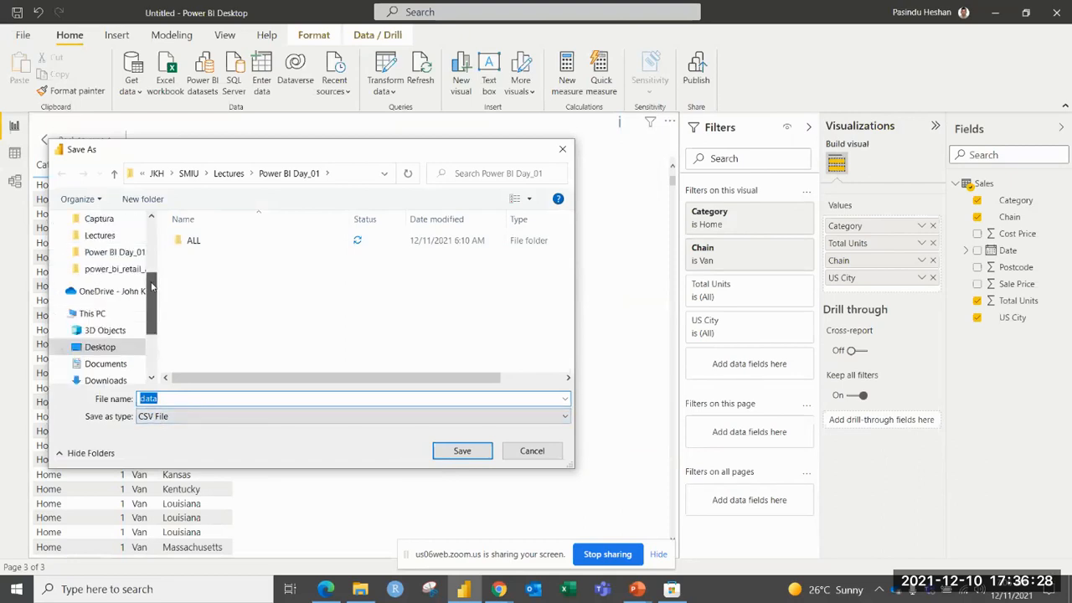
click(121, 271)
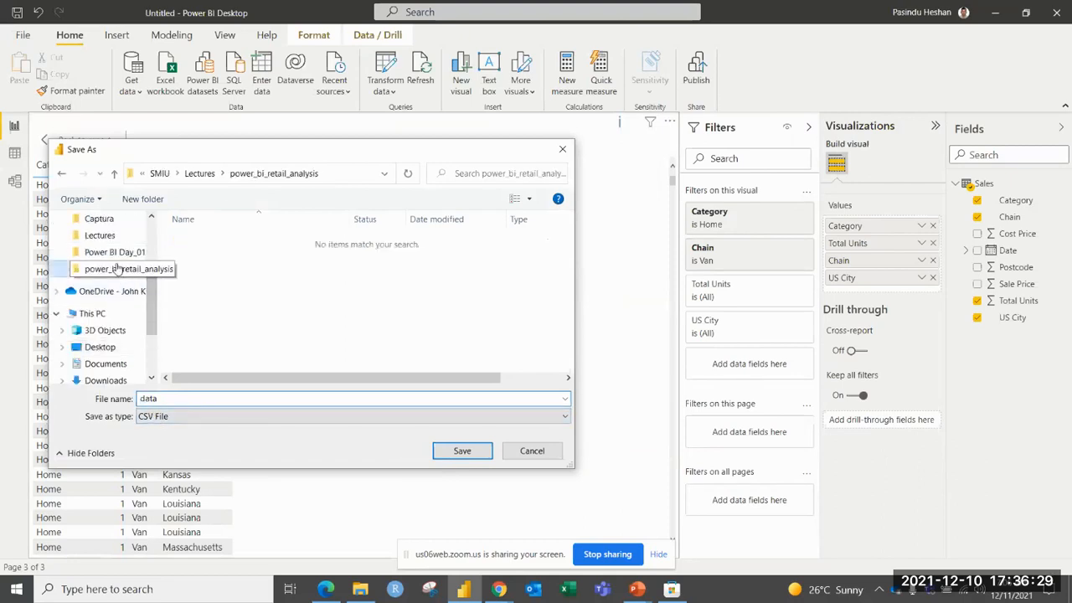
click(462, 452)
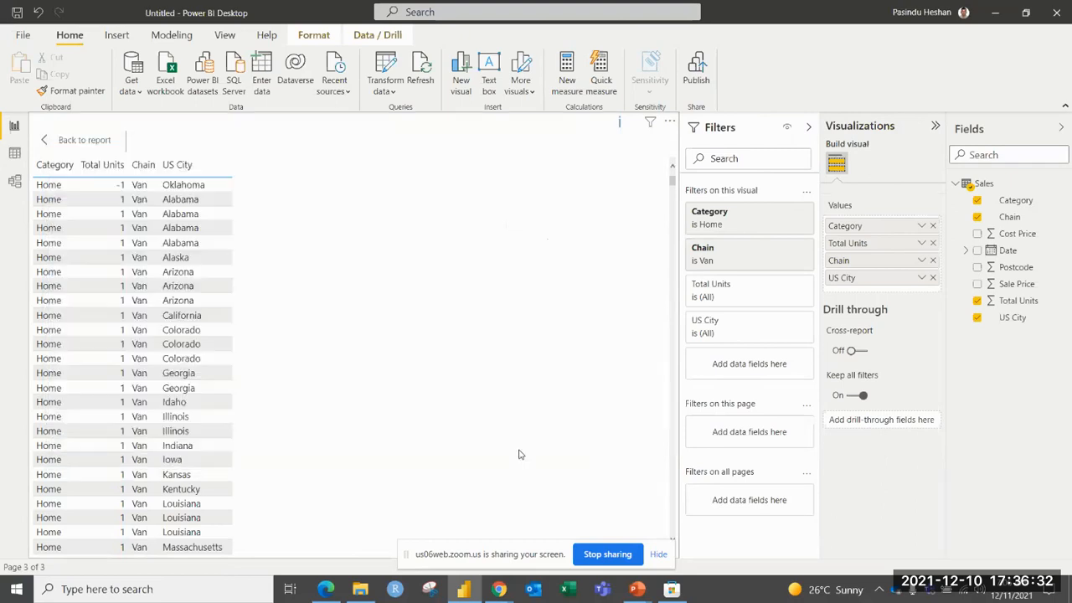
click(79, 144)
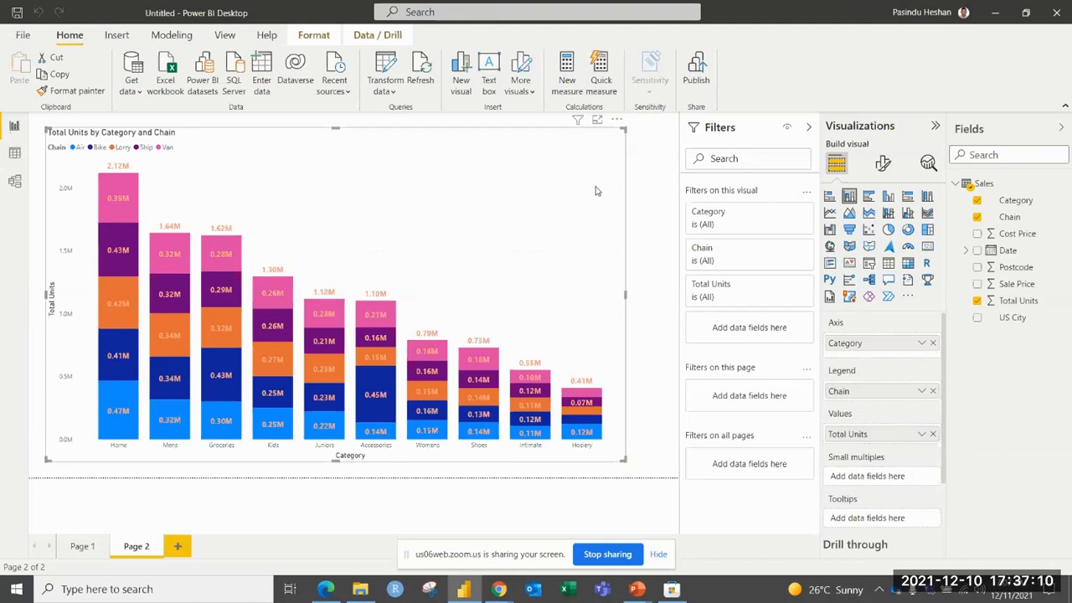
Set the current file's report settings so that end users cannot export any data from the service or Report Server.
click(24, 36)
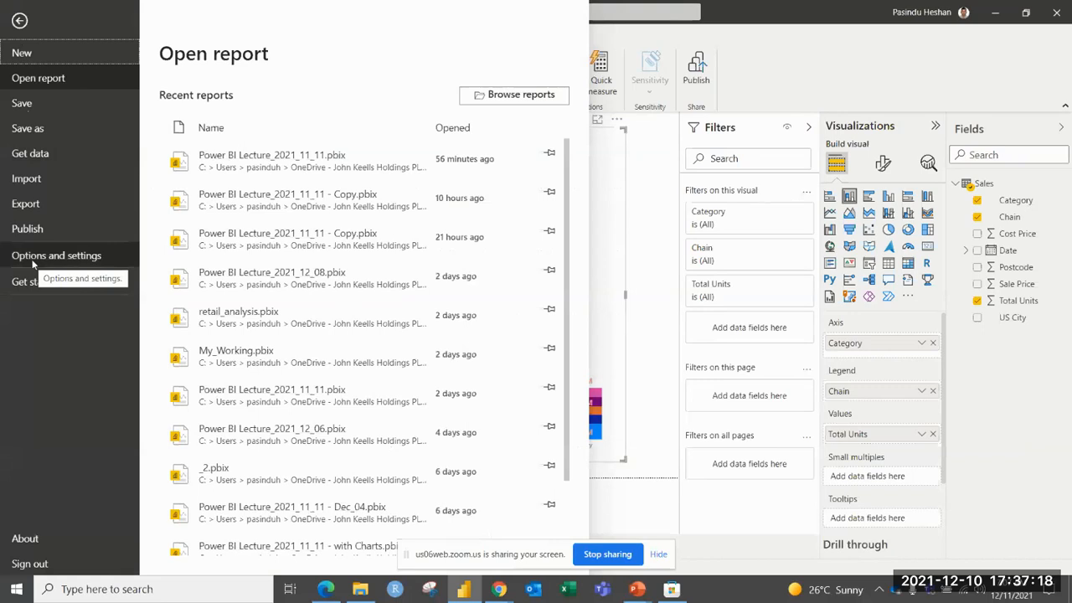
click(33, 260)
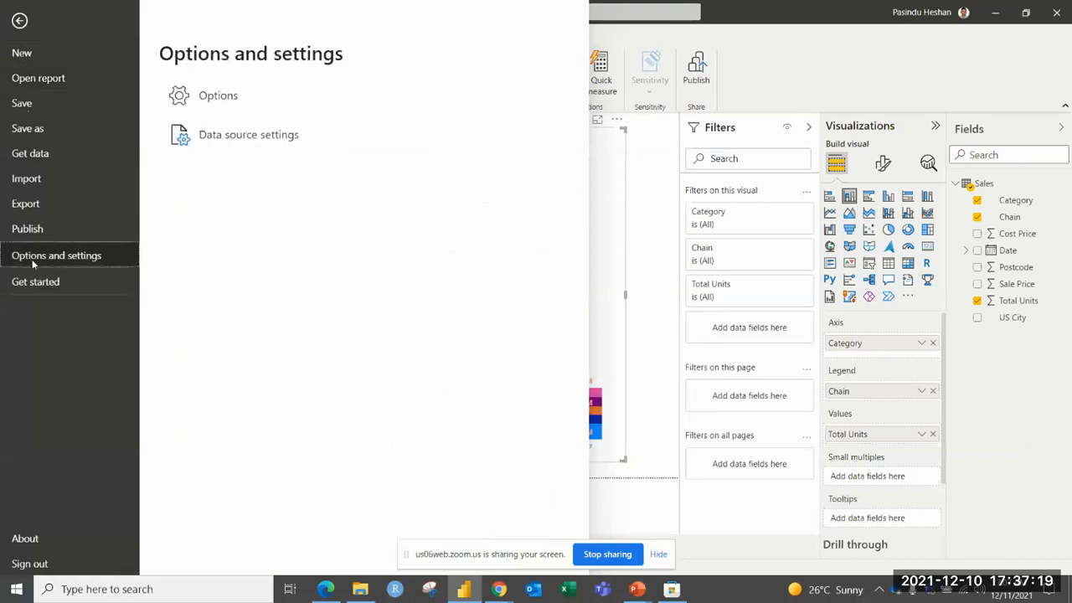
click(215, 99)
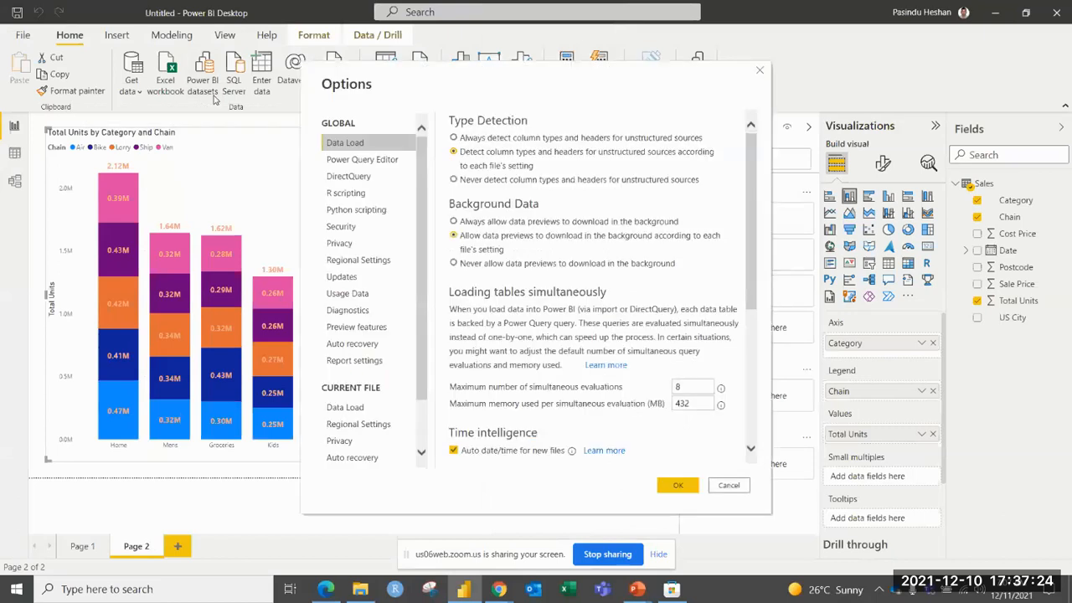
scroll(421, 438, down, 2)
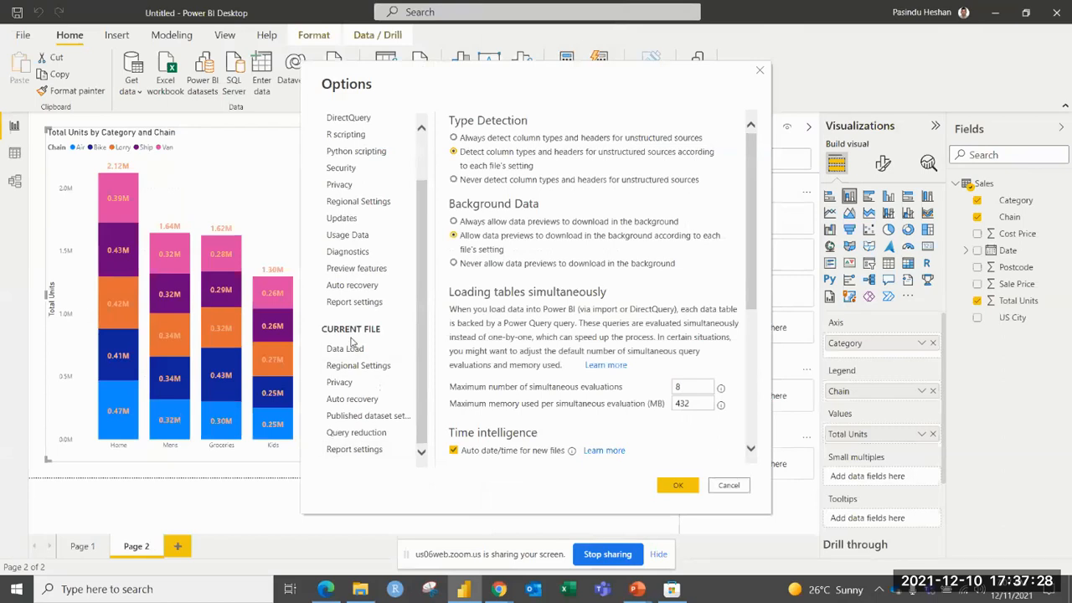
click(330, 456)
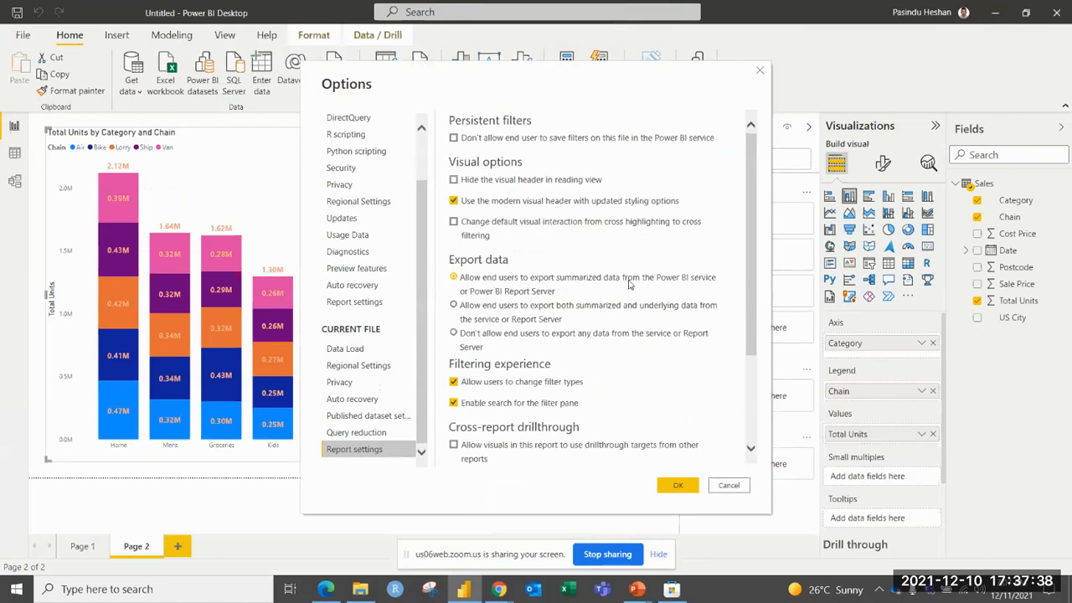
click(460, 290)
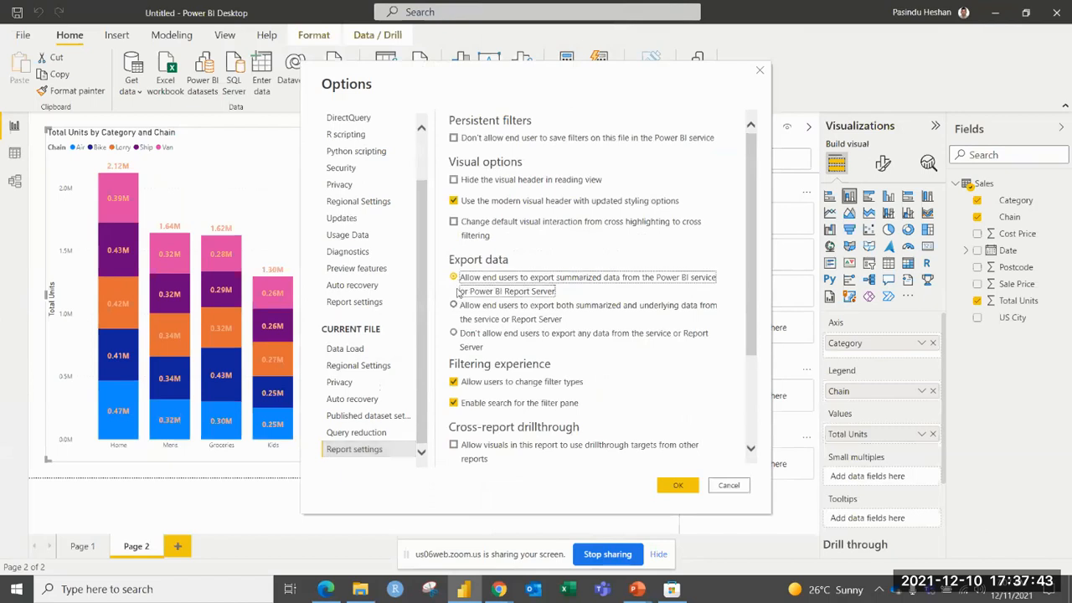
click(462, 338)
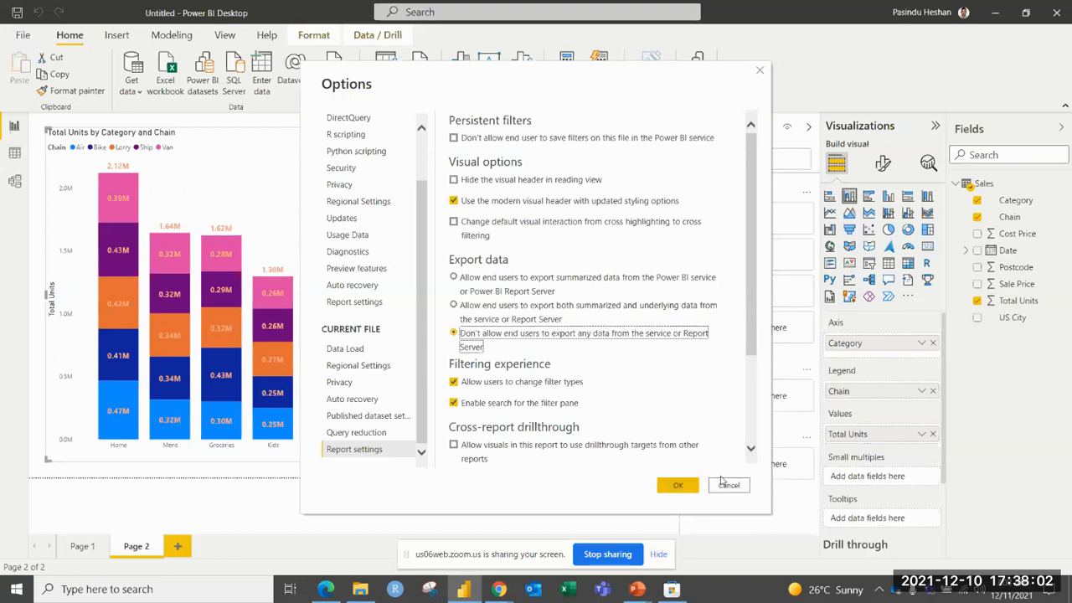
click(688, 486)
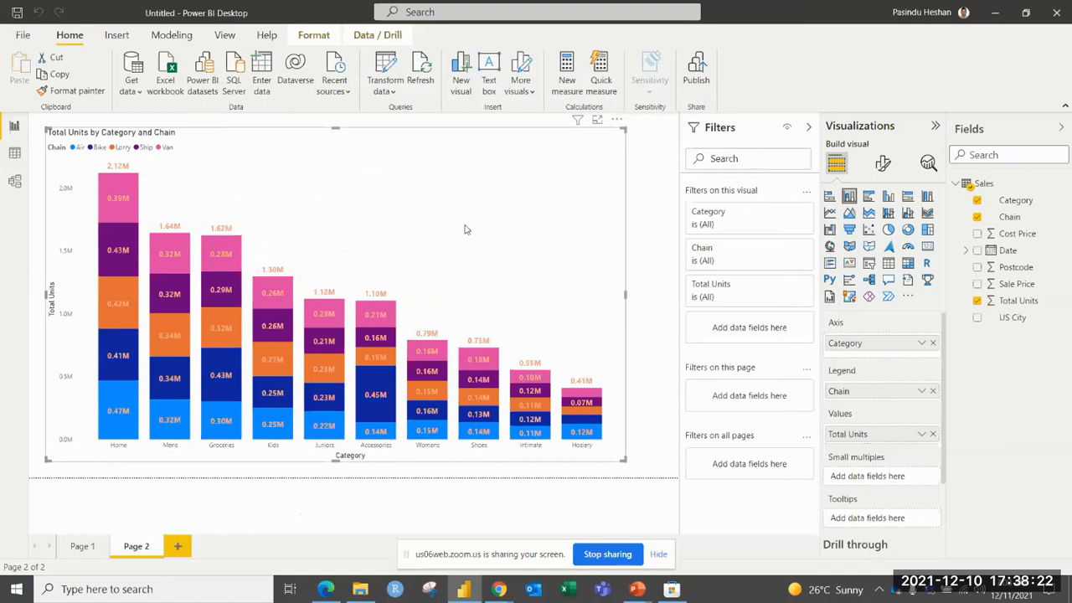
Add a new report page with an empty pie chart, and enlarge and reposition the chart on the canvas.
click(180, 546)
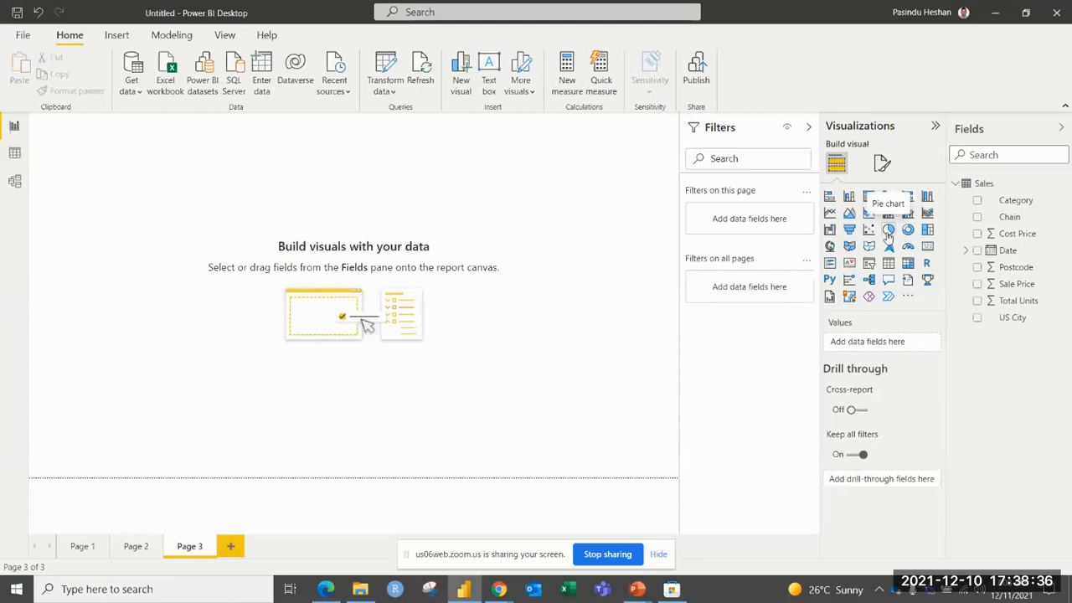
click(889, 233)
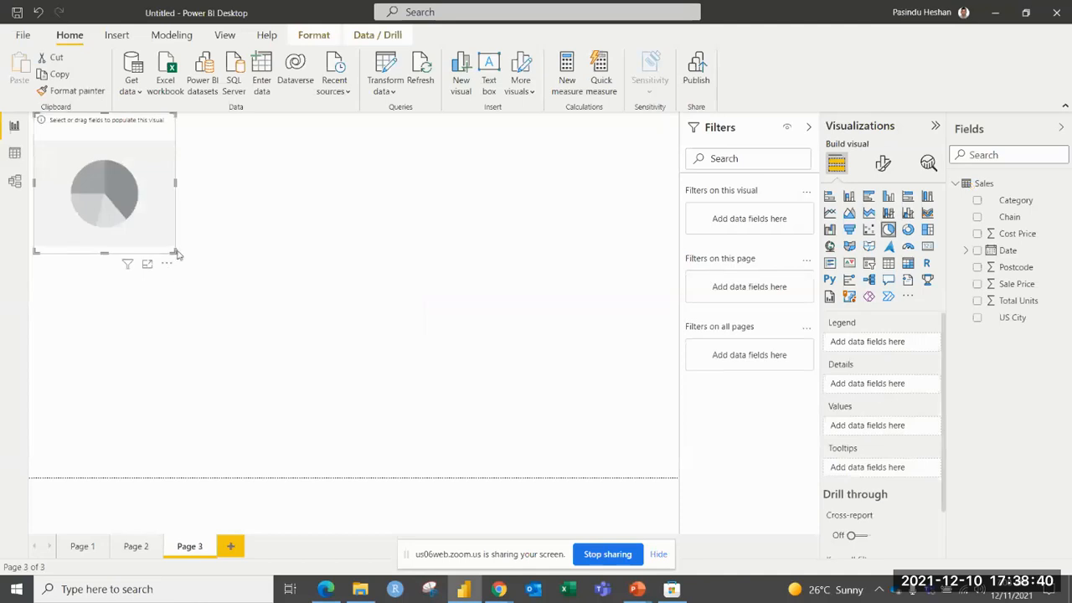
drag(171, 252, 343, 437)
drag(282, 302, 292, 310)
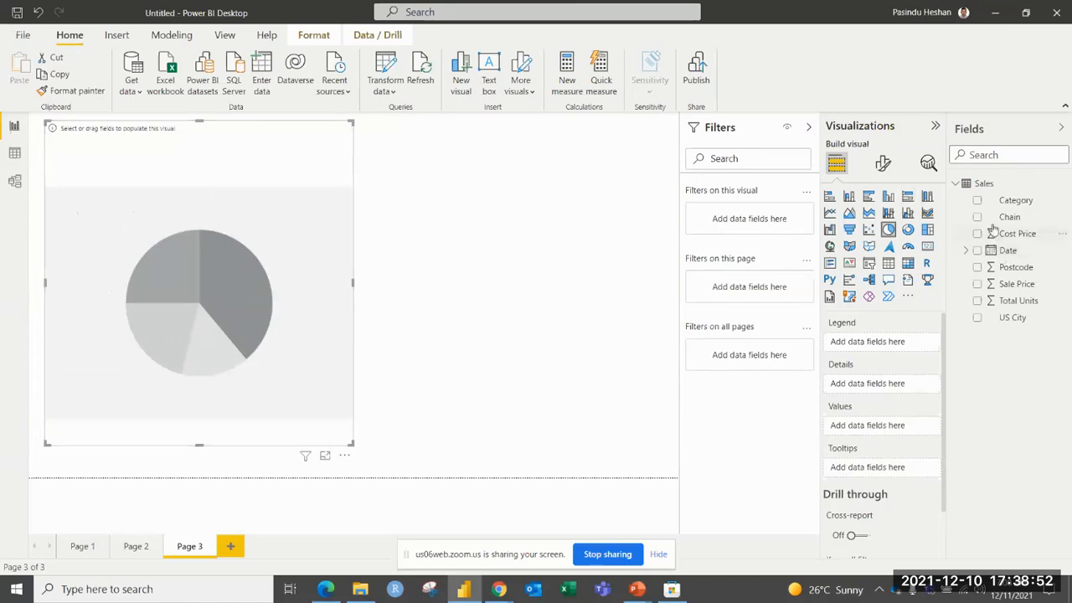
Assign Chain as the pie chart's legend and Total Units as its values, and widen the chart across the page.
drag(985, 218, 863, 350)
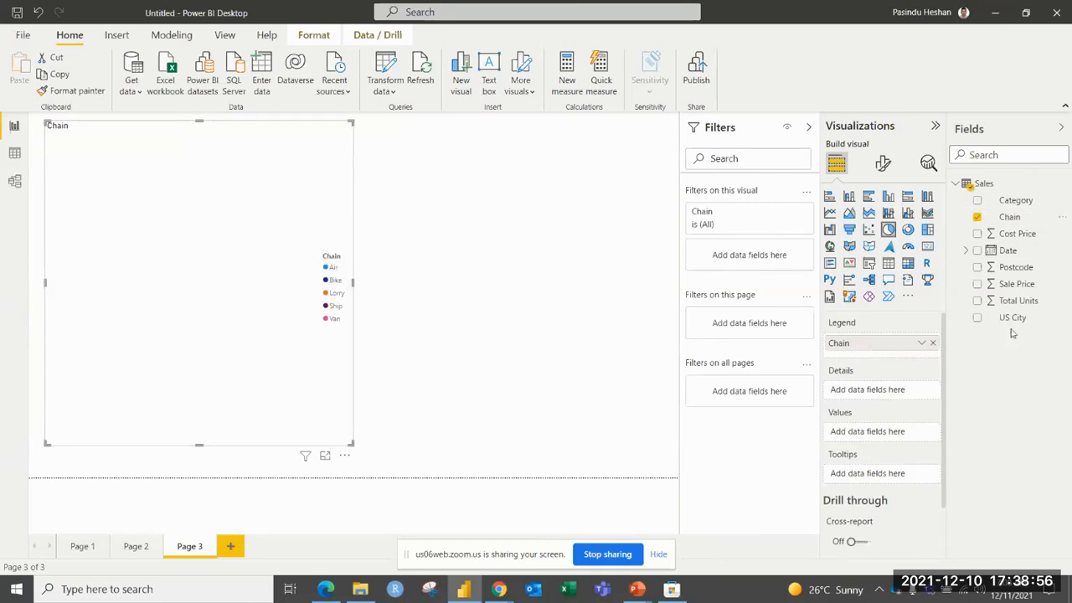
drag(1020, 303, 887, 432)
drag(355, 444, 659, 477)
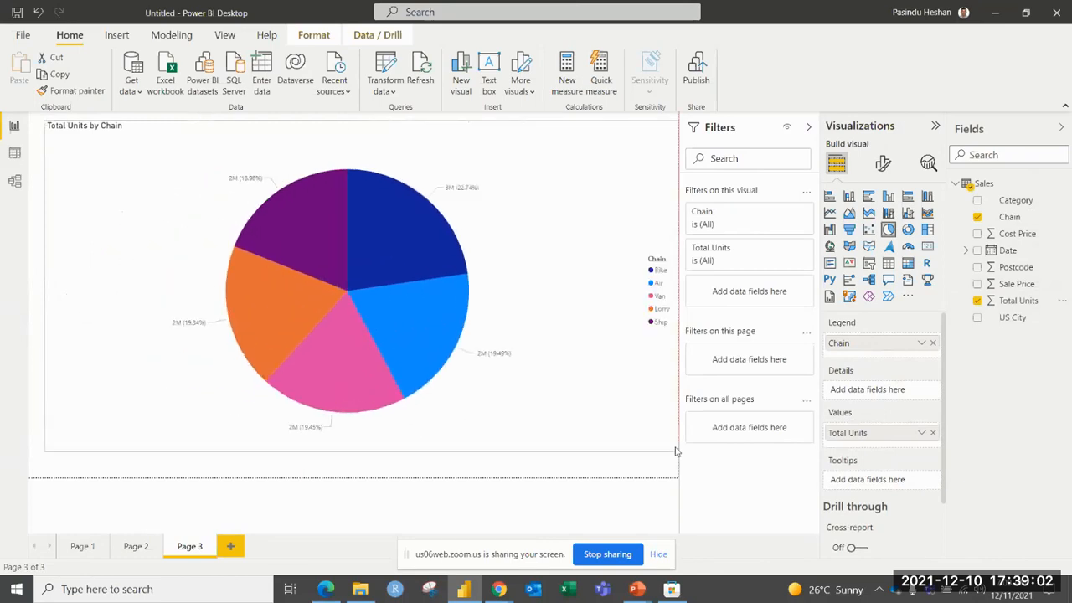
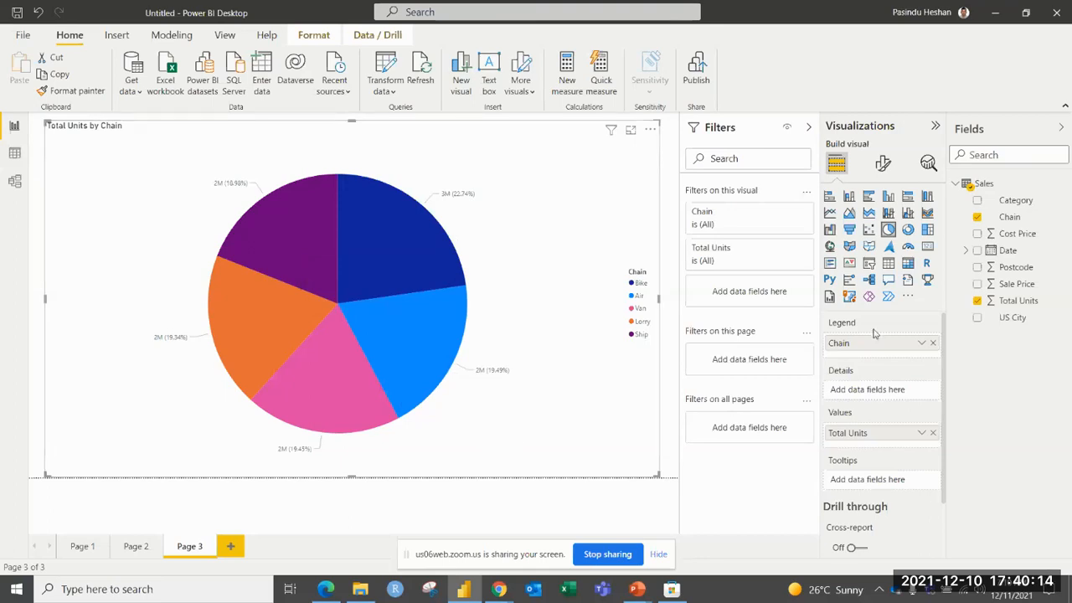
Try the Inside, Prefer outside and Prefer inside positions for the pie chart's detail labels, and return them to Outside.
click(883, 164)
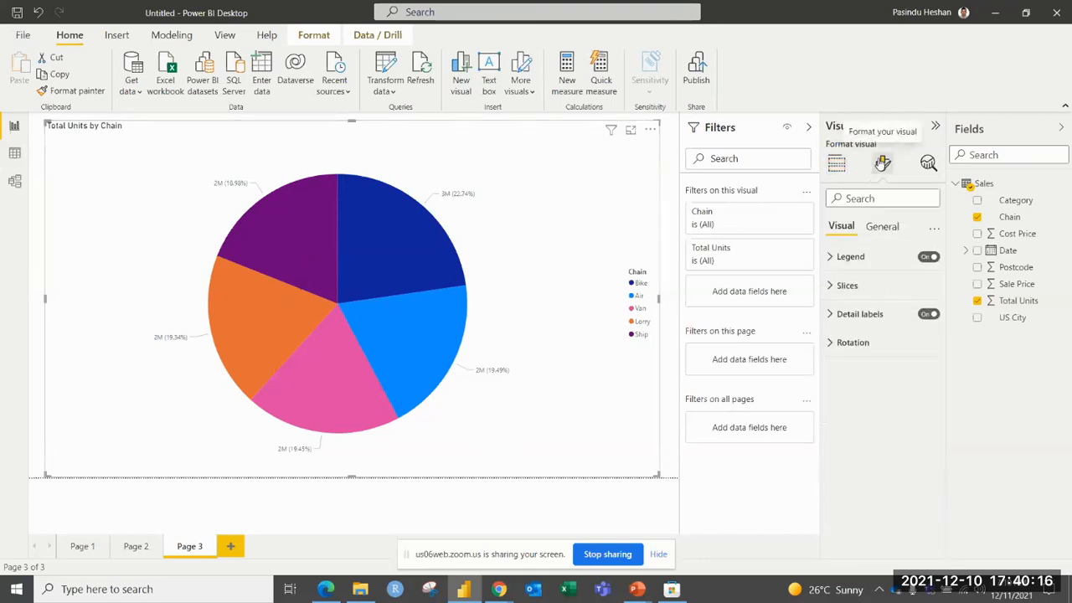
click(894, 319)
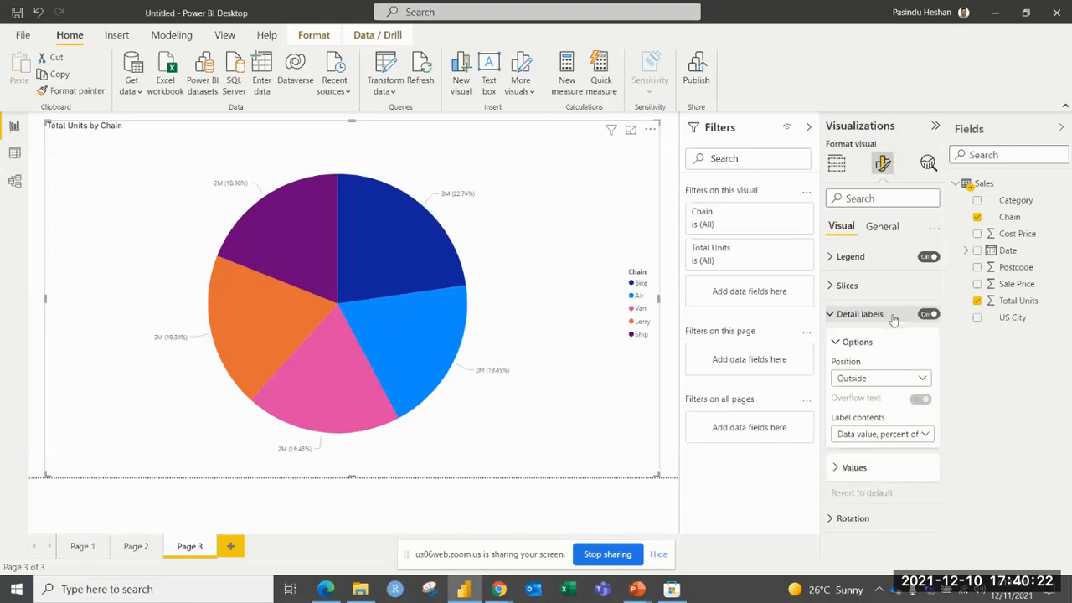
click(856, 381)
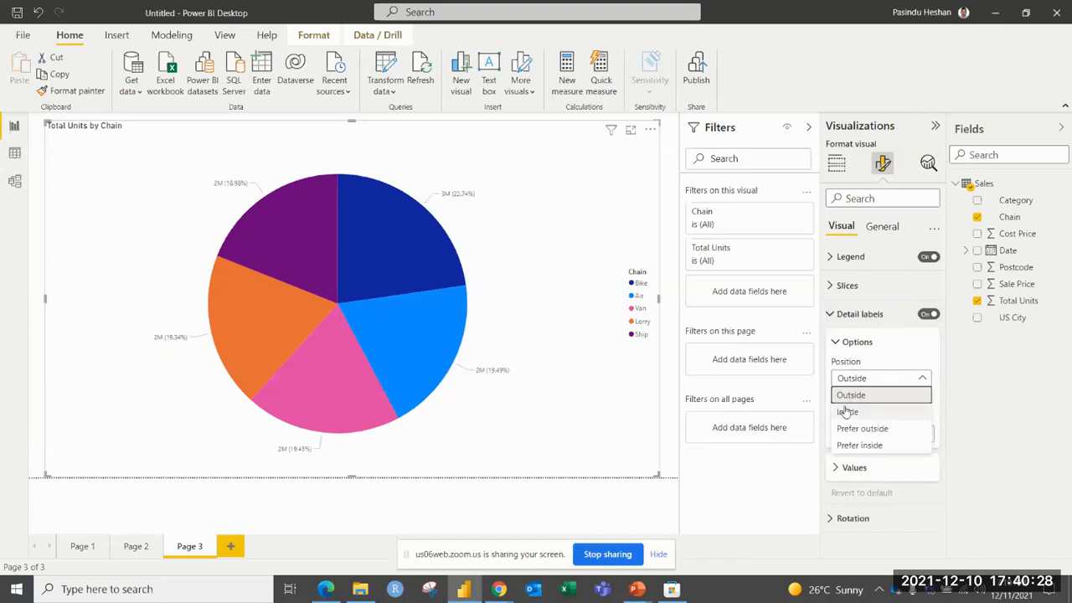
click(847, 412)
click(861, 383)
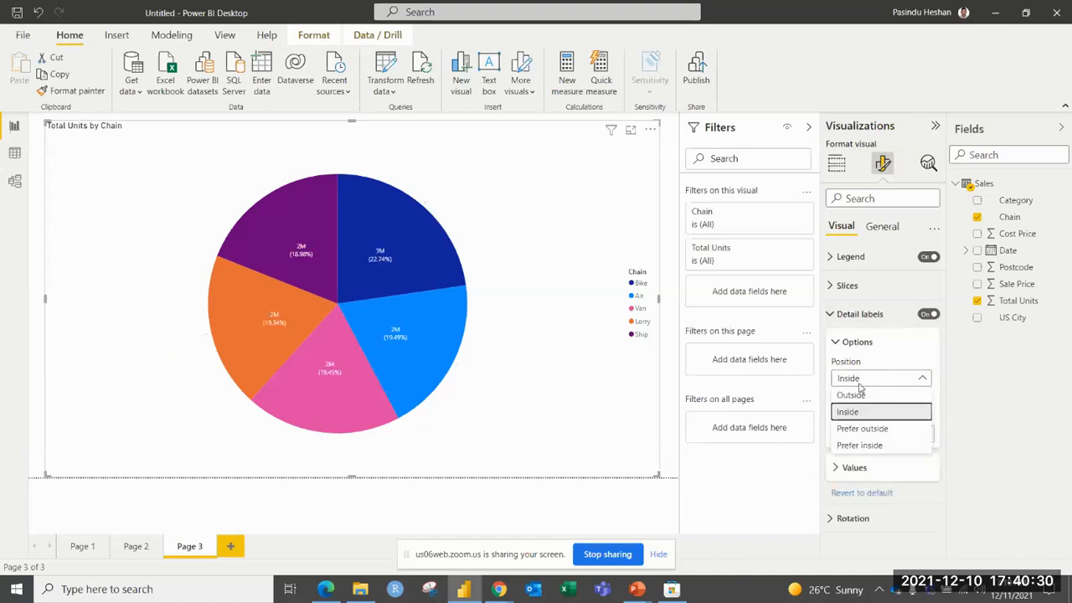
click(849, 431)
click(861, 379)
click(861, 447)
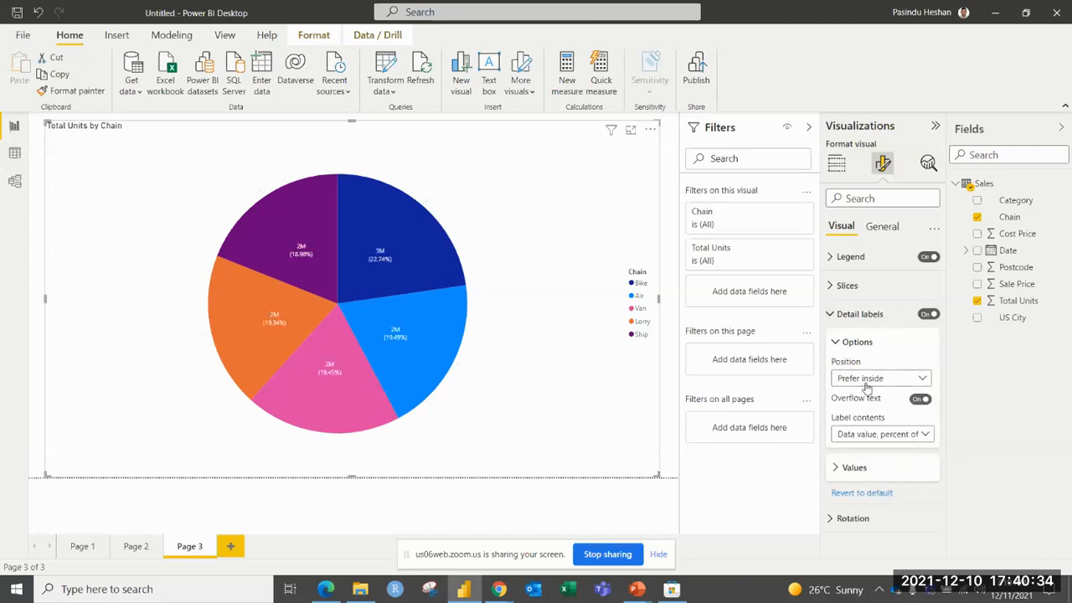
click(868, 381)
click(872, 383)
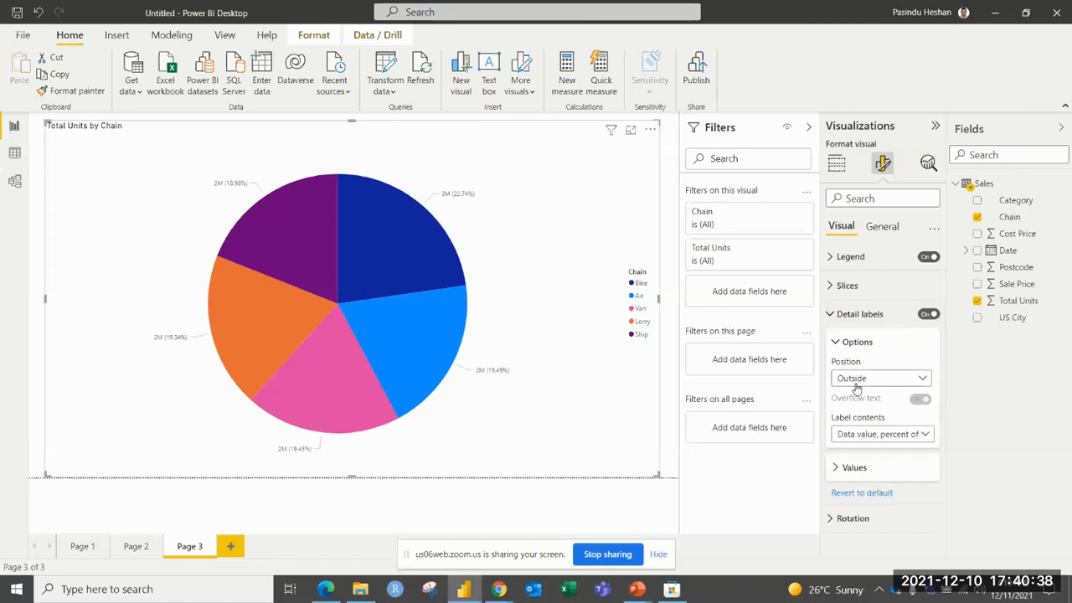
Set the pie chart's label contents to All detail labels and turn off its legend.
click(863, 437)
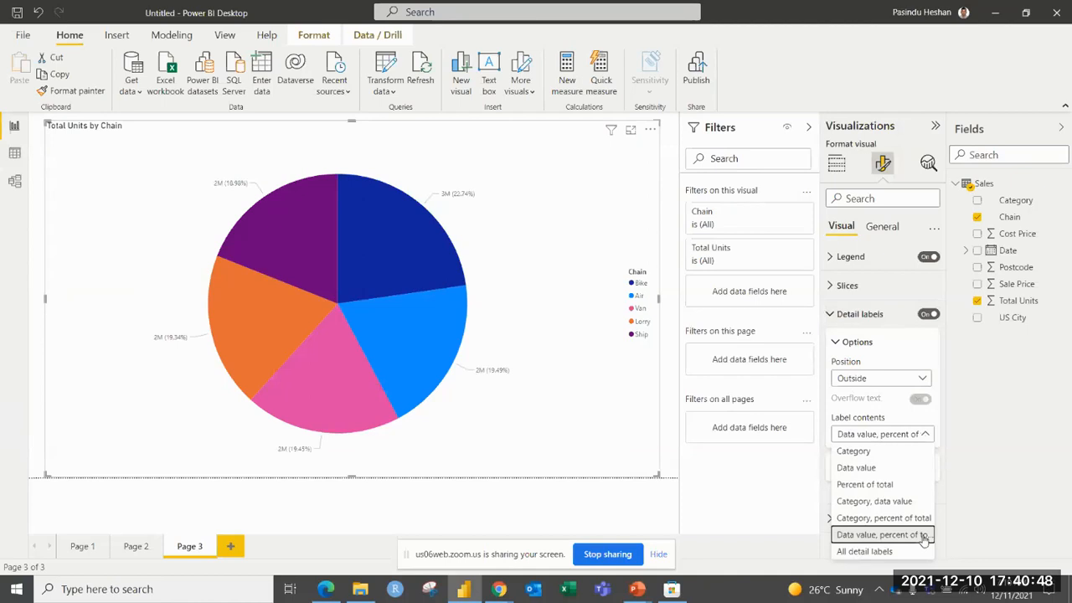
click(877, 554)
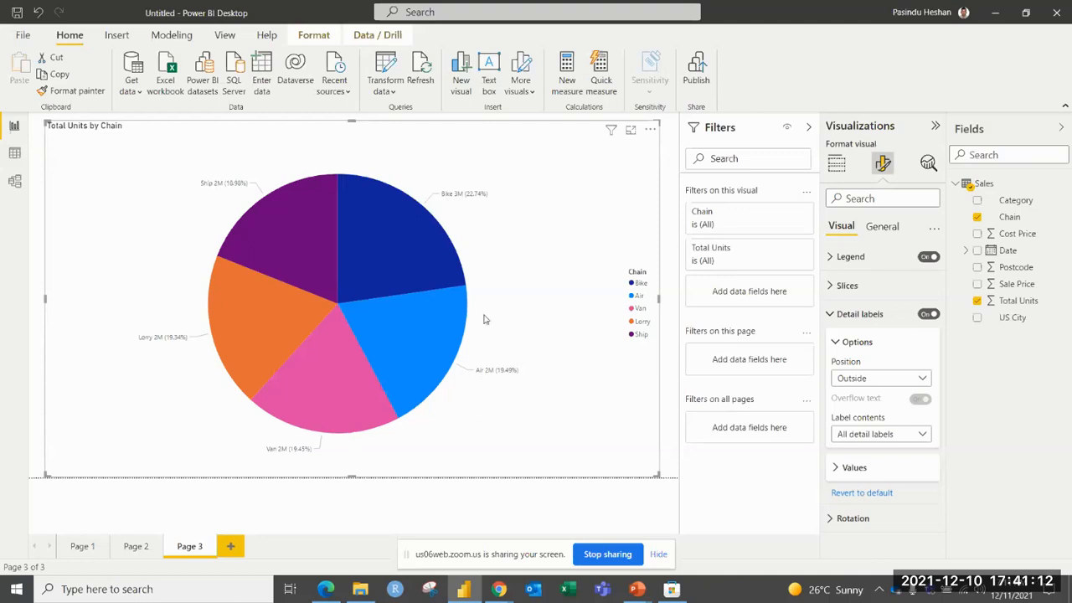
mouse_move(289, 204)
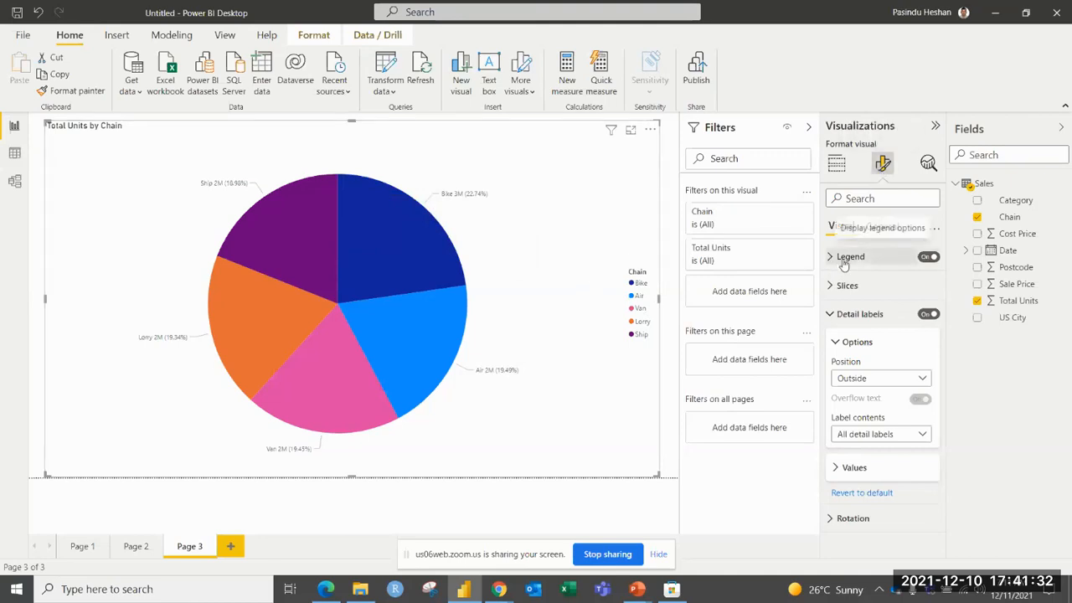
click(924, 260)
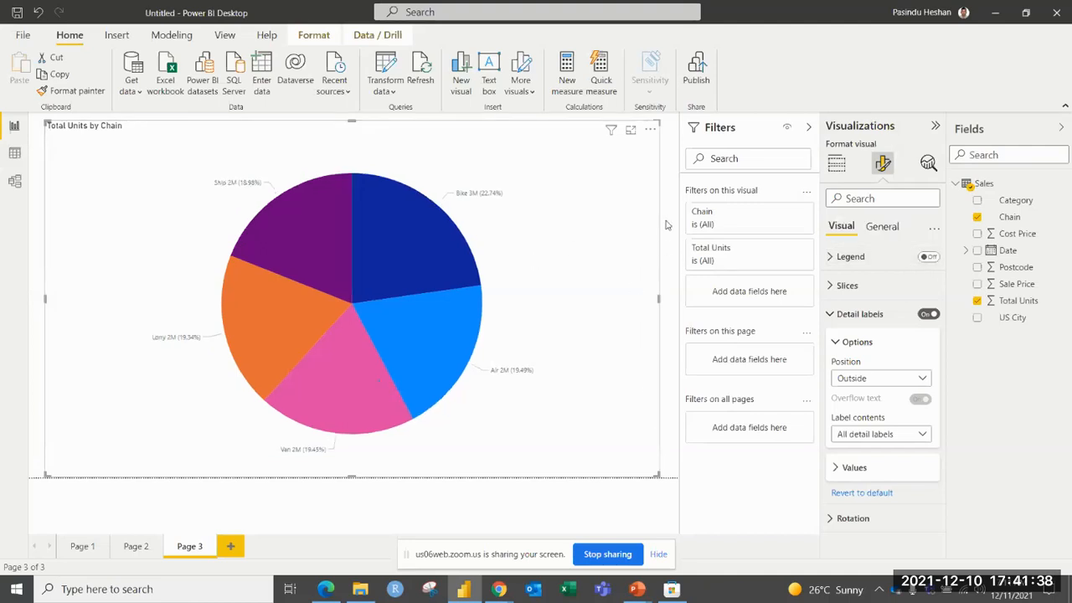
View the pie chart in focus mode, return to the report, and deselect the chart.
click(632, 133)
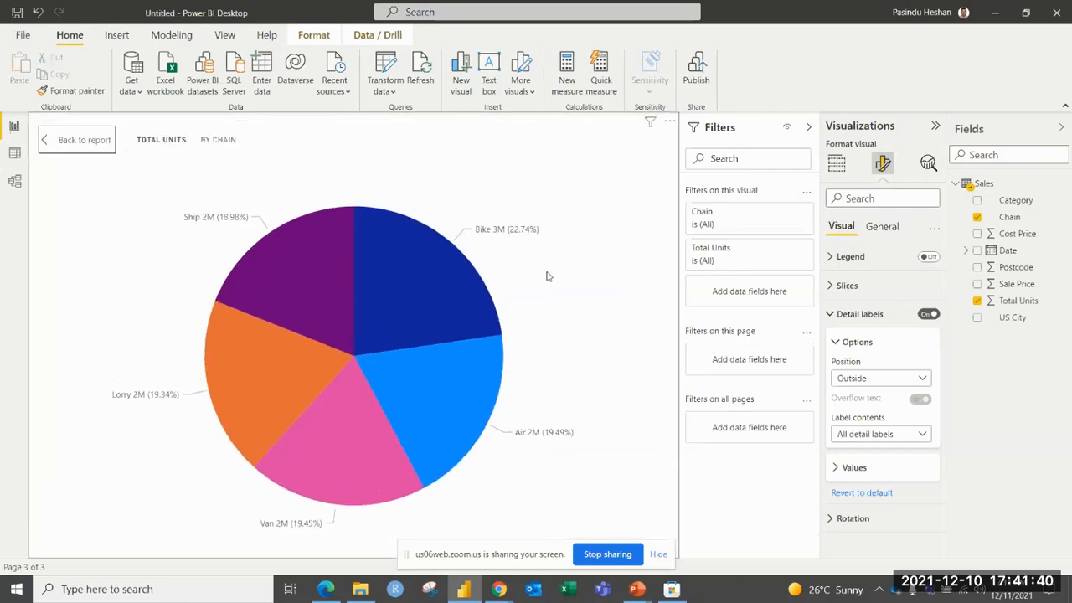
click(84, 149)
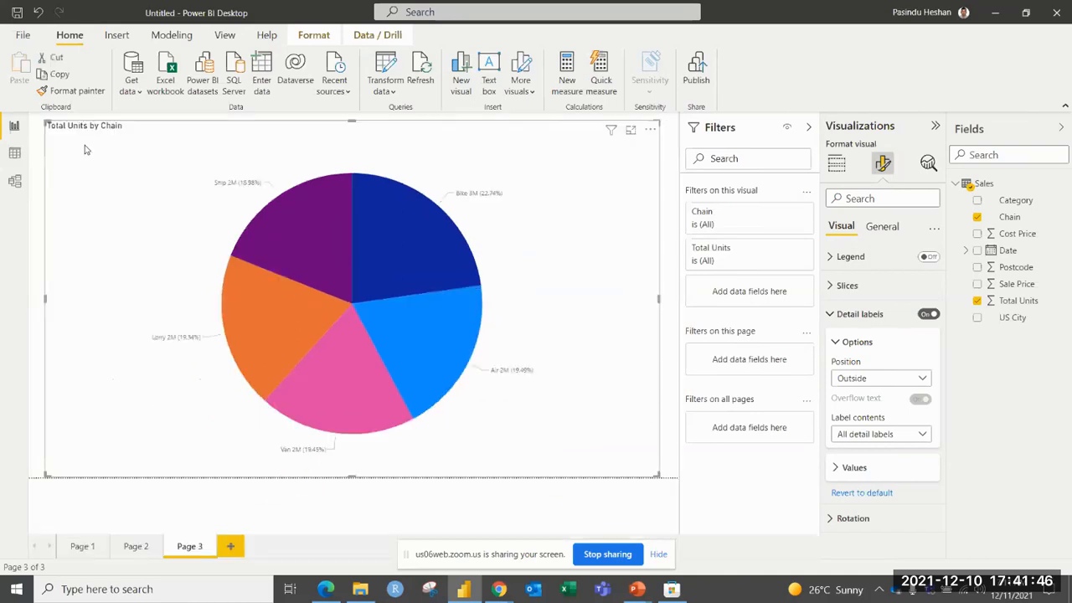
click(553, 483)
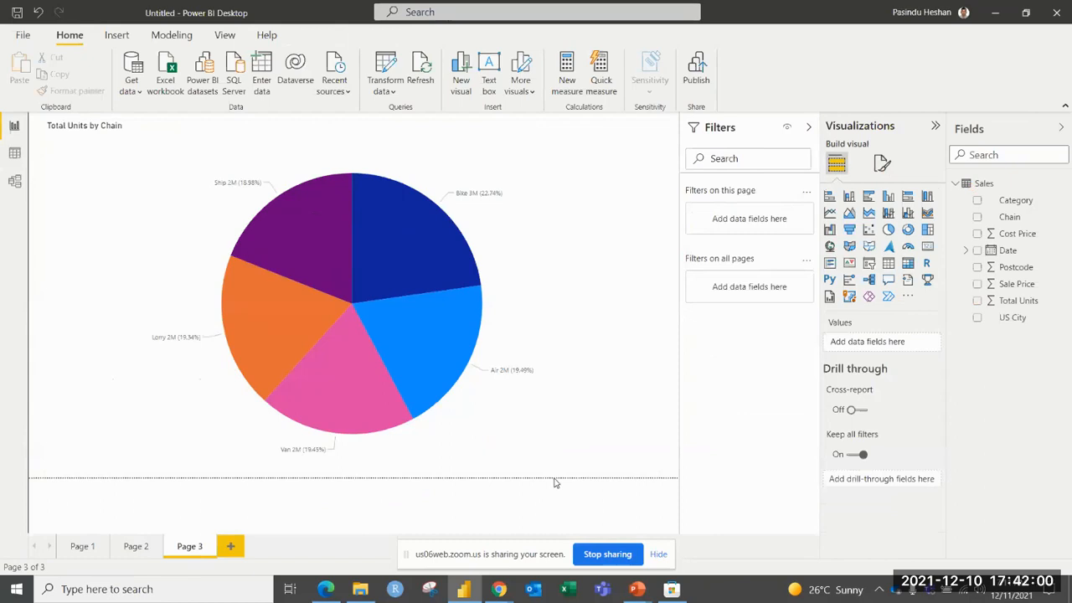
Set the font of the pie chart's detail label values to Segoe UI Bold at 13 pt.
click(516, 307)
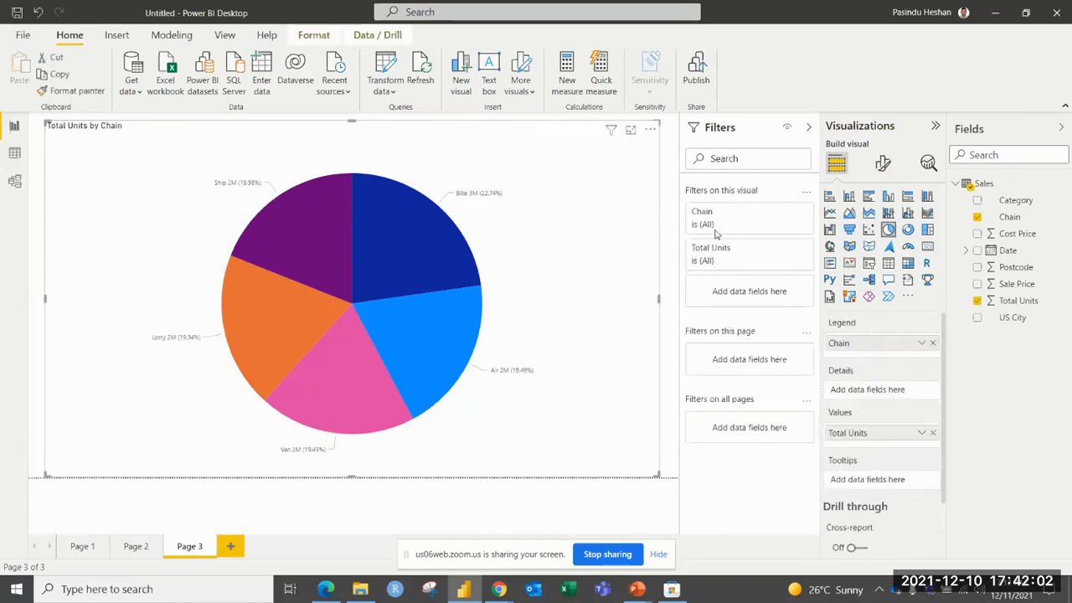
click(883, 164)
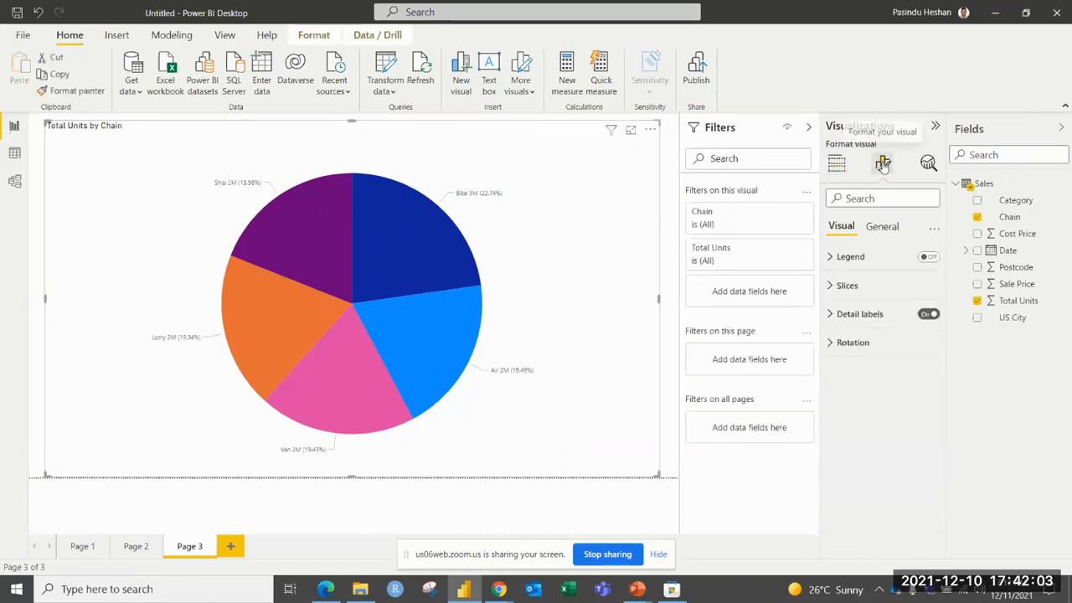
click(874, 315)
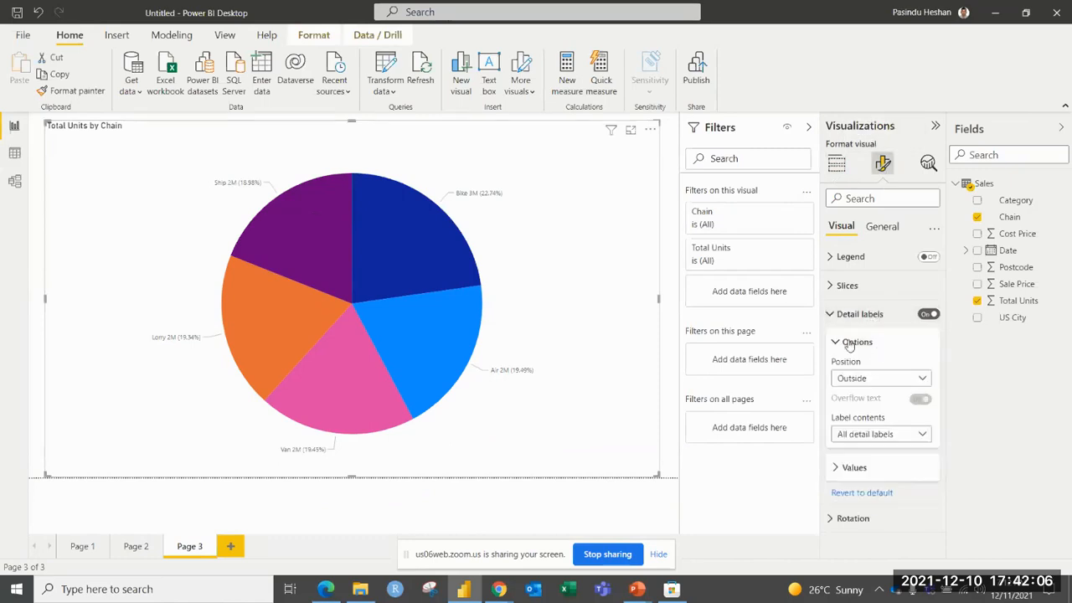
click(849, 343)
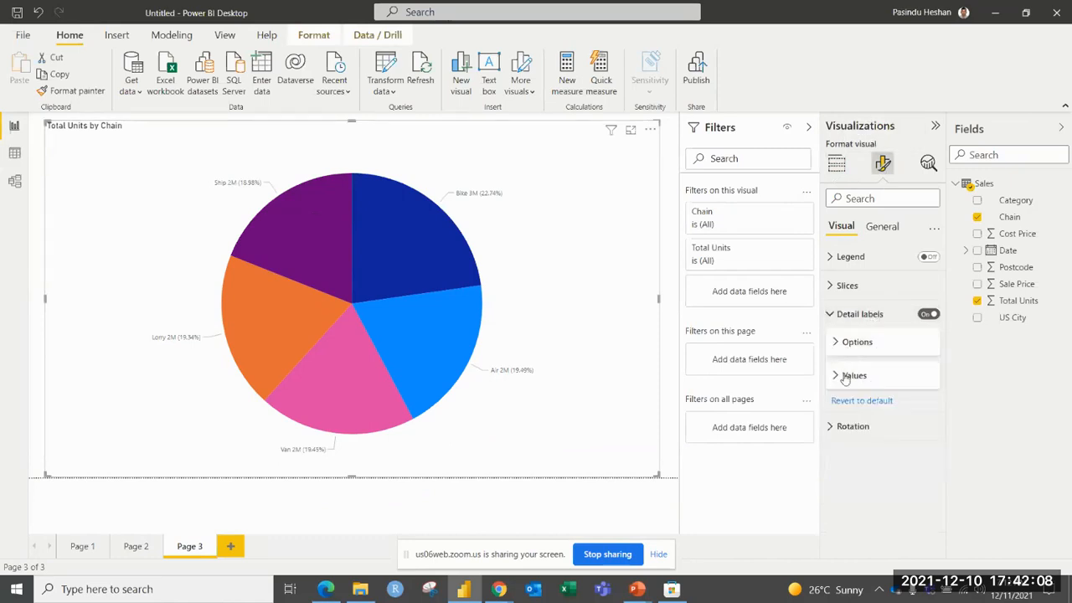
click(844, 377)
scroll(863, 352, down, 3)
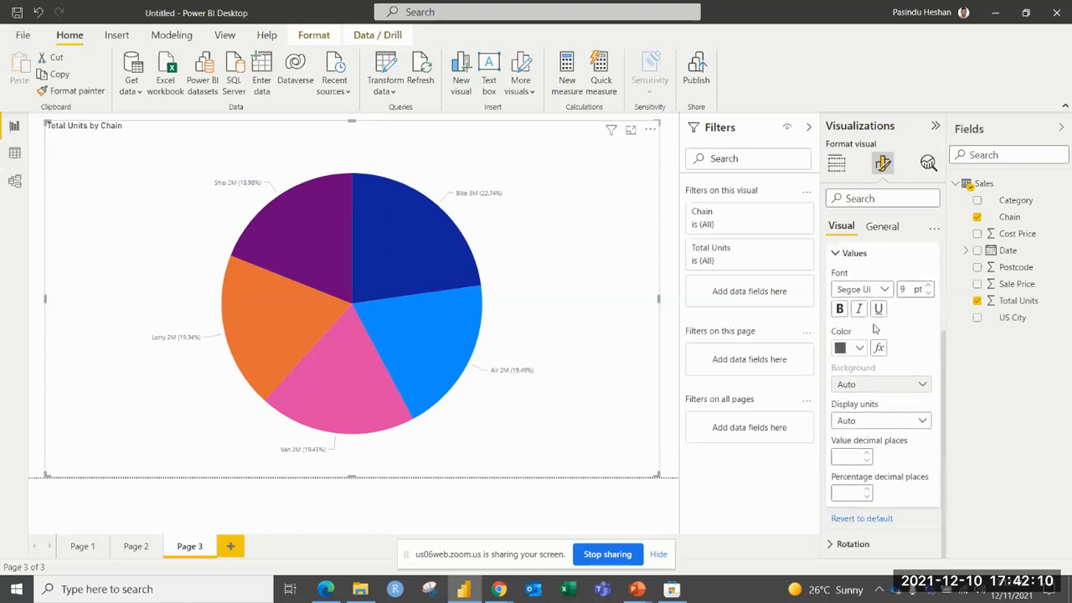
click(886, 290)
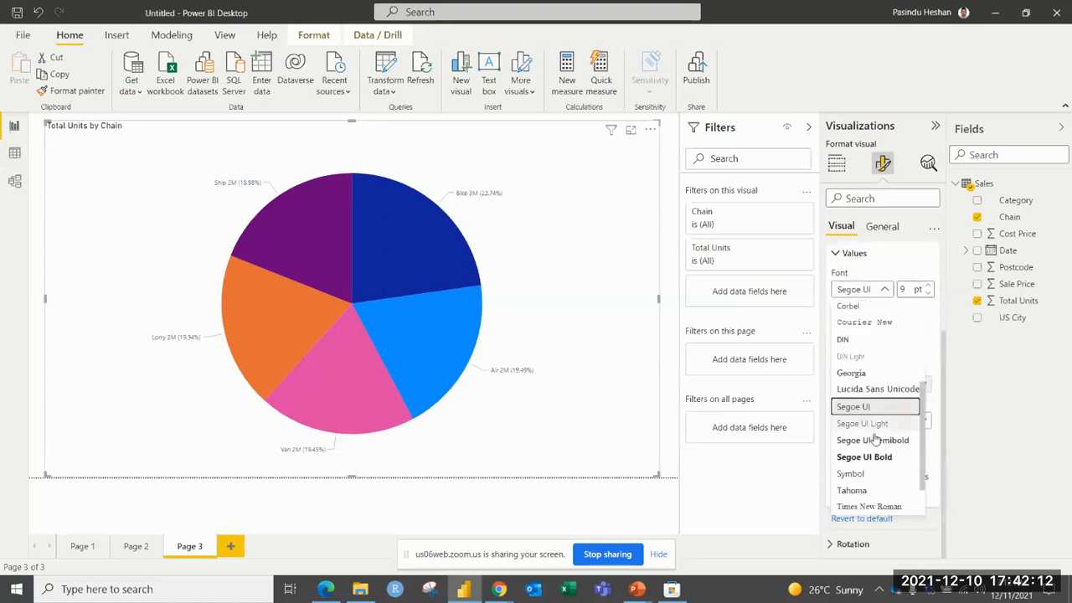
click(865, 457)
click(929, 286)
click(928, 286)
click(929, 285)
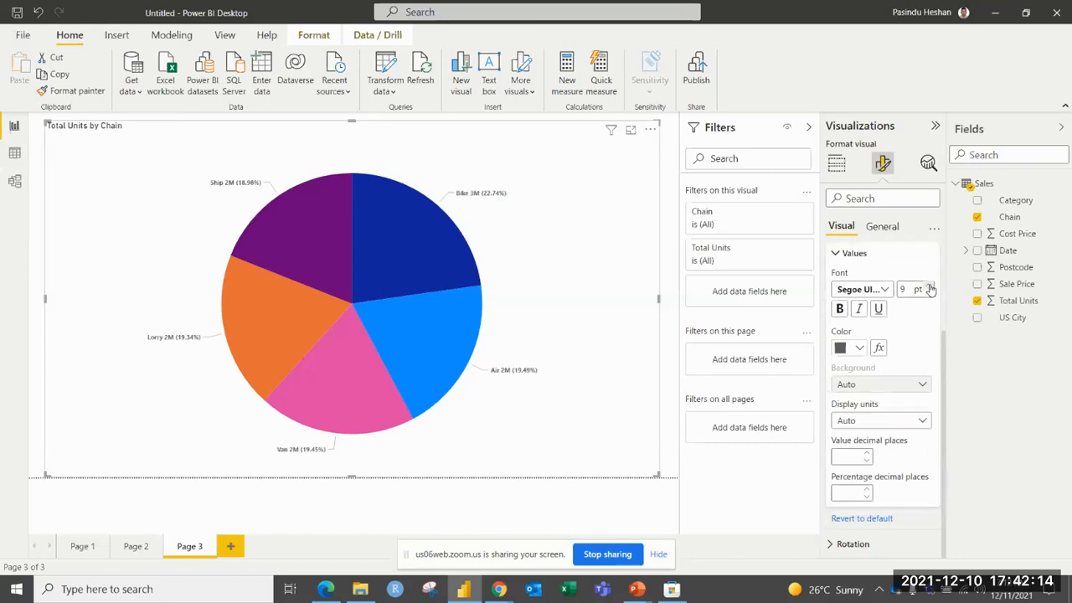
click(930, 286)
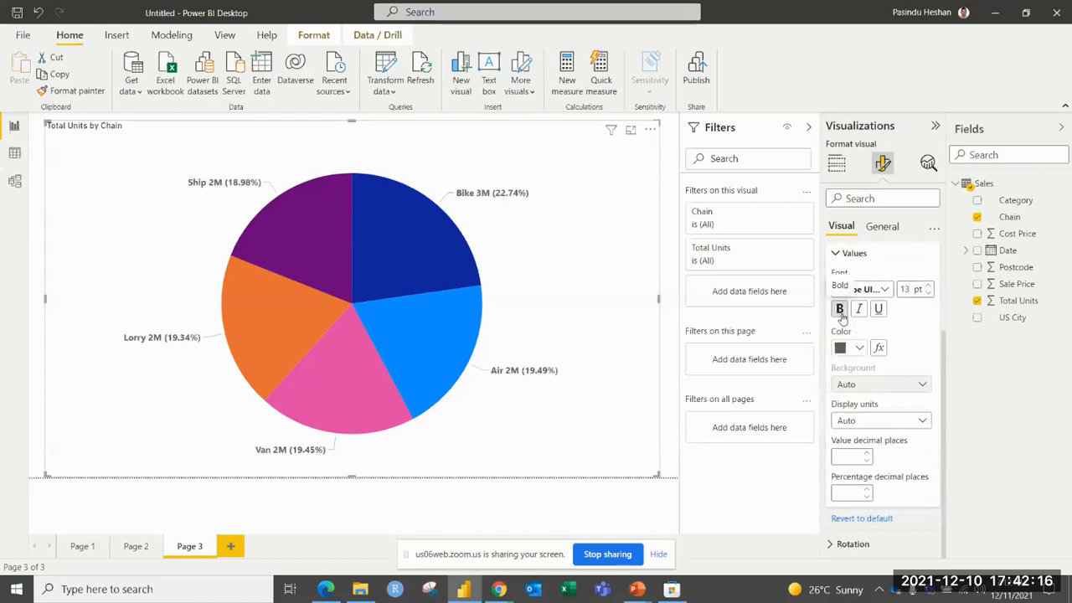
Make the detail label values bold and red, switching italics on and off again as a trial.
click(840, 310)
click(859, 309)
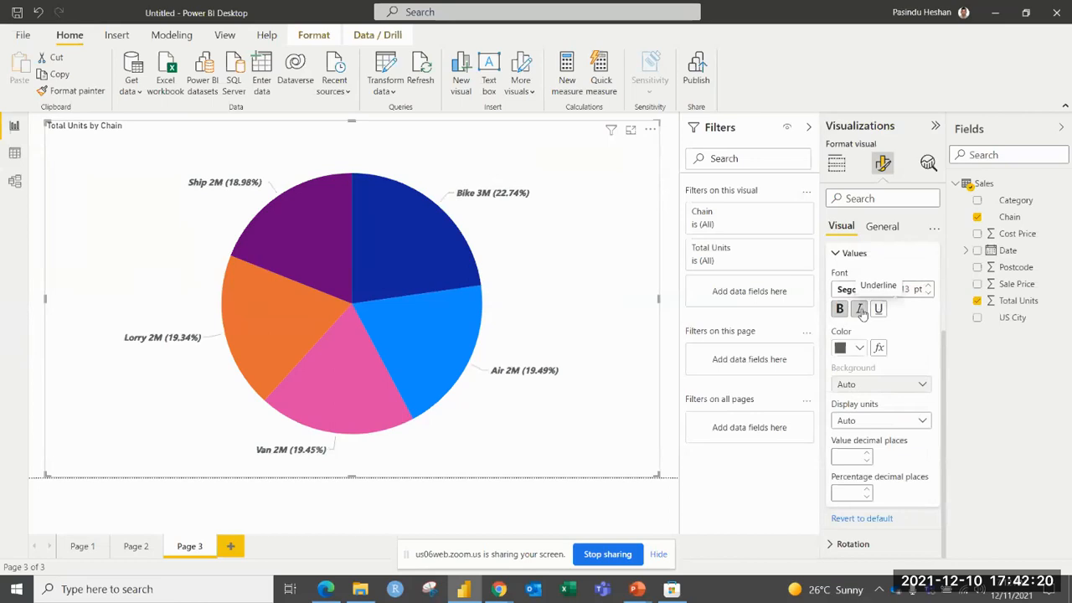
click(840, 309)
click(859, 348)
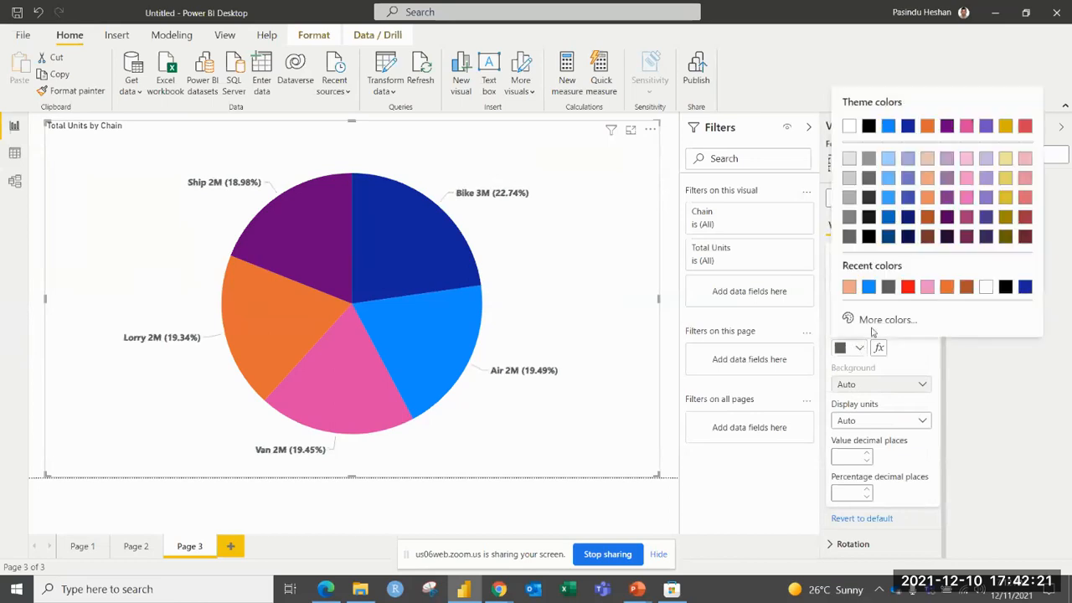
click(904, 293)
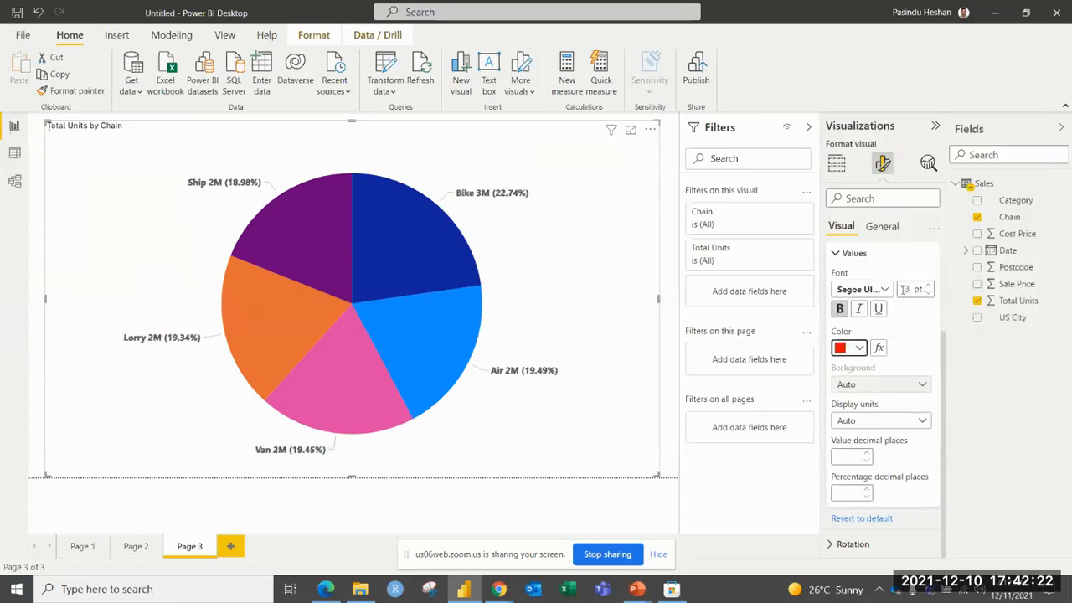
Set the detail labels' display units to Thousands, with 2 value decimal places and 1 percentage decimal place.
click(871, 421)
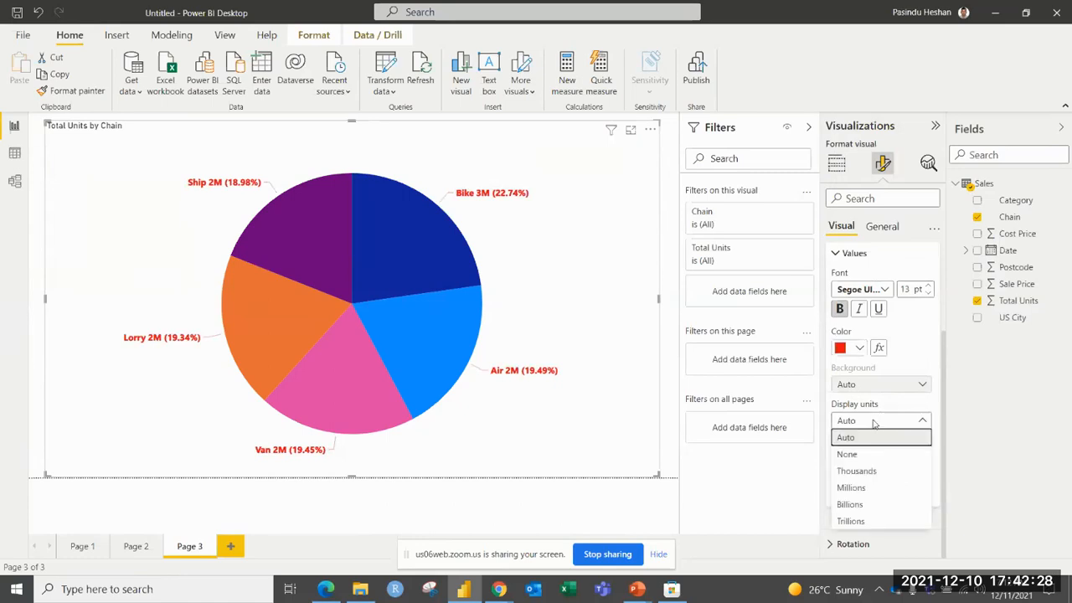
click(862, 473)
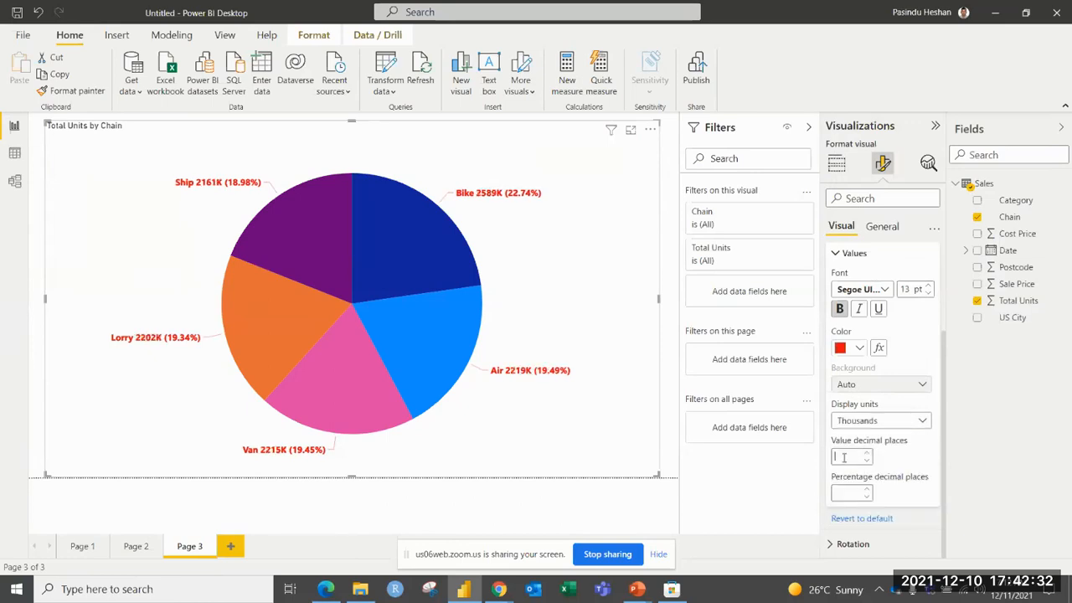
click(867, 457)
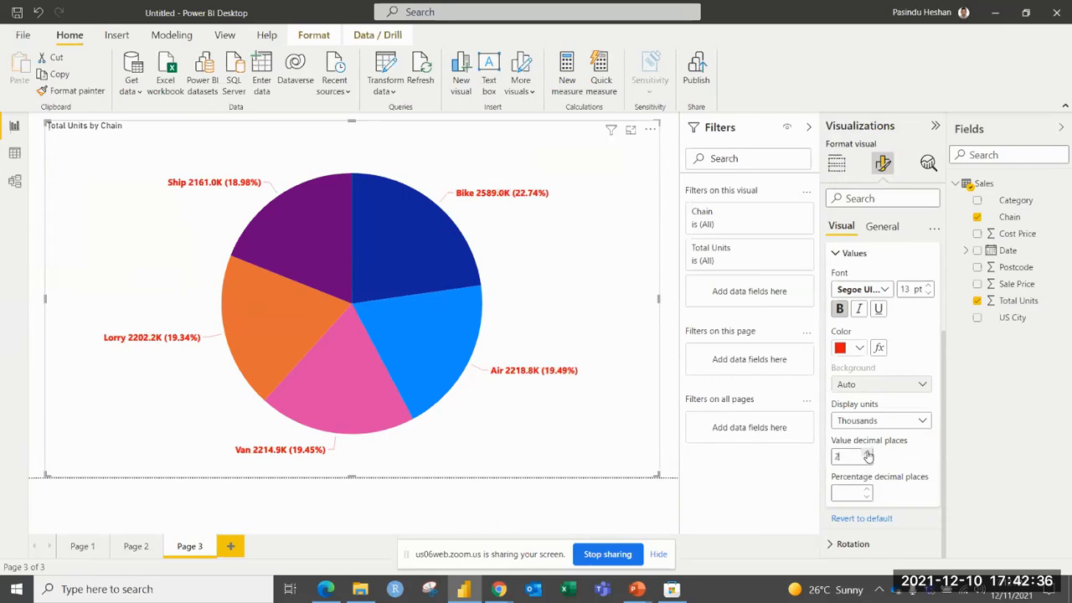
click(867, 455)
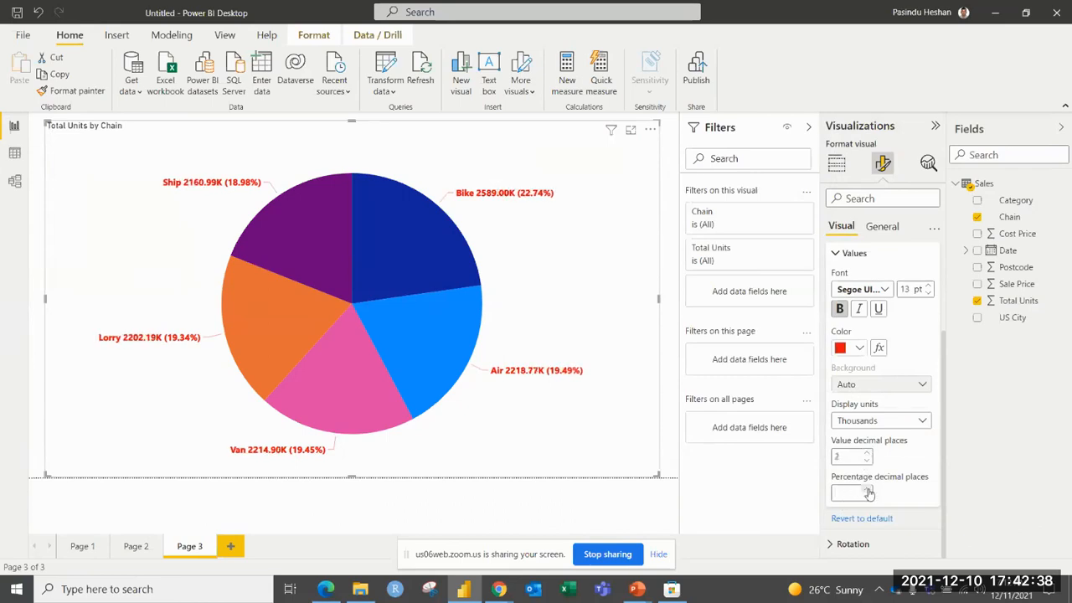
click(868, 498)
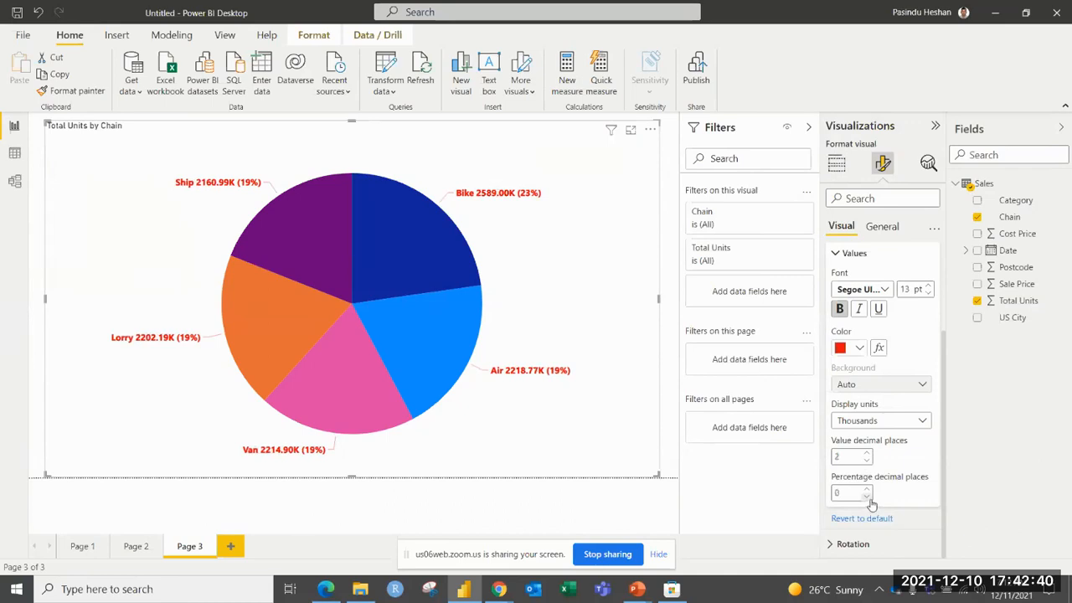
click(868, 490)
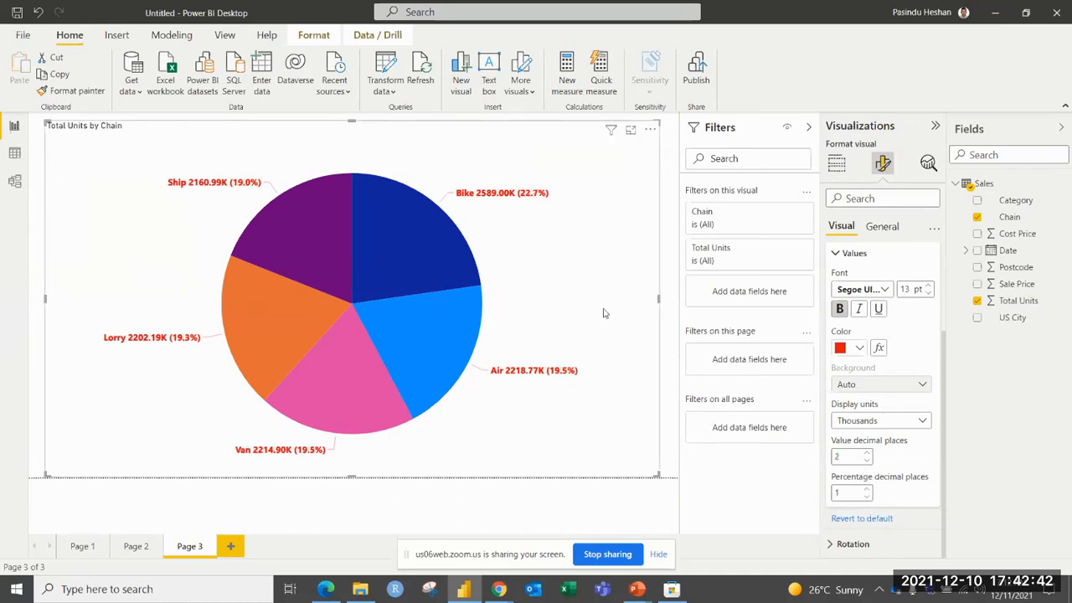
scroll(844, 311, up, 1)
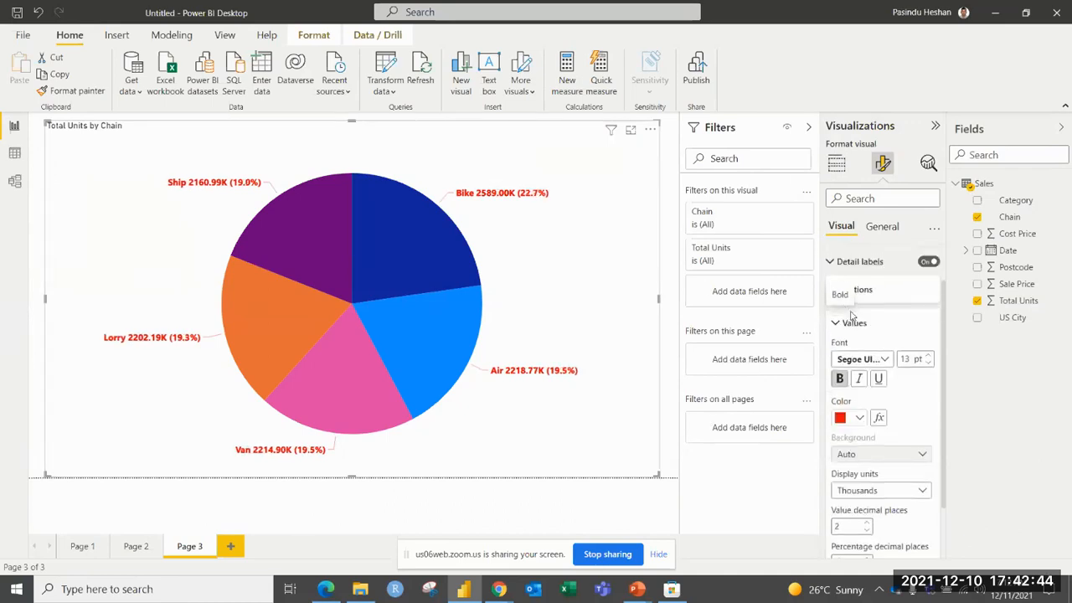
click(838, 326)
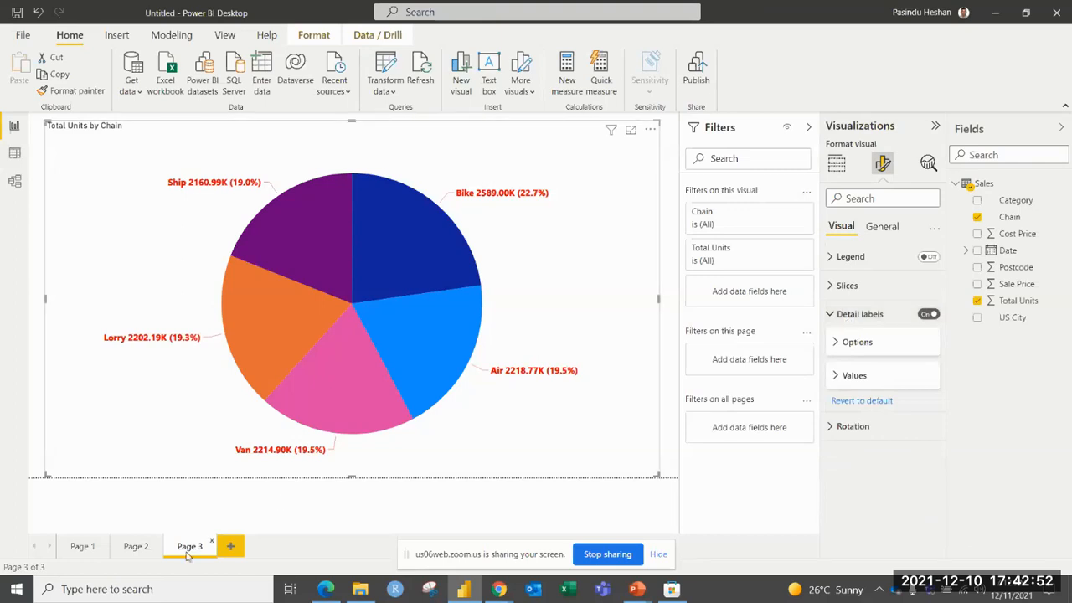
Add a new report page with an empty donut chart, and enlarge the chart on the canvas.
click(235, 546)
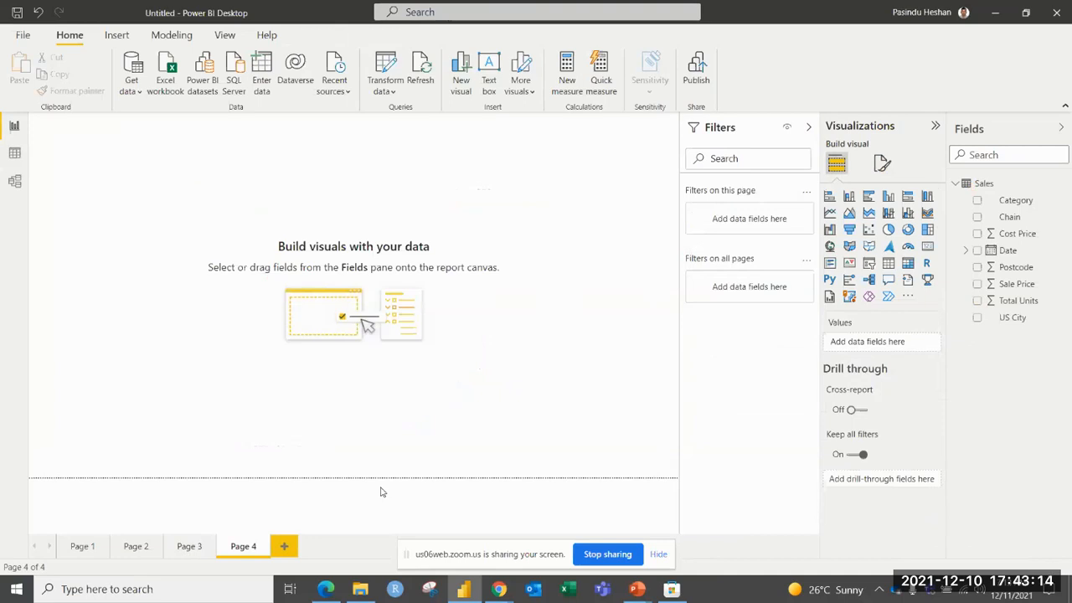
click(908, 230)
drag(179, 255, 576, 432)
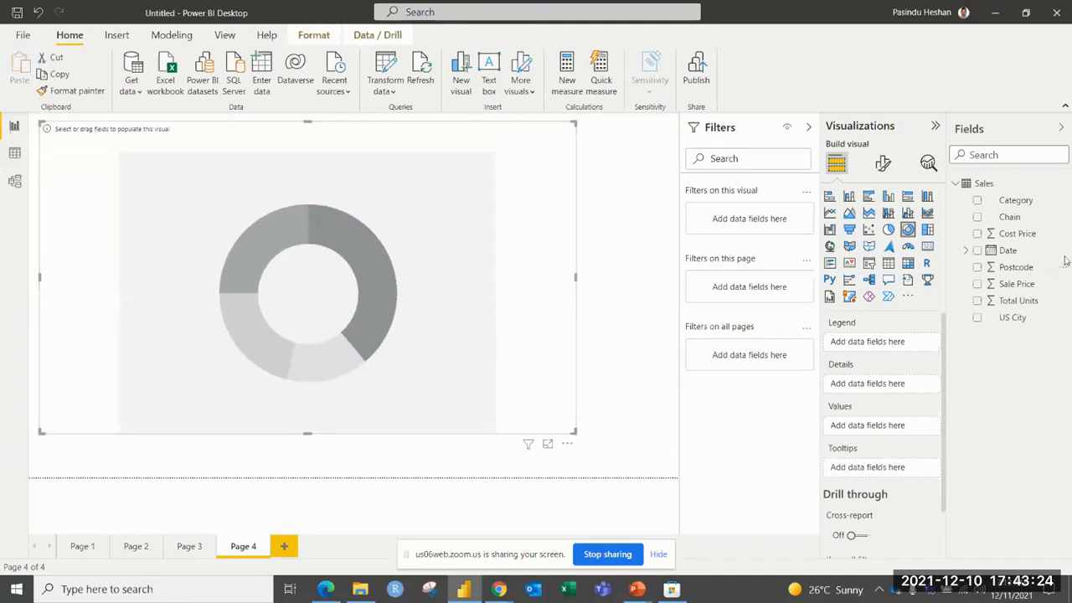
Populate the donut chart with Category as legend and Total Units as values, and turn the legend display off.
drag(1010, 207, 884, 348)
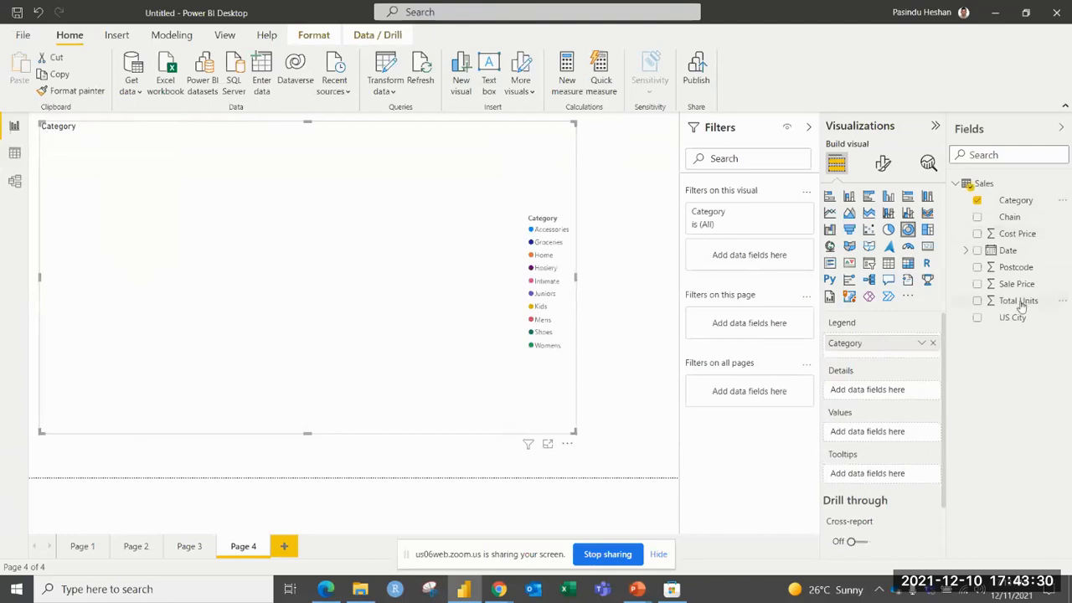
drag(1020, 306, 895, 433)
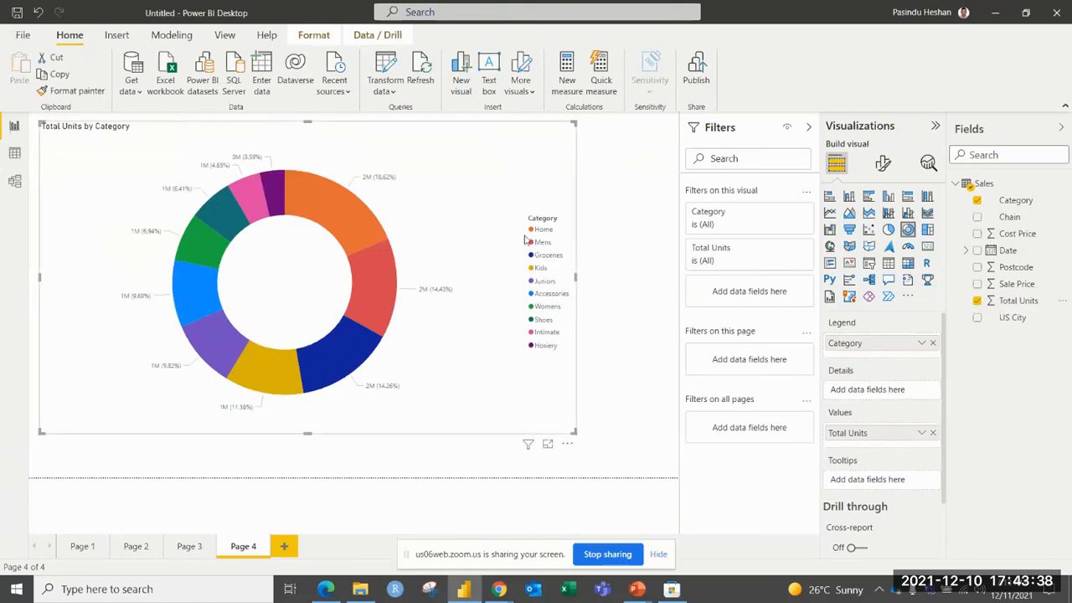
click(883, 163)
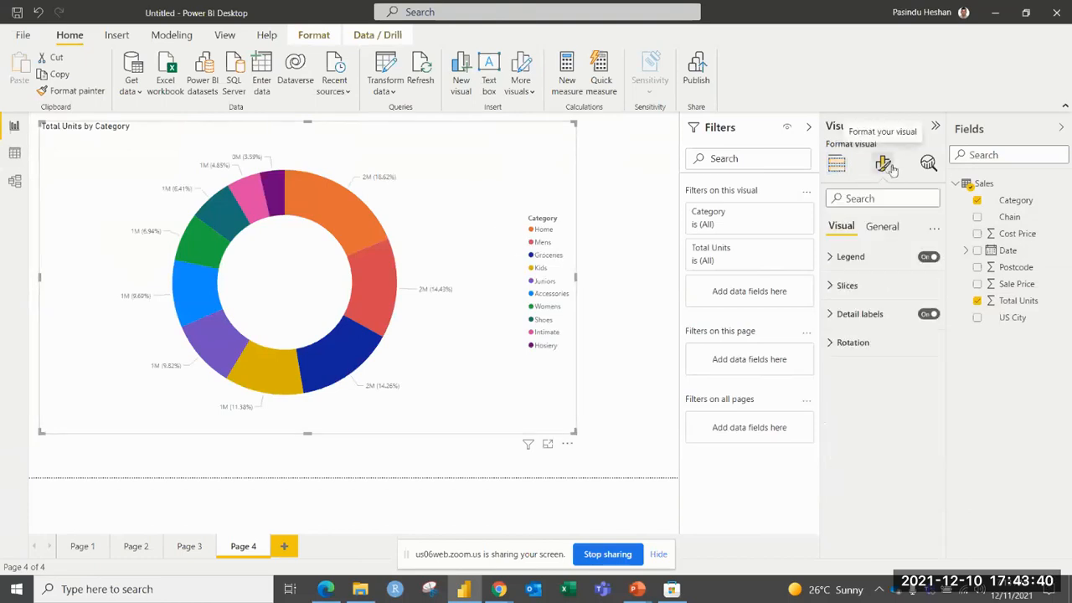
click(930, 257)
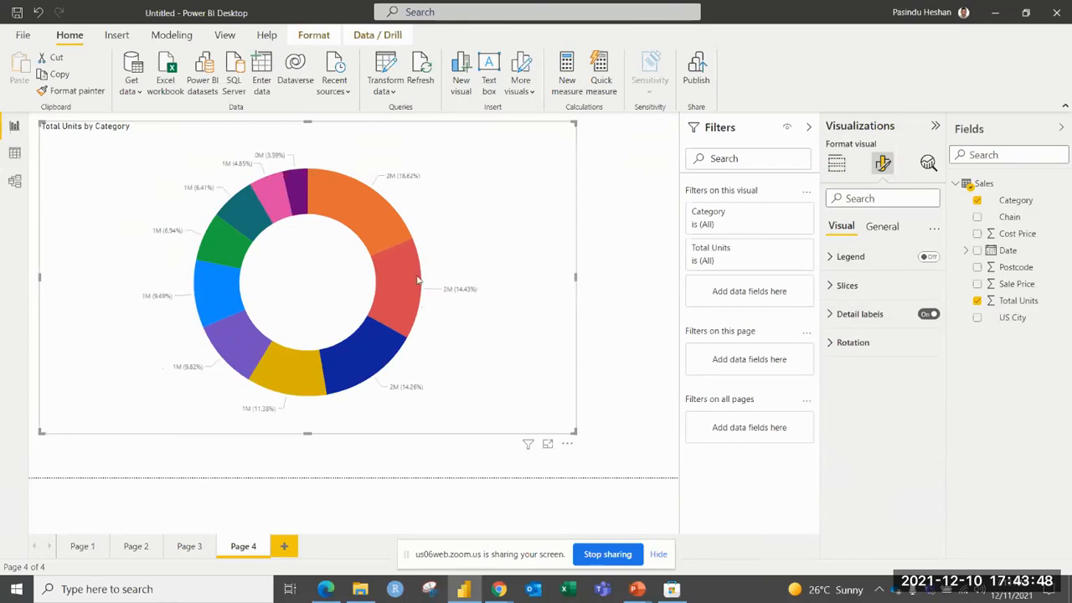
Set the donut chart's label contents to All detail labels, and enlarge the chart on the canvas.
click(855, 314)
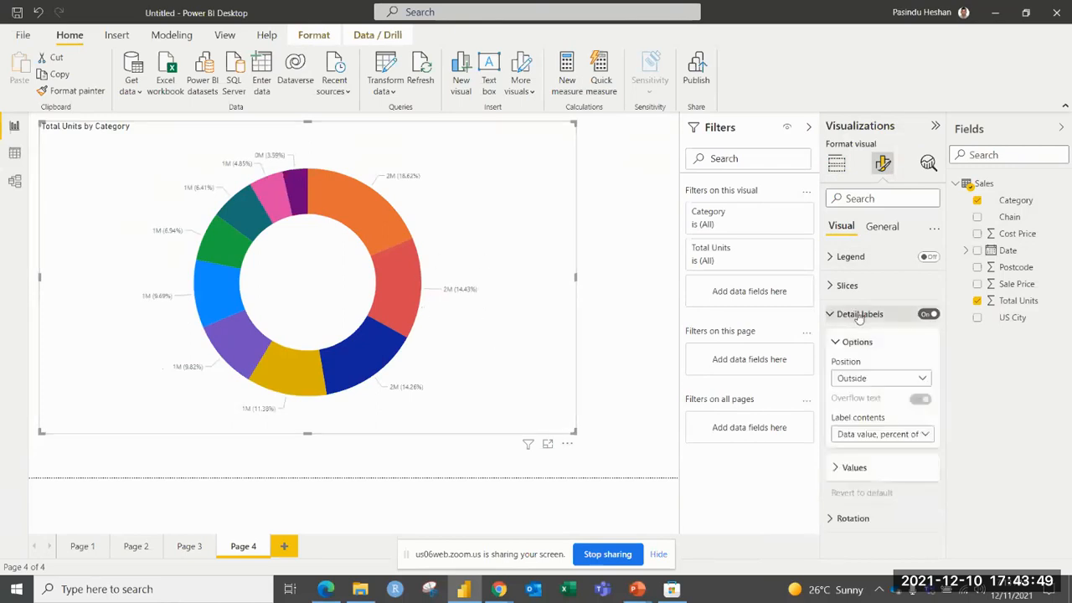
click(869, 435)
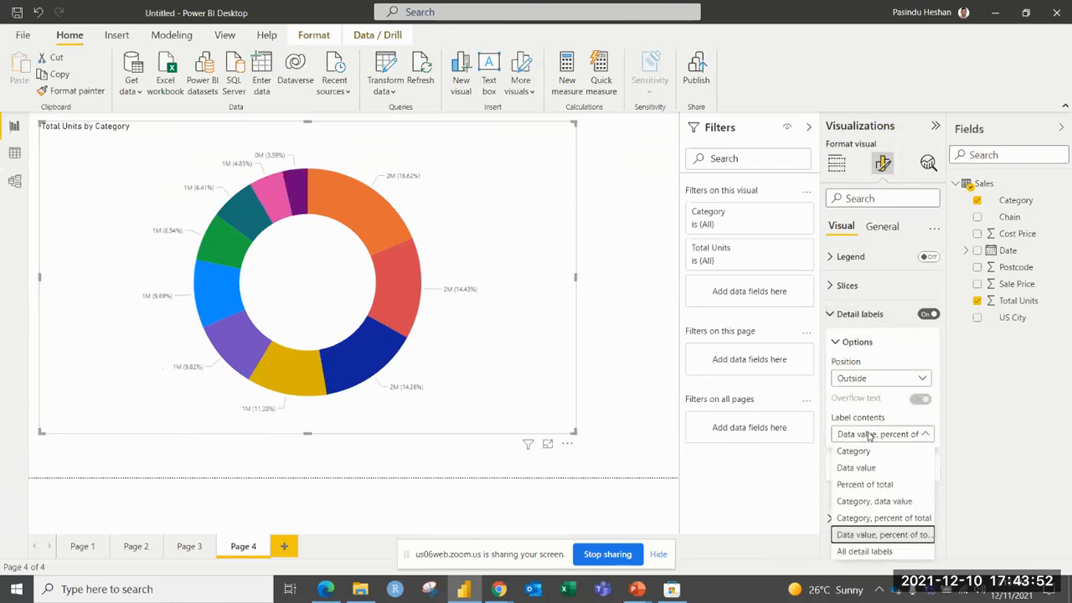
click(866, 552)
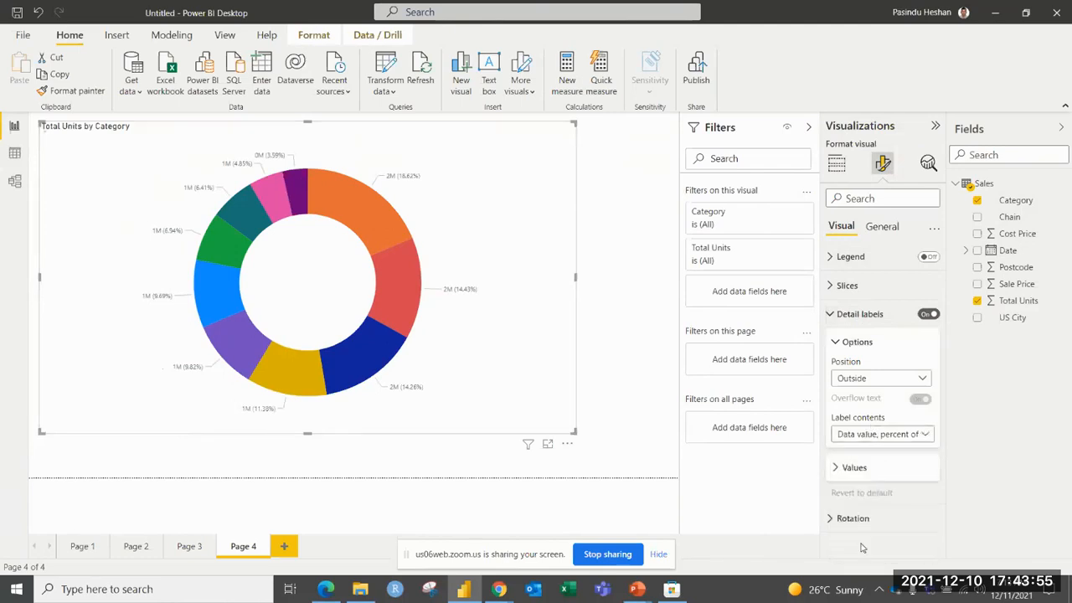
click(634, 302)
click(514, 343)
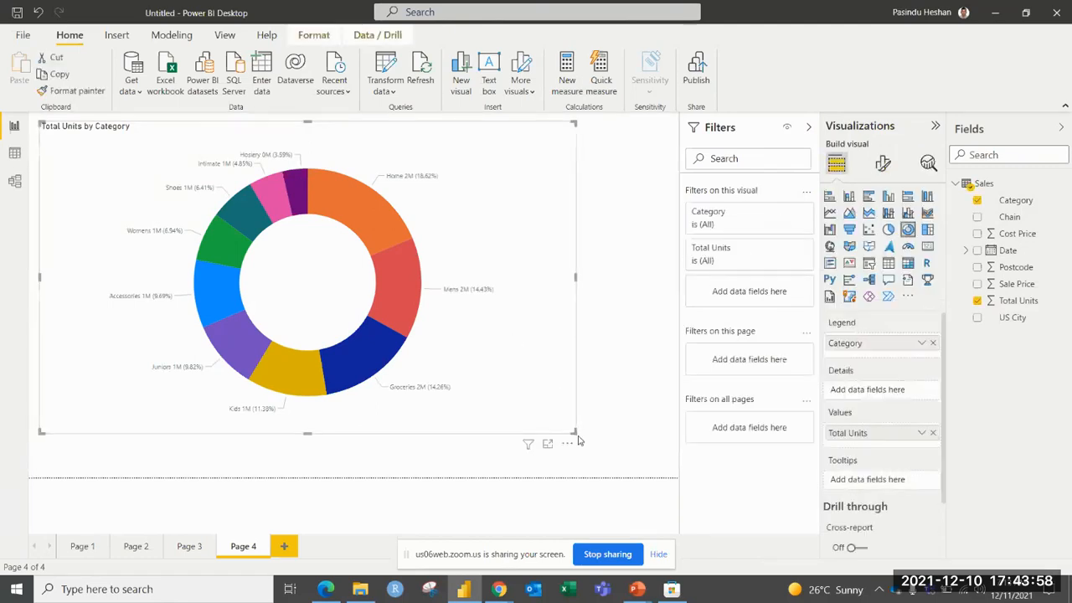
drag(576, 432, 649, 453)
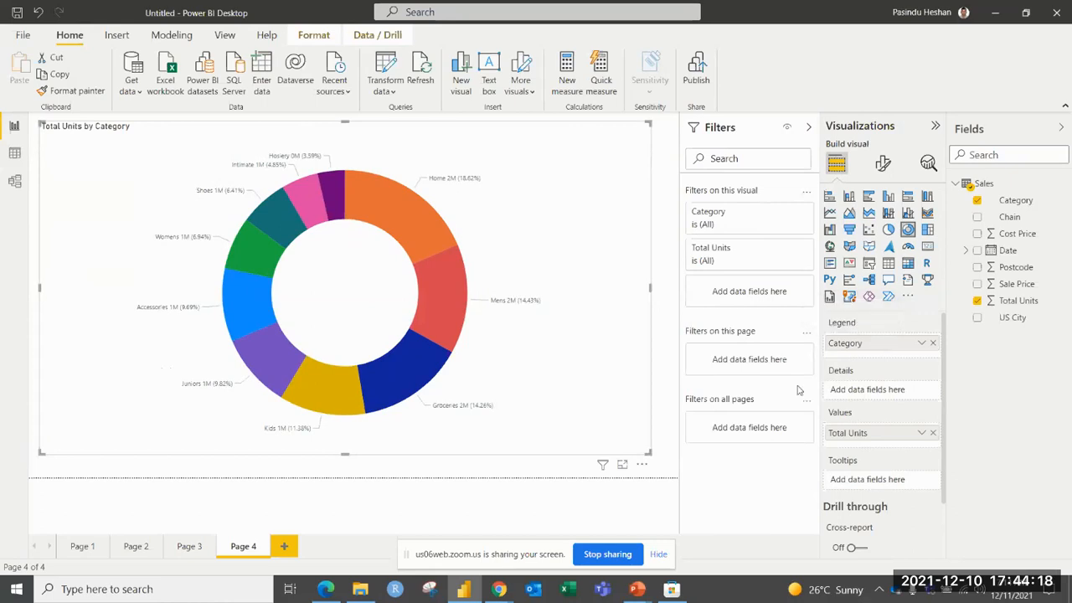
Build a large funnel chart on a new report page, with Category as group and Total Units as values.
click(285, 546)
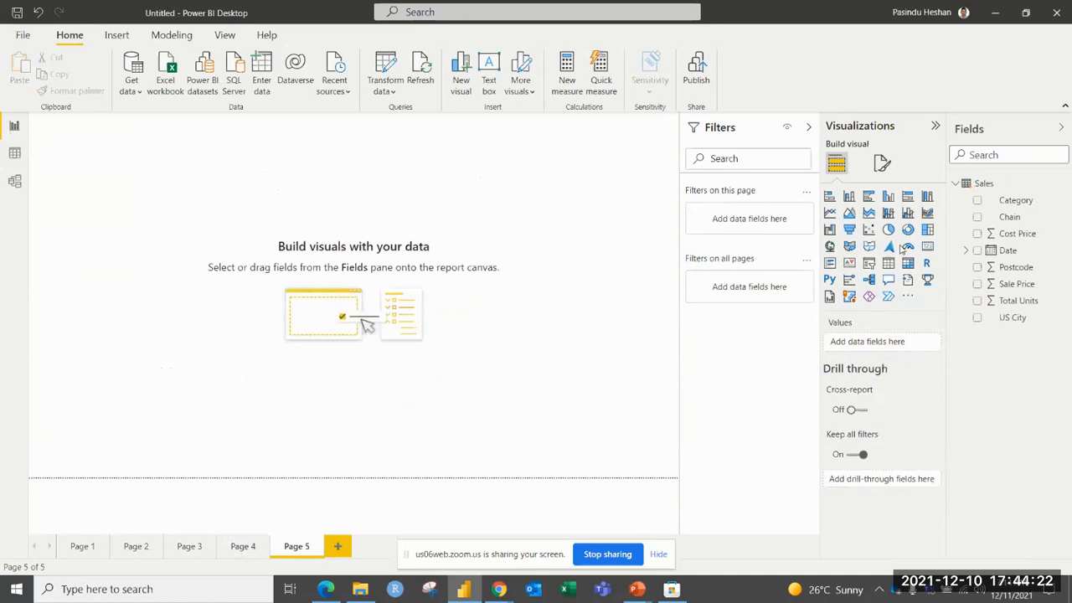
click(849, 231)
drag(175, 250, 624, 463)
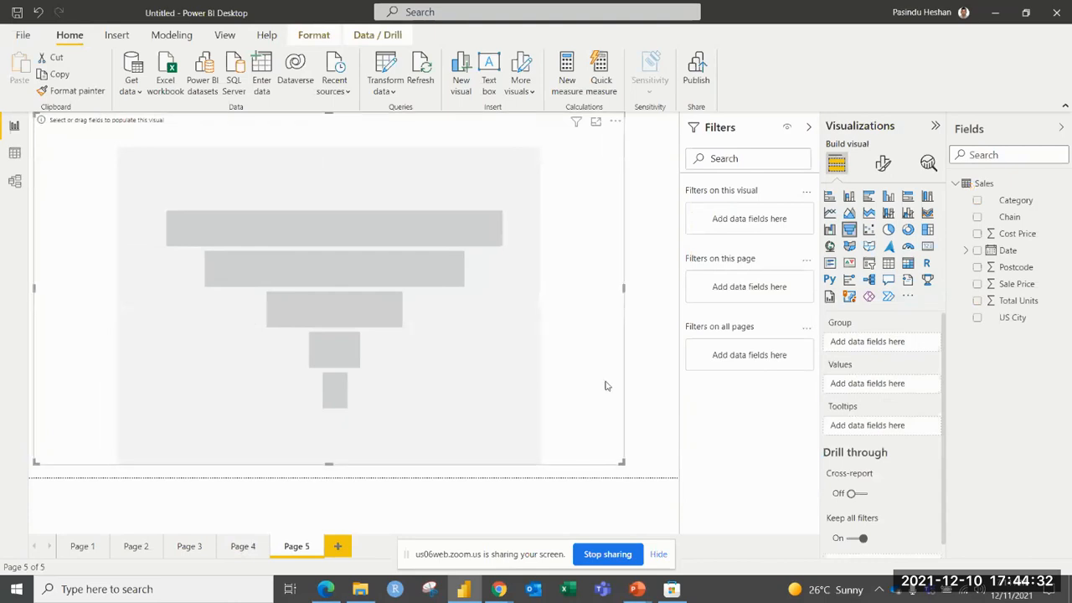
drag(1018, 203, 871, 342)
drag(1004, 301, 862, 394)
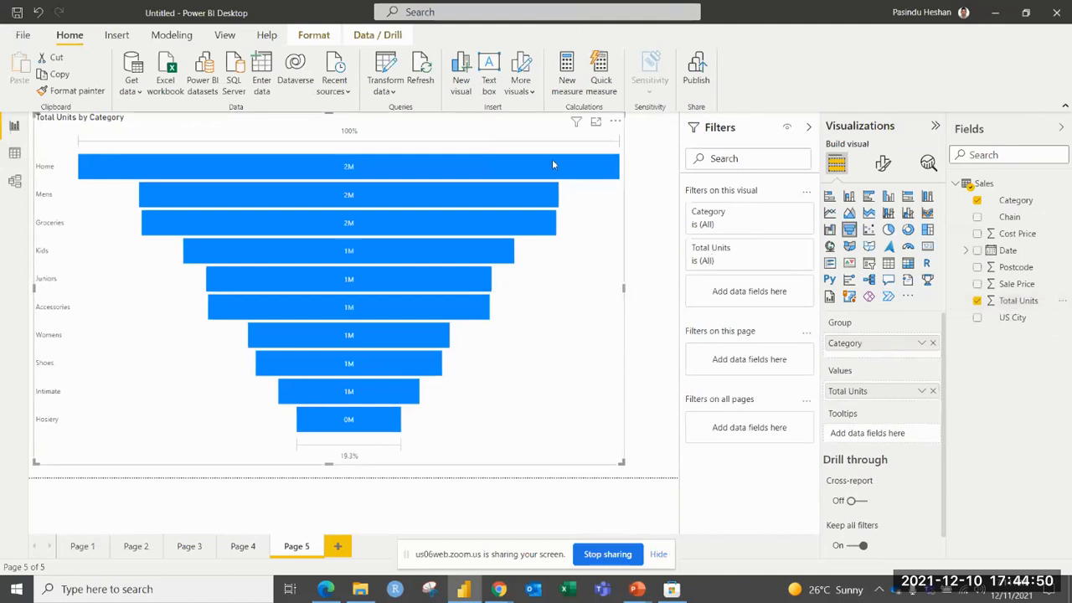
mouse_move(552, 163)
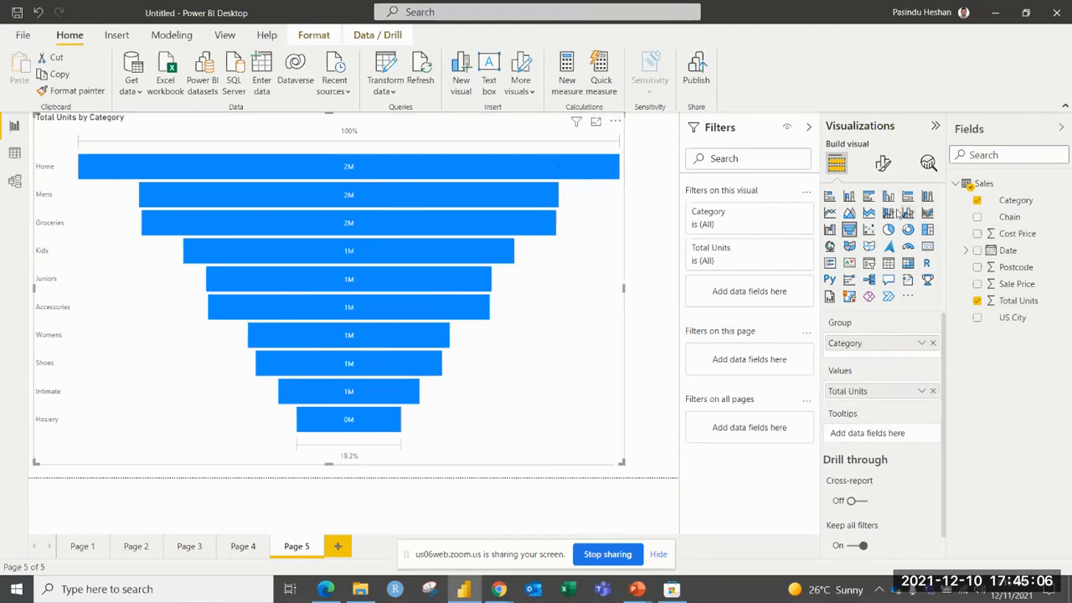
Set the default colour of the funnel chart's bars to a custom bright green.
click(880, 166)
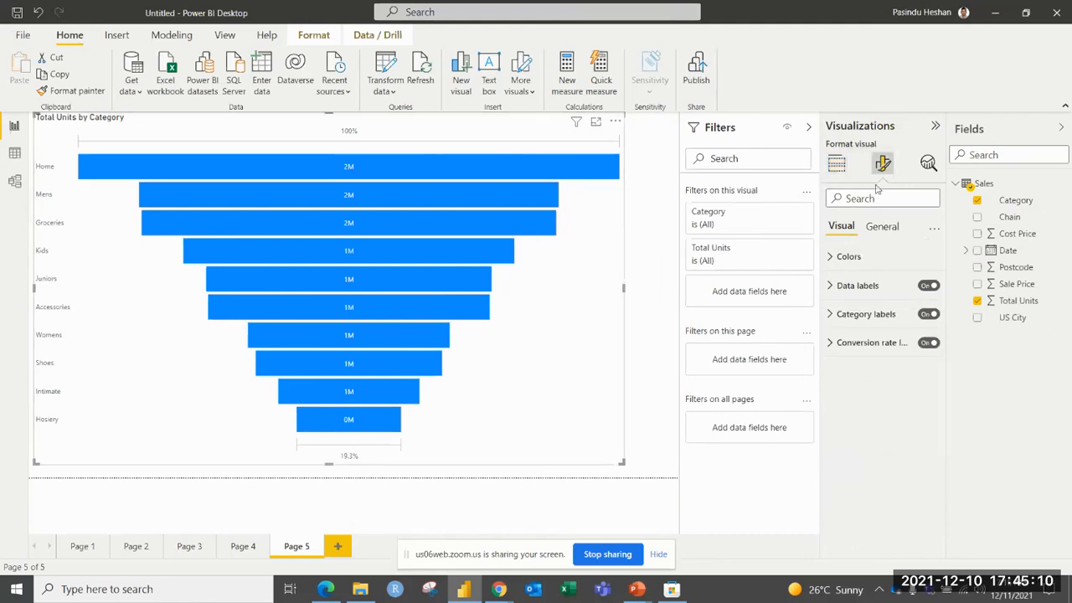
click(860, 262)
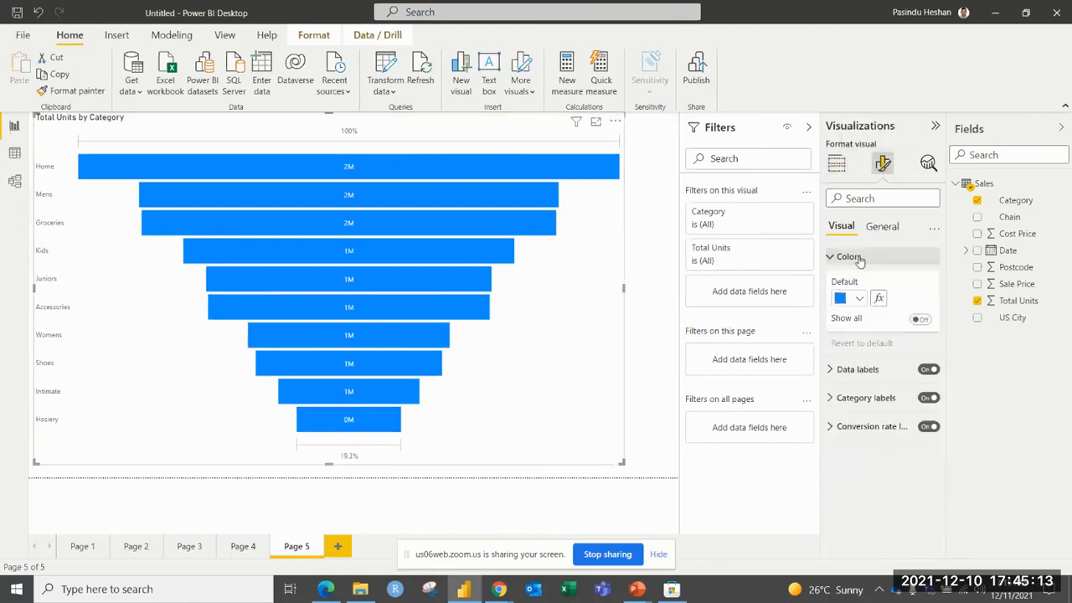
click(860, 300)
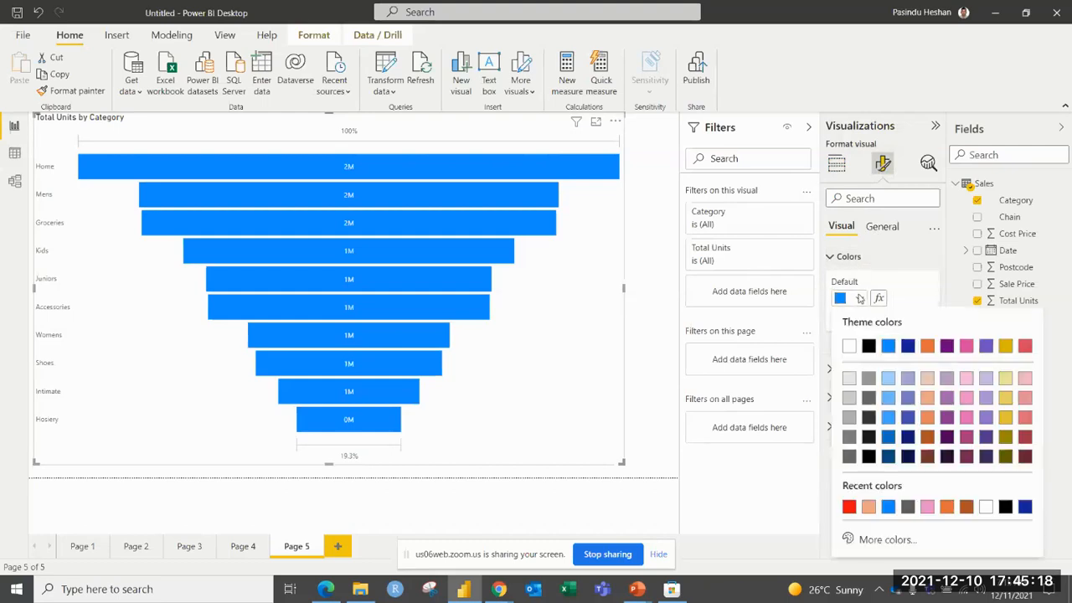
click(879, 540)
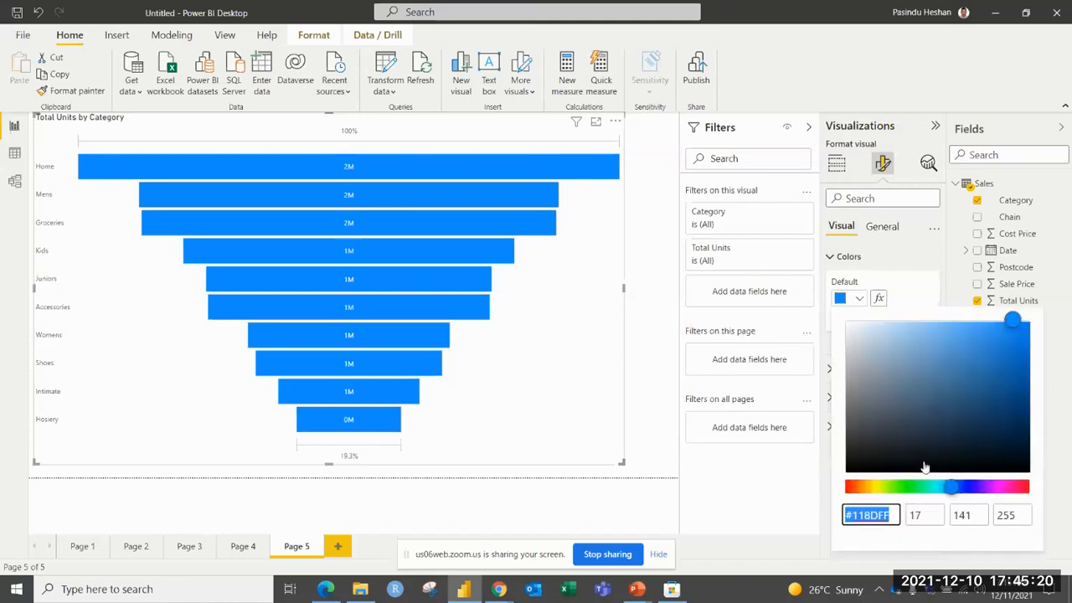
click(908, 490)
click(1021, 331)
click(1018, 329)
click(898, 264)
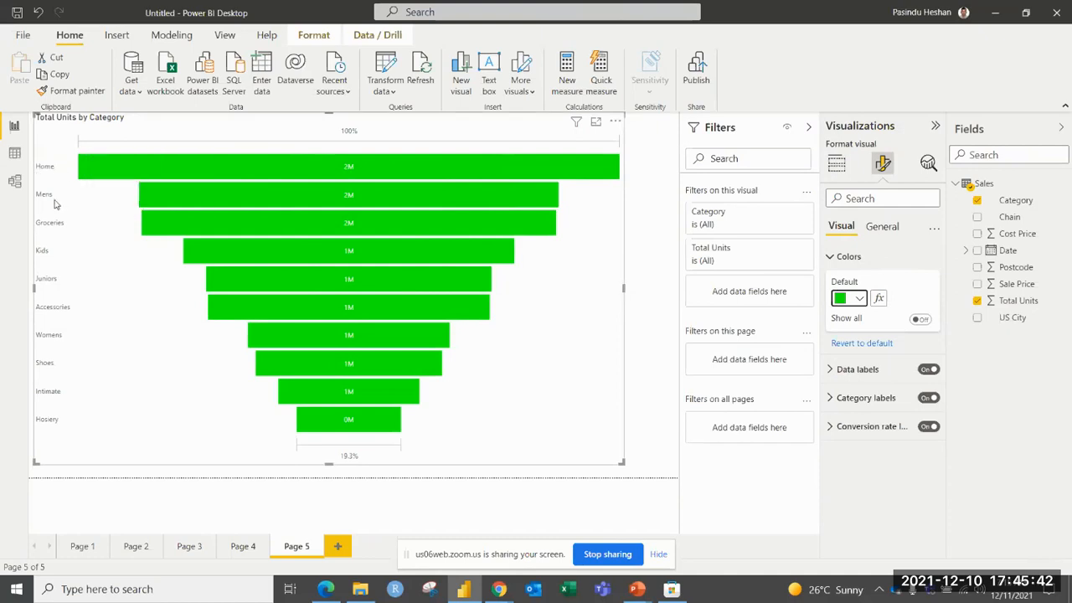
Show the individual colour settings for all funnel categories, and colour the Home bar red and the Mens bar blue.
mouse_move(149, 199)
mouse_move(142, 236)
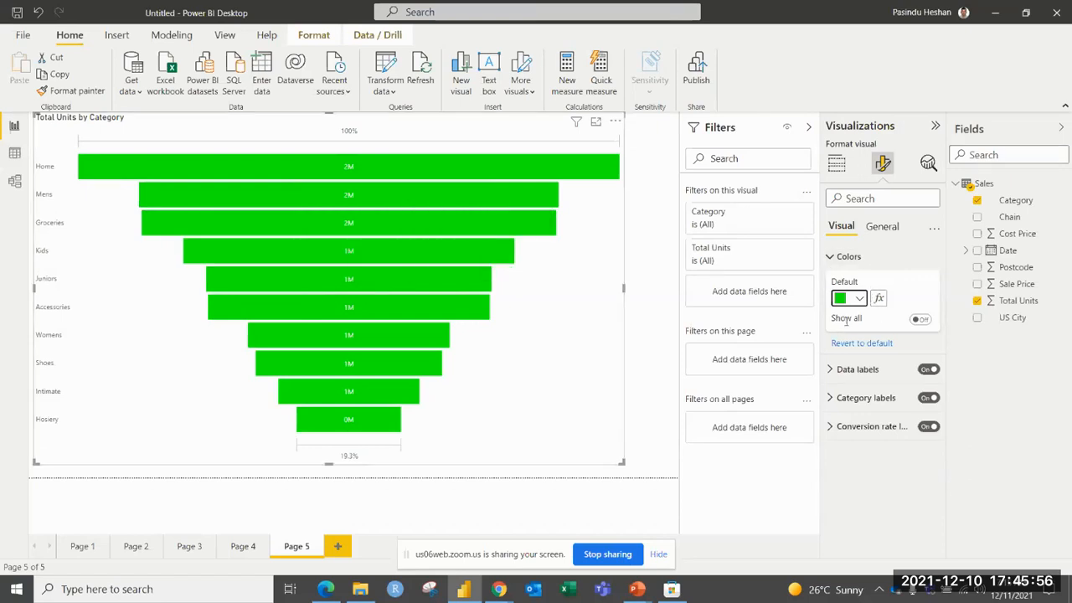
click(919, 319)
scroll(921, 321, down, 2)
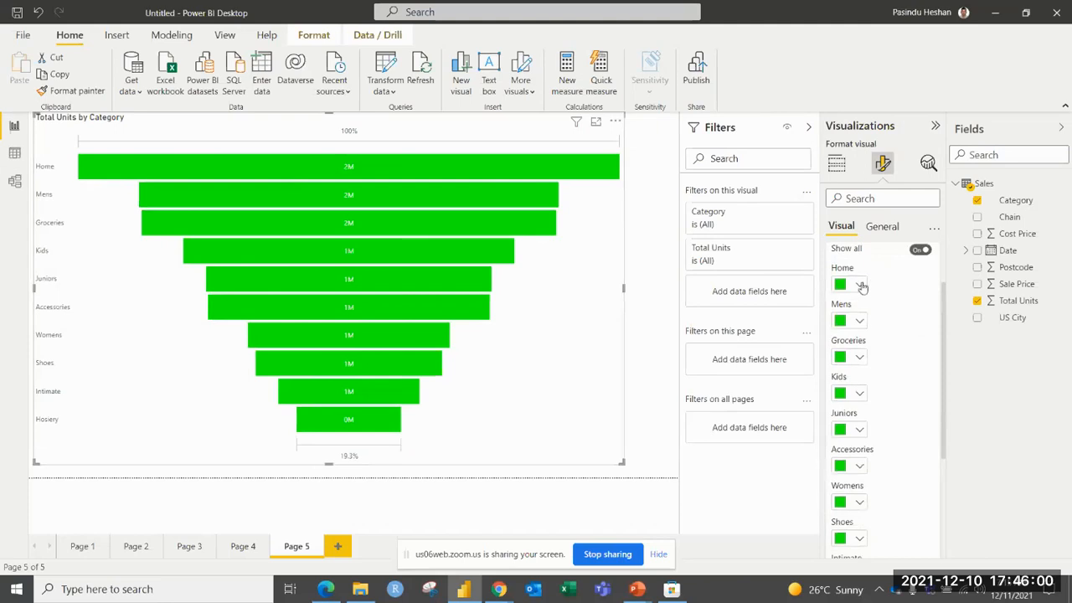
click(861, 286)
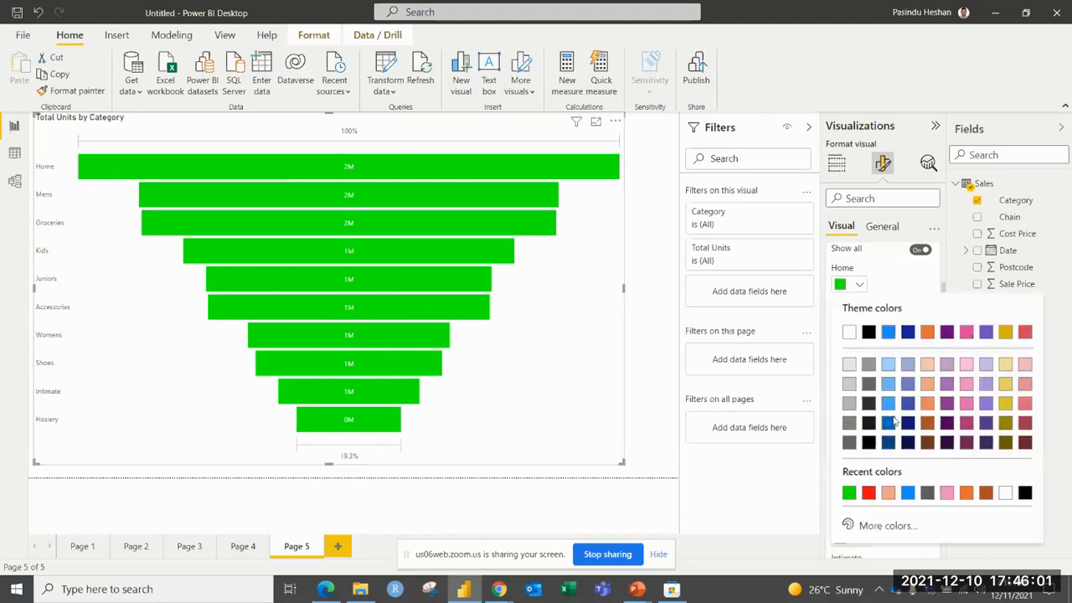
click(869, 494)
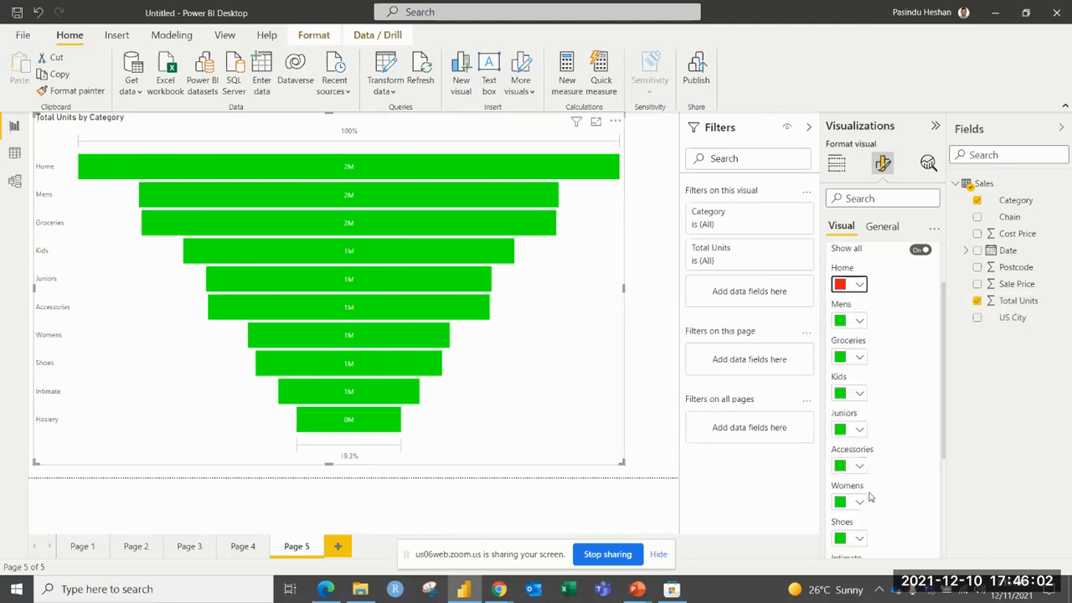
click(859, 322)
click(908, 260)
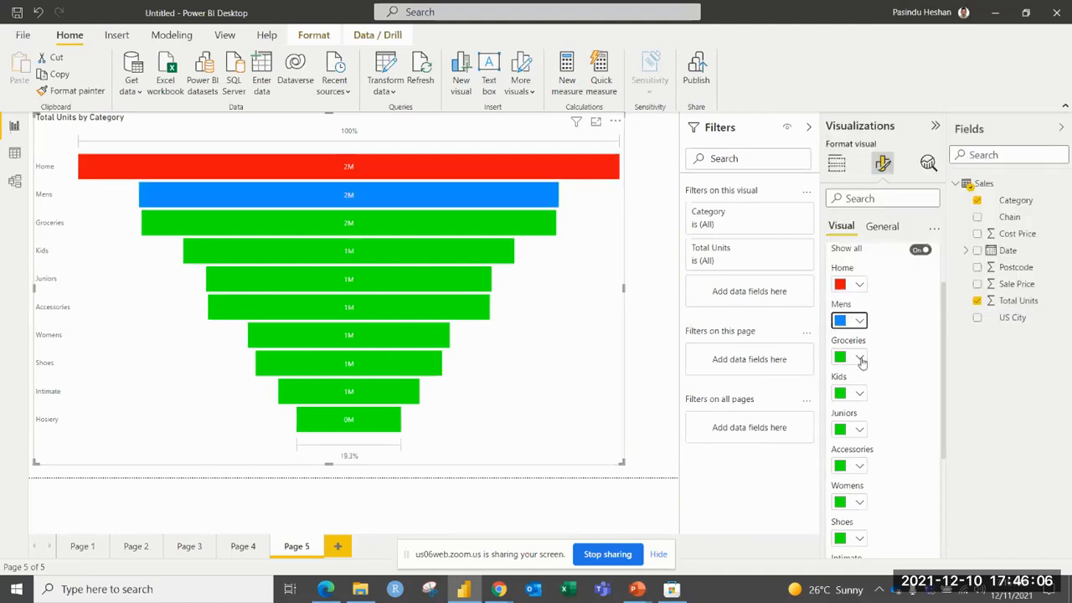
Colour the funnel's Groceries bar light yellow and its Kids bar orange, and collapse the colour settings.
click(859, 358)
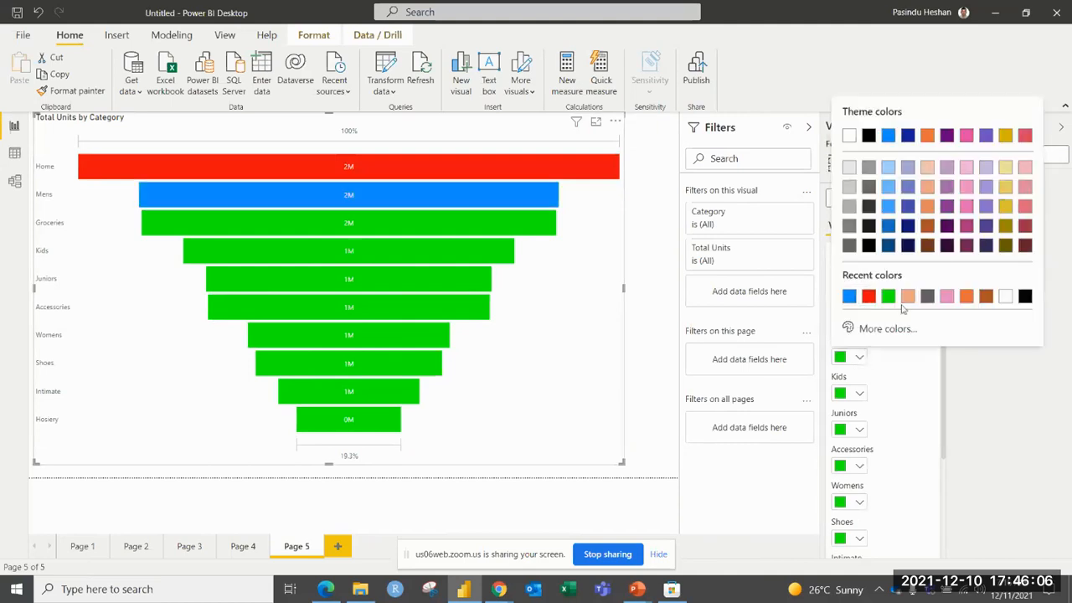
click(1005, 167)
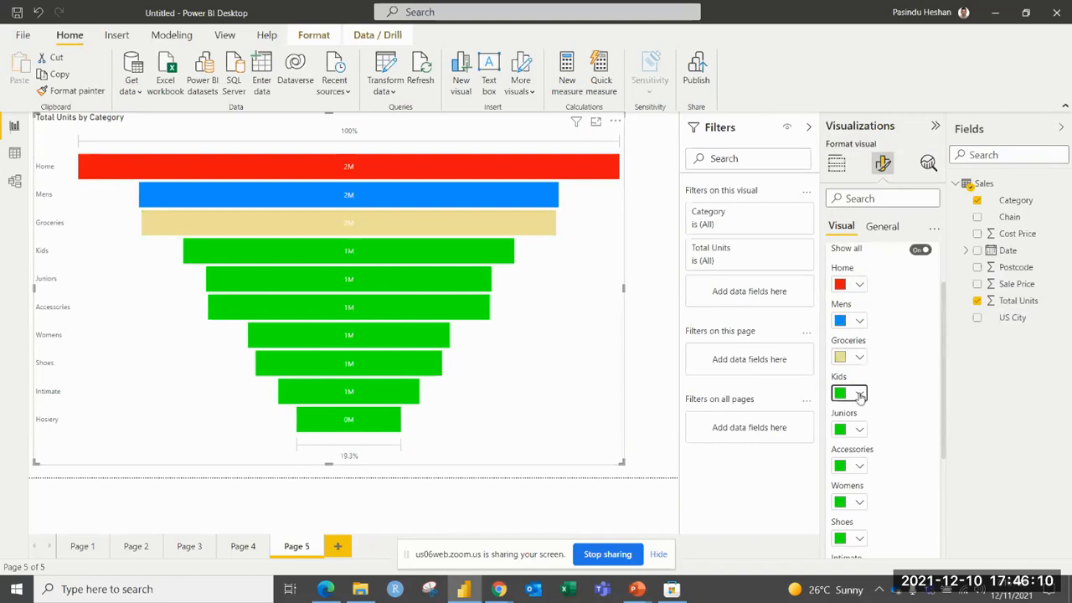
click(859, 392)
click(985, 332)
scroll(892, 289, up, 2)
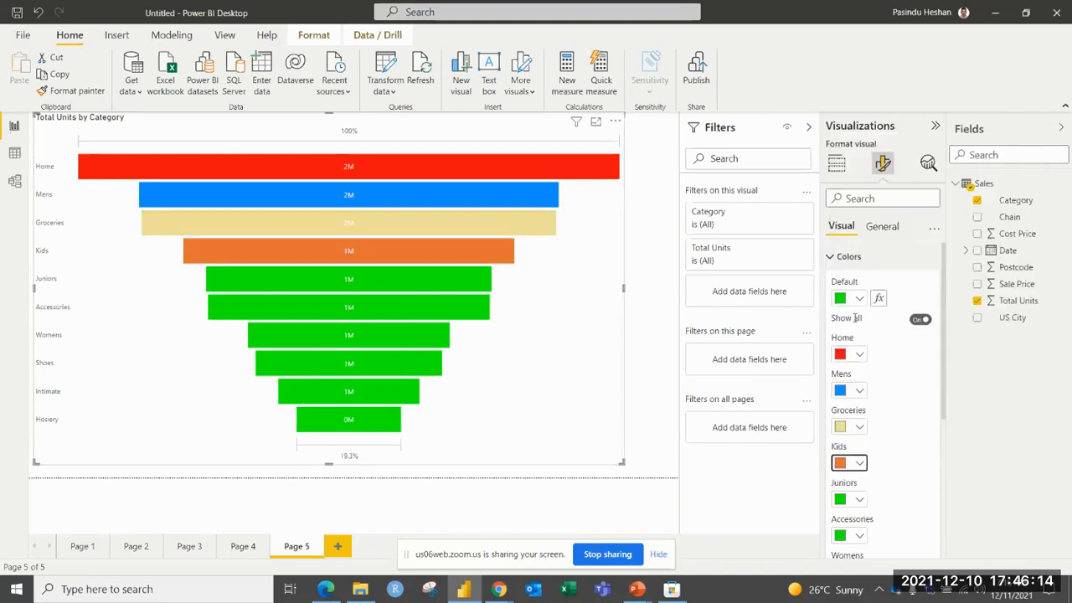
click(846, 256)
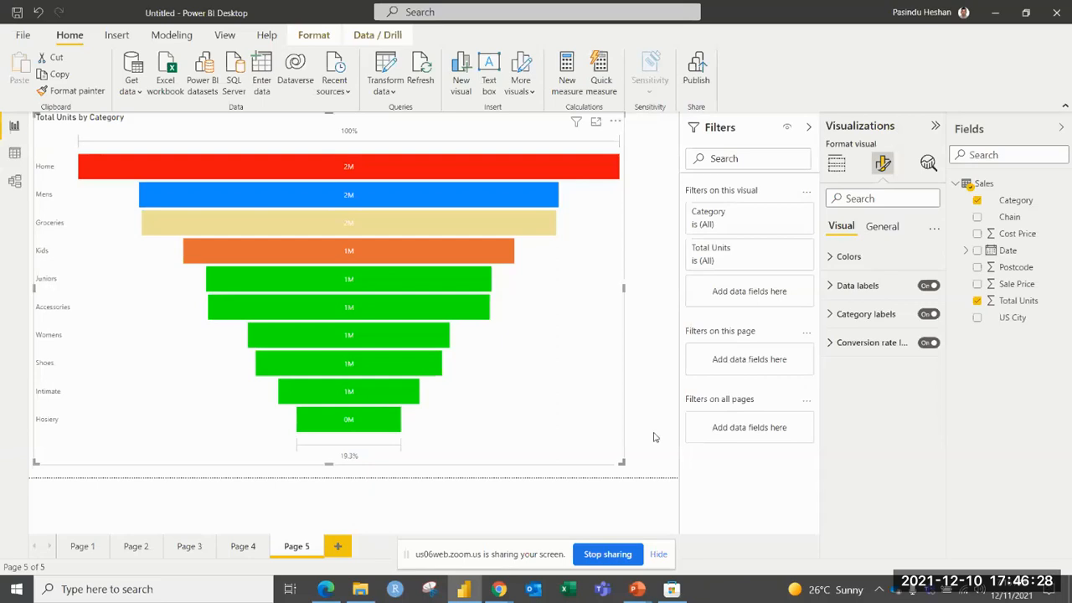
Add a new report page with an empty ribbon chart, and enlarge the chart across the canvas.
click(344, 548)
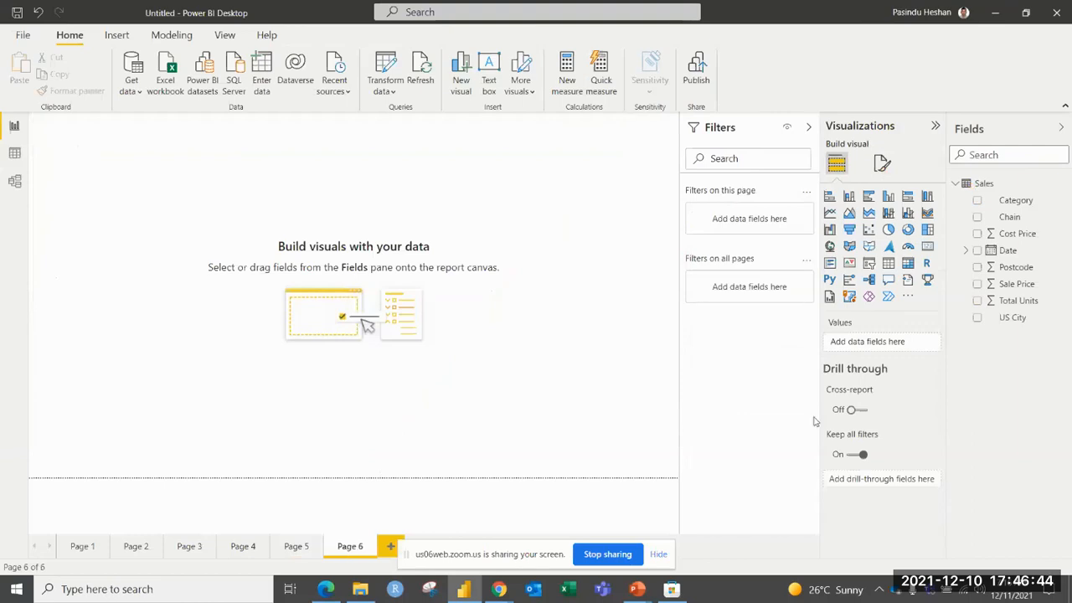
click(927, 213)
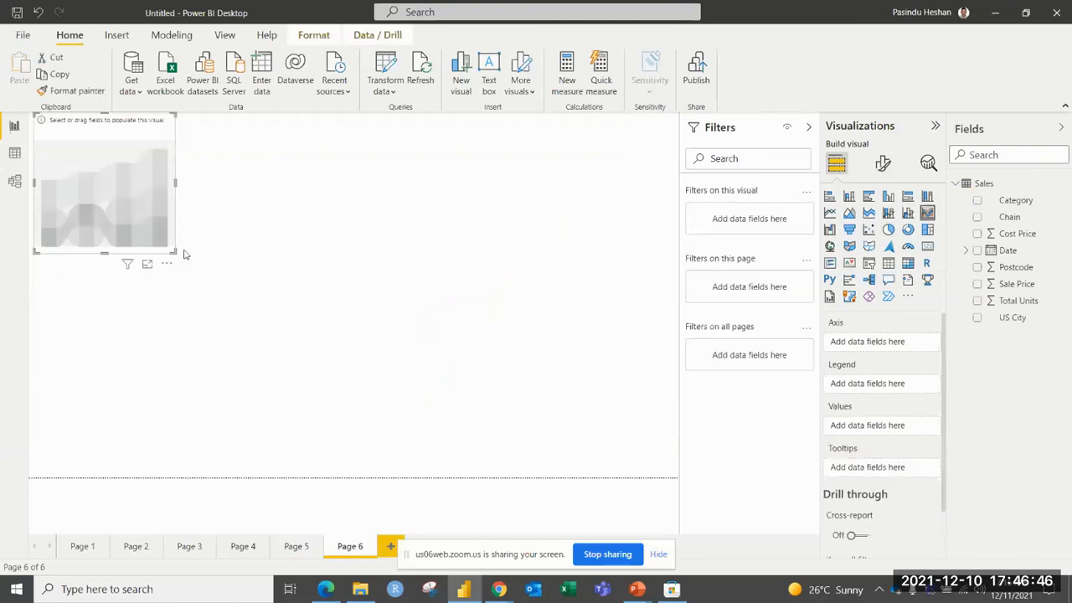
drag(174, 250, 695, 442)
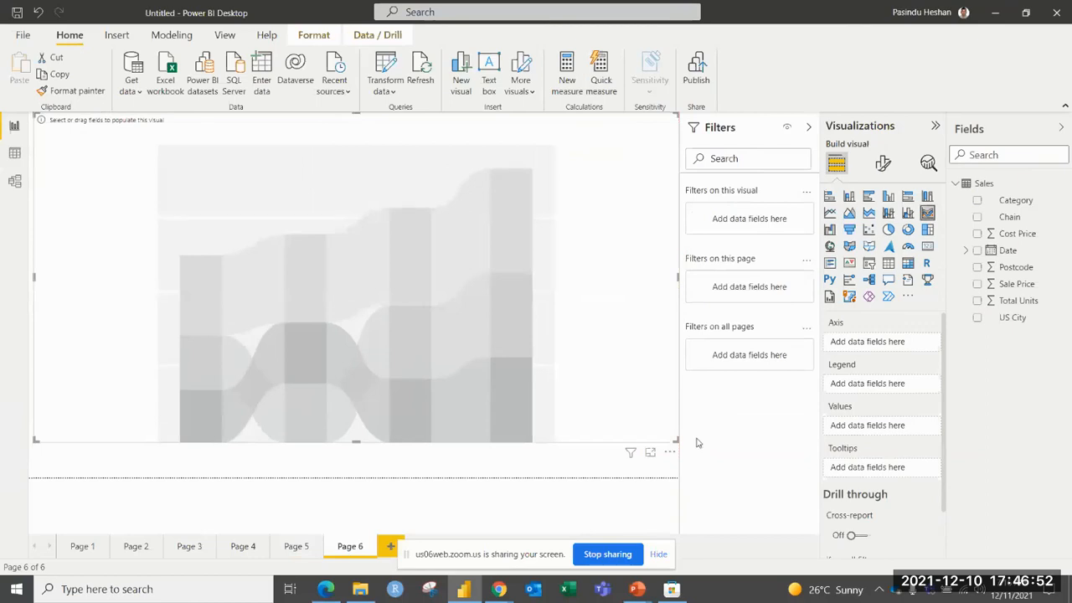
Populate the ribbon chart with Date on the axis, Total Units as values and Category as legend.
drag(1014, 250, 891, 342)
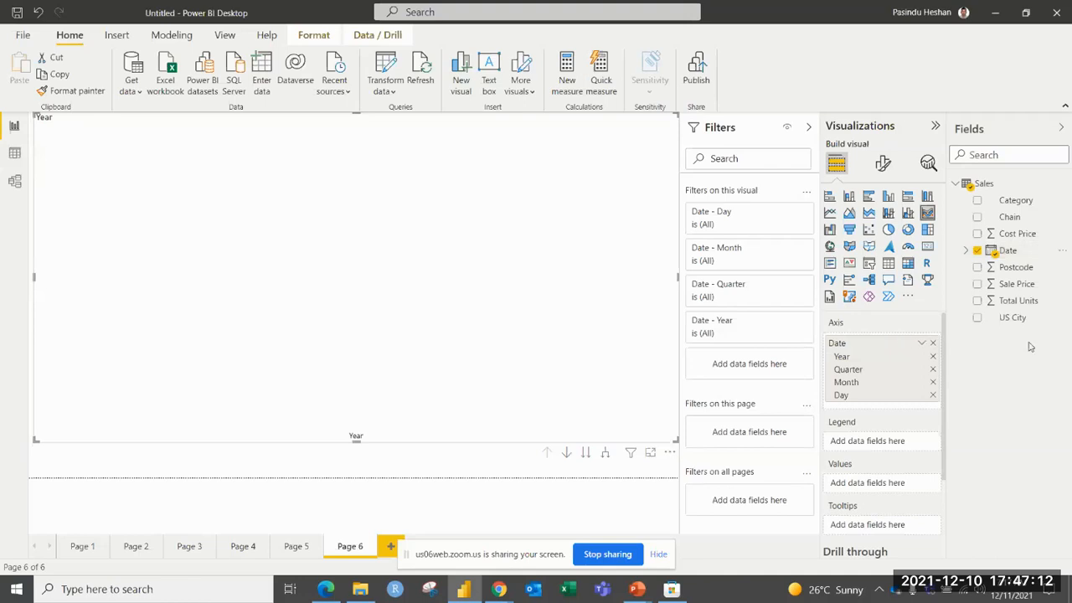
drag(1018, 306, 875, 494)
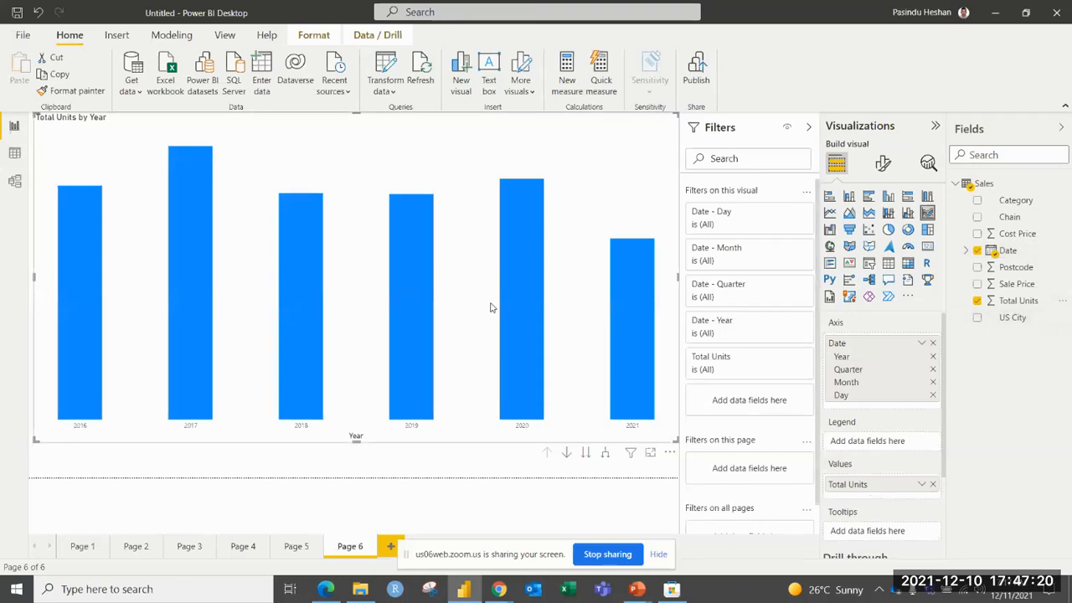
mouse_move(191, 144)
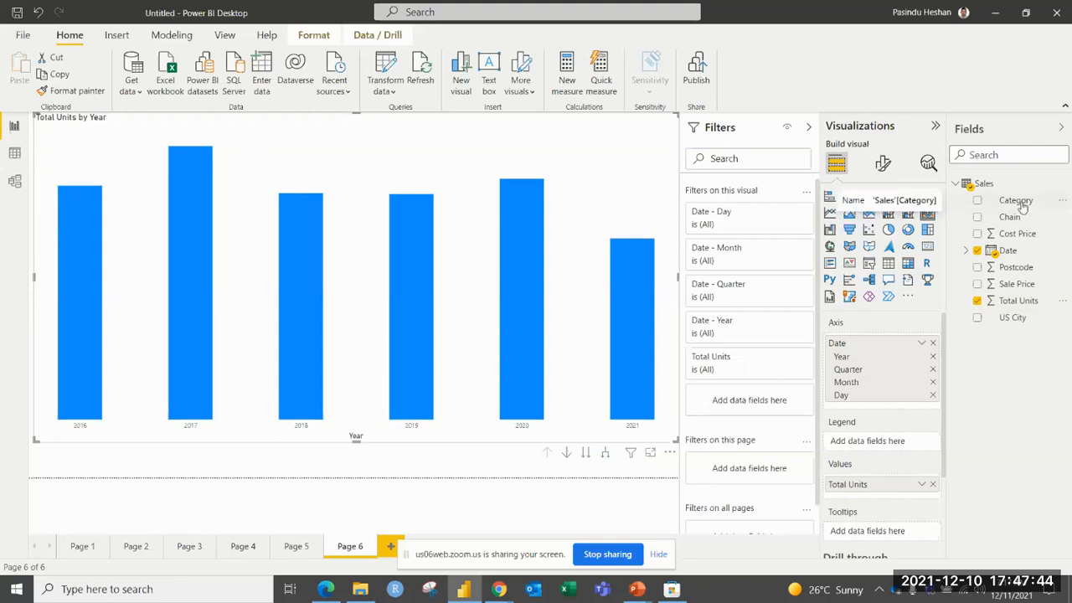
drag(1020, 205, 886, 450)
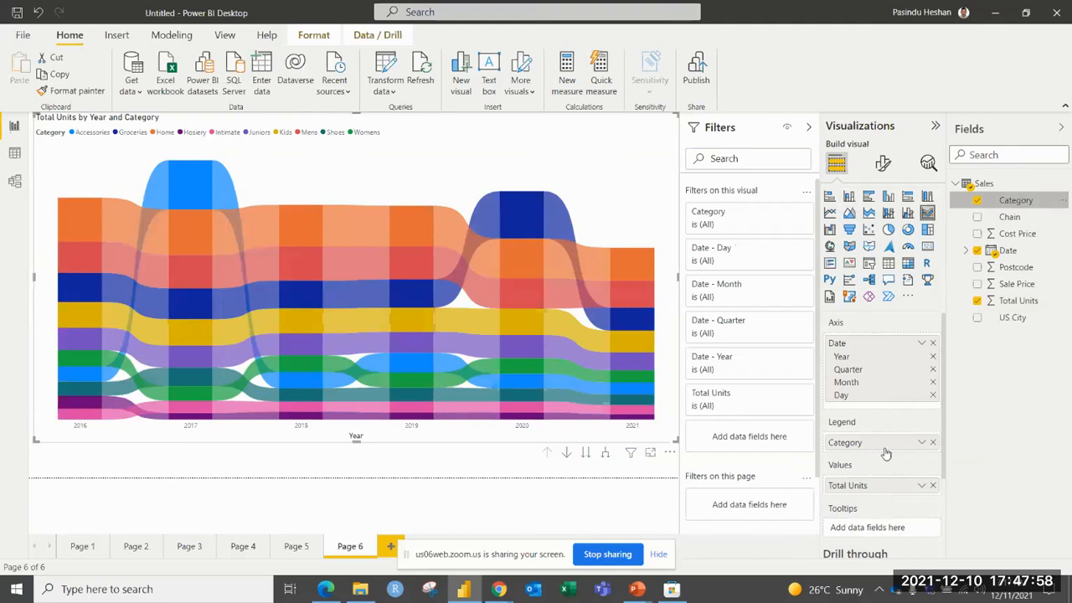
mouse_move(85, 371)
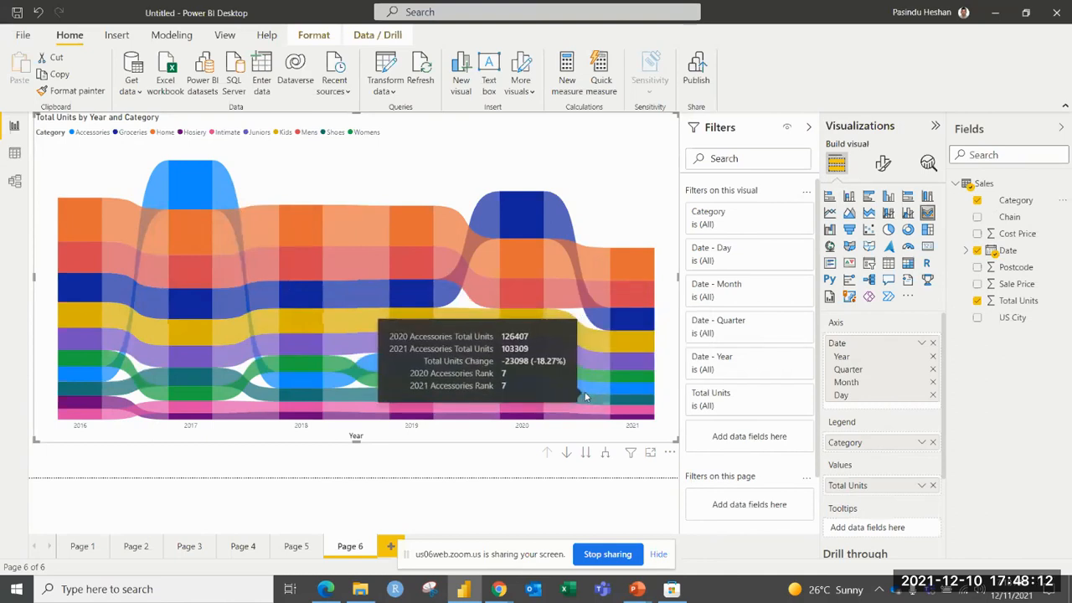
Turn on data labels for the ribbon chart.
click(883, 163)
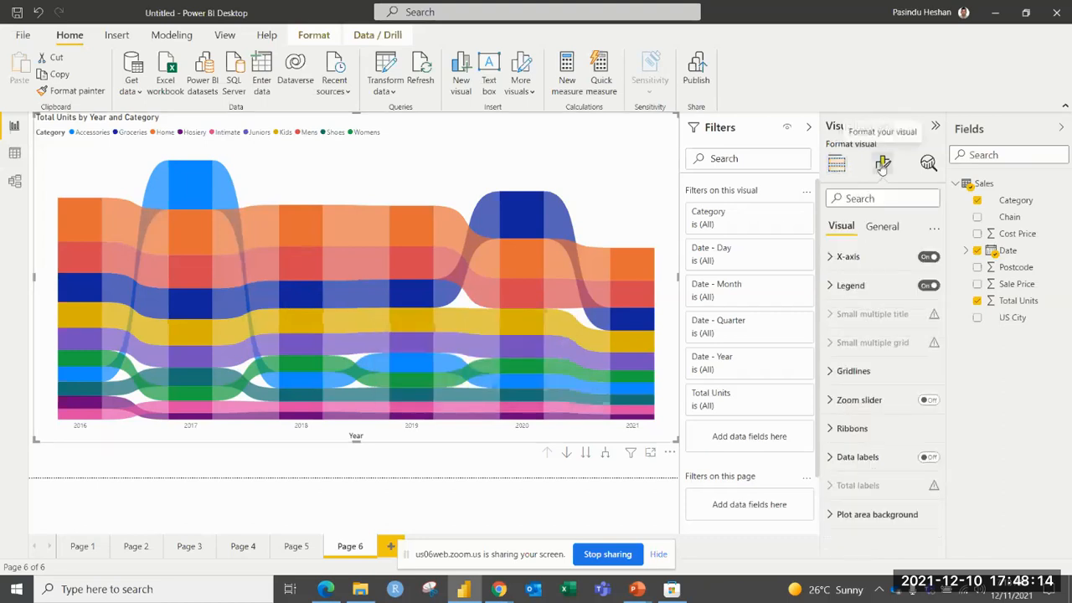
click(927, 457)
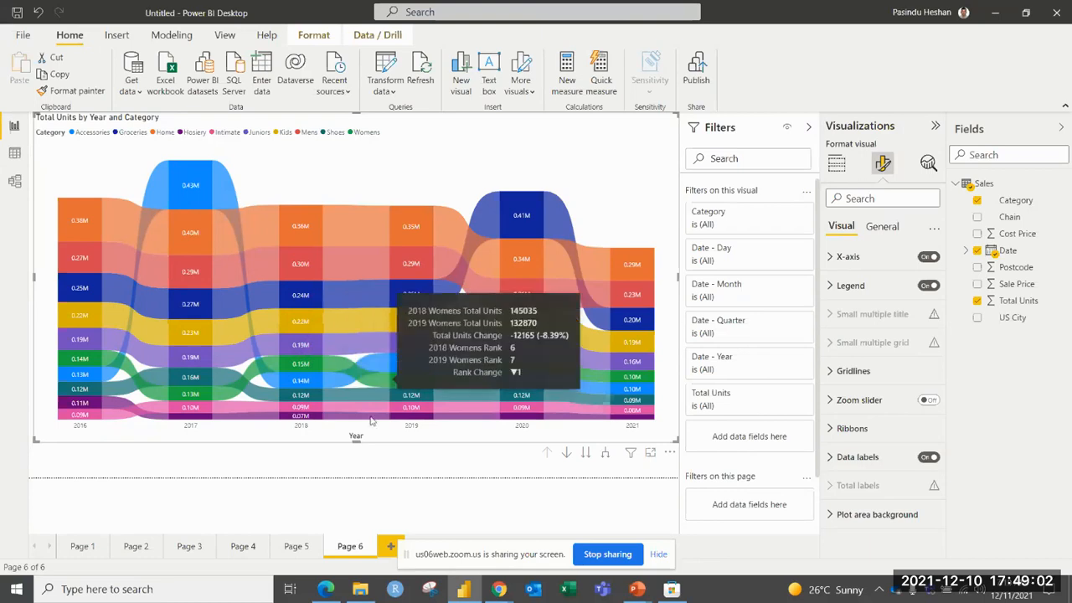
Add a new report page with an empty map visual, and enlarge the map across most of the canvas.
click(390, 546)
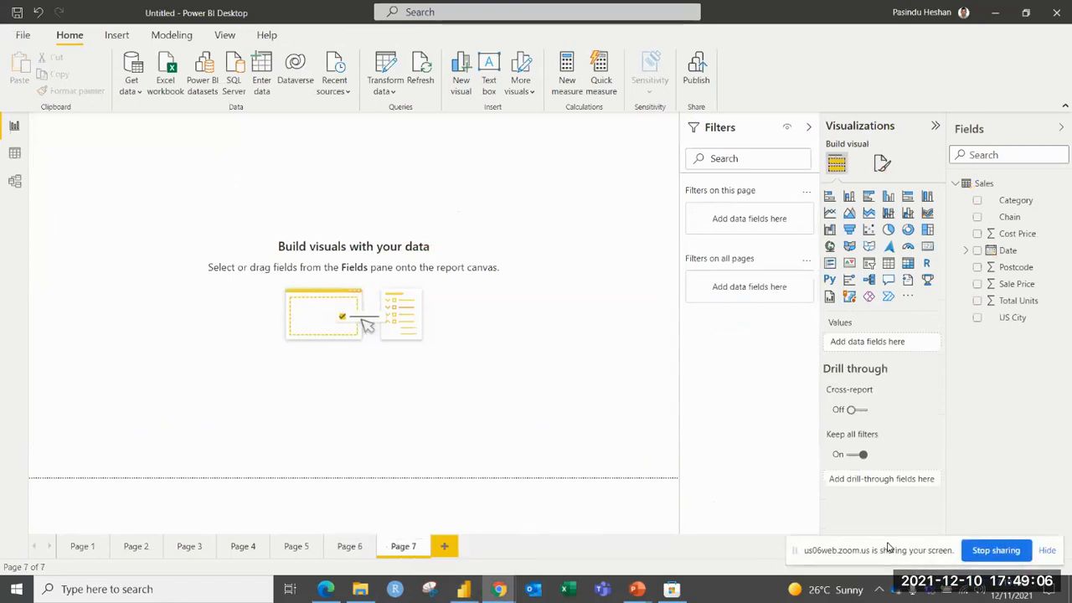
click(278, 193)
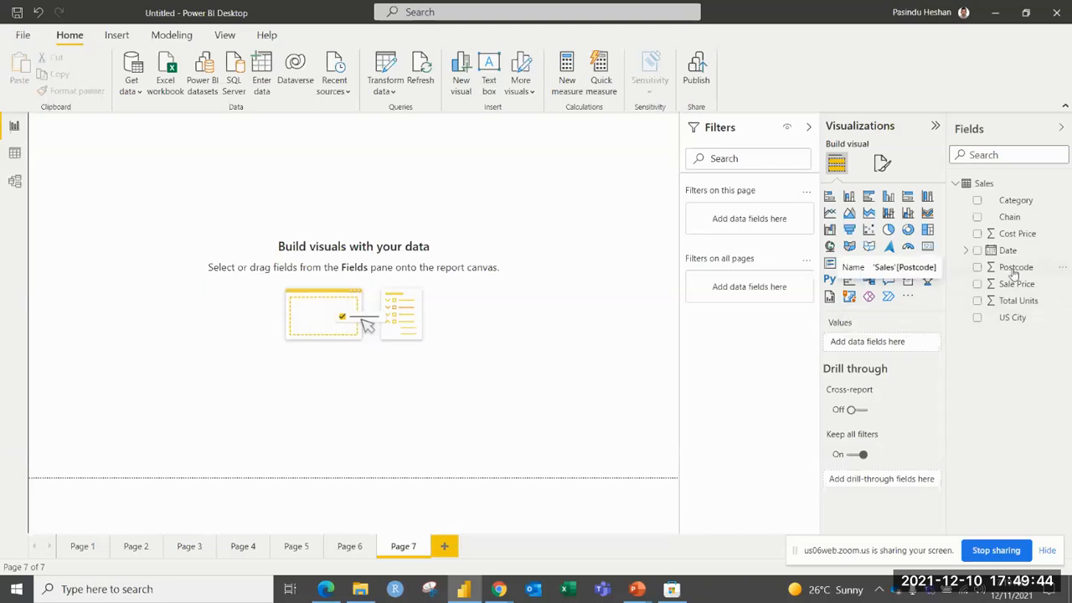
click(829, 245)
drag(176, 252, 478, 400)
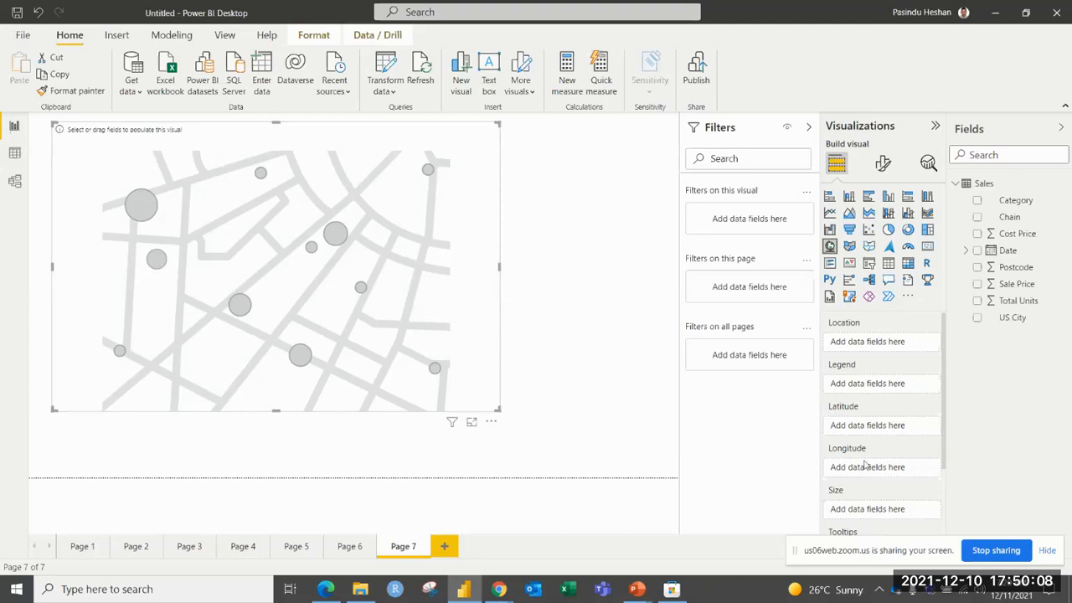
Assign the Postcode field as the map's location.
scroll(867, 467, down, 2)
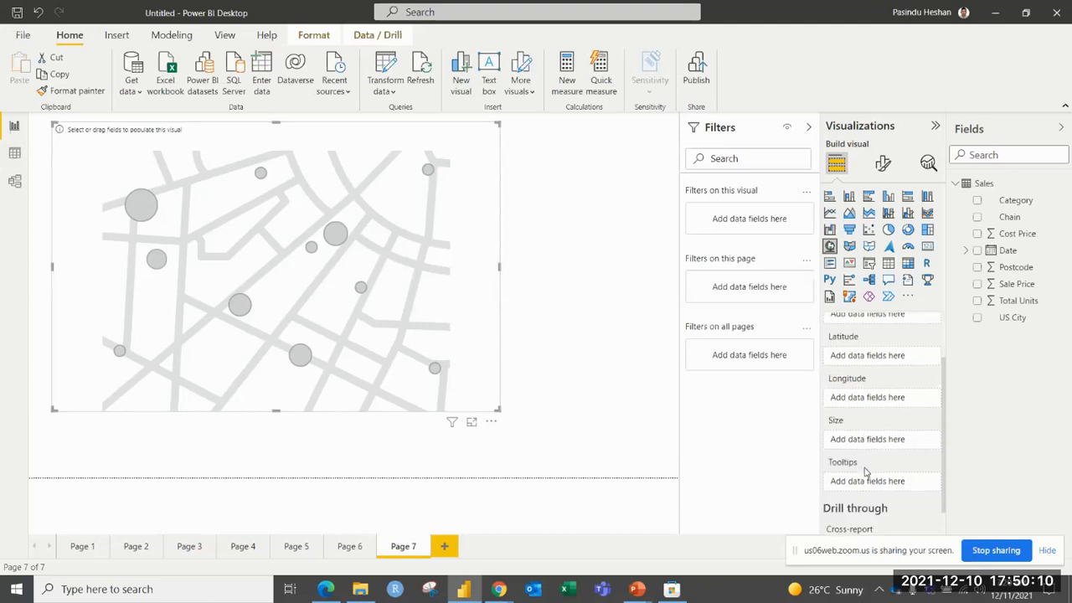
scroll(867, 469, up, 2)
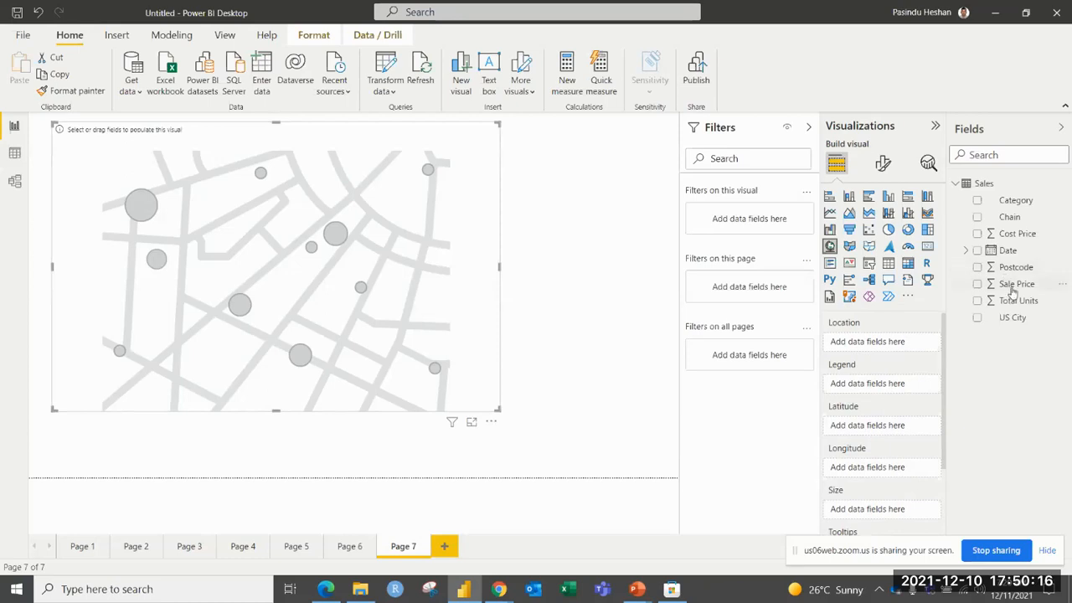
drag(1020, 269, 861, 344)
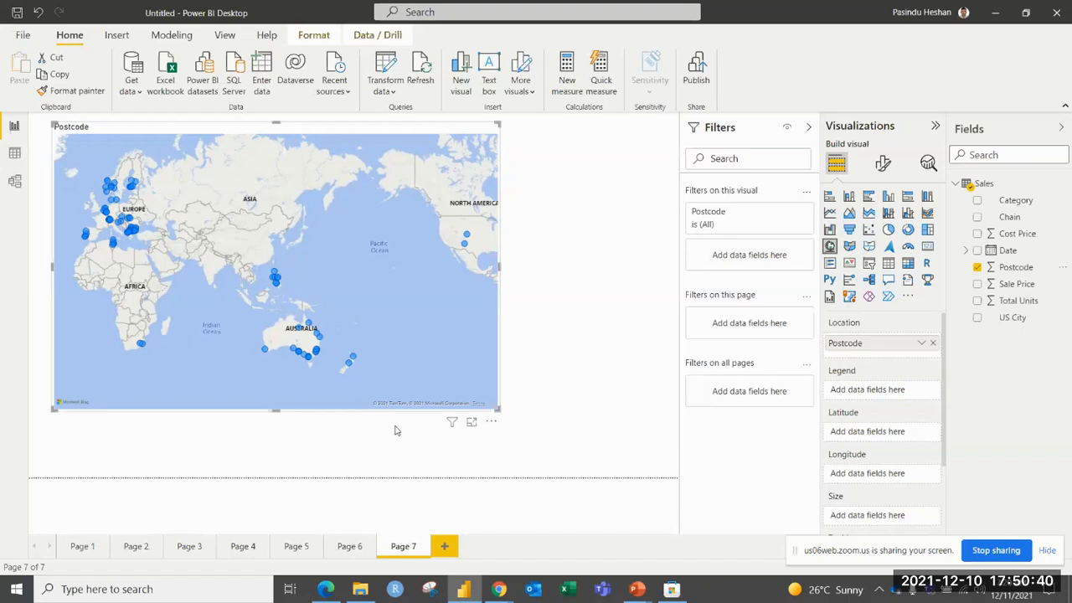
Set the Postcode column's data category to Postal code, and size the map bubbles by Total Units.
click(999, 271)
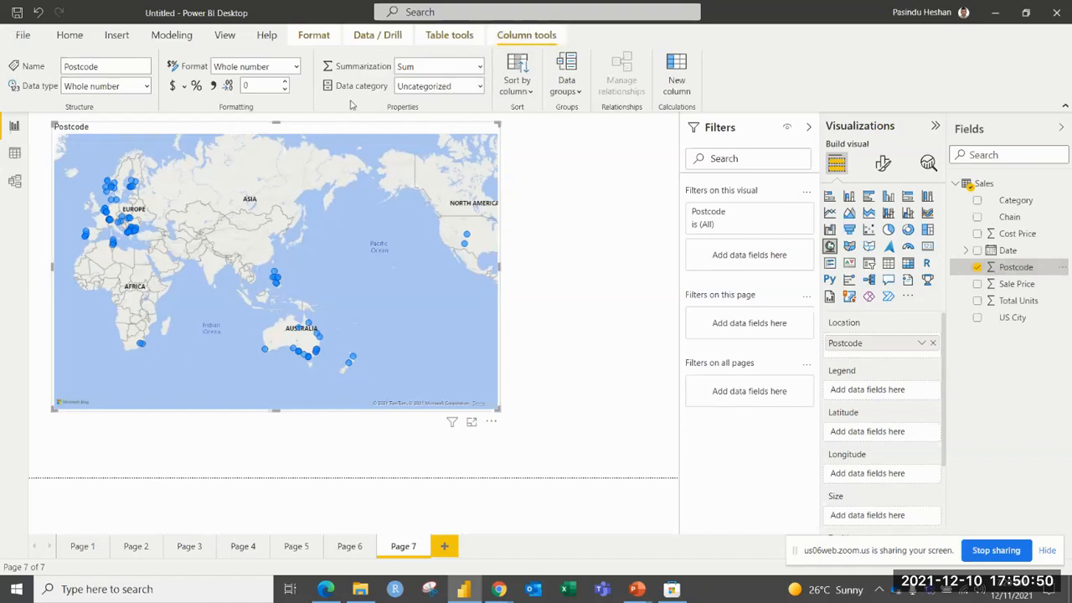
click(483, 88)
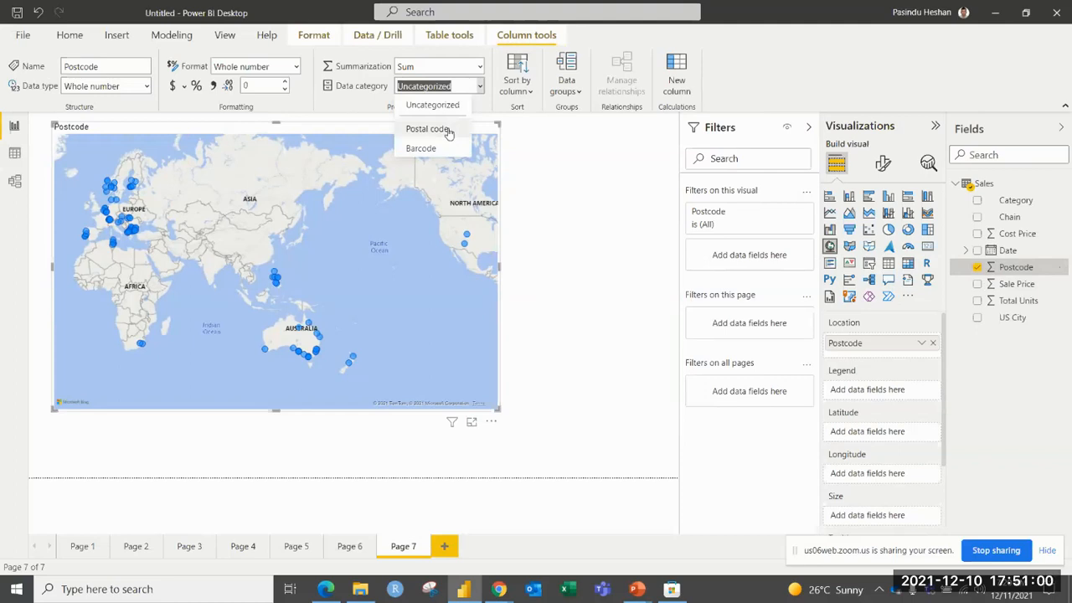
click(449, 130)
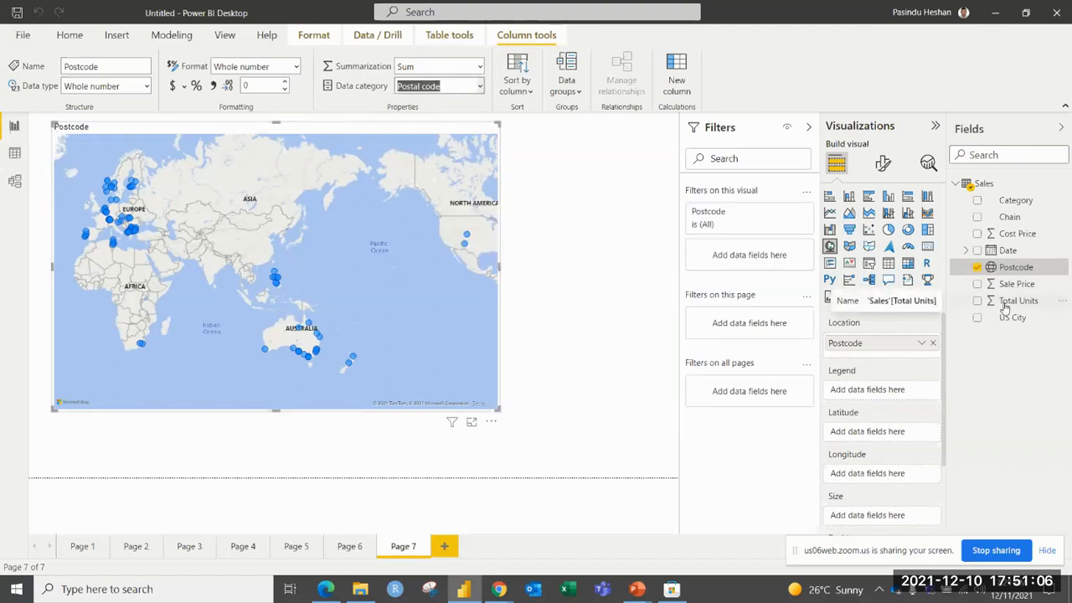
drag(1005, 308, 892, 517)
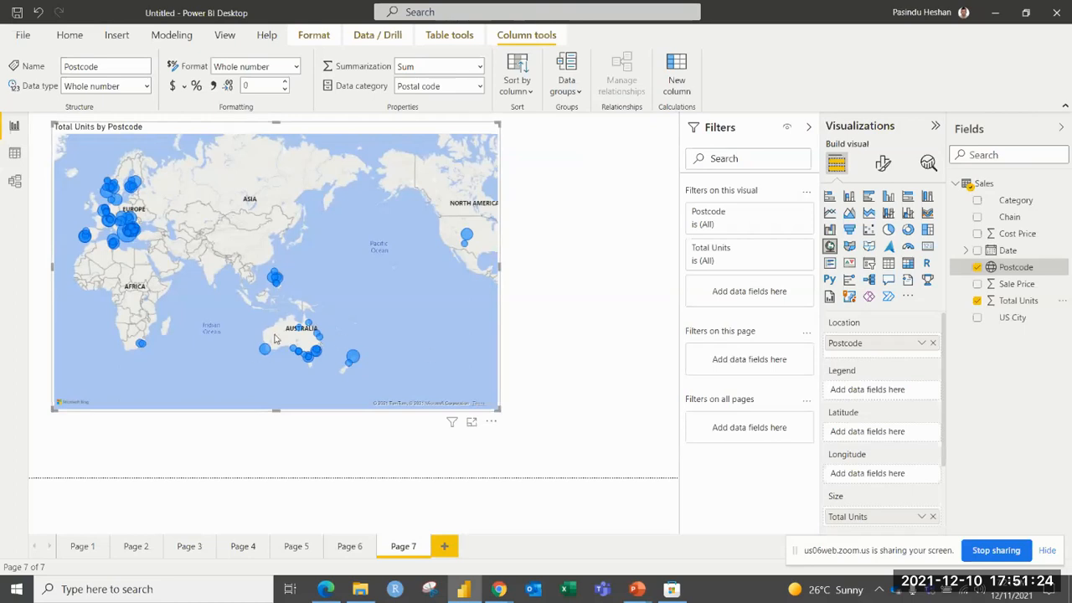
Examine the Total Units bubbles over Australia and New Zealand, including the postcode details of the New Zealand bubbles.
scroll(283, 332, up, 2)
scroll(283, 331, up, 1)
drag(340, 336, 224, 203)
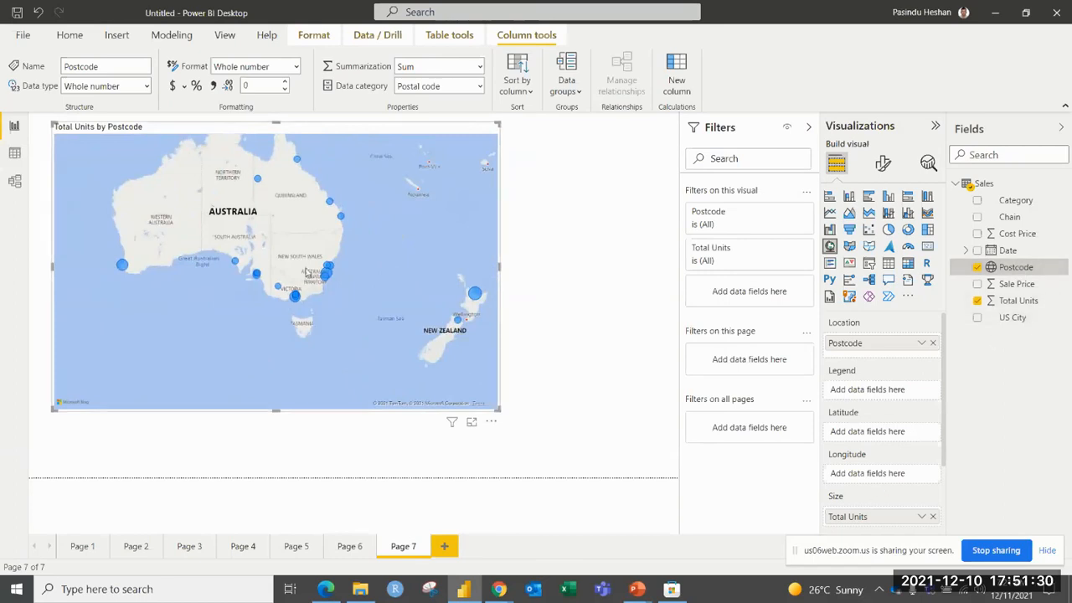
drag(301, 268, 286, 266)
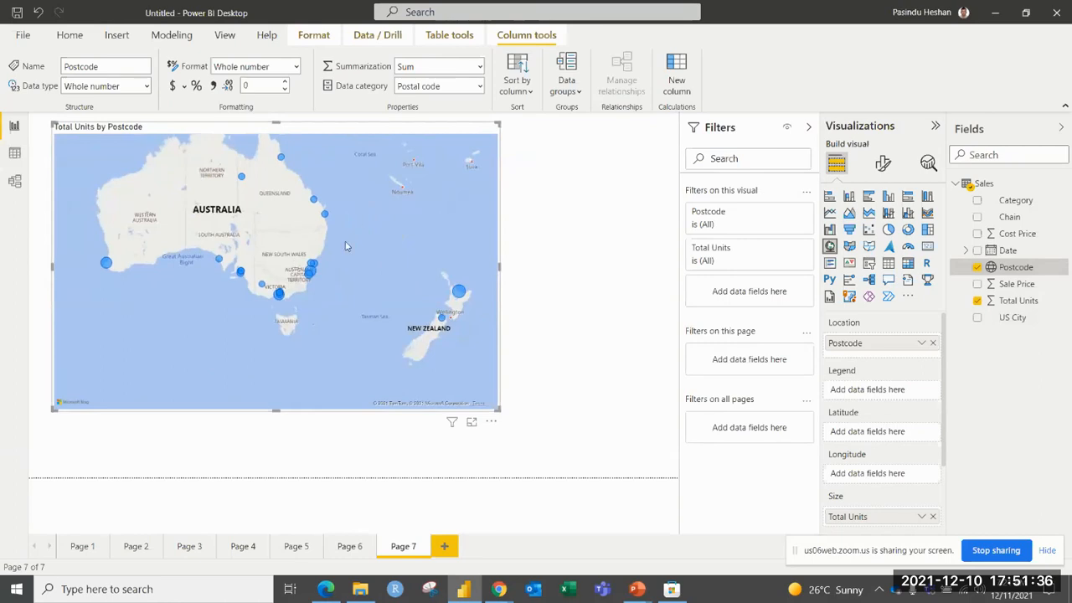
scroll(294, 267, up, 5)
drag(333, 210, 192, 125)
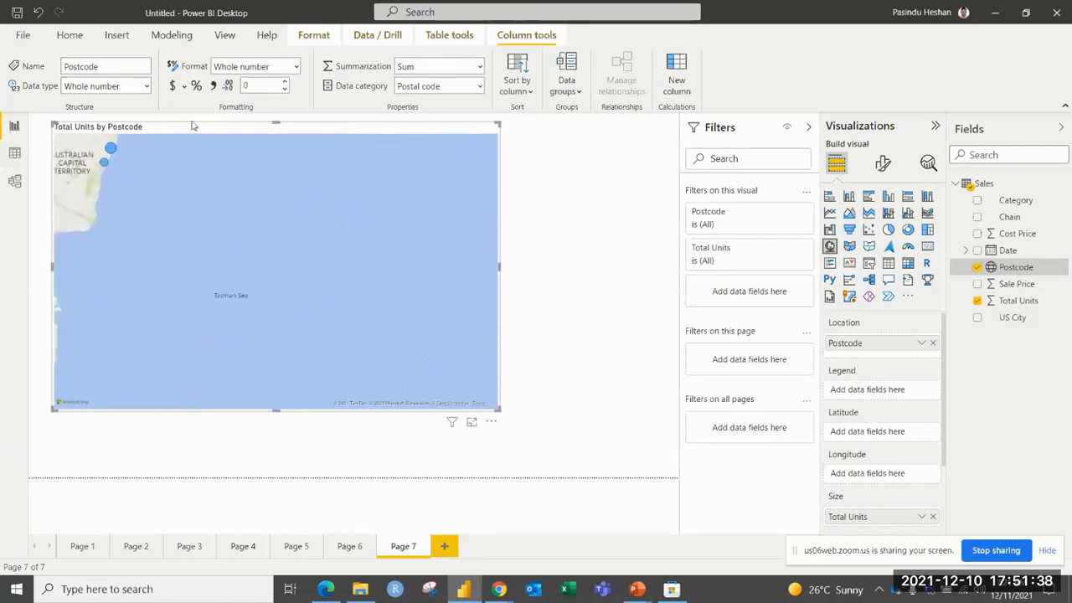
scroll(368, 247, down, 2)
drag(385, 282, 301, 234)
scroll(297, 236, up, 4)
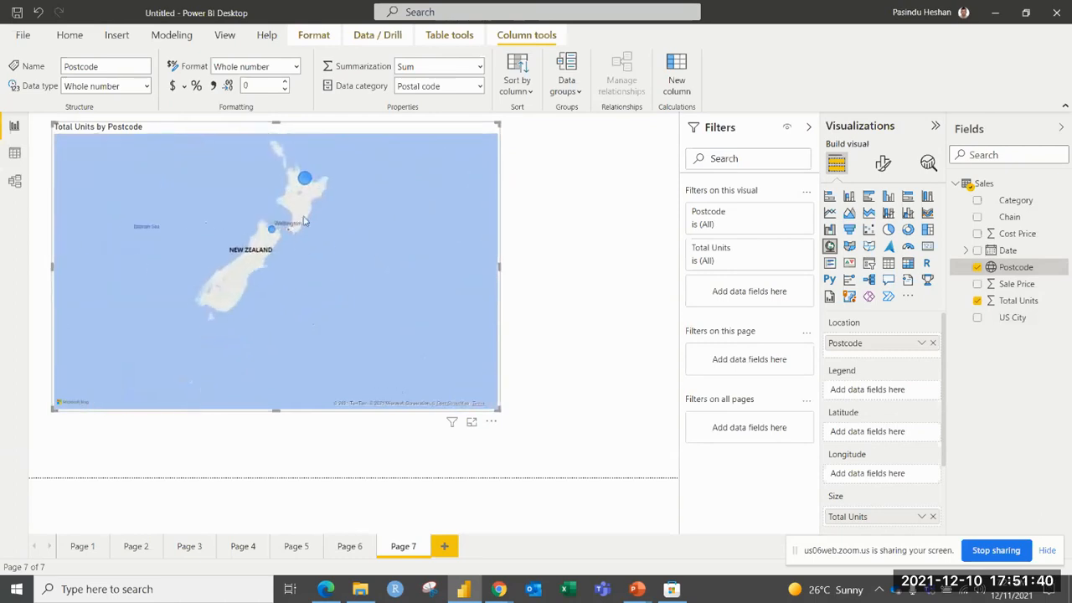
scroll(269, 240, down, 1)
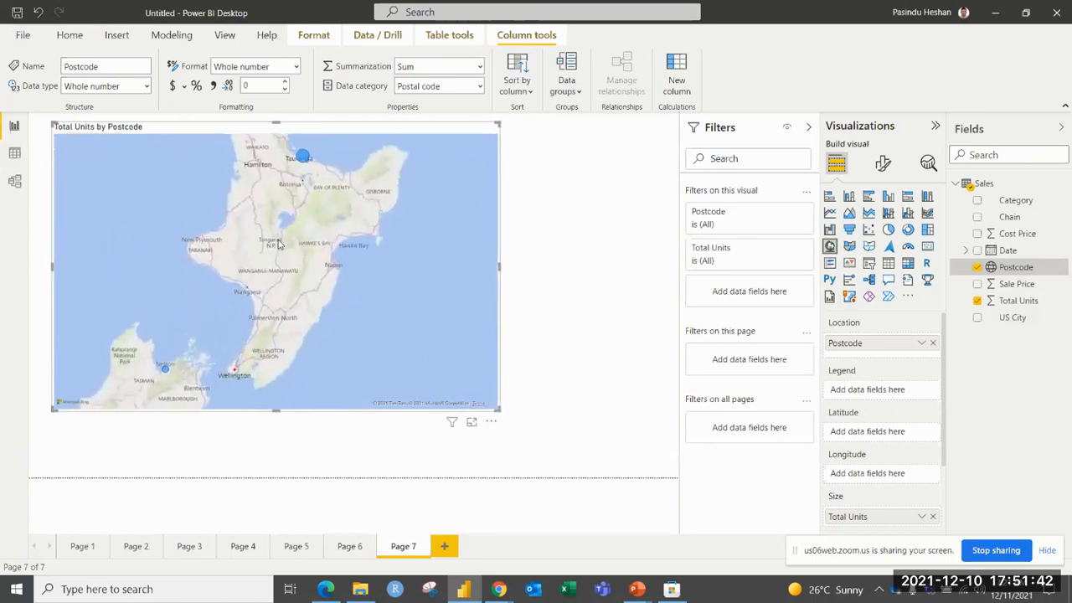
scroll(283, 243, down, 2)
mouse_move(288, 205)
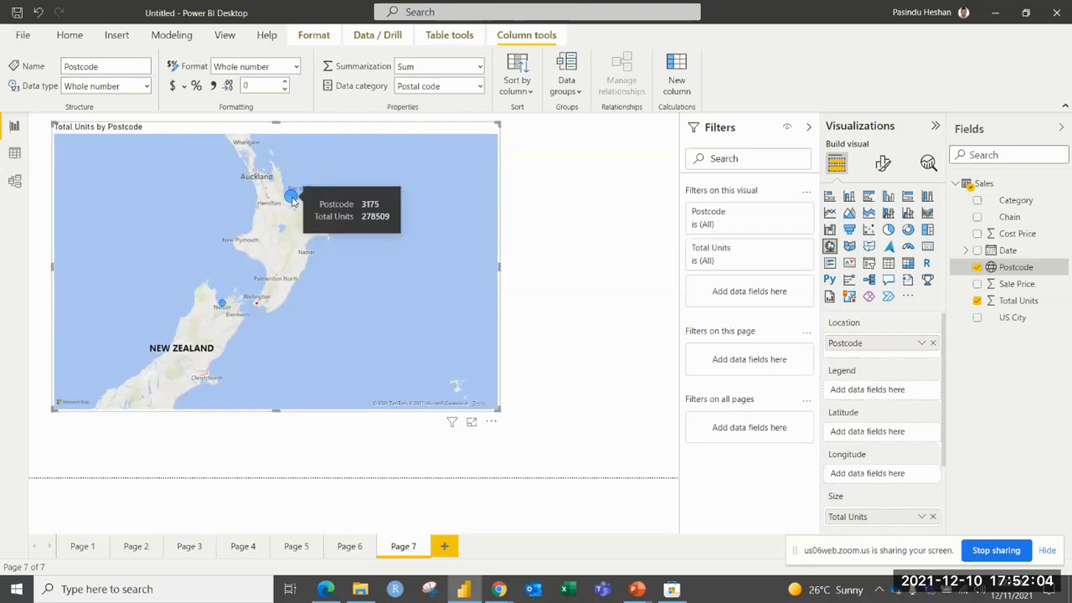
mouse_move(224, 309)
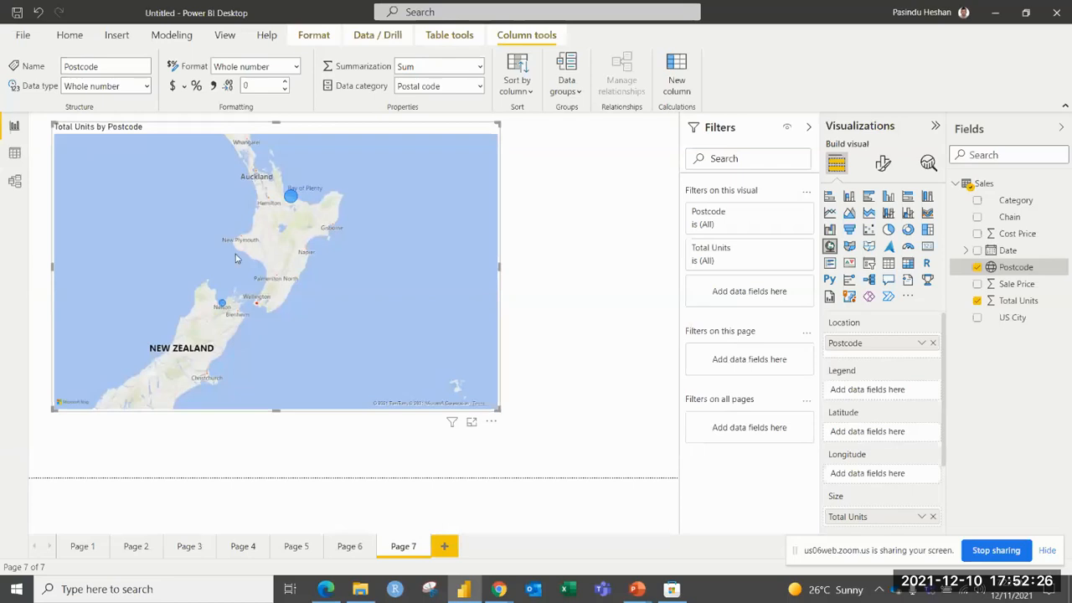
scroll(230, 247, up, 1)
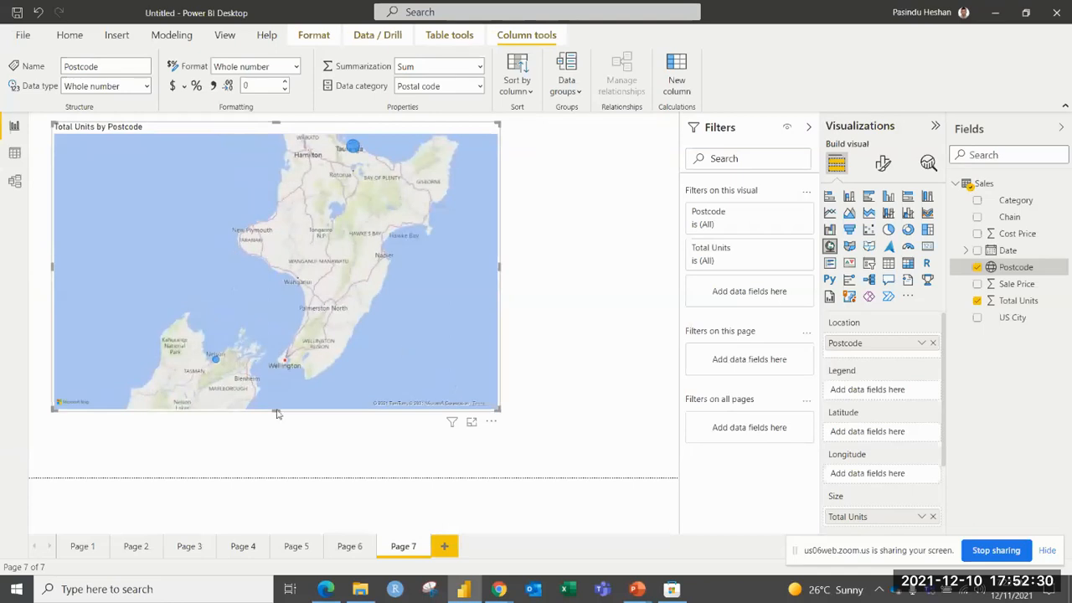
scroll(257, 263, down, 3)
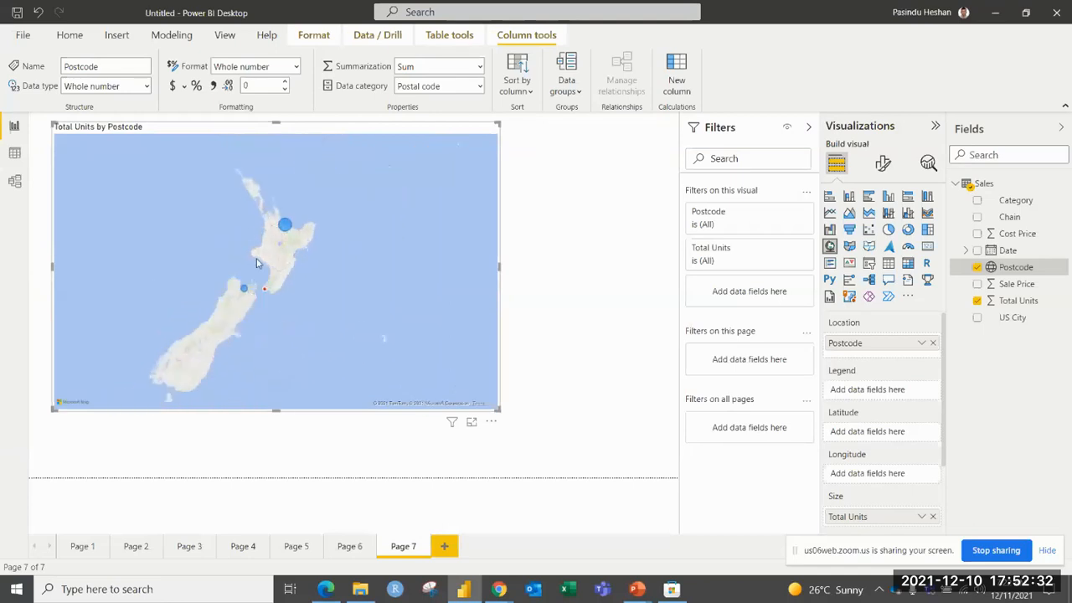
scroll(257, 262, down, 2)
drag(254, 227, 391, 314)
scroll(392, 310, up, 3)
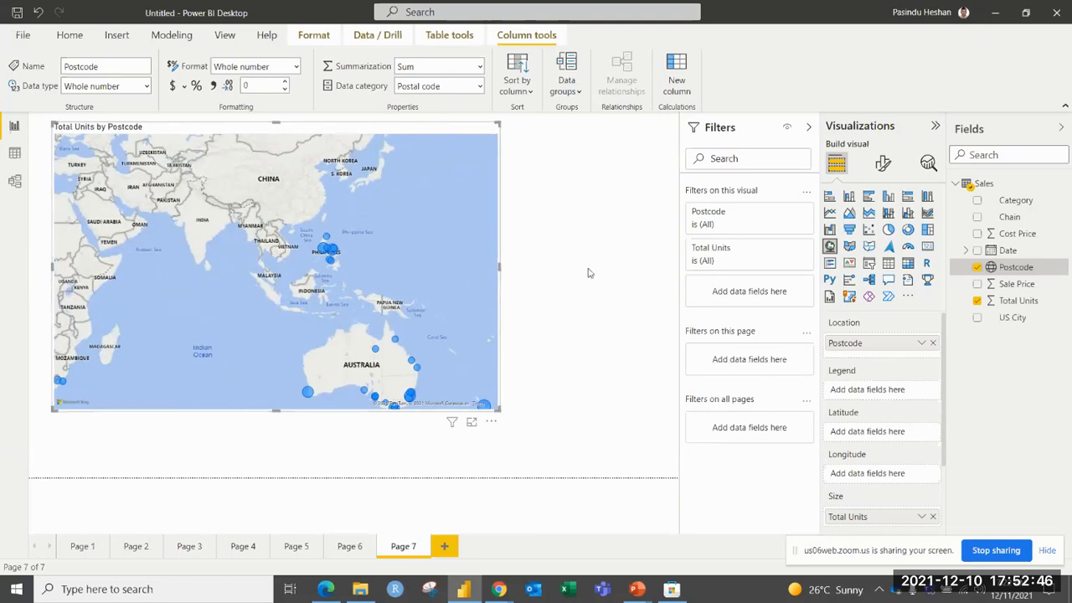
Add Category as the map's legend, and inspect the category breakdown of the New Zealand bubbles.
drag(1008, 207, 877, 391)
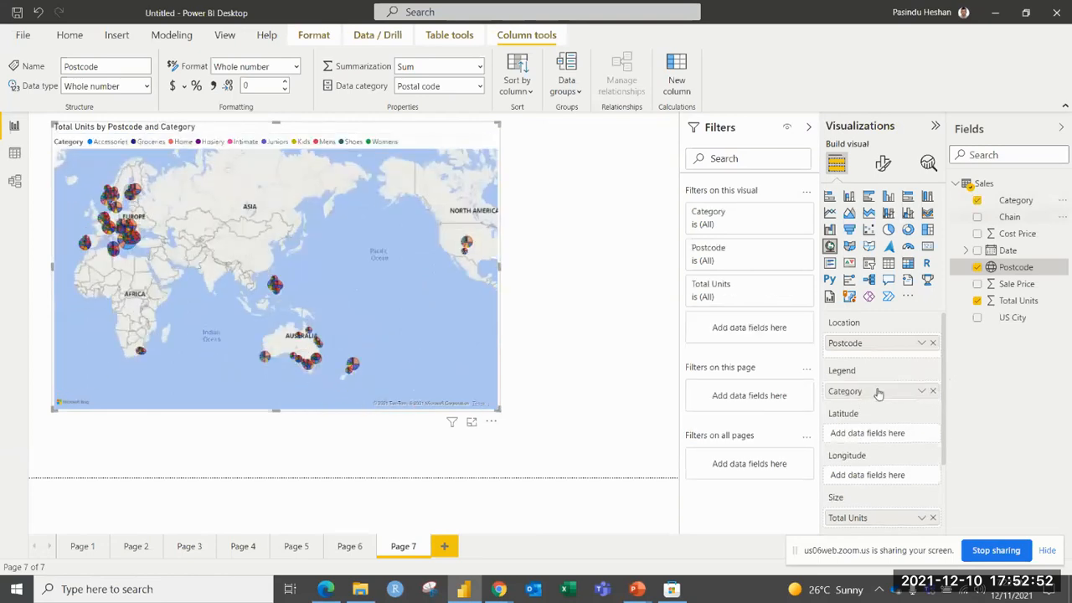
scroll(310, 362, up, 5)
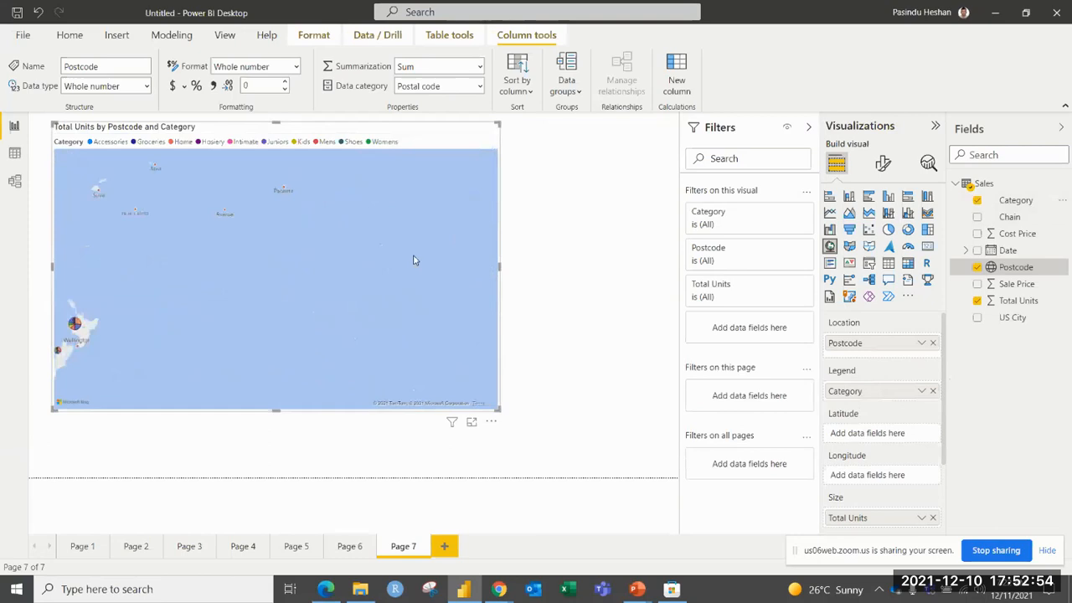
drag(316, 283, 388, 287)
scroll(387, 286, up, 2)
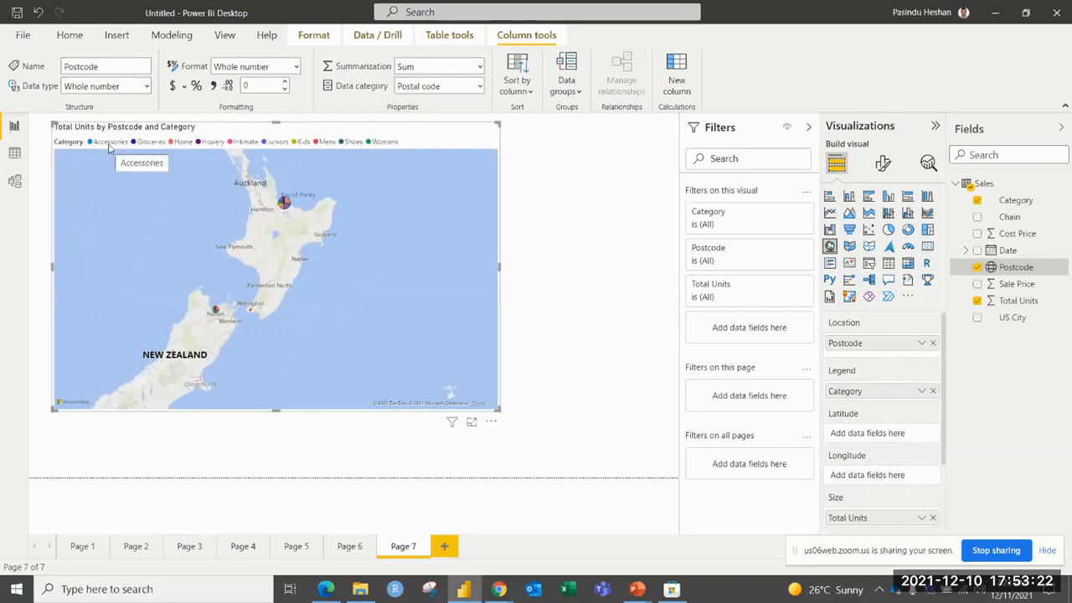
drag(164, 205, 188, 224)
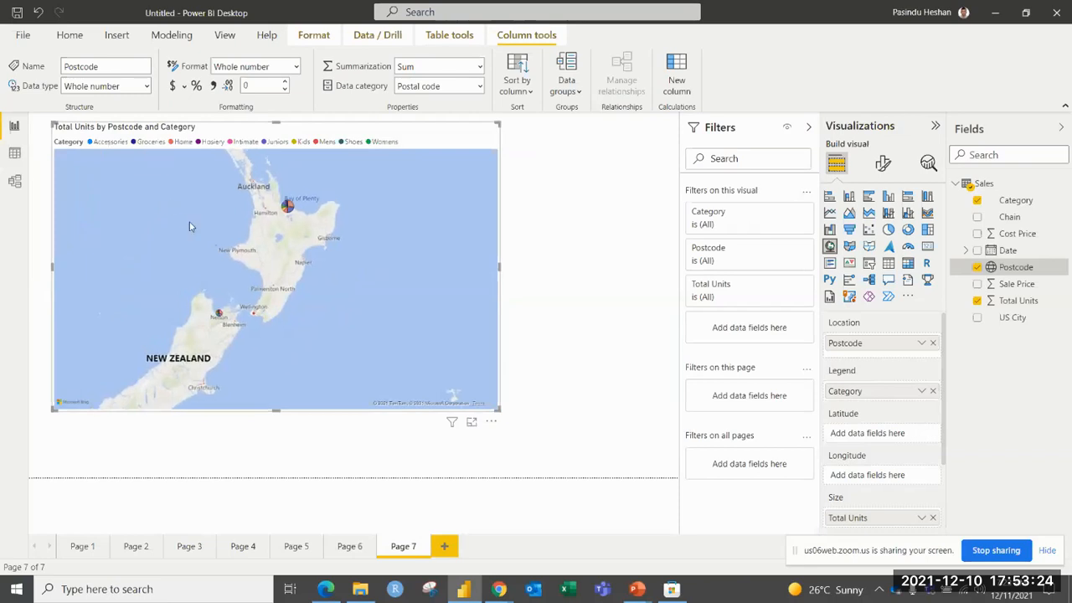
Add a new report page with an empty filled map, and enlarge the map across most of the canvas.
click(445, 547)
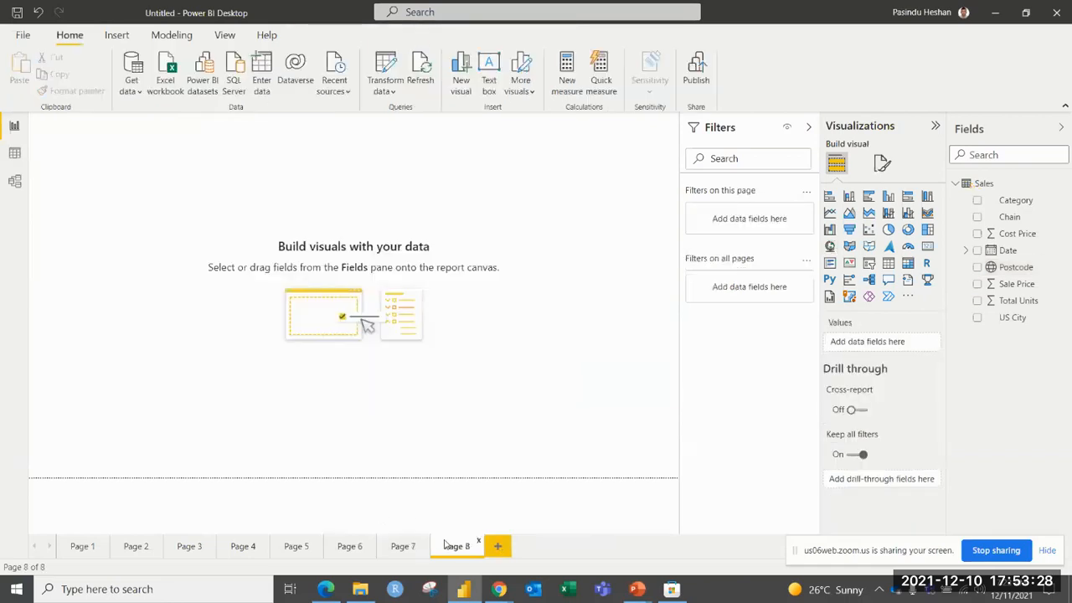
click(850, 246)
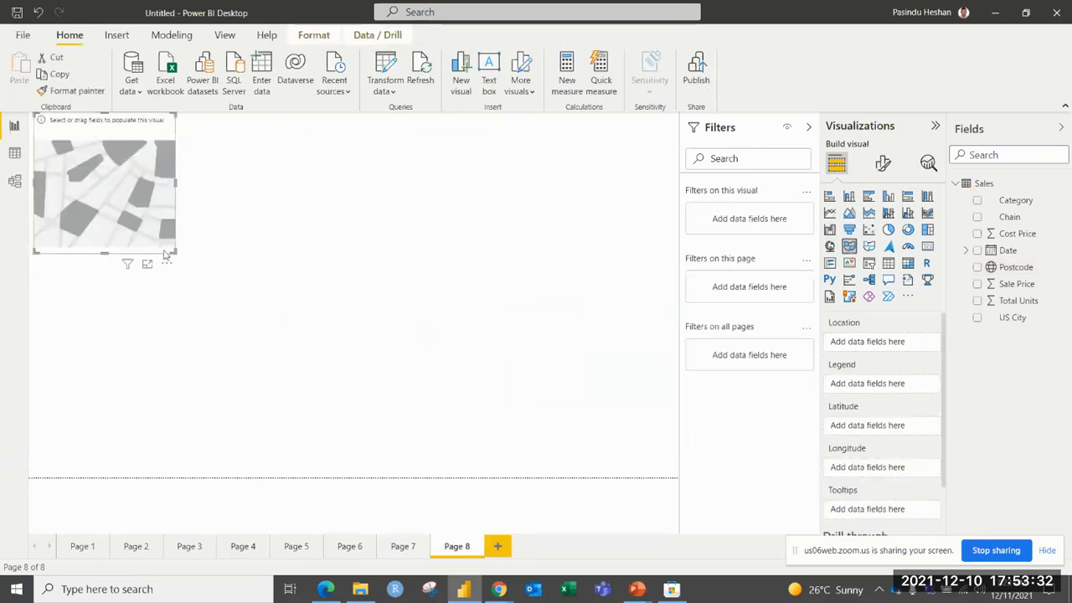
drag(173, 250, 539, 435)
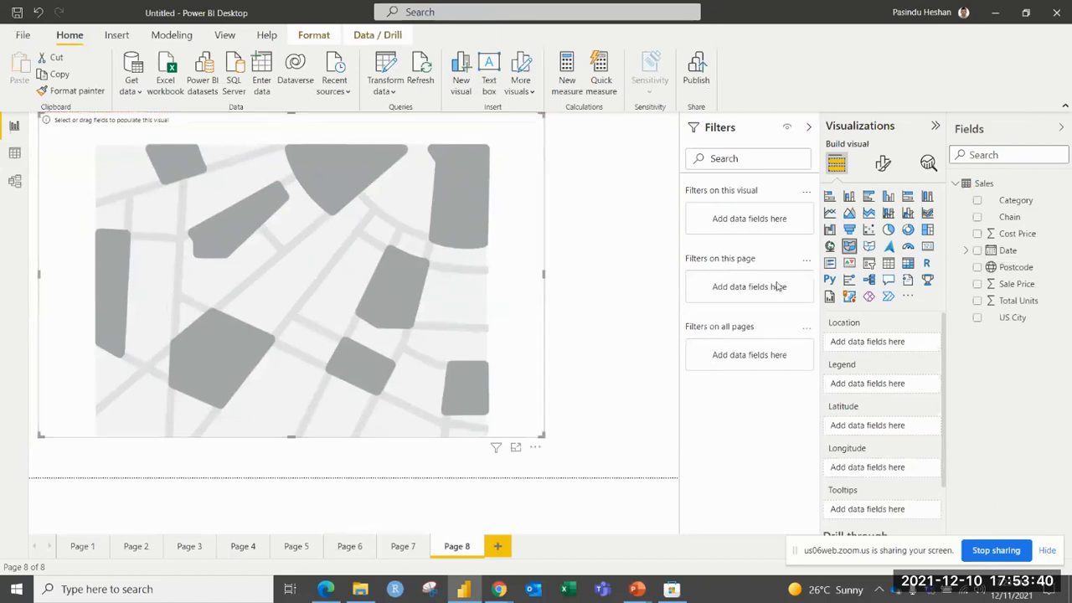
Use US City as the filled map's location, and set that column's data category to State or Province.
click(976, 318)
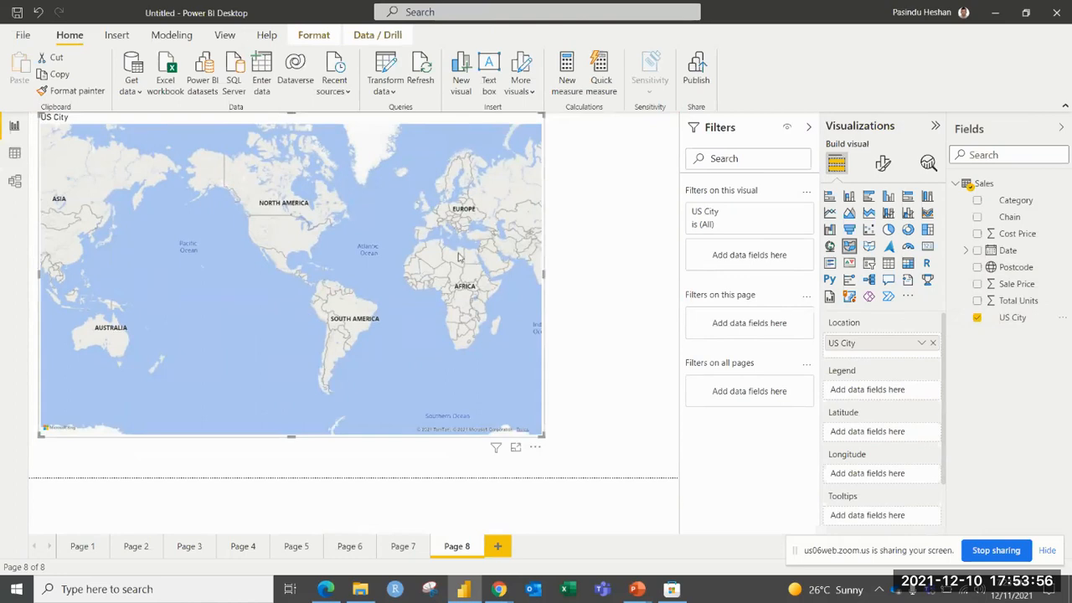
drag(462, 246, 461, 248)
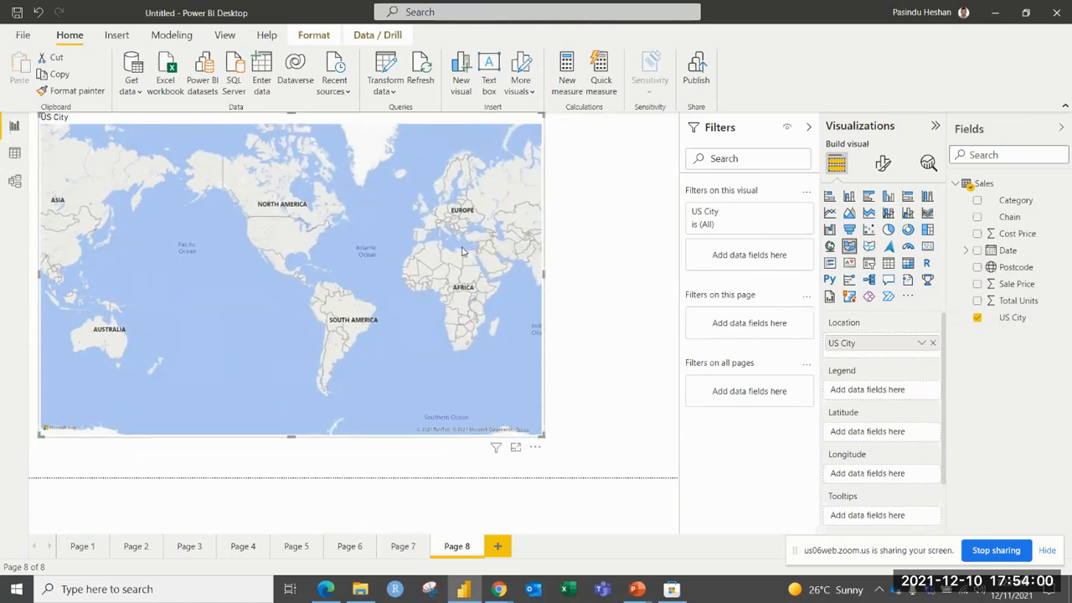
click(1009, 319)
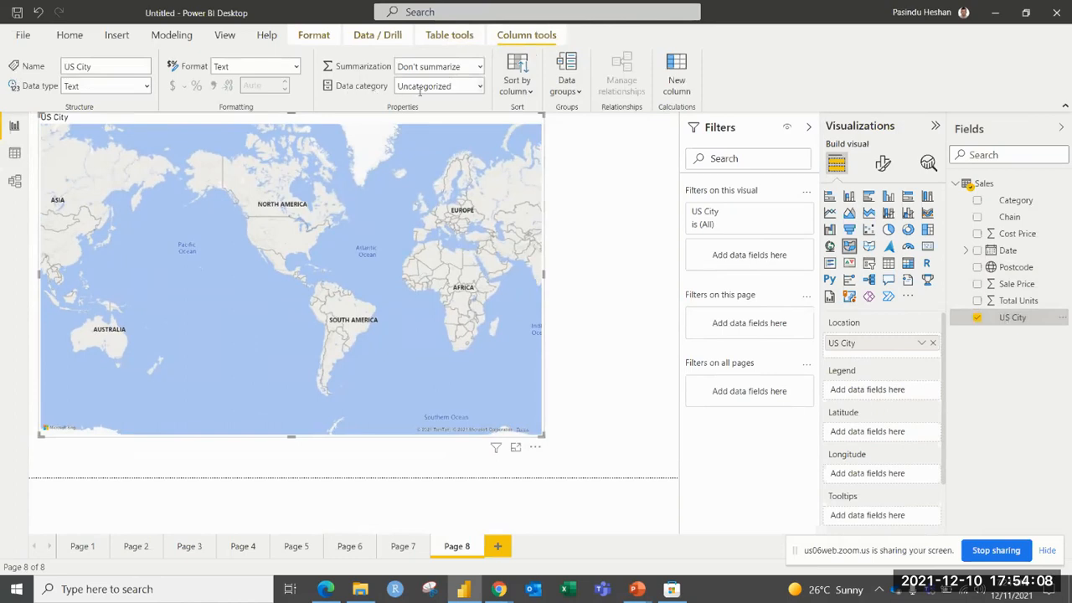
click(481, 87)
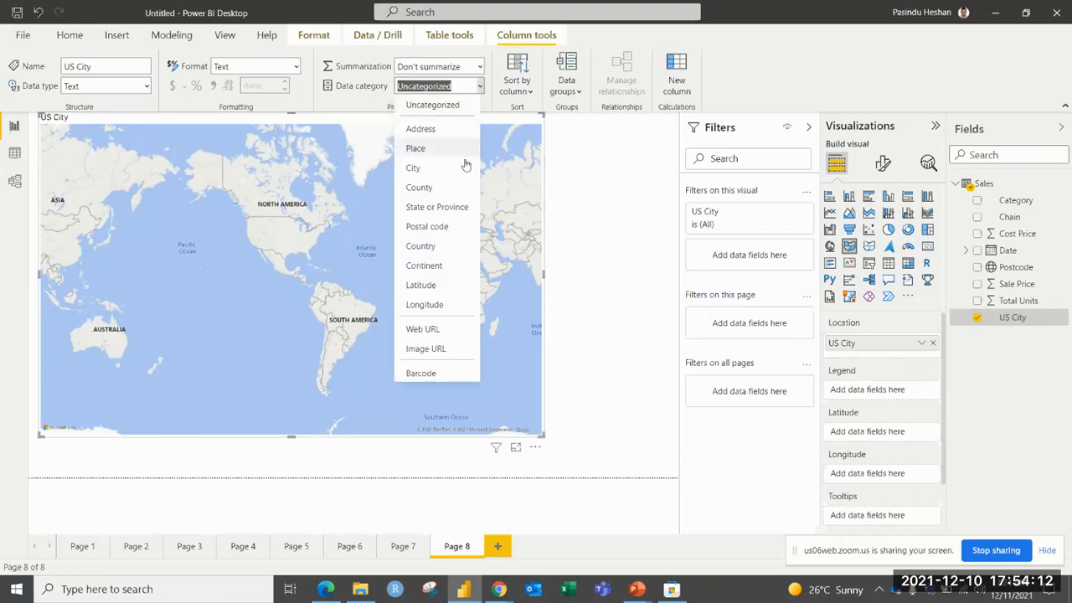
click(440, 209)
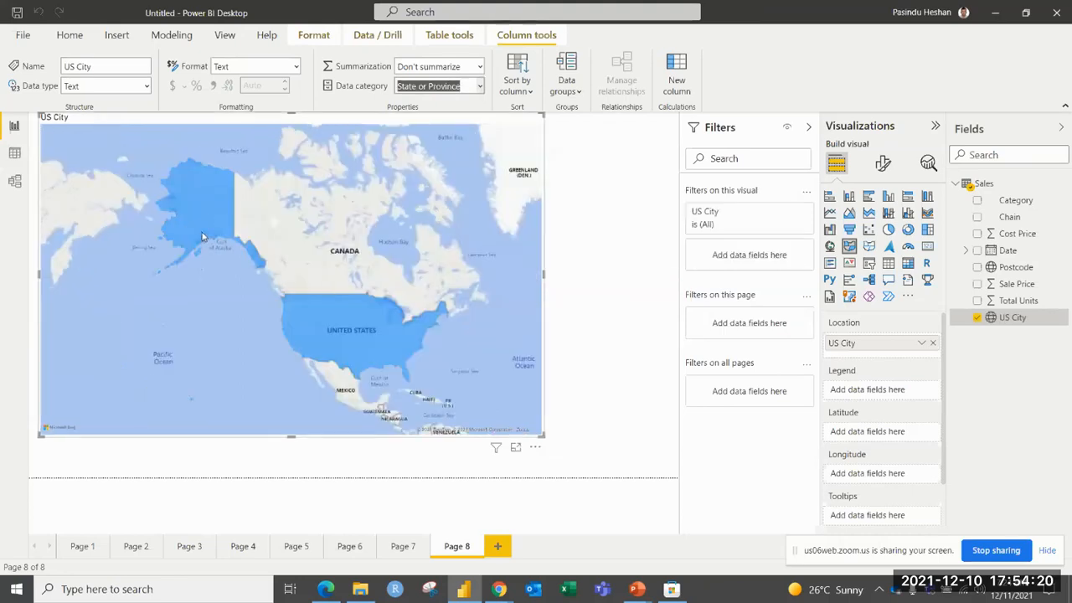
mouse_move(202, 237)
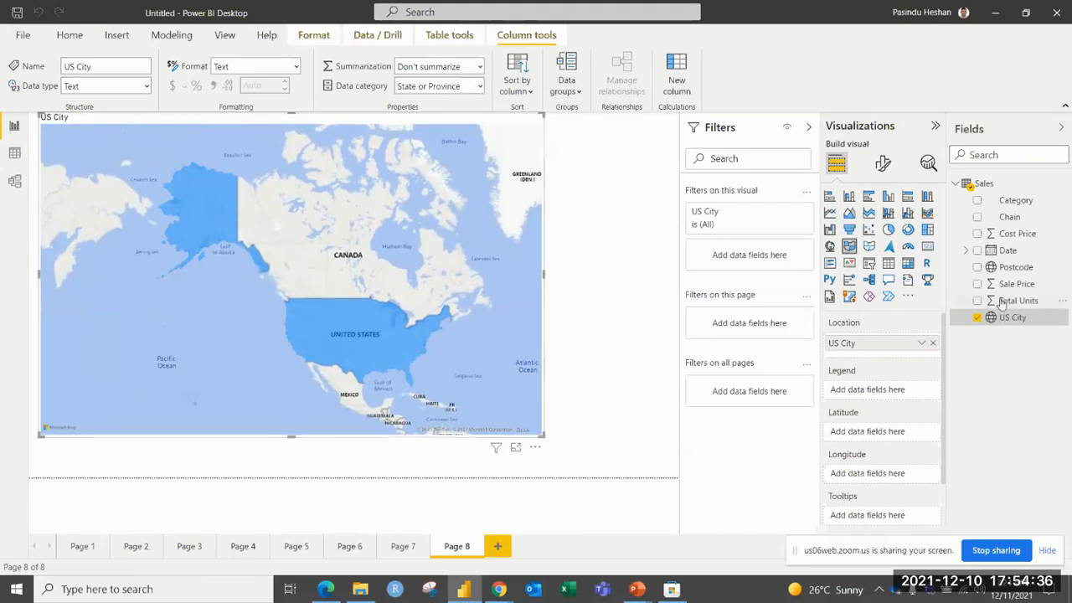
Add Total Units as the filled map's legend, then remove it and add it again.
drag(999, 306, 883, 393)
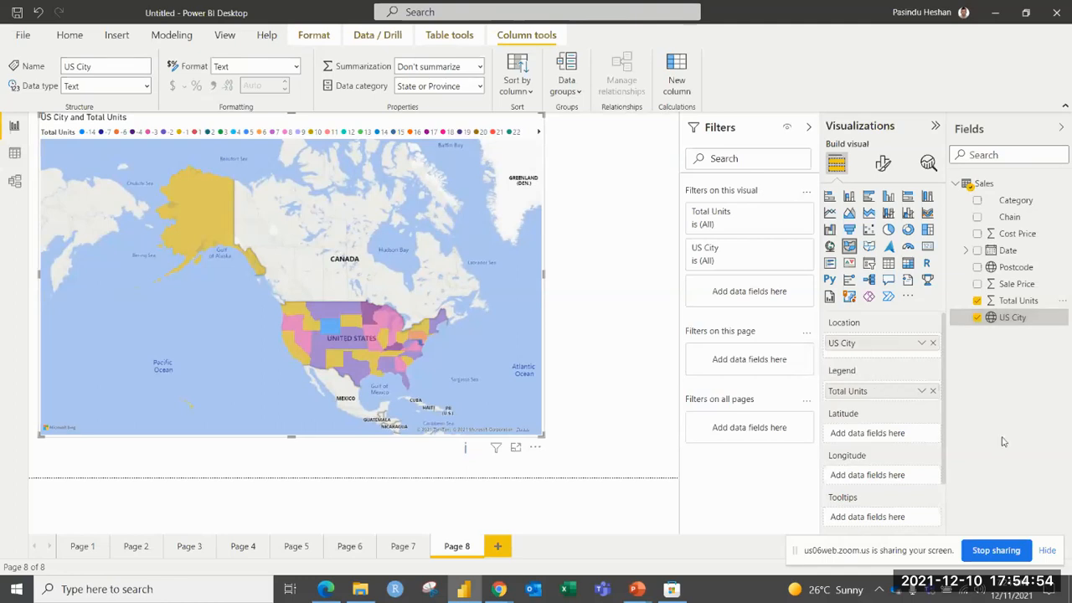
click(933, 391)
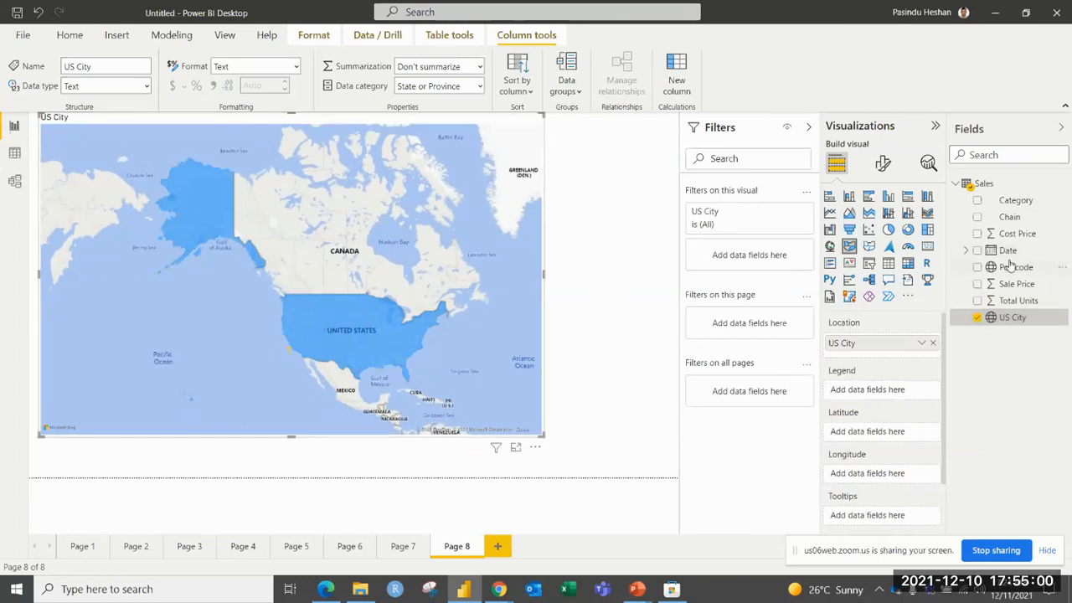
drag(1001, 306, 889, 385)
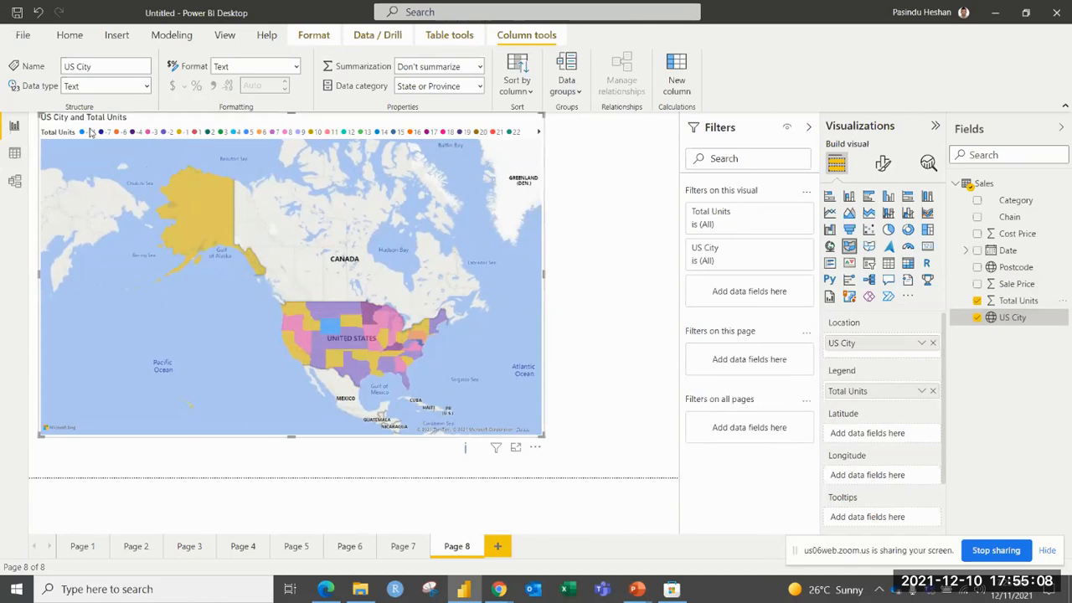
Turn off the filled map's legend, and shift the visual slightly away from the page's upper-left corner.
click(222, 136)
click(234, 144)
click(883, 165)
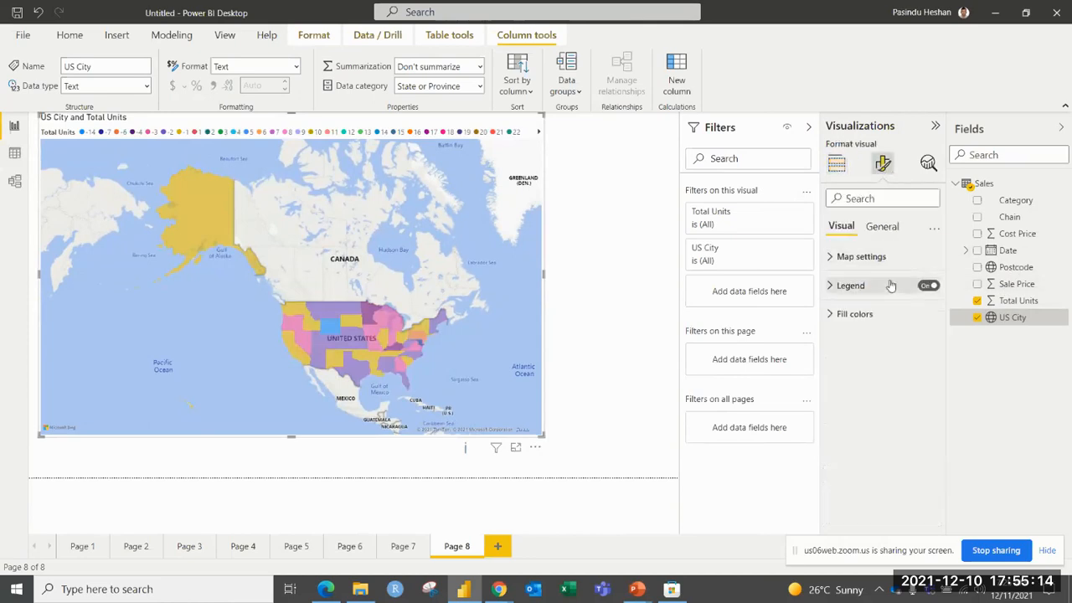
click(928, 285)
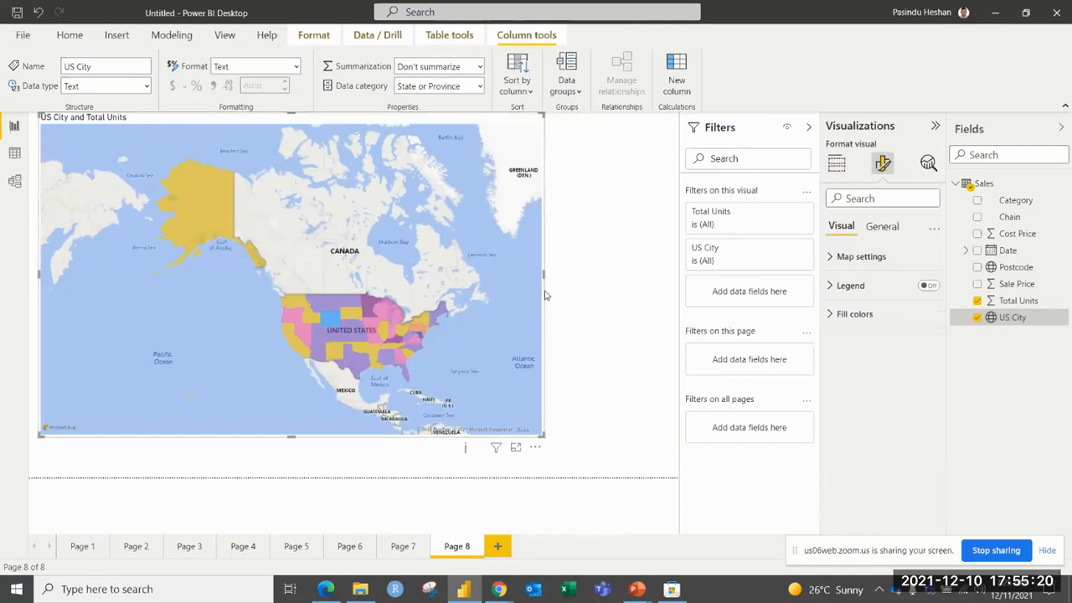
drag(445, 151, 459, 165)
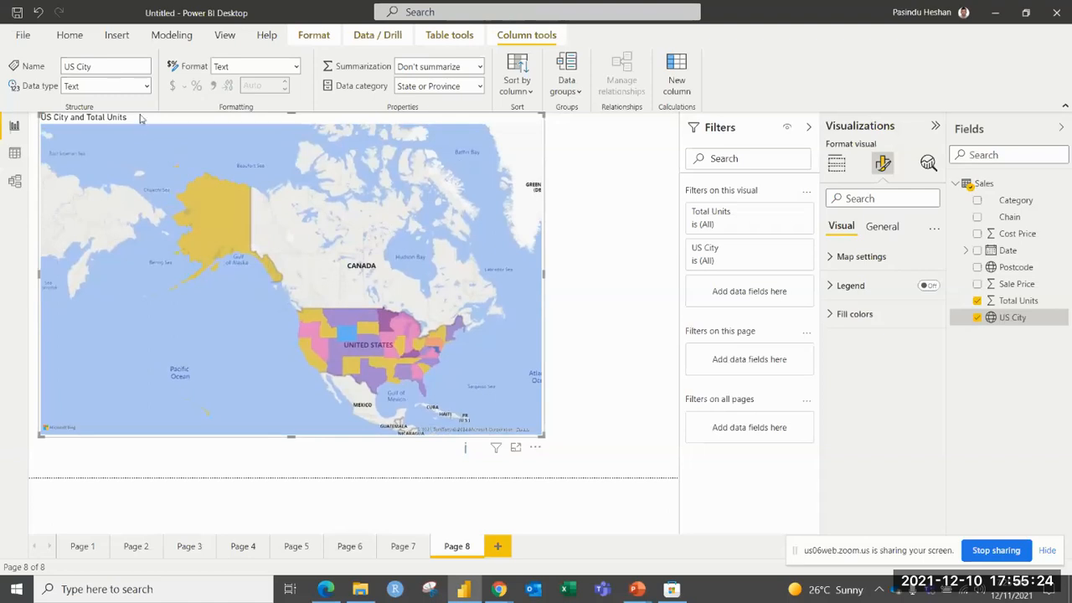
drag(141, 118, 149, 125)
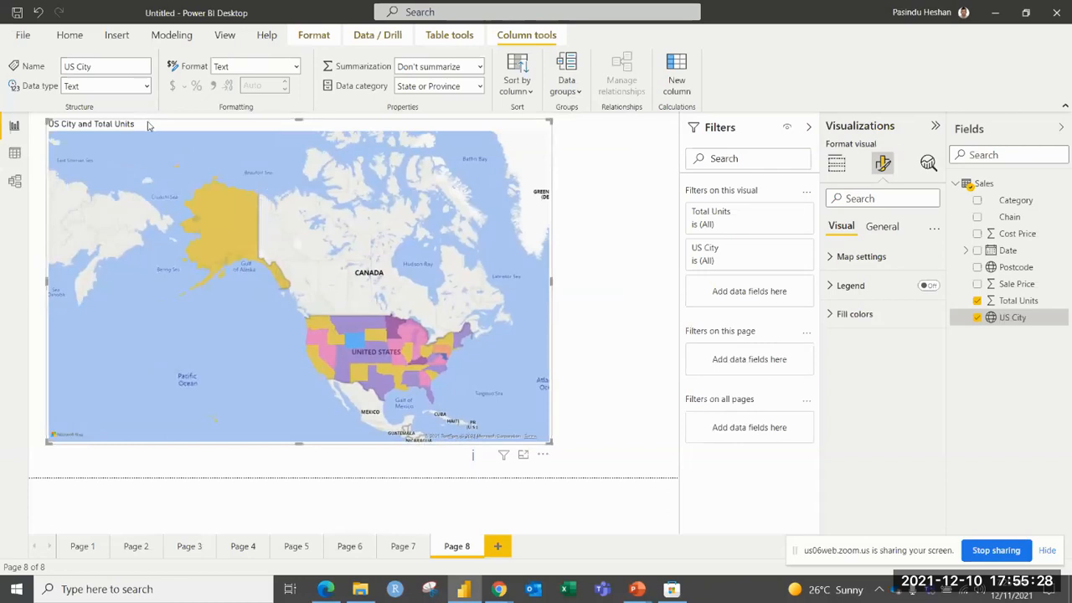
Add a new report page with an empty bubble map, and enlarge the map across most of the canvas.
click(498, 548)
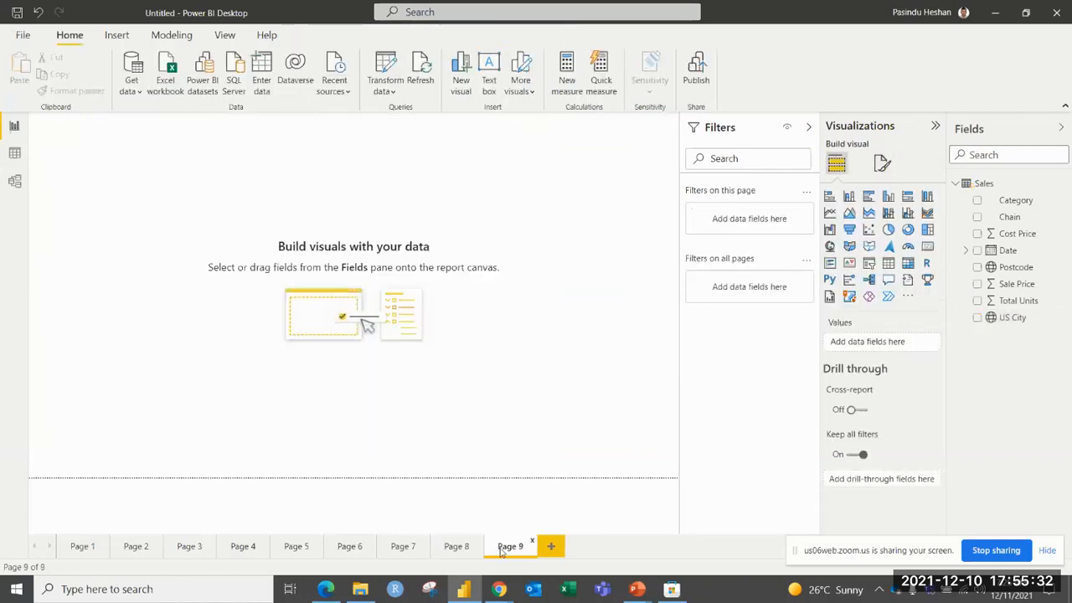
click(829, 246)
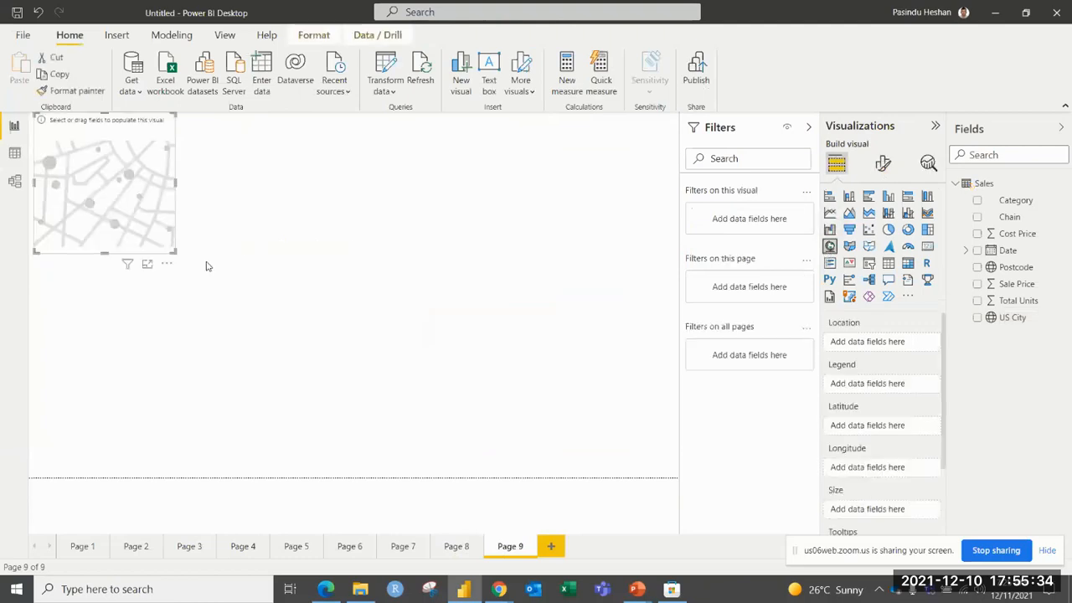
drag(175, 251, 632, 400)
drag(591, 310, 598, 333)
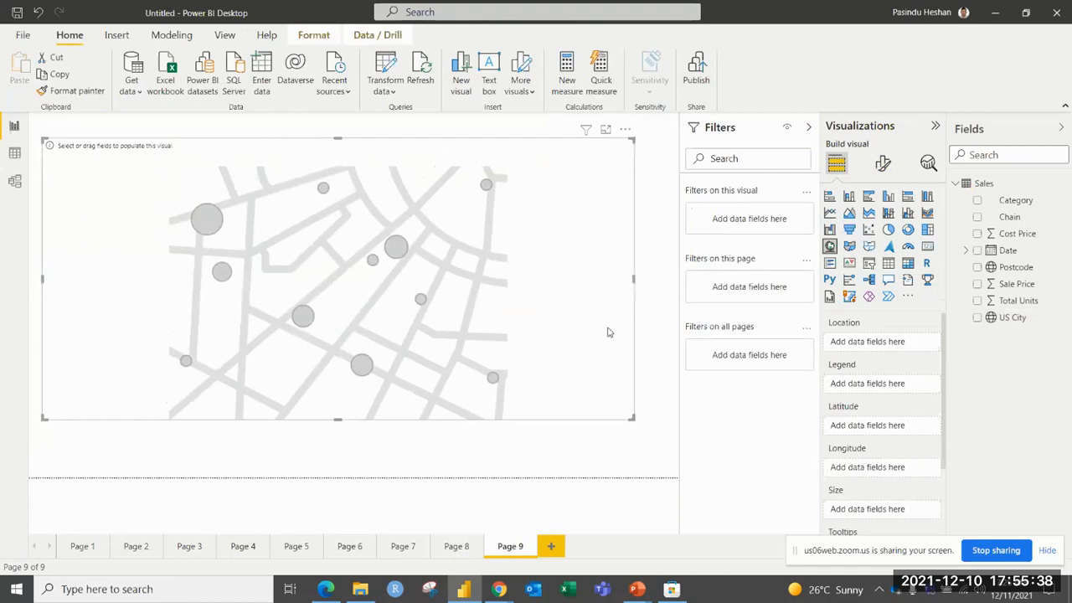
Use US City as the map's location and Sale Price as its bubble size.
drag(990, 325, 893, 334)
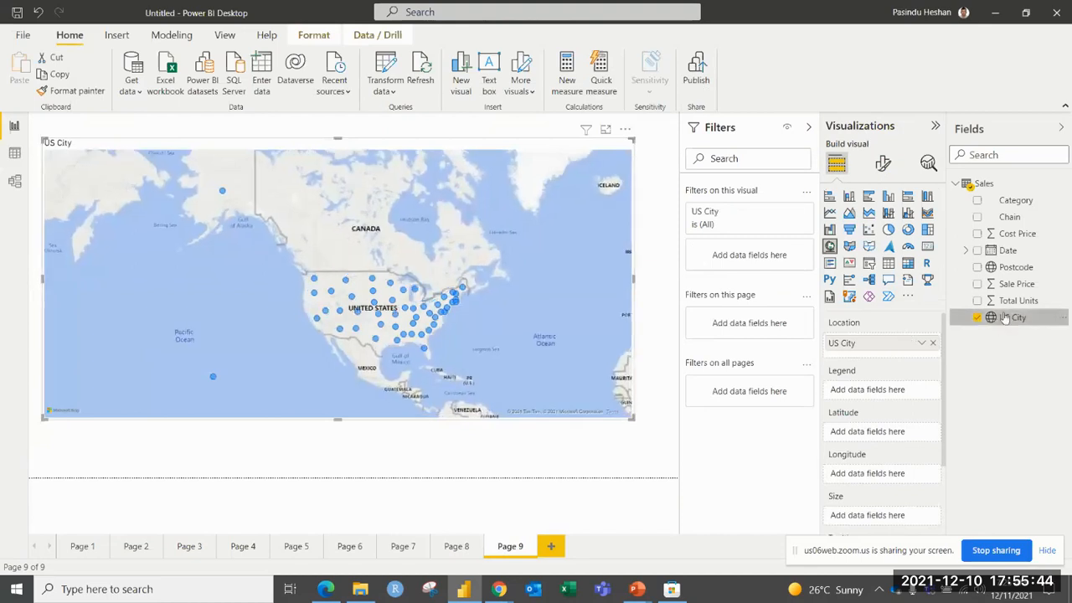
drag(1009, 285, 867, 511)
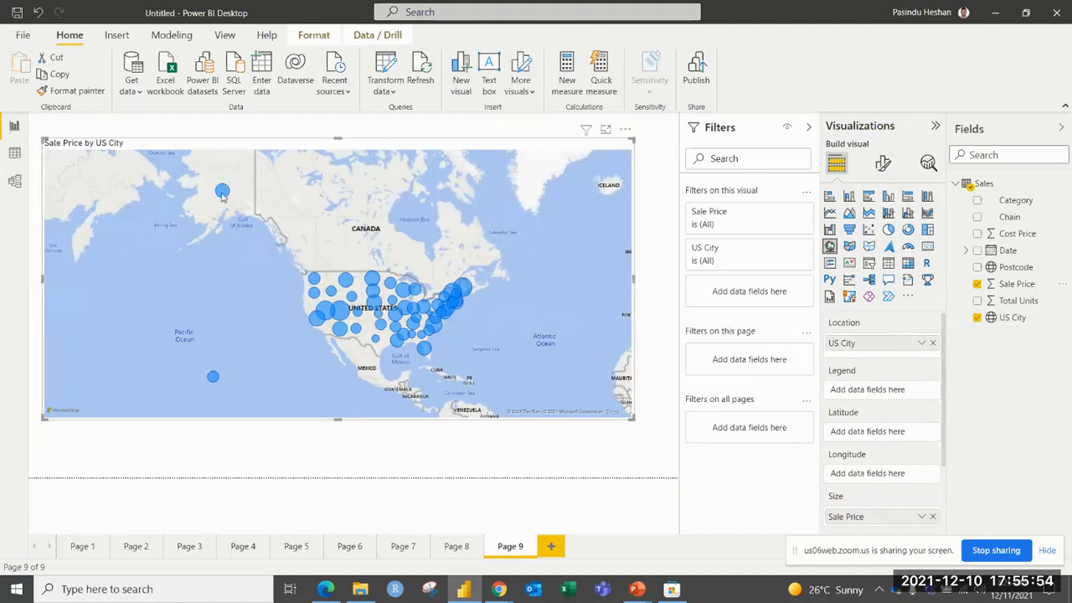
drag(297, 233, 257, 200)
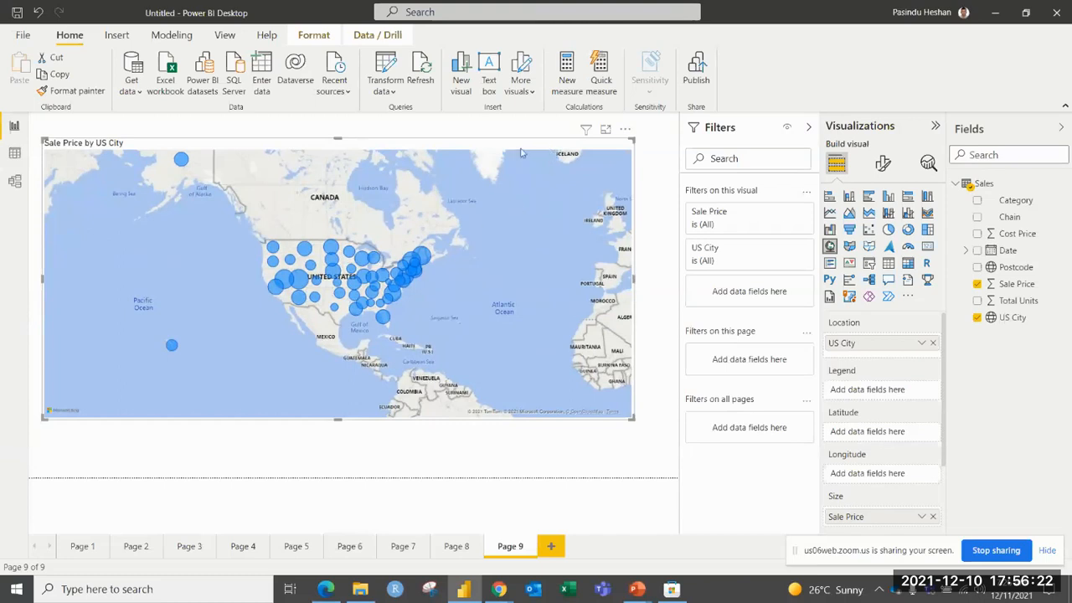
Try the Aerial, Dark and Light styles on the Sale Price map, and set its style to Grayscale.
click(883, 163)
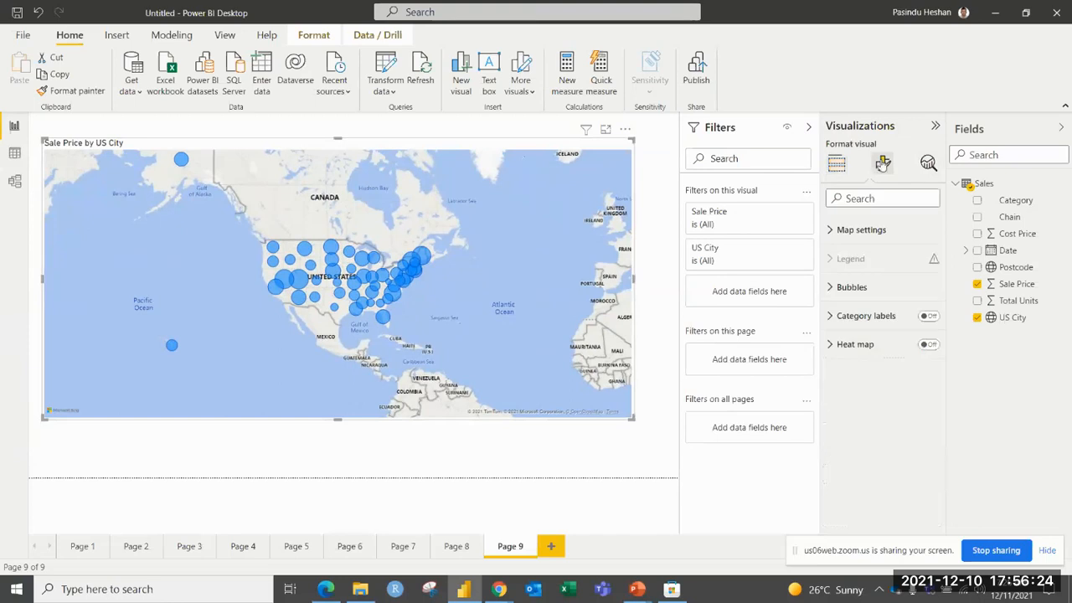
click(856, 256)
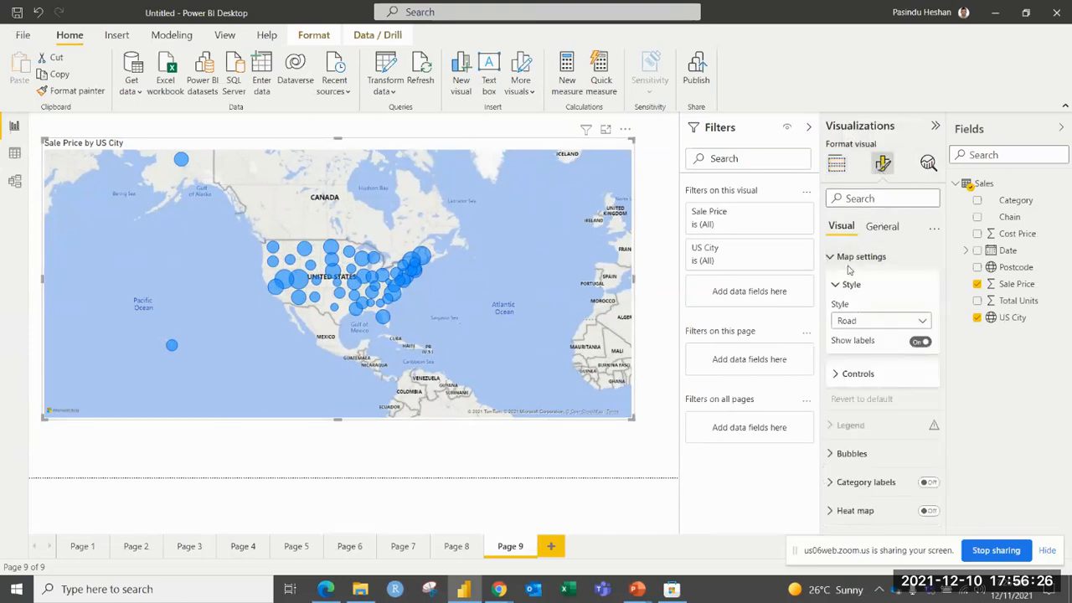
click(847, 326)
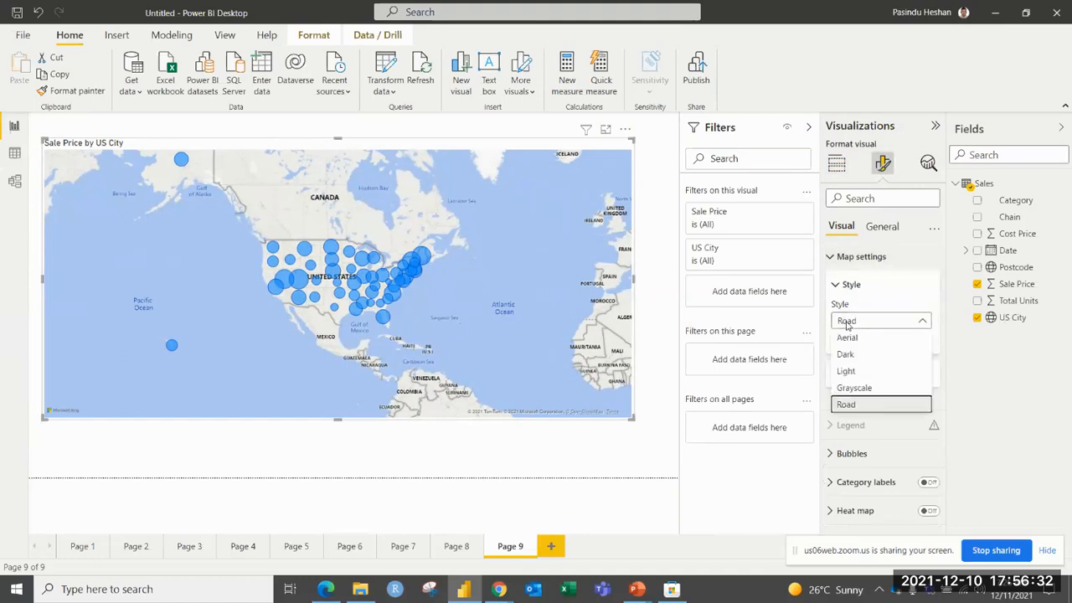
click(862, 338)
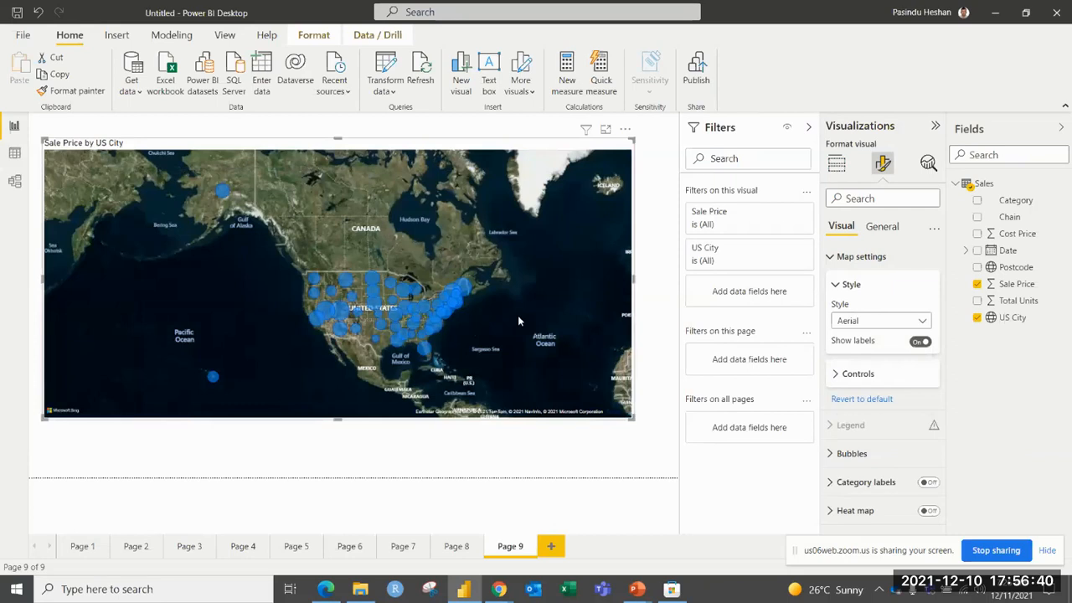
click(879, 325)
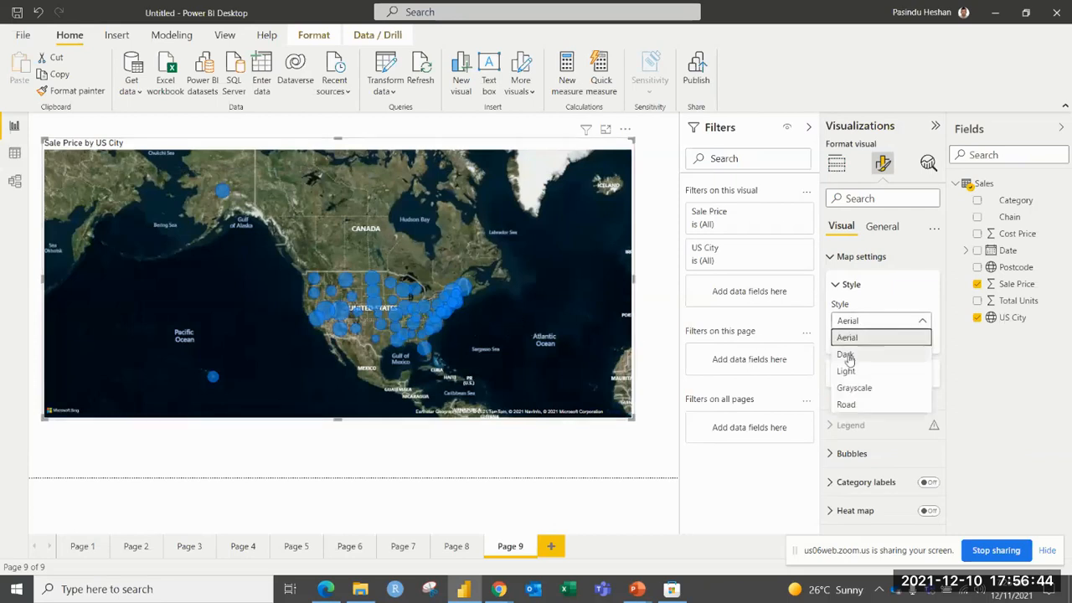
click(847, 355)
click(864, 323)
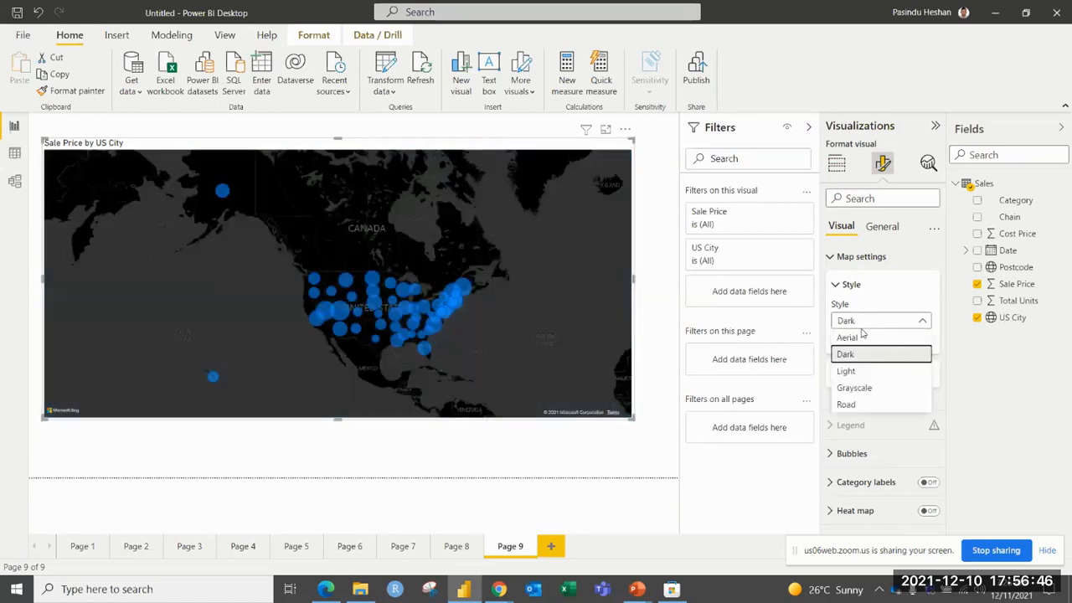
click(846, 371)
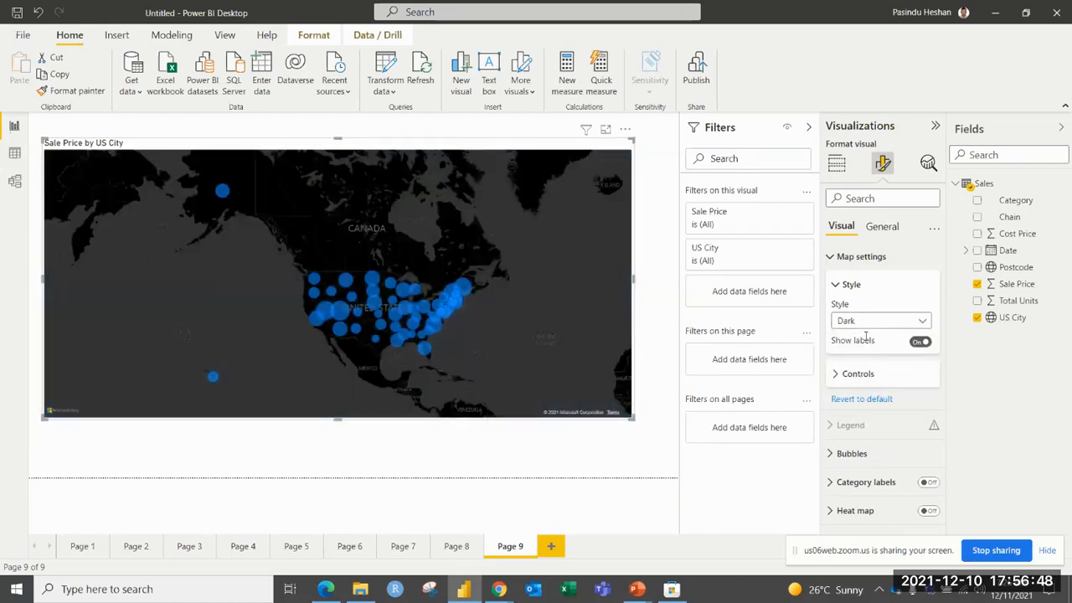
click(870, 322)
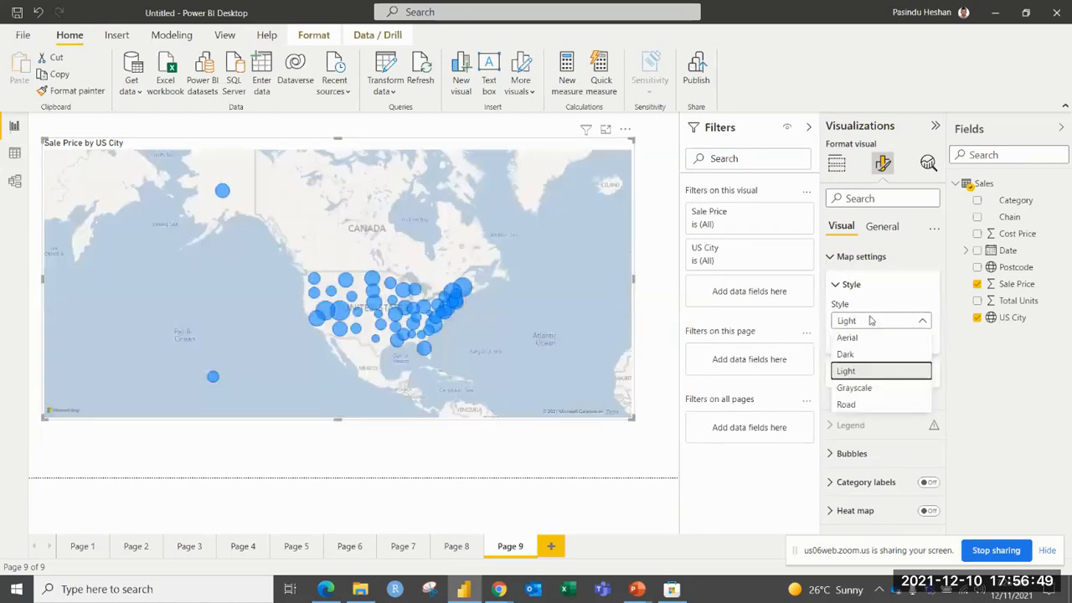
click(860, 390)
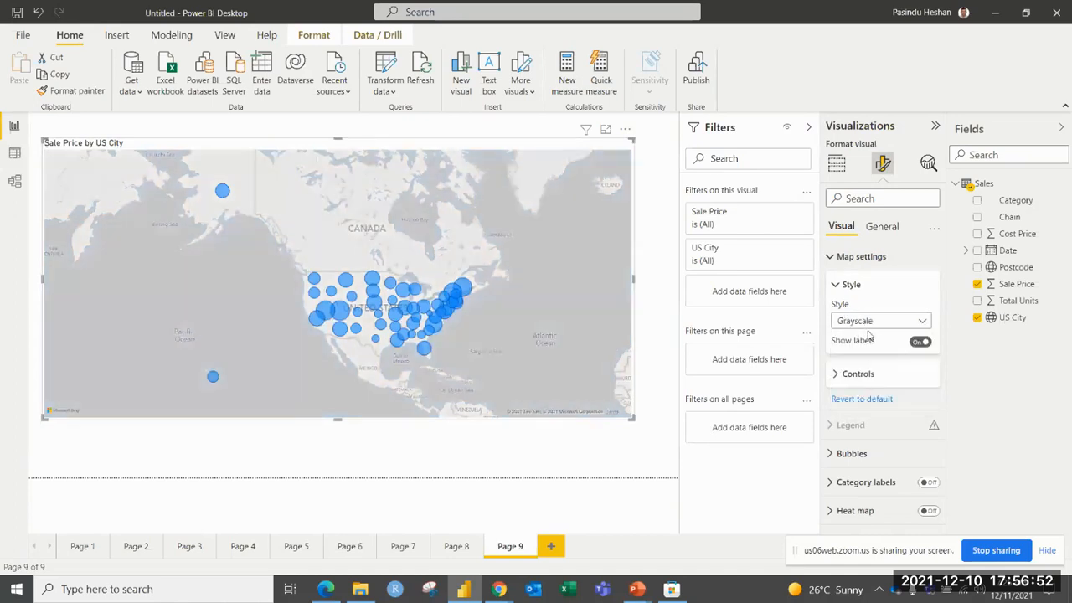
click(836, 288)
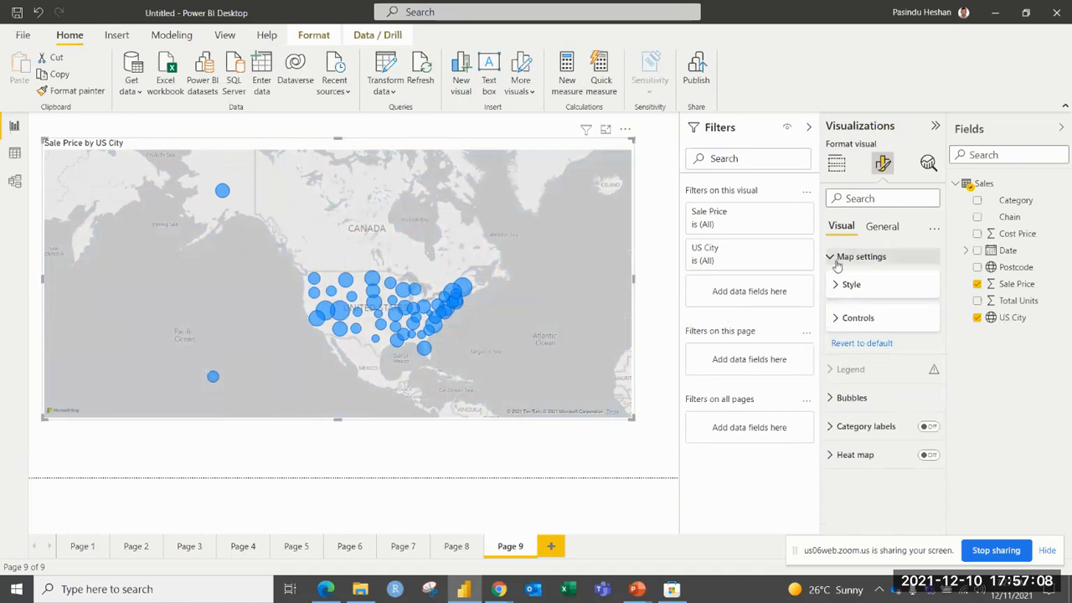
click(835, 260)
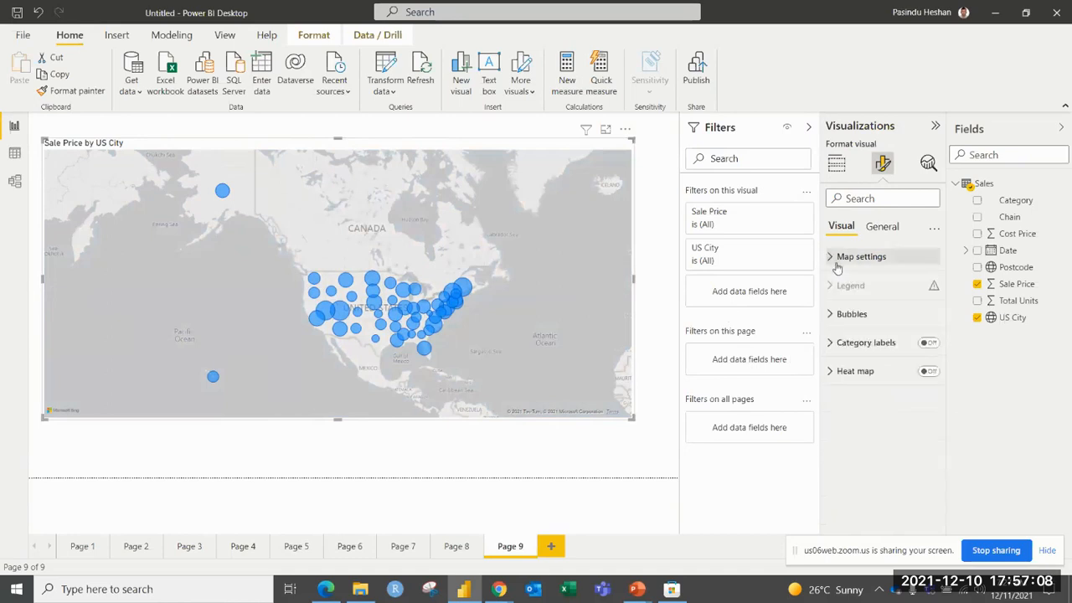
Try a size of 18 px for the map bubbles, and reduce it to -1 px.
click(832, 317)
drag(882, 382, 895, 382)
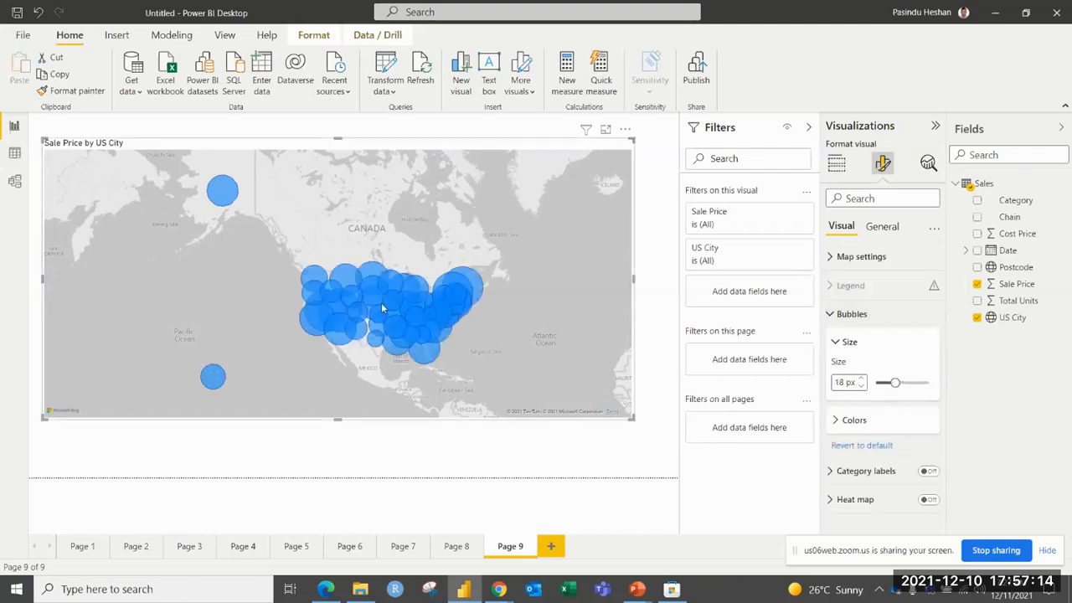
scroll(354, 361, up, 1)
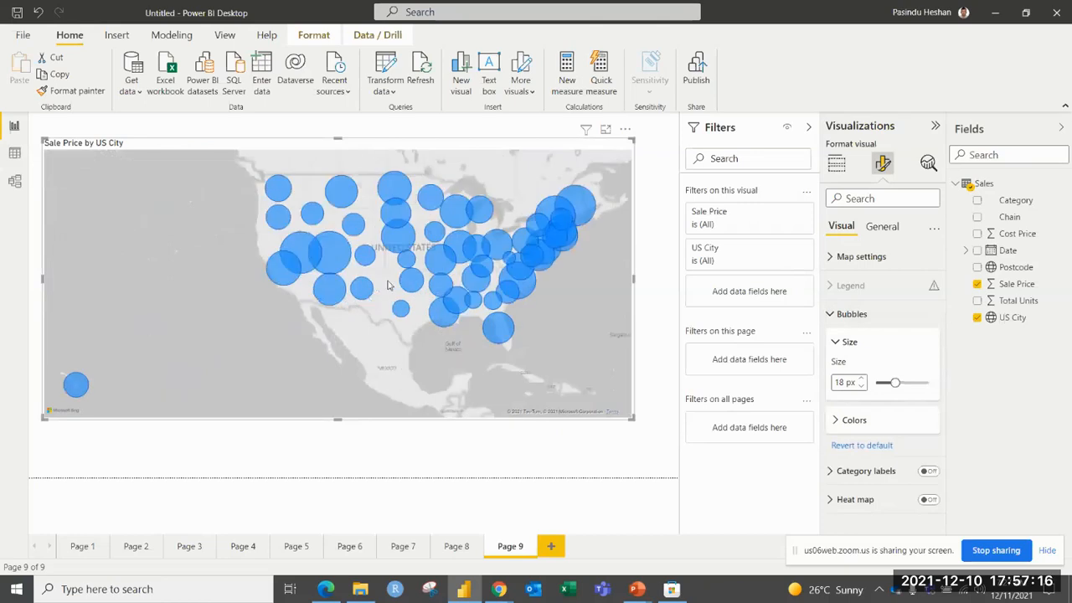
scroll(387, 285, up, 2)
mouse_move(894, 382)
mouse_down()
mouse_move(908, 382)
mouse_move(887, 381)
mouse_up()
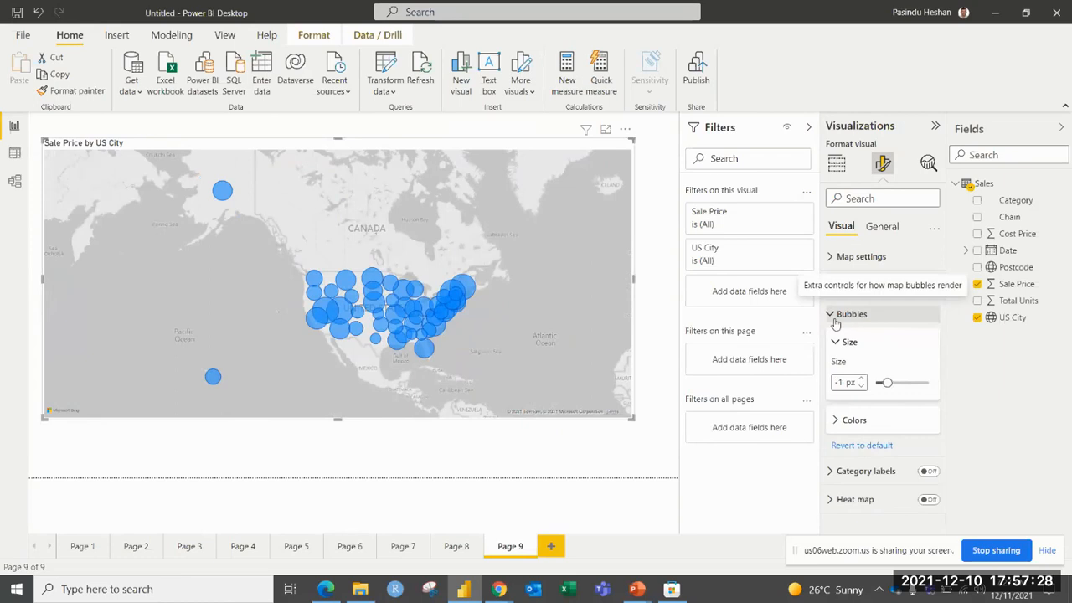
click(835, 317)
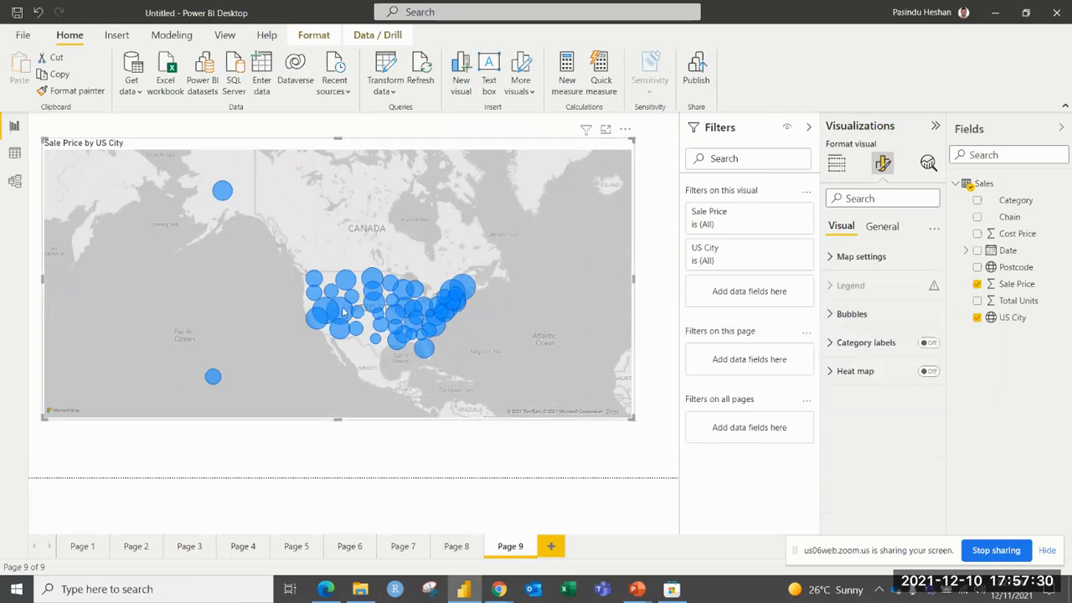
mouse_move(343, 312)
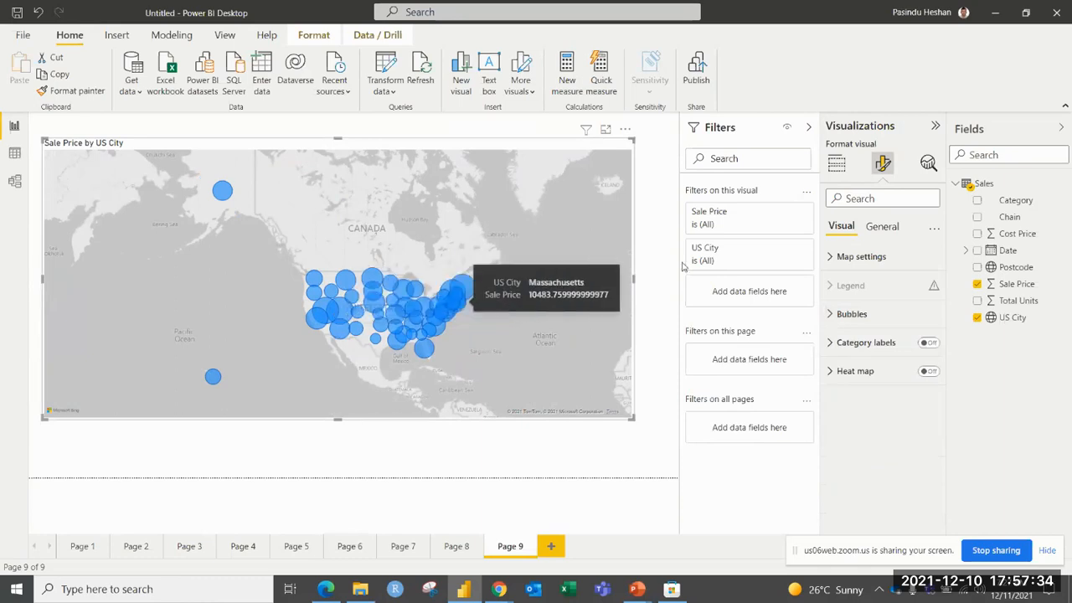
Set the map bubbles' default color to green, and switch the Show all option for their colors.
click(833, 314)
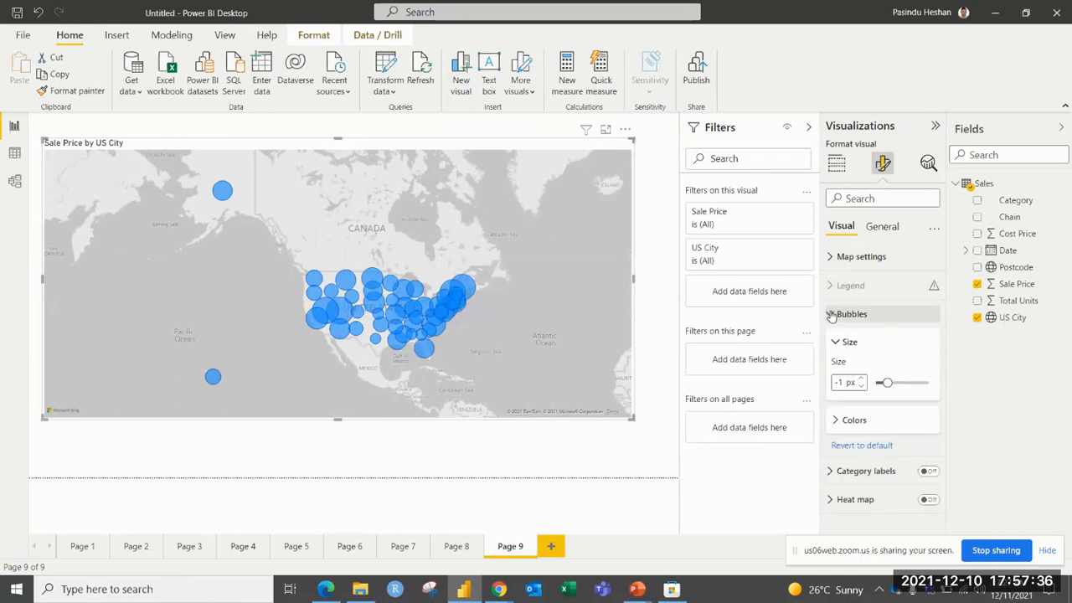
click(853, 421)
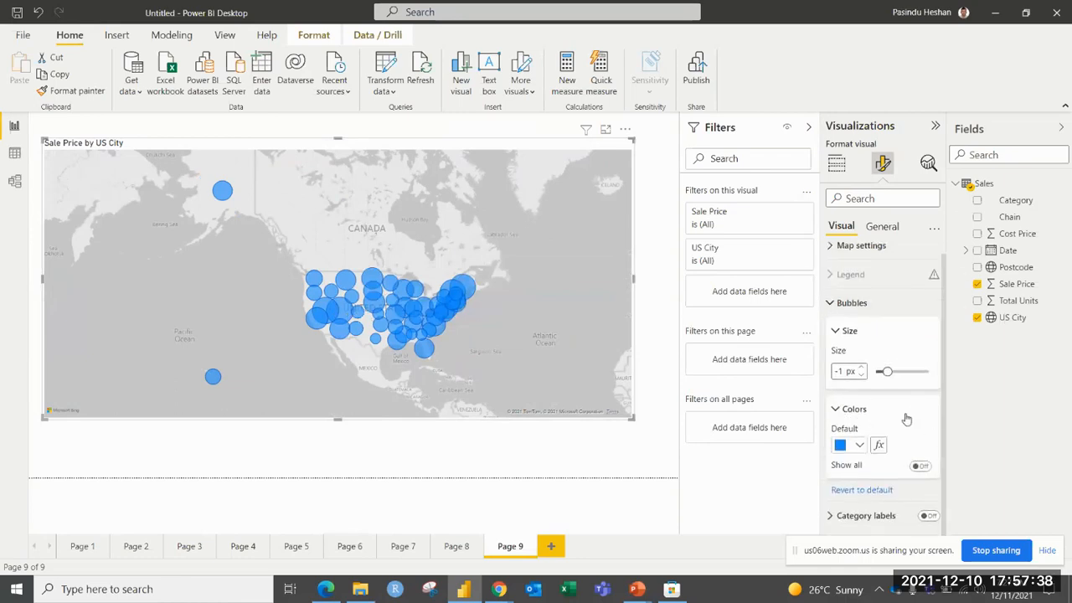
click(860, 445)
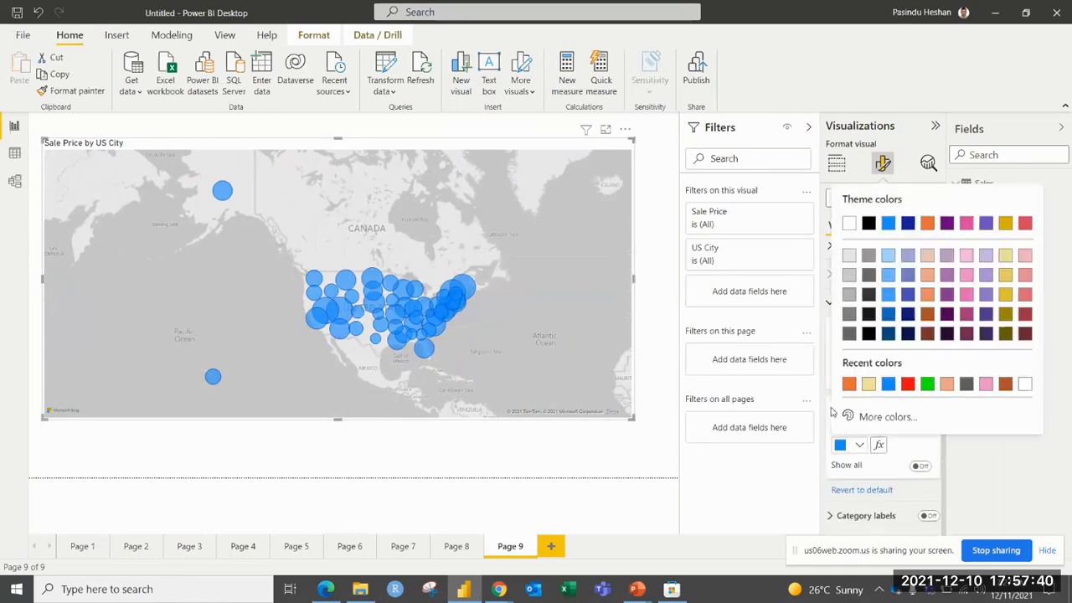
click(925, 385)
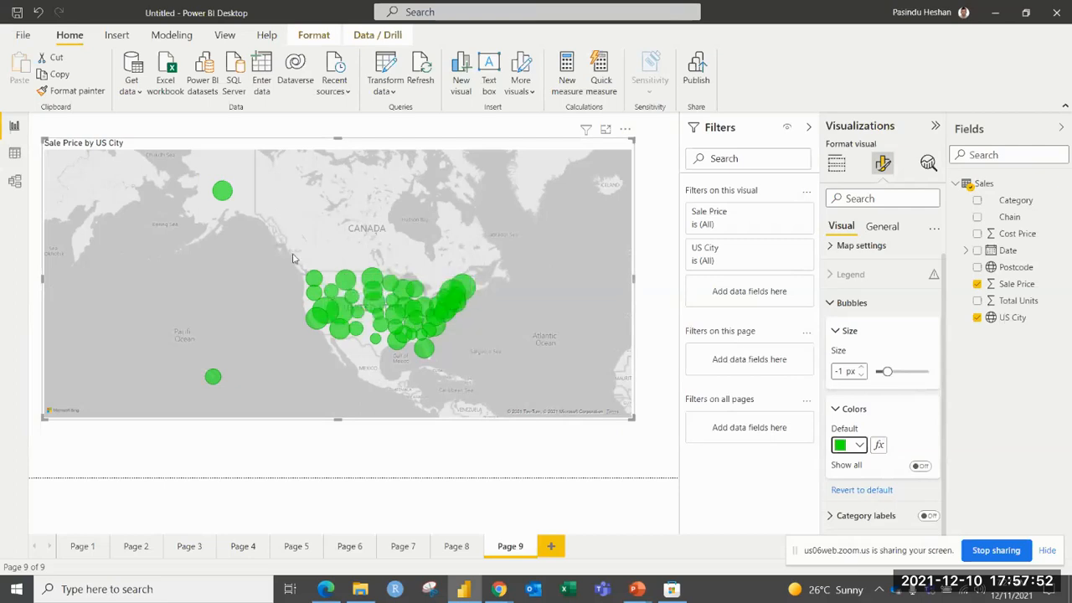
mouse_move(350, 286)
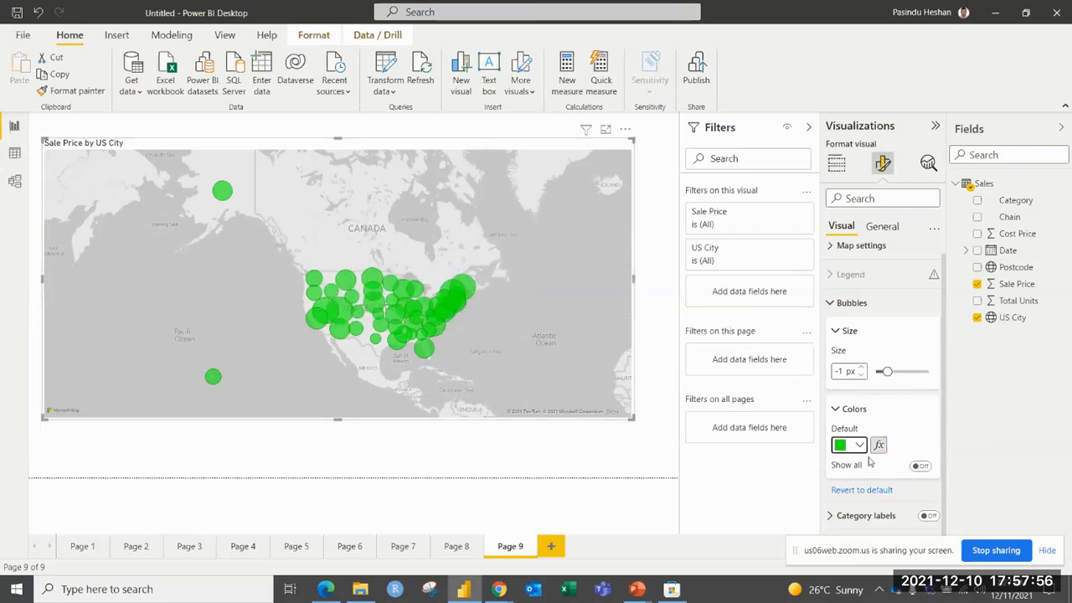
click(919, 465)
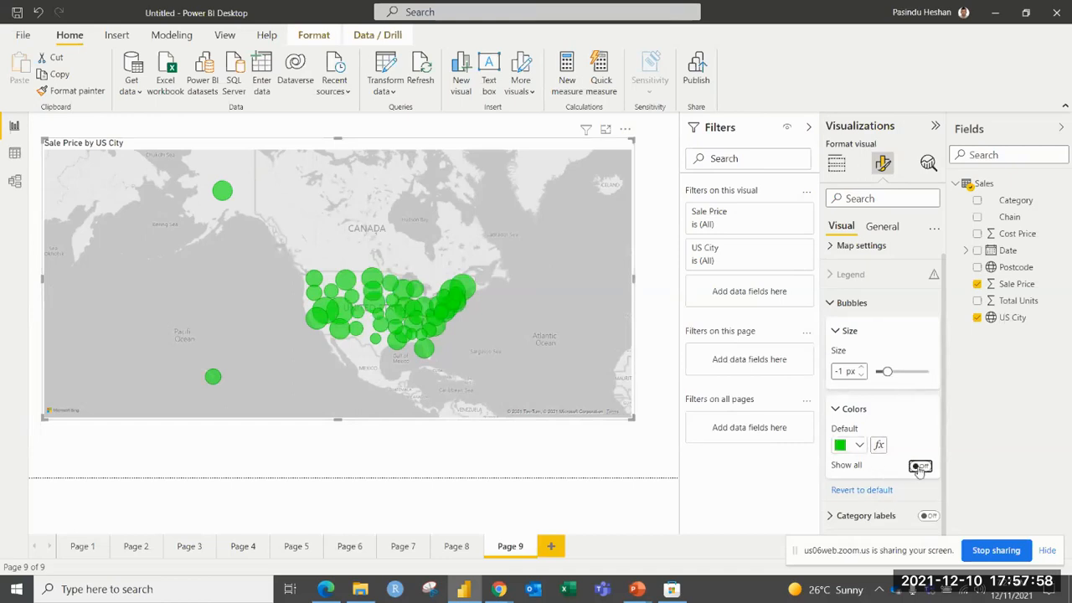
Color the map bubbles individually: red for Utah, blue for Nevada and light gold for Maine.
scroll(914, 448, down, 1)
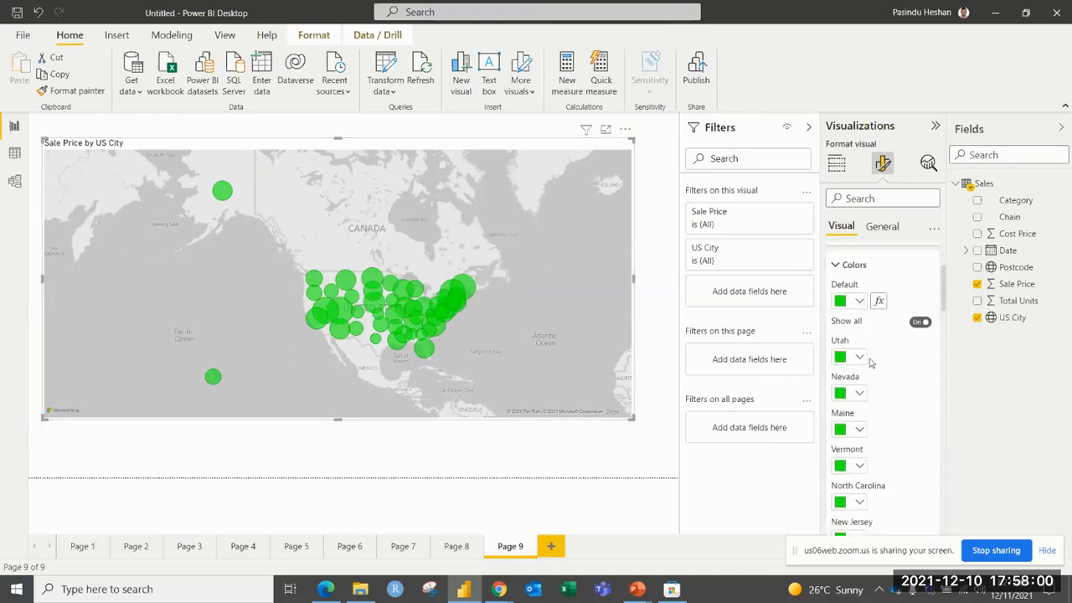
click(860, 358)
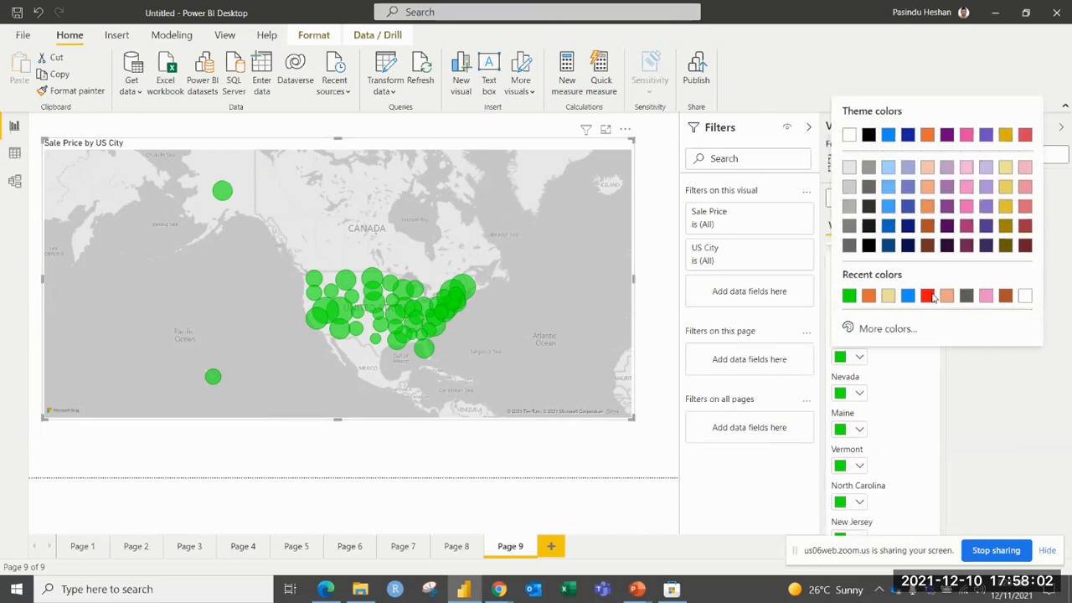
click(932, 300)
click(859, 393)
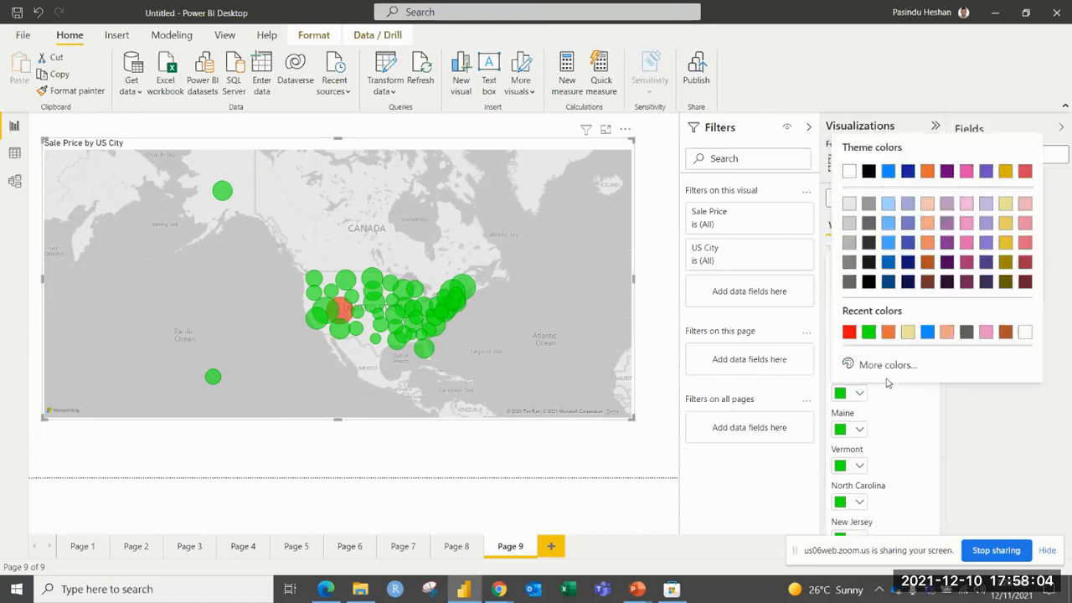
click(927, 332)
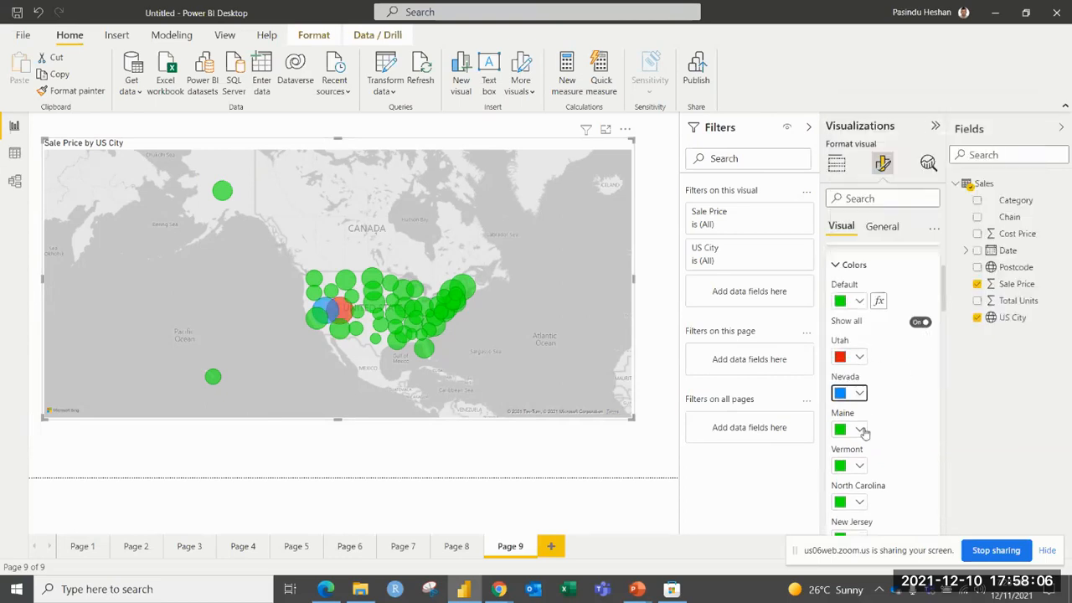
click(859, 428)
click(1004, 260)
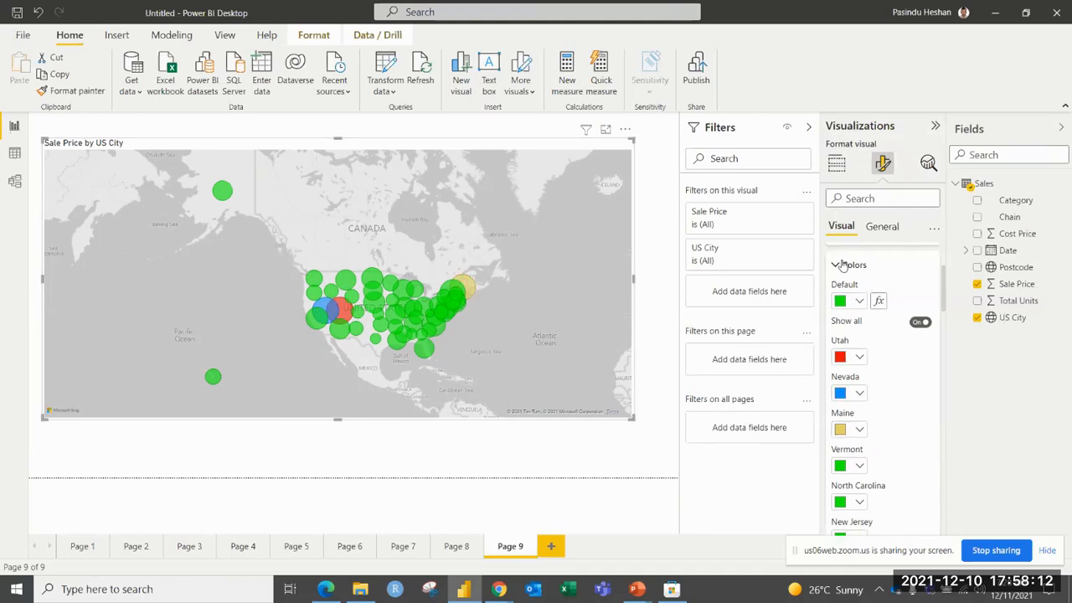
click(843, 265)
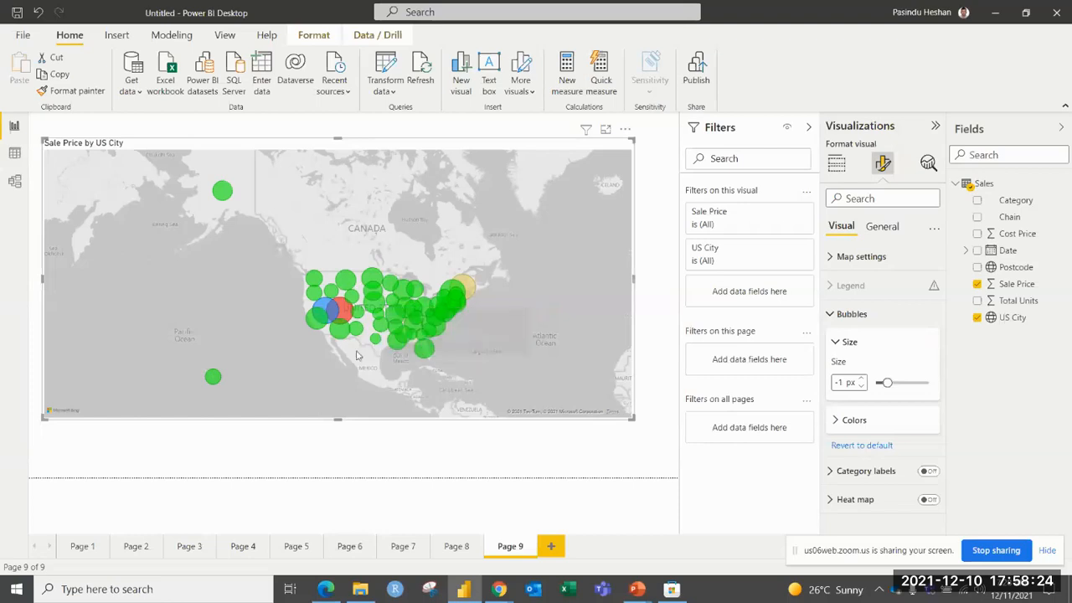
scroll(359, 348, up, 2)
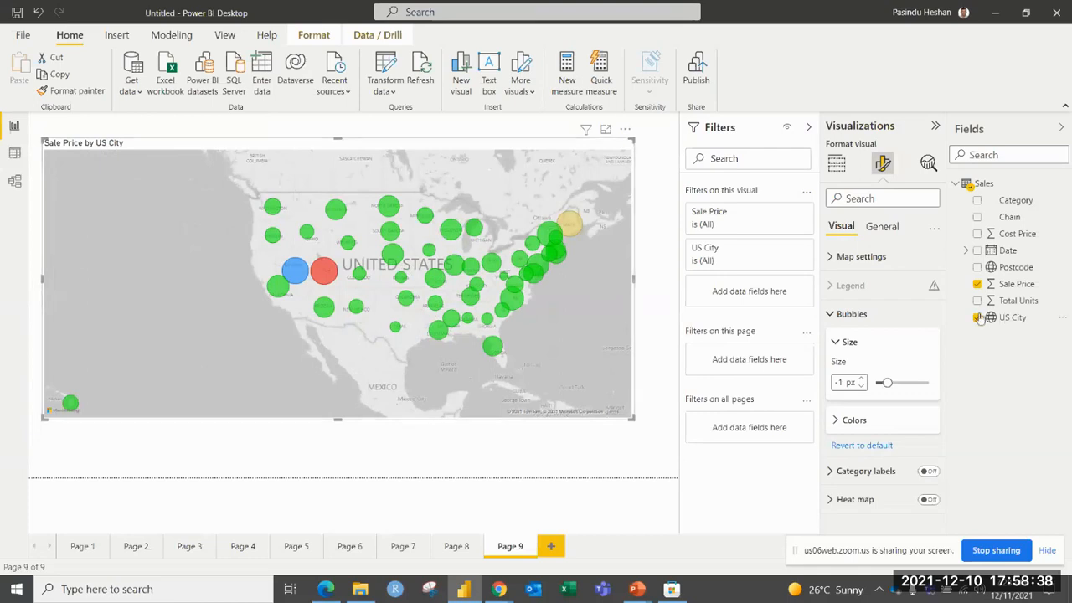
click(833, 315)
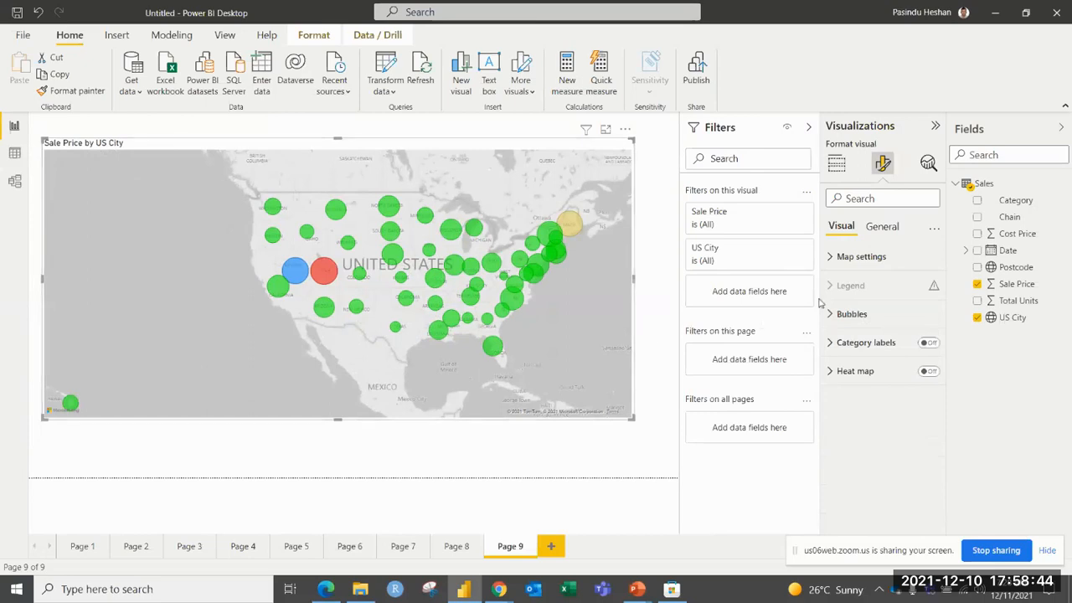
Enable zoom buttons on the Sale Price map, and try them by zooming in and back out.
click(857, 260)
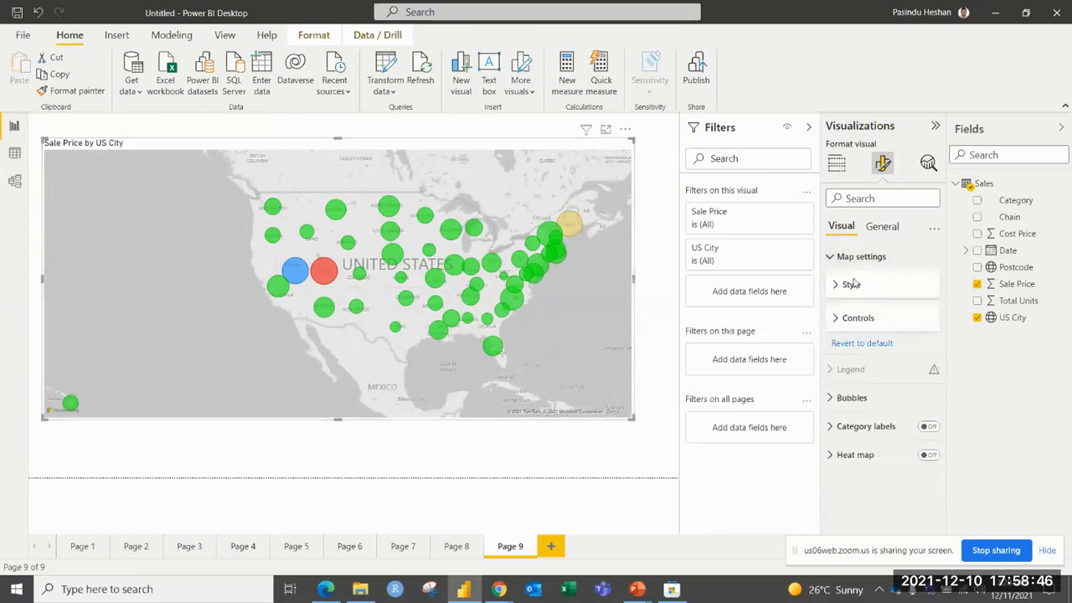
click(838, 322)
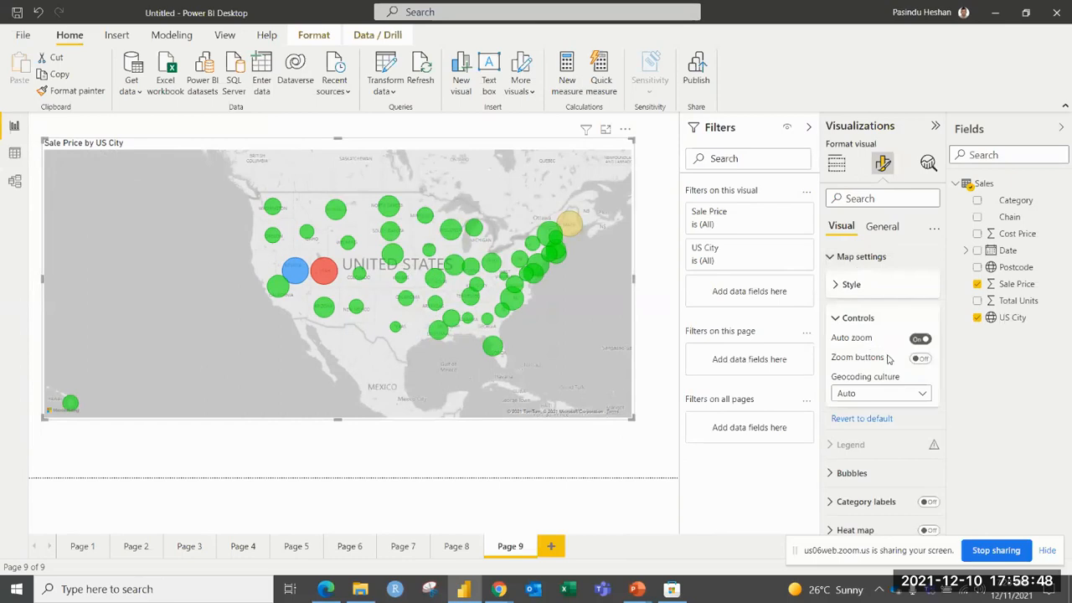
click(920, 358)
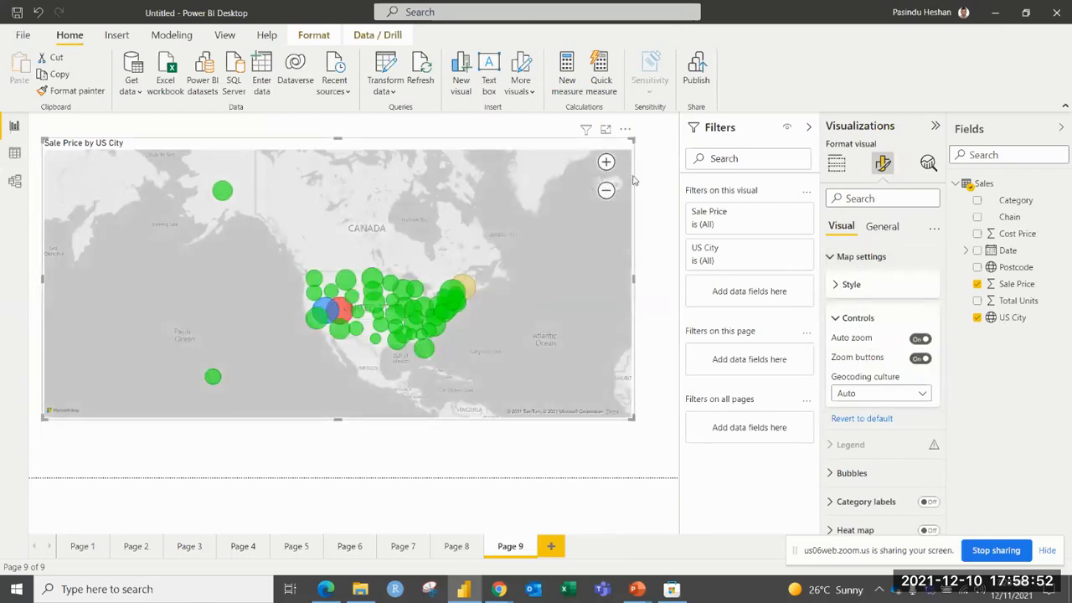
click(607, 163)
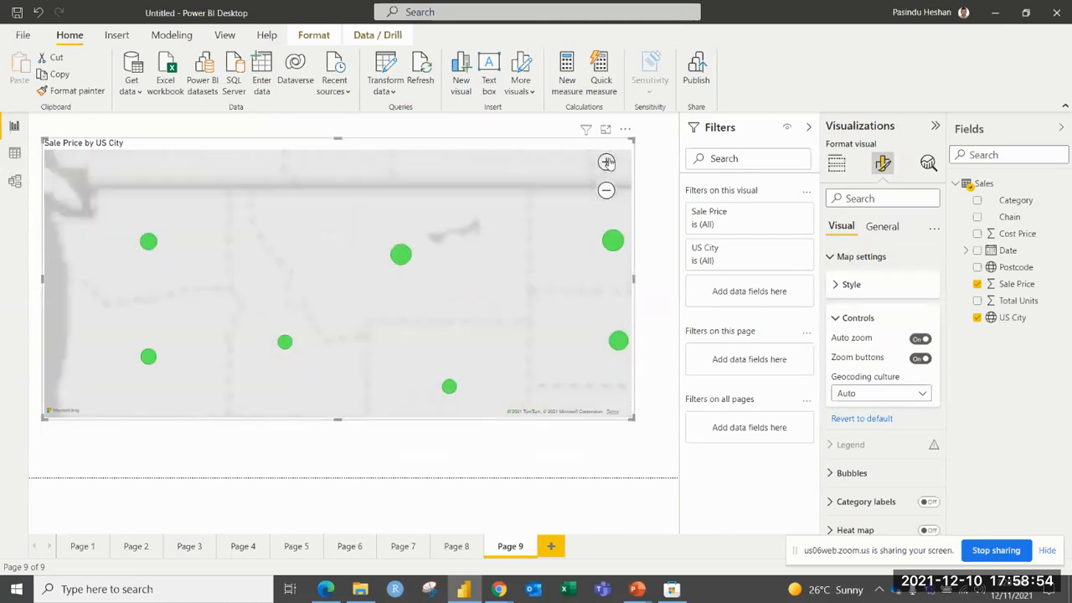
click(607, 191)
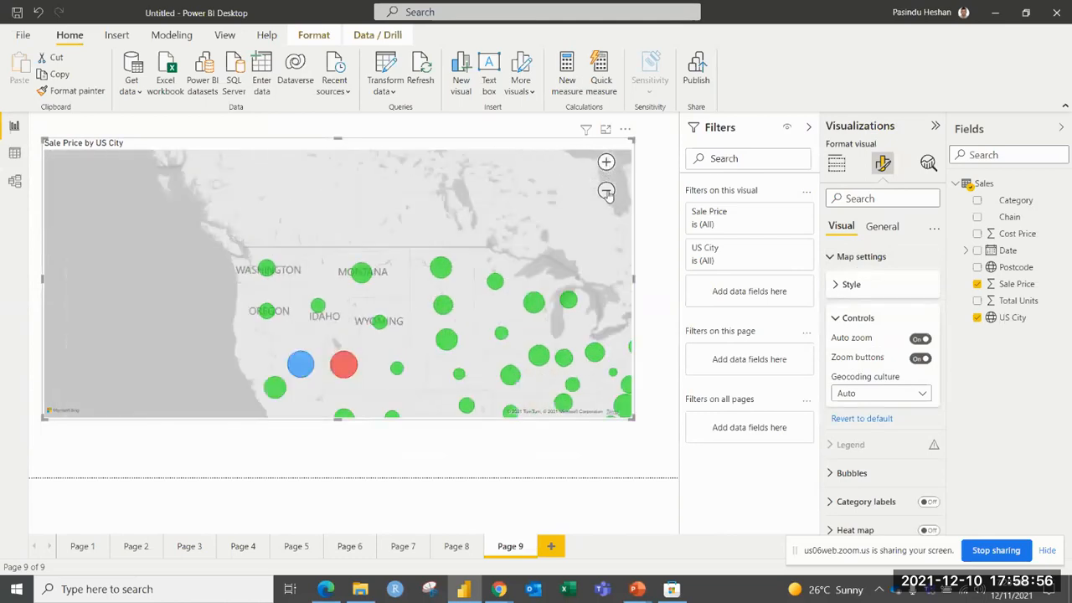
click(606, 191)
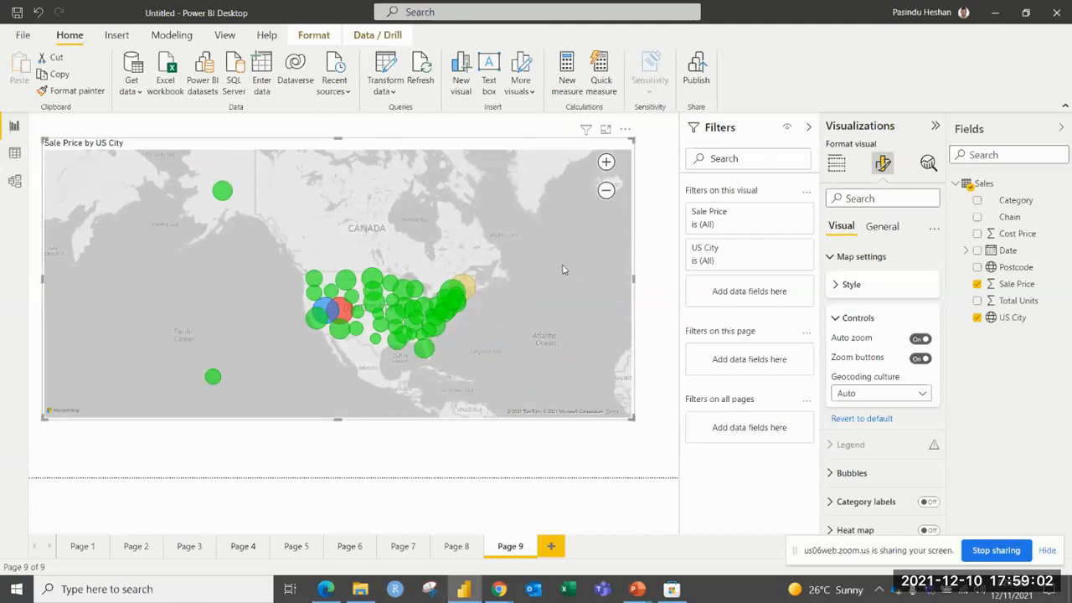
Set the map visual's background color to blue #118DFF with 47% transparency.
click(836, 163)
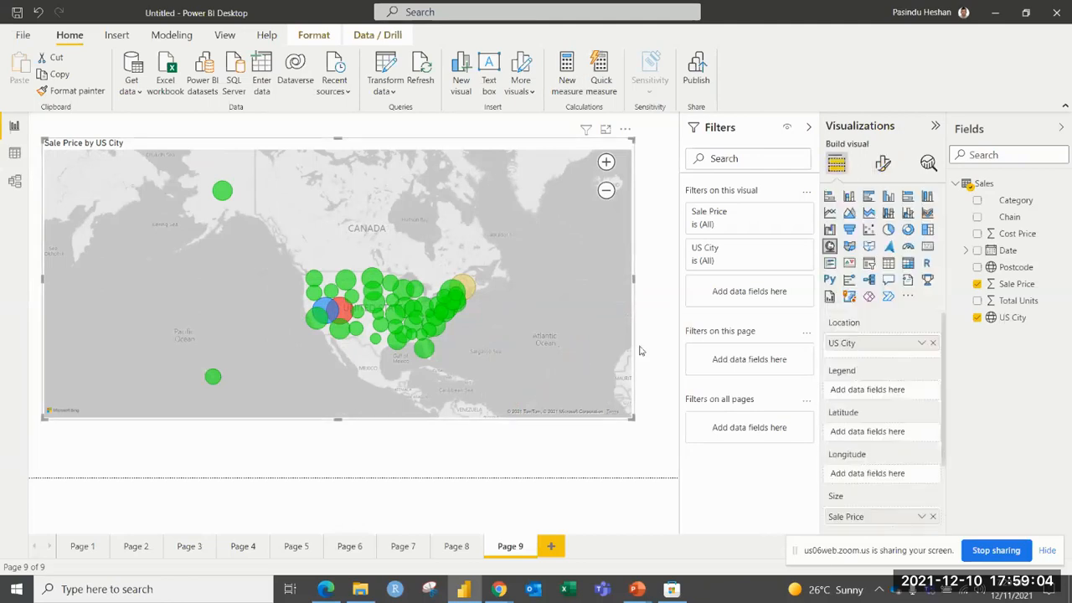
click(877, 165)
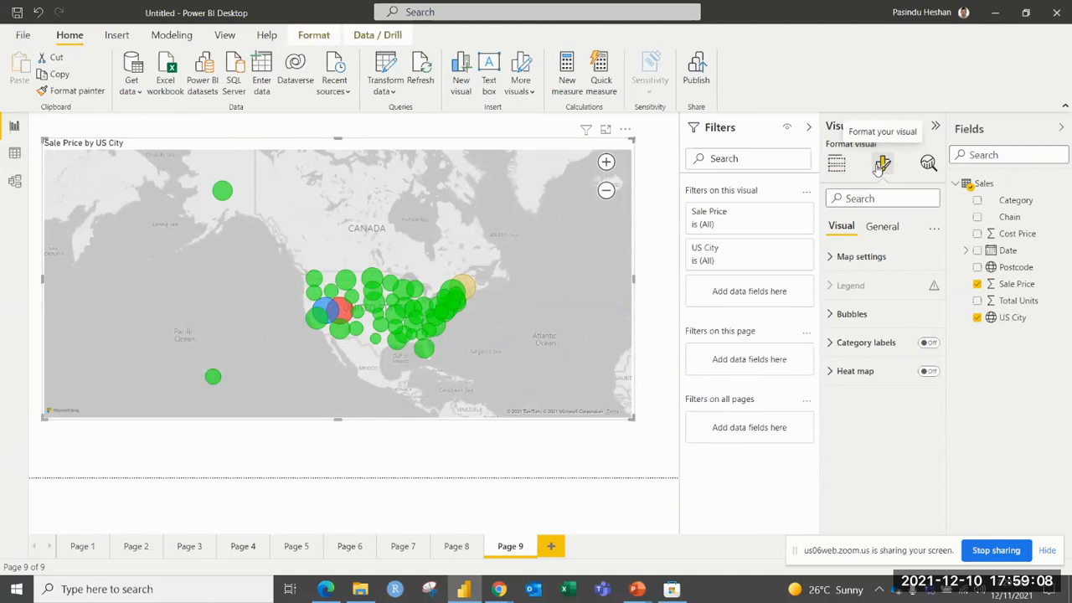
click(893, 229)
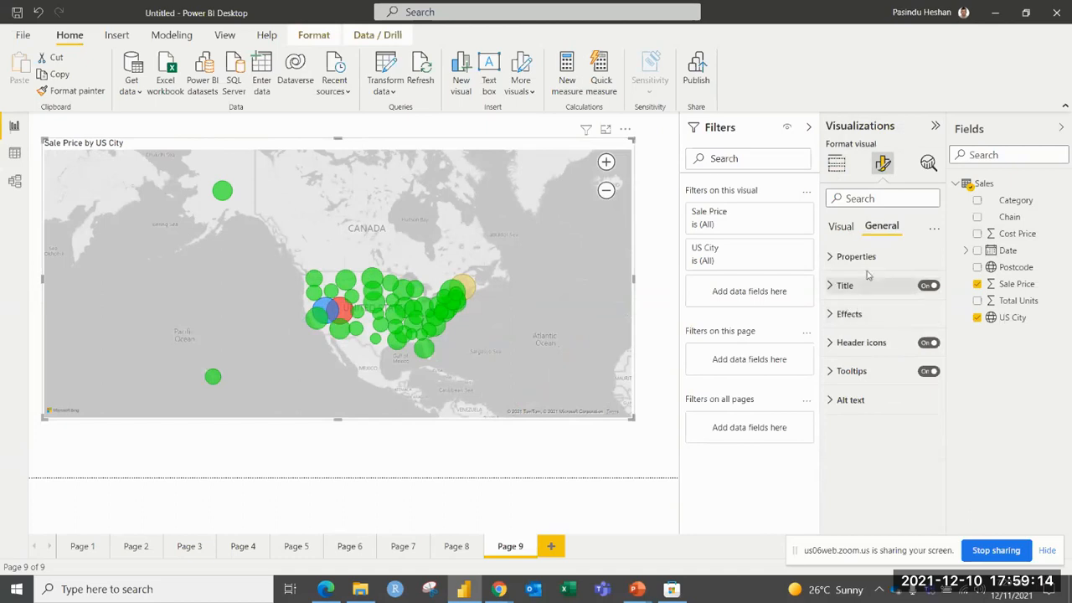
click(849, 315)
scroll(854, 320, down, 2)
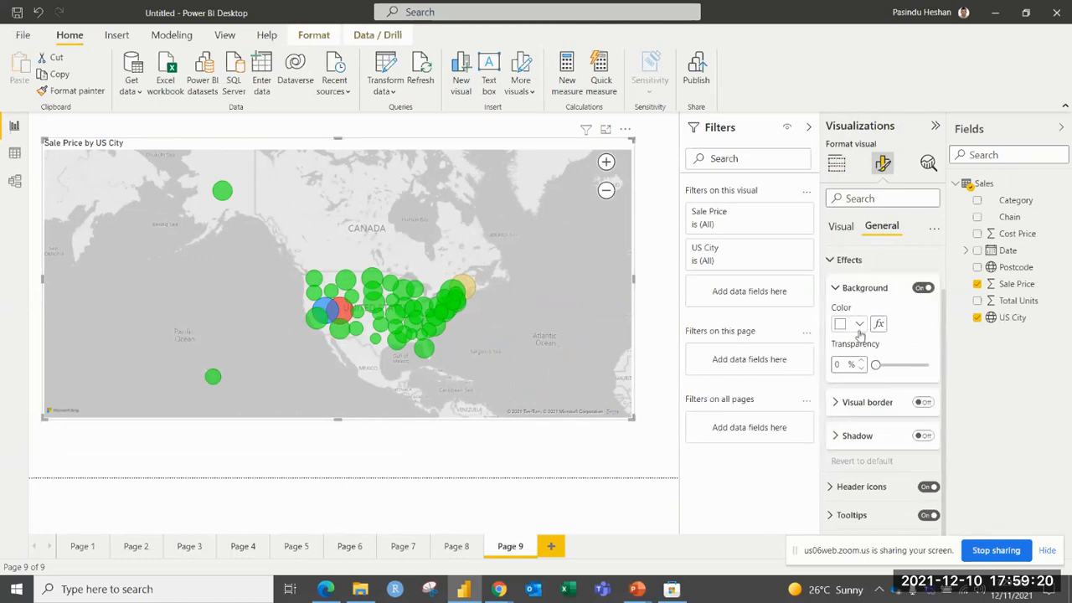
click(860, 326)
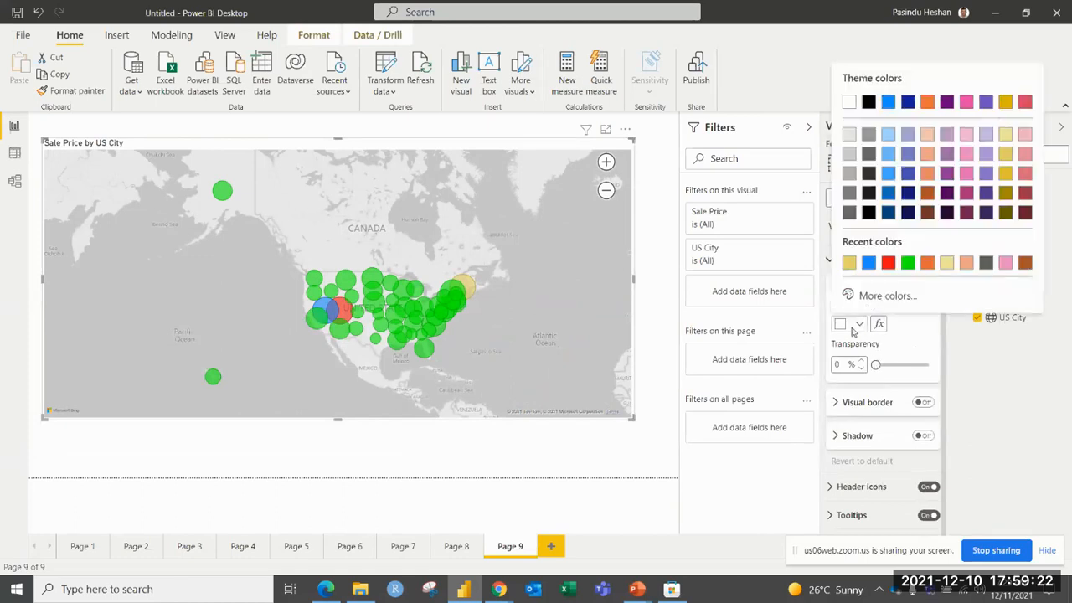
click(854, 327)
click(854, 328)
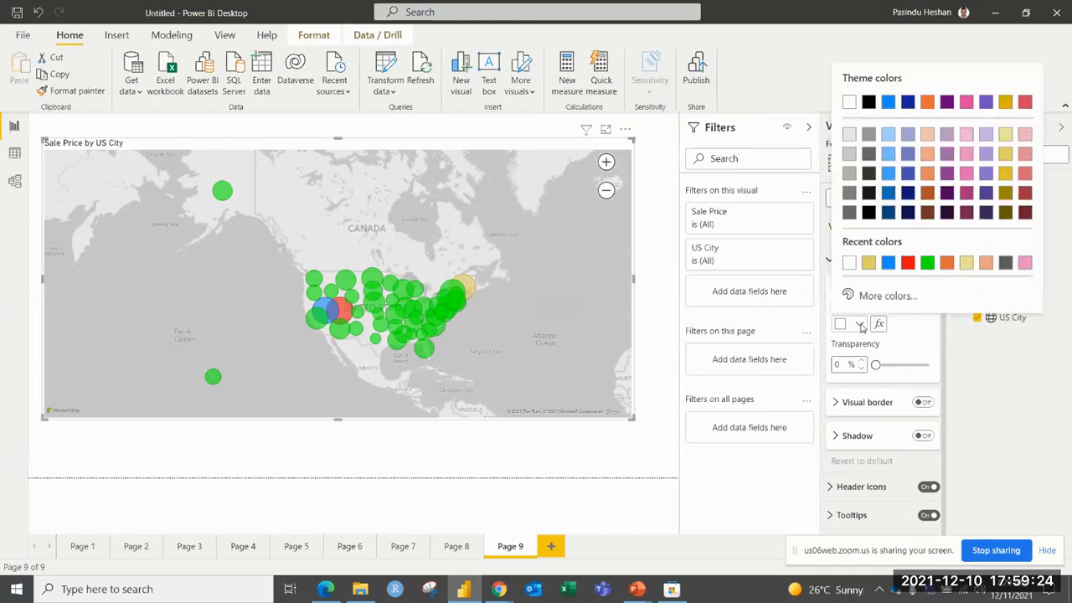
click(890, 264)
drag(876, 365, 900, 364)
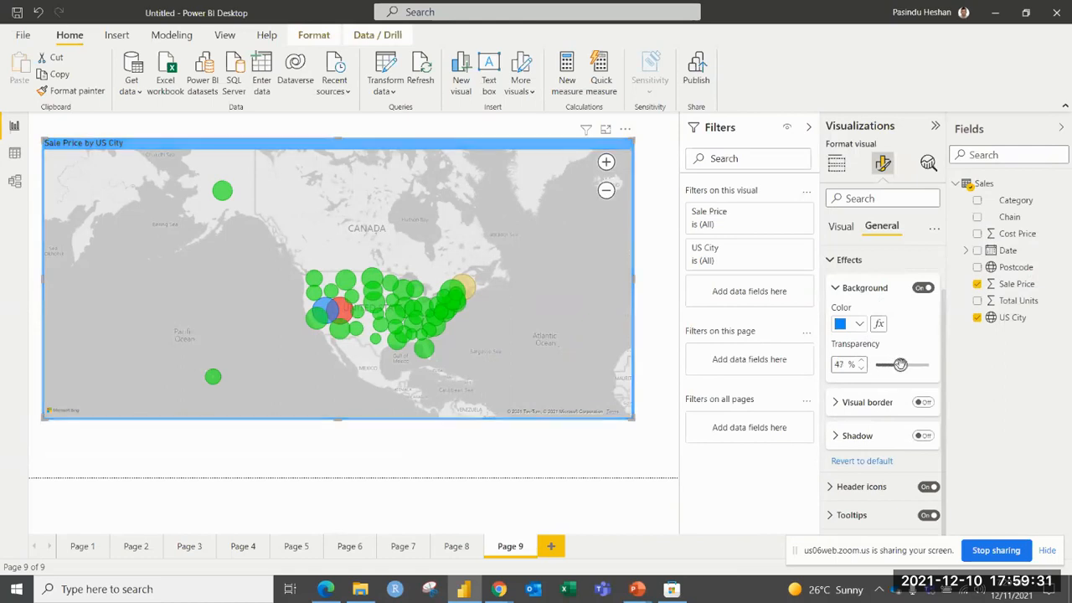
click(841, 288)
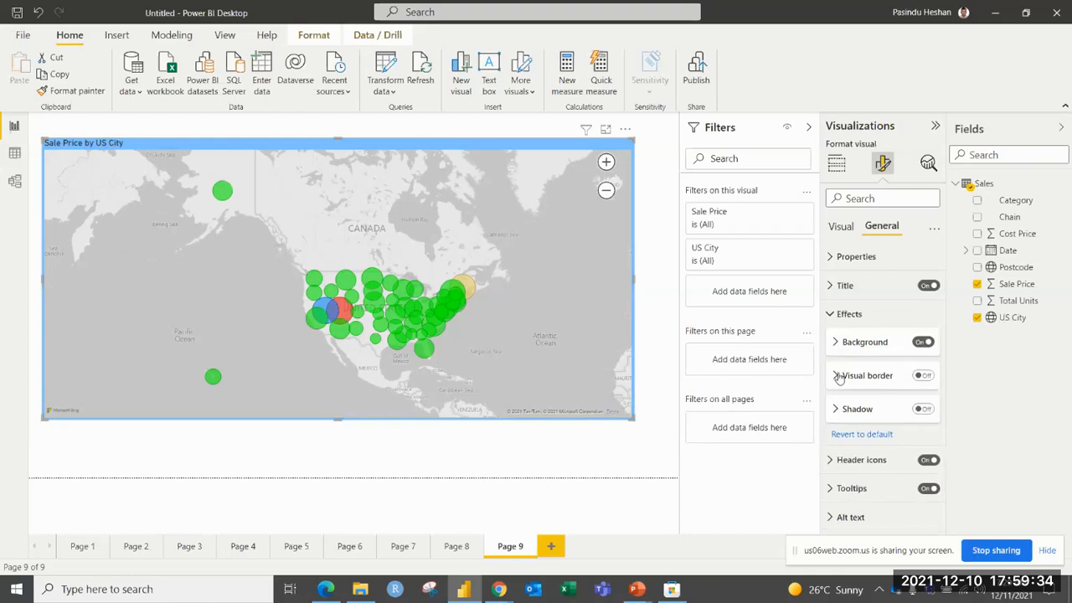
Add a red visual border to the map with 30 px rounded corners.
click(922, 375)
click(837, 376)
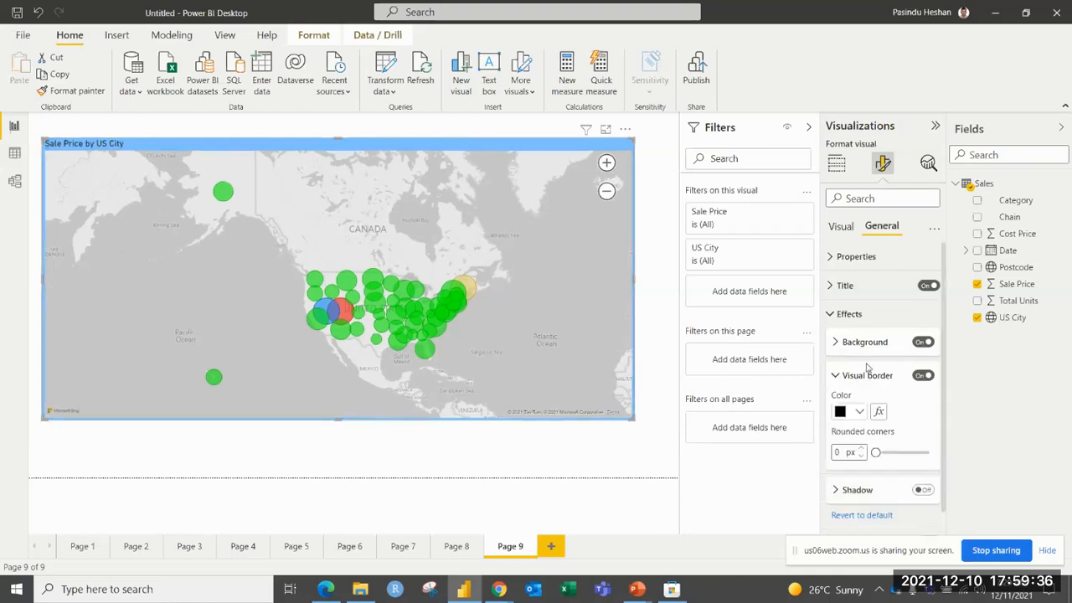
scroll(868, 369, down, 1)
click(864, 358)
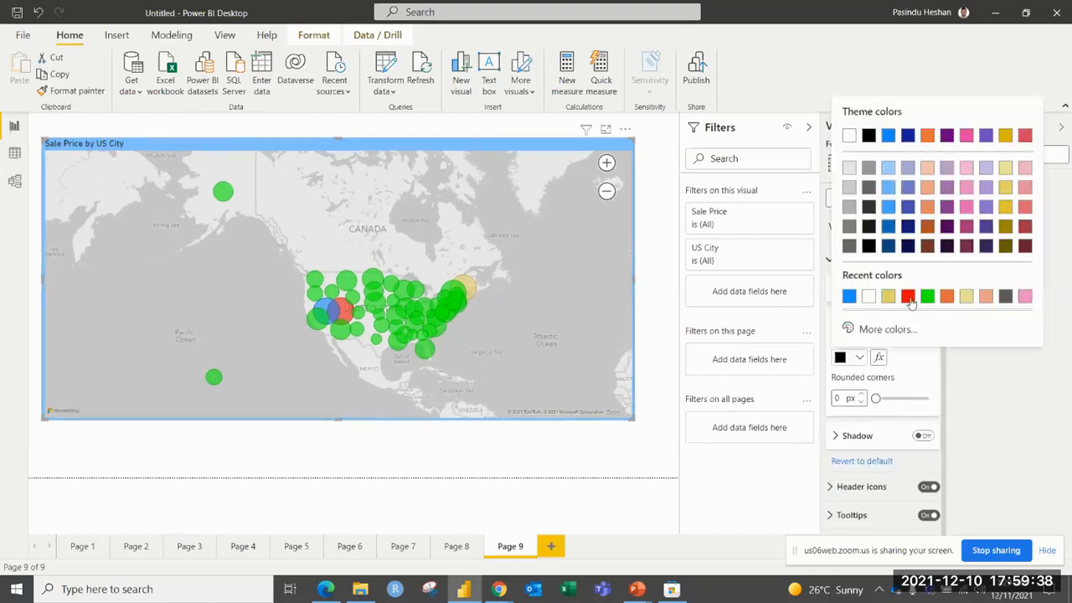
click(909, 299)
drag(877, 398, 929, 398)
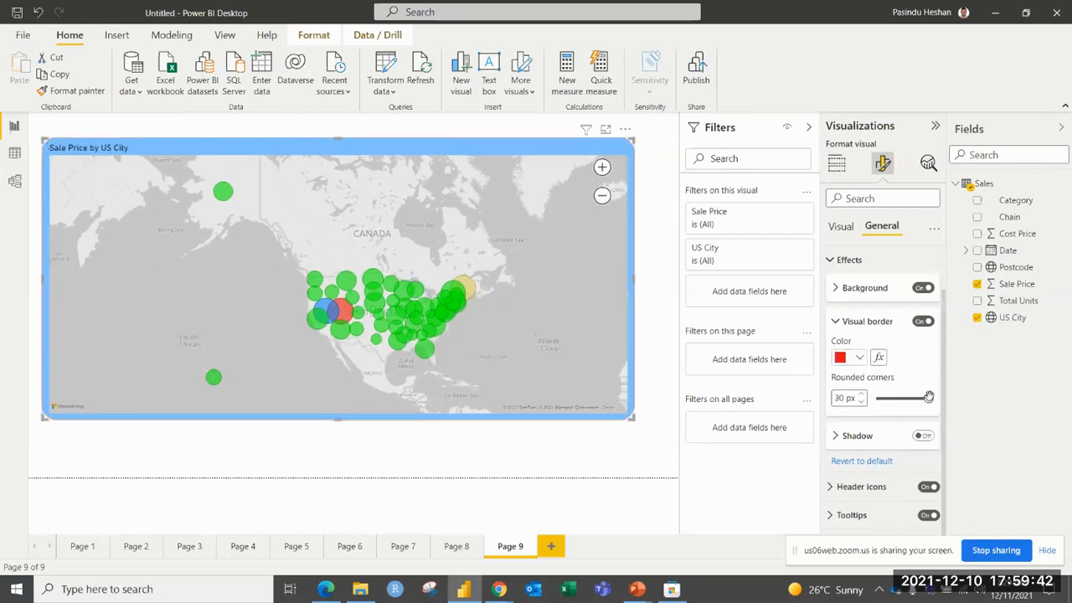
click(844, 323)
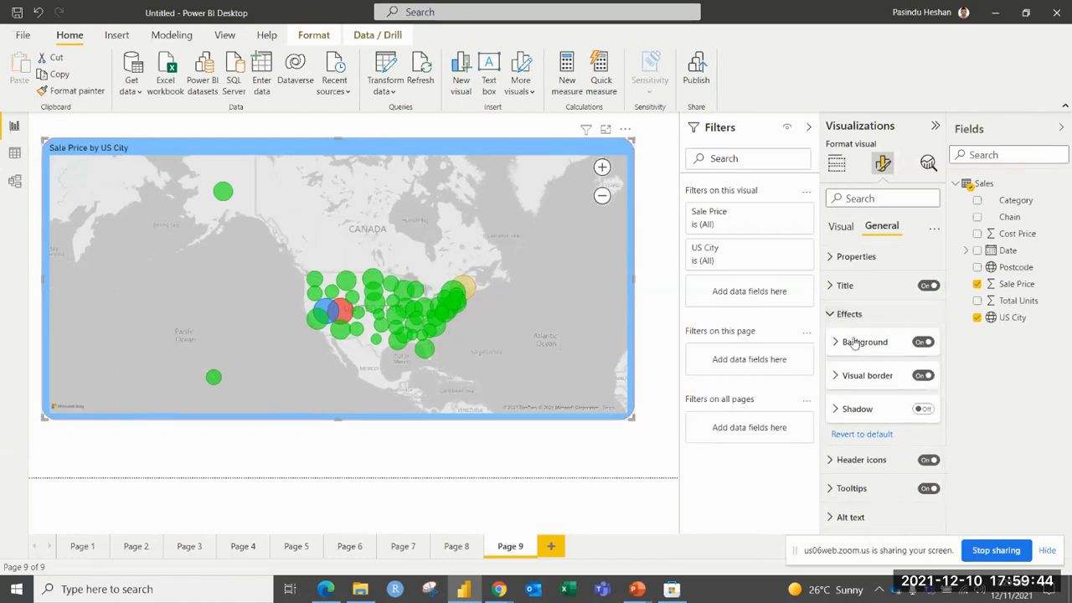
Add a green shadow to the map visual, keeping its offset at Outside.
click(831, 409)
scroll(854, 394, down, 1)
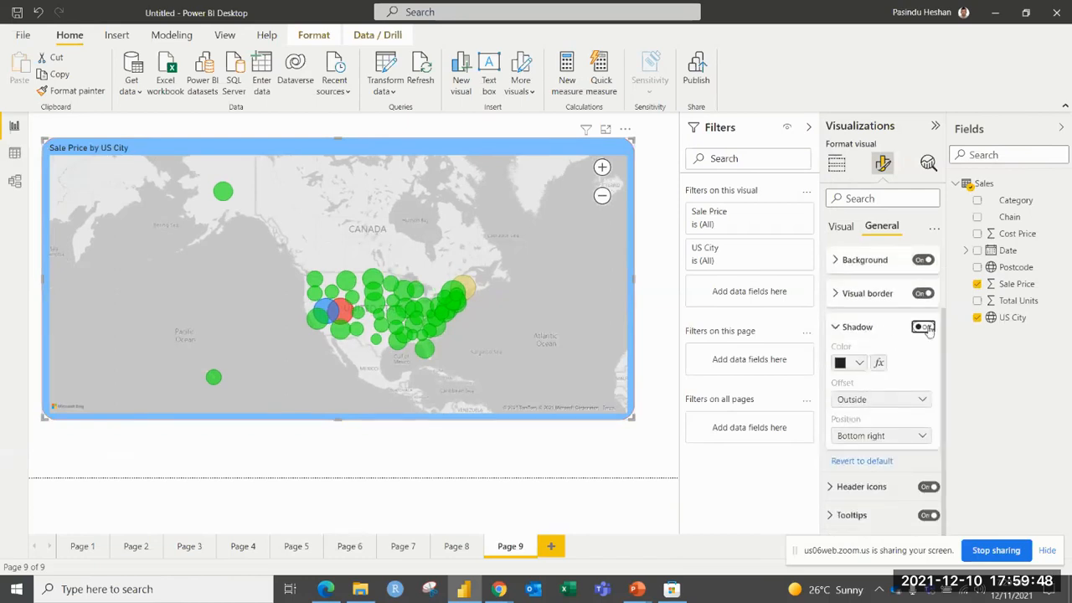
click(923, 327)
click(859, 366)
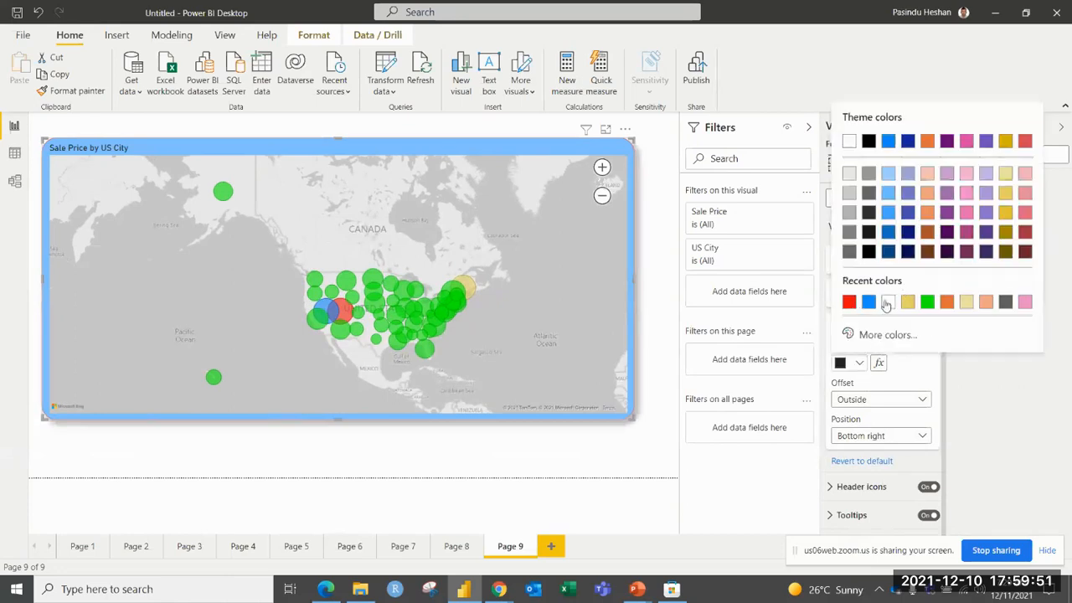
click(927, 301)
click(917, 405)
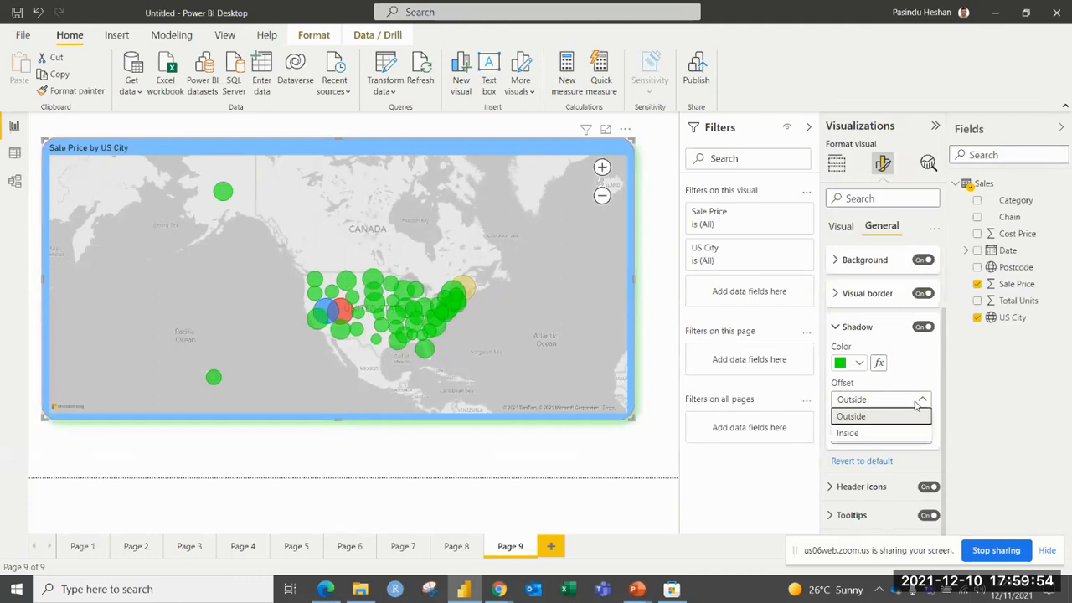
click(915, 411)
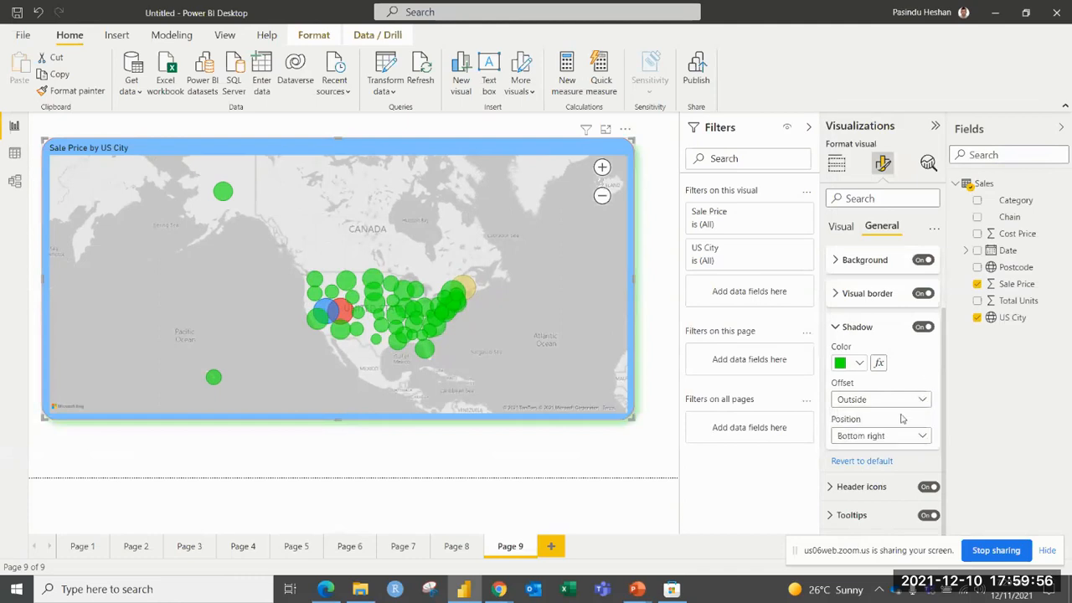
click(844, 330)
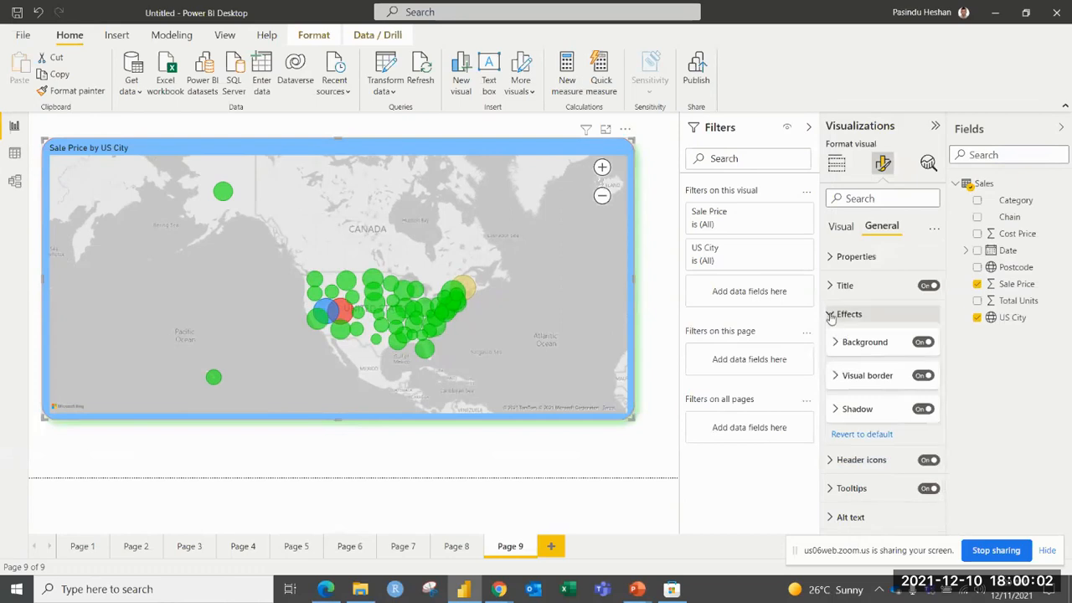
click(831, 315)
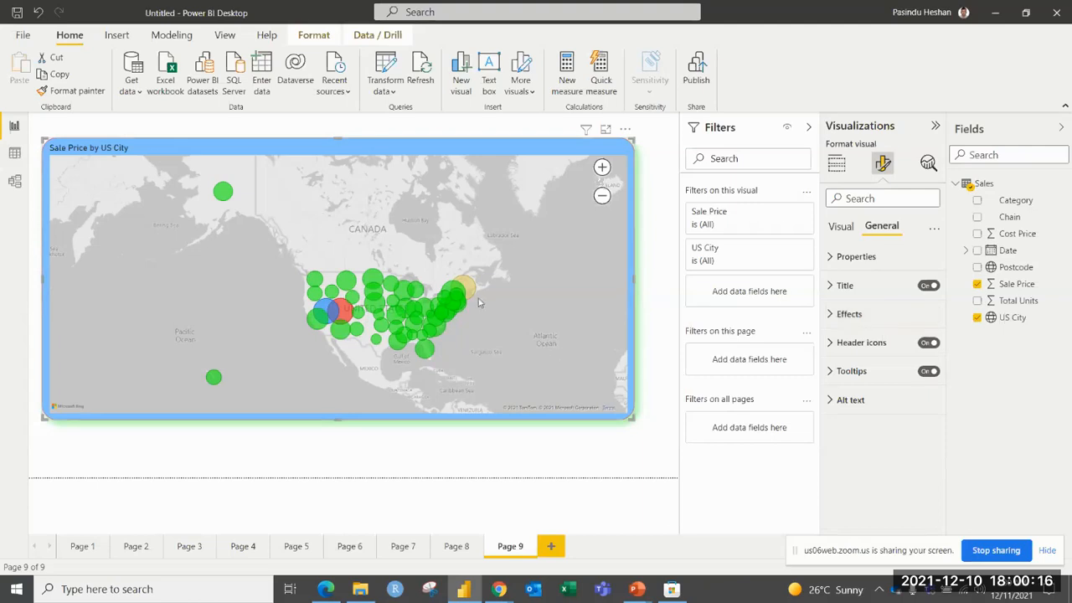
Try switching the map visual's tooltips off, and turn them back on.
mouse_move(474, 294)
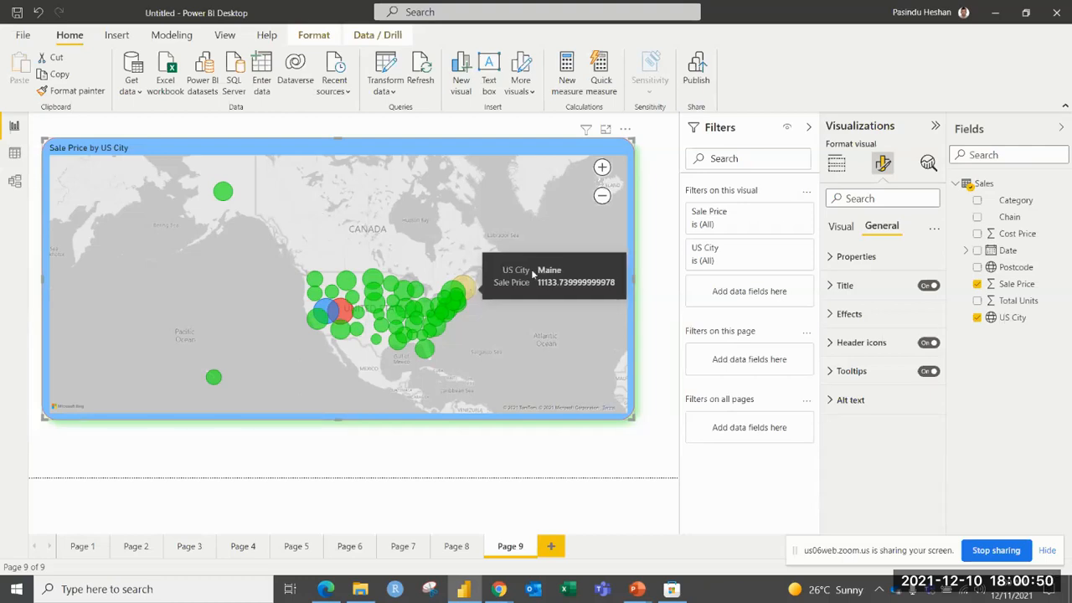
click(843, 226)
click(872, 229)
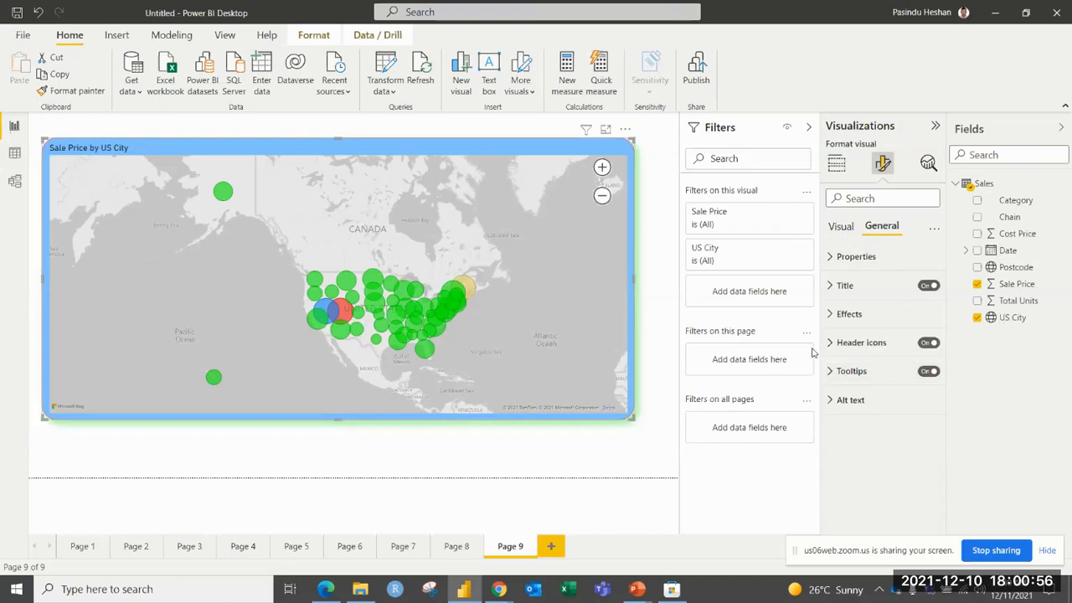
click(929, 372)
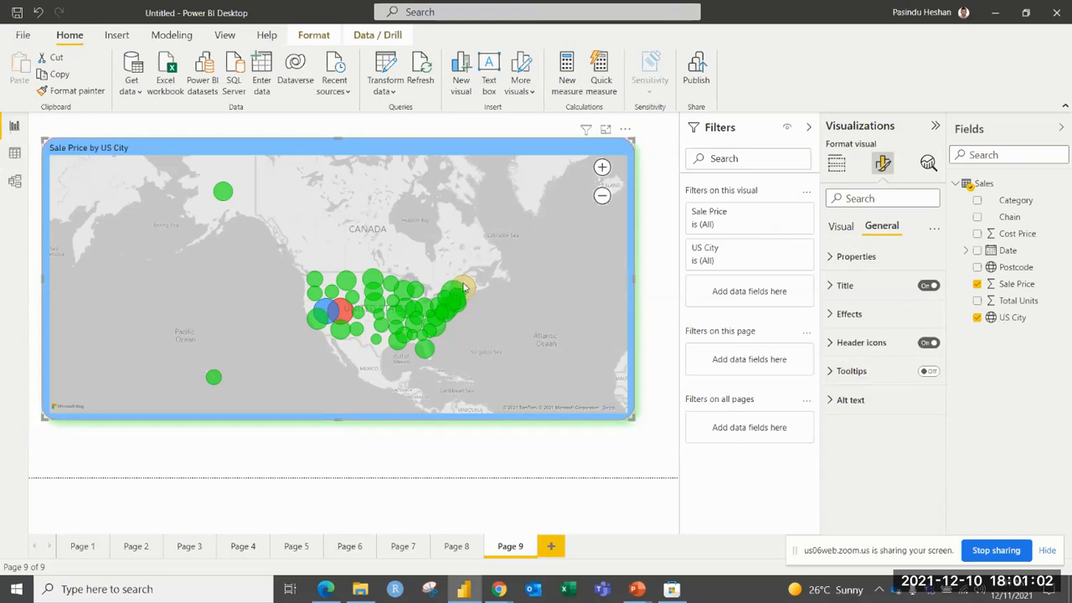
click(927, 371)
Examine the available type options in the map's tooltip settings.
click(880, 373)
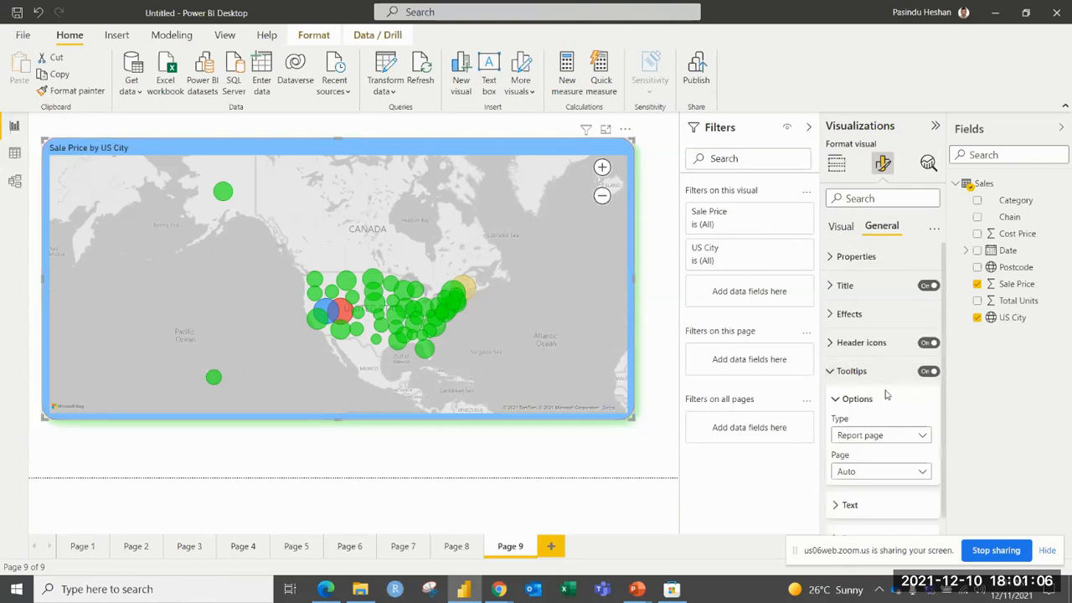
scroll(885, 385, down, 1)
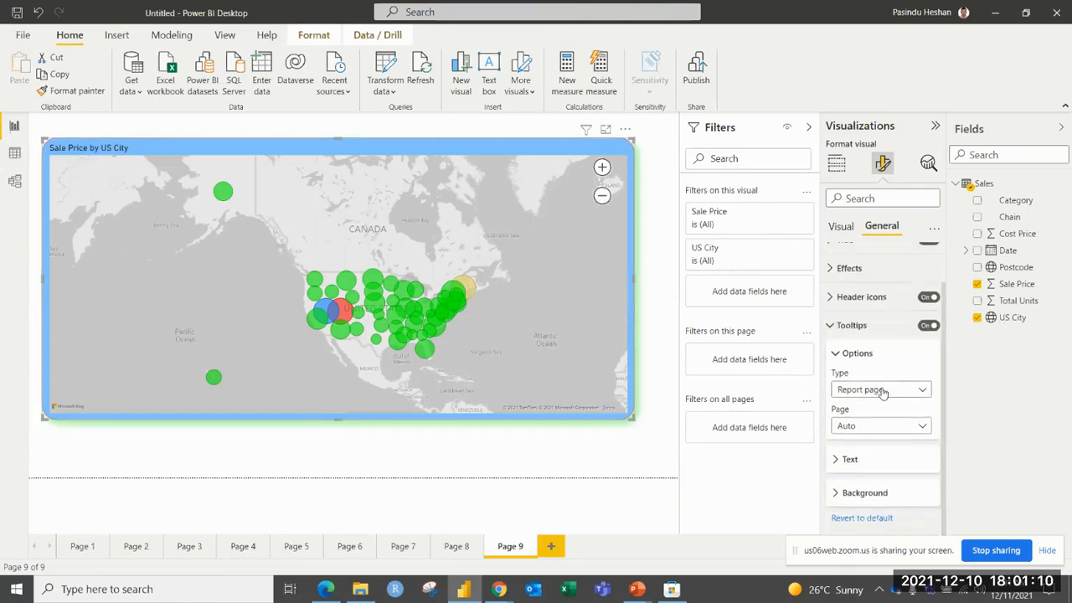
click(882, 390)
click(884, 390)
click(839, 353)
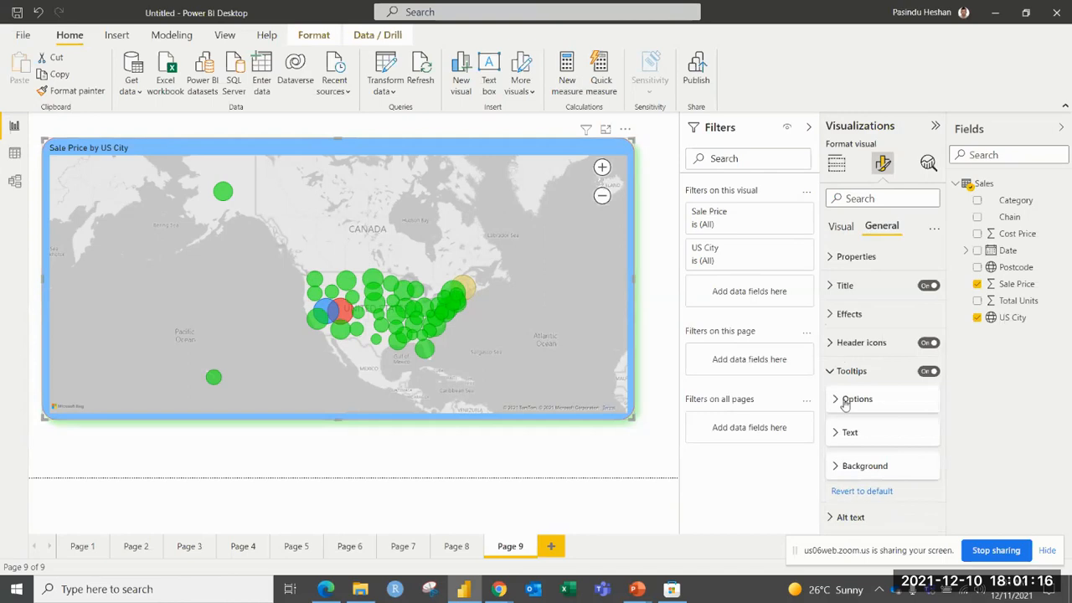
Set the map tooltip text to a bold Segoe UI font at 13 pt, with bold, italic and underline applied.
click(838, 433)
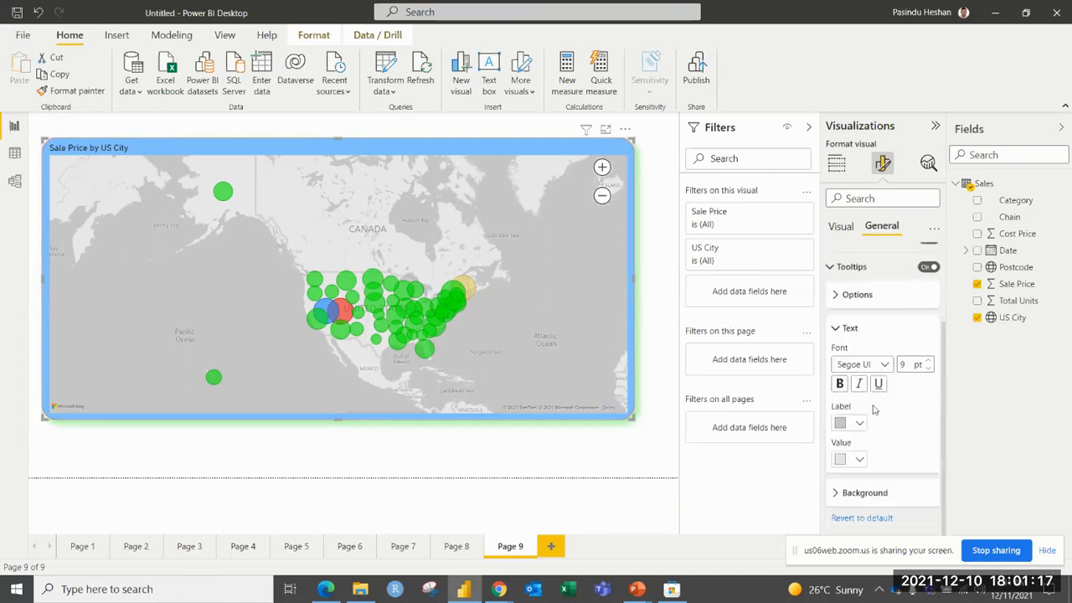
click(886, 365)
click(864, 297)
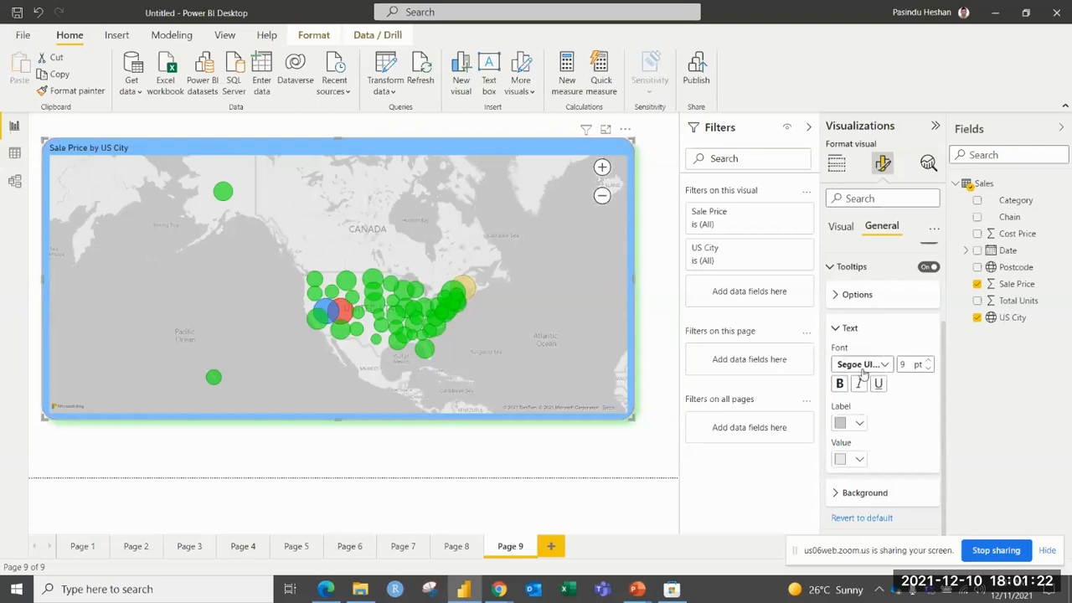
click(928, 361)
click(928, 362)
click(840, 384)
click(860, 385)
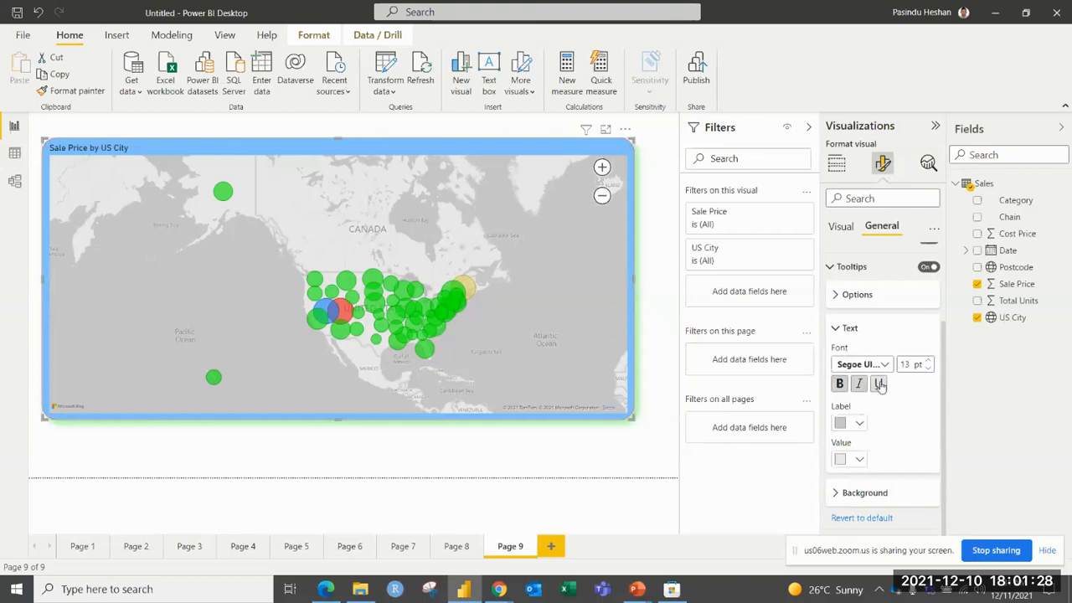
click(878, 385)
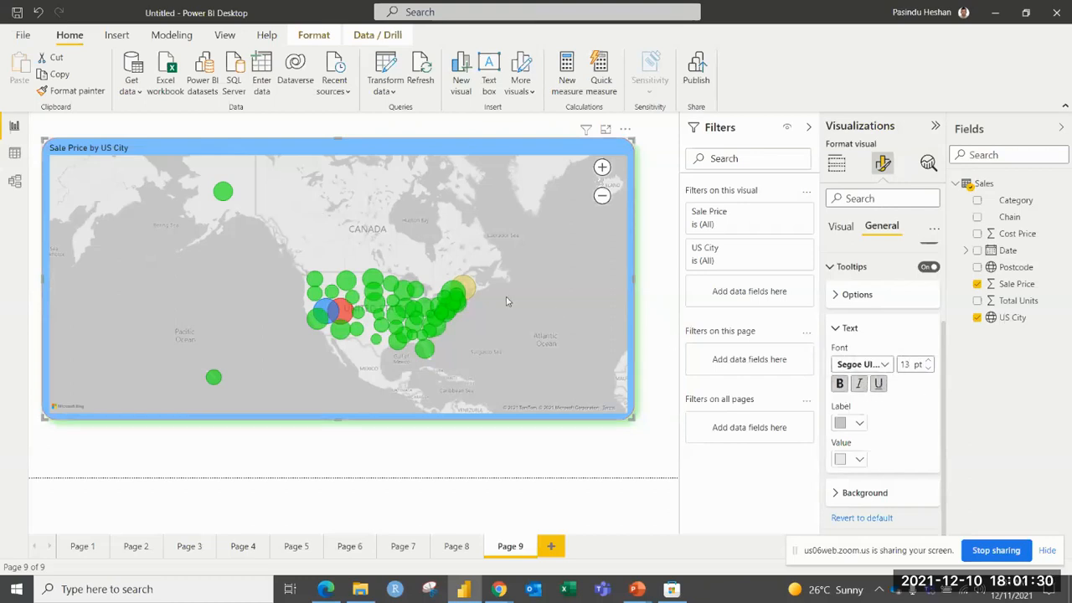
mouse_move(472, 290)
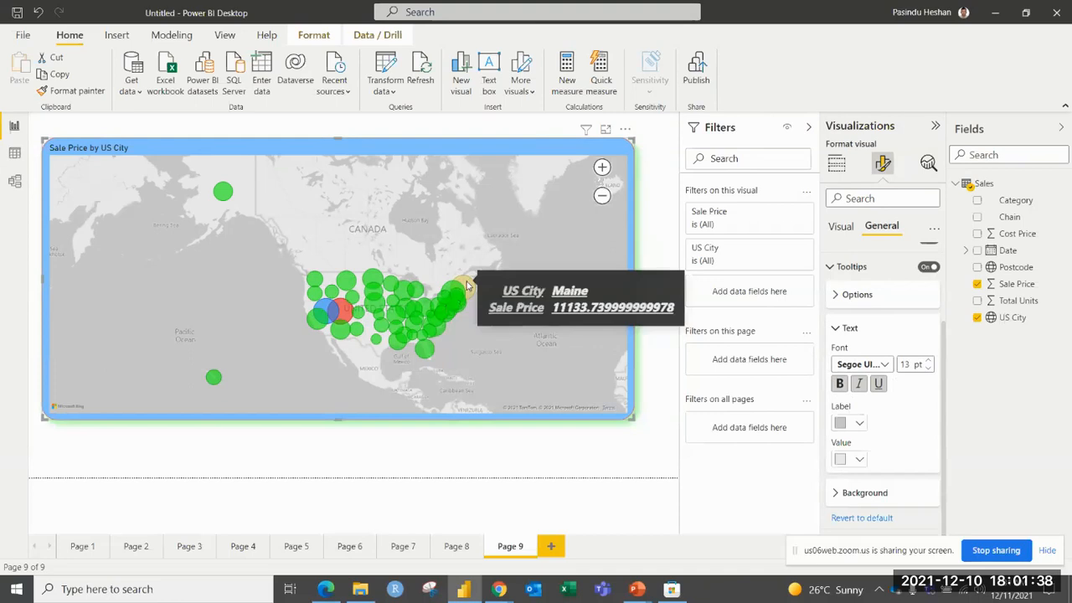
Color the tooltip labels blue and the tooltip values green.
click(859, 423)
click(888, 361)
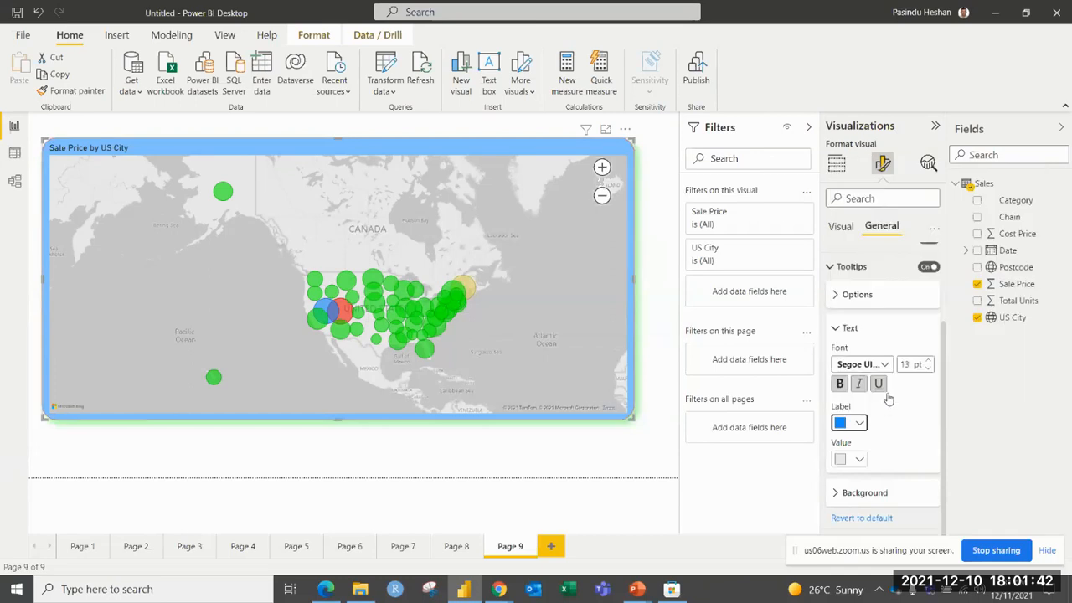
click(860, 460)
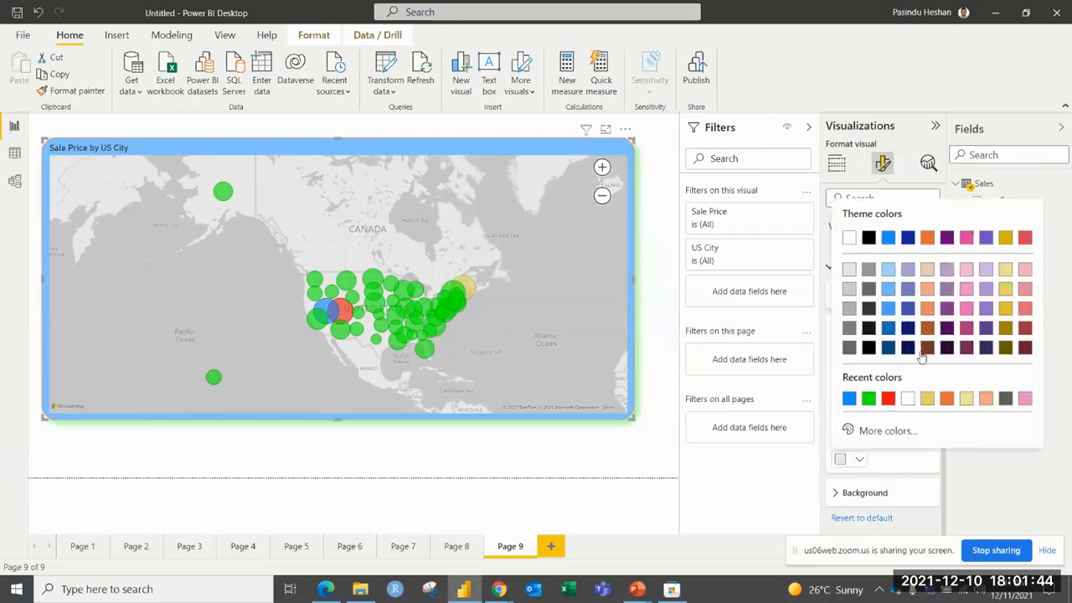
click(869, 399)
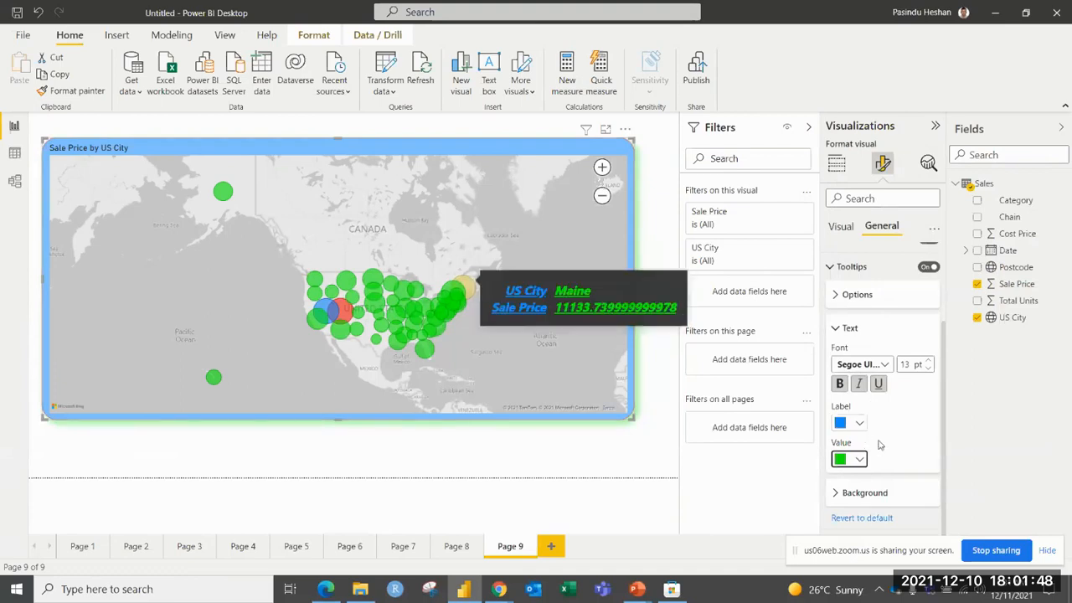
click(835, 328)
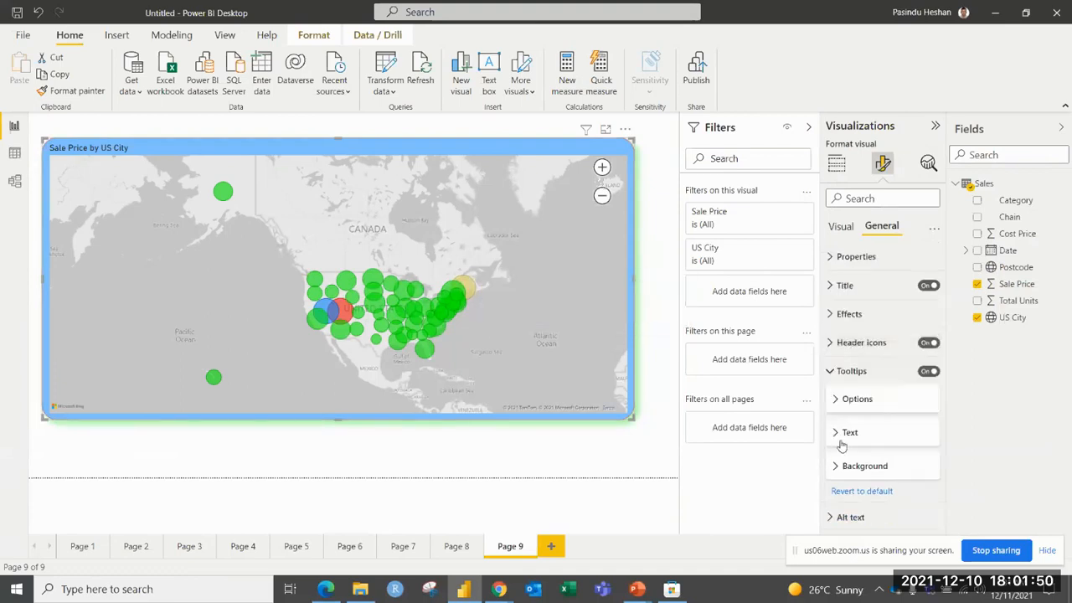
Set the tooltip background to red #EC0D0D with 18% transparency, and preview the tooltip on the map bubbles.
click(838, 468)
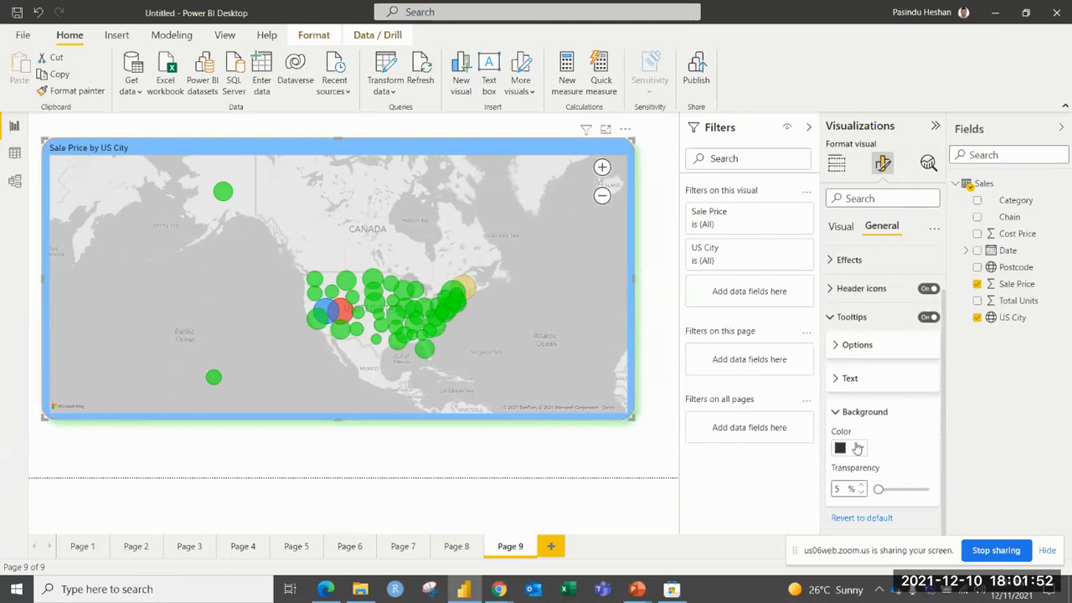
click(858, 449)
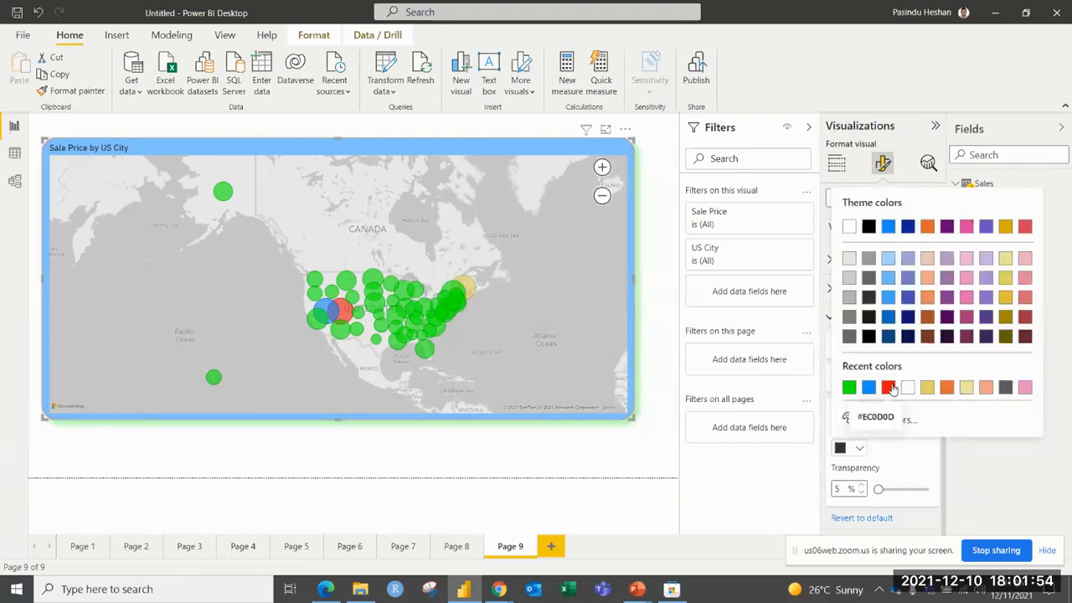
click(891, 387)
drag(879, 489, 885, 489)
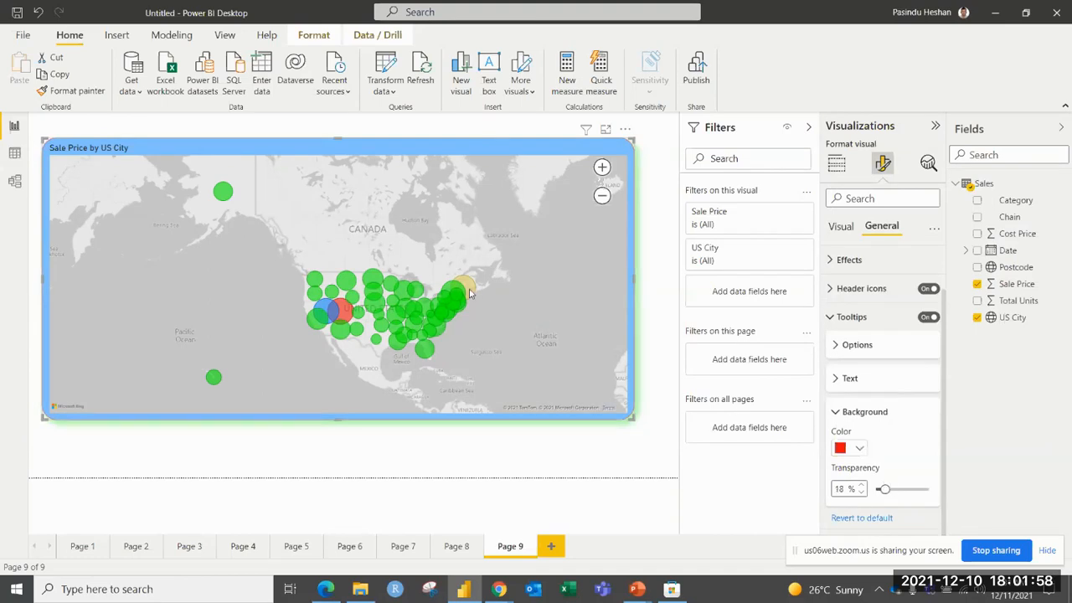
mouse_move(471, 293)
mouse_move(221, 192)
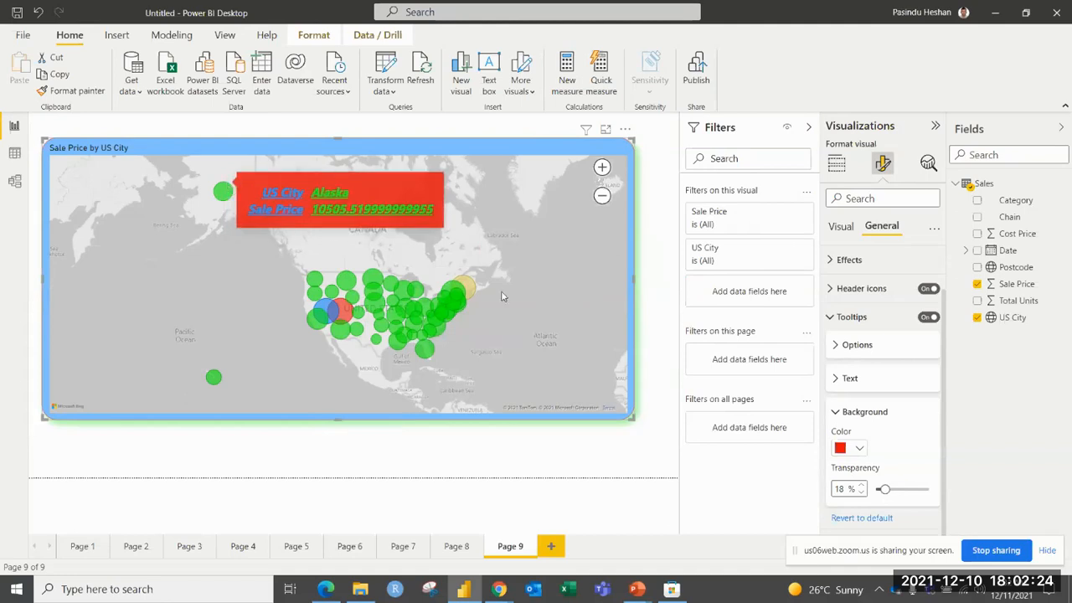
Add a new report page, and place an enlarged table visual near the upper-left corner of its canvas.
key(ctrl+m)
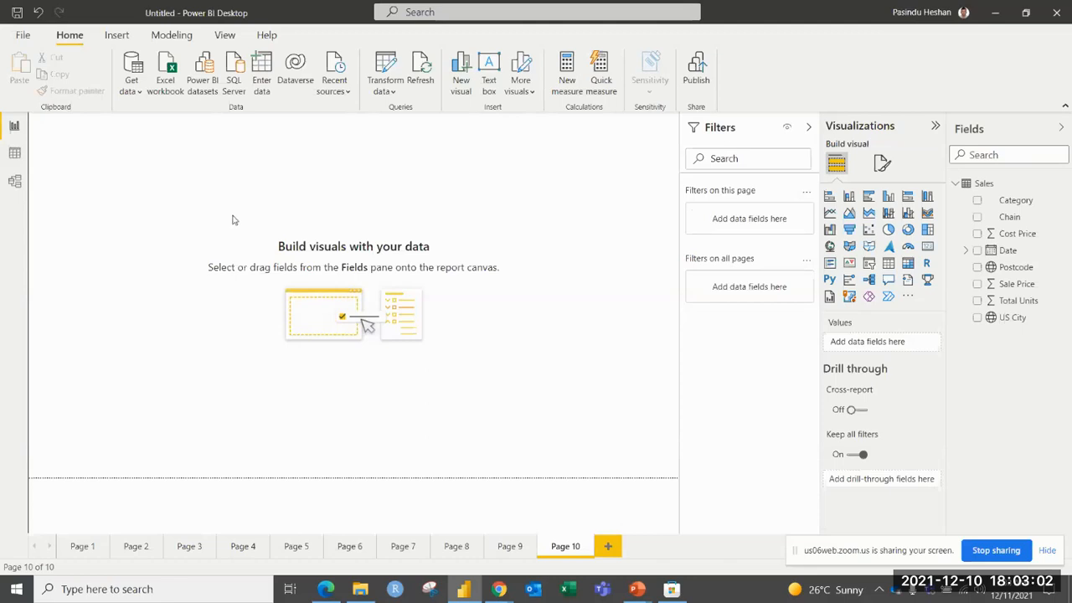
click(889, 264)
drag(174, 252, 416, 407)
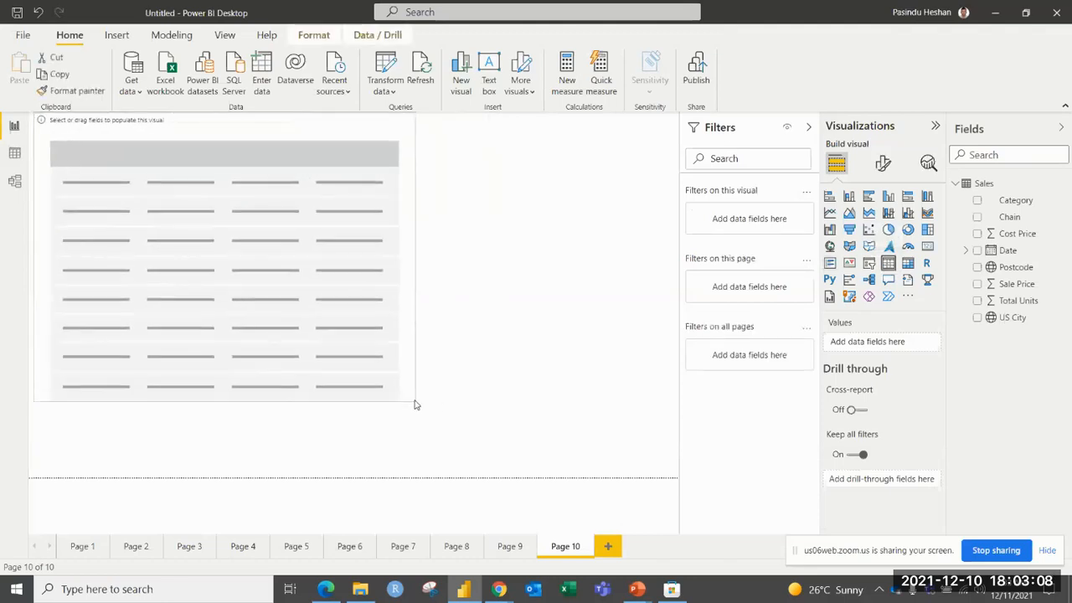
drag(346, 300, 355, 311)
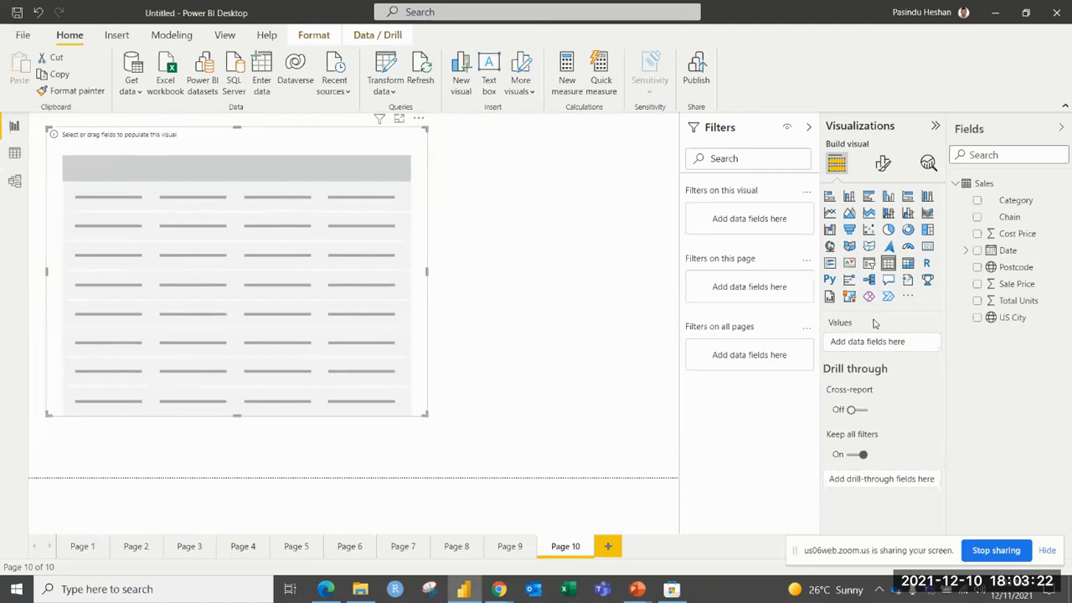
Fill the table with the Category, Cost Price, Sale Price and Total Units fields.
click(977, 201)
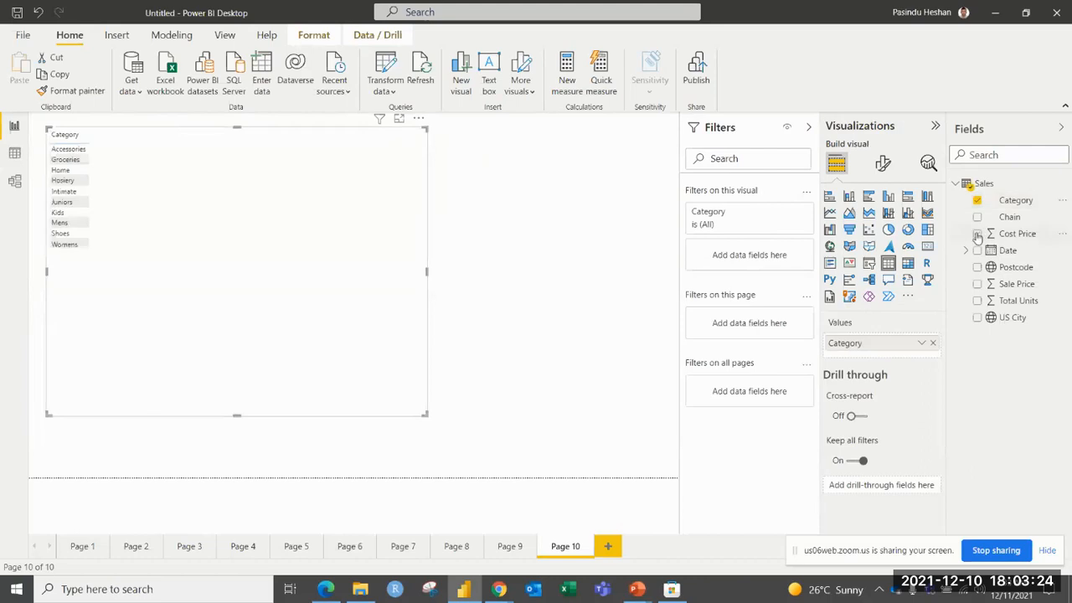
click(976, 234)
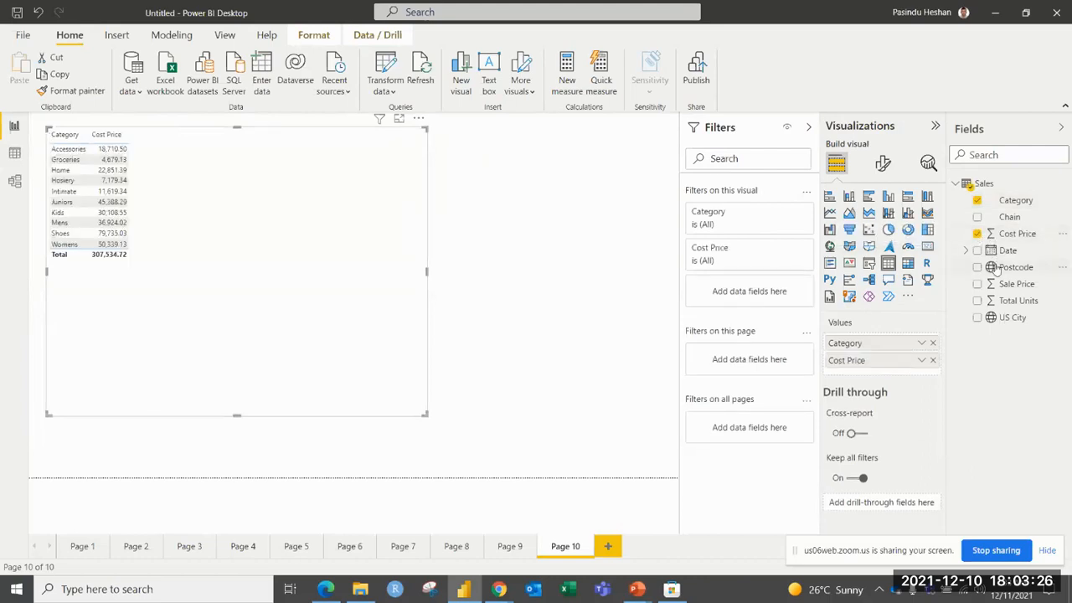
click(977, 284)
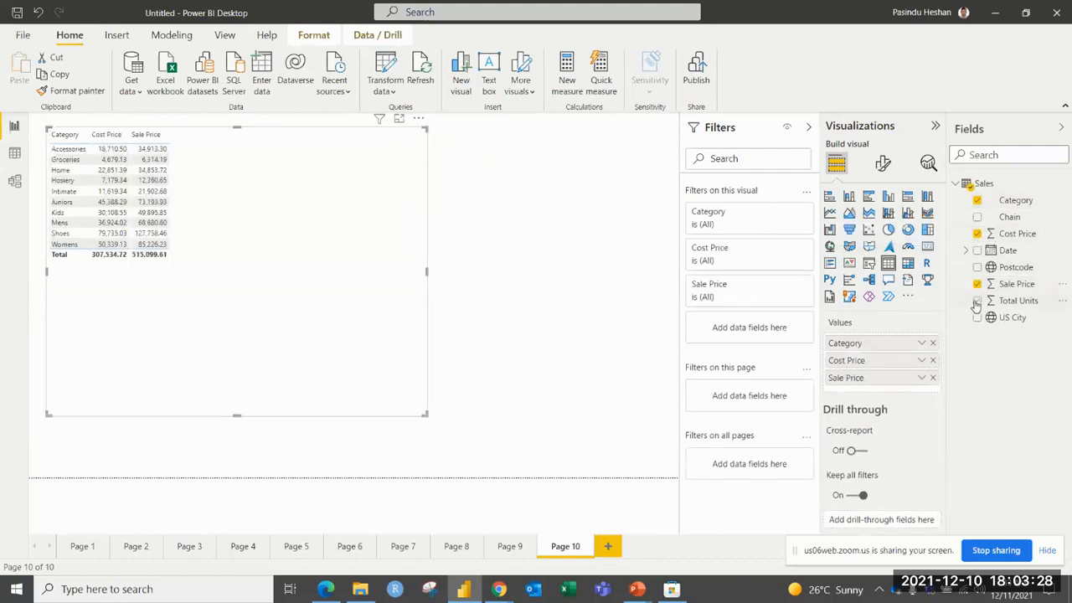
click(977, 301)
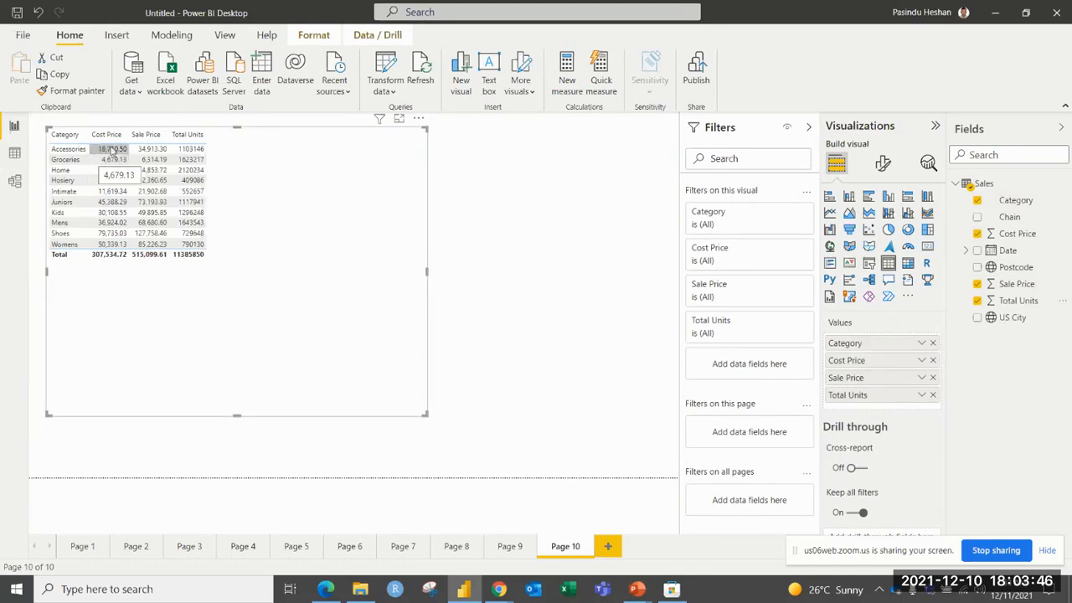
Try sorting the table by Cost Price in both directions, by Sale Price descending and by Total Units descending.
click(102, 137)
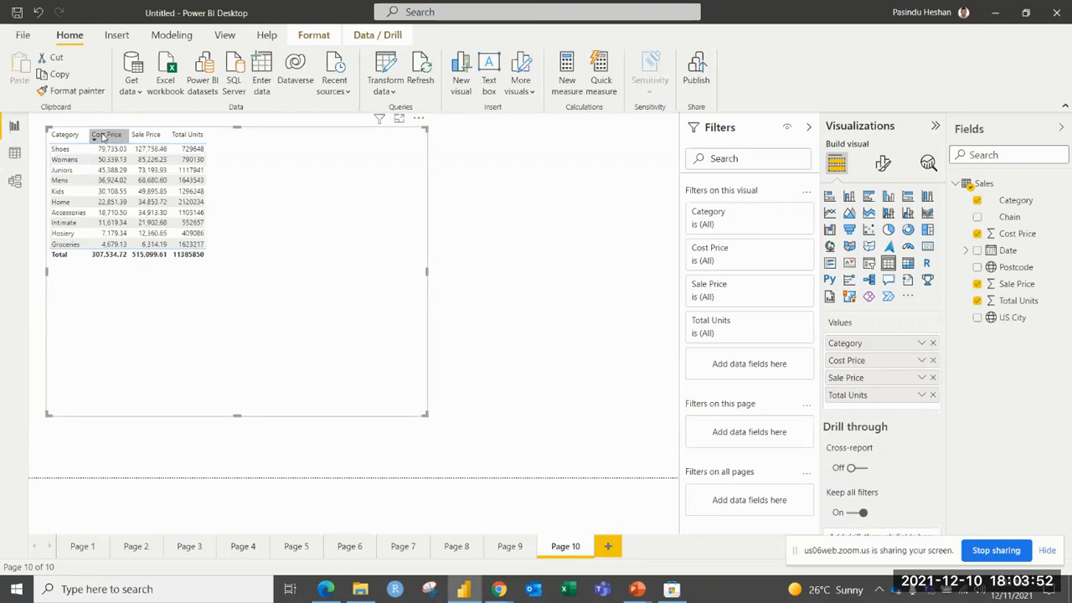
click(102, 136)
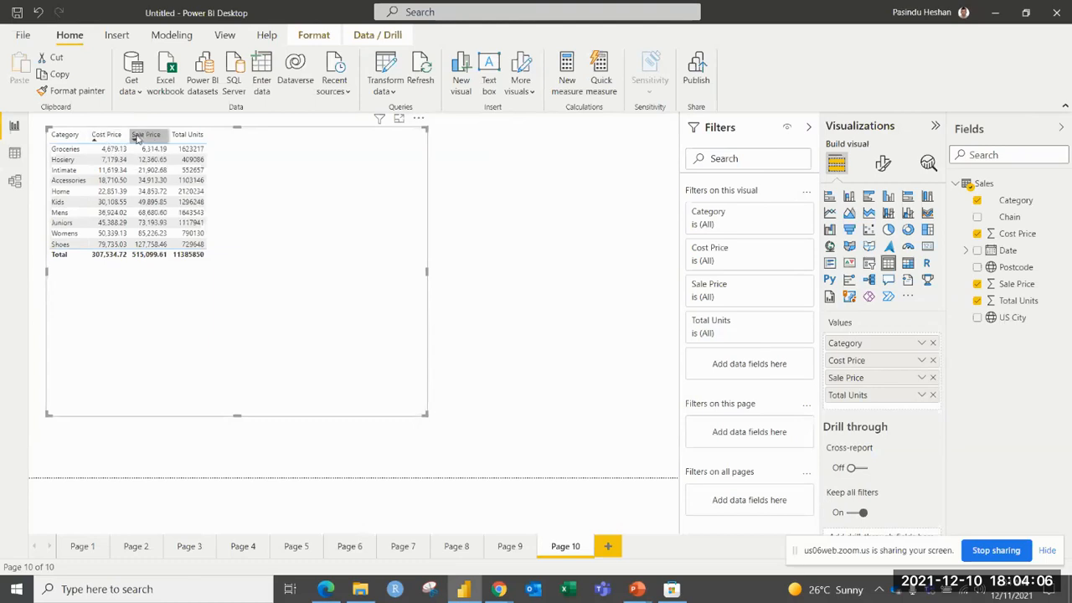
click(139, 137)
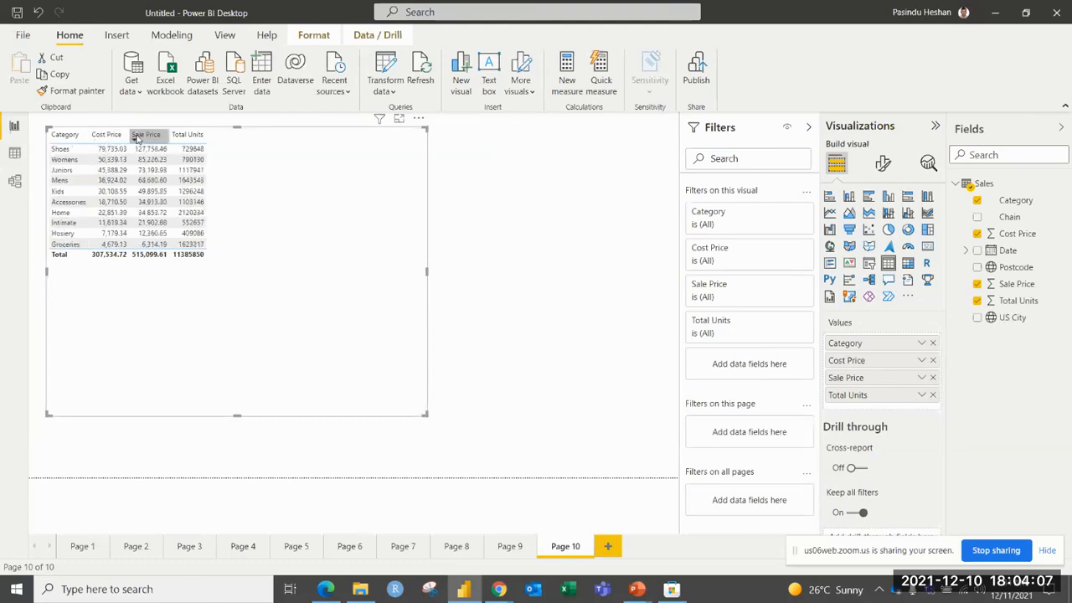
click(178, 135)
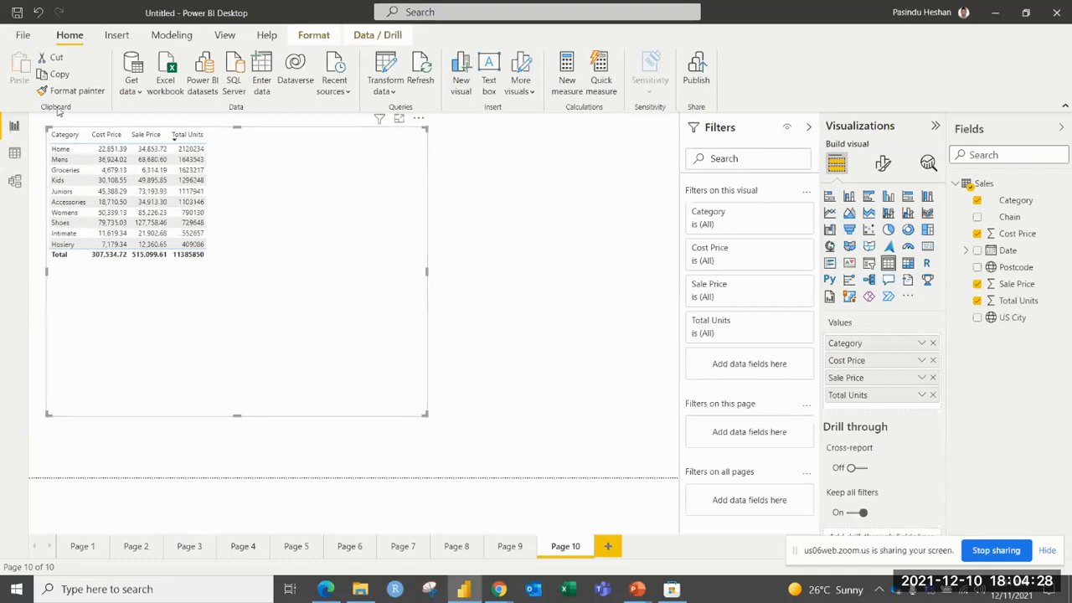
Sort the table by Category, trying descending order and finishing with ascending order.
click(59, 134)
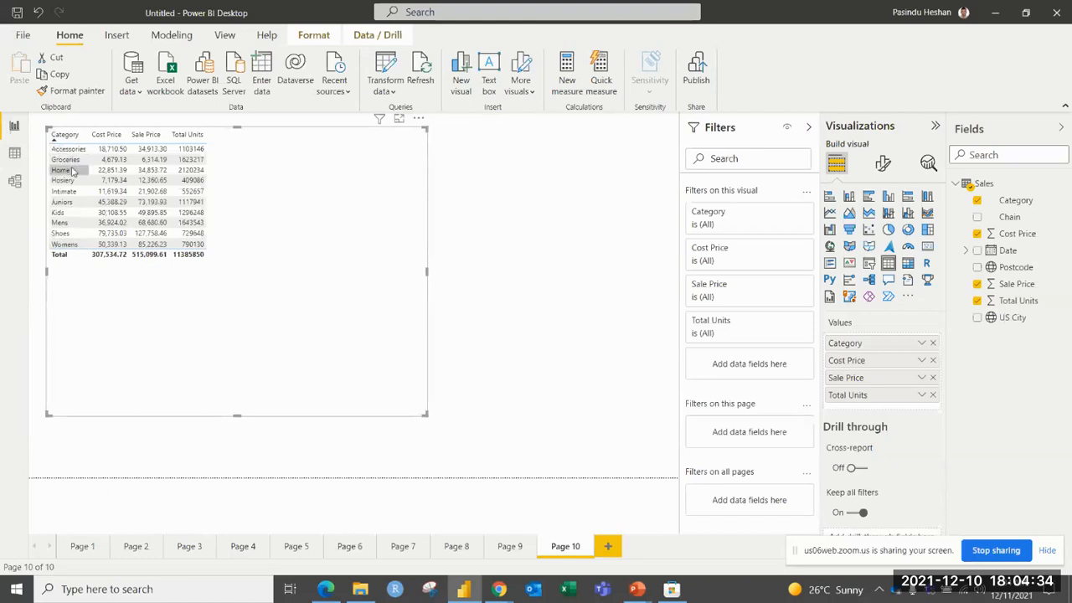
click(79, 132)
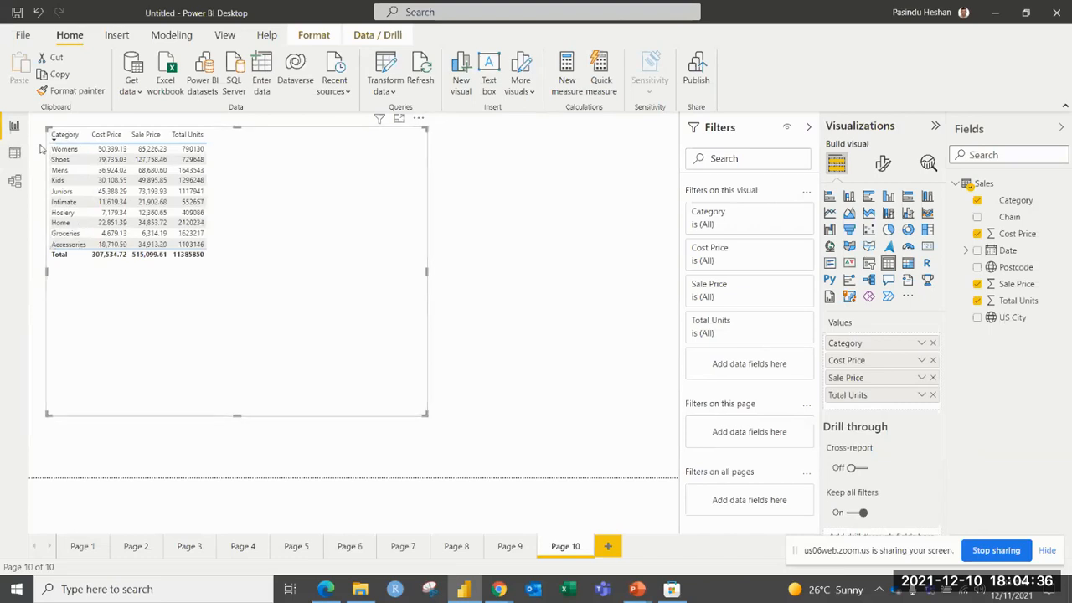
click(58, 136)
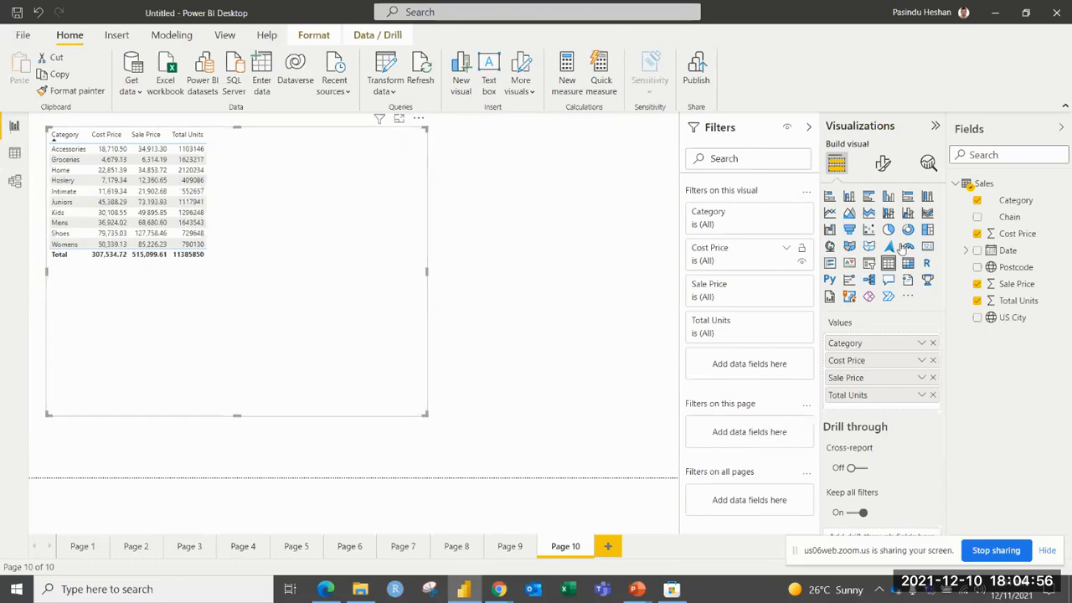
Set the font of the table's values to Segoe UI Bold at 12 pt.
click(883, 164)
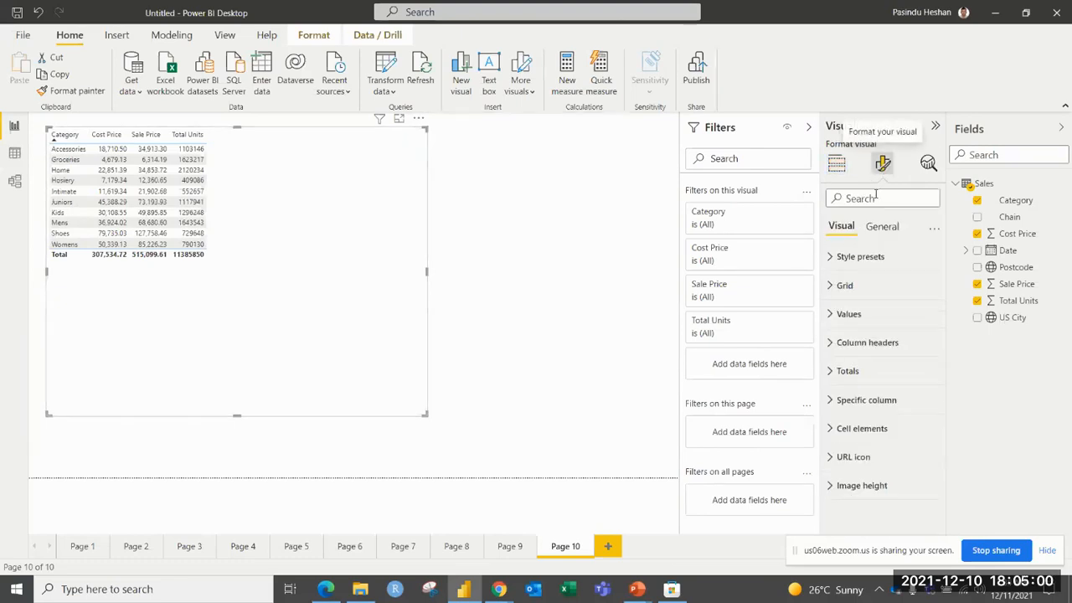
click(837, 314)
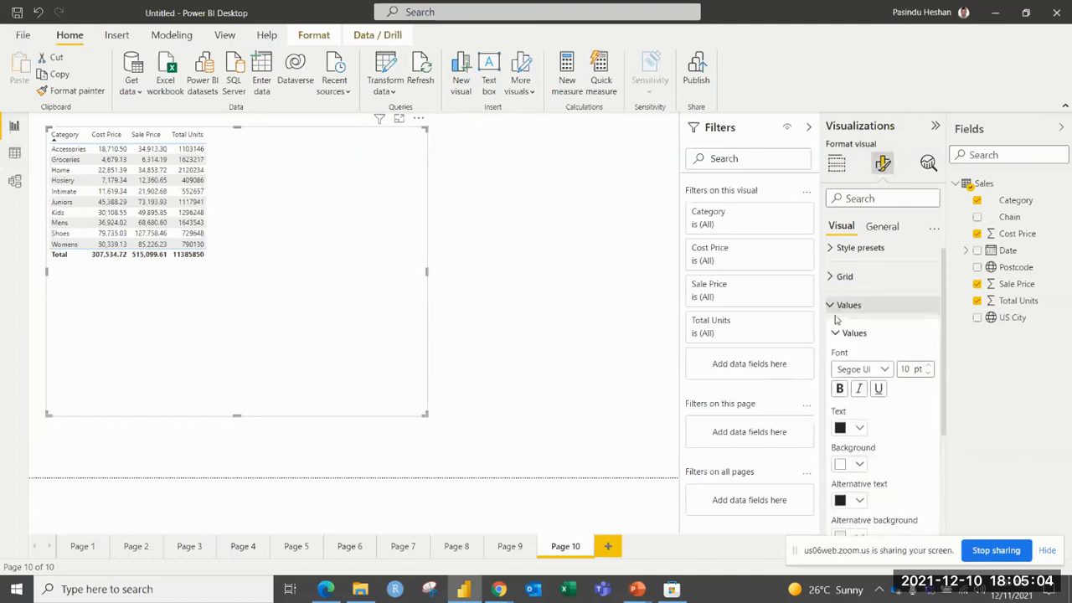
scroll(834, 319, down, 1)
click(875, 309)
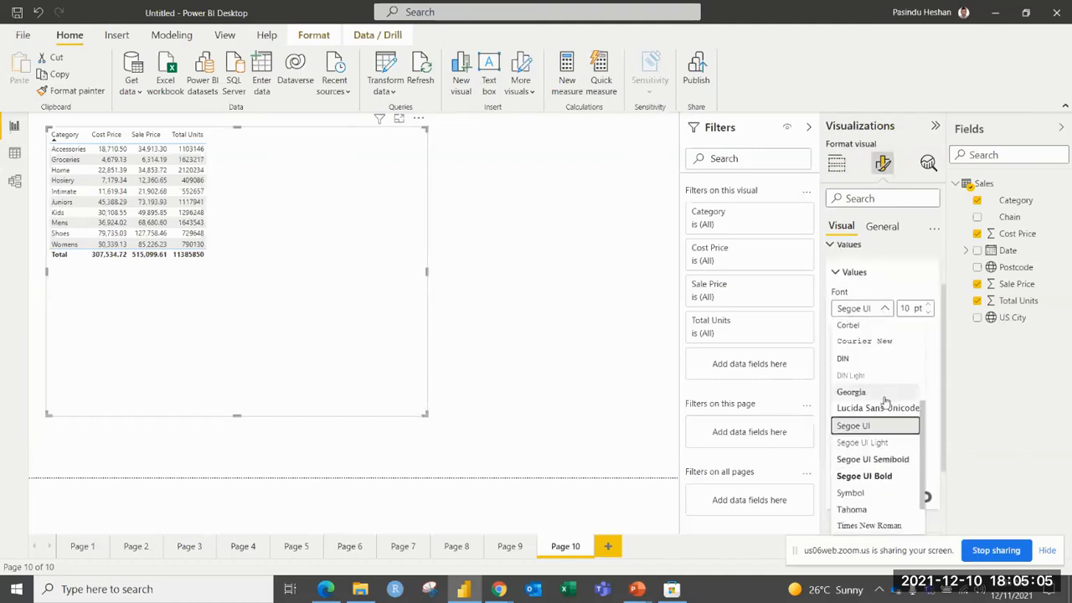
click(865, 477)
click(929, 307)
click(930, 307)
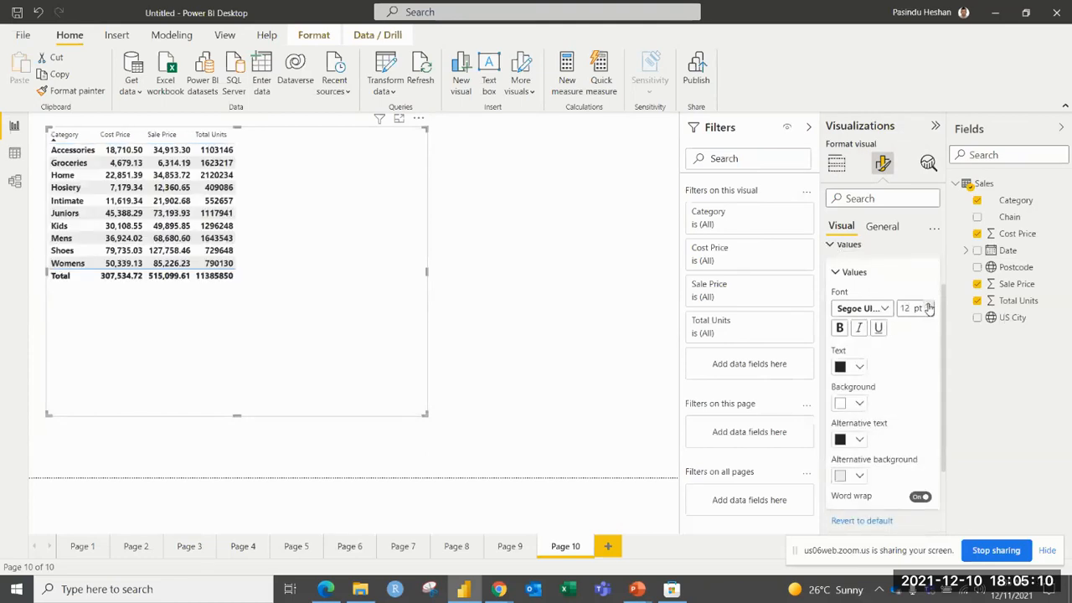
Try bold, italic and underline styling on the table's values, and turn all three off again.
click(840, 328)
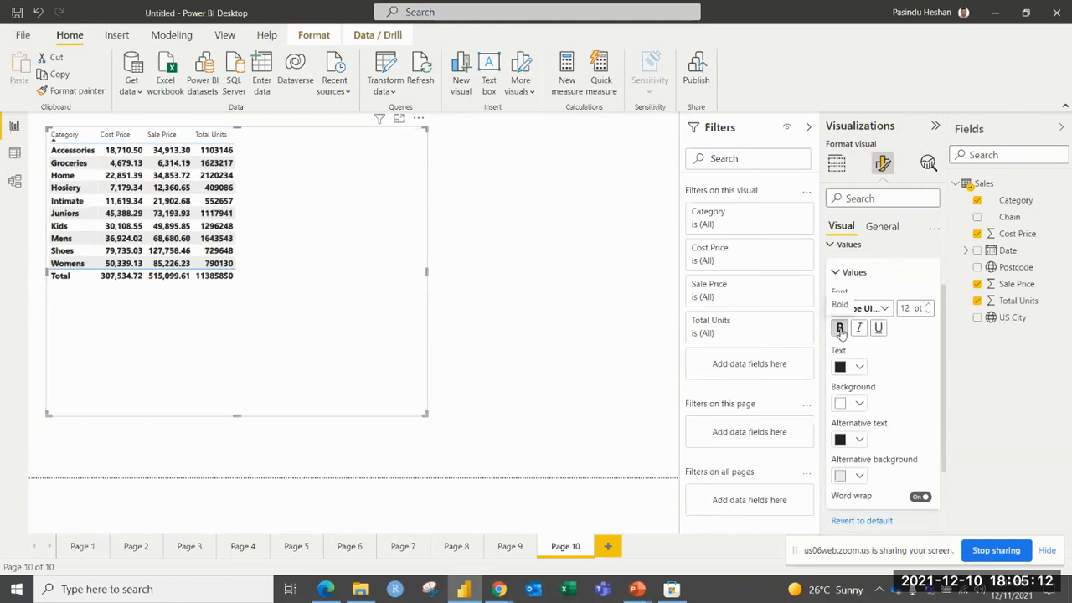
click(860, 328)
click(879, 328)
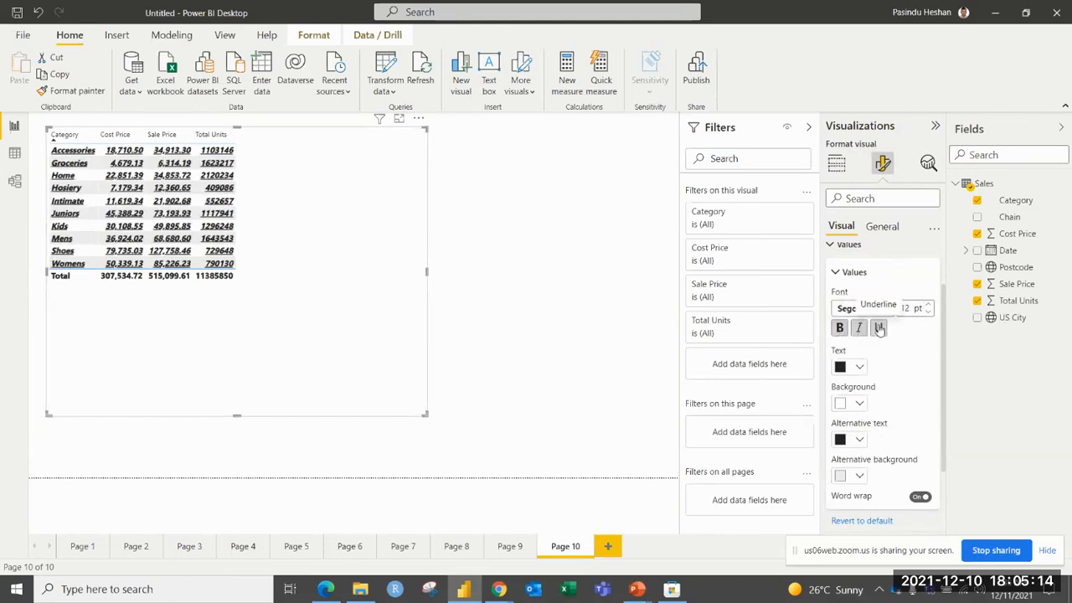
click(878, 327)
click(859, 327)
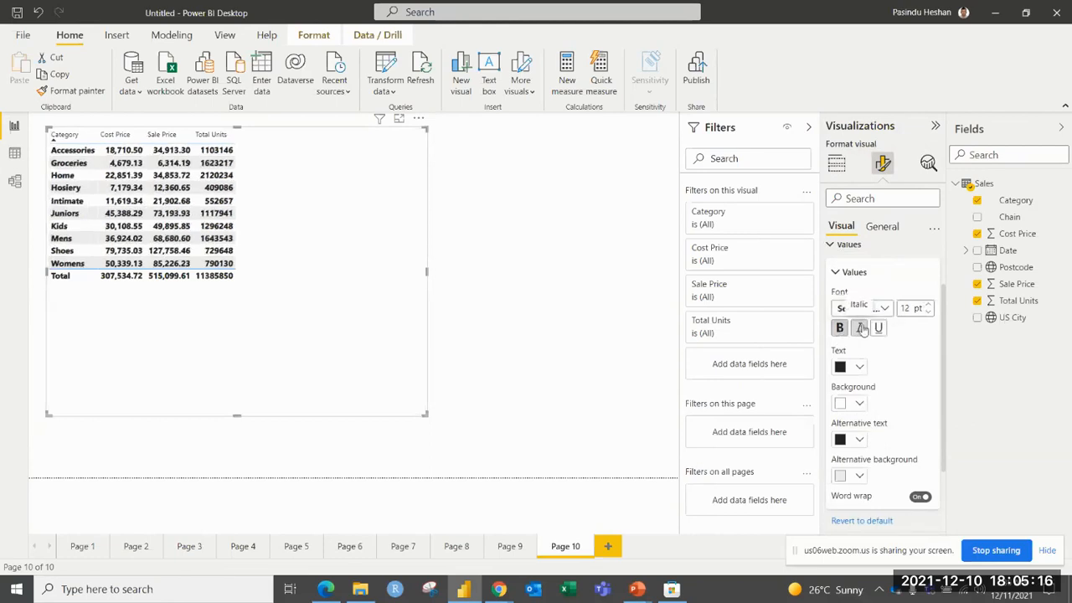
click(840, 329)
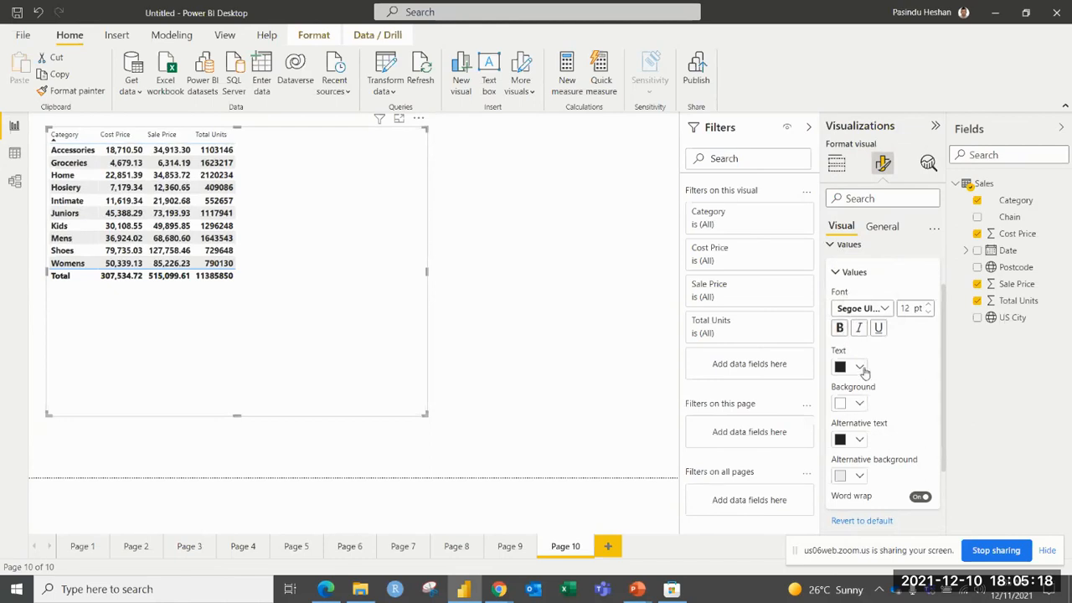
click(860, 367)
click(879, 372)
click(841, 245)
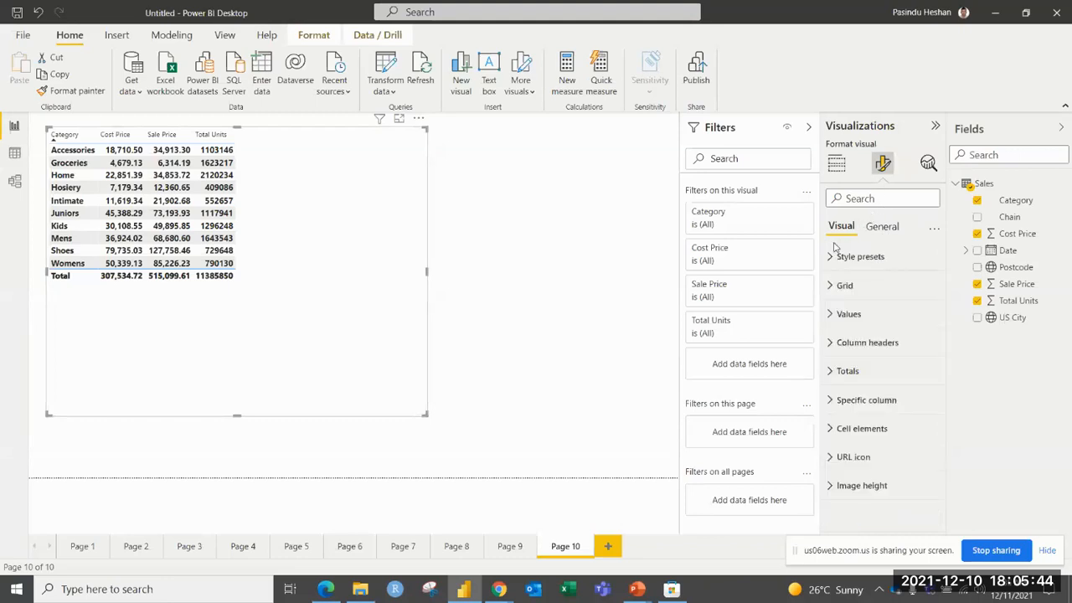
Set the table's column header font to Segoe UI Bold at 14 pt.
click(835, 342)
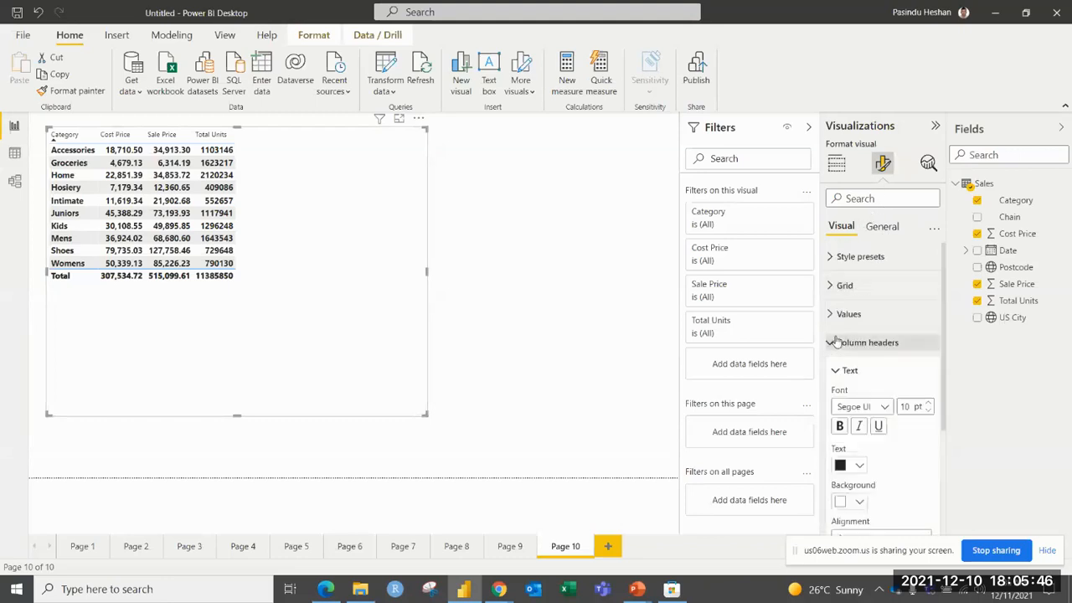
scroll(842, 343, down, 1)
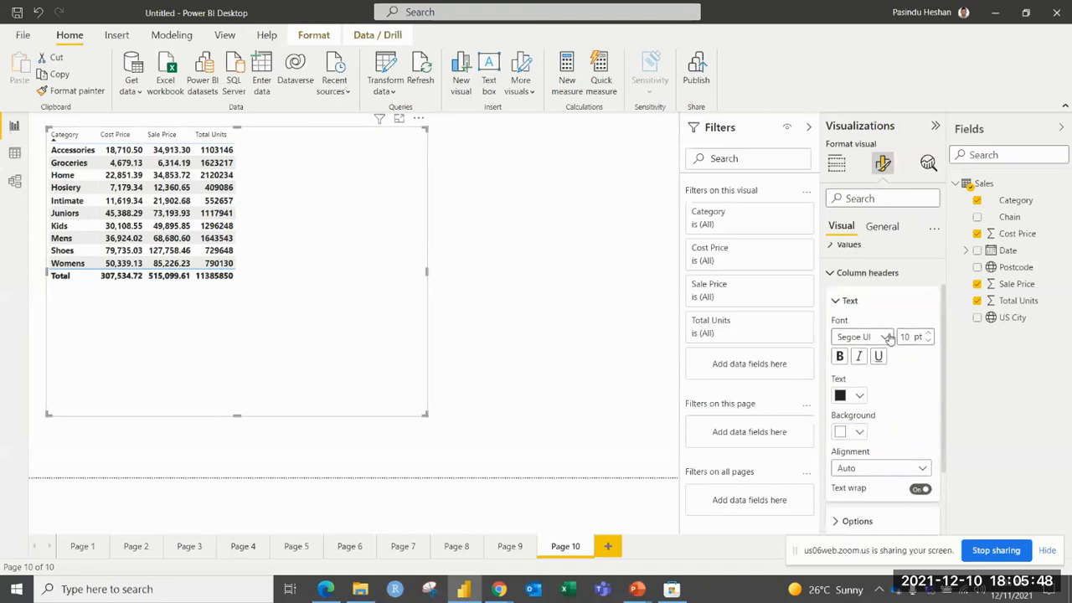
click(883, 336)
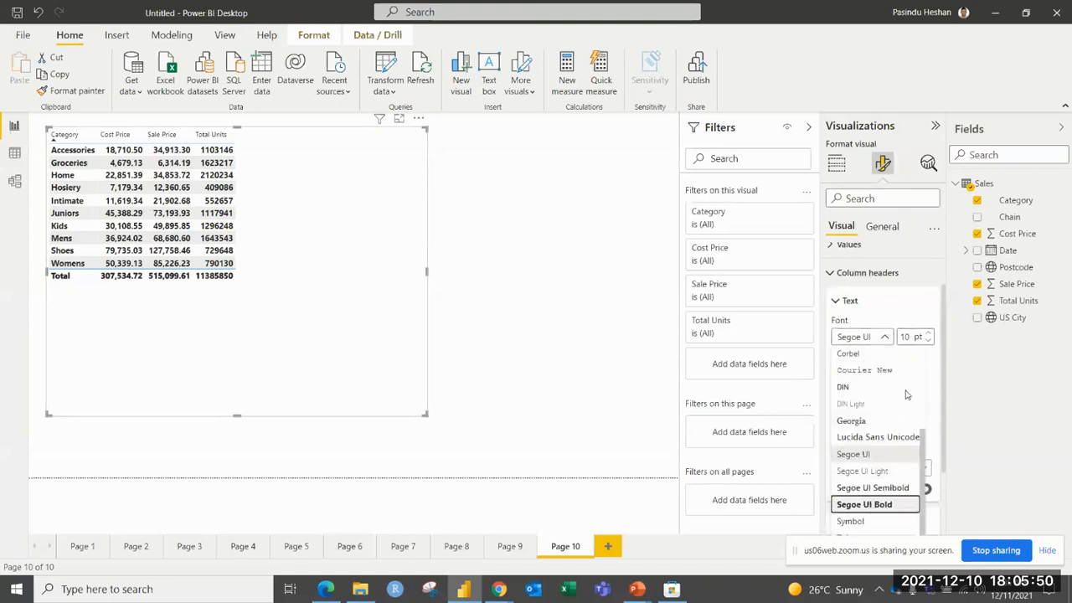
click(876, 504)
click(928, 334)
click(928, 333)
click(928, 334)
click(927, 334)
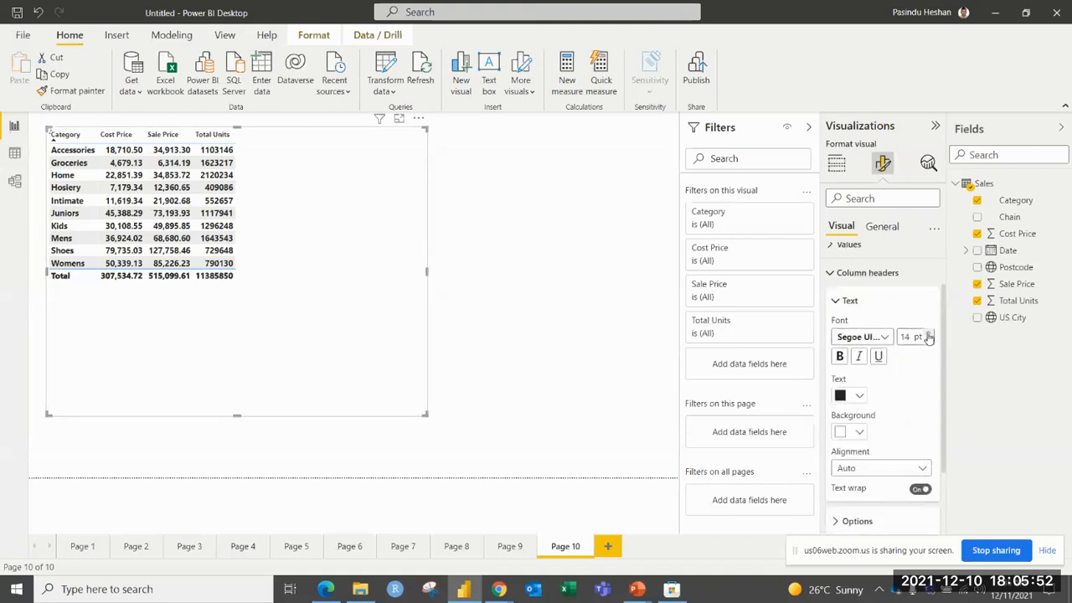
click(928, 334)
click(928, 334)
click(928, 334)
click(928, 340)
click(928, 340)
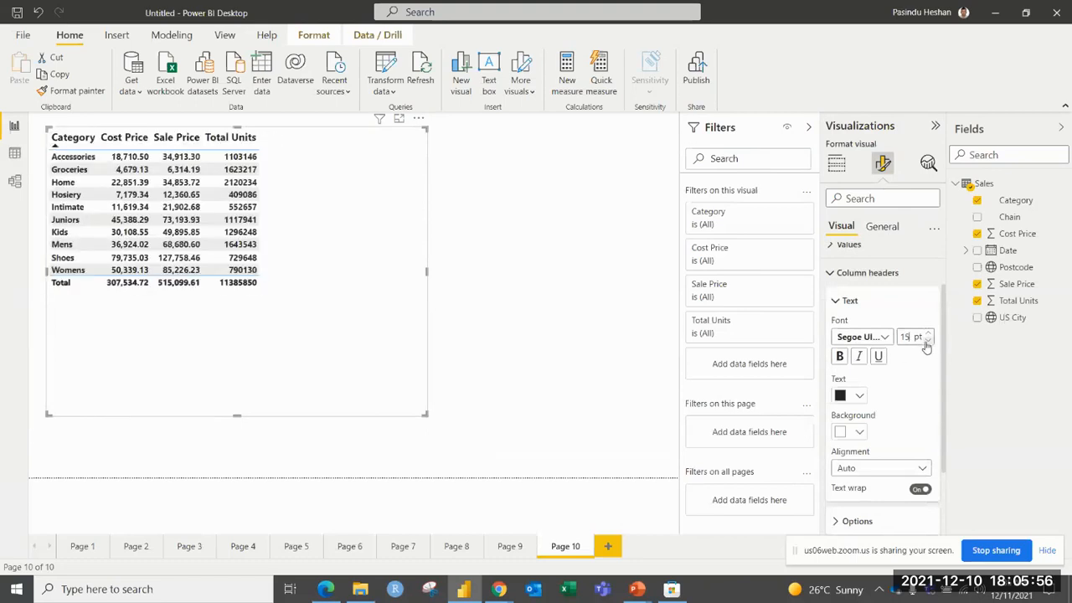
click(928, 340)
Color the column header text blue and its background gold, using recently used colors.
click(859, 395)
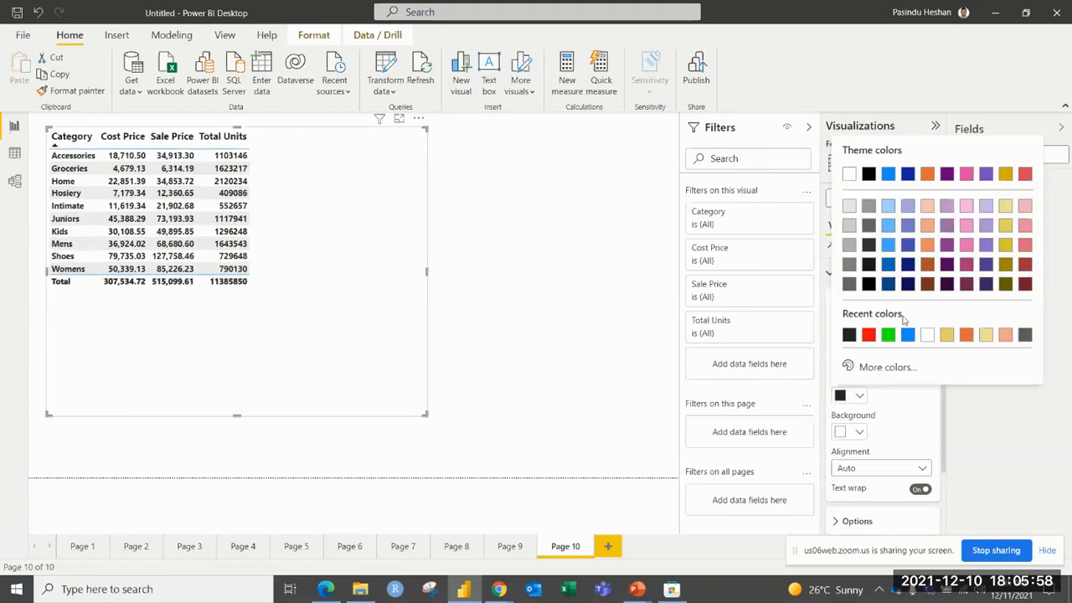
click(907, 334)
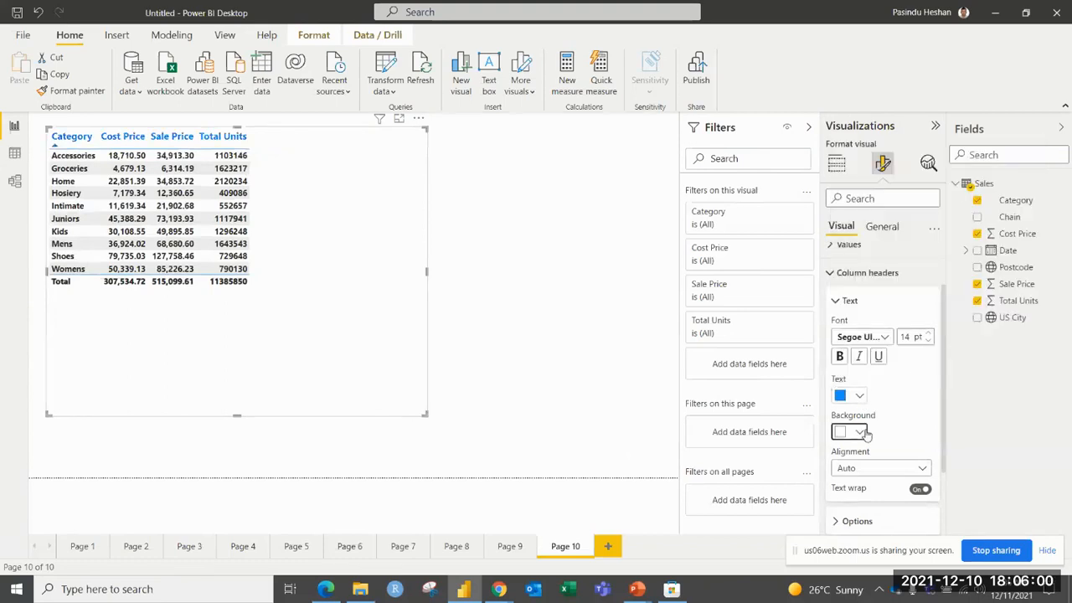
click(865, 433)
click(943, 371)
Try left alignment for the column headers and finish with Center alignment.
scroll(927, 400, down, 1)
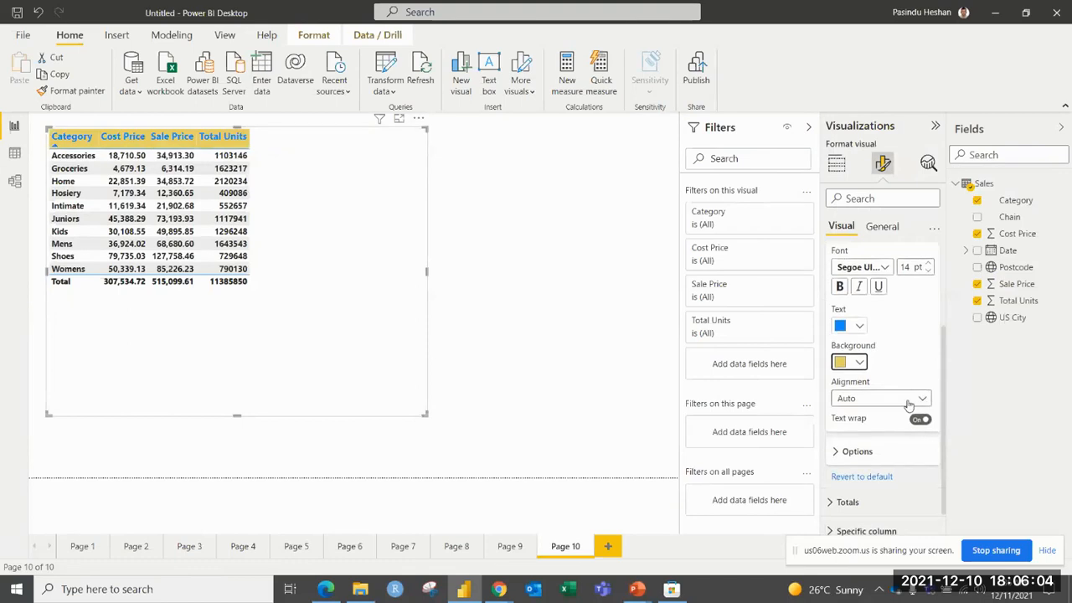
click(908, 401)
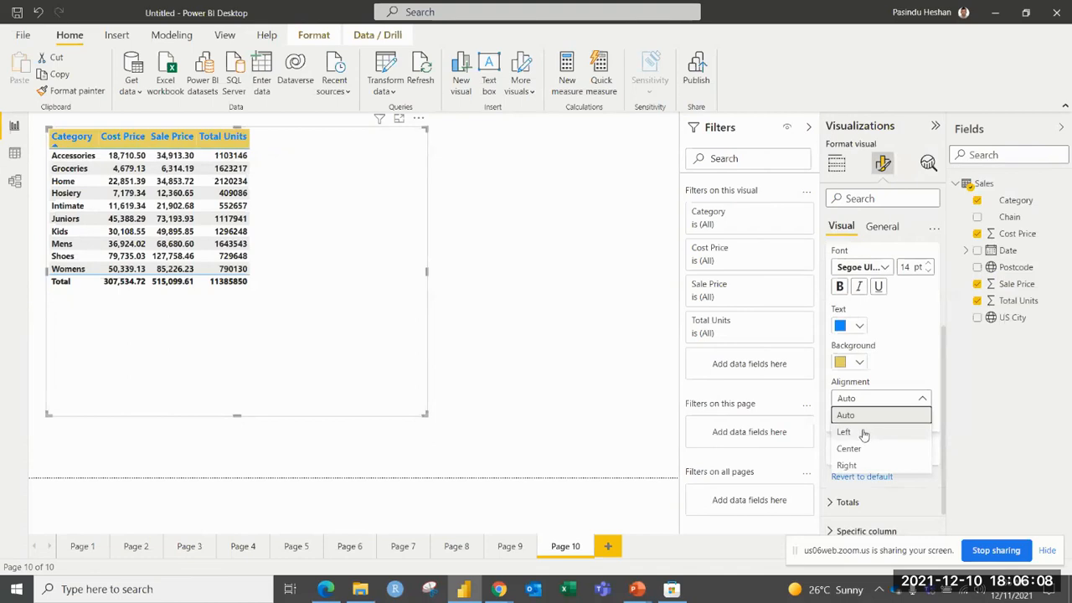
click(865, 432)
click(873, 401)
click(871, 448)
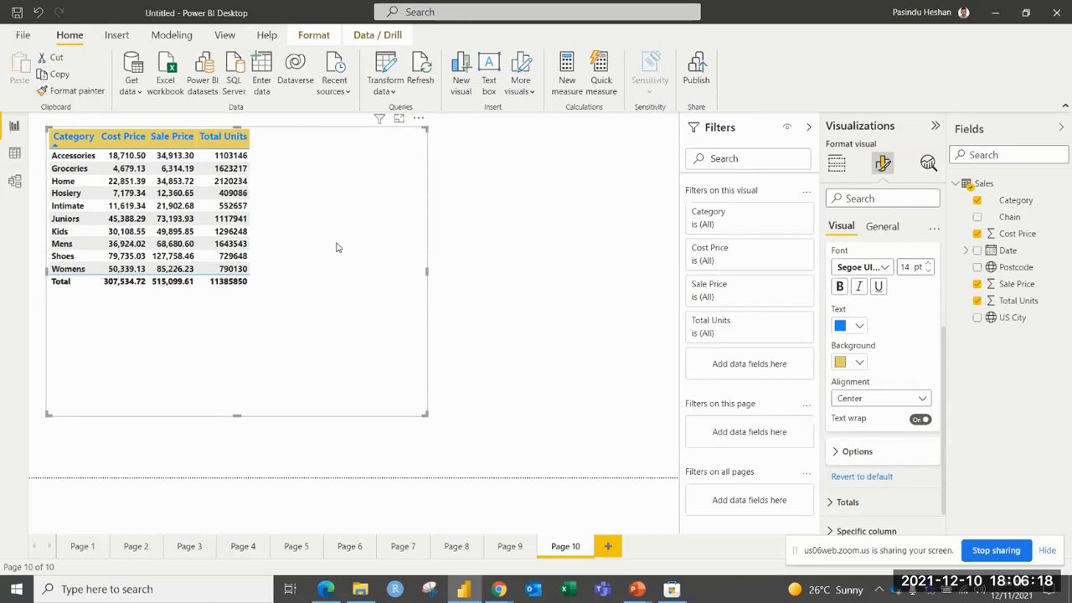
scroll(873, 350, up, 3)
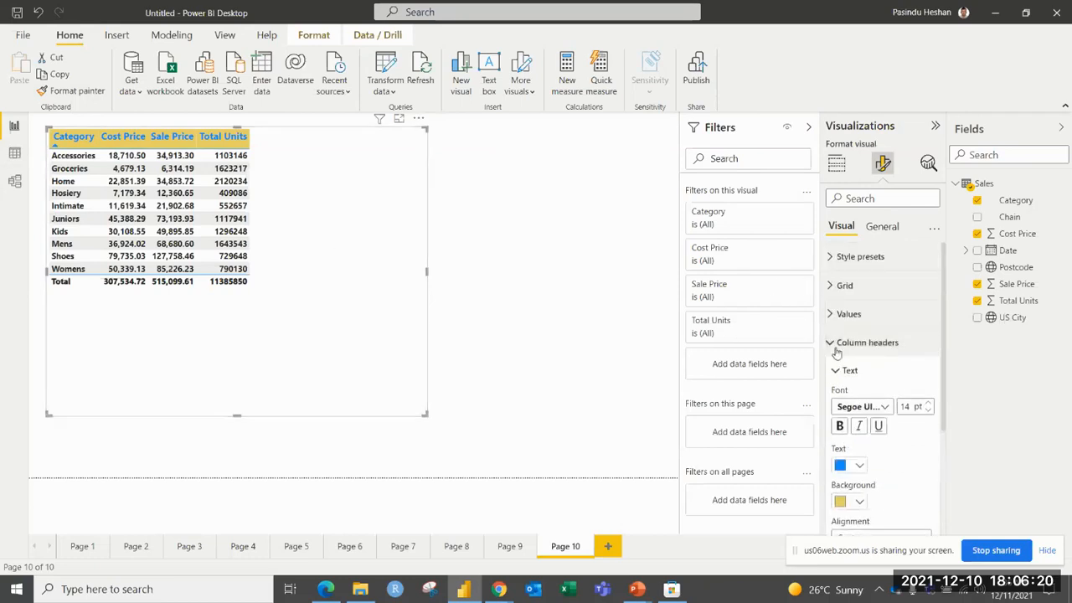
click(874, 349)
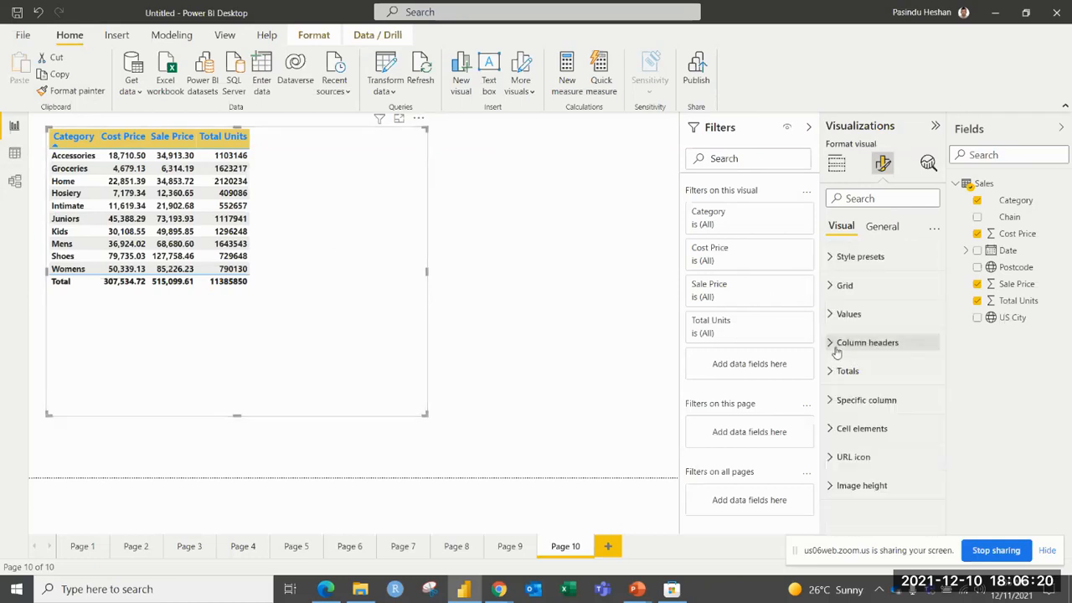
Enable the table's vertical gridlines, color them green and set their width to 6.
click(831, 286)
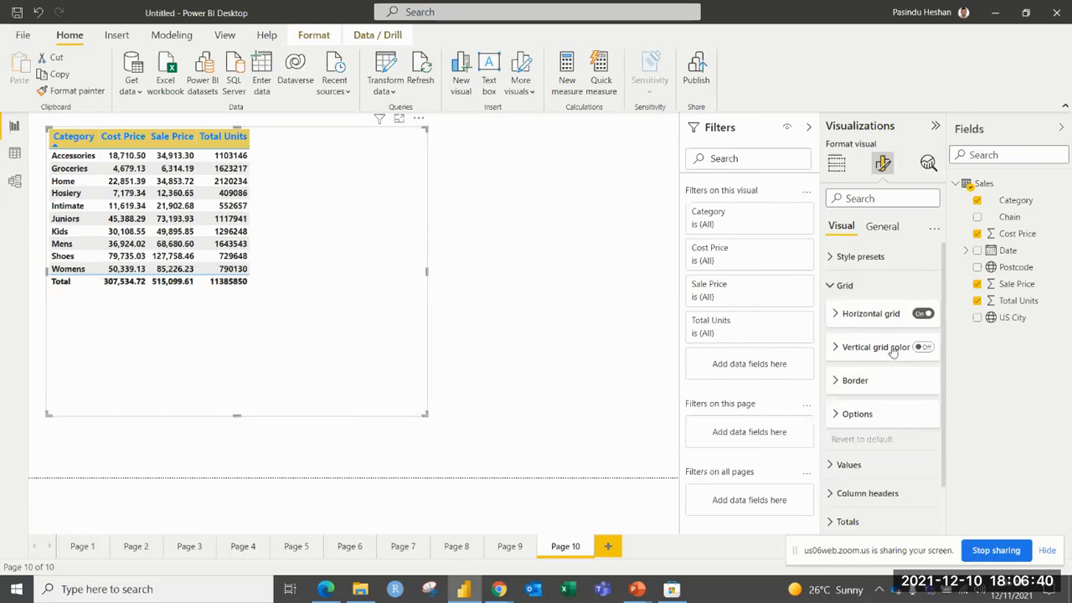
click(923, 347)
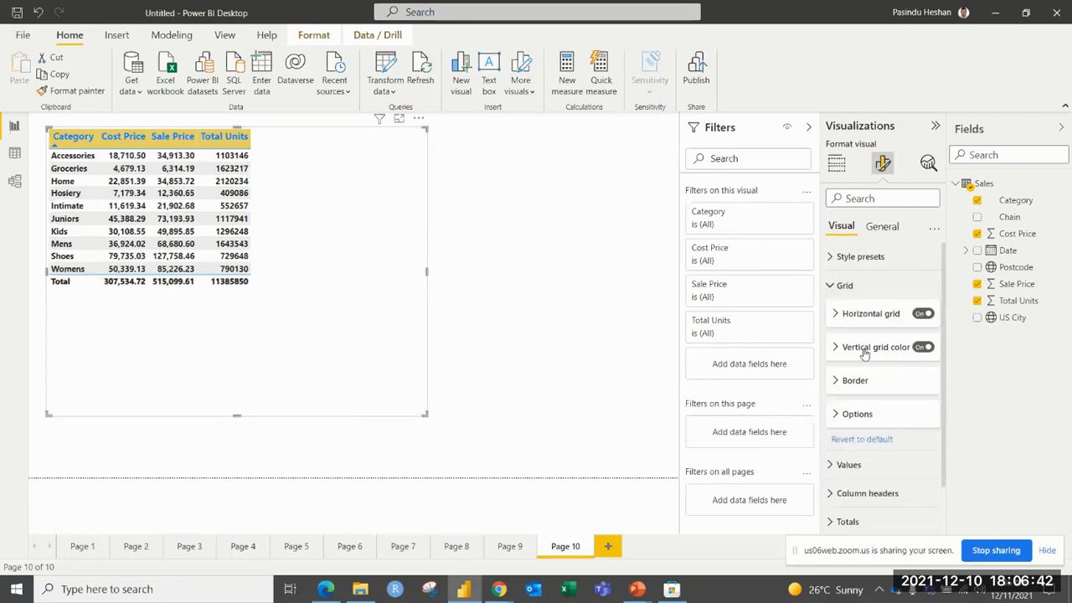
click(866, 352)
click(860, 384)
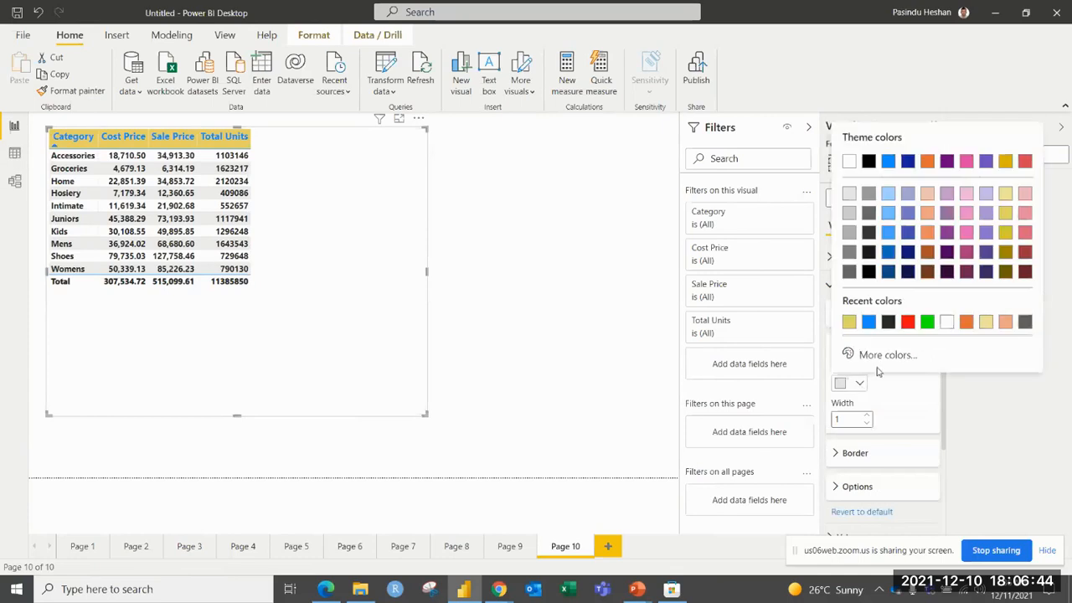
click(926, 320)
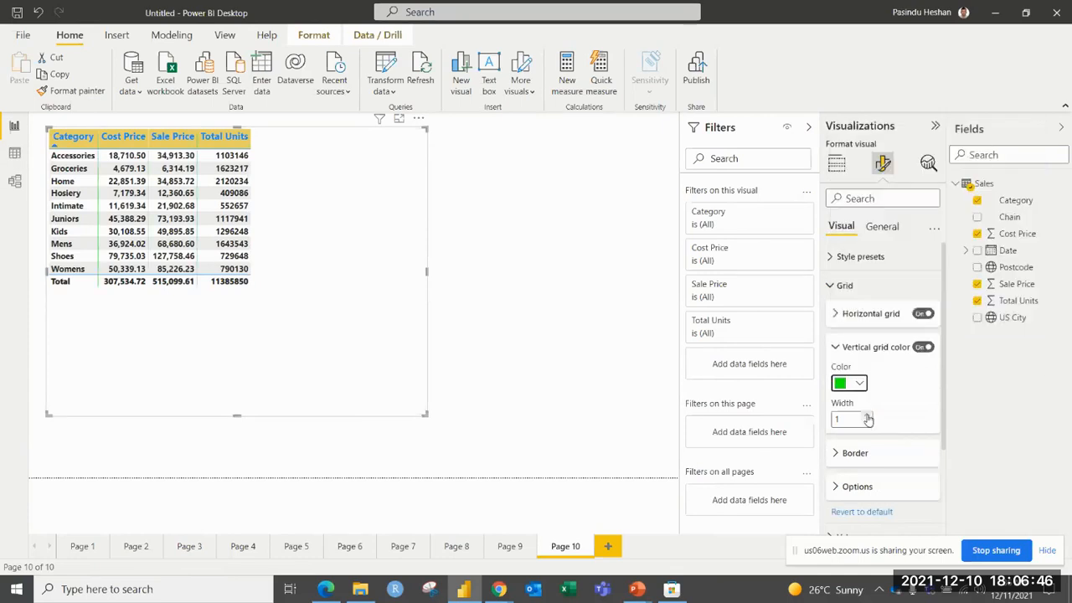
double_click(867, 417)
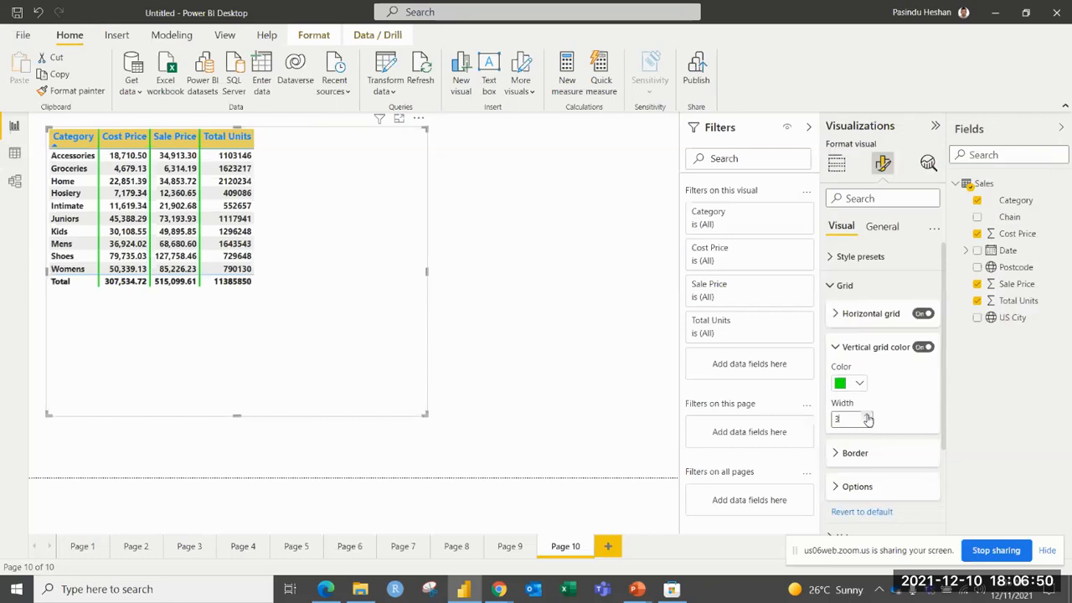
double_click(868, 417)
click(867, 417)
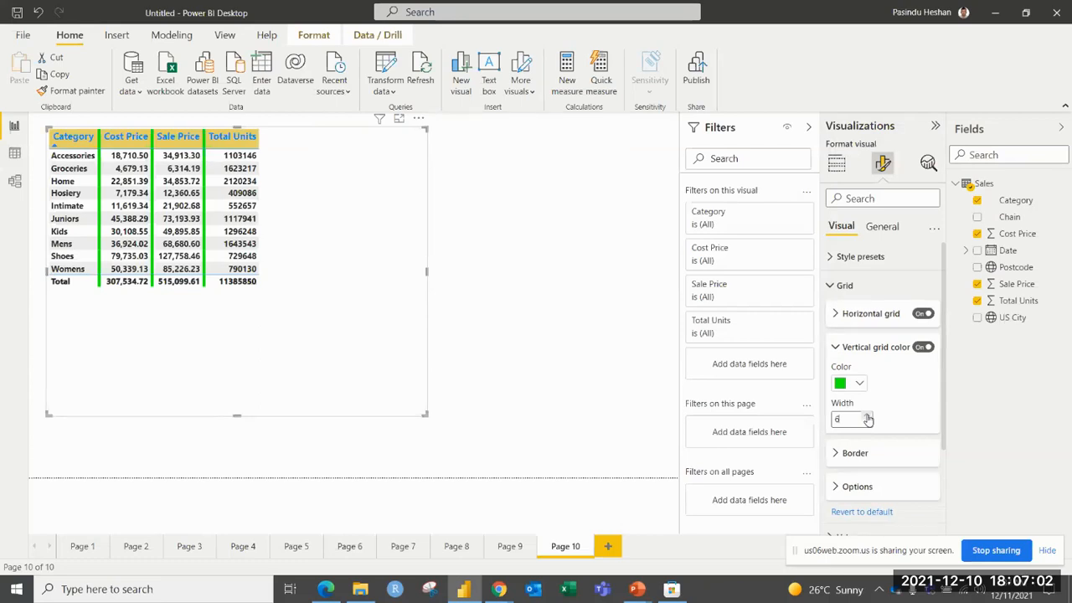
click(836, 348)
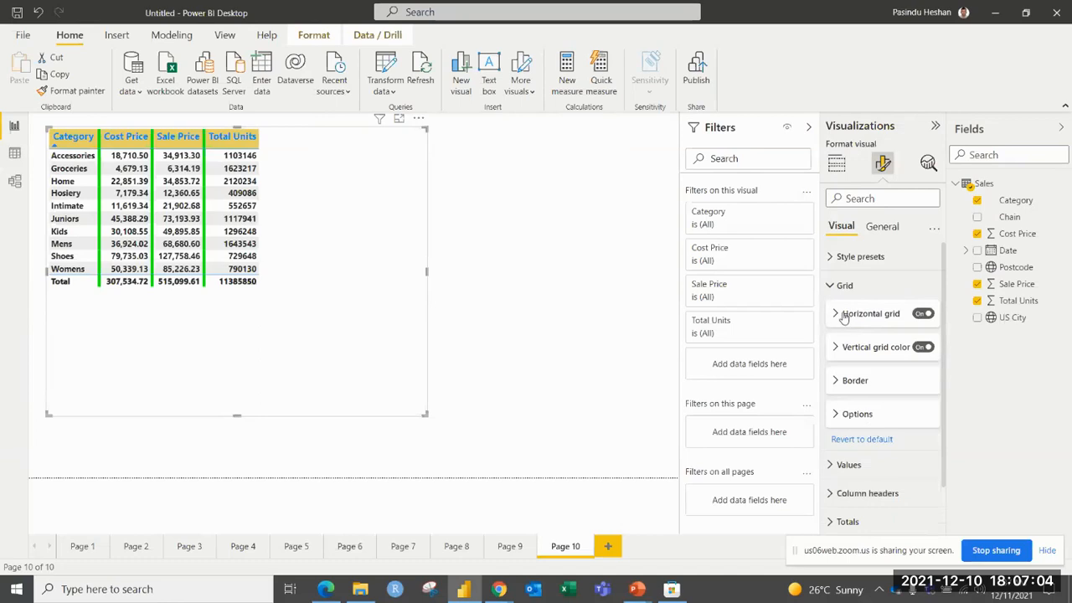
Color the table's horizontal gridlines blue and set their width to 7.
click(843, 315)
click(854, 350)
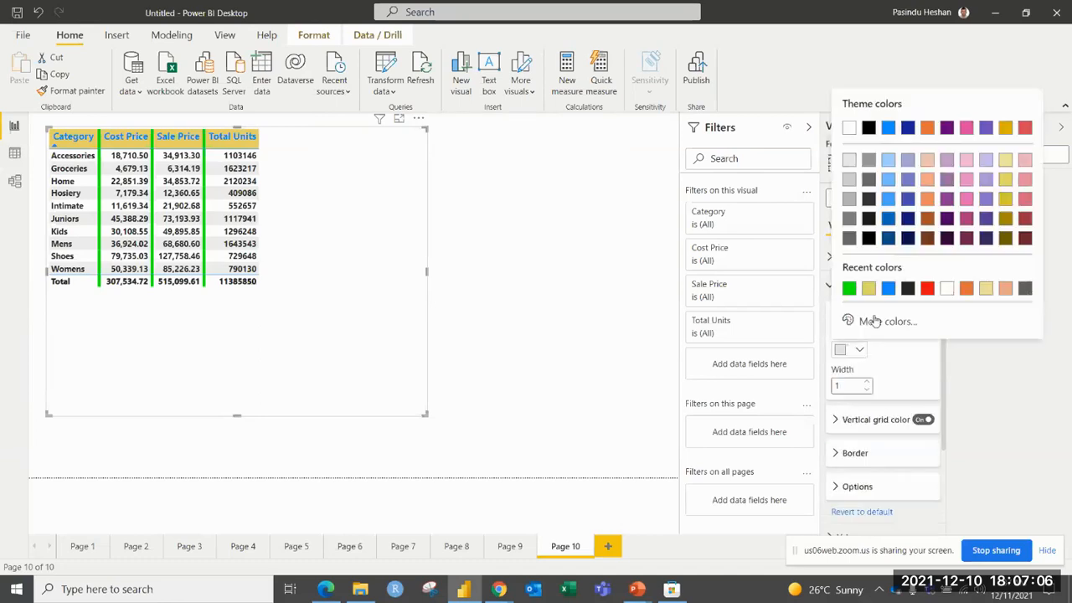
click(887, 288)
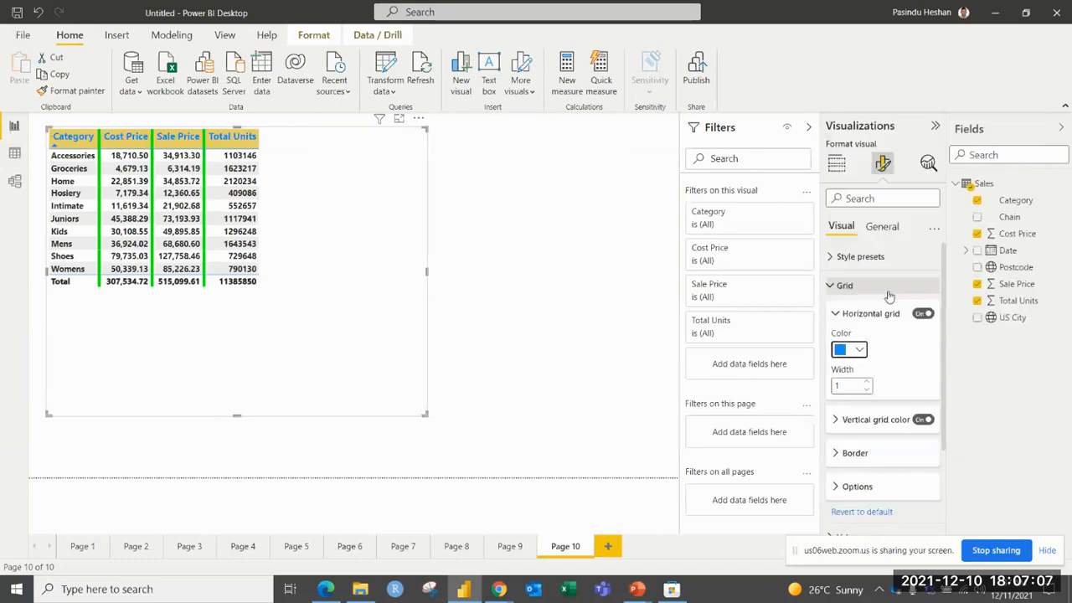
click(871, 384)
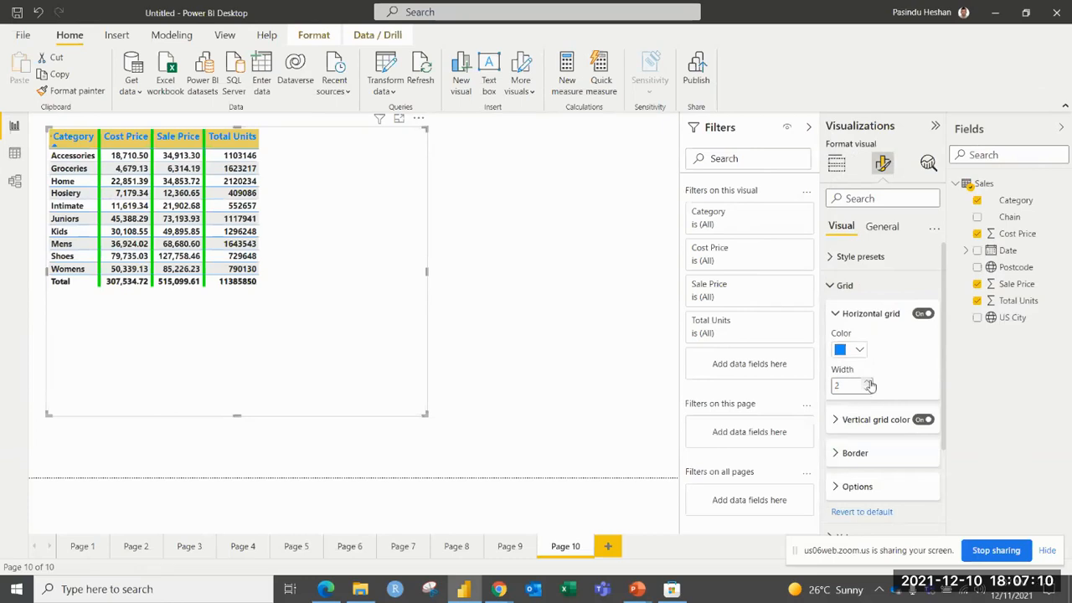
click(870, 384)
click(870, 384)
click(871, 384)
click(870, 385)
click(870, 384)
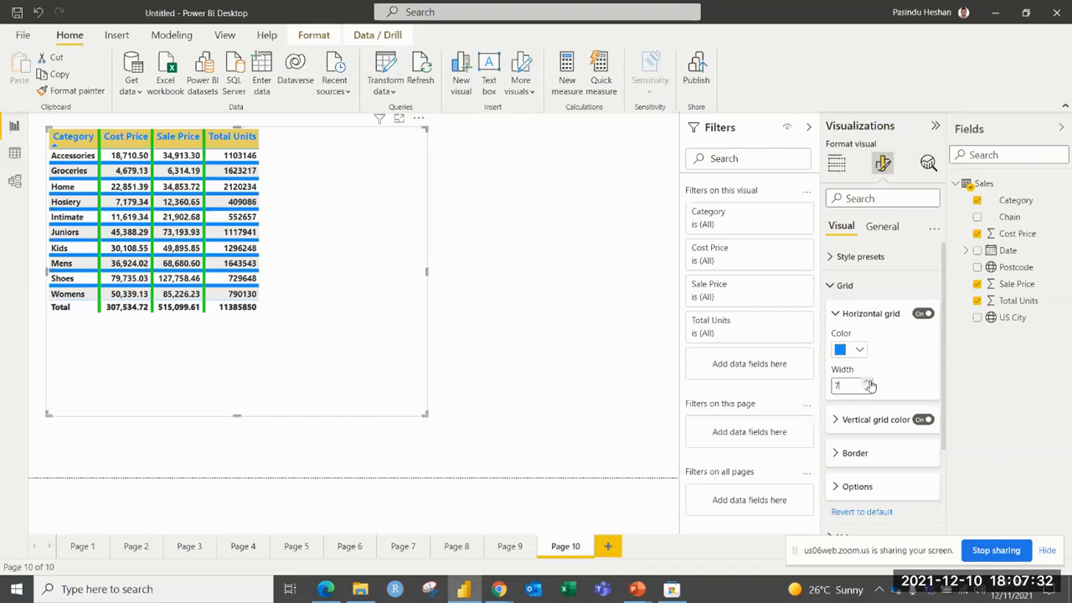
Try the Minimal style preset on the table and finish with the Bold header preset.
click(842, 258)
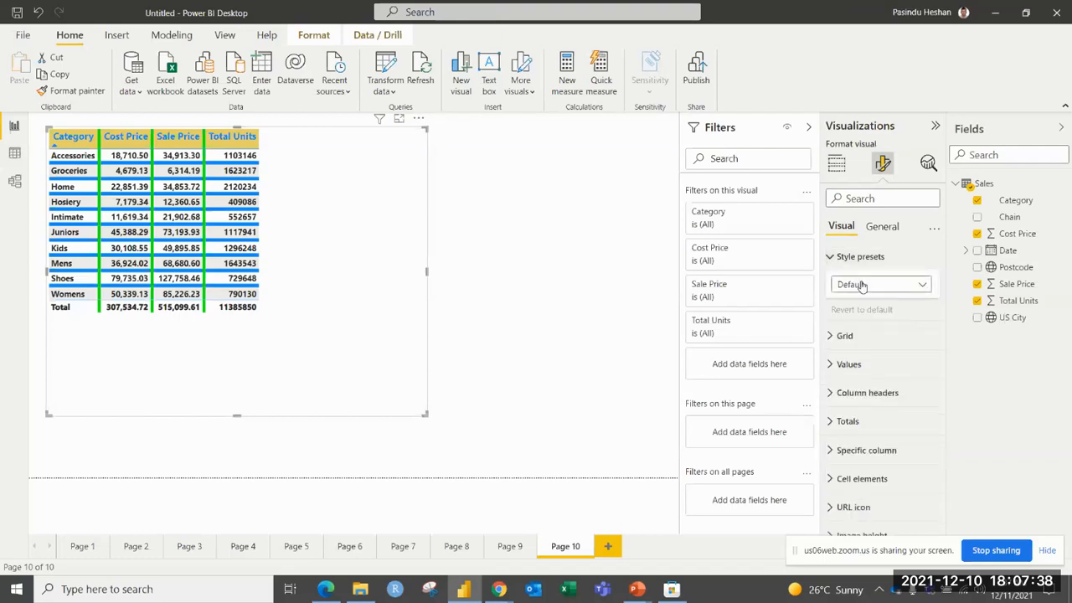
click(862, 285)
click(852, 337)
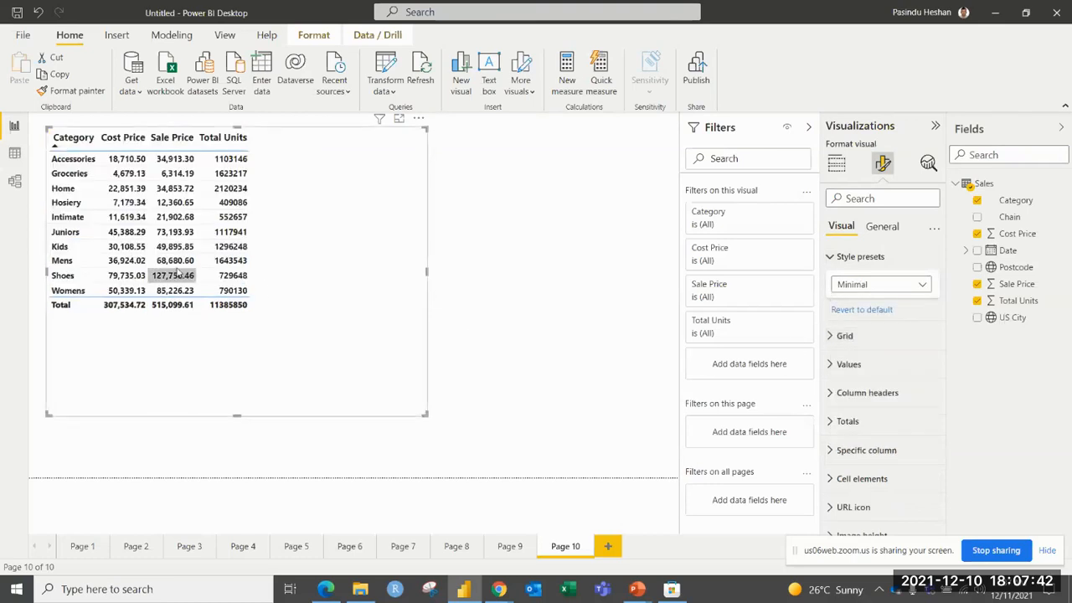
click(878, 285)
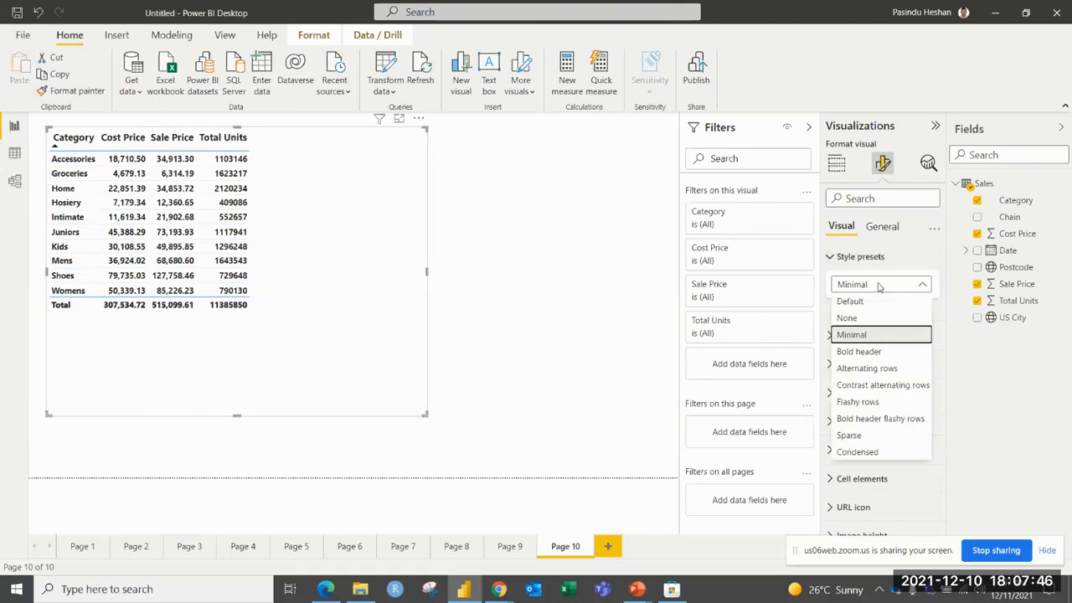
click(863, 353)
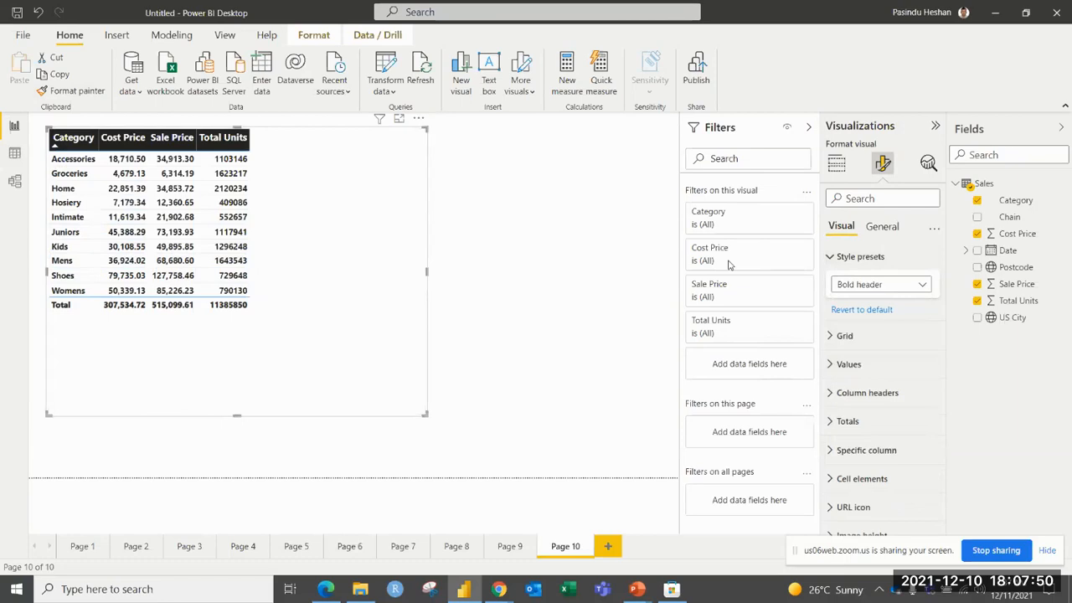
Try the Flashy rows and Condensed style presets on the table and finish with Flashy rows.
click(880, 285)
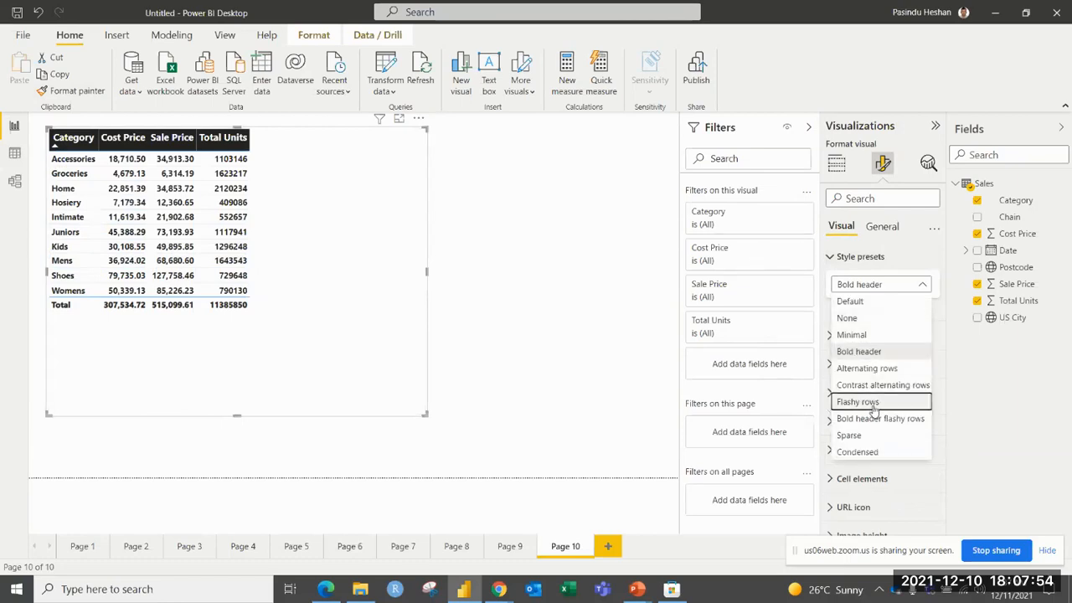
click(874, 405)
click(893, 285)
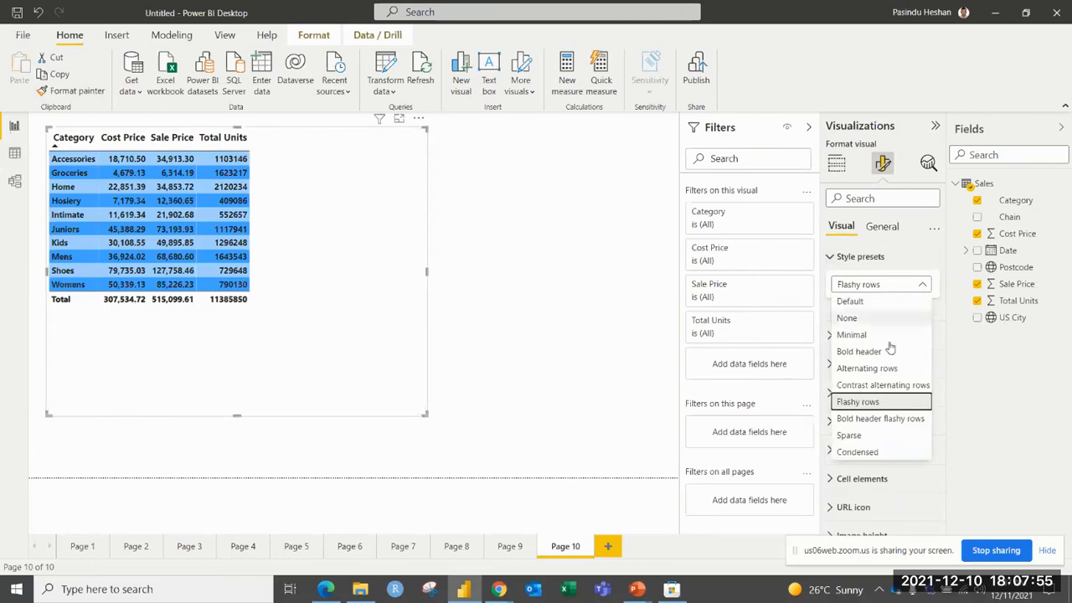
click(863, 452)
click(880, 287)
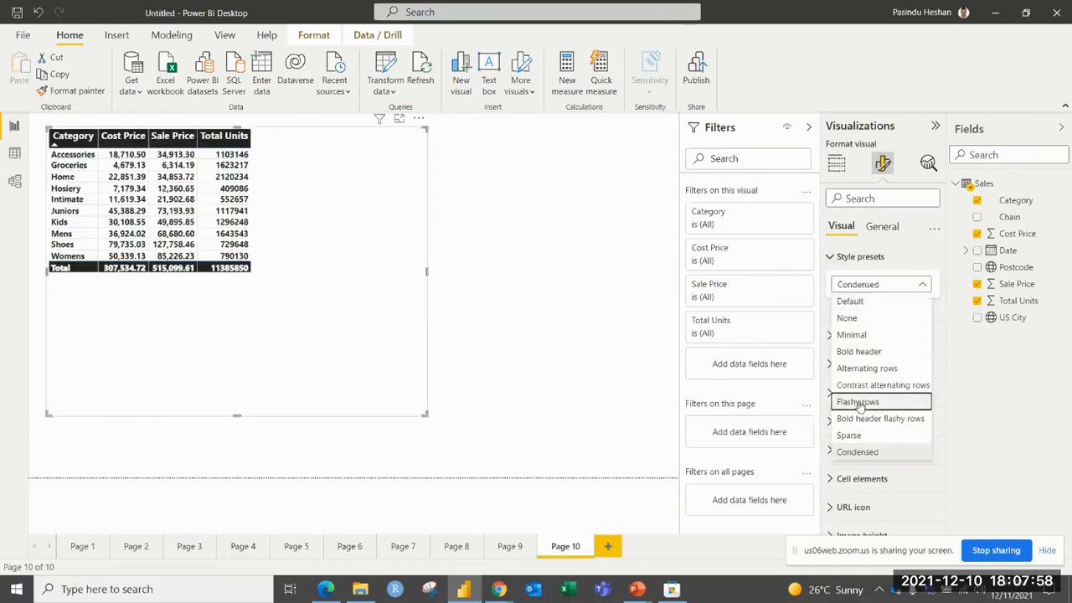
click(858, 402)
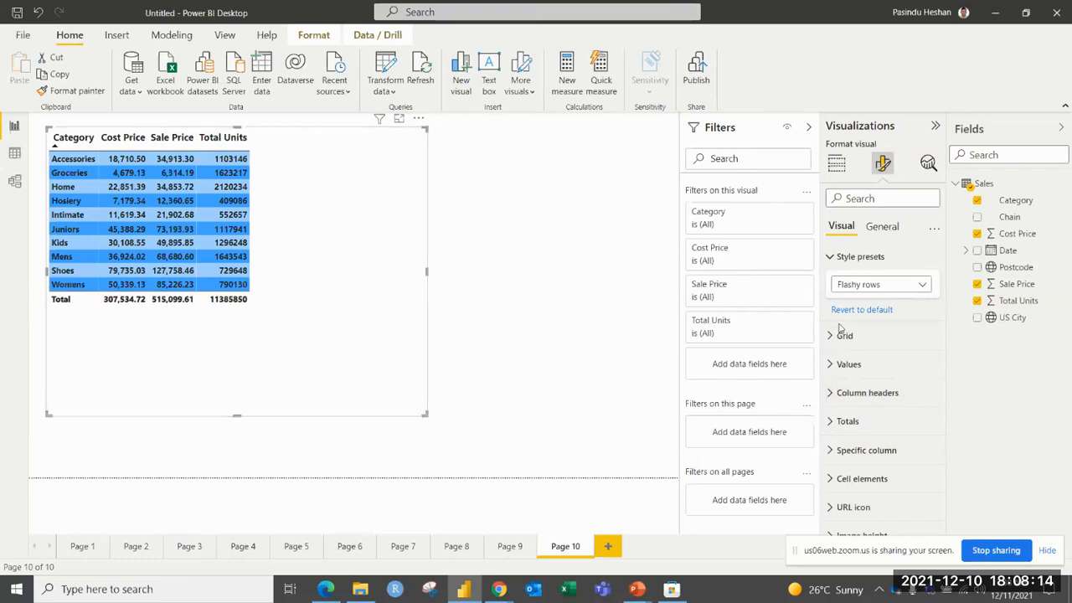
Turn on the table's title and set its text to "XYZ Company".
click(881, 227)
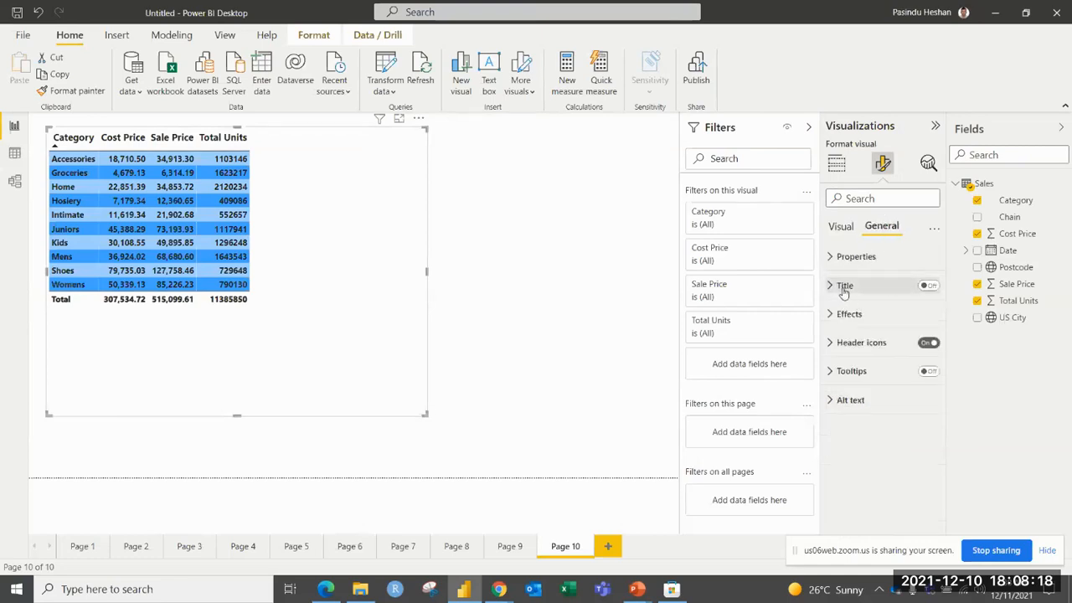
click(932, 288)
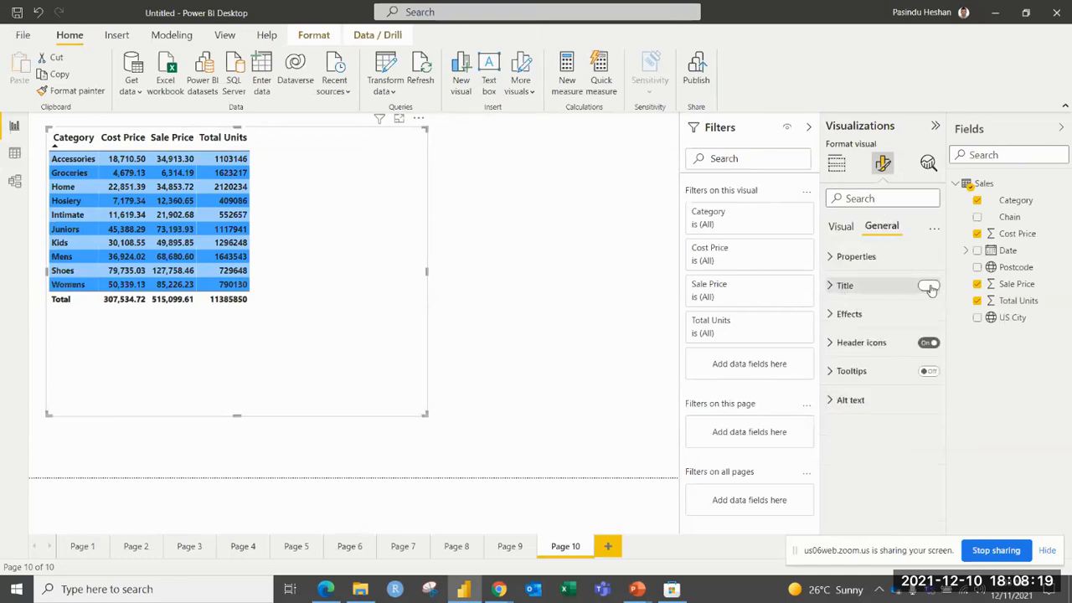
click(856, 286)
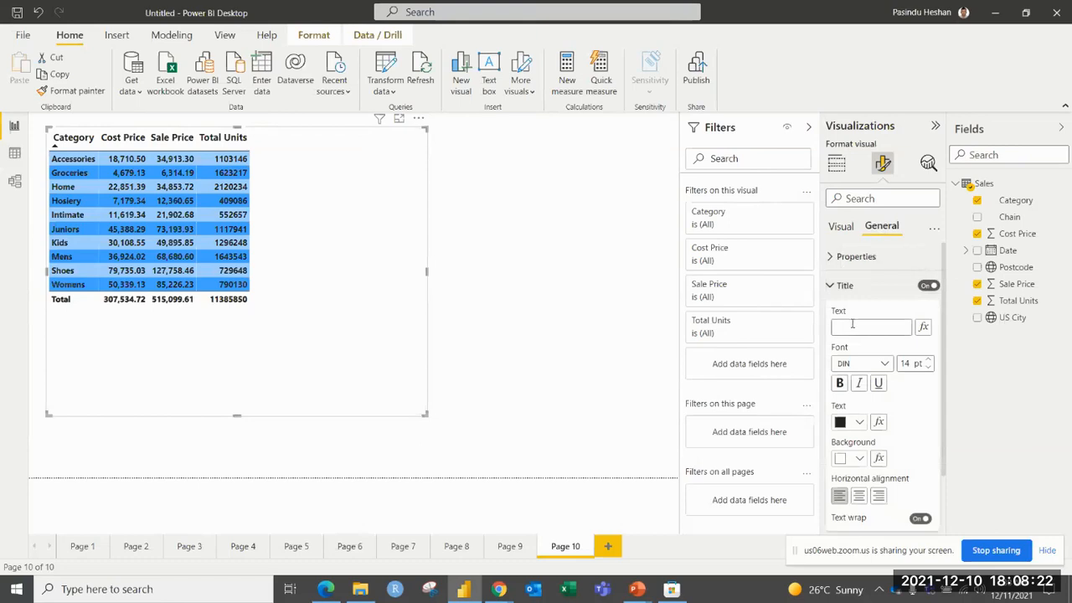
text(xYZ Comp)
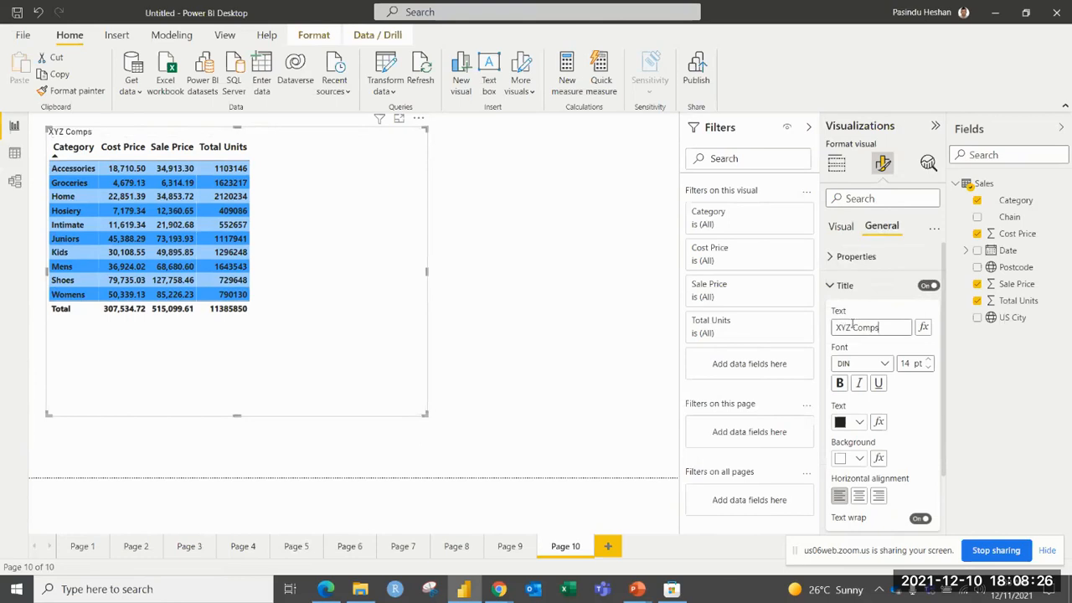
text(any)
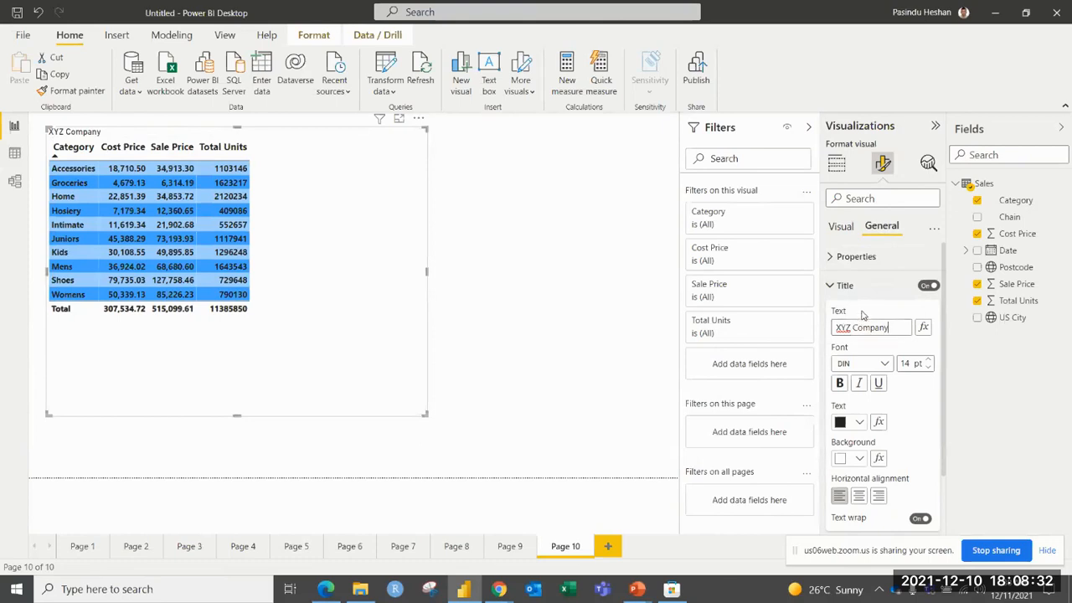
Format the table's title in Arial Black at 17 pt with red text.
click(876, 366)
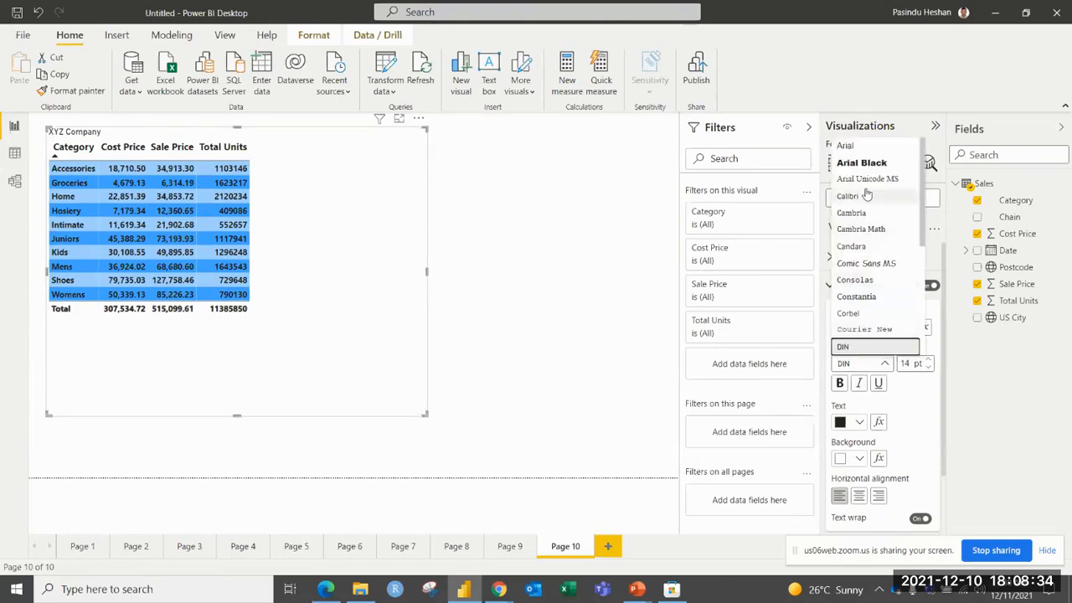
click(890, 163)
click(928, 359)
click(928, 359)
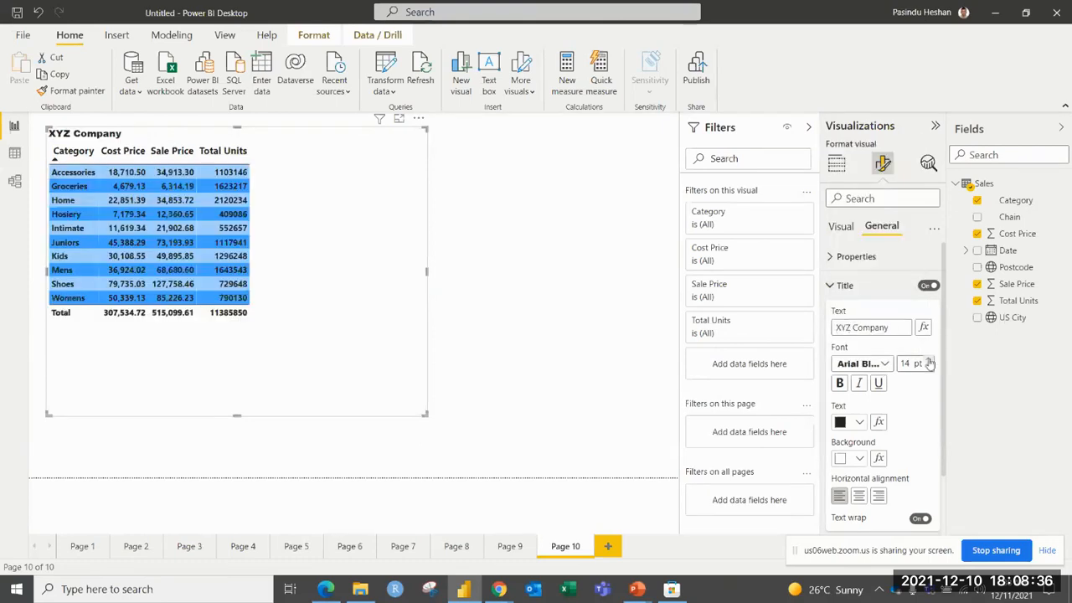
click(927, 359)
click(863, 423)
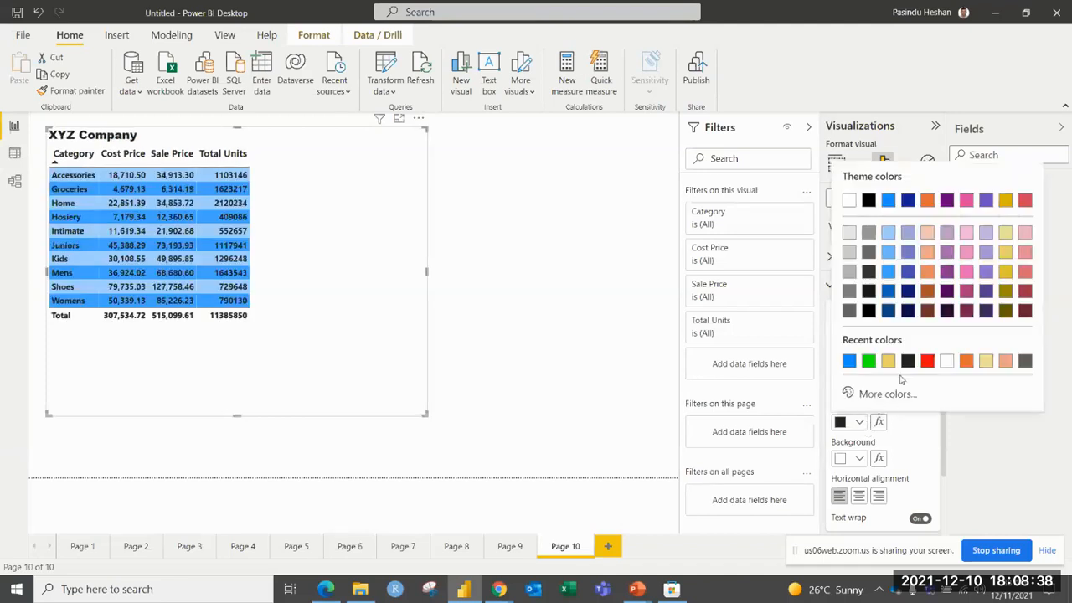
click(921, 370)
Center the table's title horizontally and give it a green background.
scroll(921, 417, down, 2)
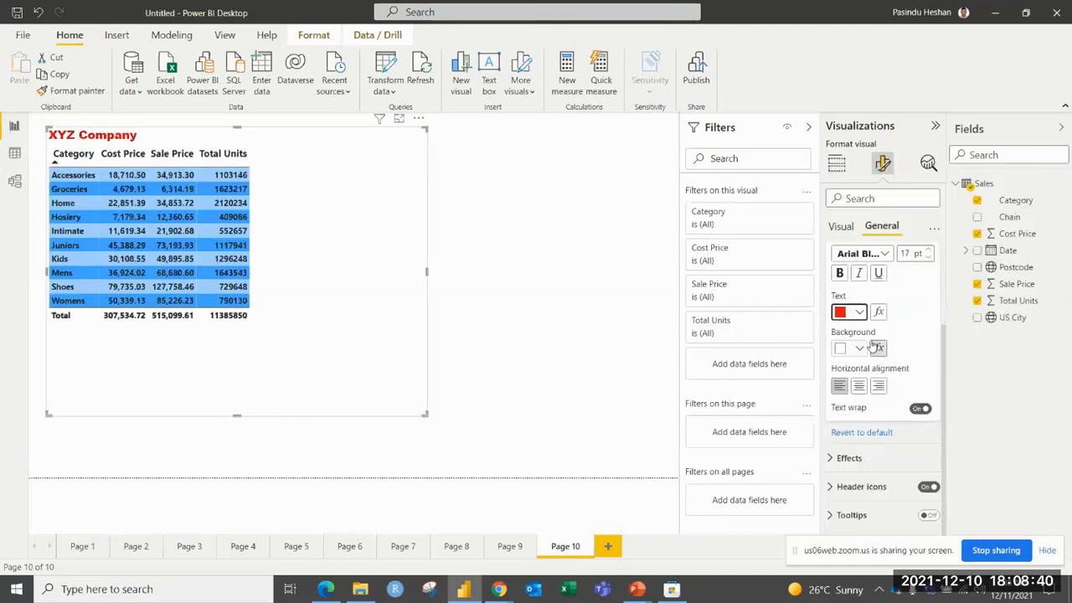
click(859, 386)
click(861, 349)
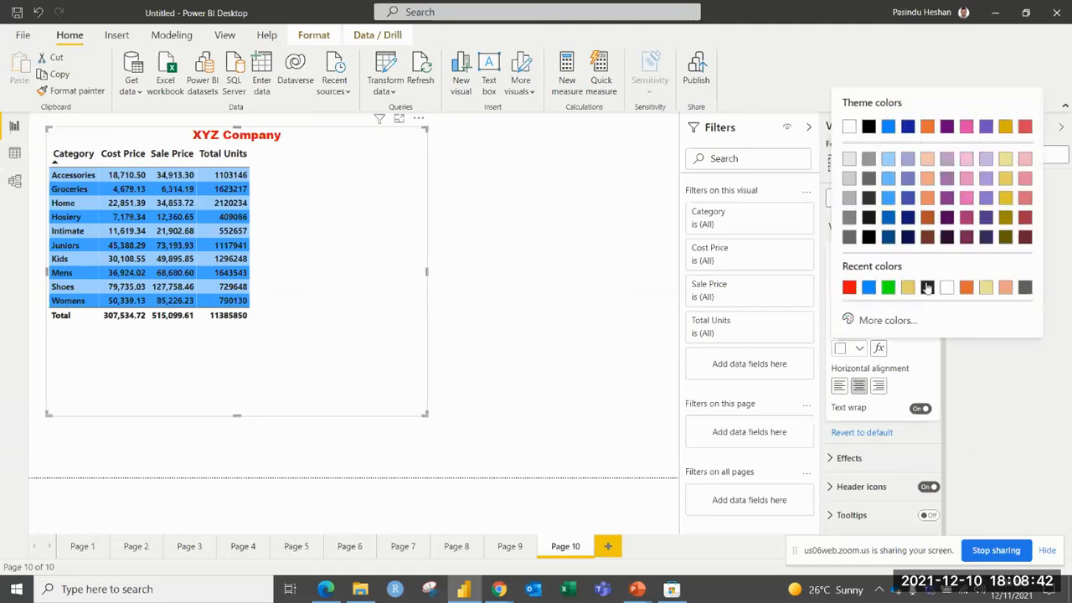
click(884, 289)
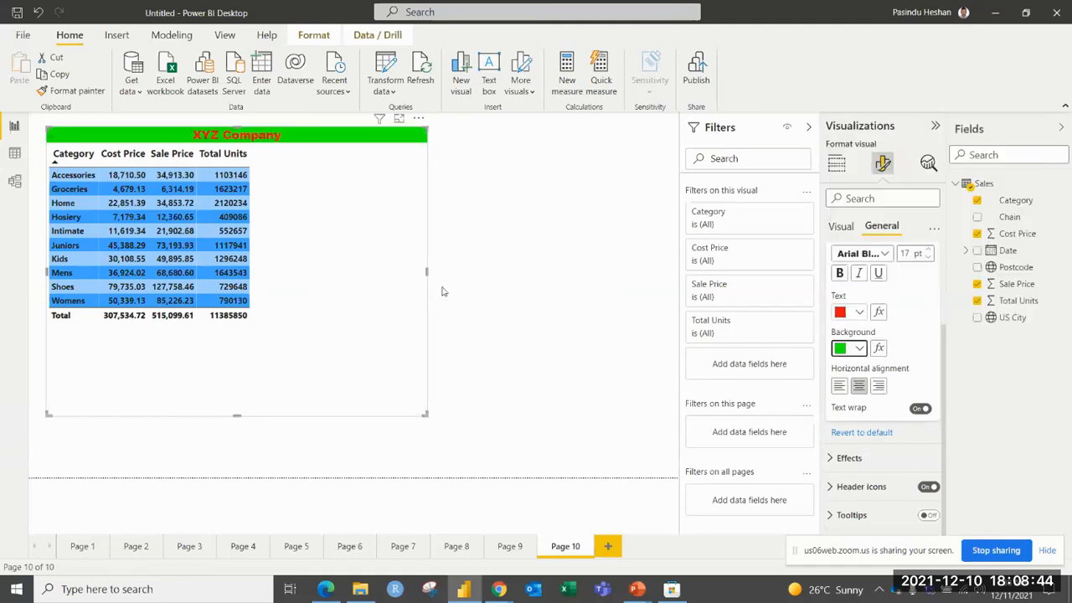
Reduce the table visual's width and height so the frame fits closely around its columns and rows.
drag(427, 272, 254, 243)
drag(153, 416, 168, 351)
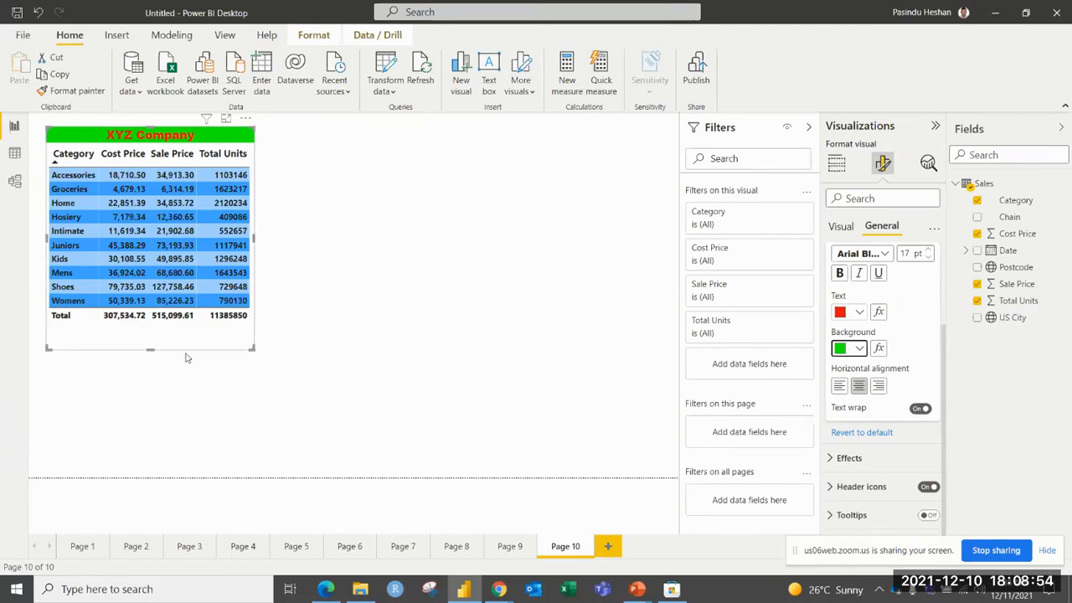
click(172, 371)
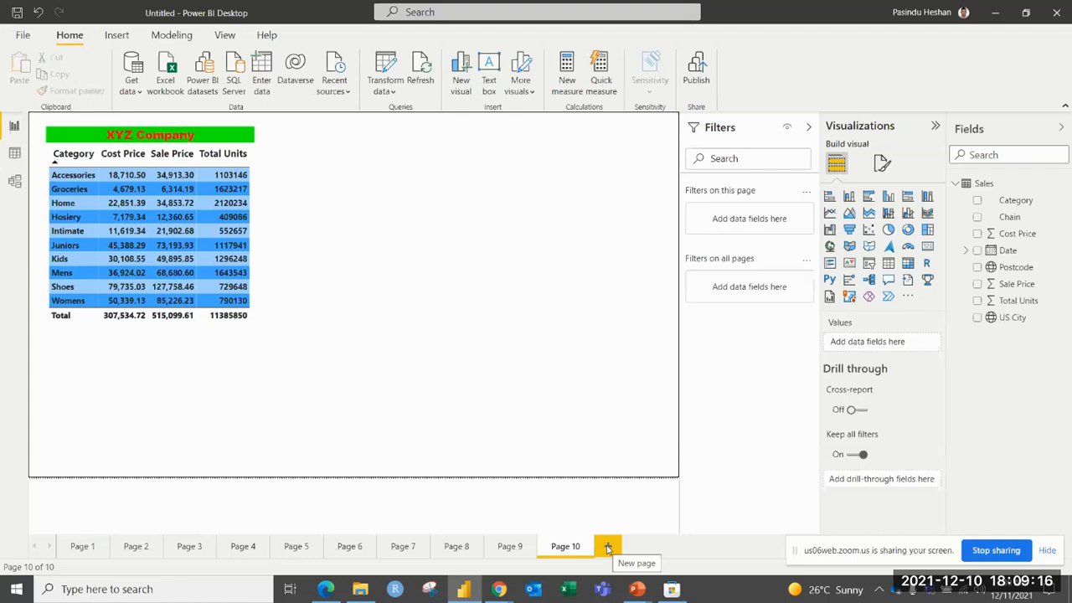
Copy the formatted table visual and paste it onto a new report page.
click(207, 333)
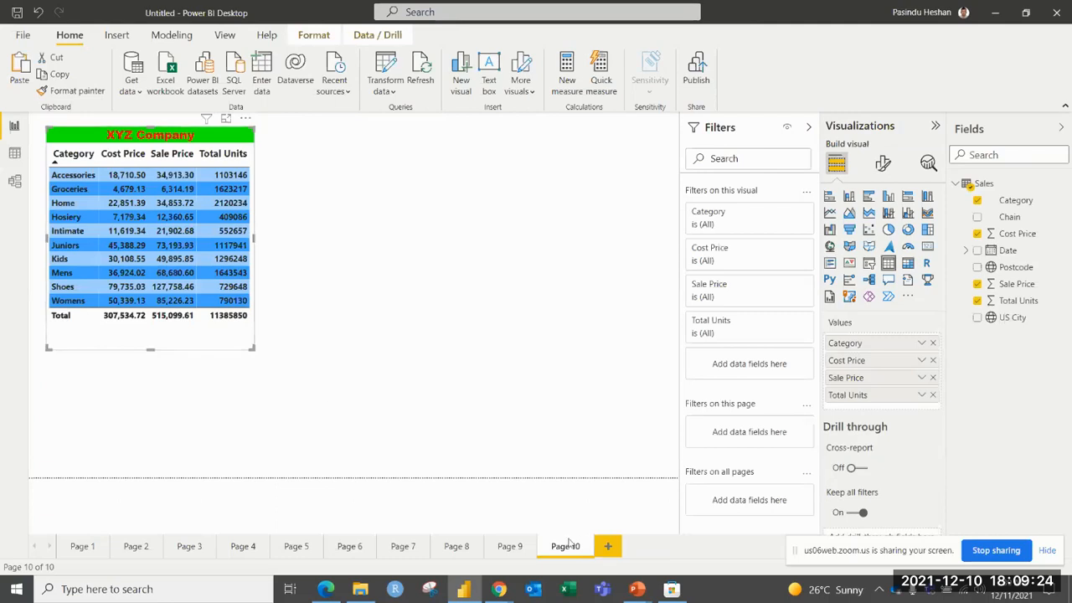
click(609, 546)
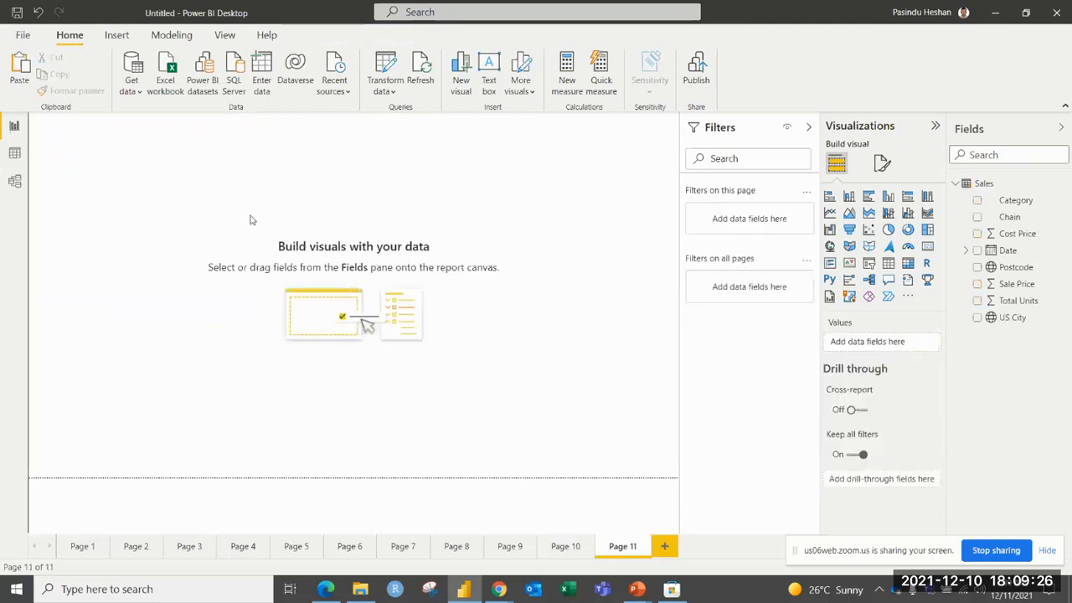
key(ctrl+v)
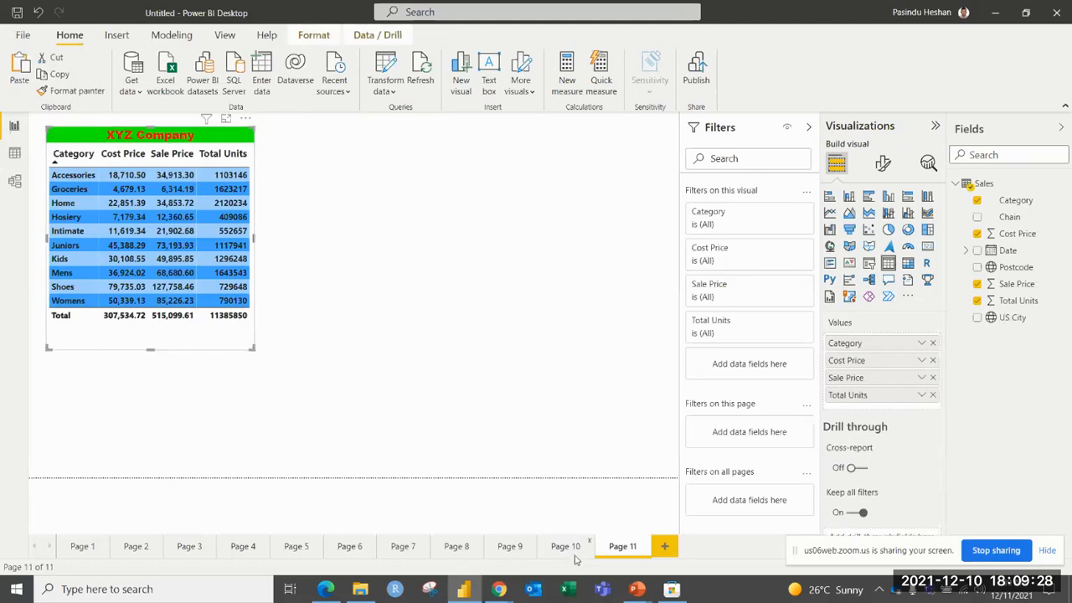
Examine the copy options available for the table visual on Page 10.
click(566, 546)
right_click(238, 188)
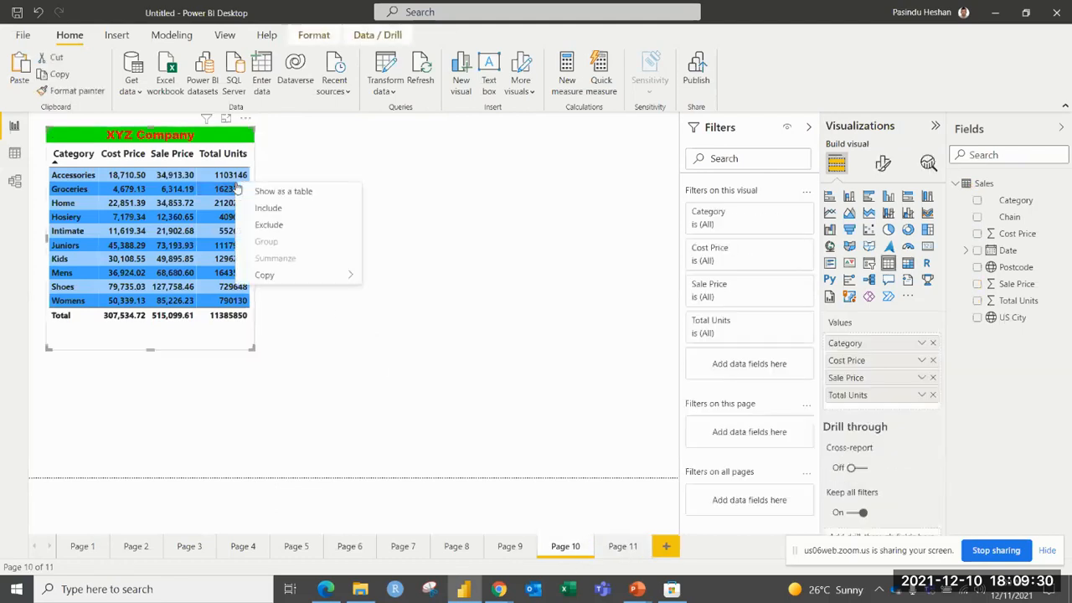
mouse_move(341, 275)
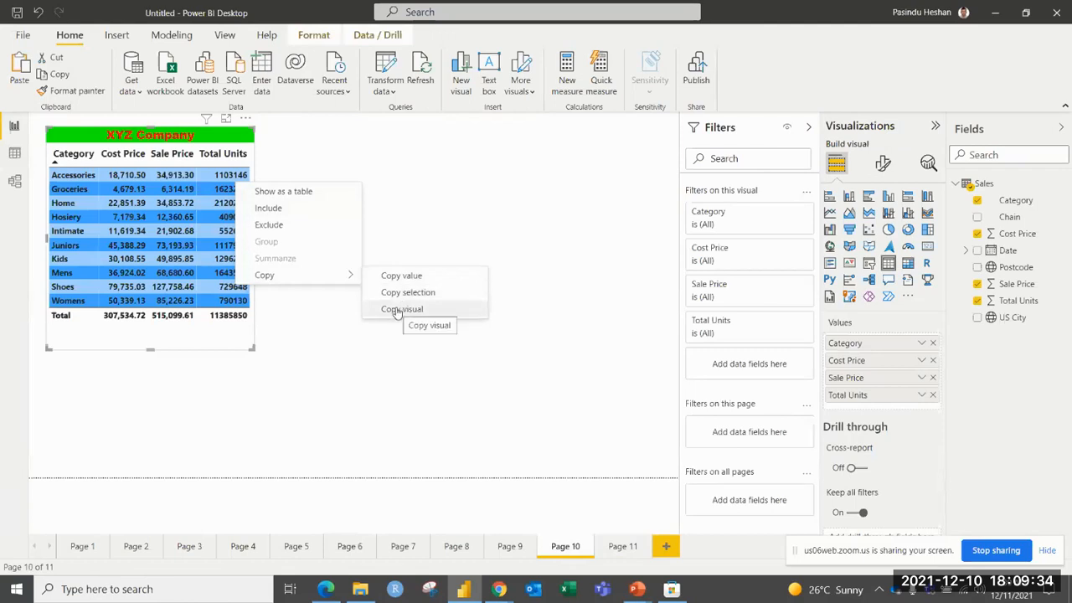
click(360, 328)
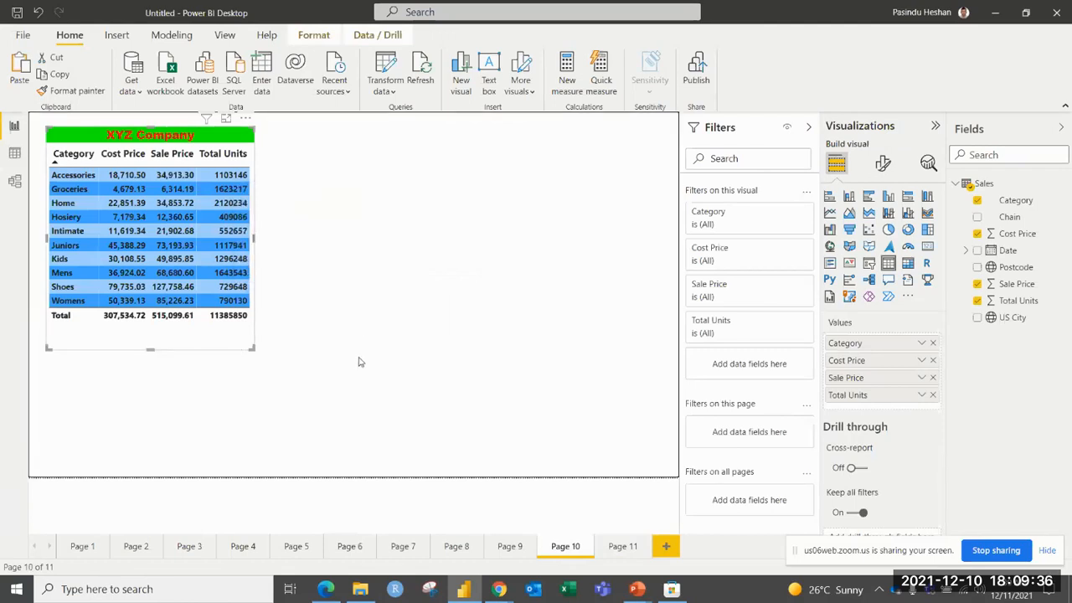
click(359, 360)
Enlarge the copied table on Page 11 and apply the Minimal style preset to it.
click(624, 546)
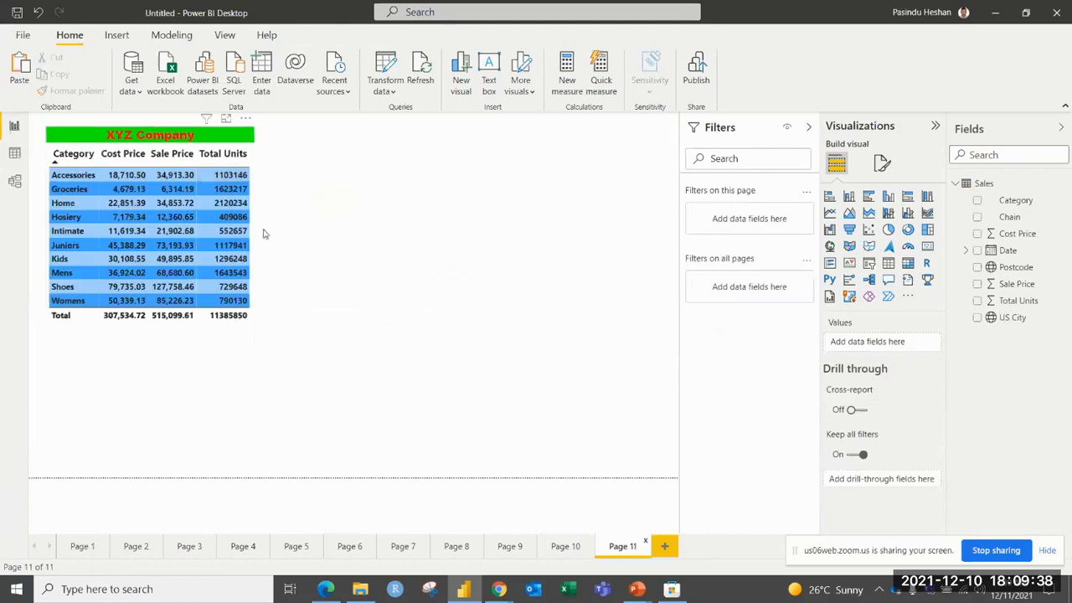
click(241, 341)
drag(254, 346, 380, 437)
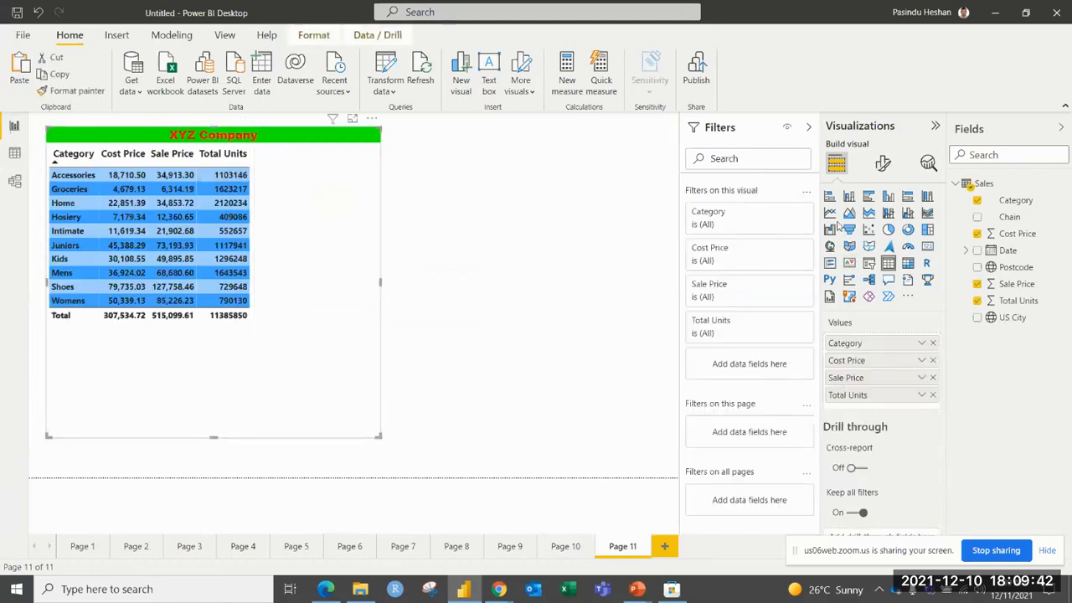
click(881, 164)
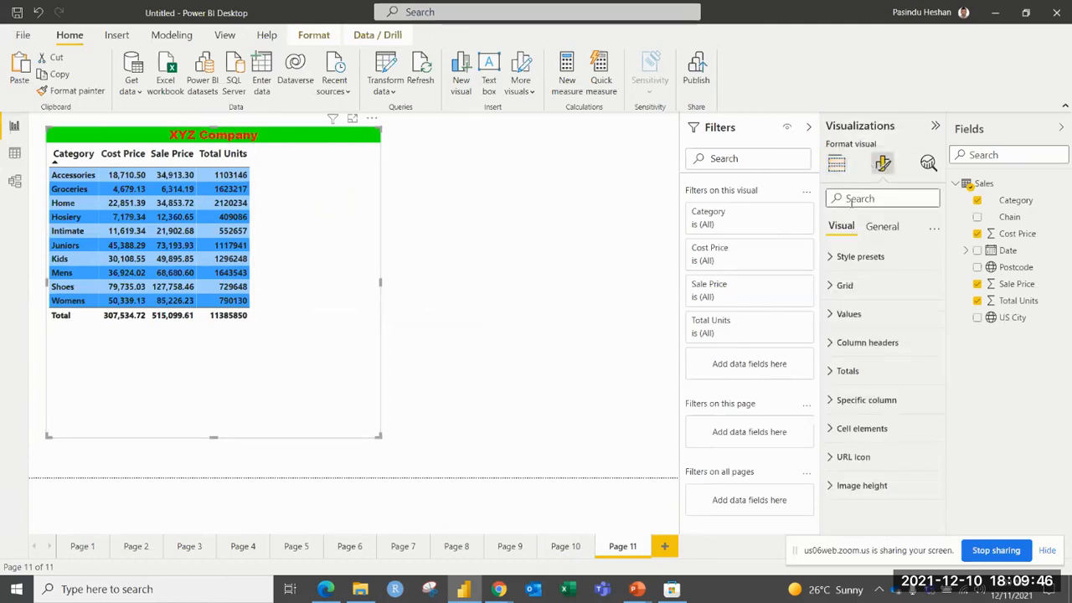
click(851, 258)
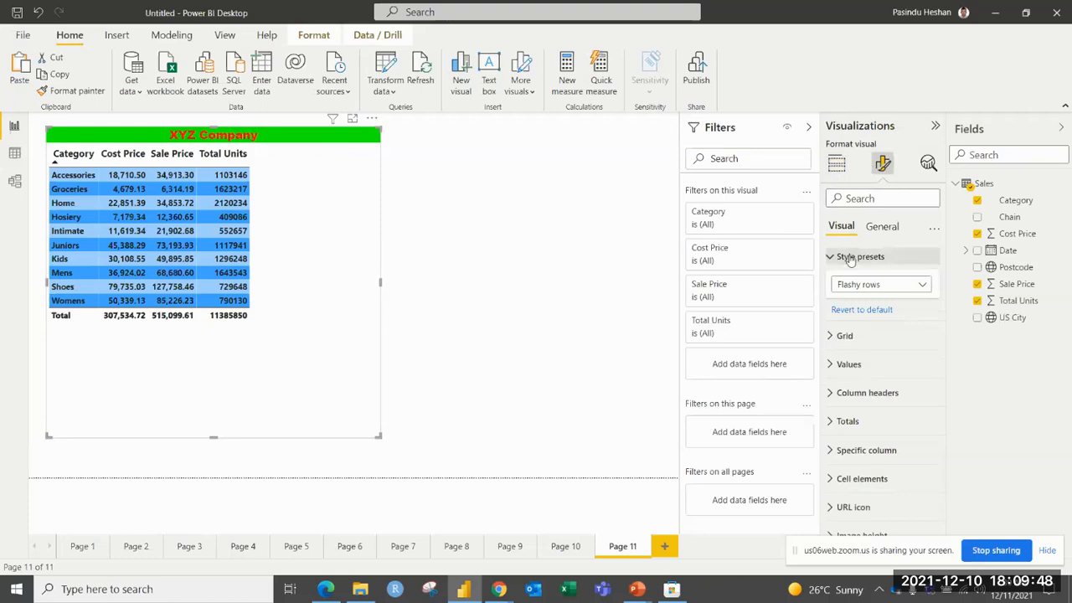
click(848, 284)
click(850, 334)
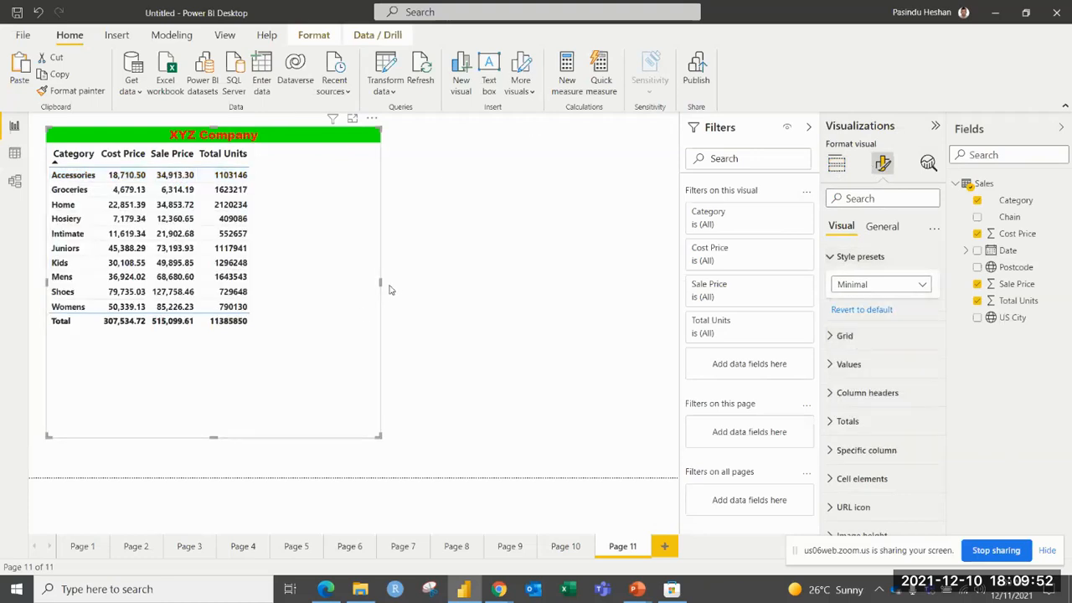
Shrink the Page 11 table's frame in width and height to fit its contents more closely.
drag(381, 283, 358, 285)
drag(295, 272, 282, 266)
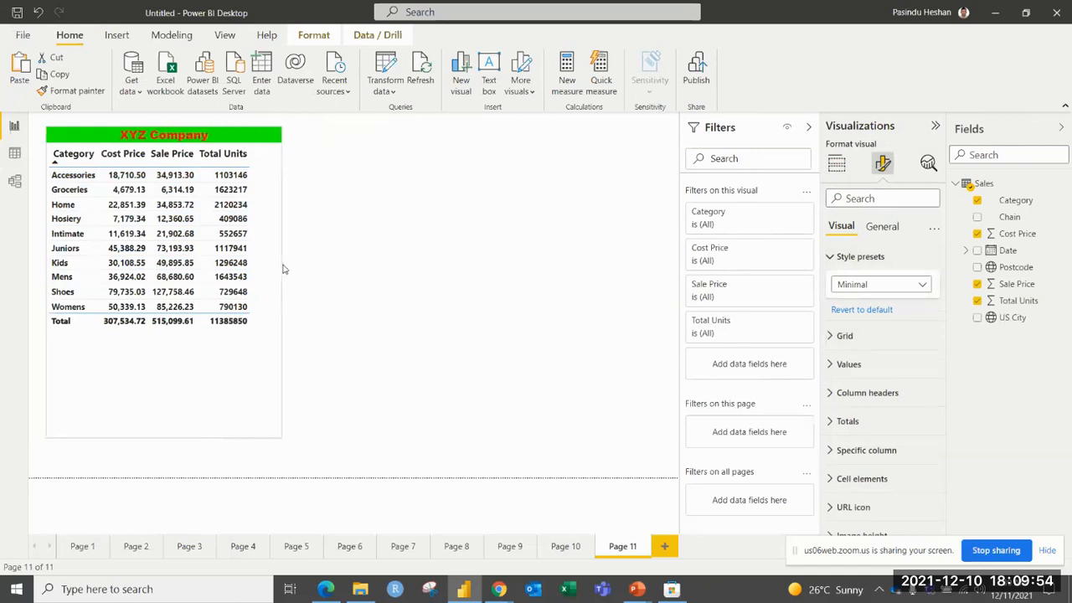
drag(165, 433, 188, 354)
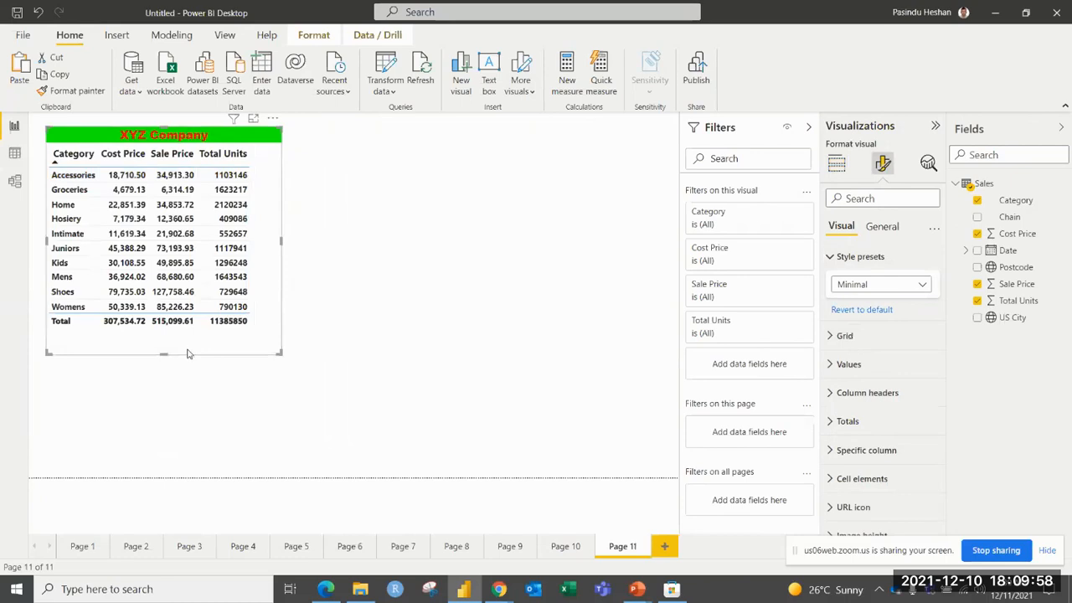
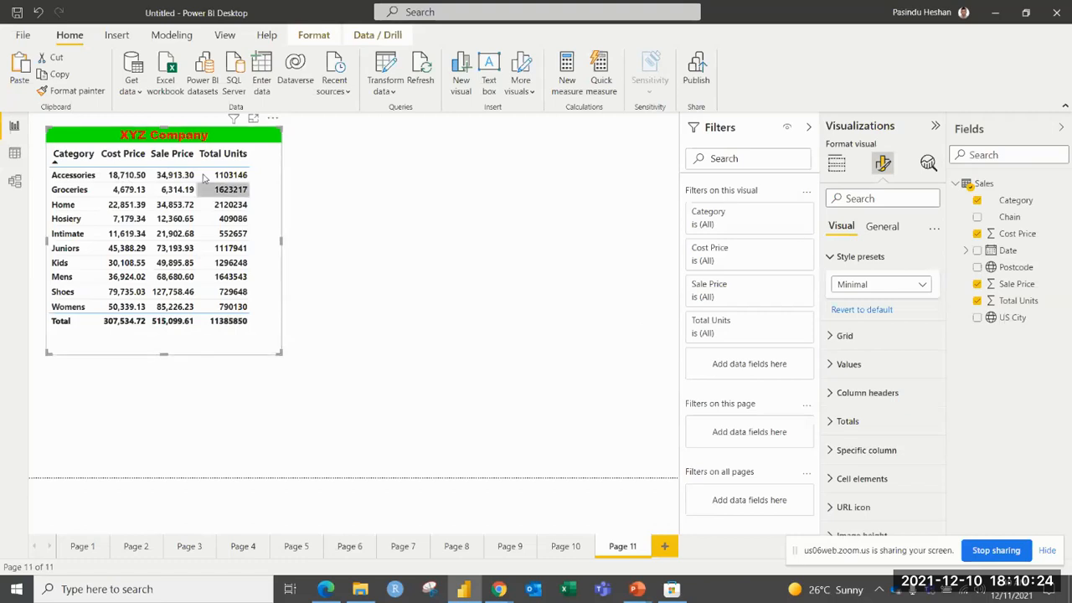
Sort the table by Cost Price in descending order and examine the options available for its Cost Price field.
click(122, 153)
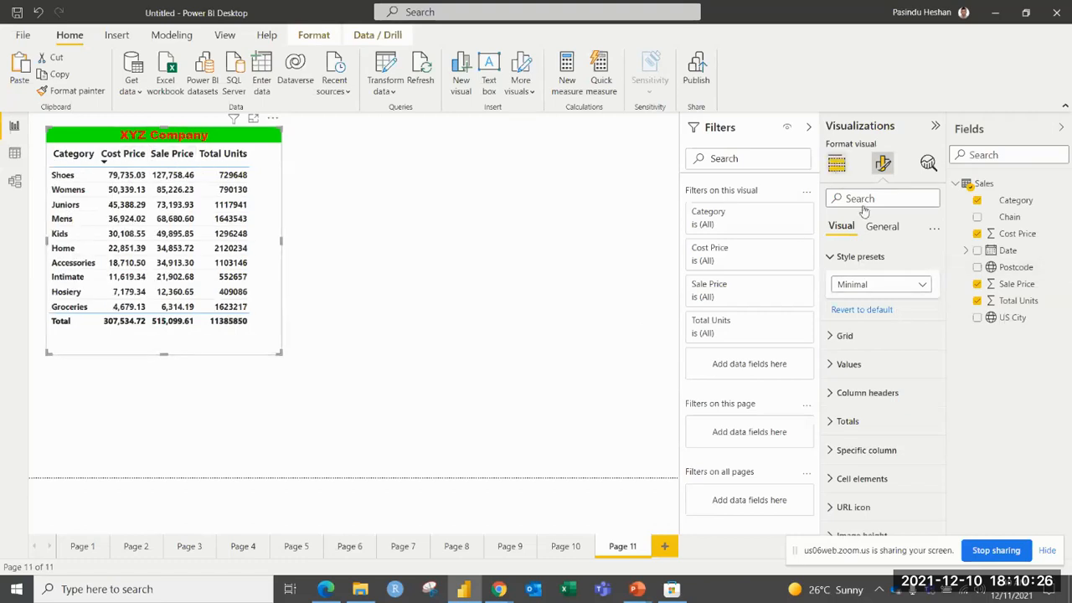
click(837, 165)
click(921, 360)
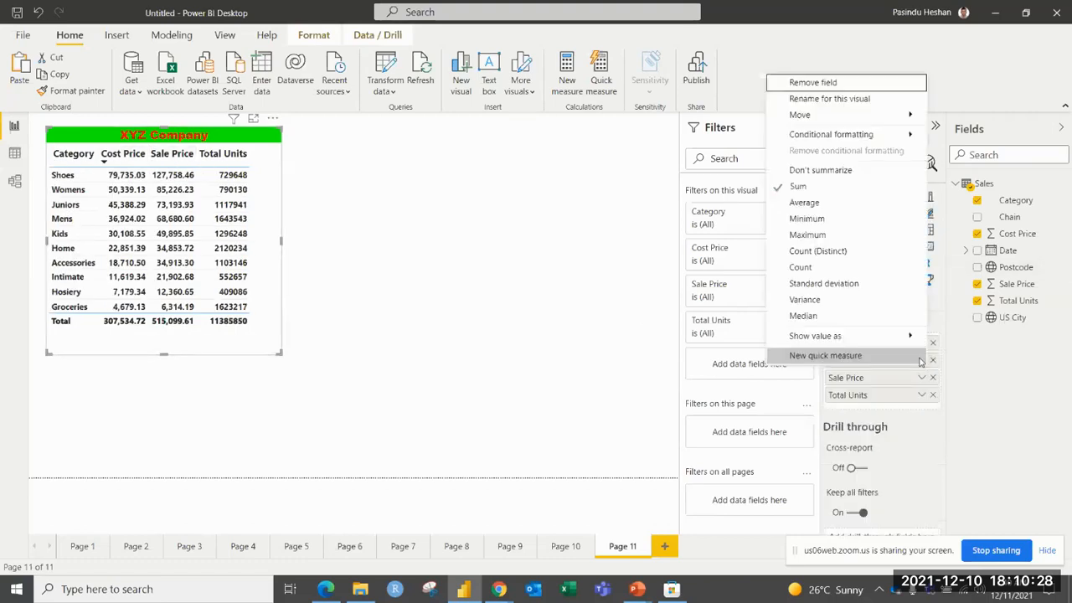
mouse_move(798, 141)
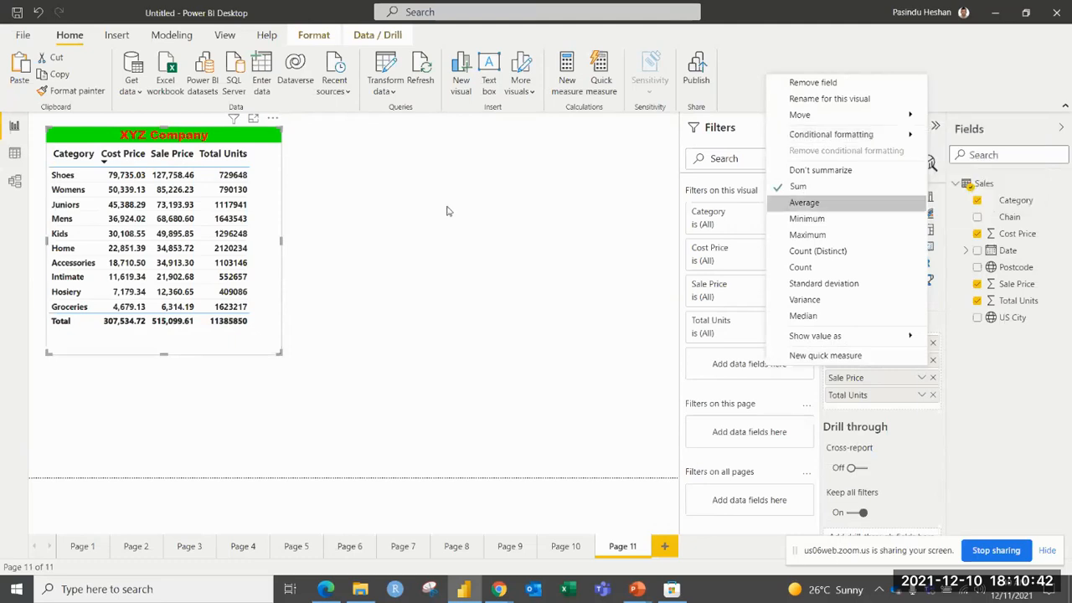
click(368, 236)
click(227, 233)
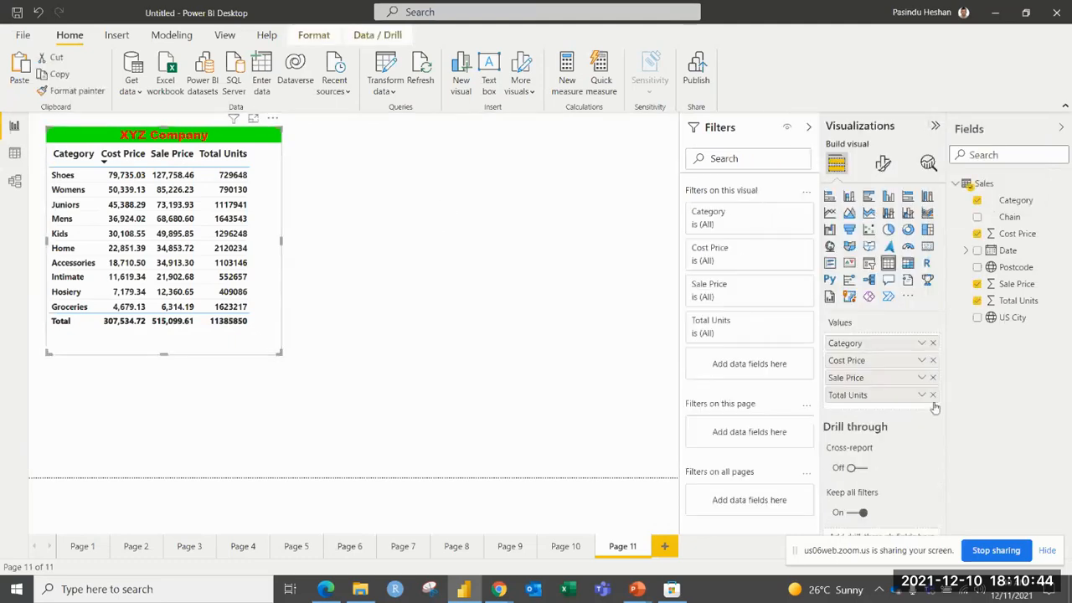
Start background color conditional formatting for Cost Price as a gradient, with bright green for the highest value.
click(922, 363)
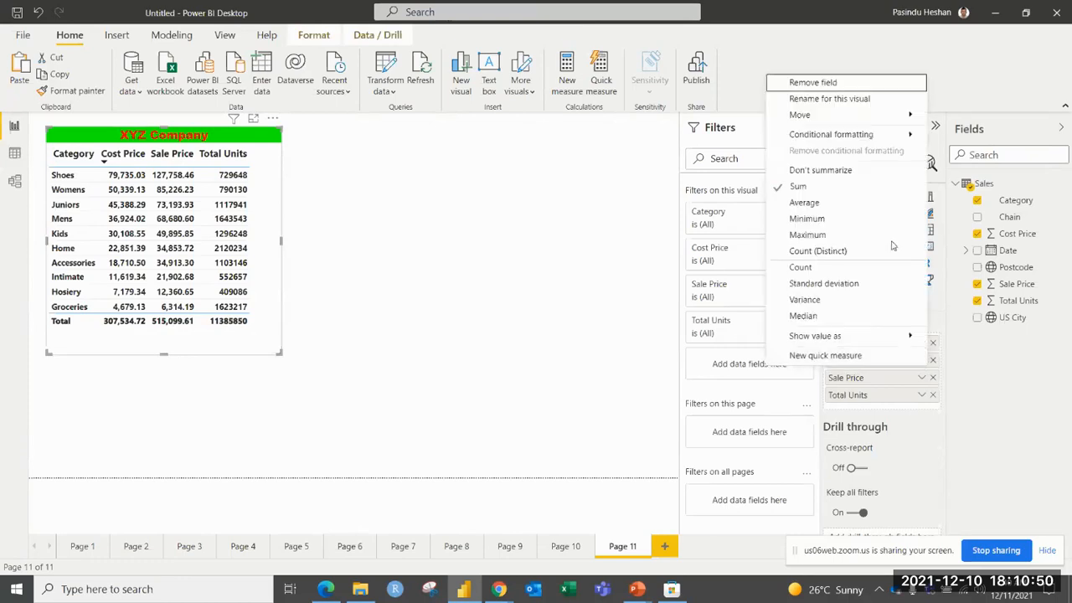
mouse_move(895, 137)
click(959, 141)
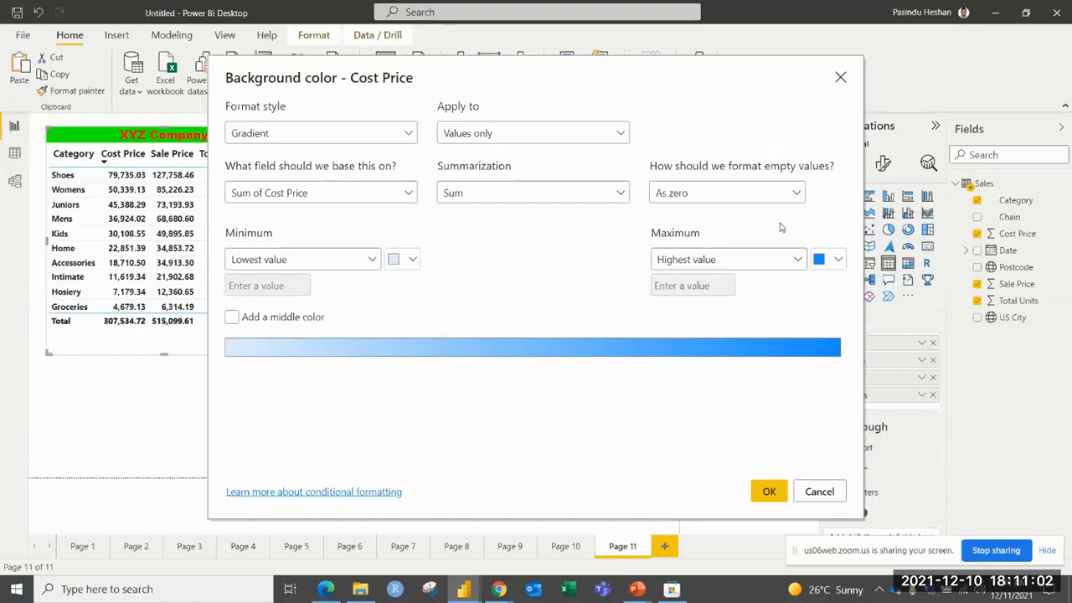
click(839, 259)
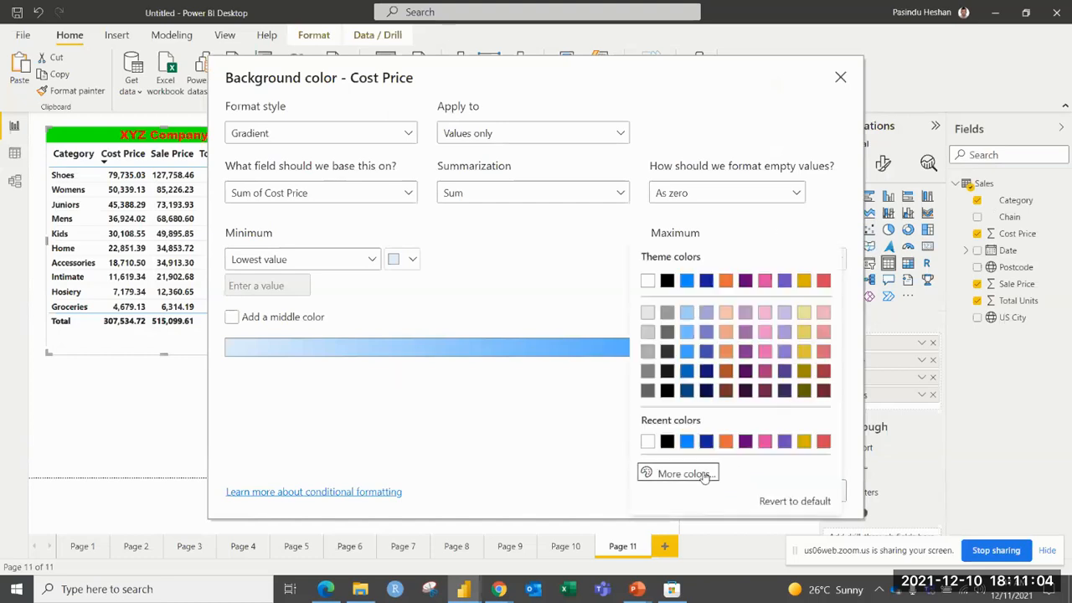
click(697, 472)
click(708, 422)
click(823, 257)
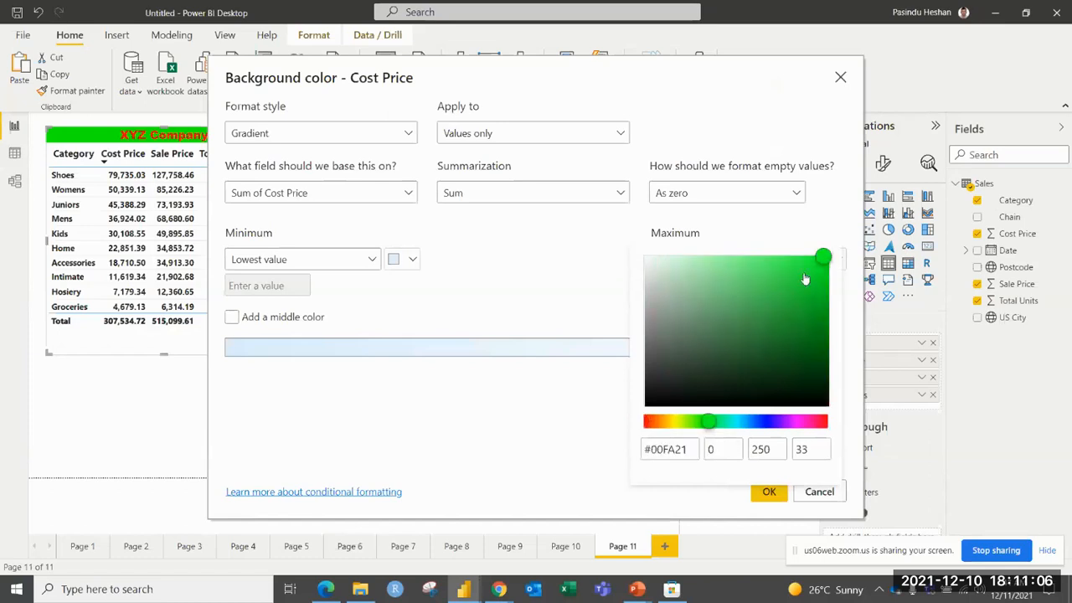
Set the lowest-value color of the Cost Price background gradient to red.
click(373, 253)
click(411, 259)
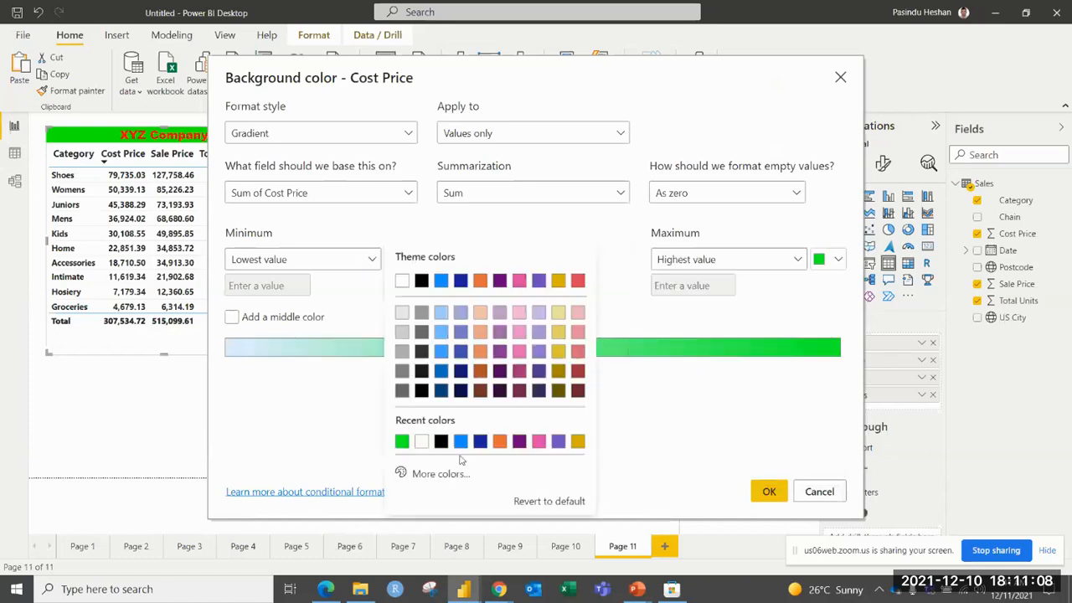
click(345, 310)
click(415, 261)
click(433, 474)
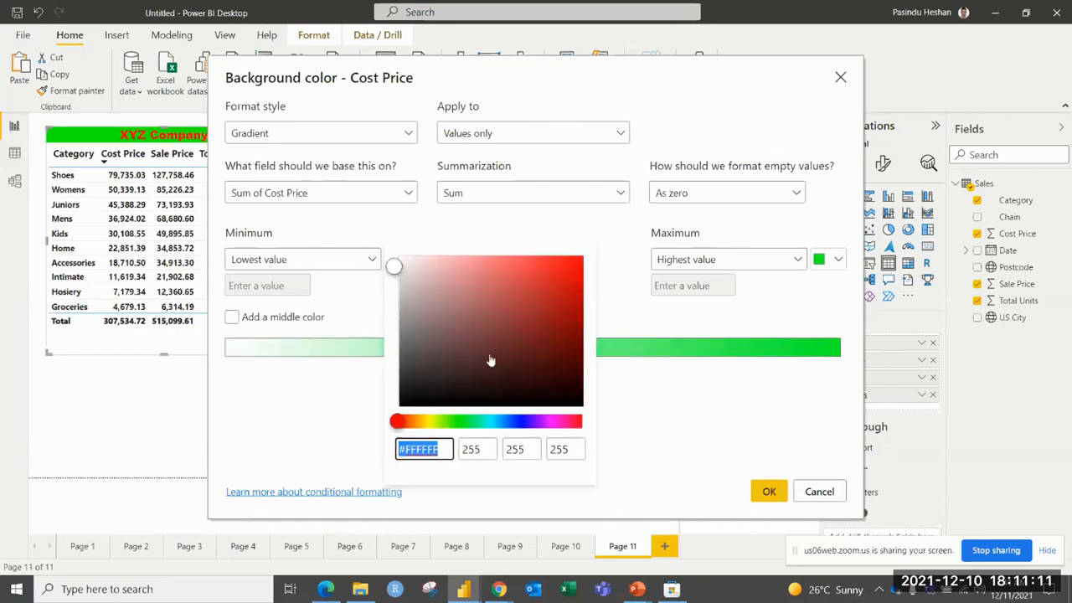
click(574, 264)
click(620, 255)
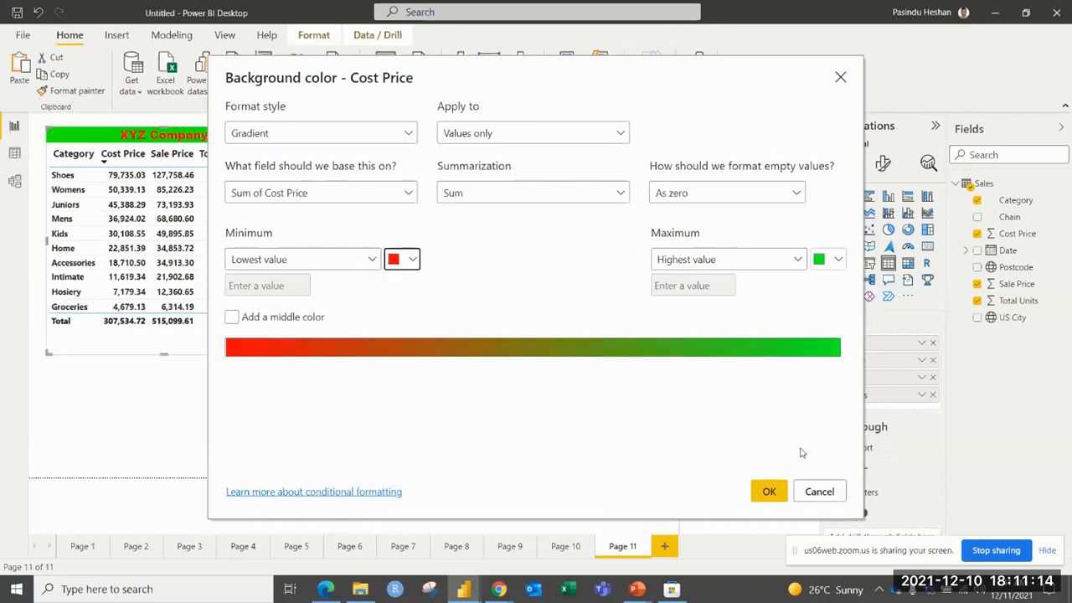
Add a light yellow middle color to the Cost Price background gradient and apply the formatting.
click(232, 319)
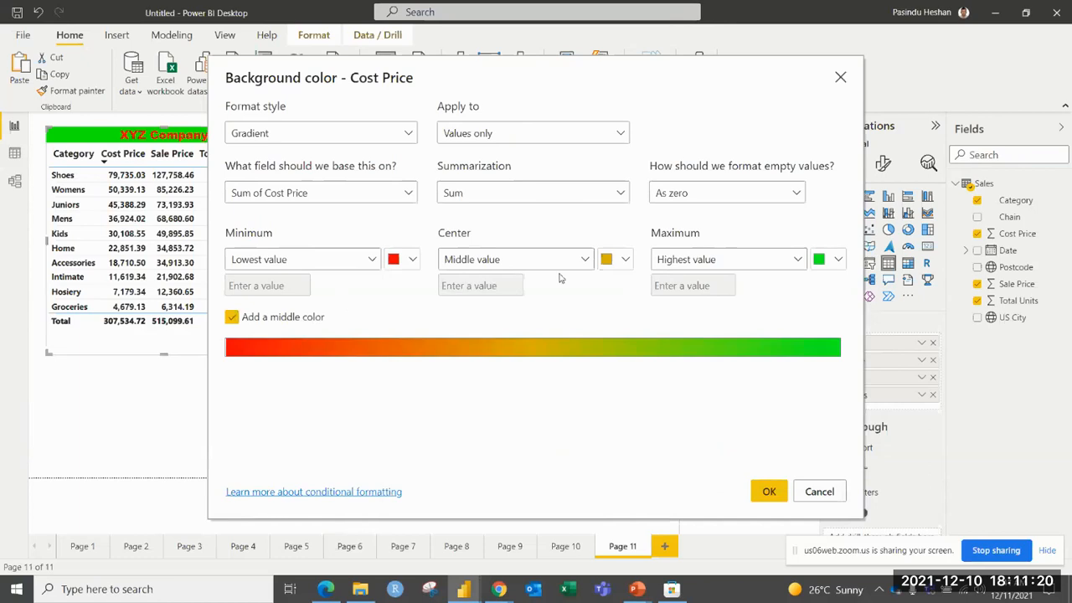
click(625, 259)
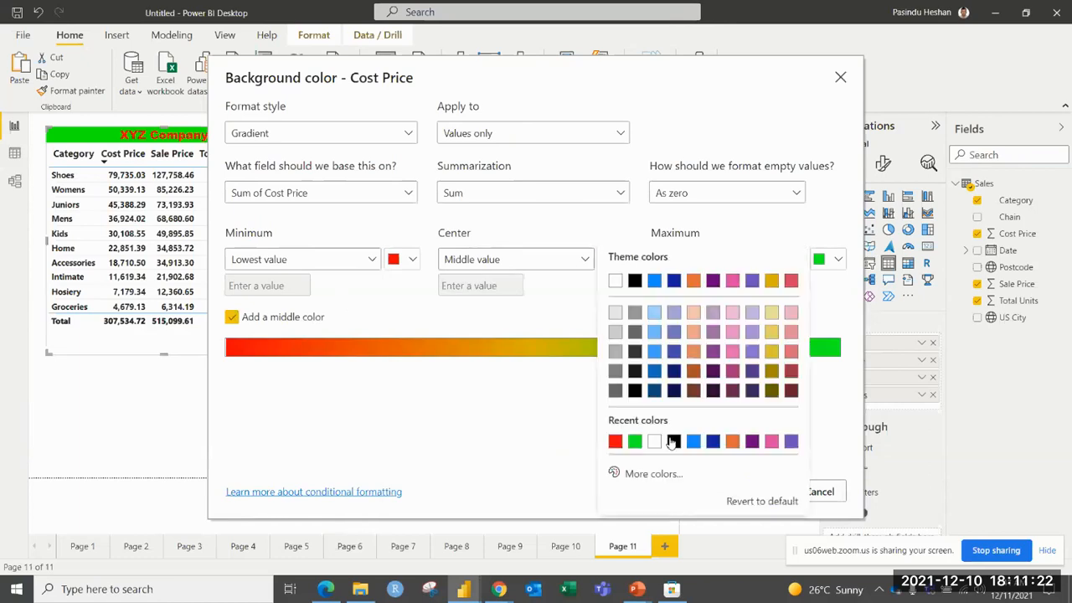
click(772, 313)
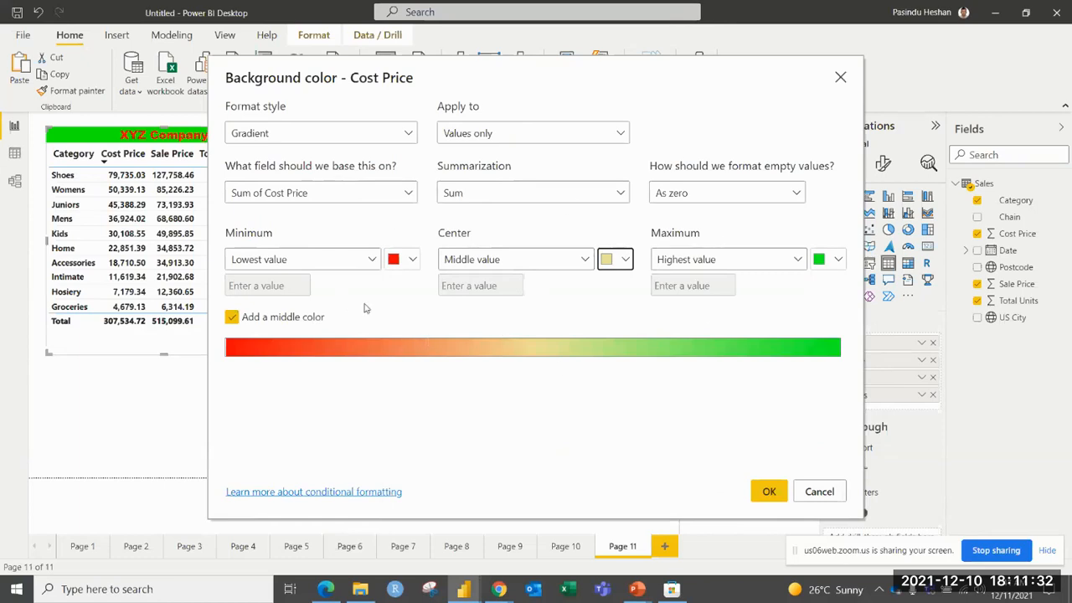
click(769, 493)
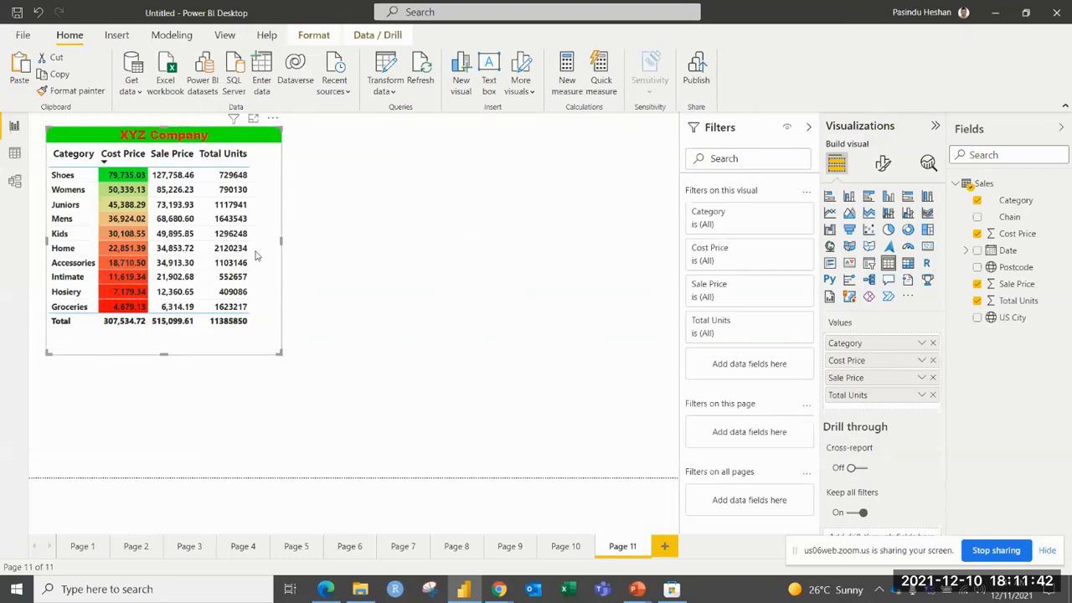
Sort the table by Cost Price in ascending order, and restore the descending order to compare the color gradient.
click(123, 154)
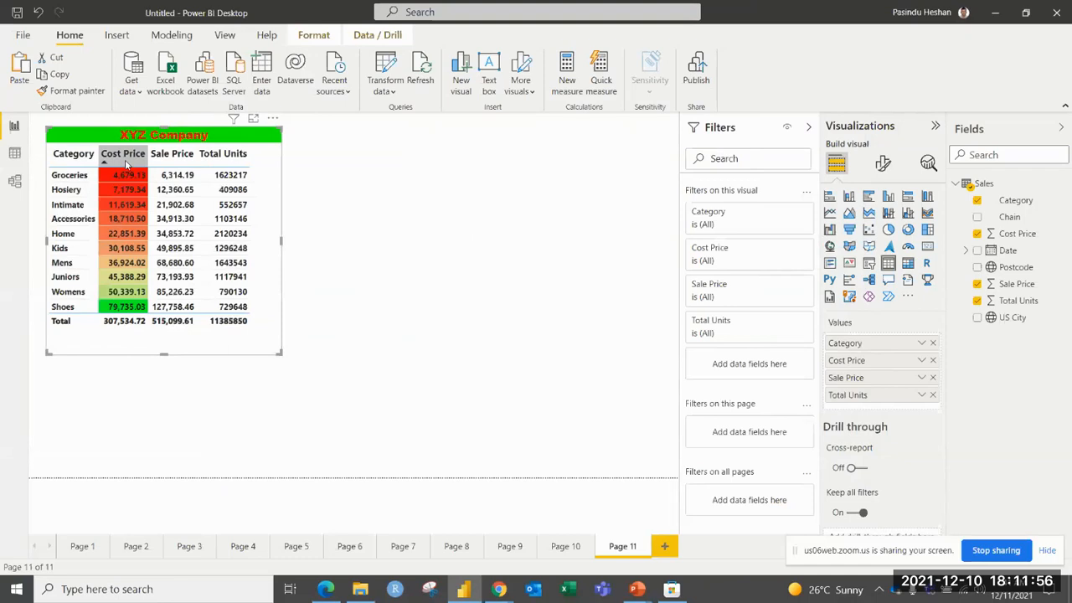
click(126, 162)
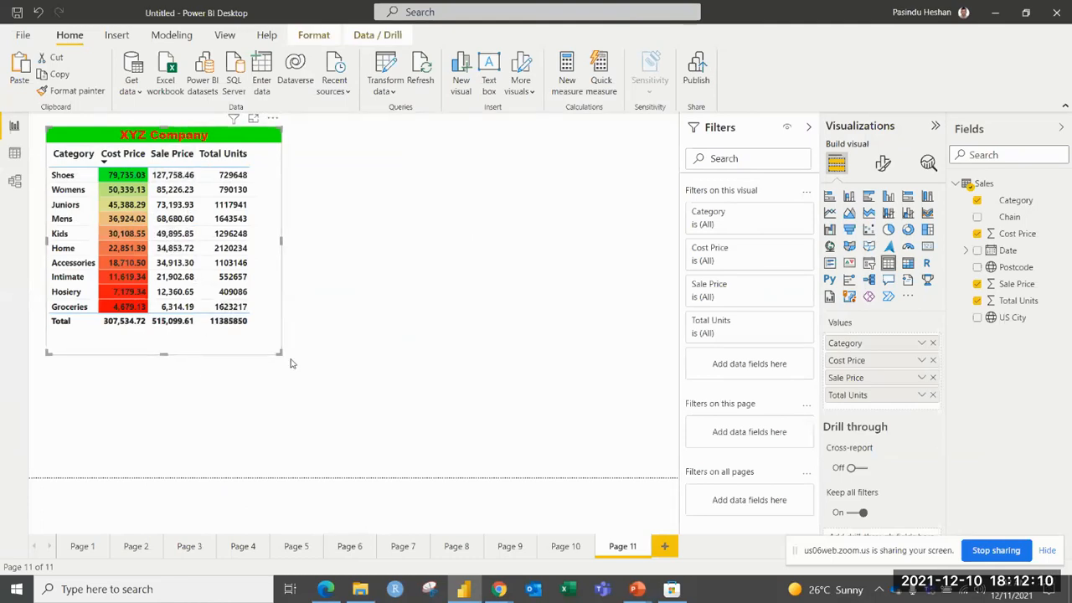
click(356, 371)
click(250, 345)
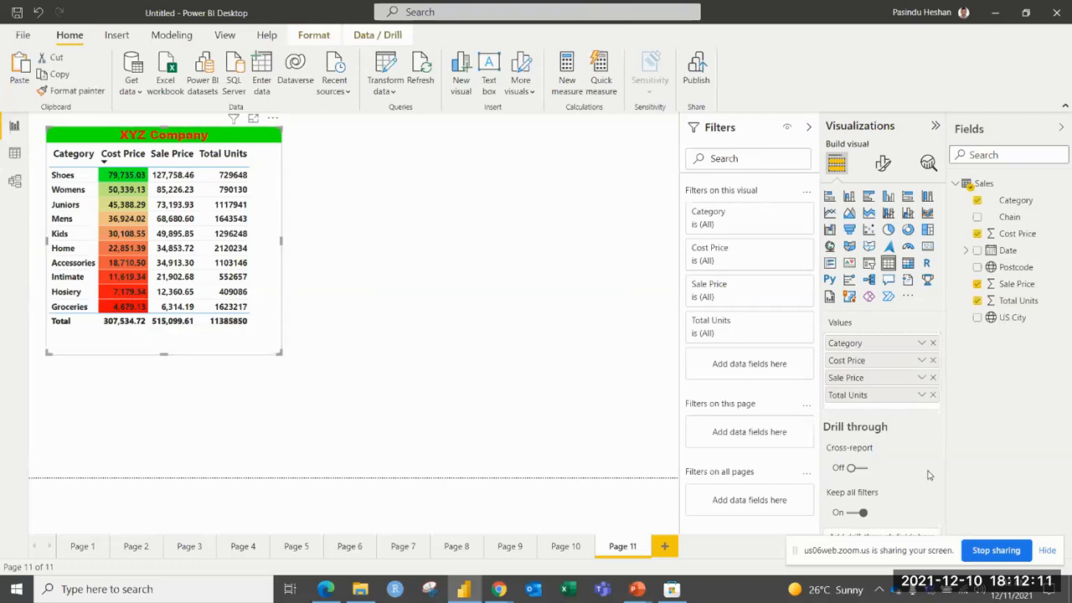
Start font color conditional formatting for Sale Price as a gradient, with green for the highest value.
click(924, 378)
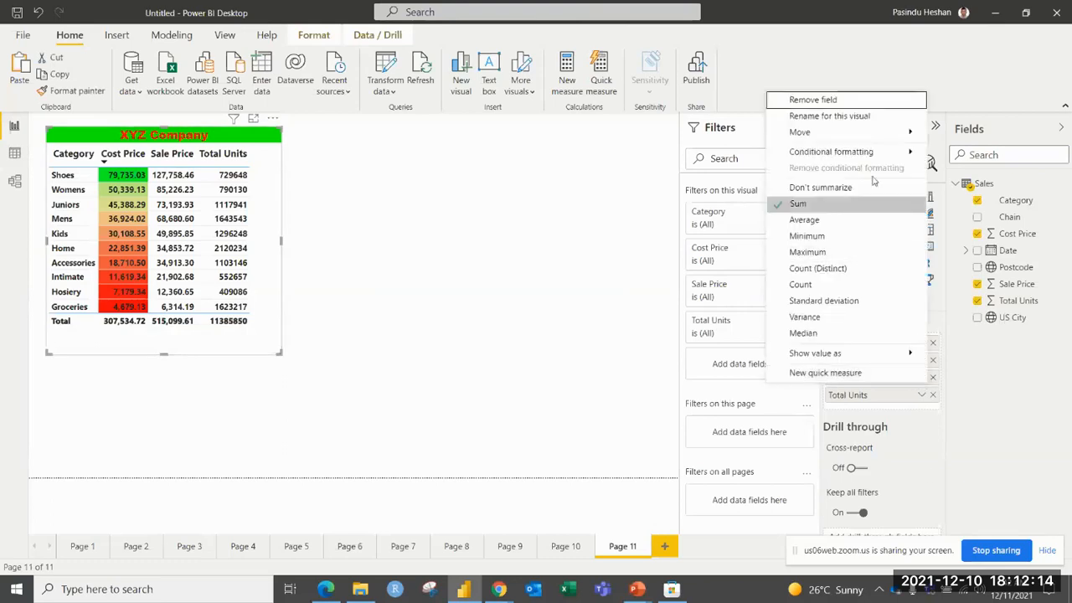
mouse_move(913, 154)
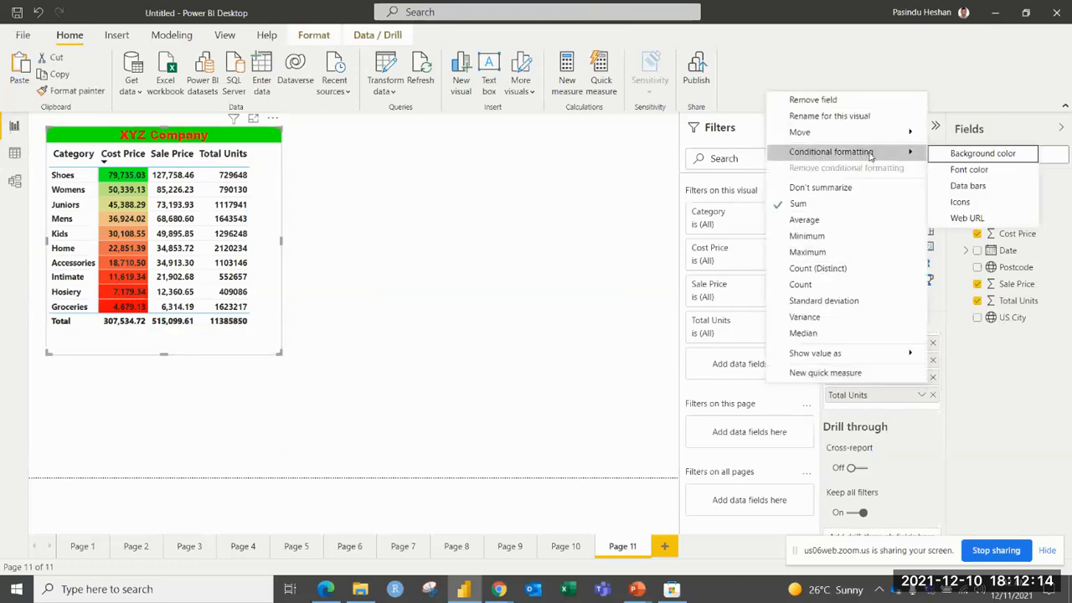
click(963, 169)
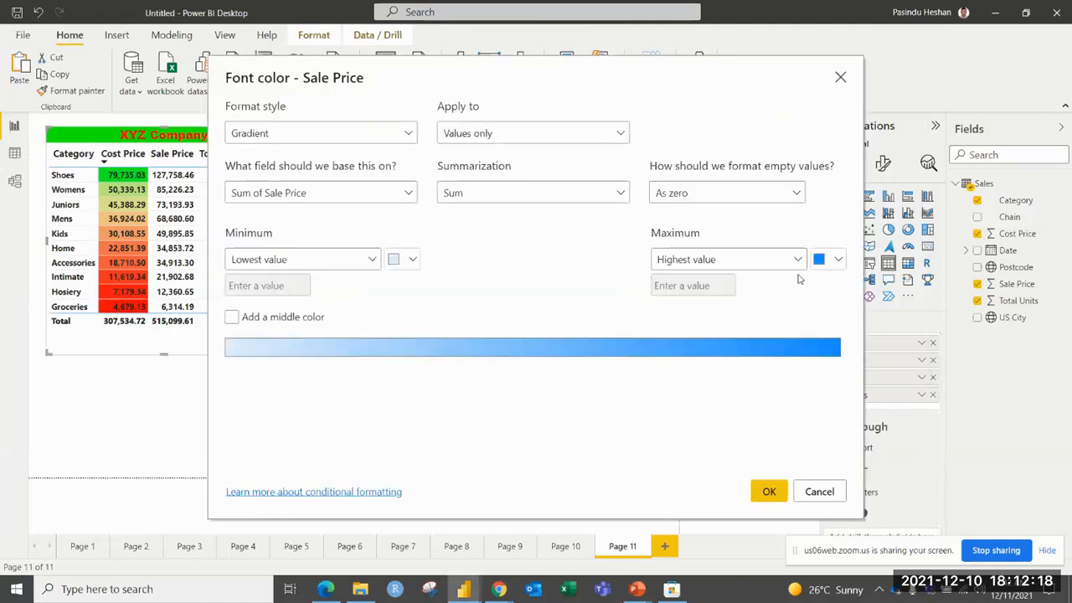
click(838, 258)
click(692, 422)
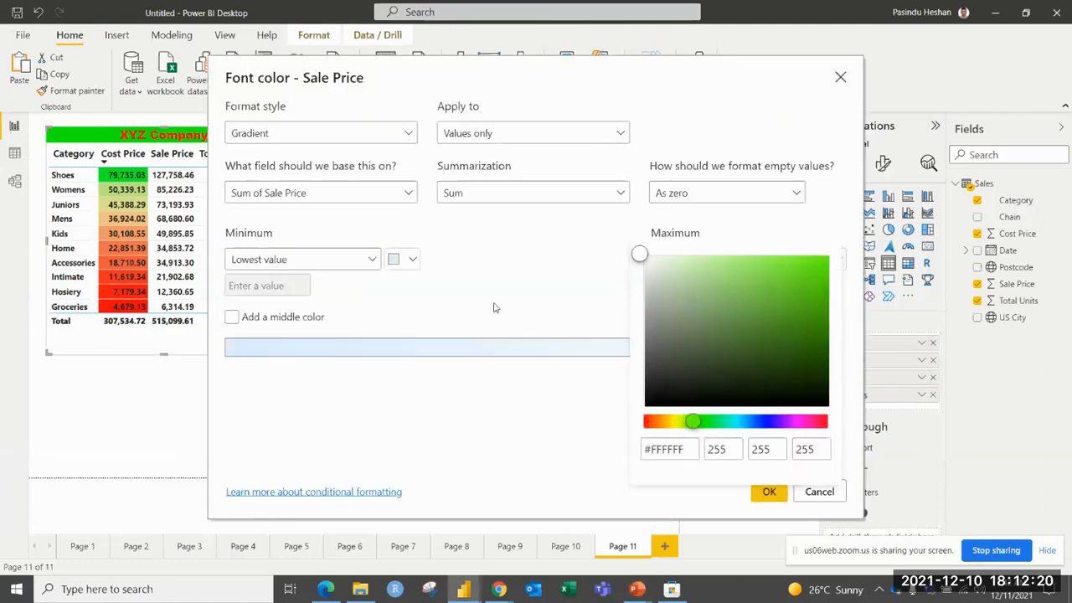
click(814, 257)
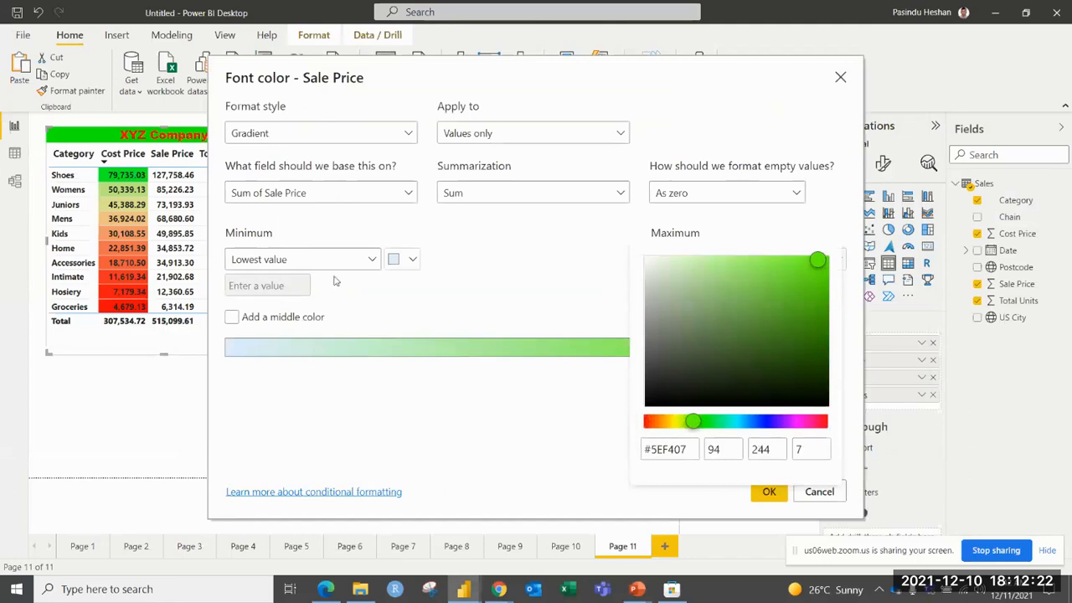
Set the lowest-value color of the Sale Price font gradient to red and apply it without a middle color.
click(409, 264)
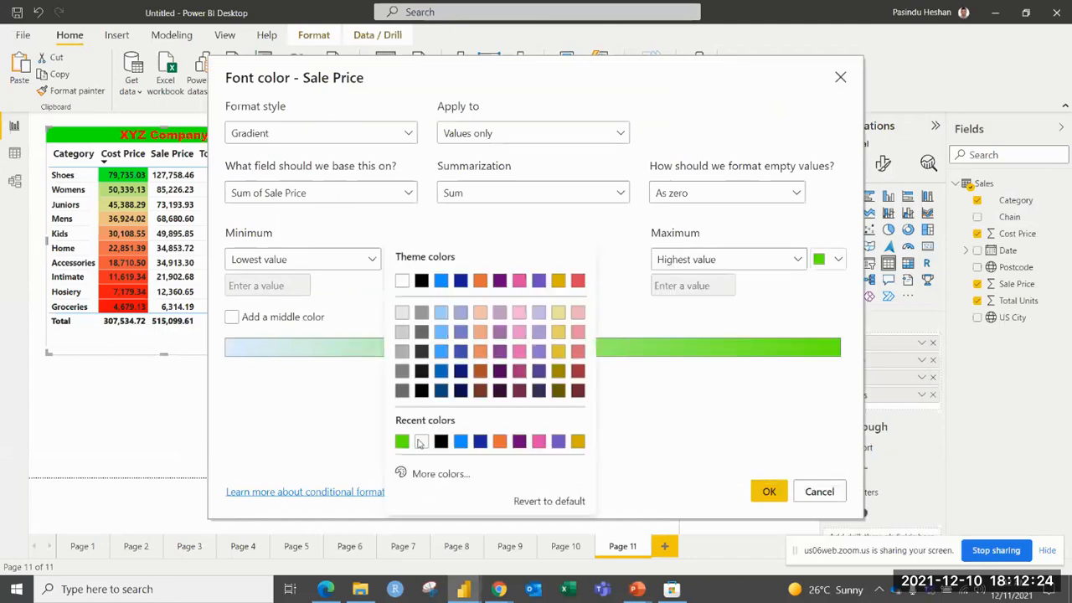
click(427, 473)
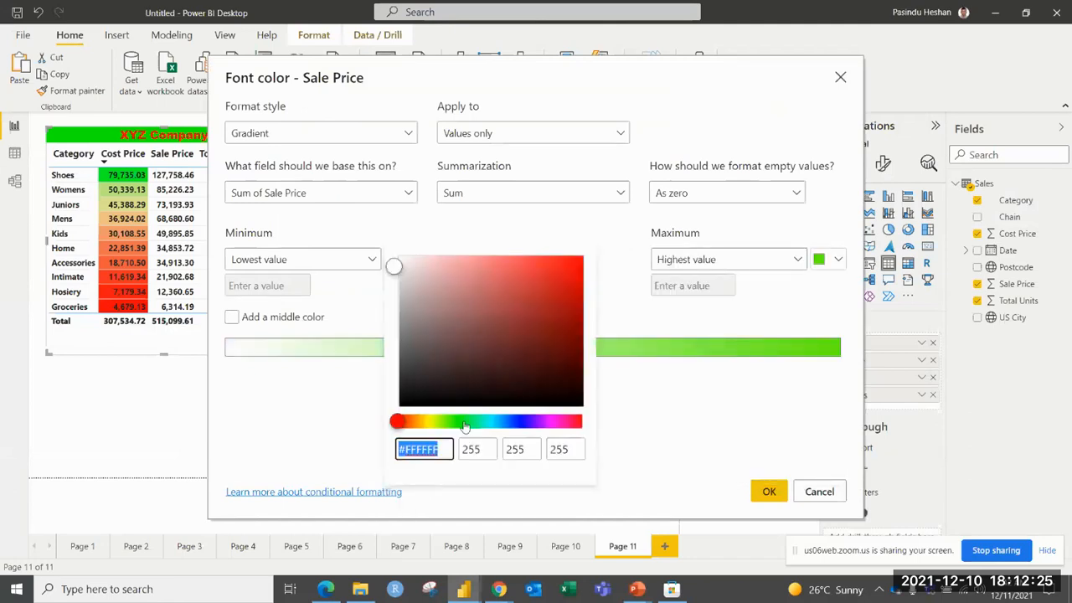
click(574, 272)
drag(561, 279, 570, 257)
click(632, 440)
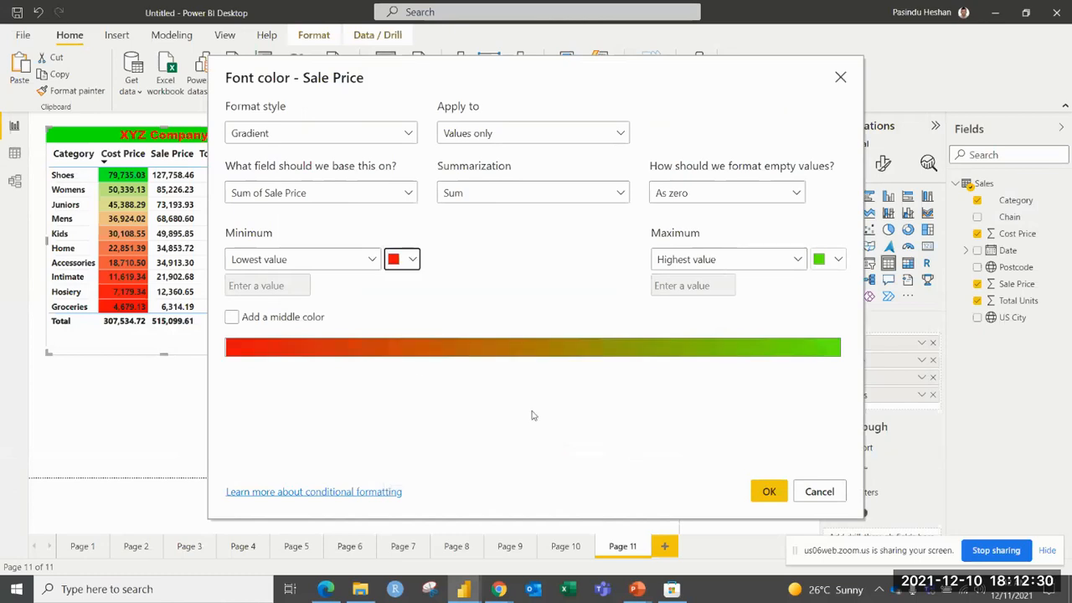
click(232, 319)
click(232, 319)
click(766, 491)
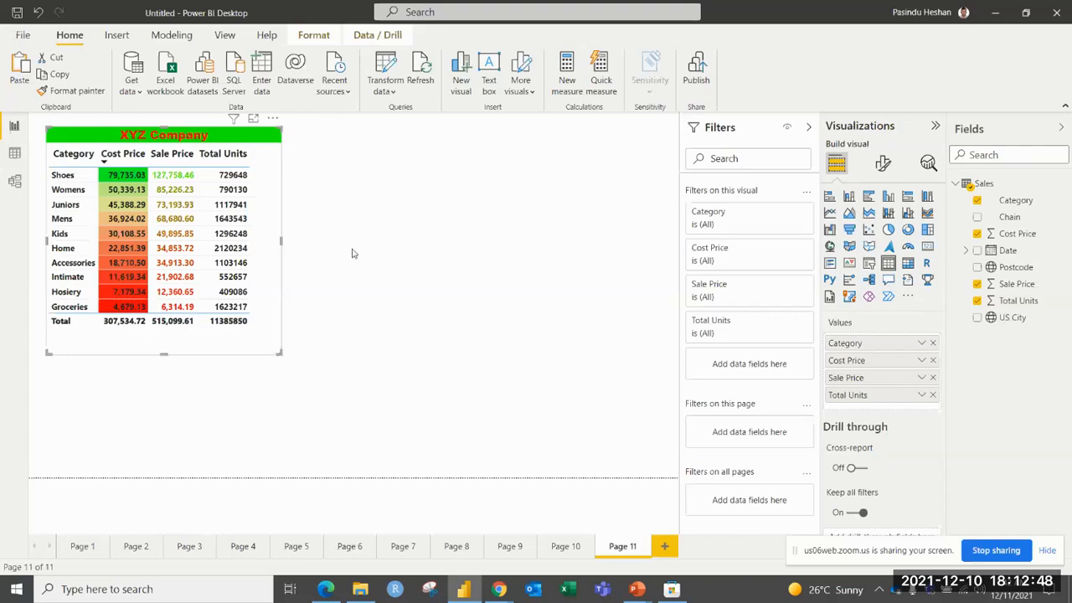
Sort the table by Sale Price, first in descending and finally in ascending order.
click(165, 153)
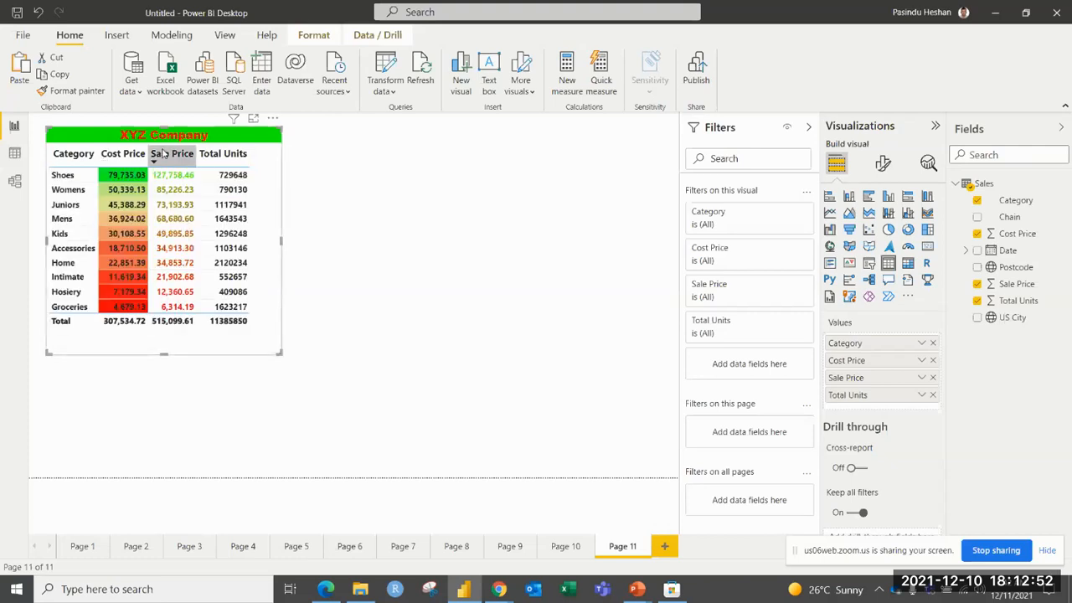
click(165, 153)
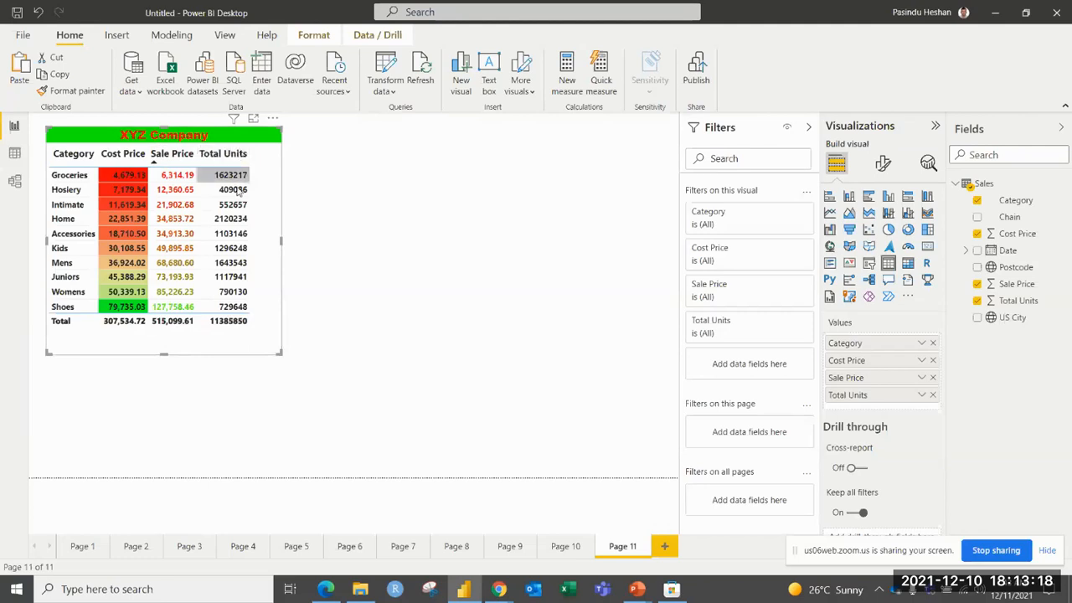
Start data bars conditional formatting for Total Units and set it to show only the bars.
click(922, 394)
mouse_move(860, 169)
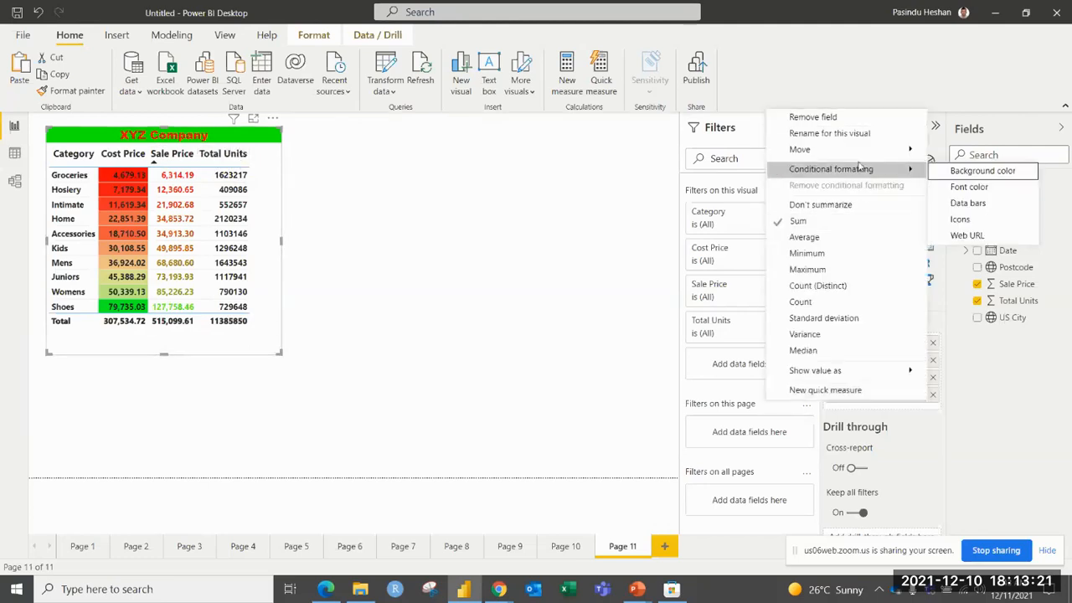
click(1008, 203)
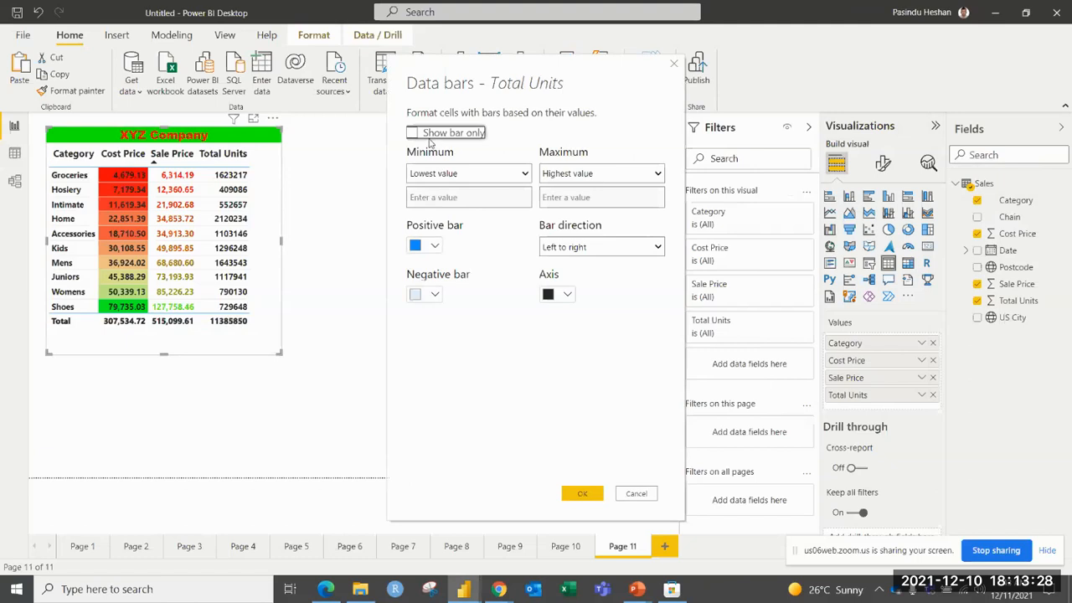
click(411, 134)
Set the positive bar color of the Total Units data bars to bright green.
click(433, 247)
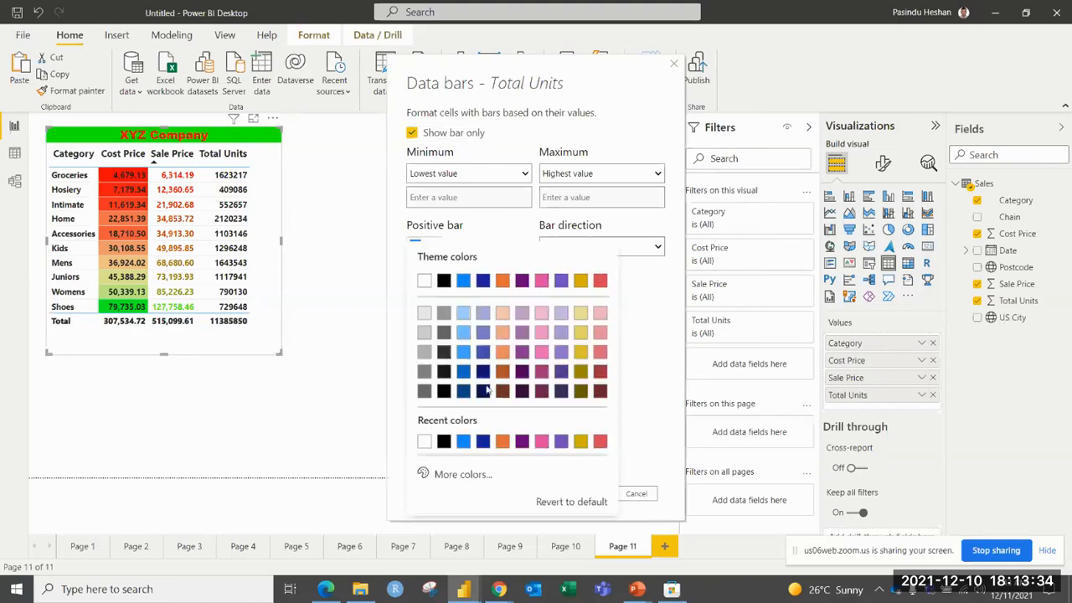
click(452, 475)
drag(470, 422, 478, 422)
click(600, 260)
click(658, 304)
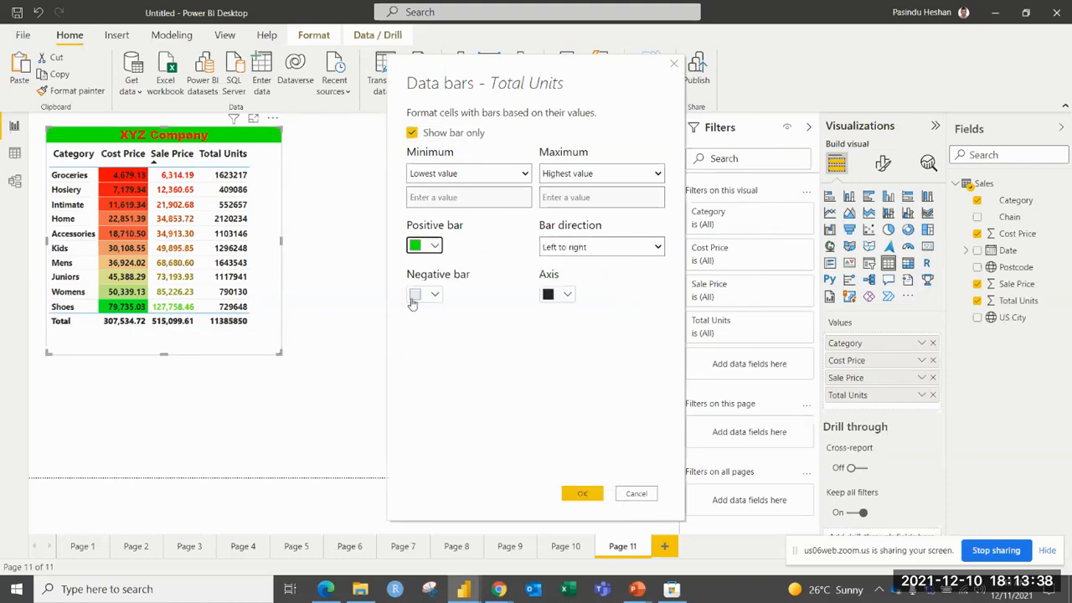
Set the negative bar color of the Total Units data bars to red (#F60A0A) and apply the data bars.
click(435, 295)
click(466, 291)
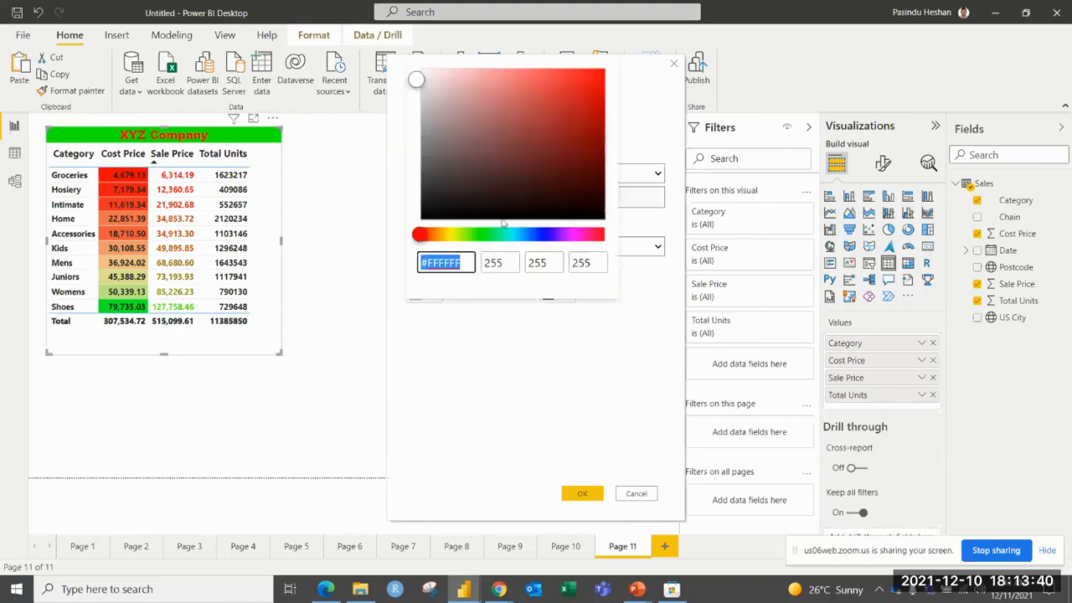
click(597, 79)
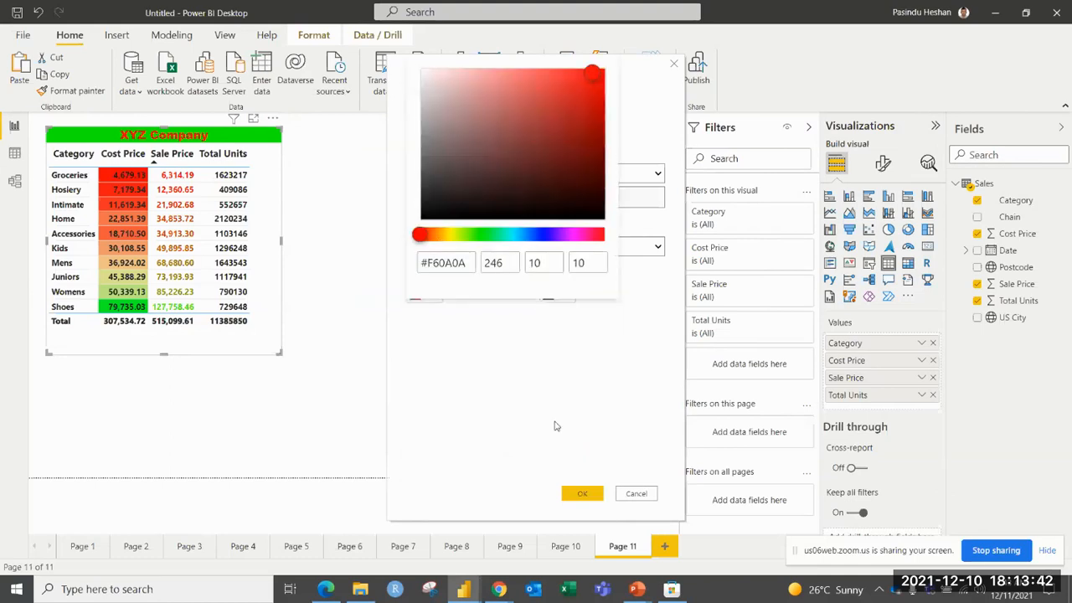
click(535, 396)
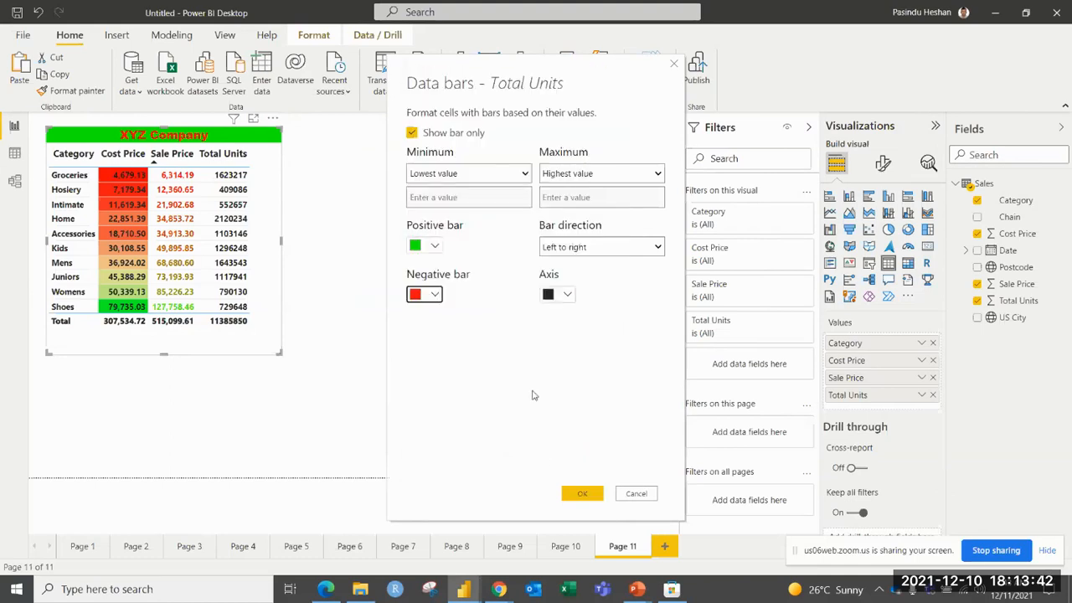
click(569, 494)
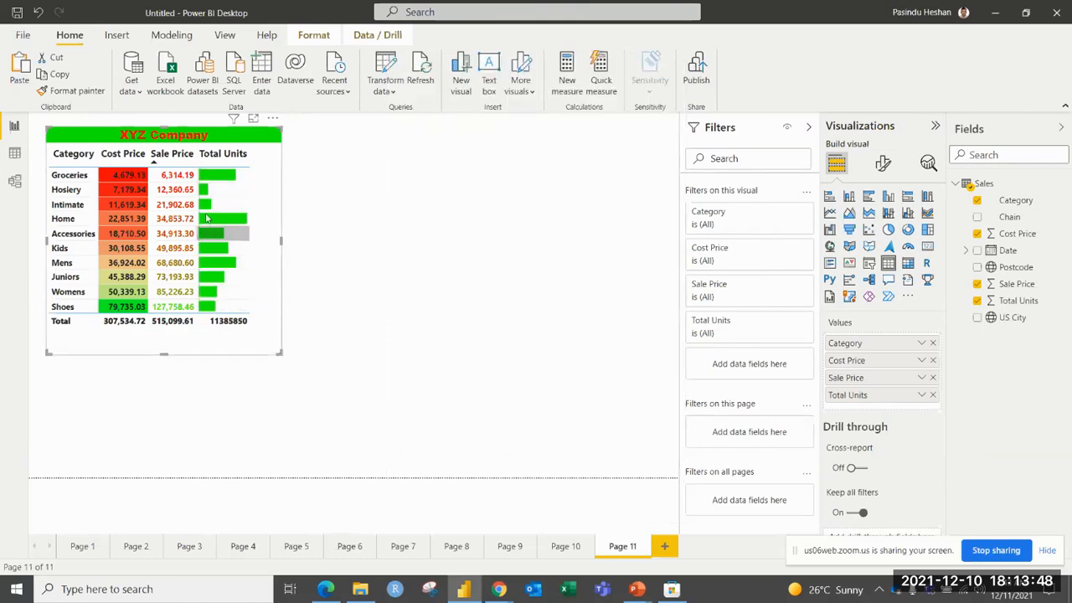
Sort the table by Total Units in descending, ascending and finally descending order again.
click(226, 157)
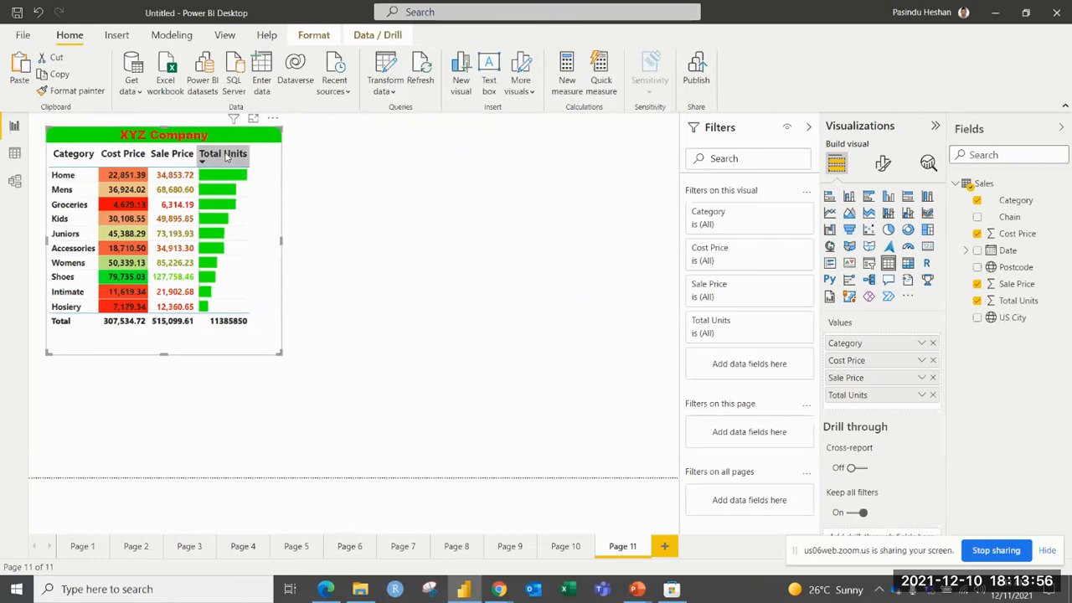
click(226, 157)
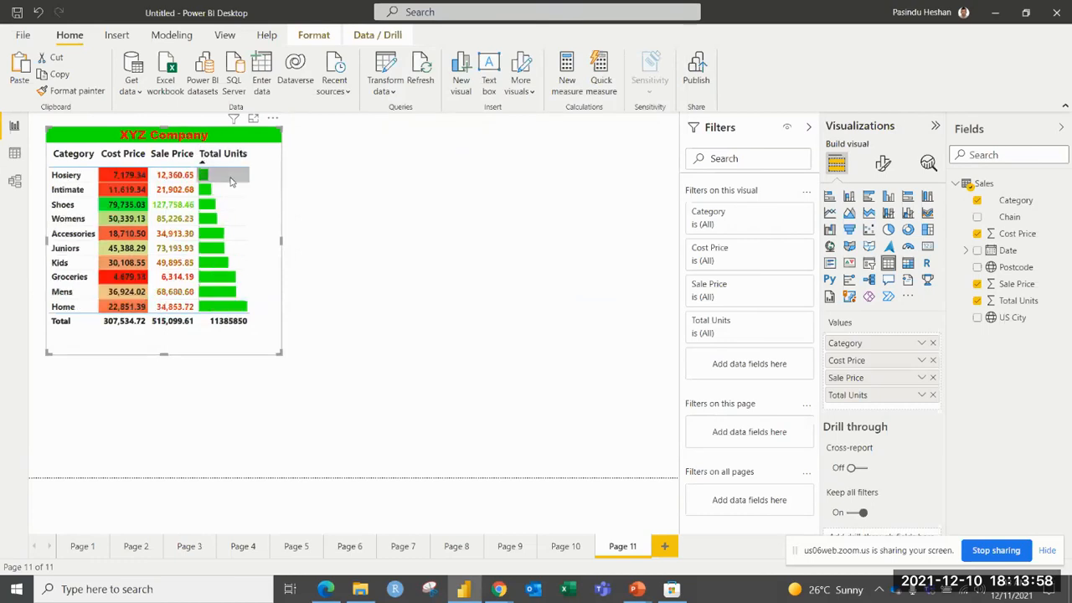
click(234, 159)
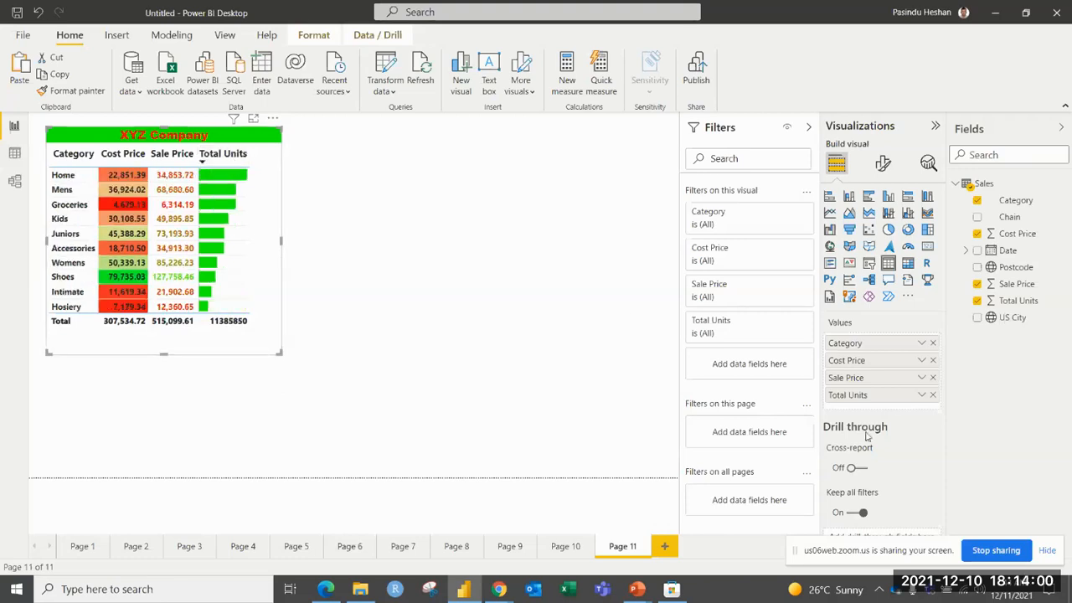
Change the Total Units data bars to show the numbers together with the bars and apply the setting.
click(921, 394)
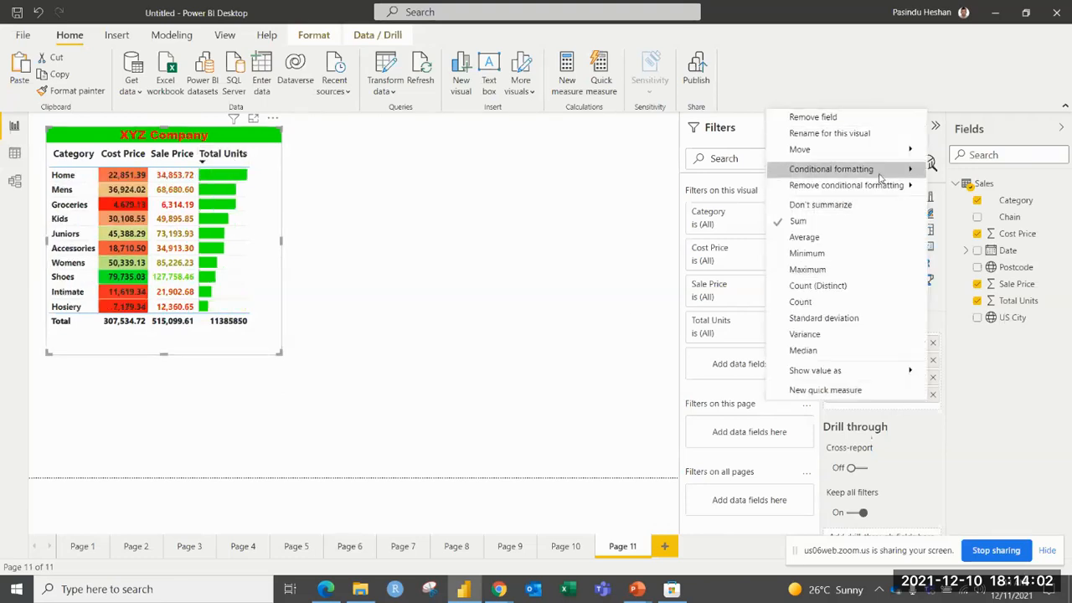
mouse_move(881, 179)
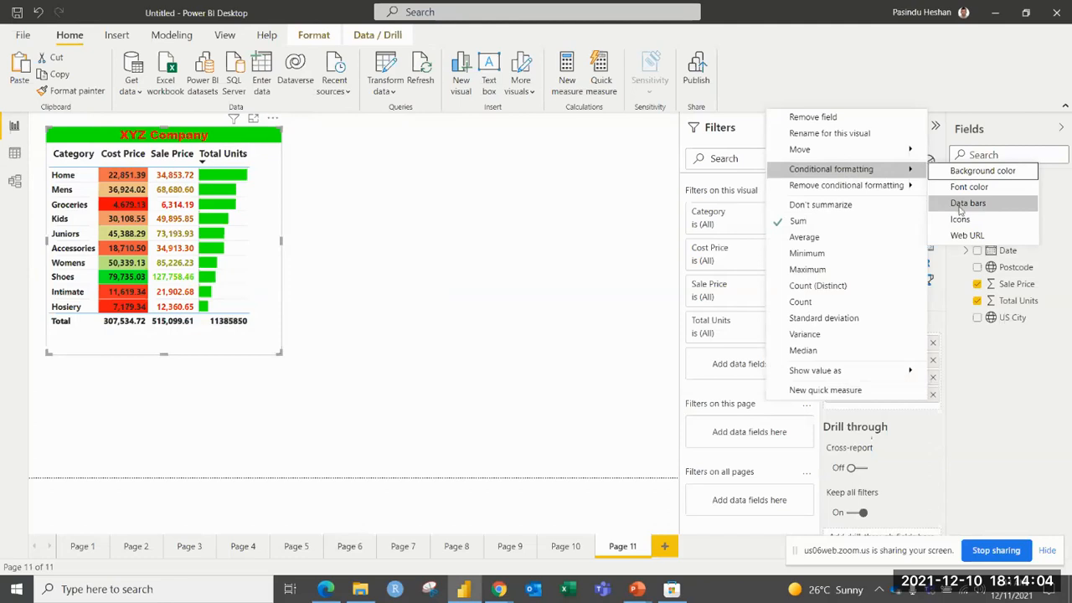
click(961, 209)
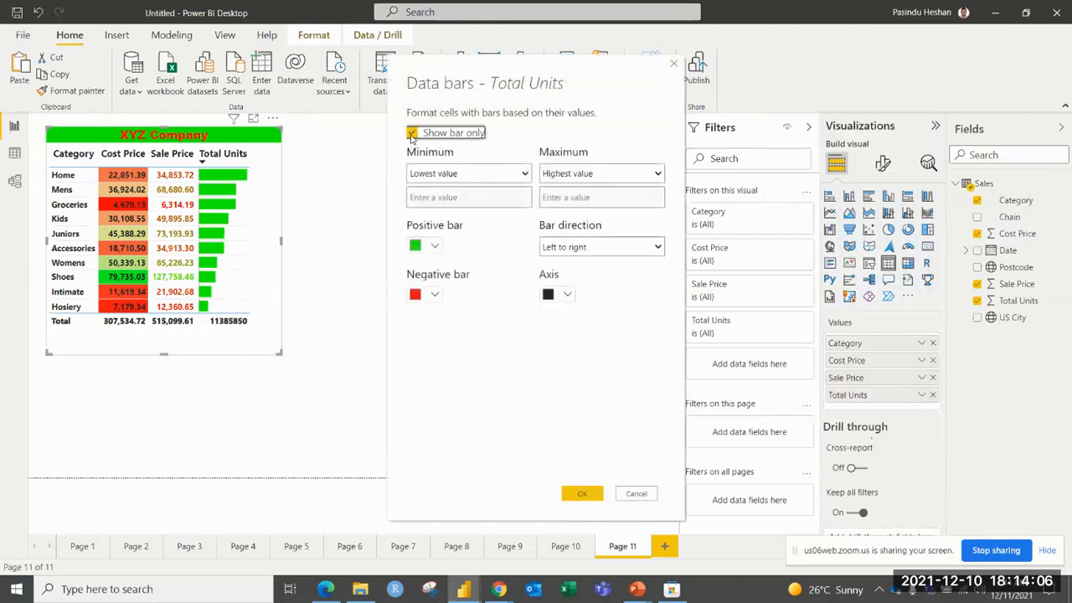
click(412, 134)
click(582, 494)
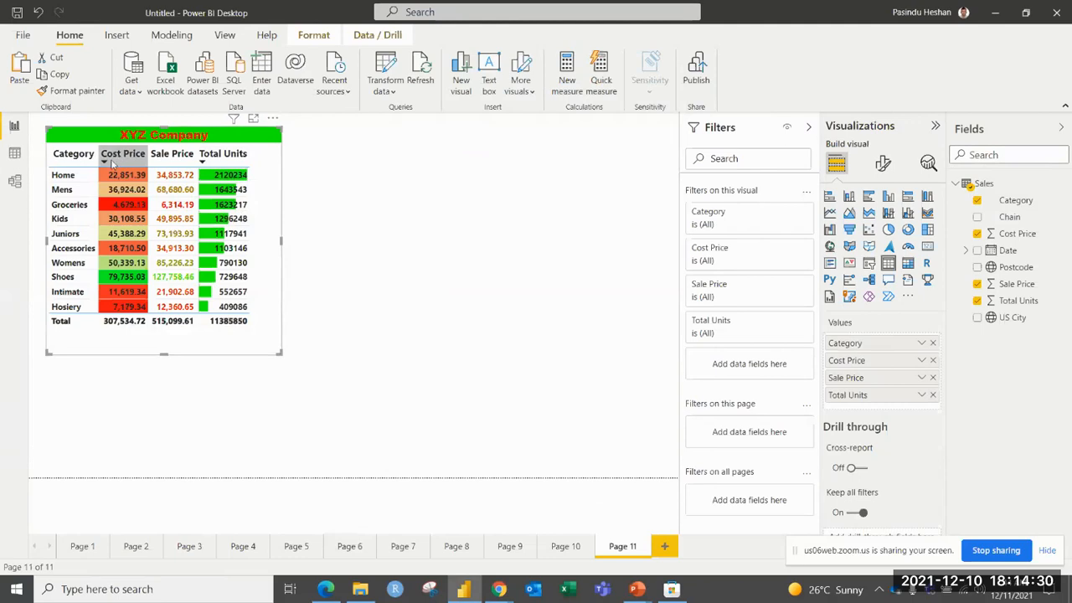
Start icon conditional formatting for Cost Price with a red down arrow for 0 to 33 percent and a yellow right arrow for 33 to 67 percent.
click(329, 289)
click(268, 289)
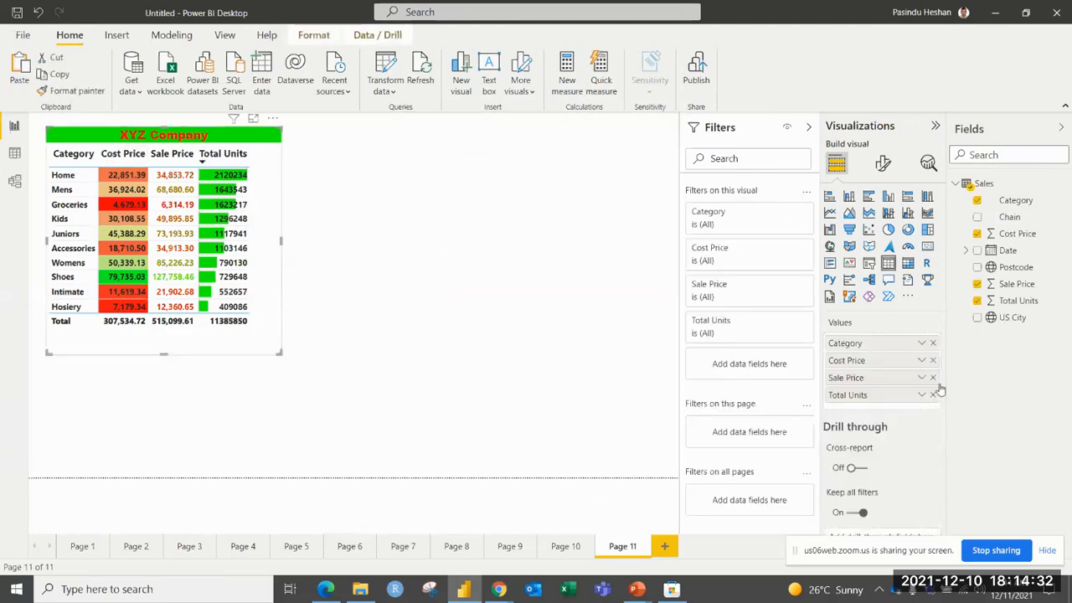
click(921, 360)
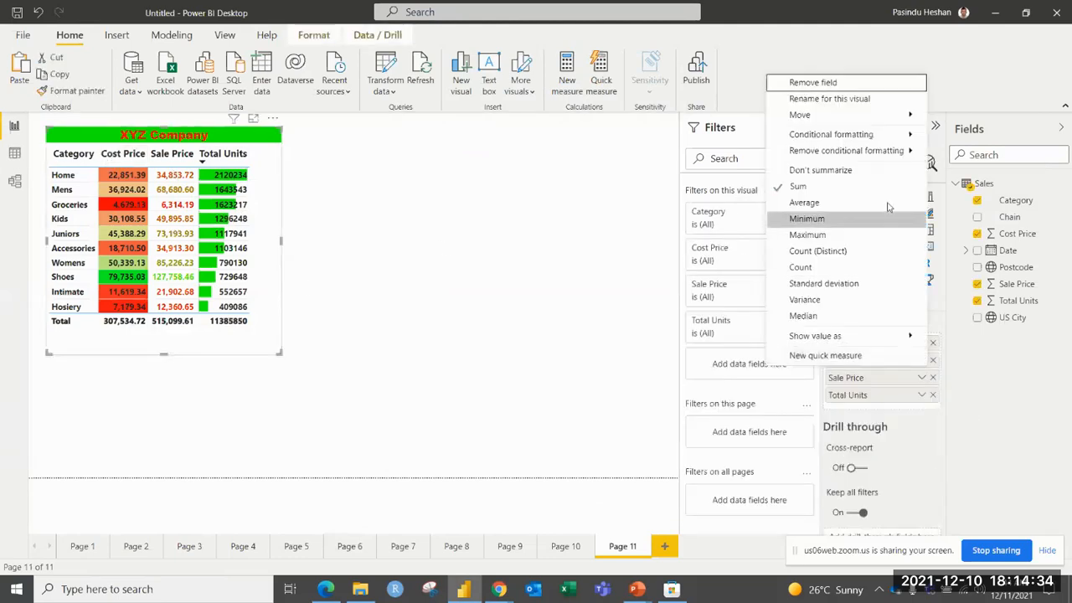
mouse_move(891, 139)
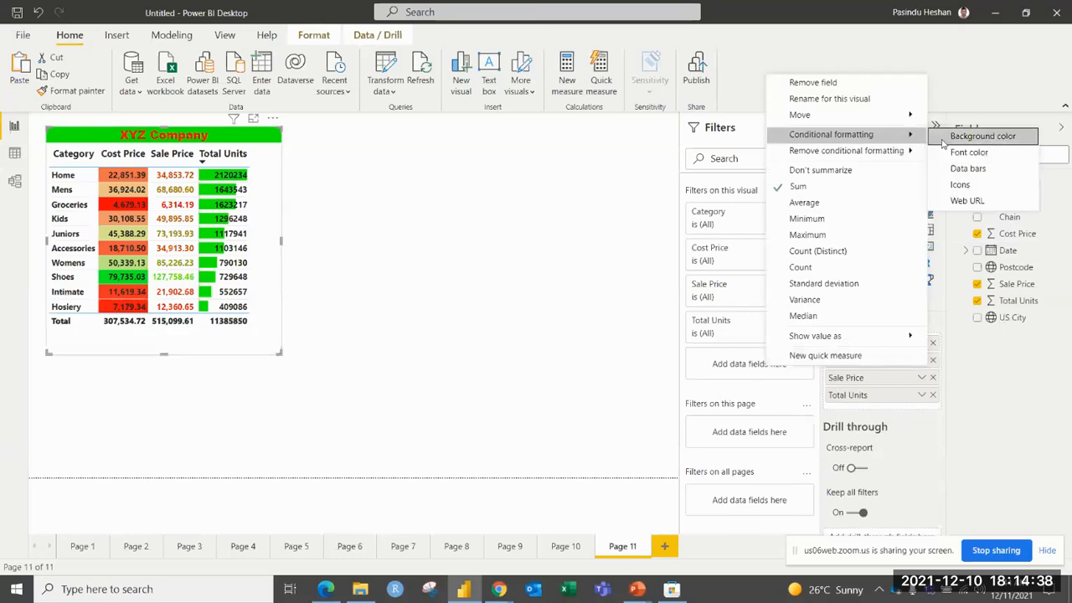
click(963, 185)
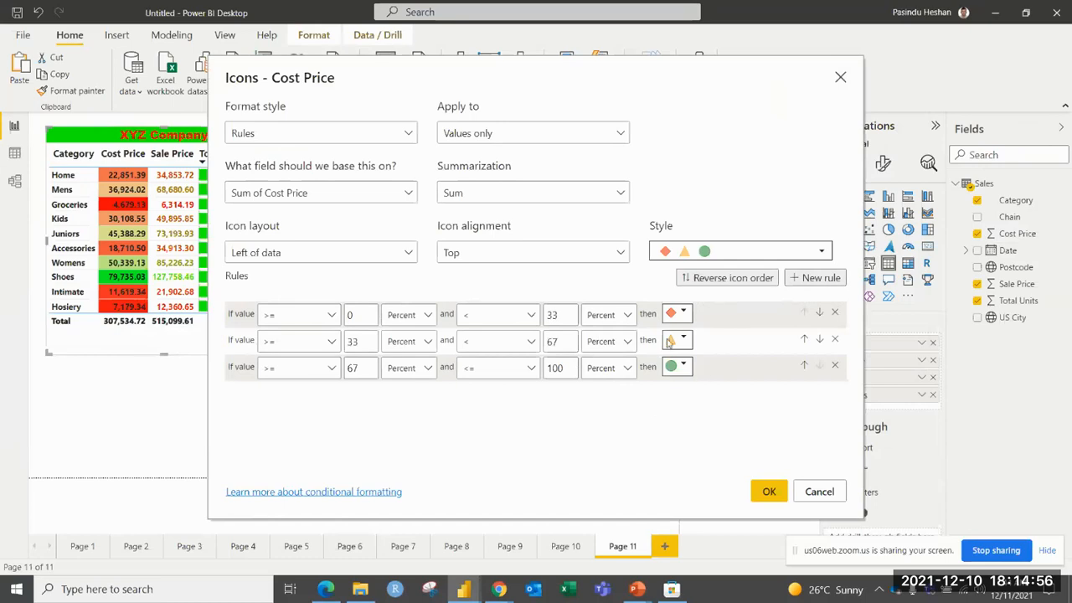
click(684, 313)
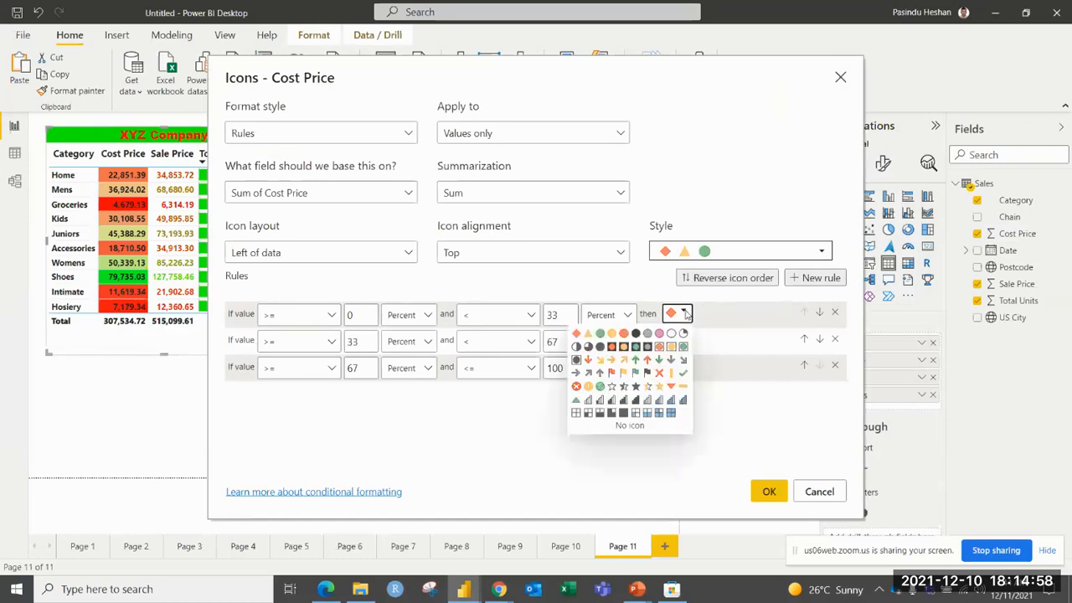
click(590, 360)
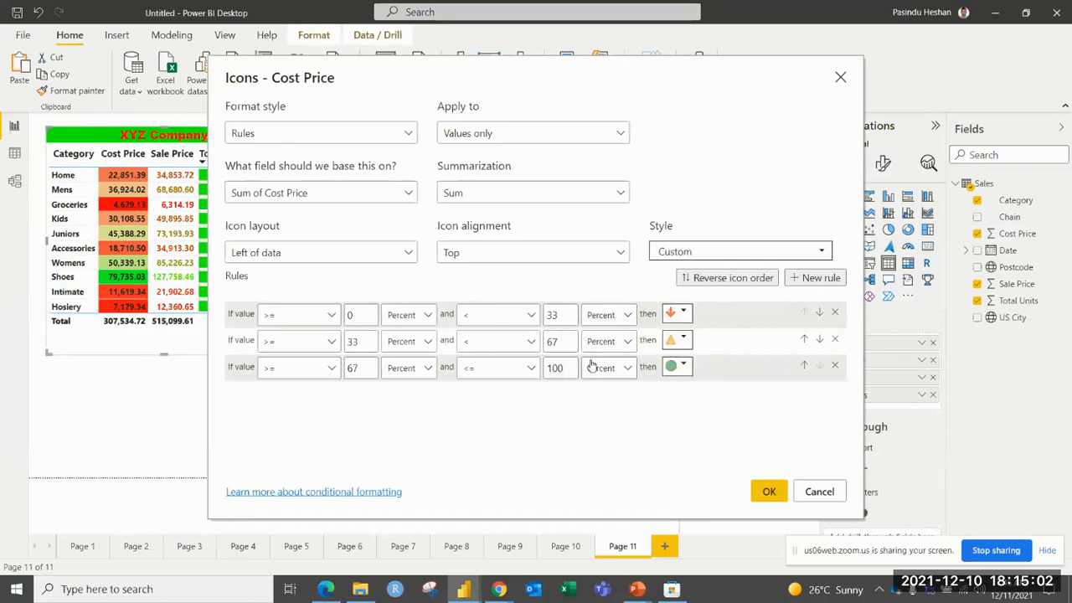
click(683, 340)
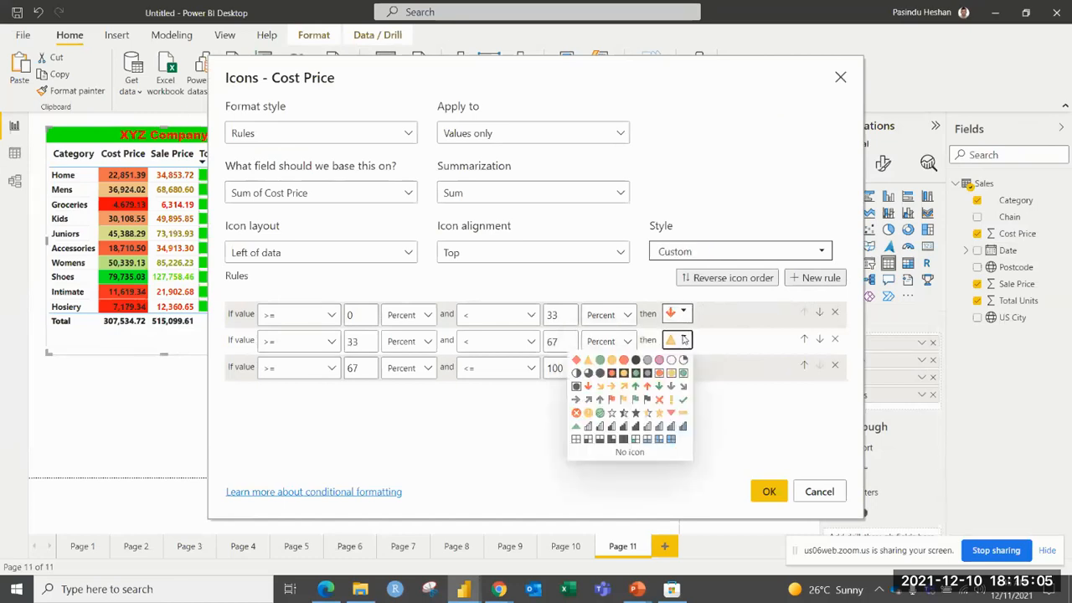
click(611, 386)
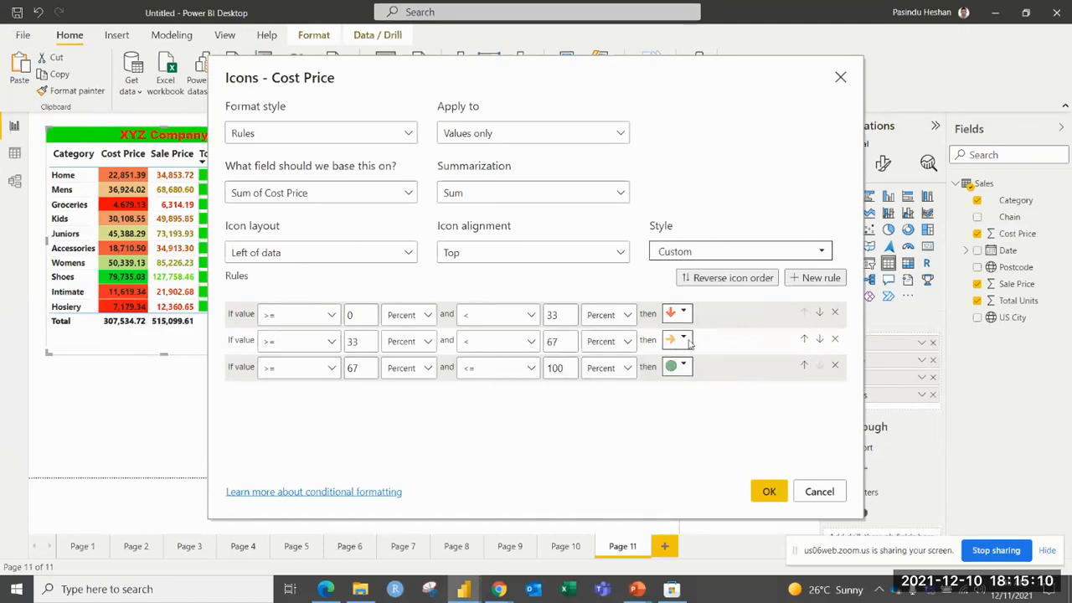
Use a green up arrow for 67 to 100 percent, apply the icons, and sort the table by Cost Price in descending order.
click(684, 368)
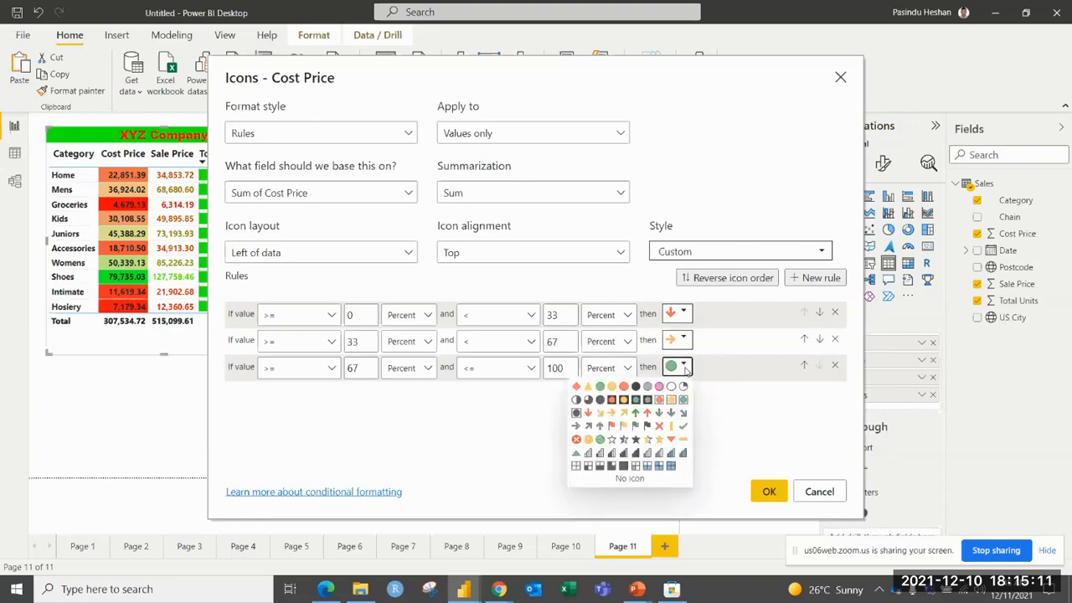
click(639, 413)
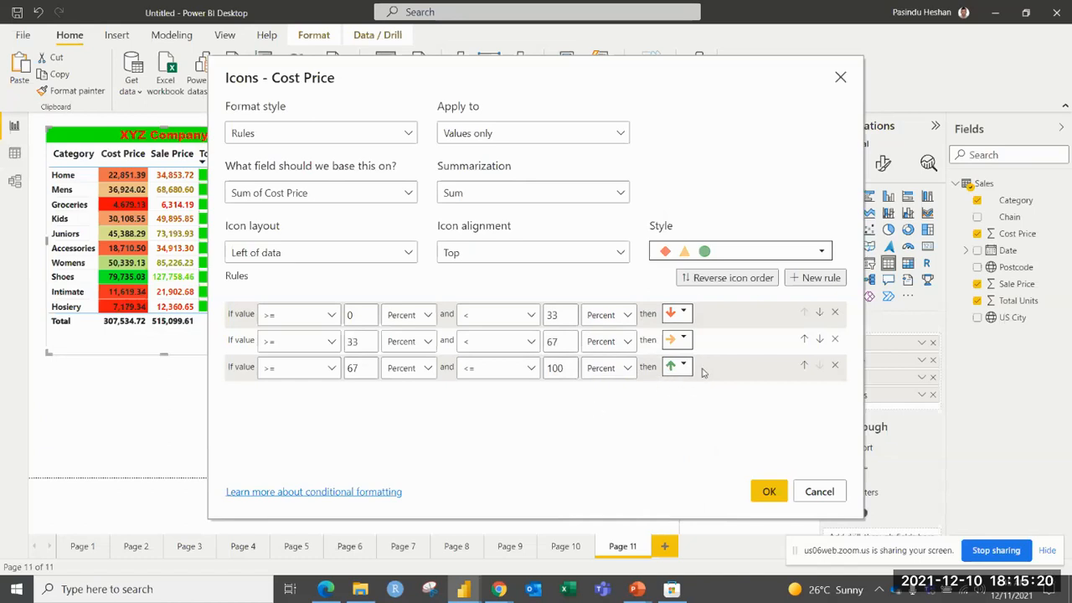
click(759, 490)
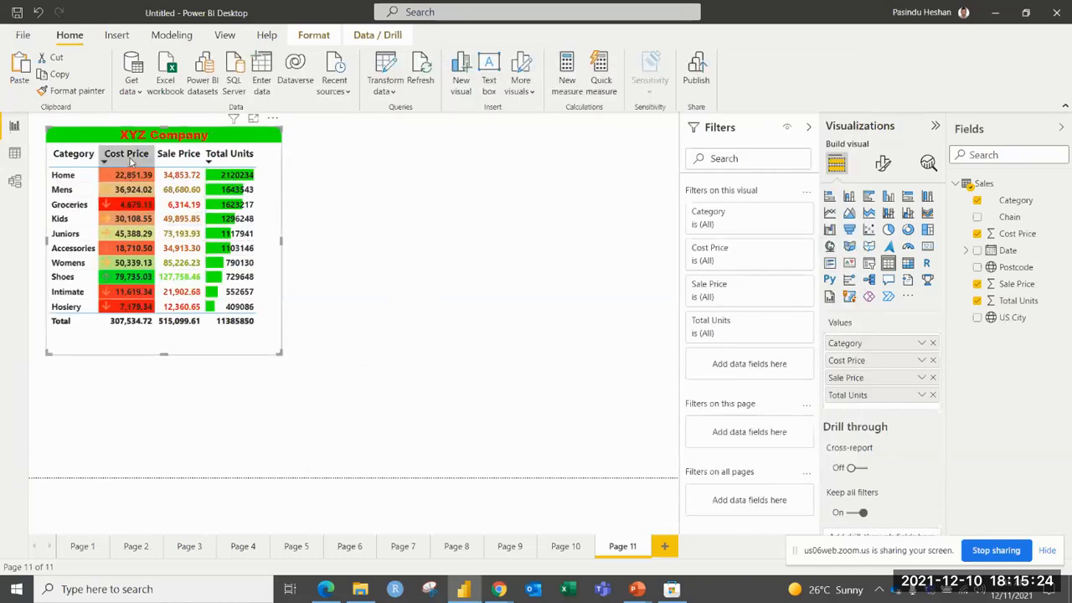
click(135, 161)
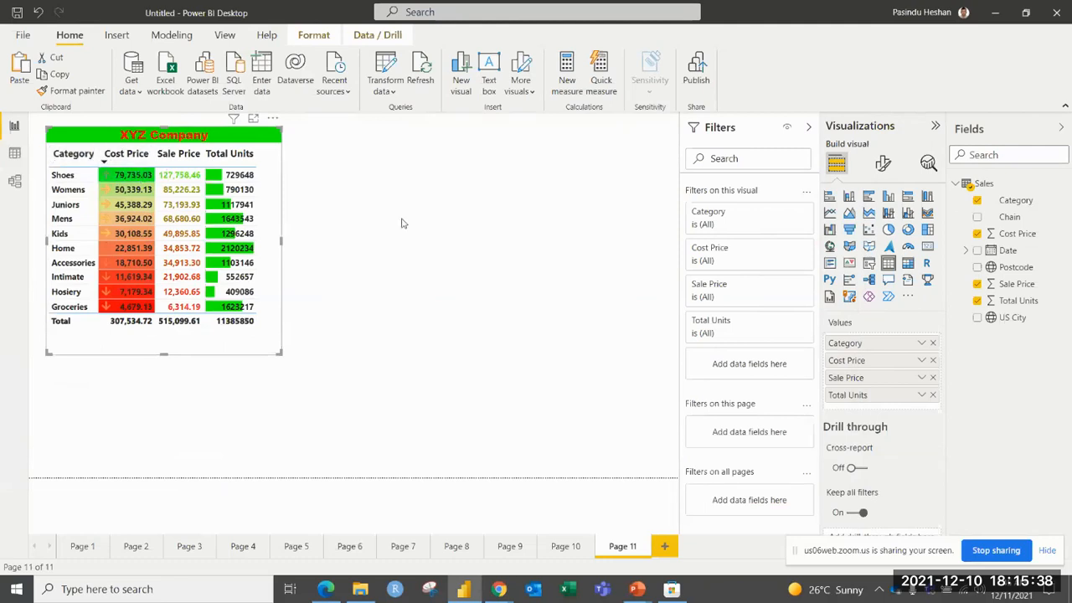
Add a second table visual to Page 11 and place it in the empty space beside the XYZ Company table.
click(438, 227)
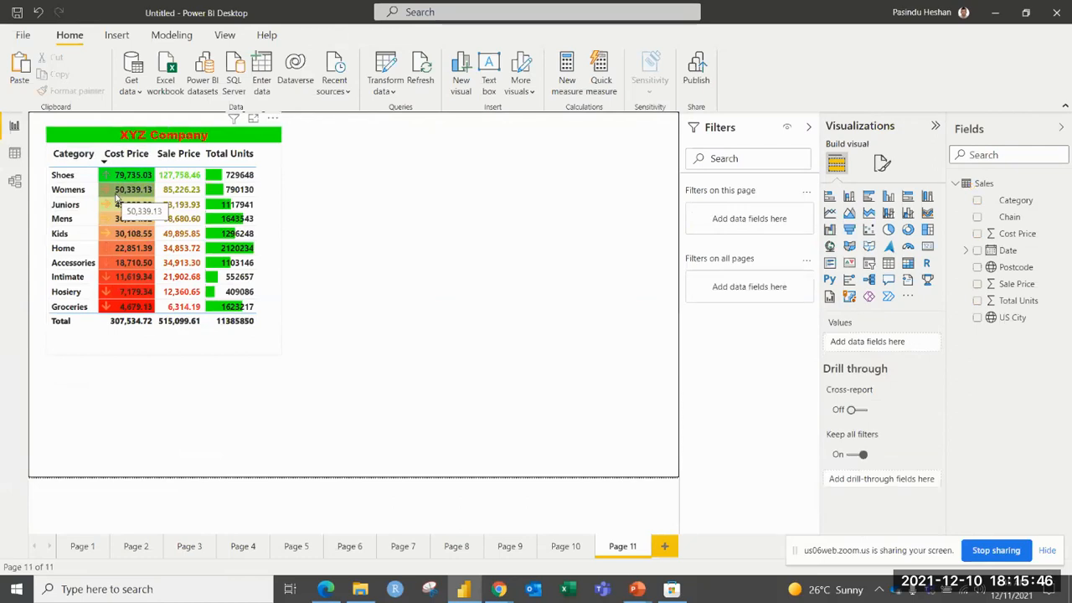
click(889, 264)
drag(165, 358, 489, 159)
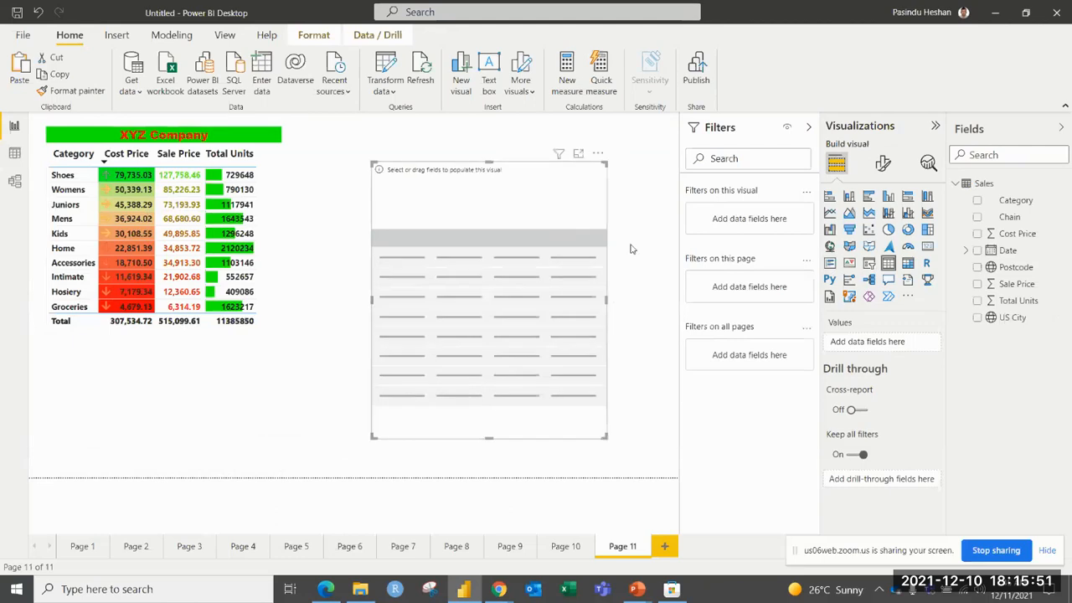
Fill the new table with Category, Cost Price, Sale Price and Total Units, and widen it toward the XYZ Company table.
click(976, 200)
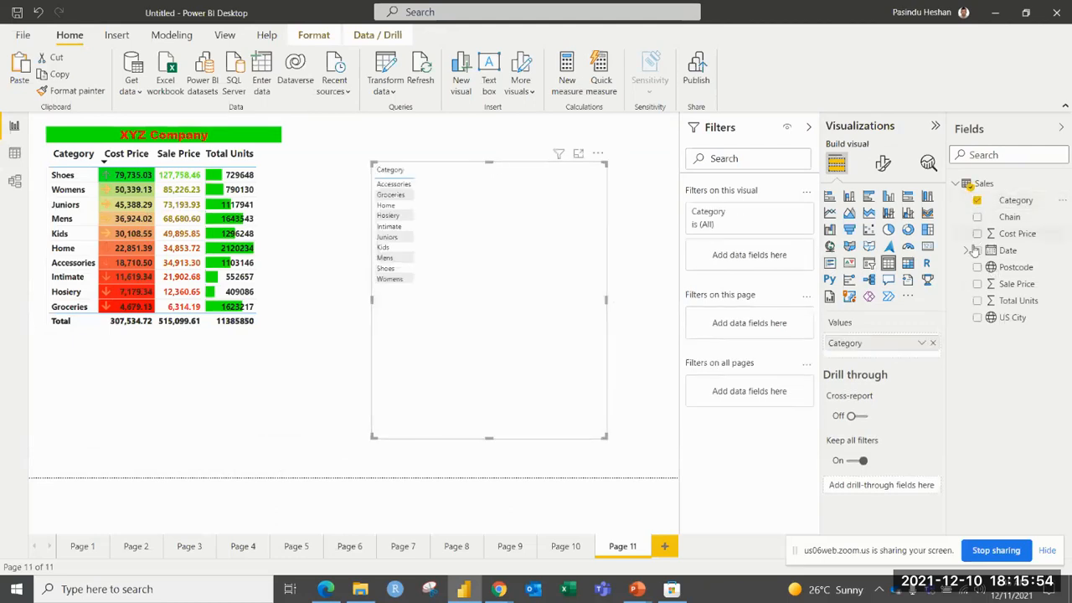
click(976, 234)
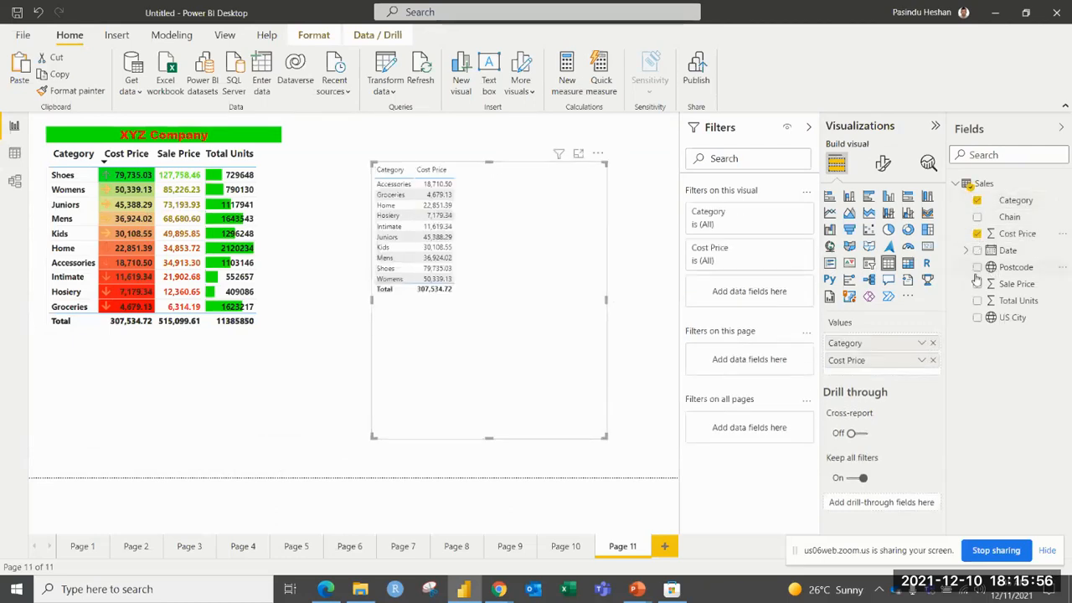
click(977, 284)
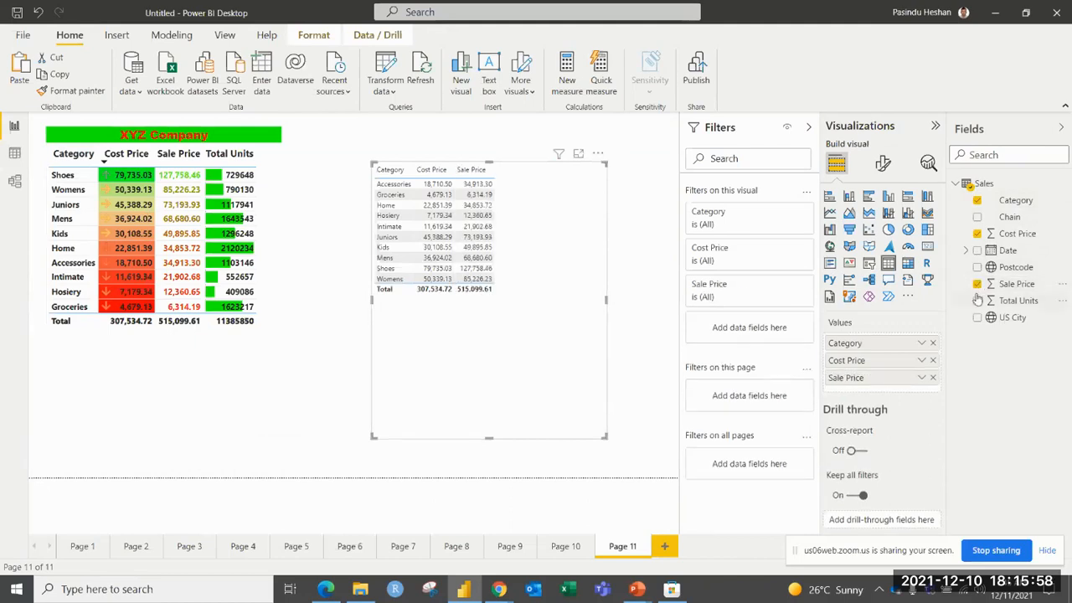
click(977, 300)
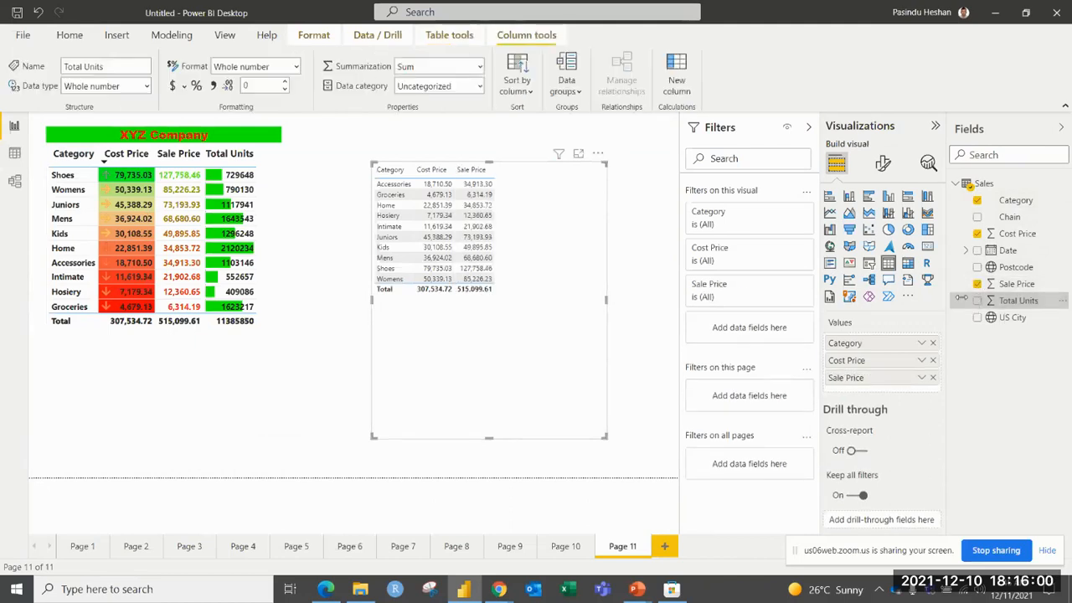
click(977, 300)
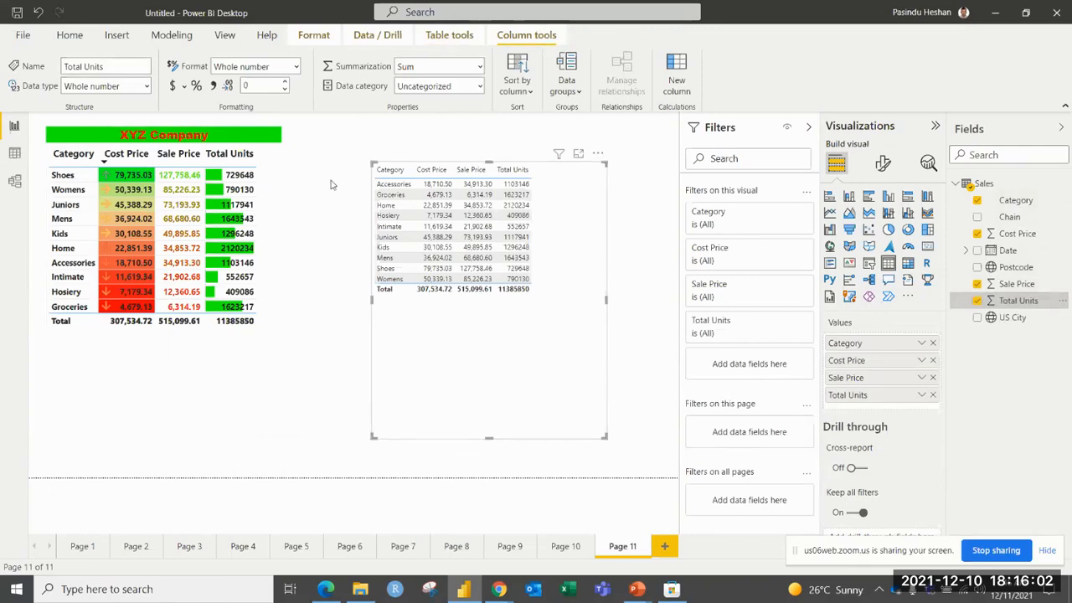
drag(373, 302, 334, 299)
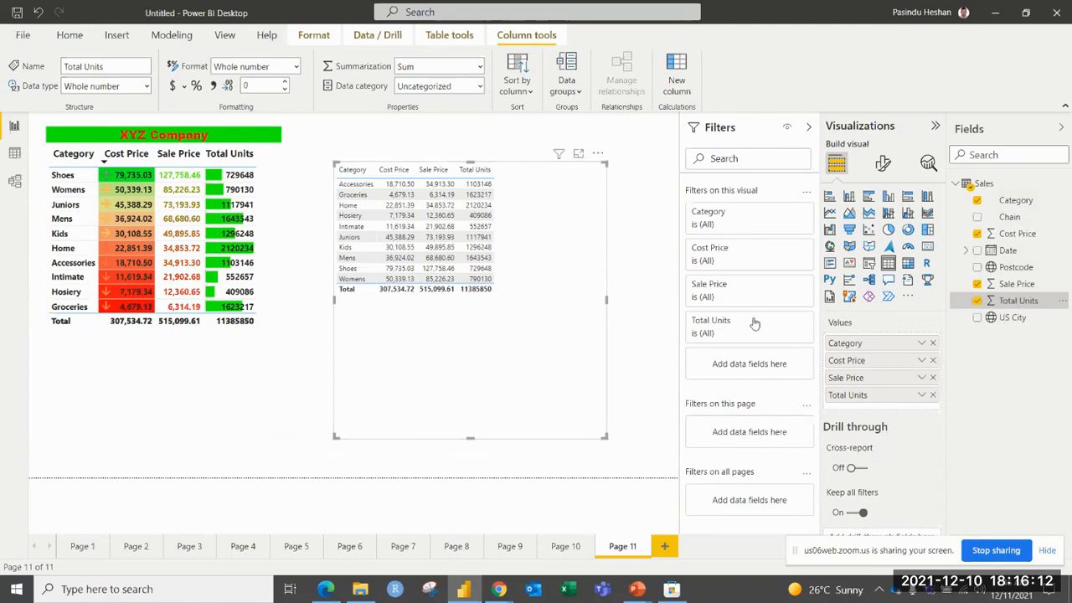
Summarize Cost Price as Minimum and Sale Price as Average in the new table.
click(923, 362)
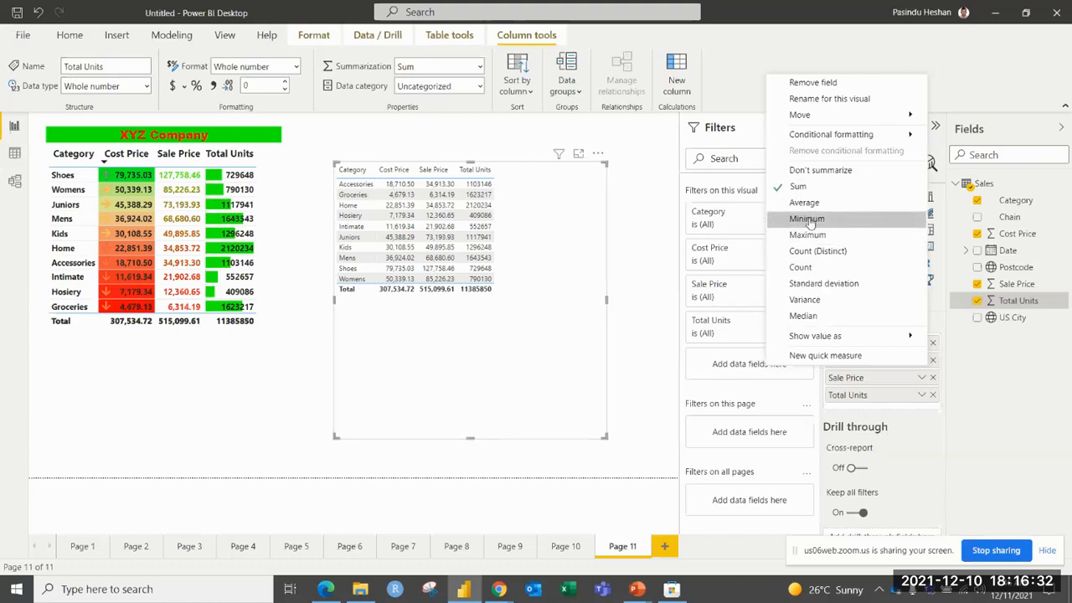
click(809, 220)
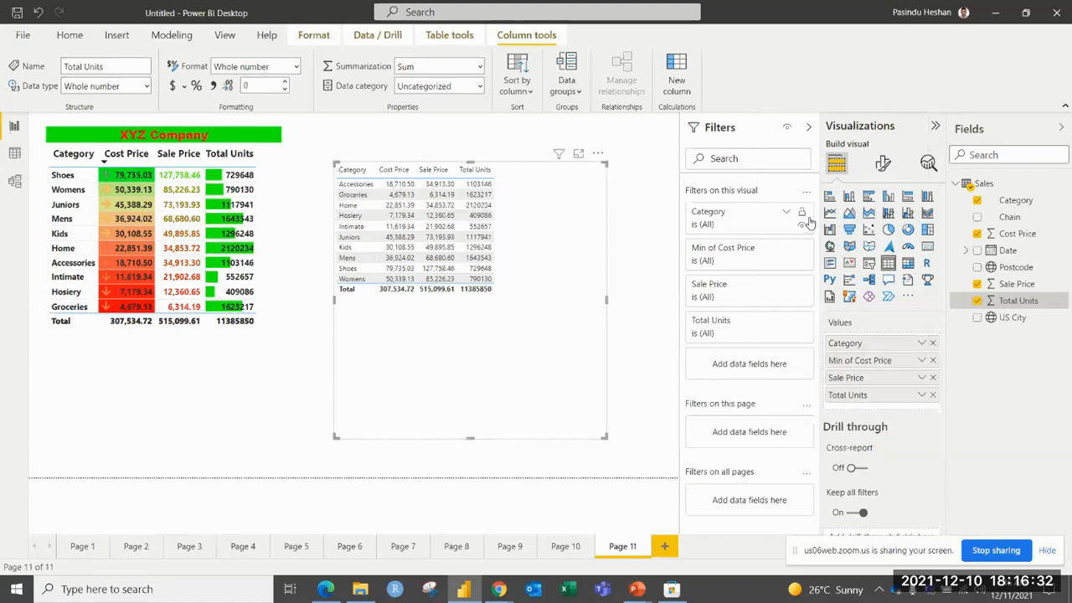
click(924, 378)
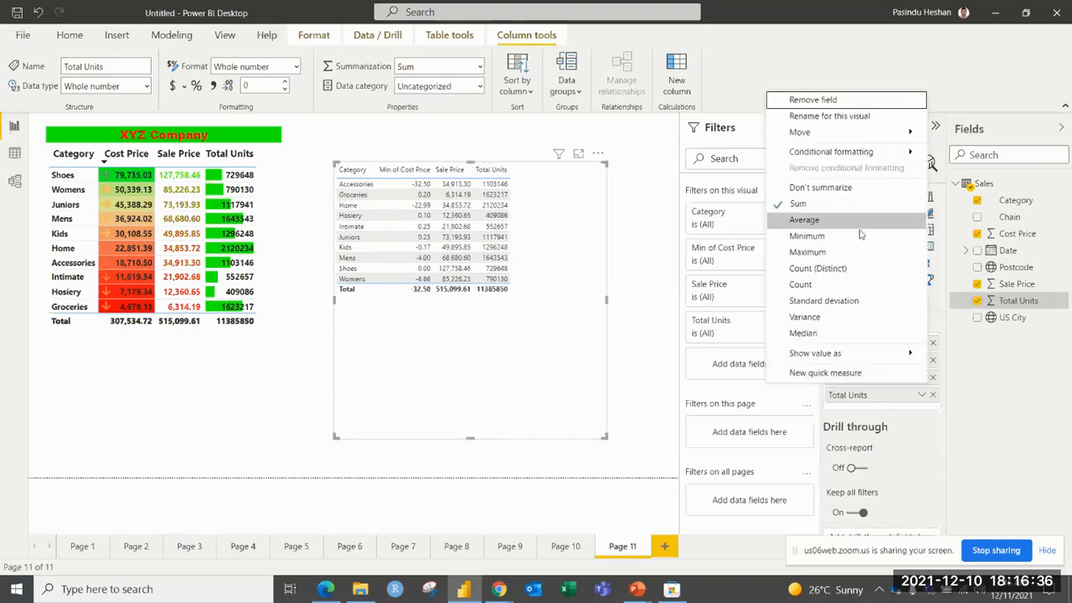
click(811, 219)
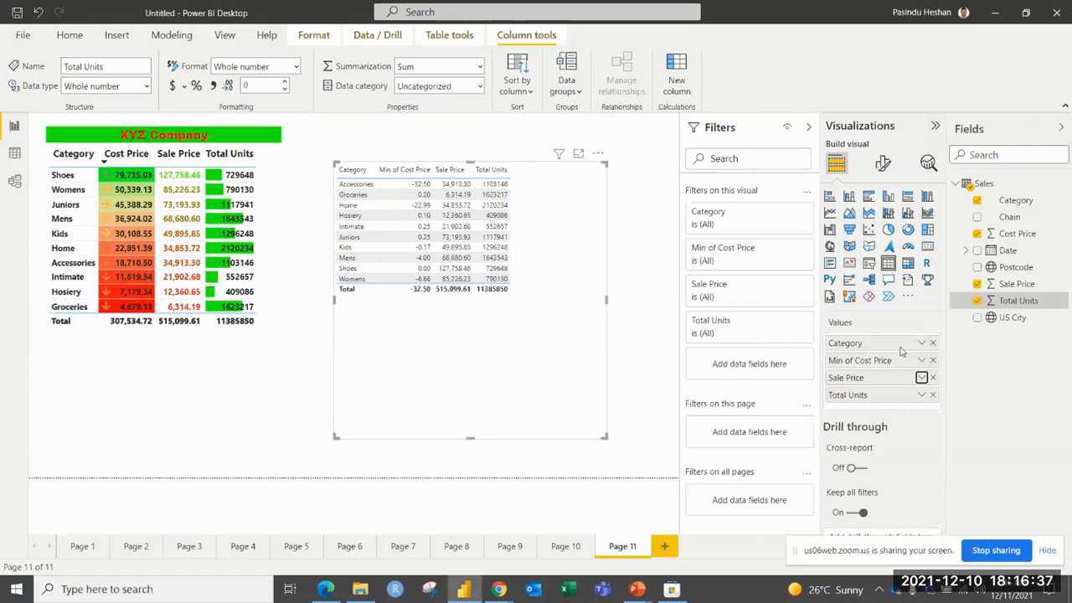
Summarize Total Units as Count in the second table on Page 11.
click(922, 396)
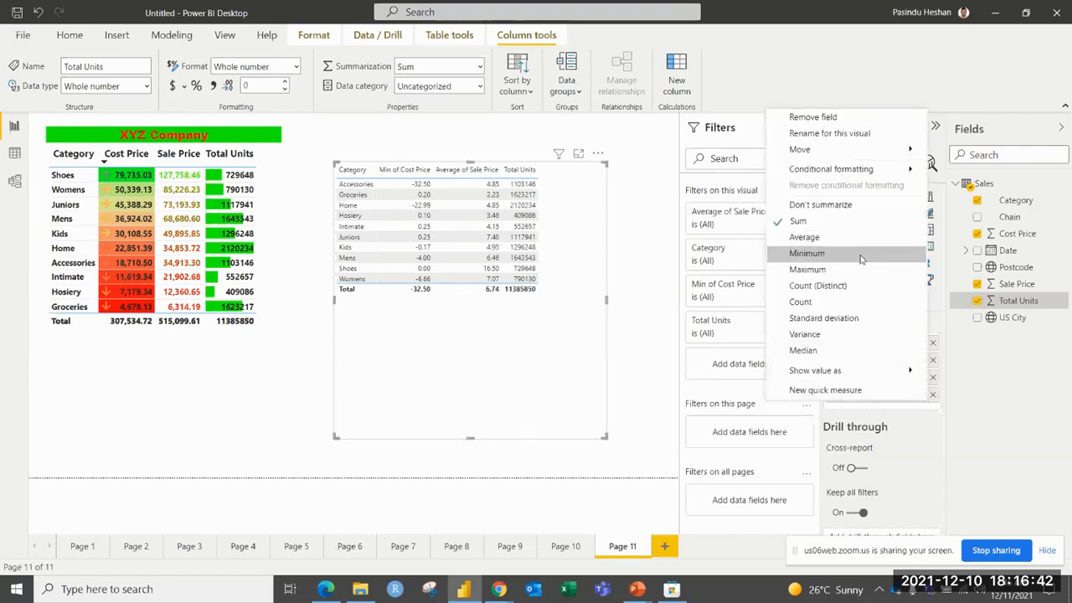
click(827, 302)
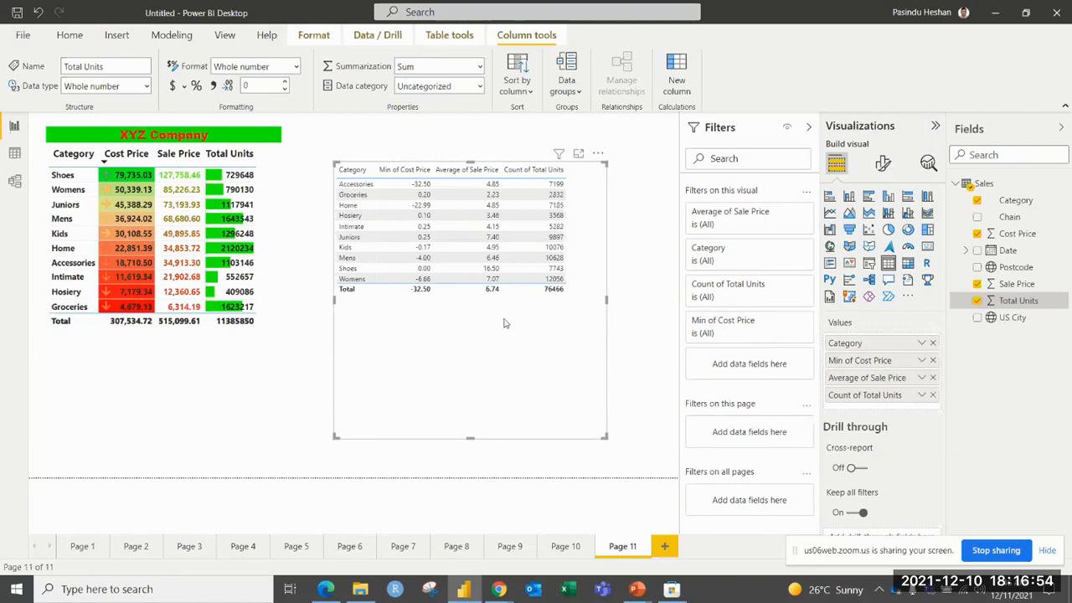
click(626, 325)
Add Page 12 with a new table visual, enlarge it and place it in the page's upper-left corner.
click(666, 545)
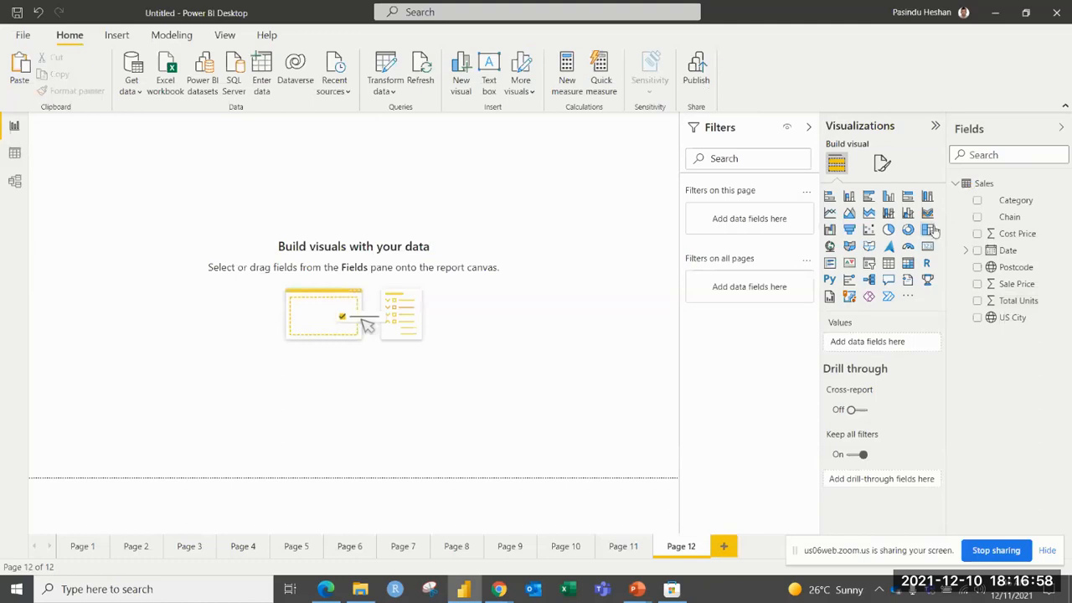
click(888, 263)
drag(175, 252, 308, 383)
drag(245, 223, 251, 226)
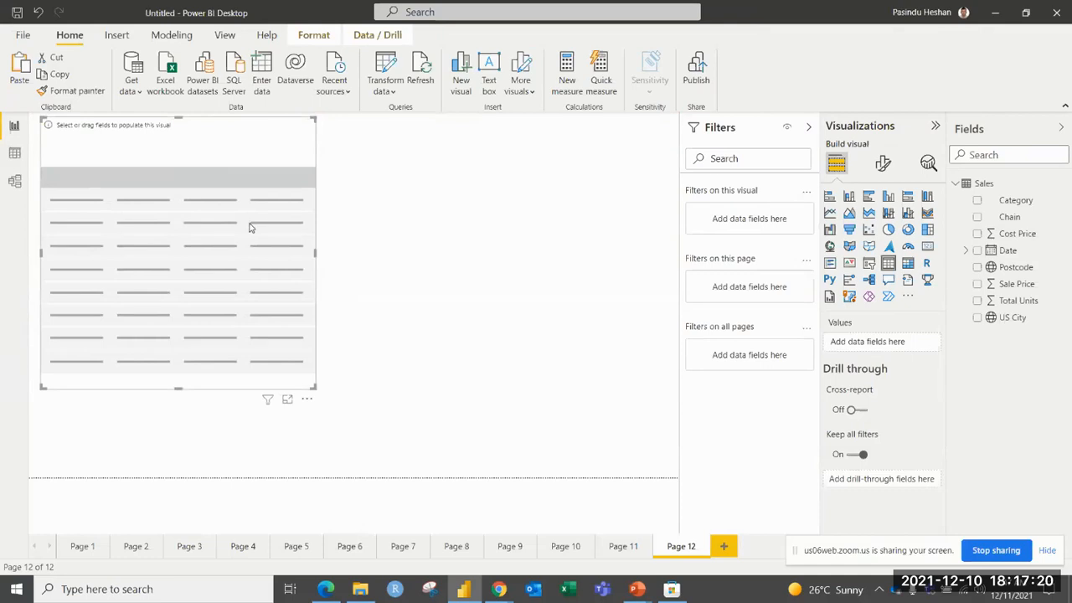
Fill the Page 12 table with the Category, Chain and Sale Price fields.
click(976, 201)
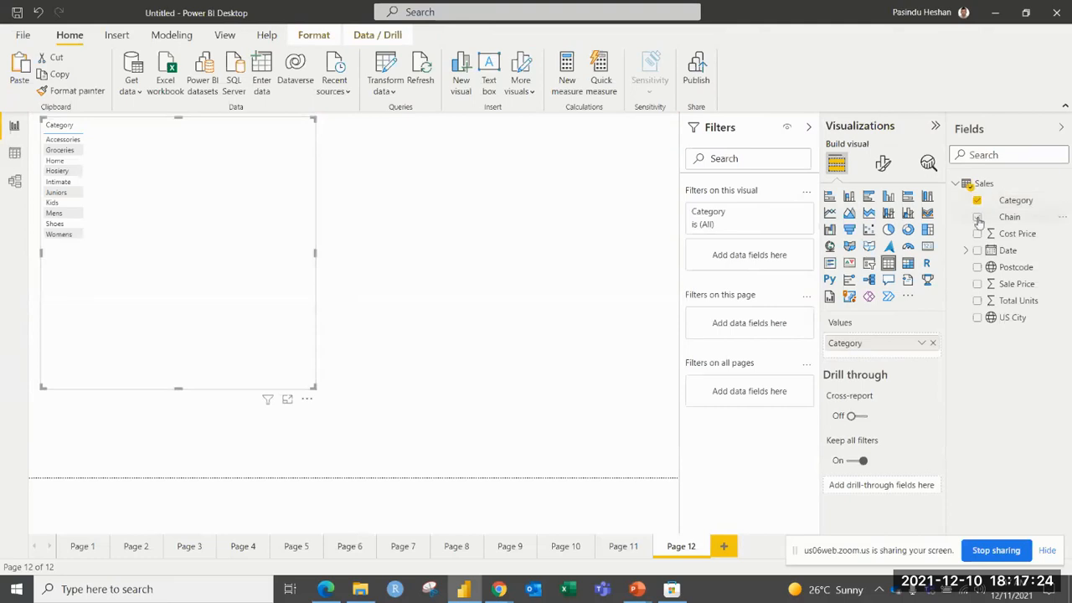
click(977, 217)
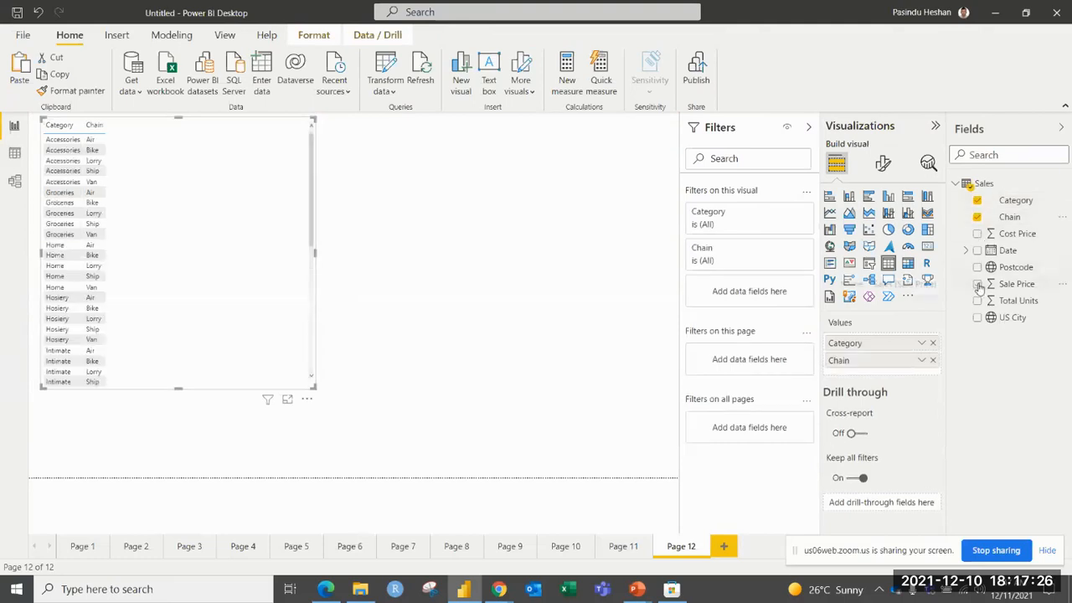
click(976, 284)
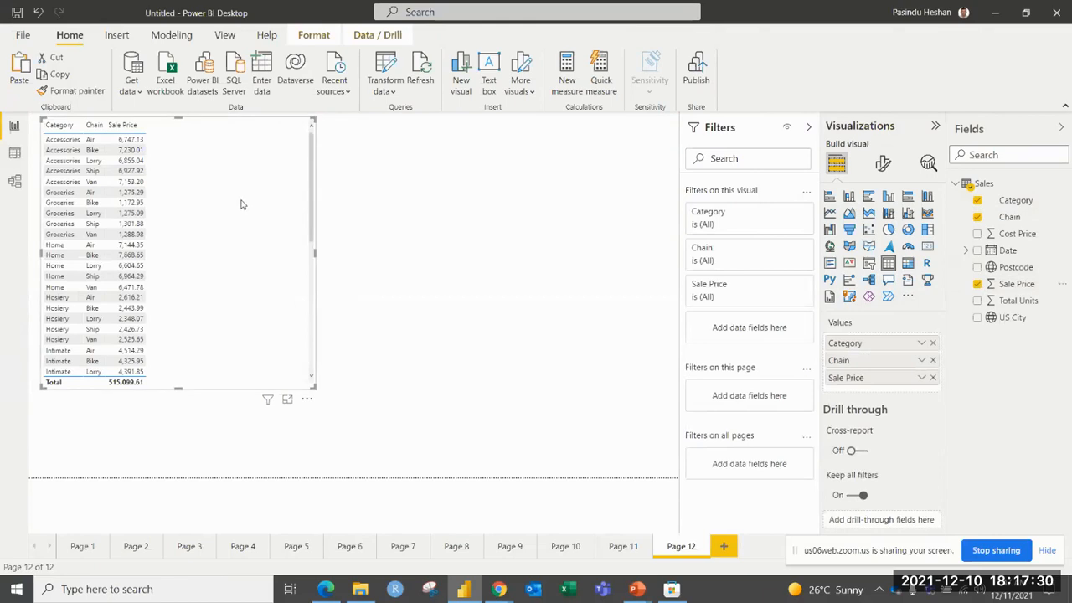
Look through the table's rows, convert it to a matrix, and make it wider and shorter.
scroll(236, 211, down, 5)
scroll(235, 210, up, 6)
click(908, 264)
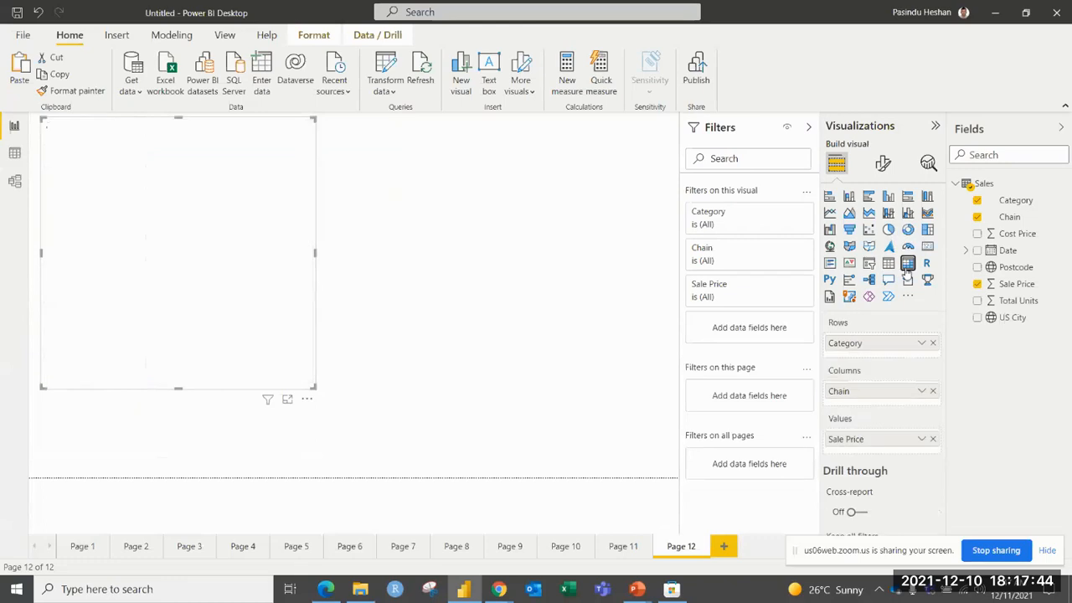
drag(314, 388, 358, 263)
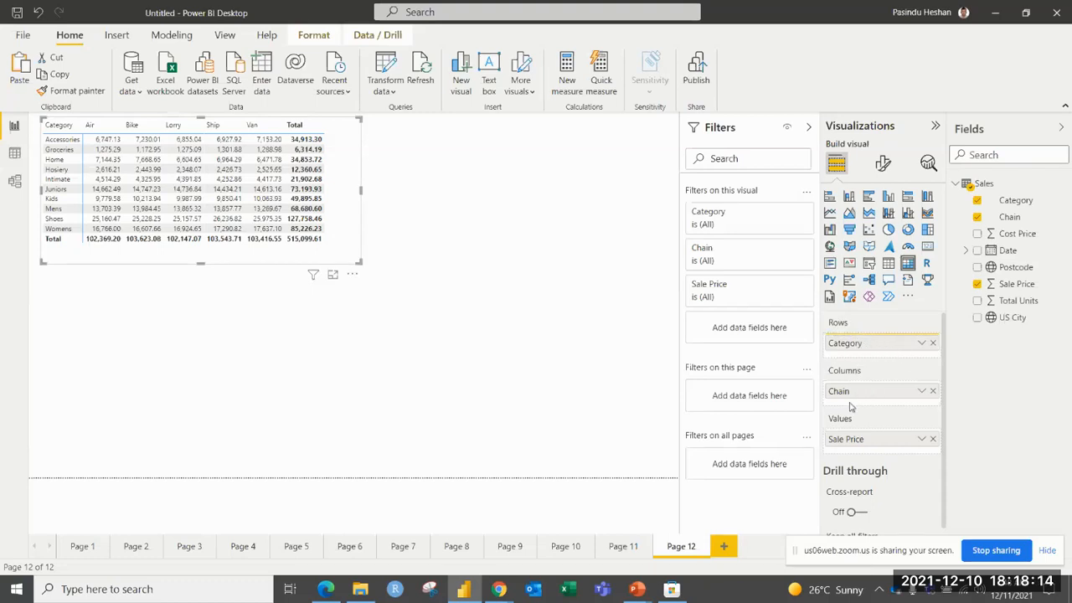
Swap the matrix fields so Chain is on rows and Category on columns, and widen the matrix to fit all categories.
click(933, 343)
drag(844, 384, 867, 342)
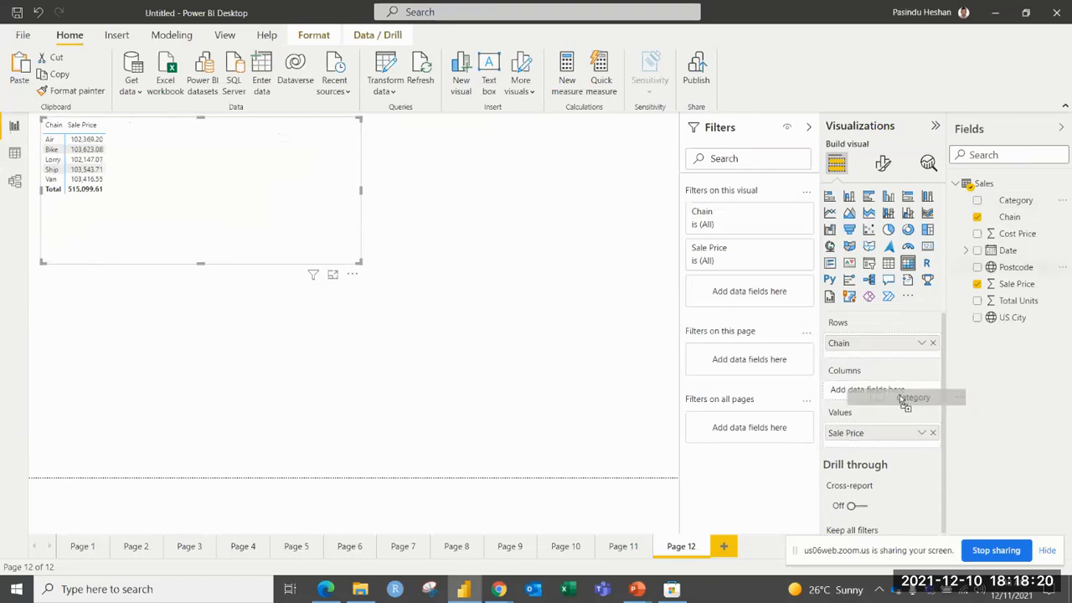
drag(892, 391, 891, 392)
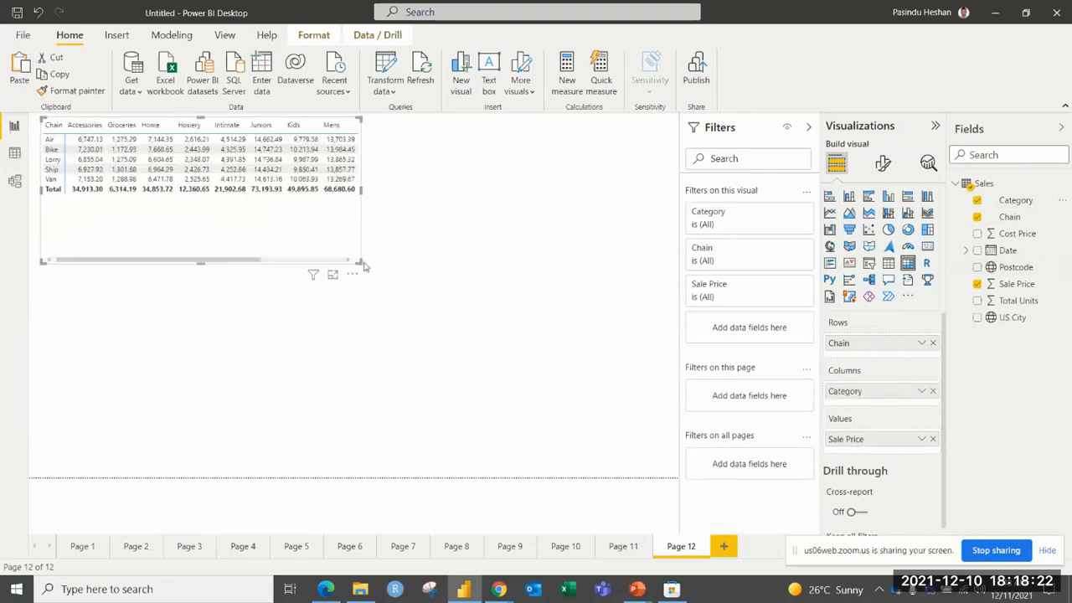
drag(358, 262, 558, 243)
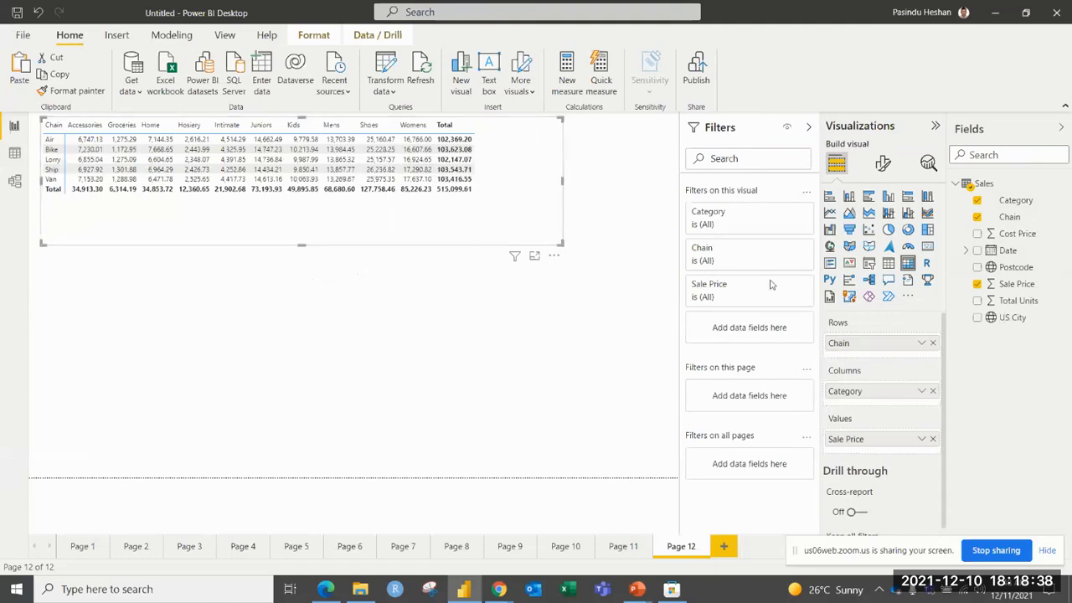
Start background color conditional formatting for Sale Price in the matrix and set the maximum color to bright green.
click(921, 439)
mouse_move(906, 231)
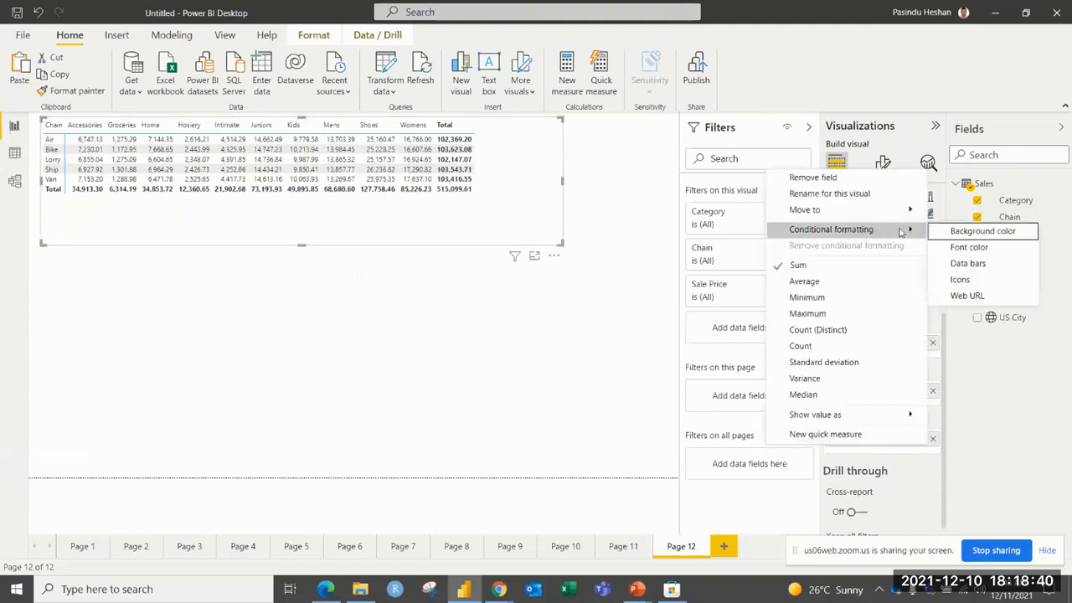
click(972, 231)
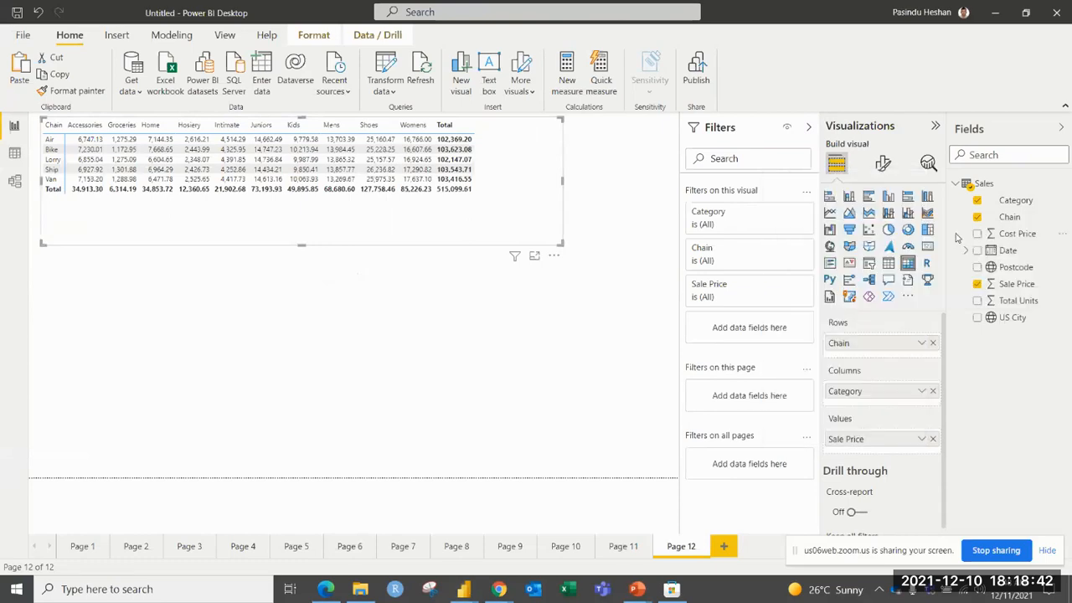
click(812, 262)
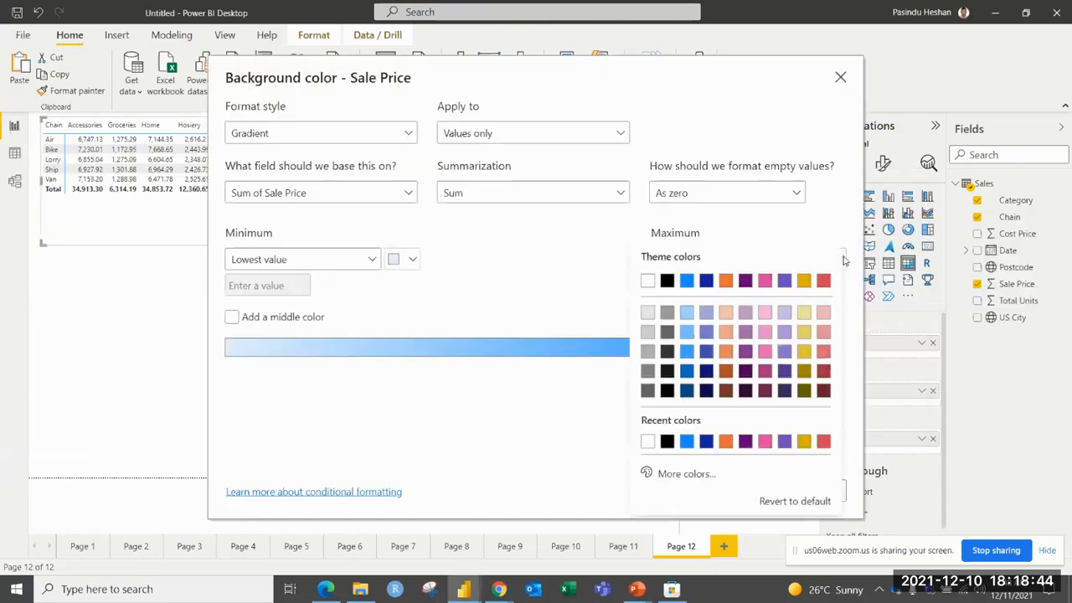
click(702, 474)
click(695, 422)
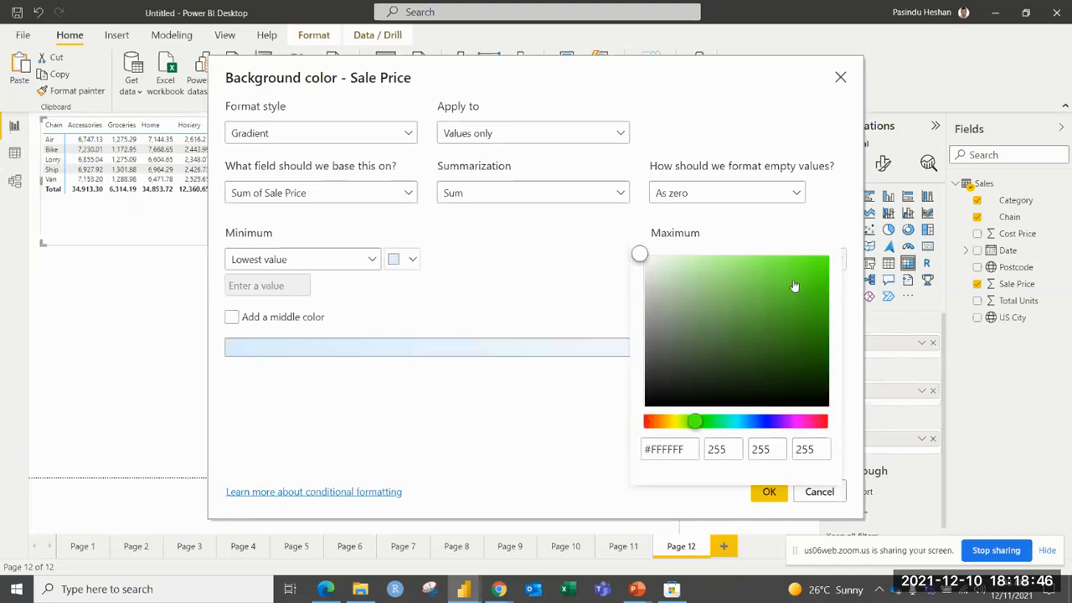
click(817, 258)
Set the Sale Price gradient's minimum color to bright red and apply the background formatting.
click(375, 262)
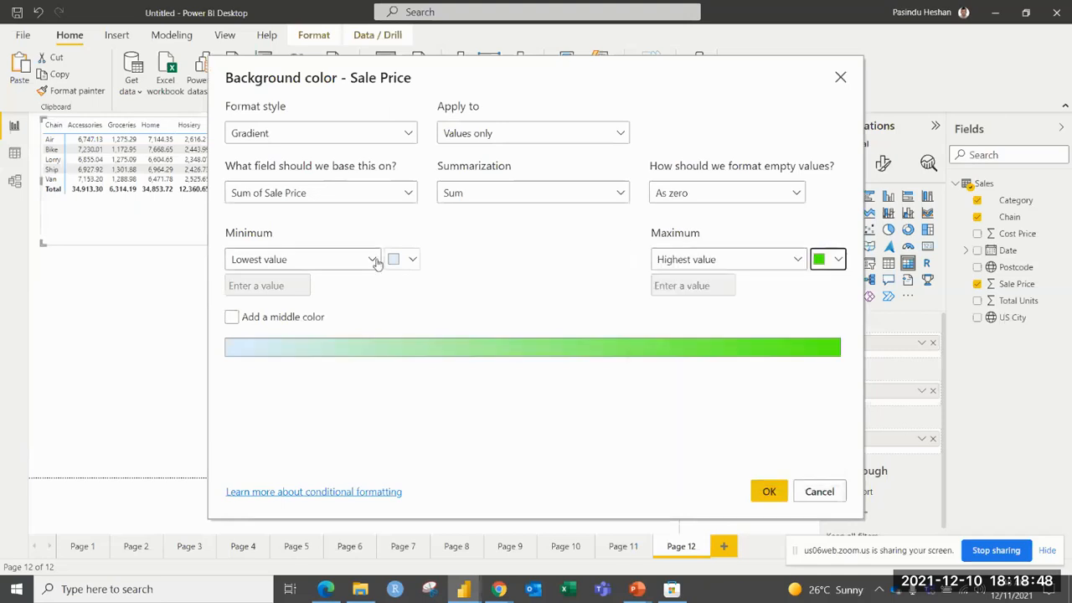
click(422, 272)
click(412, 259)
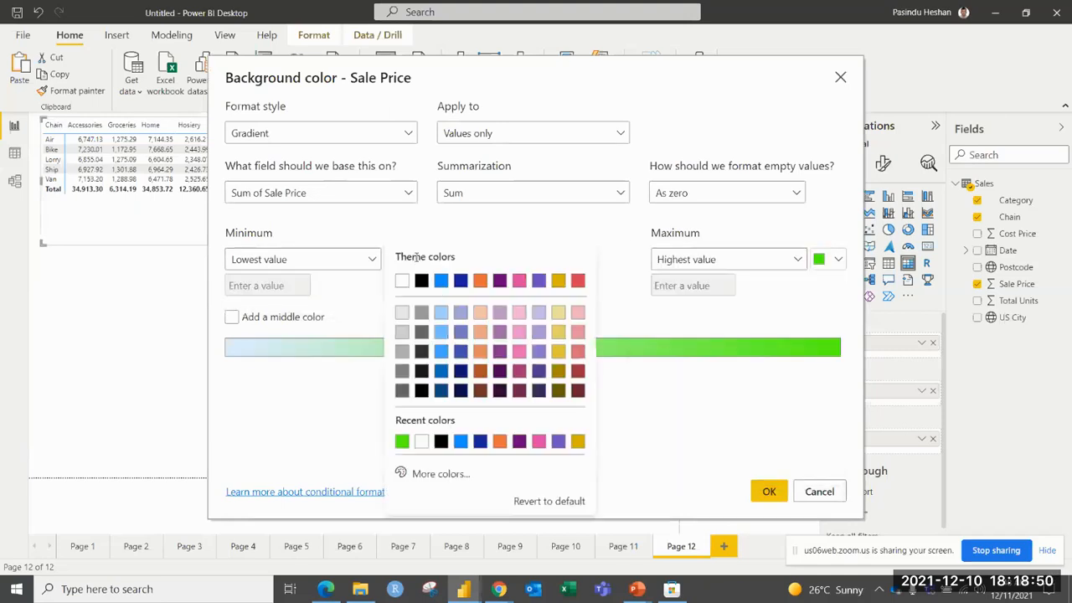
click(439, 473)
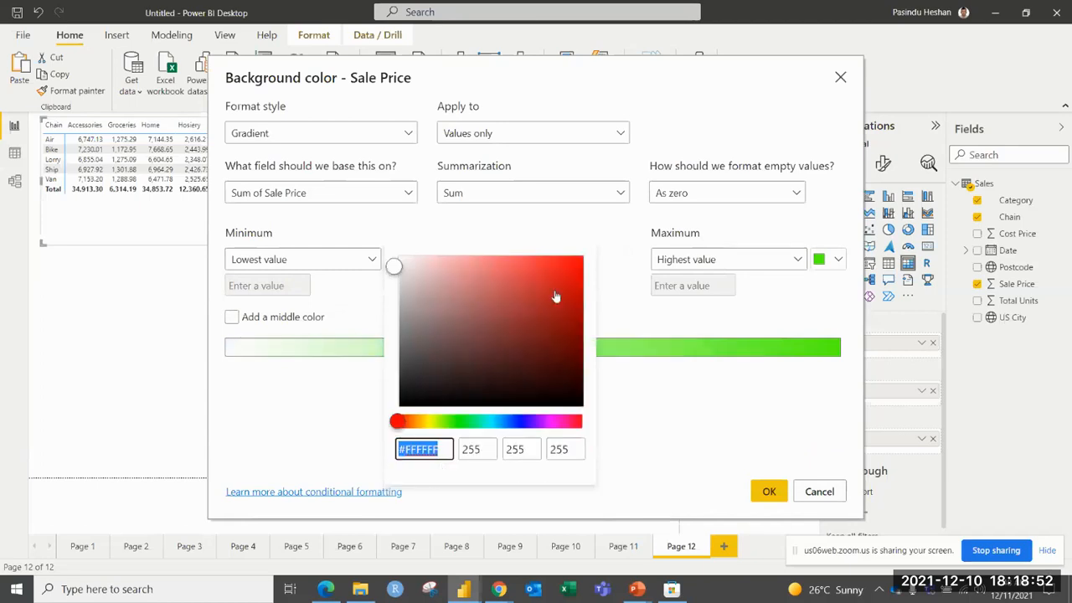
click(575, 266)
click(612, 293)
click(767, 490)
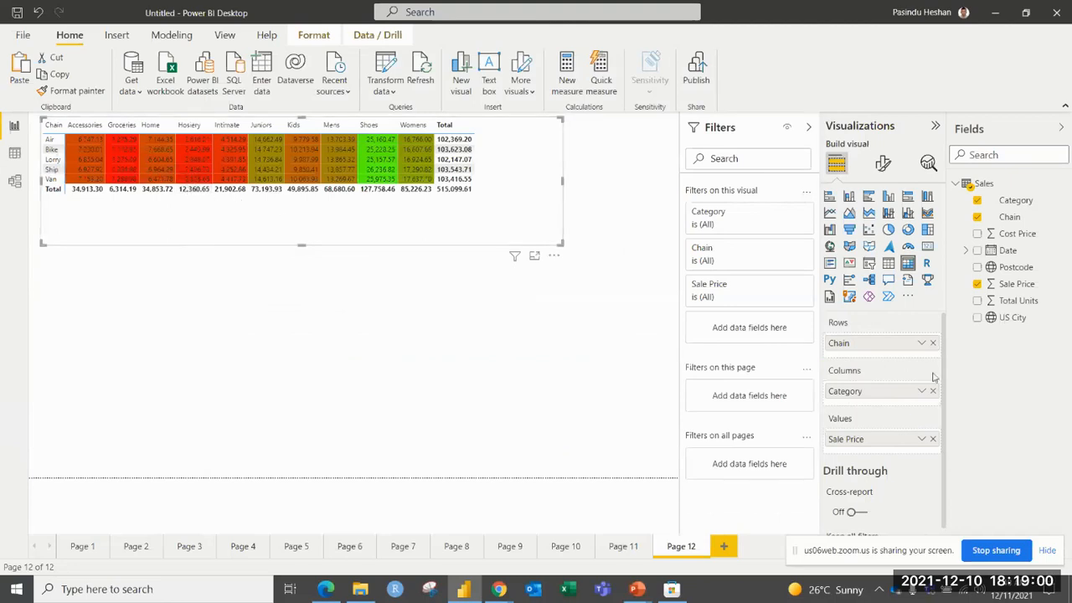
Swap the matrix fields back so Category is on rows and Chain on columns, and deselect the matrix.
drag(901, 395, 898, 341)
click(376, 307)
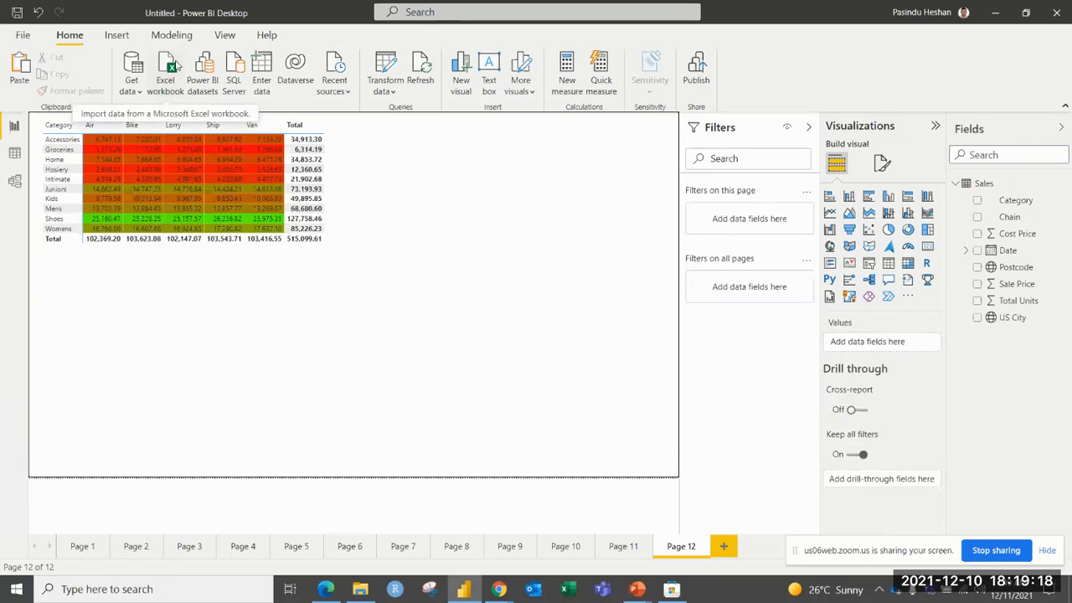
Import the matrix_Data_Bars1 table from the matrix_Data_Bars Excel workbook and load it.
click(175, 66)
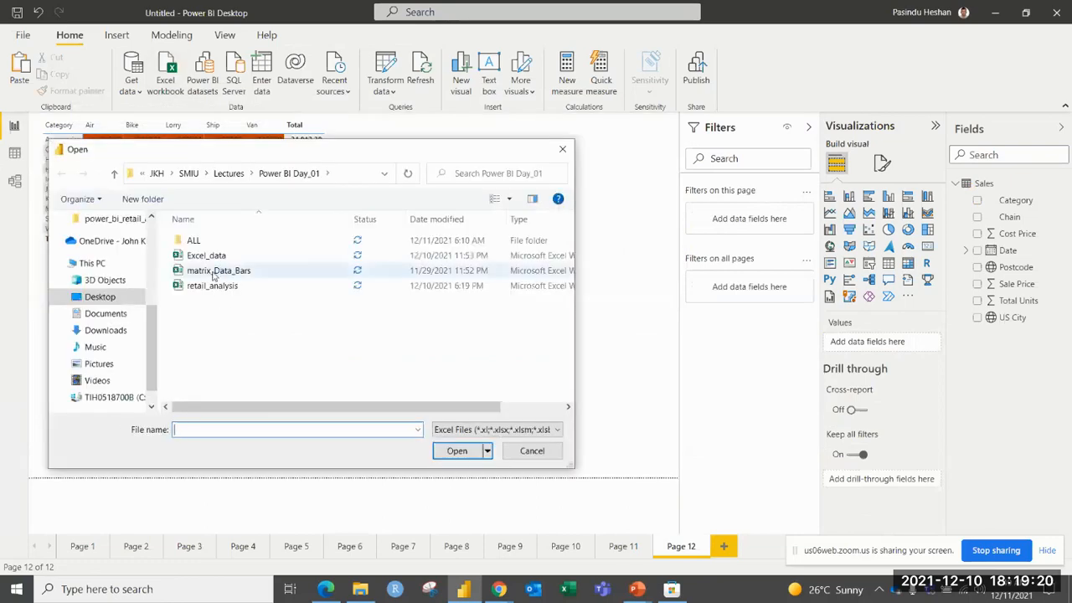
click(241, 270)
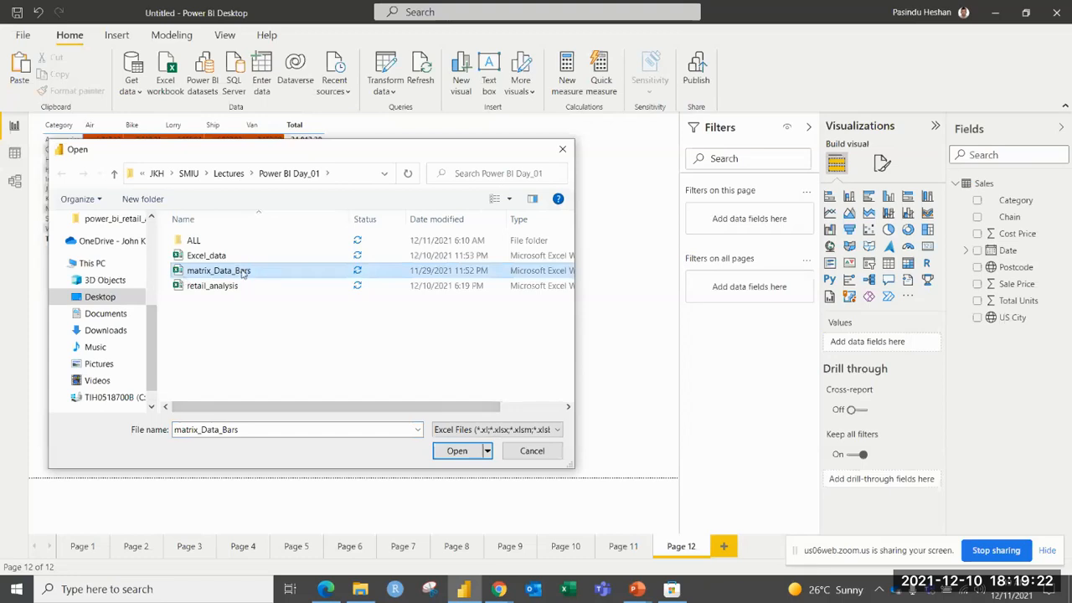
click(458, 450)
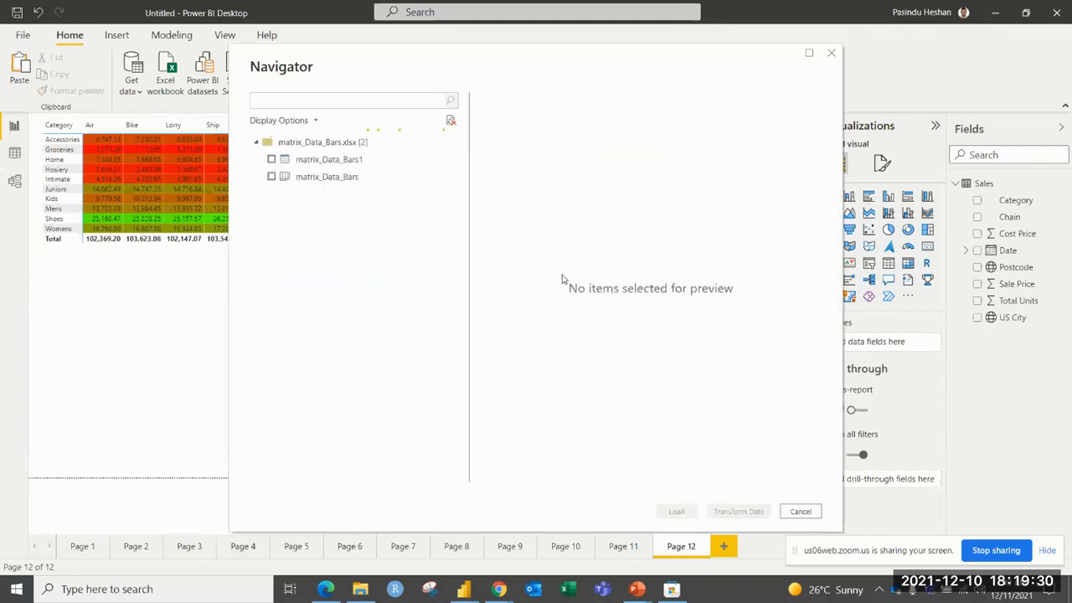
click(271, 160)
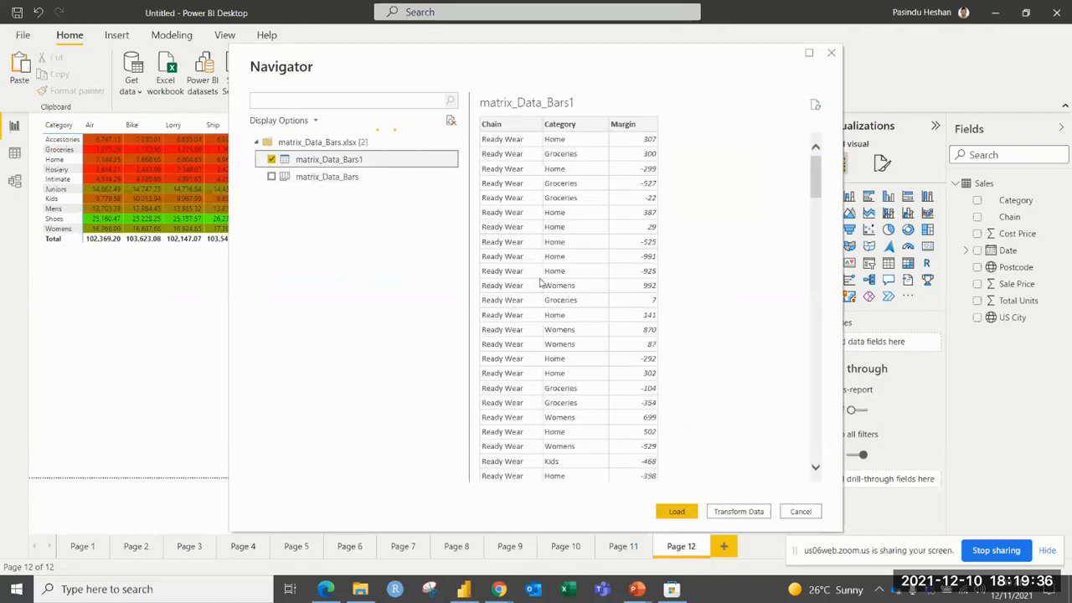
click(677, 512)
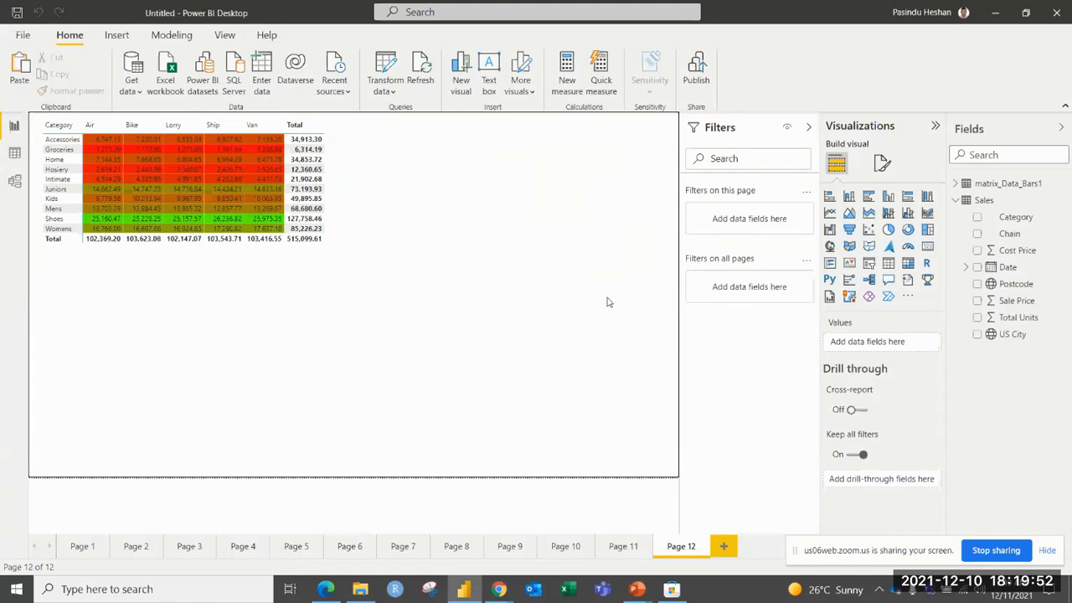
Collapse the Sales fields, expand the matrix_Data_Bars1 fields, and add a wide matrix visual below the first matrix.
click(961, 201)
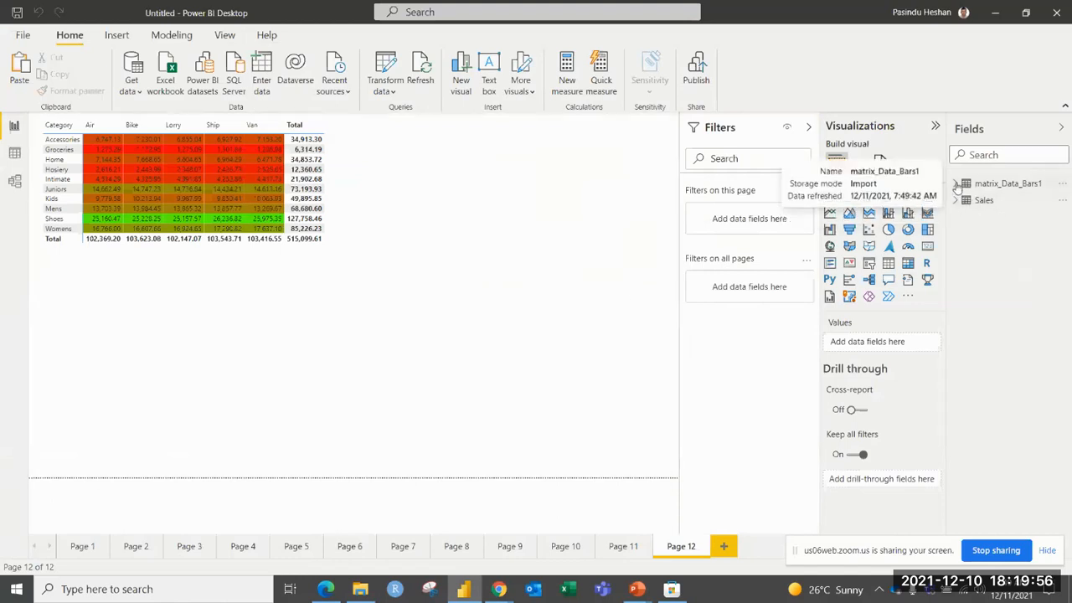
click(957, 184)
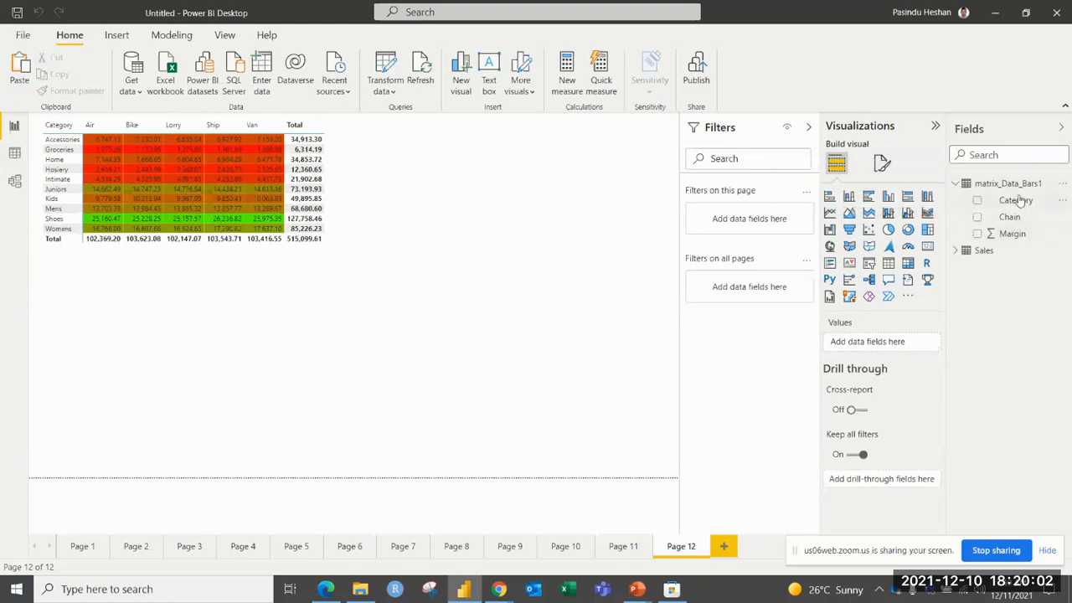
click(908, 263)
drag(561, 380, 536, 428)
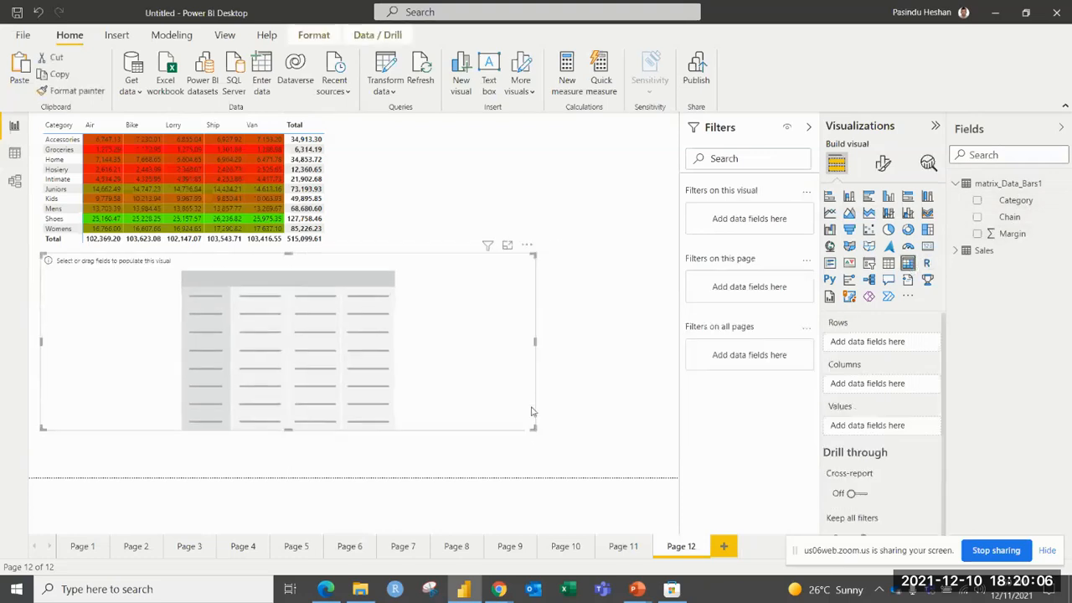
Fill the new matrix with Category on rows, Chain on columns and Margin as values, and narrow it.
click(977, 201)
click(977, 217)
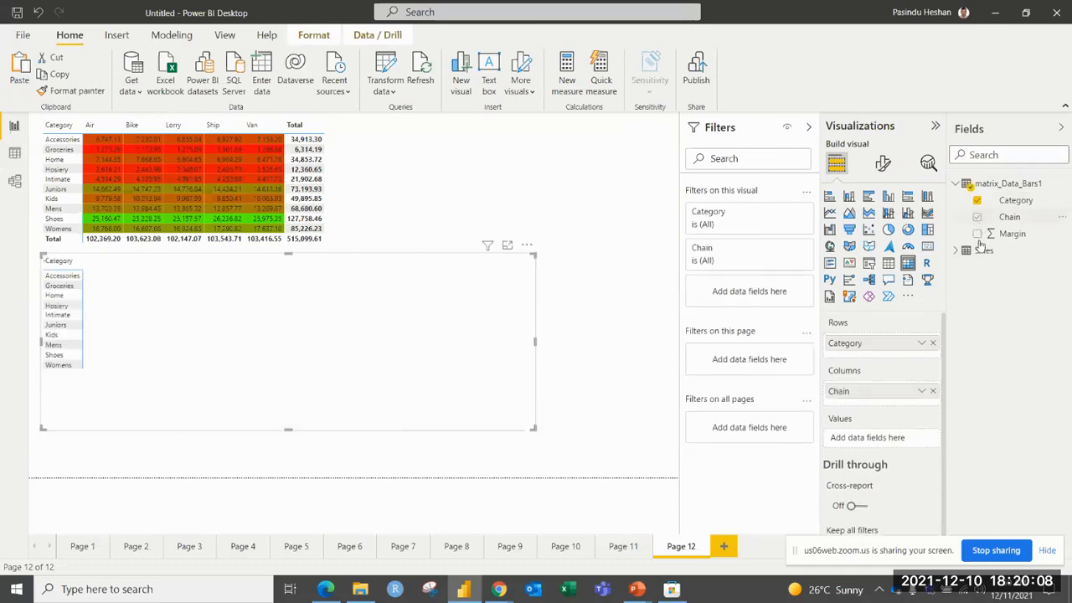
click(977, 235)
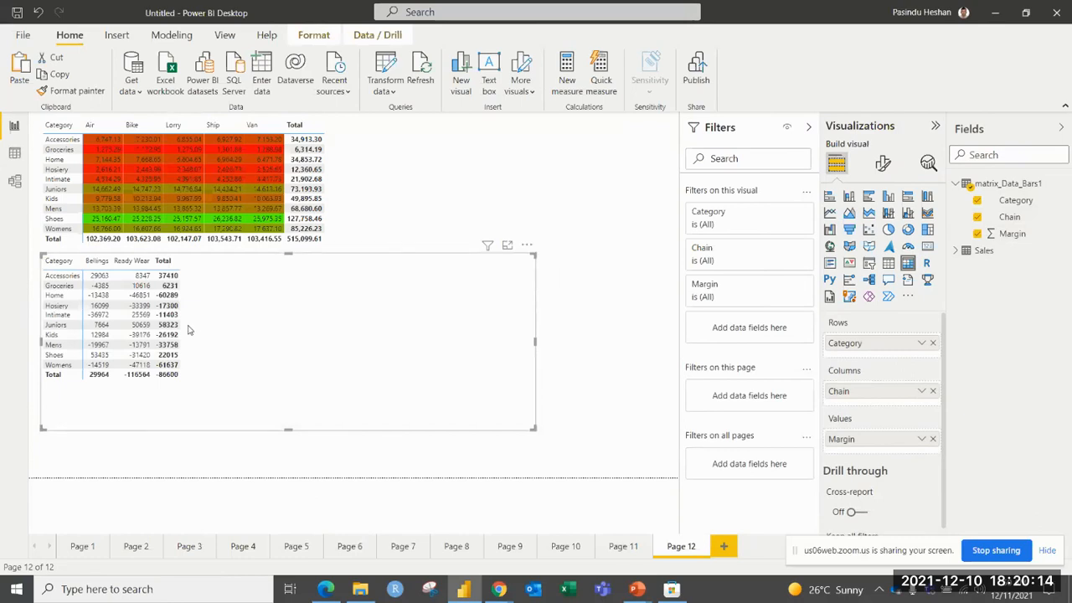
drag(535, 427, 386, 438)
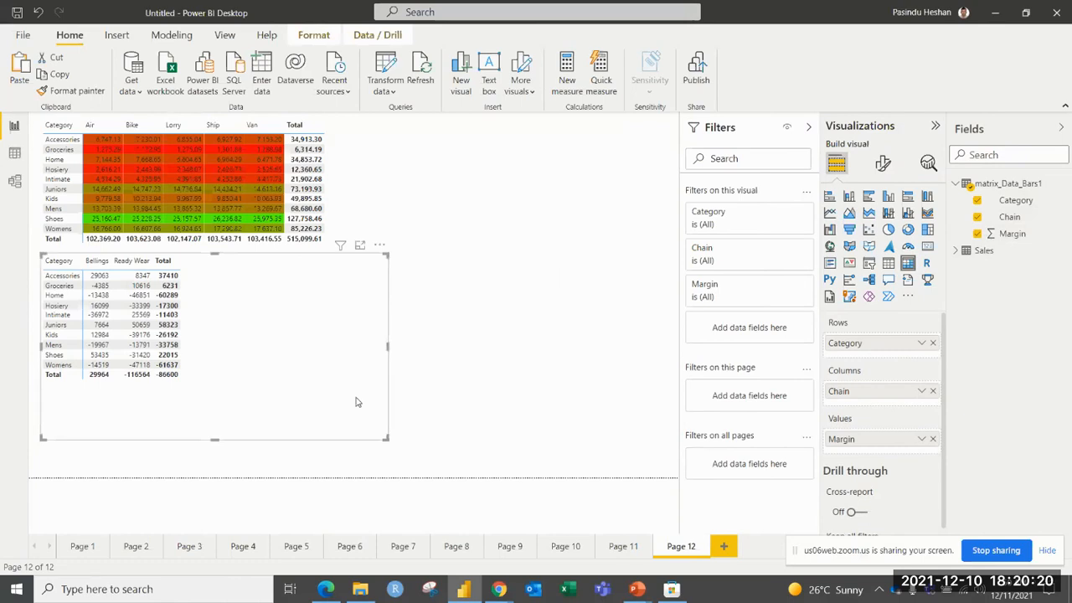
Add data bars to the Margin values with green positive and red negative bars, and widen the matrix.
click(921, 439)
mouse_move(900, 229)
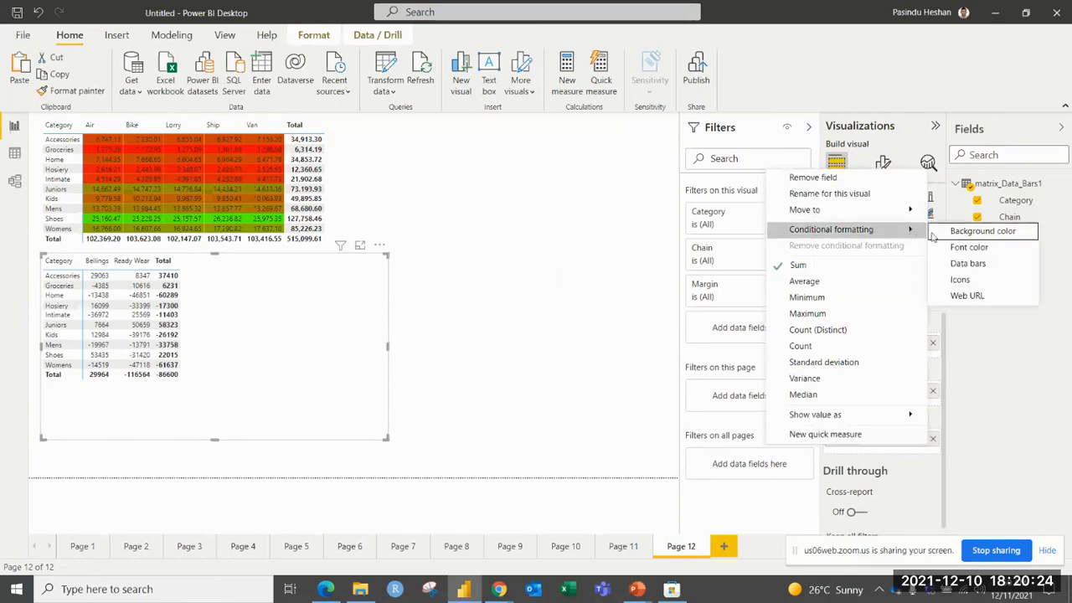
click(963, 264)
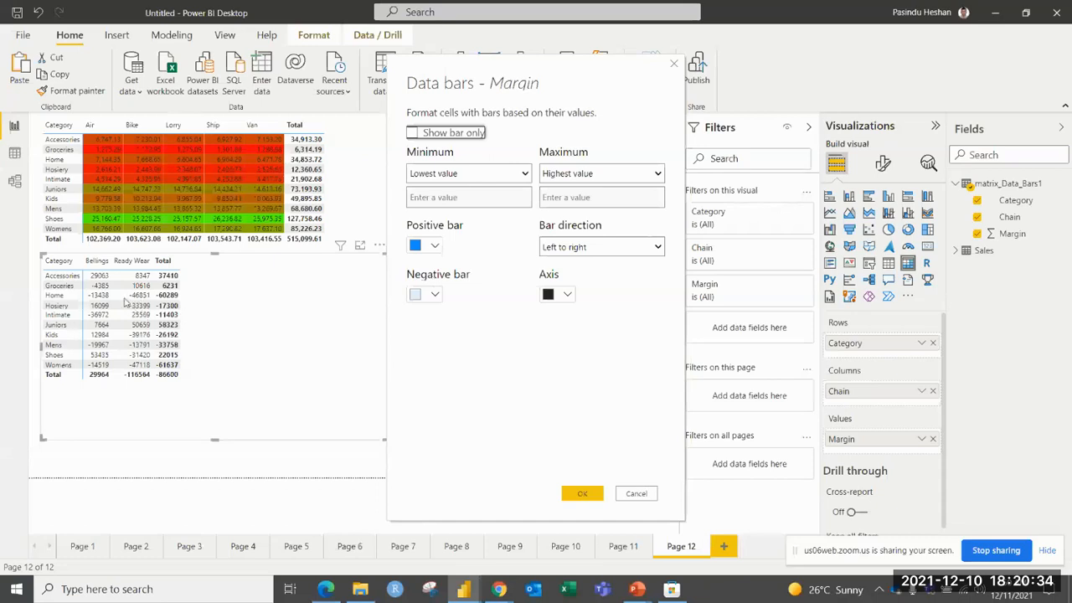
click(437, 246)
click(443, 439)
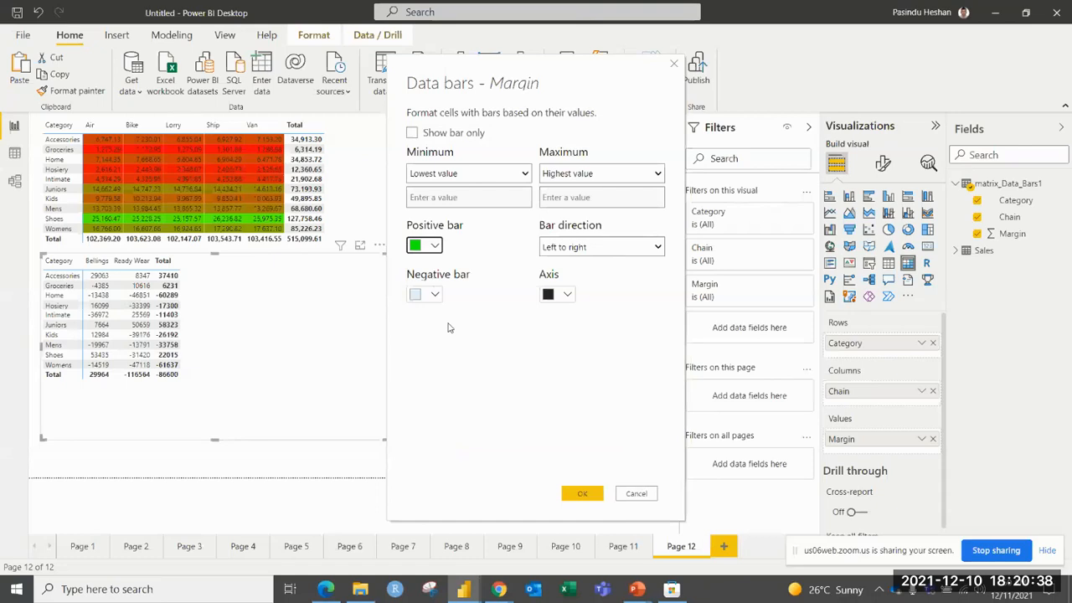
click(437, 296)
click(439, 257)
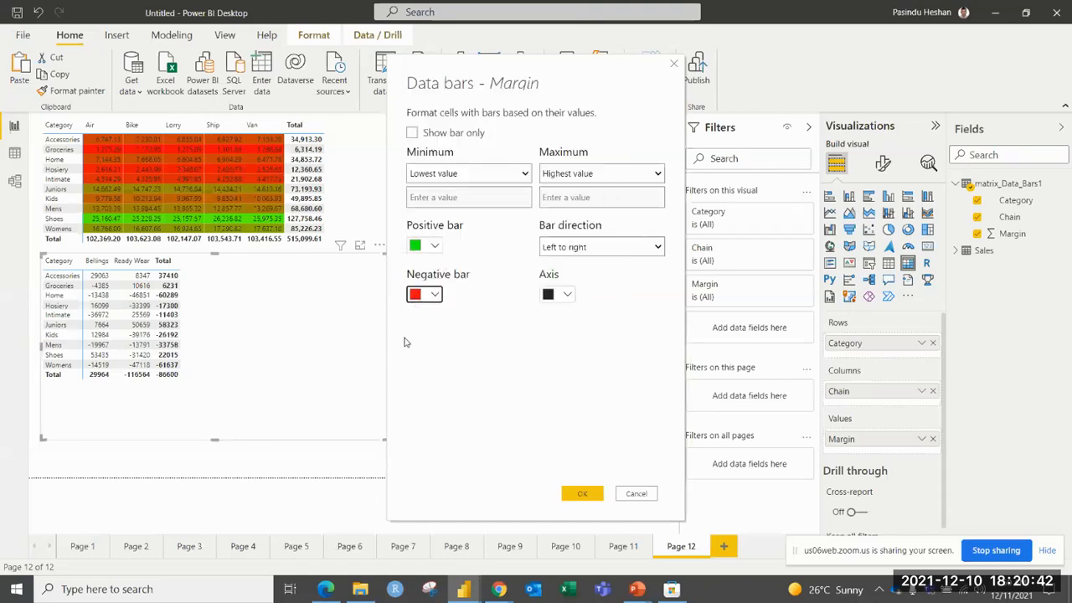
click(581, 493)
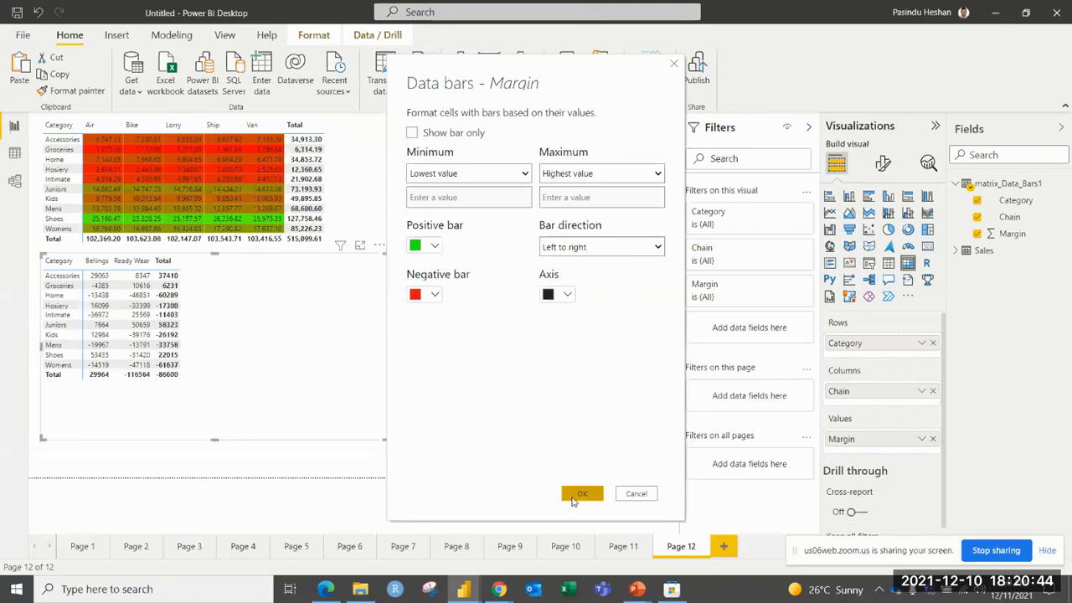
drag(386, 437, 533, 444)
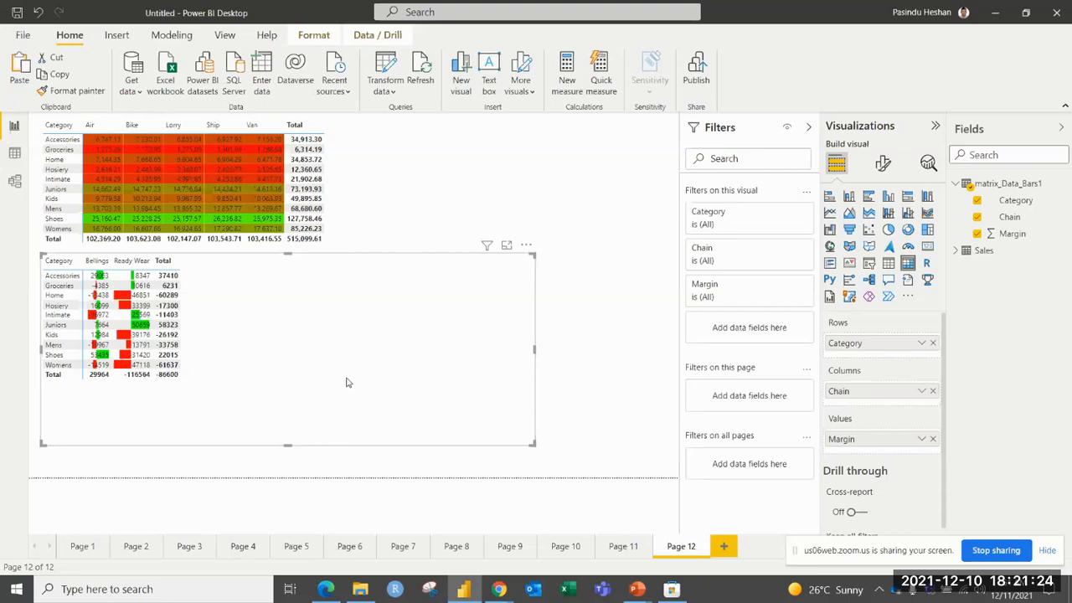
Add report Page 13 and place an empty matrix visual on it, leaving the visual deselected.
click(725, 546)
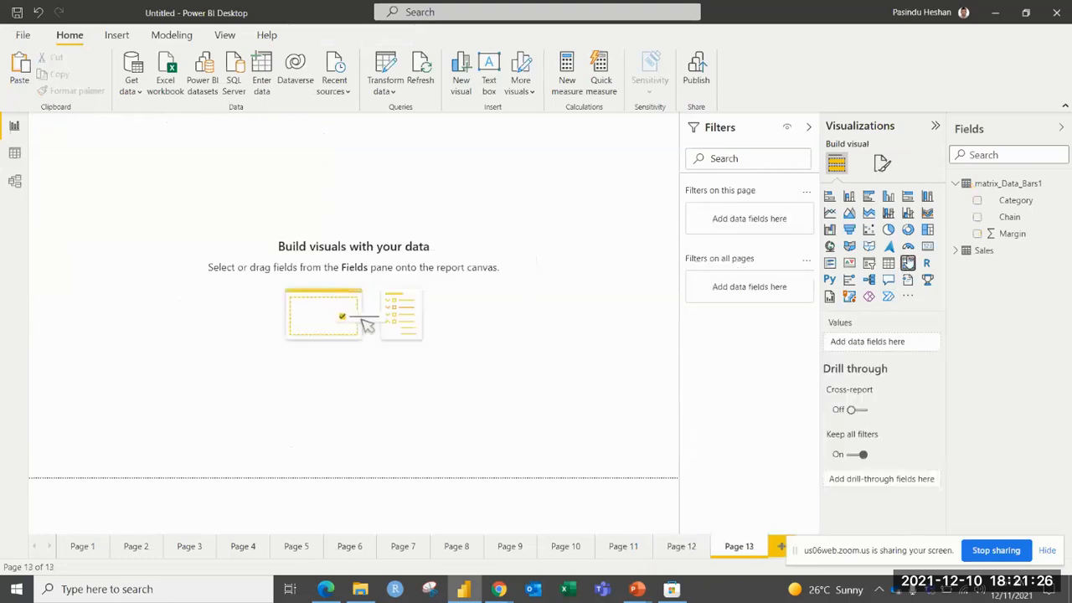
click(909, 263)
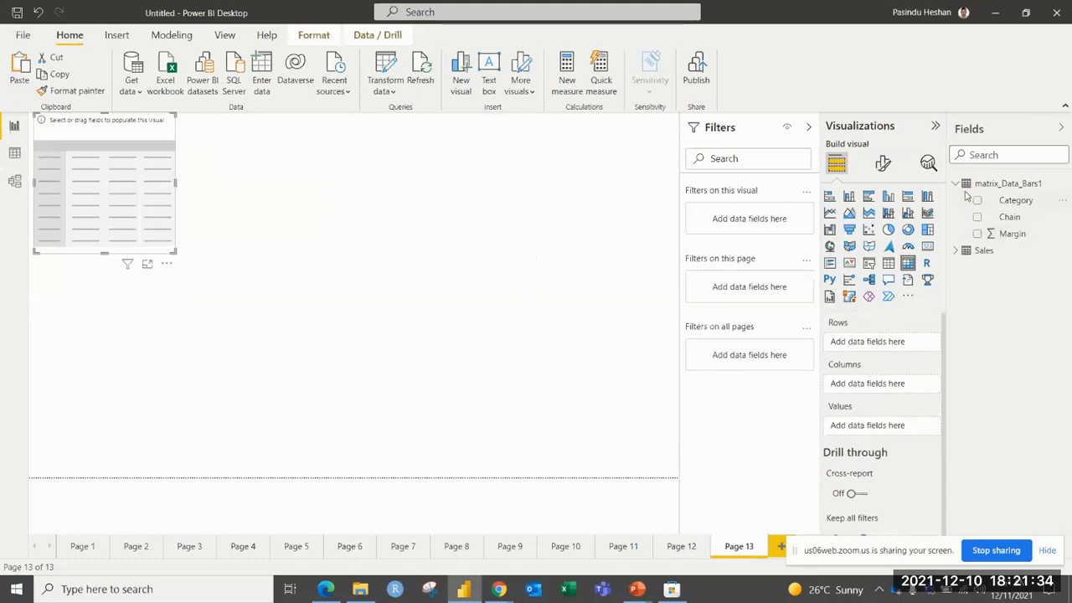
click(548, 244)
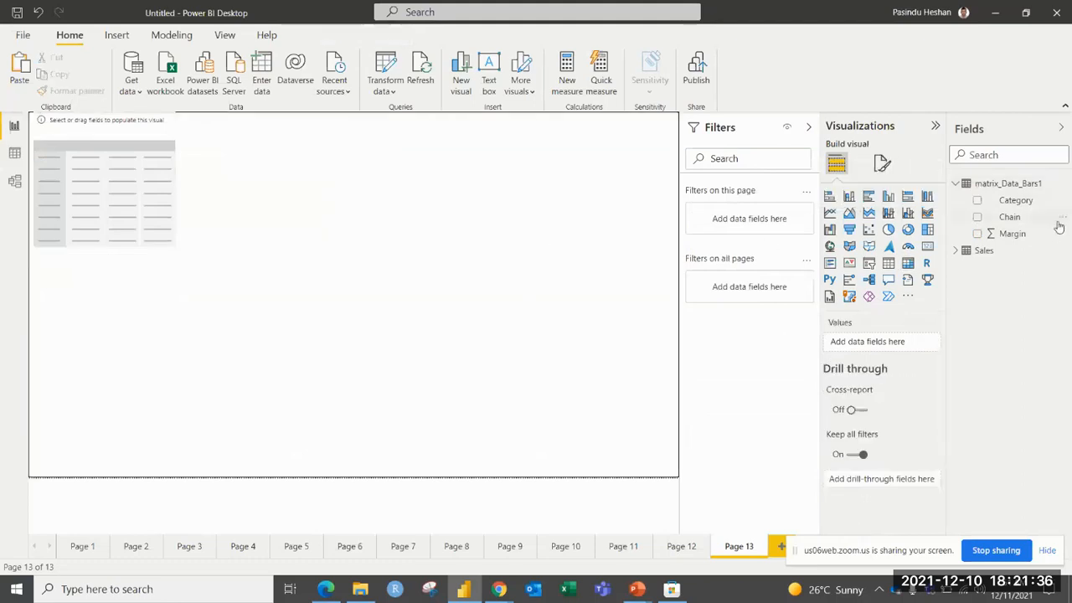
Collapse the matrix_Data_Bars1 table and delete it from the model.
click(957, 185)
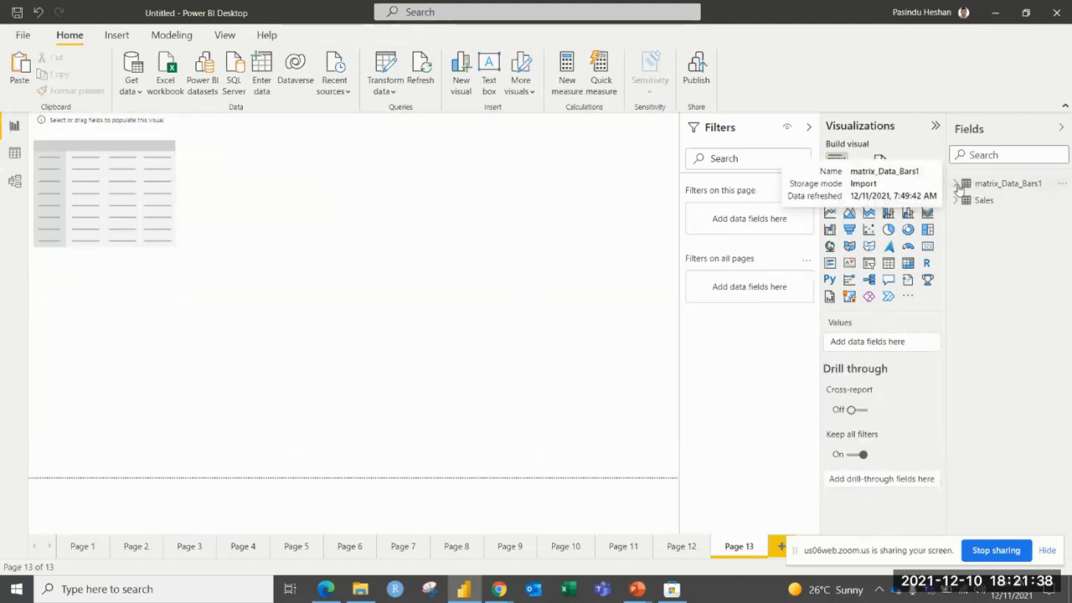
click(1062, 187)
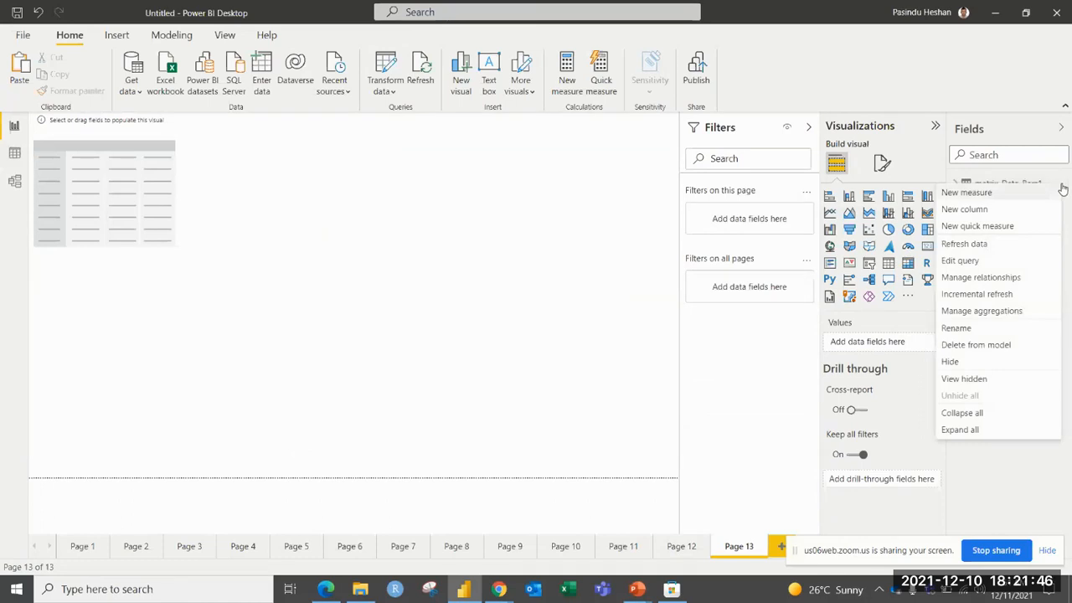
click(971, 350)
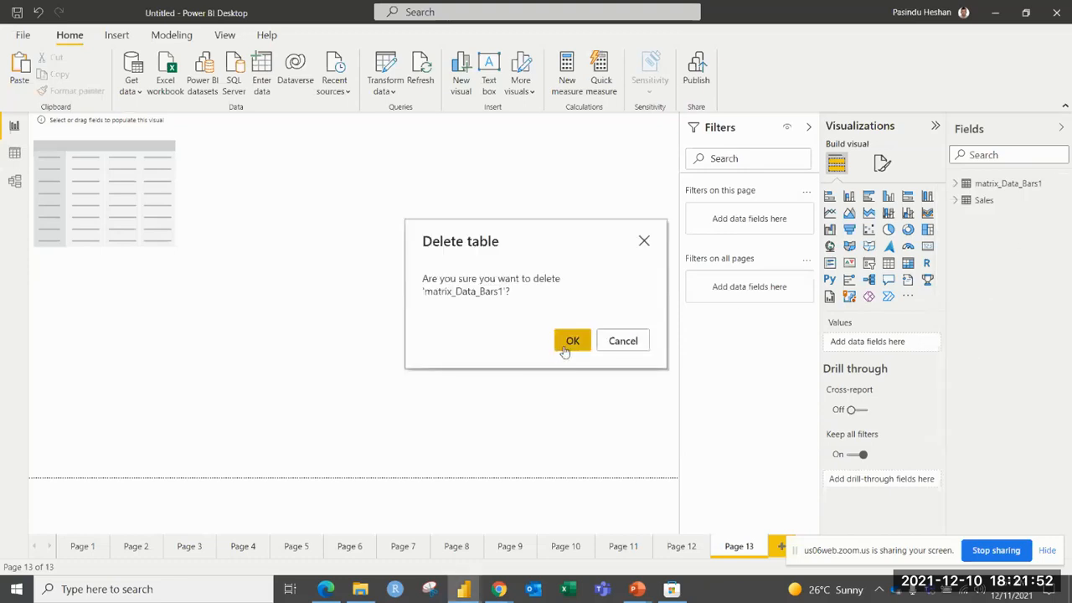
click(572, 341)
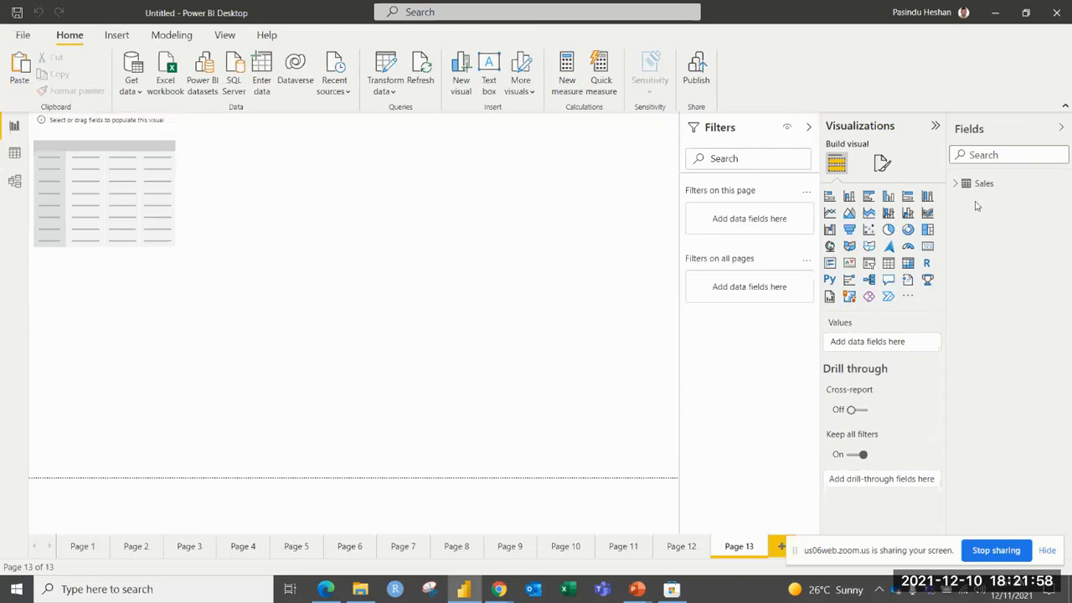
Fill the empty matrix with Chain on rows and Sale Price as values from Sales, shifting and slightly enlarging the visual.
click(165, 131)
drag(165, 132, 176, 145)
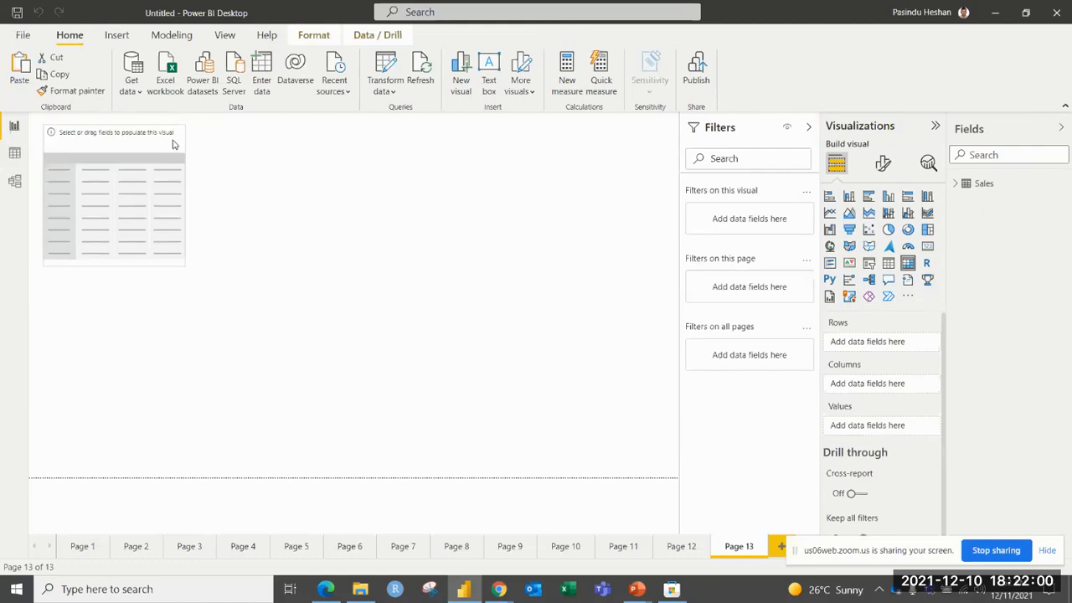
click(957, 184)
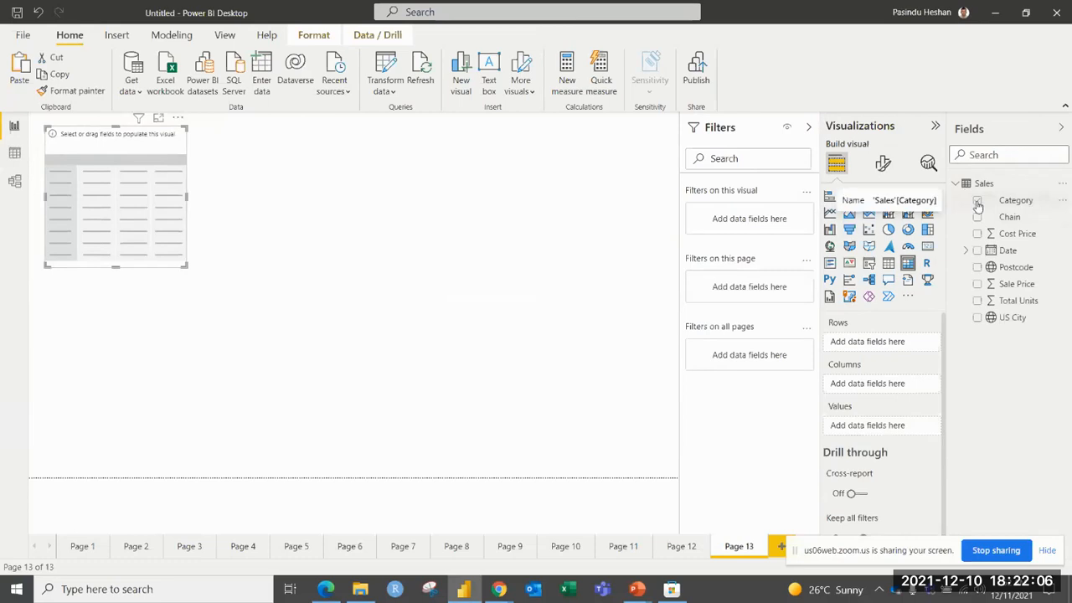
drag(1012, 218, 880, 345)
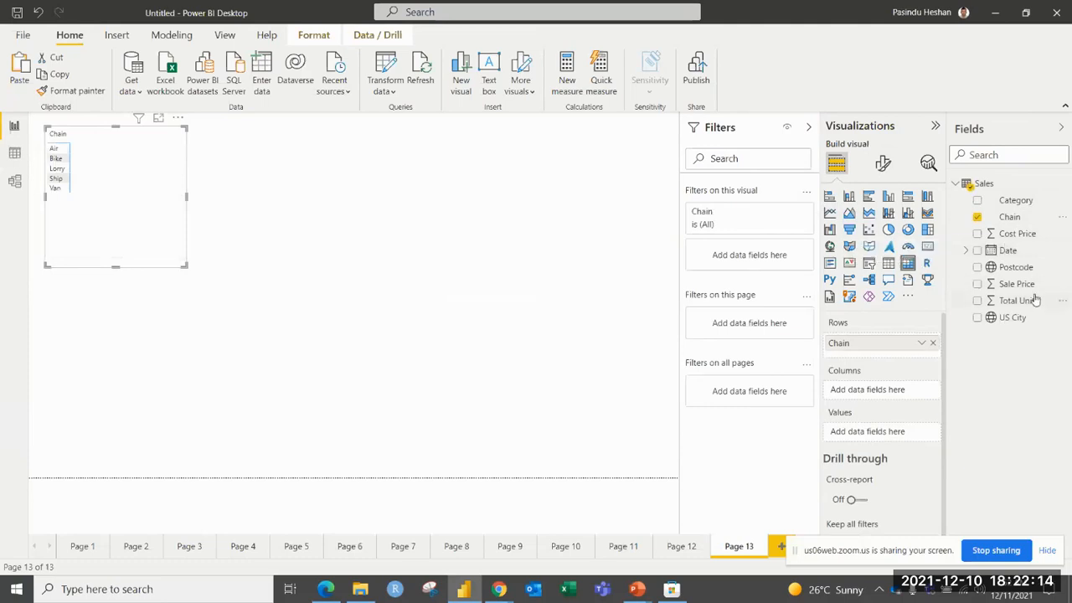
drag(1036, 290, 878, 431)
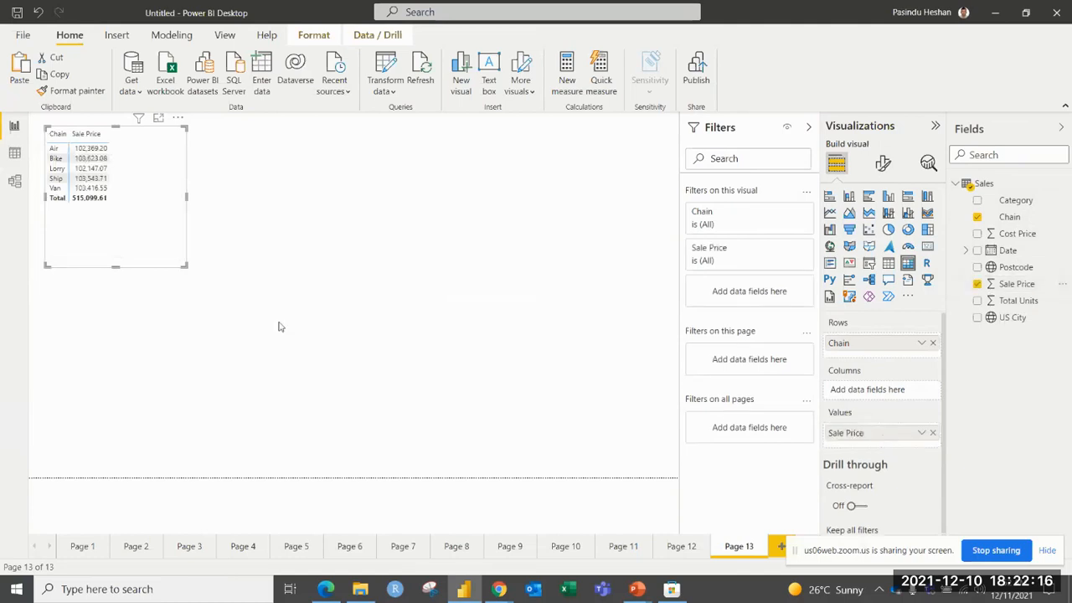
drag(179, 263, 194, 269)
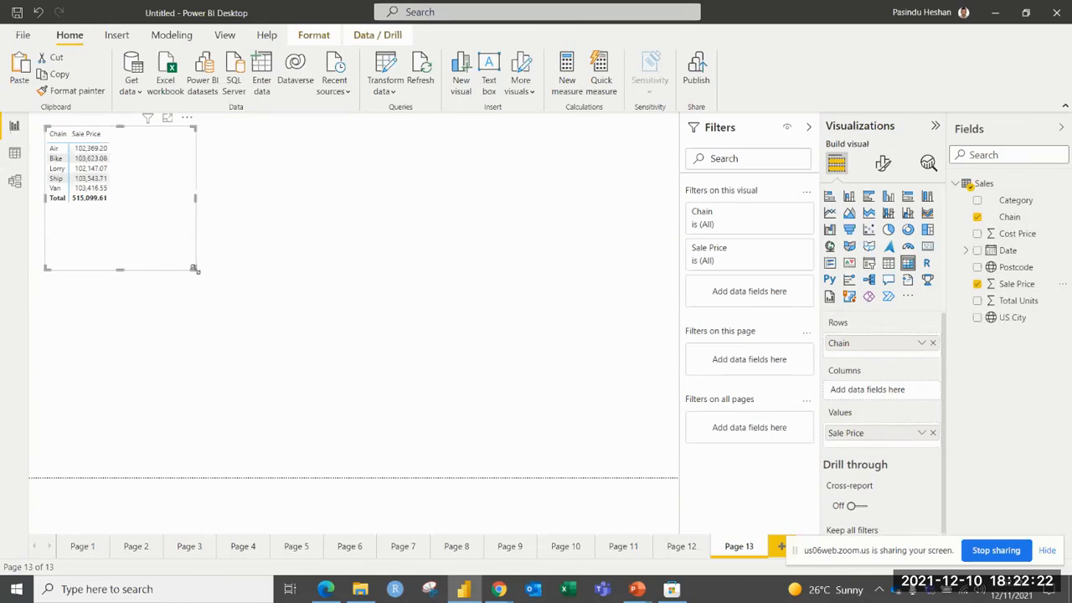
Add Category and US City below Chain in the matrix rows, and make the visual taller.
drag(993, 201, 841, 362)
drag(1013, 318, 876, 371)
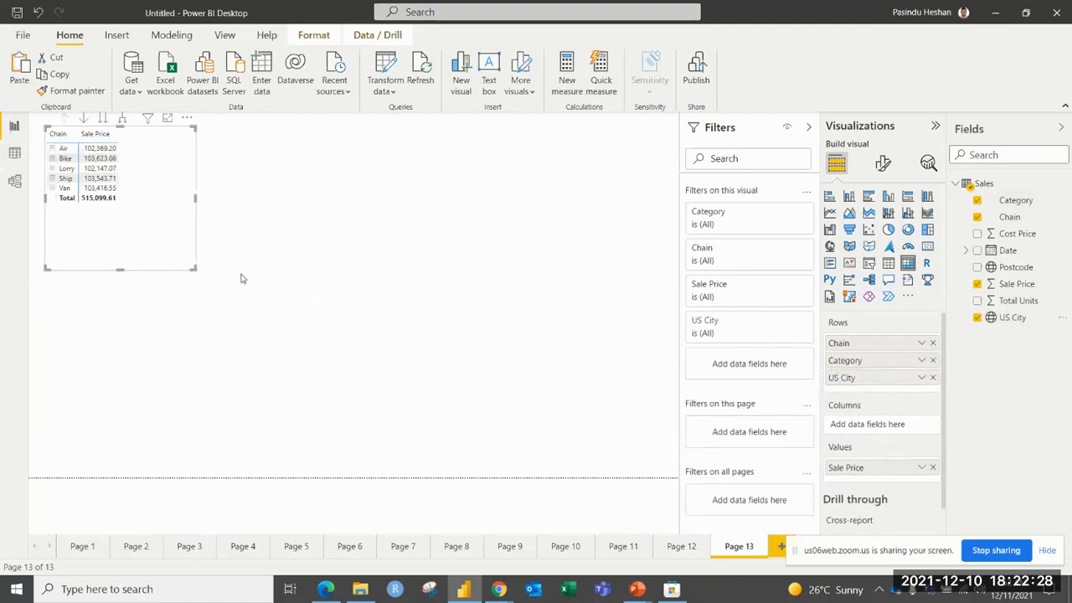
drag(194, 268, 217, 368)
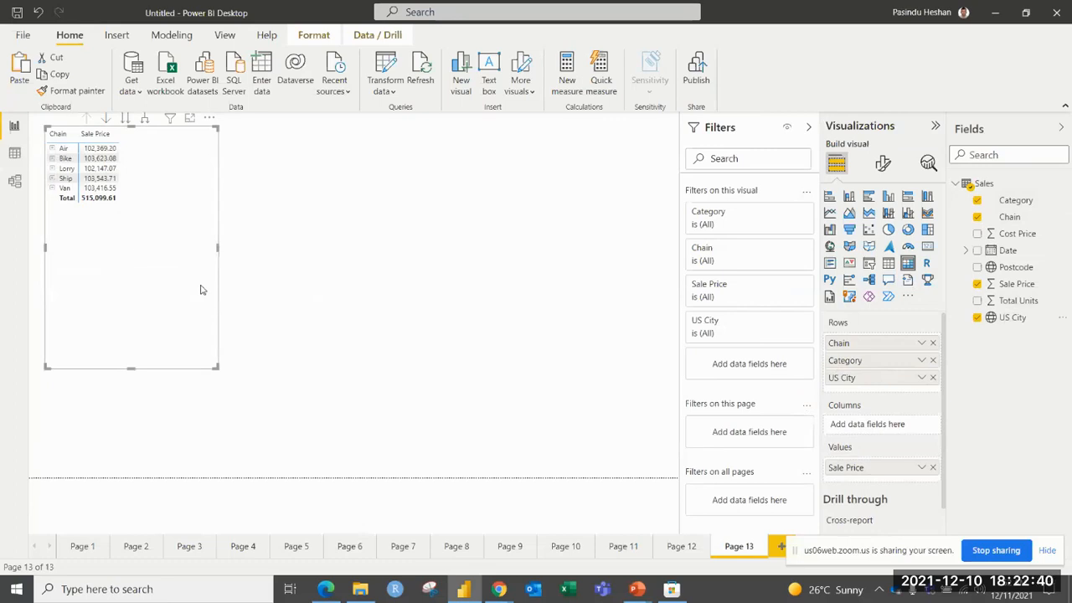
Expand the Air row and its Accessories category to view the city figures, and collapse Air again.
click(52, 149)
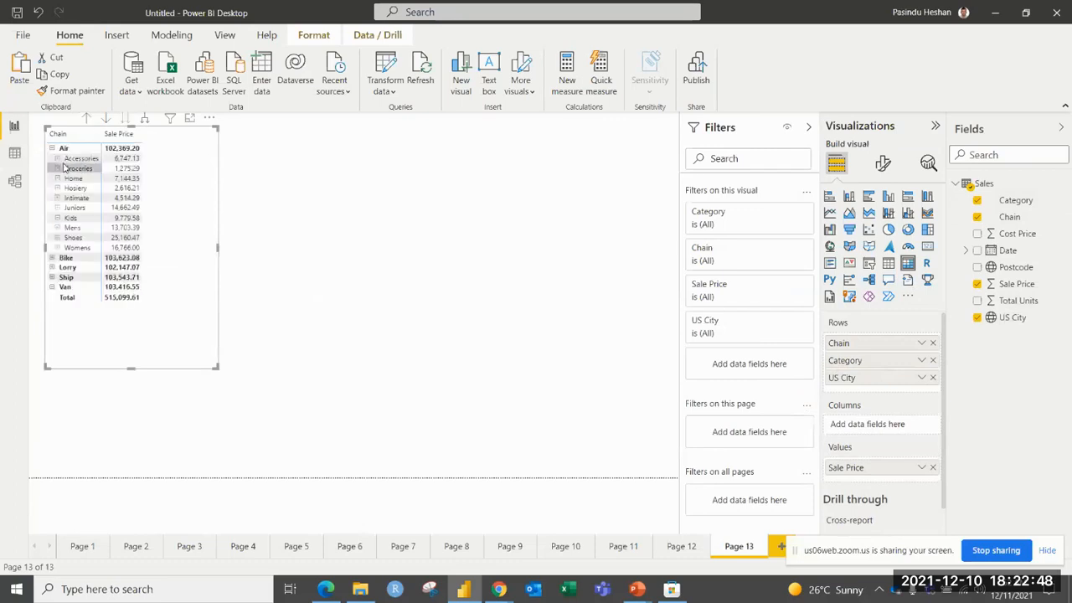
click(57, 159)
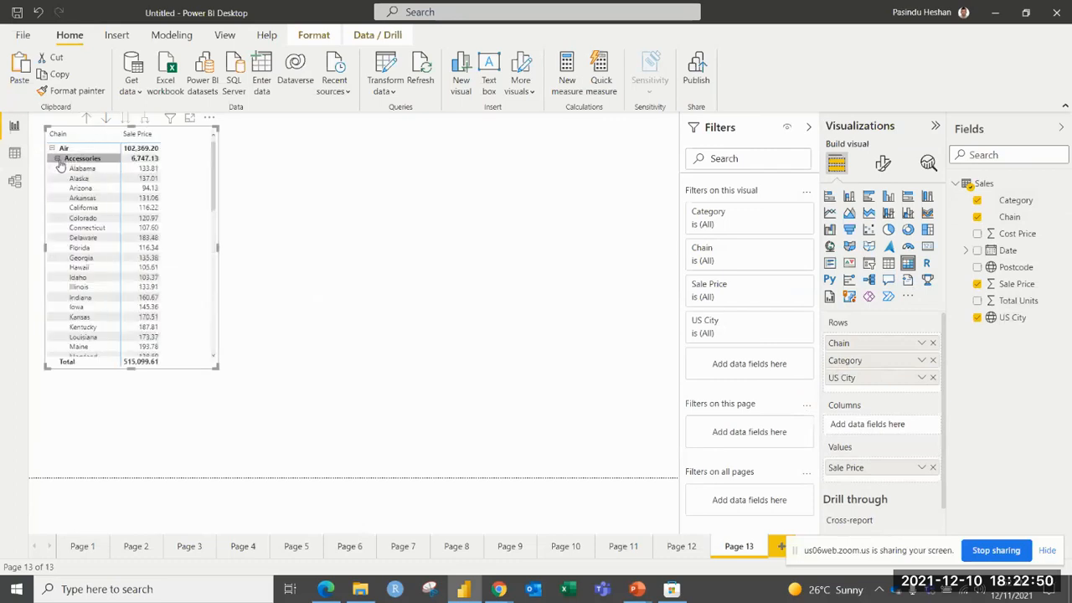
click(52, 148)
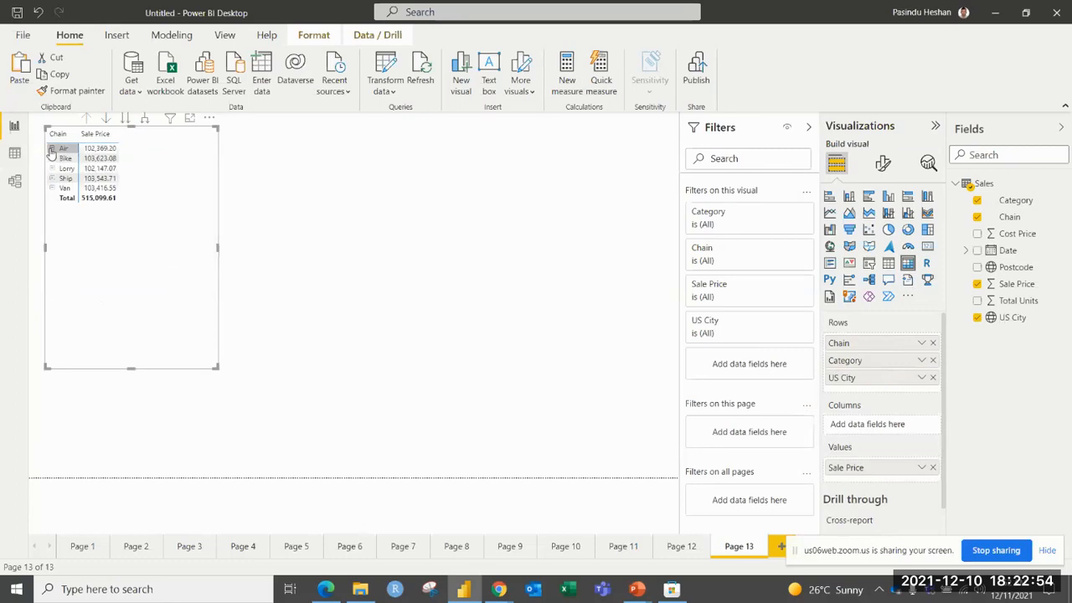
Enlarge the matrix and move it to the middle of the page, clear of the upper edge.
drag(155, 131, 193, 179)
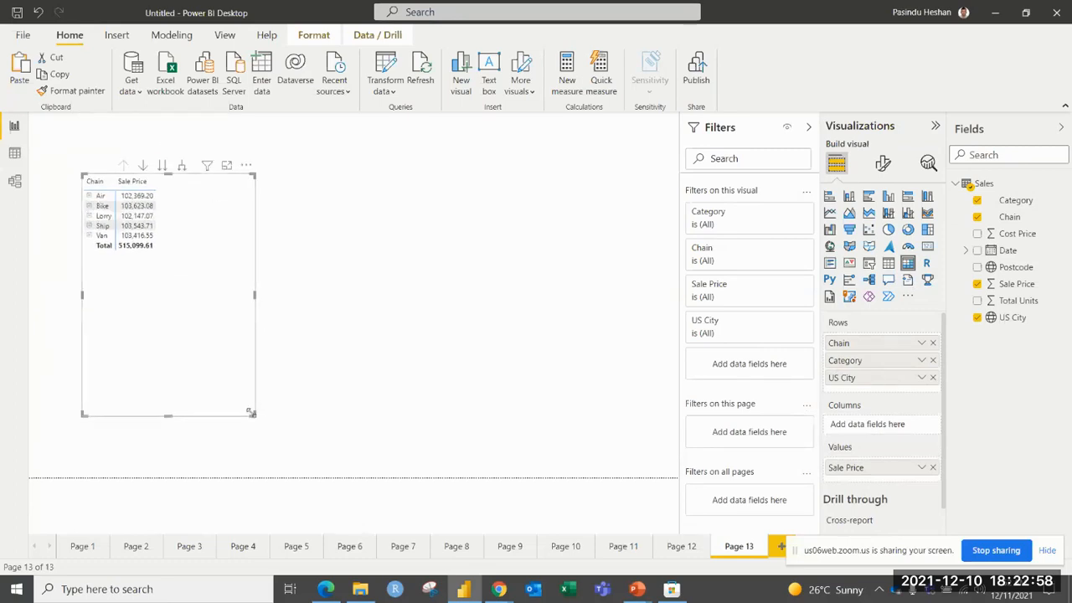
drag(250, 412, 431, 477)
drag(253, 242, 365, 217)
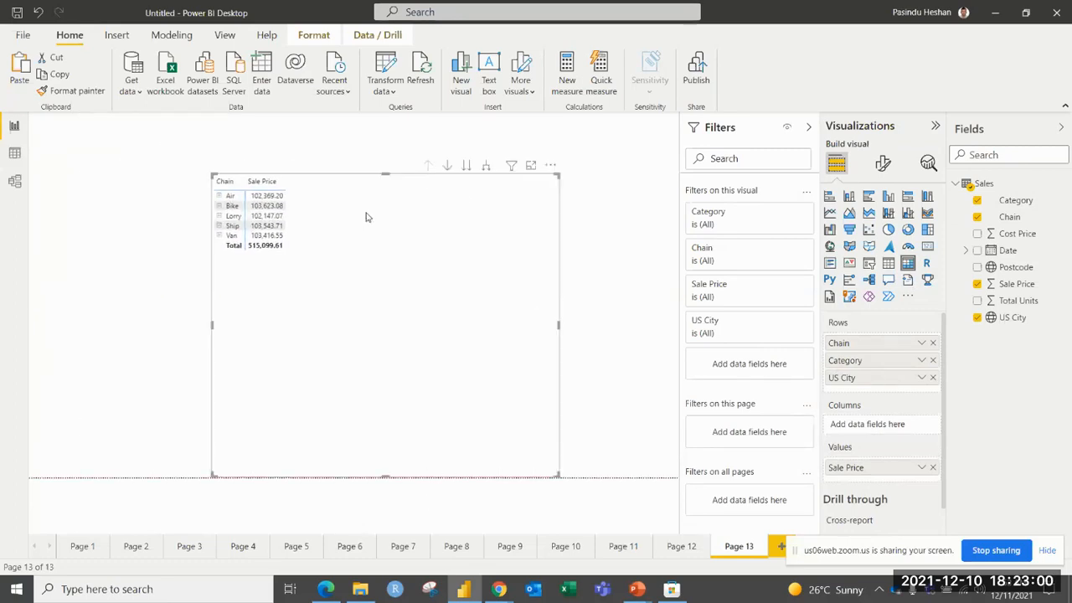
Expand all matrix rows level by level down to US City, and drill back up to the Chain level.
click(487, 167)
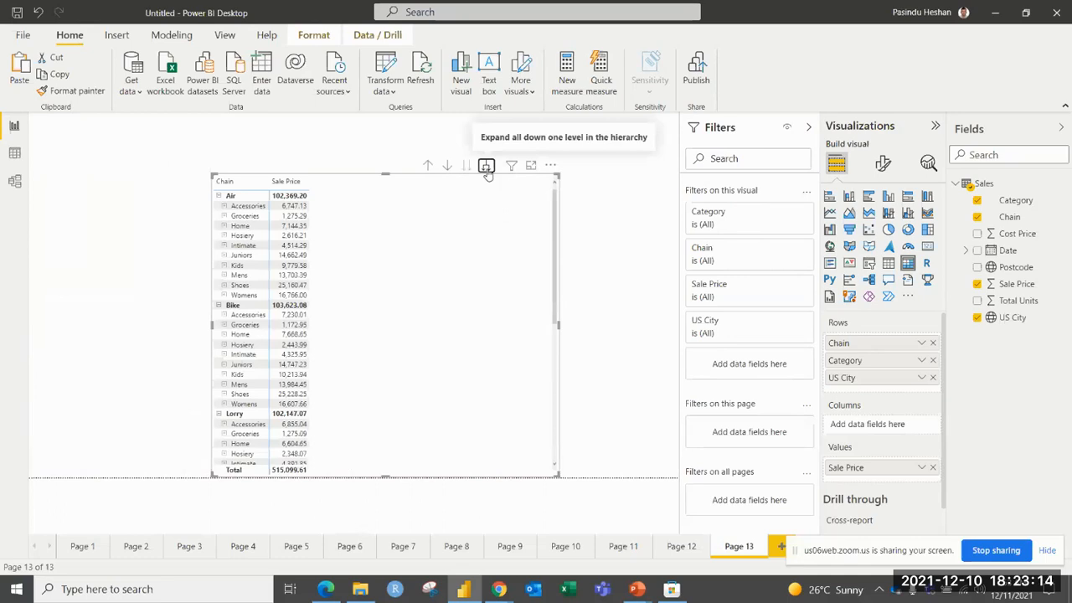
click(427, 166)
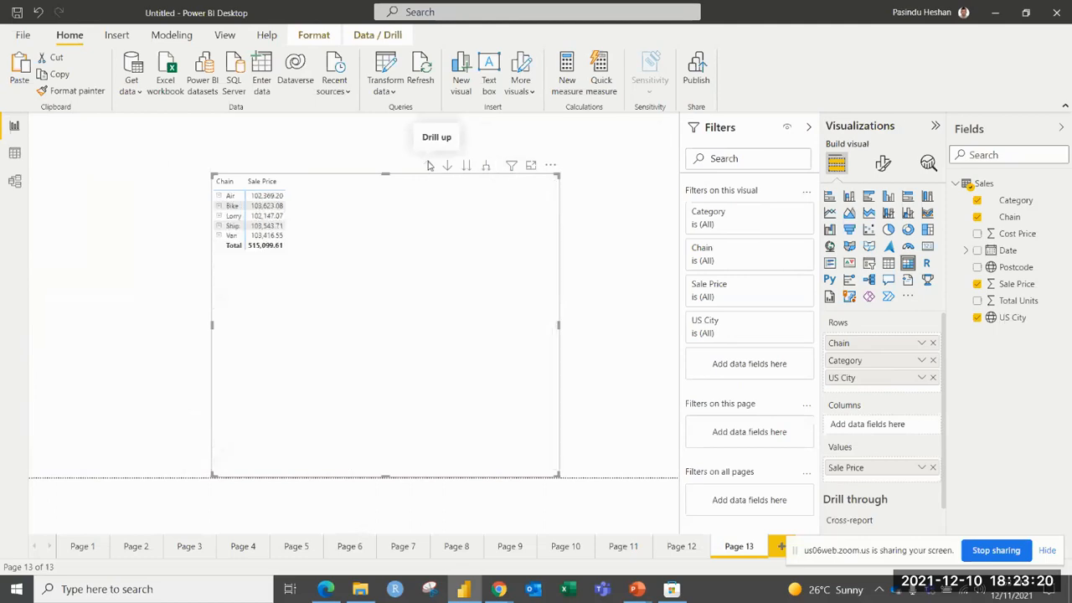
click(486, 167)
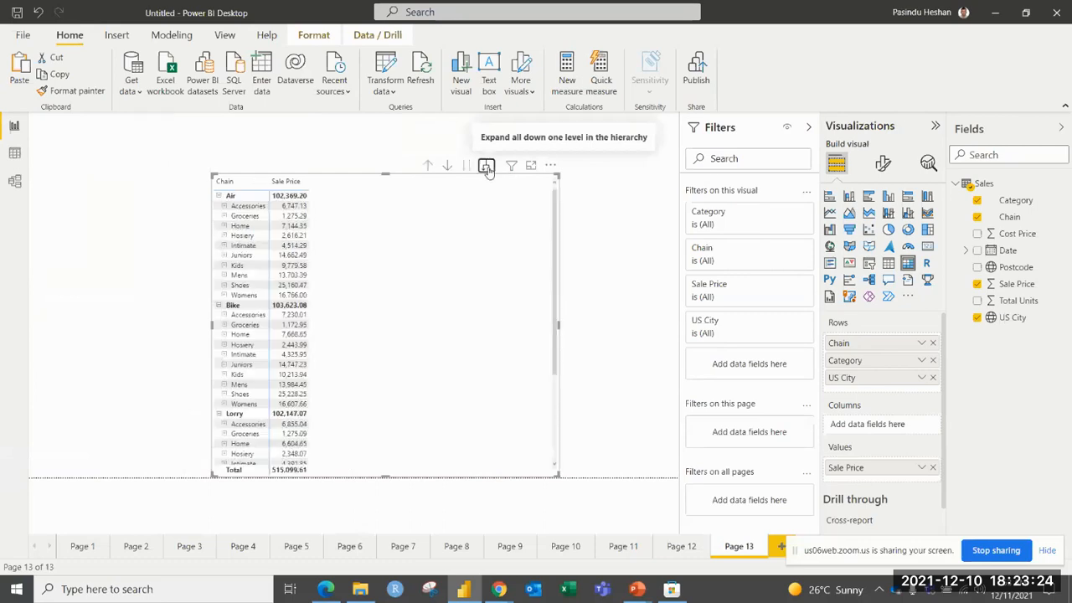
click(487, 168)
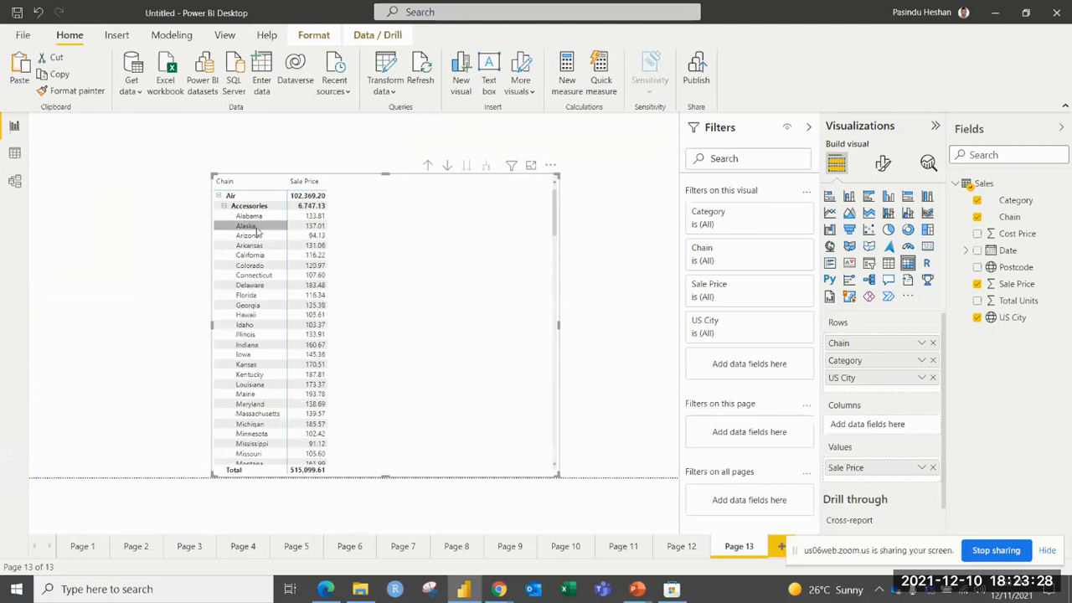
click(427, 166)
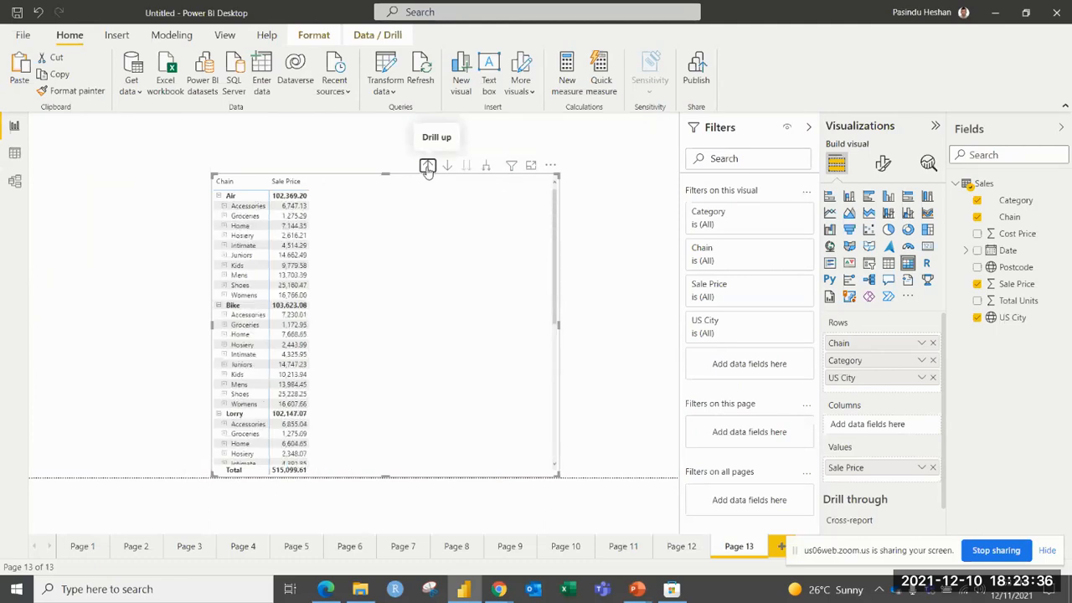
click(427, 167)
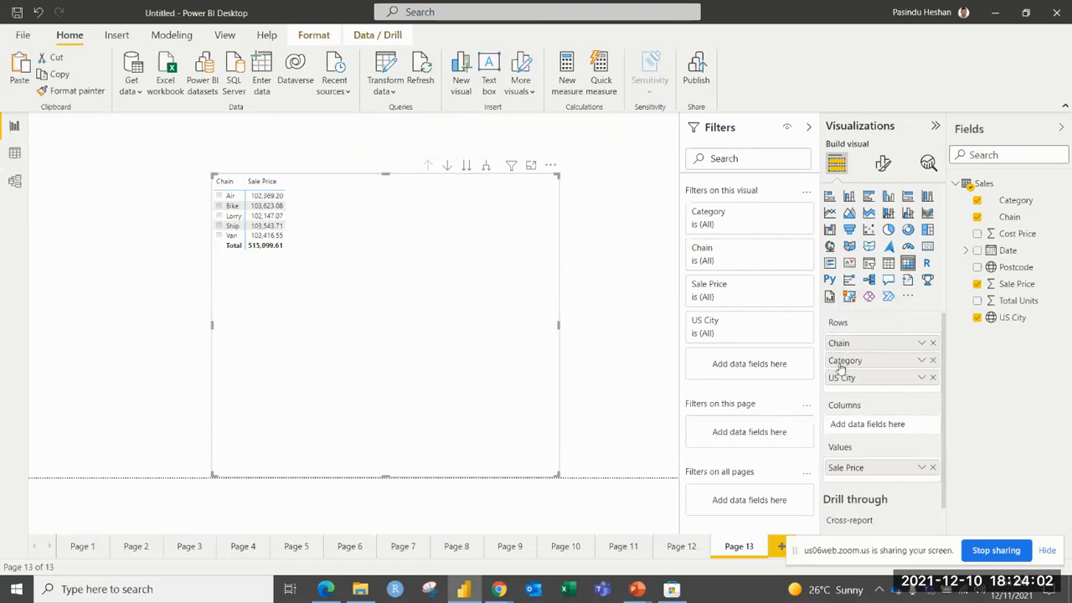
Go to the next hierarchy level to view Sale Price by Category alone, return to Chain, and advance through Category to US City.
click(468, 166)
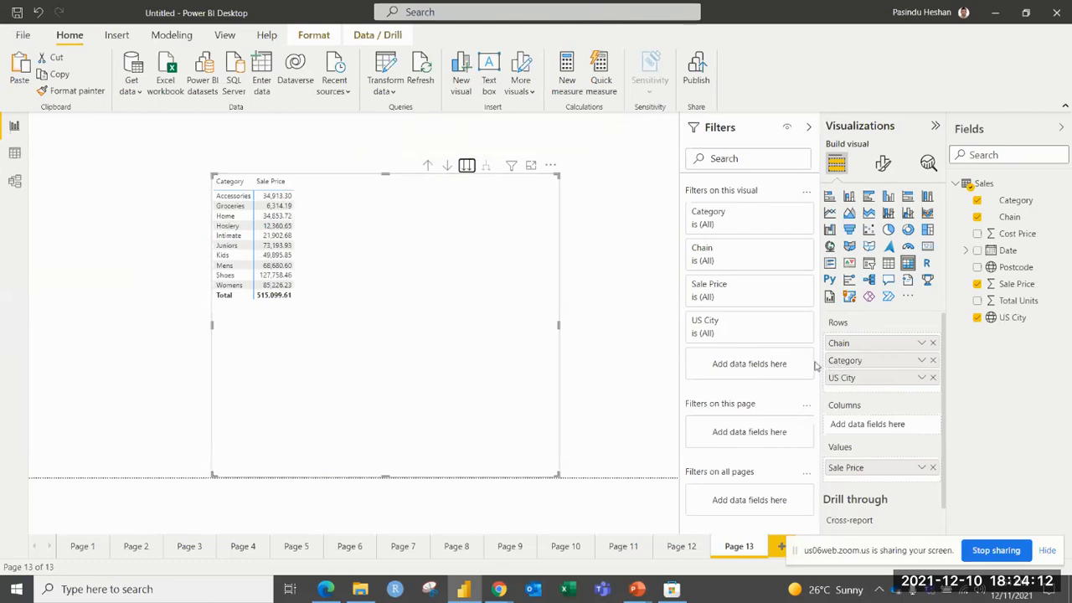
click(432, 166)
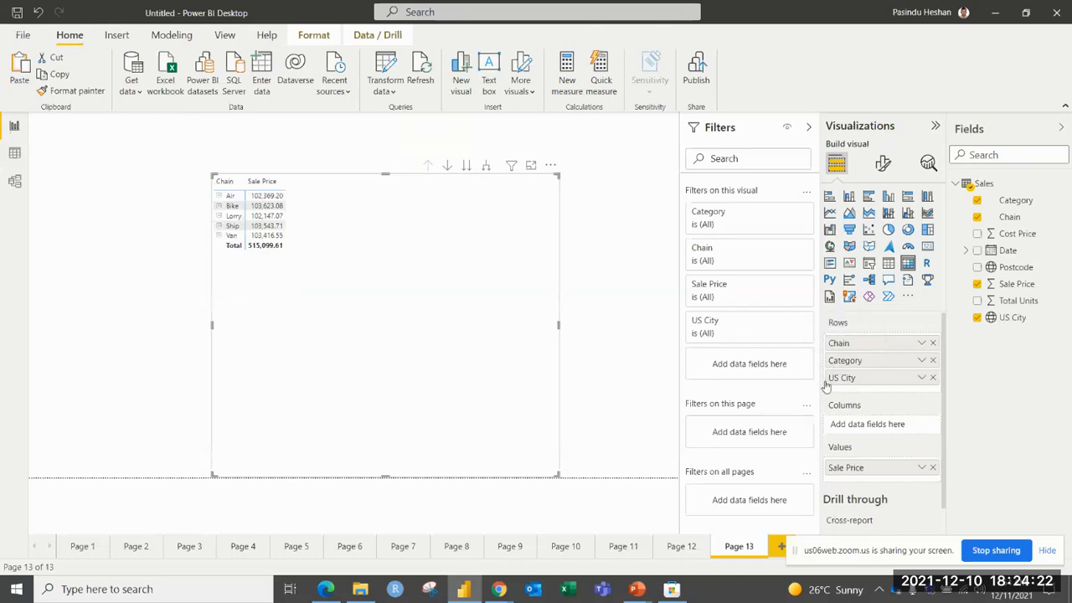
click(467, 165)
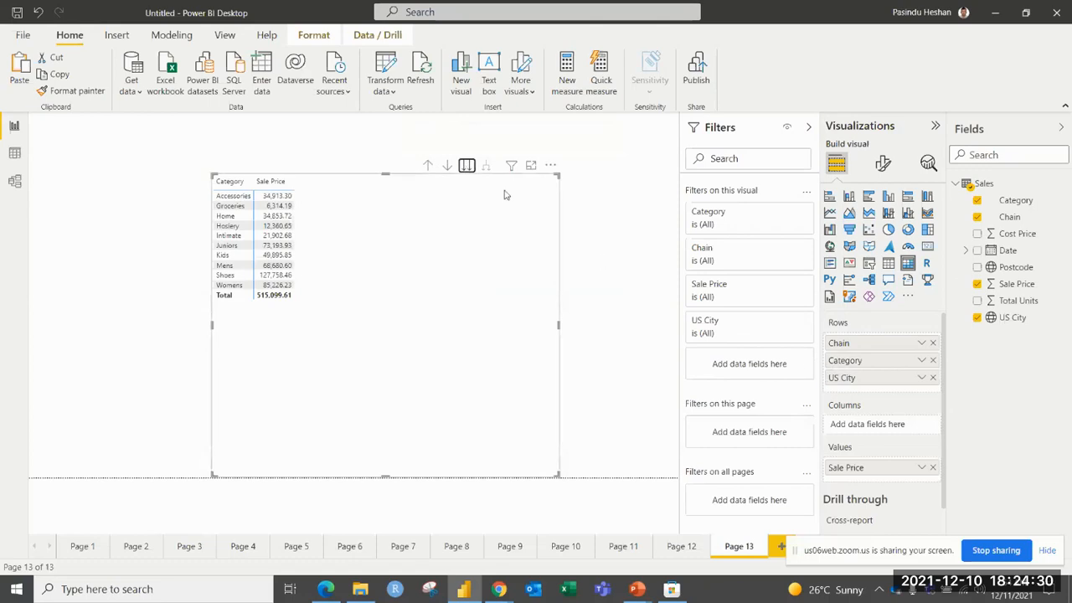
click(468, 167)
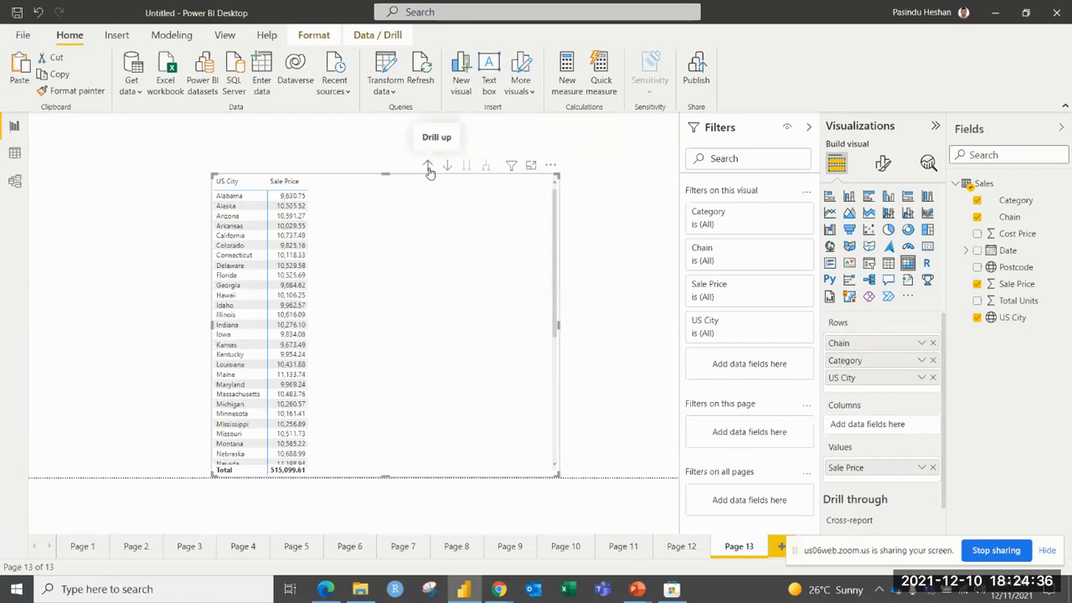
Drill the matrix rows back up to the Chain level, and enlarge the matrix towards the page's upper-left area.
click(427, 166)
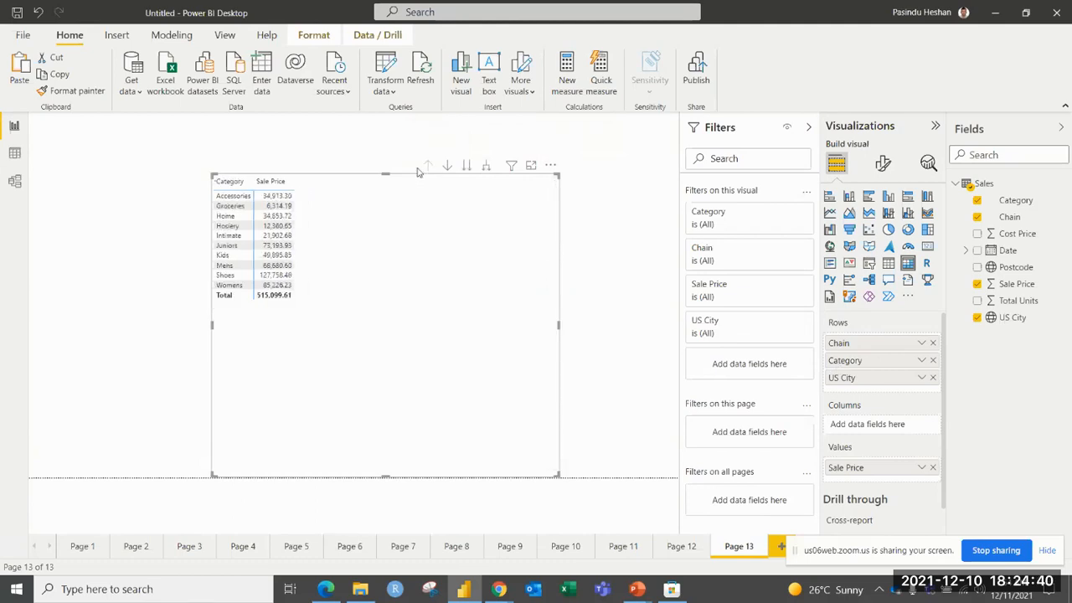
click(426, 166)
drag(211, 174, 104, 153)
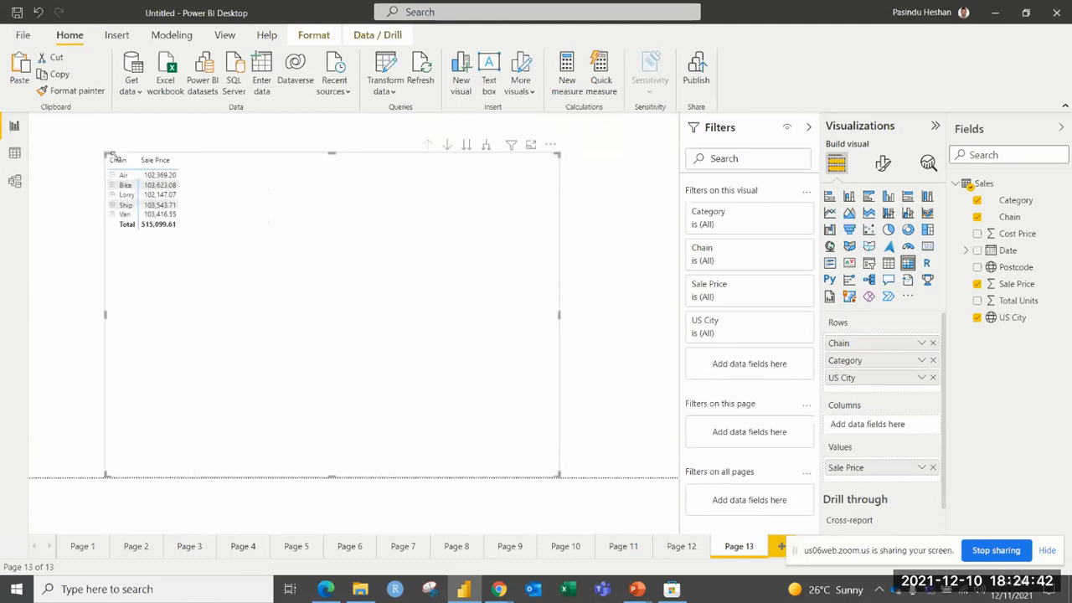
drag(291, 316, 288, 310)
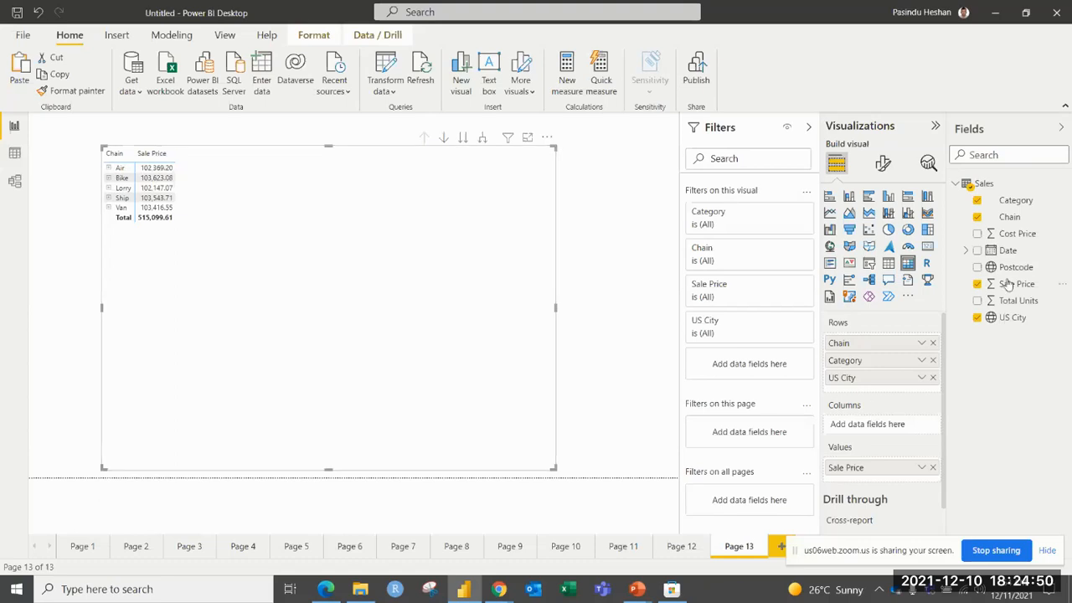
Add the Date hierarchy to the matrix columns and set drilling to act on Columns.
drag(1013, 256, 884, 425)
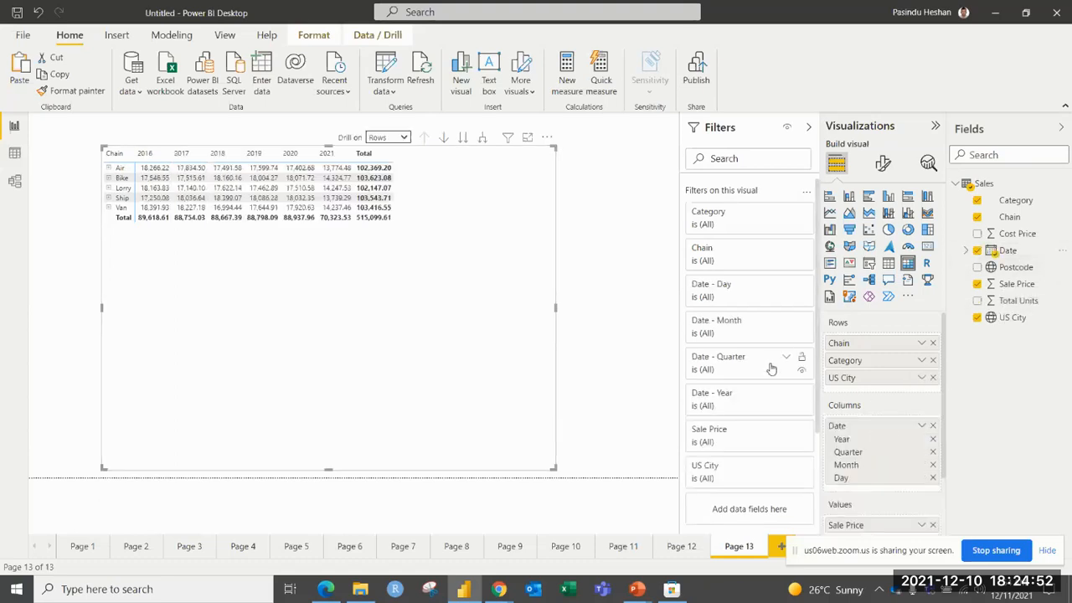
click(404, 138)
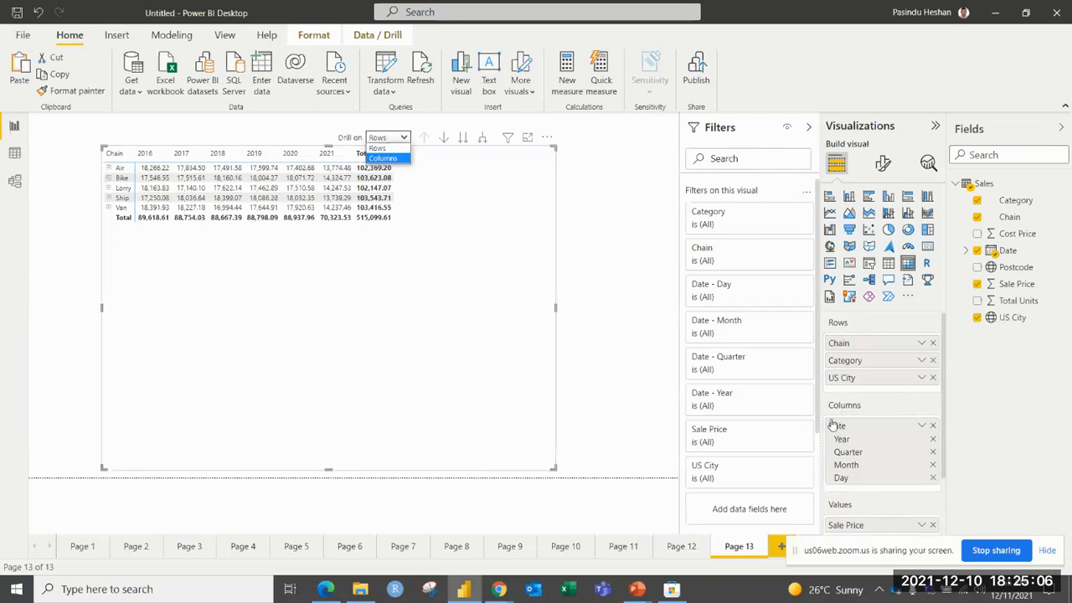
click(384, 159)
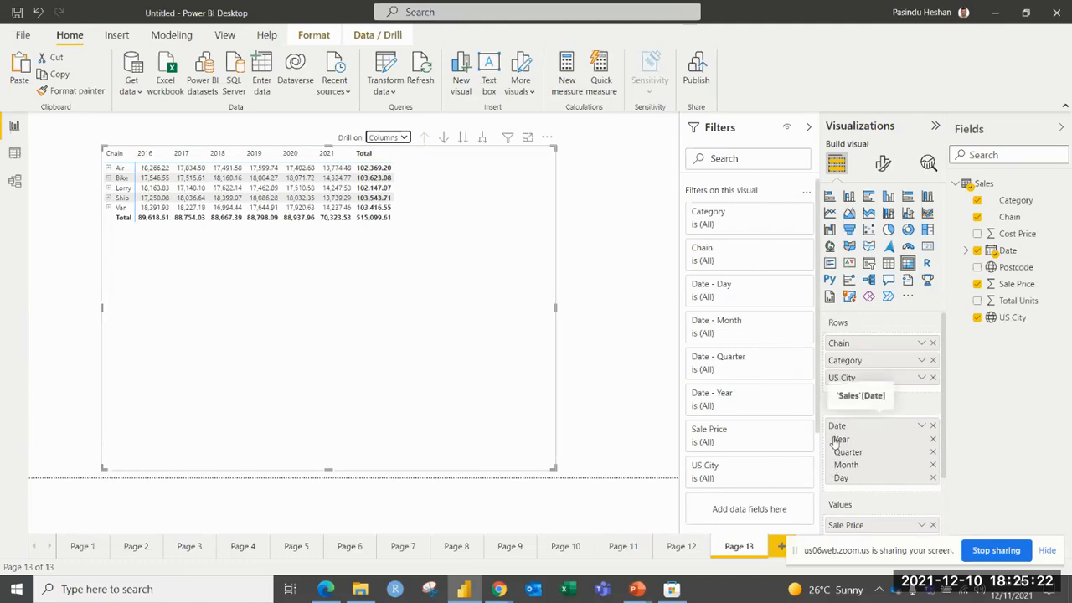
Advance the date columns through Quarter and Month to Day, and drill back up to Quarter.
click(463, 139)
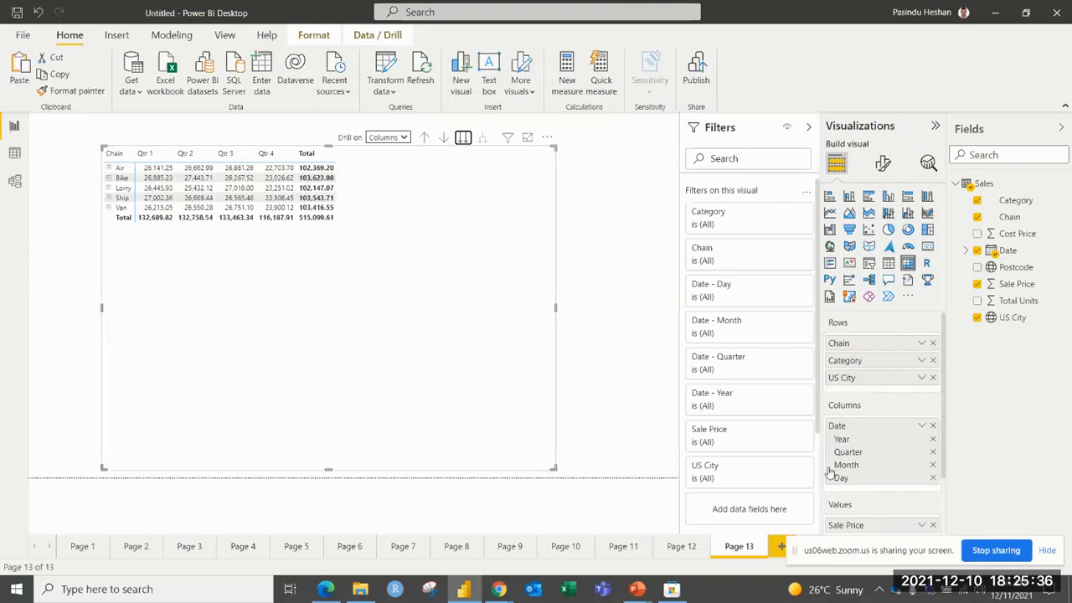
click(463, 138)
click(465, 139)
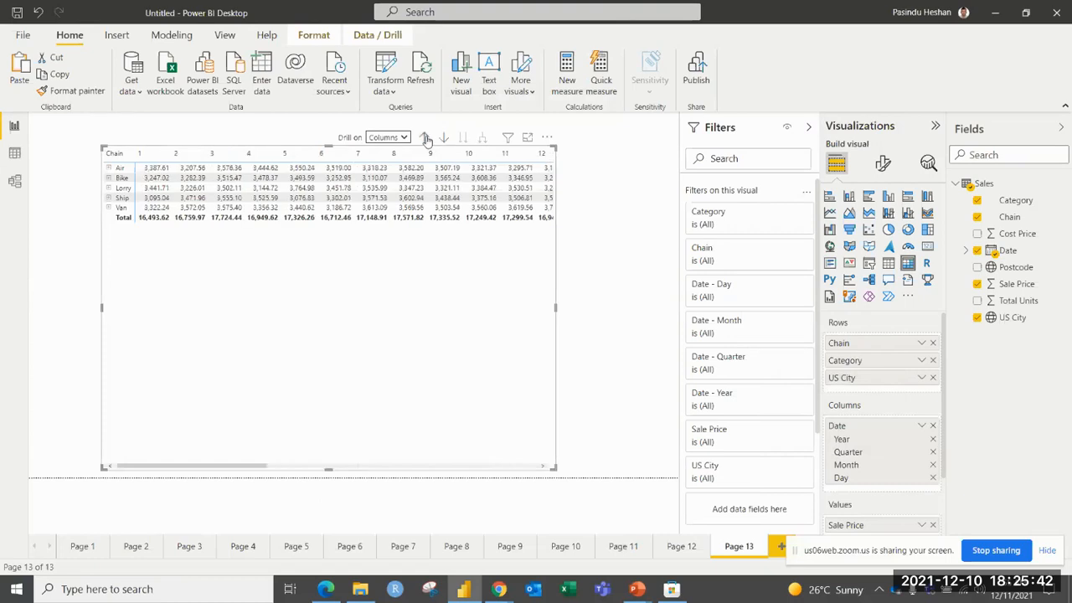
click(424, 137)
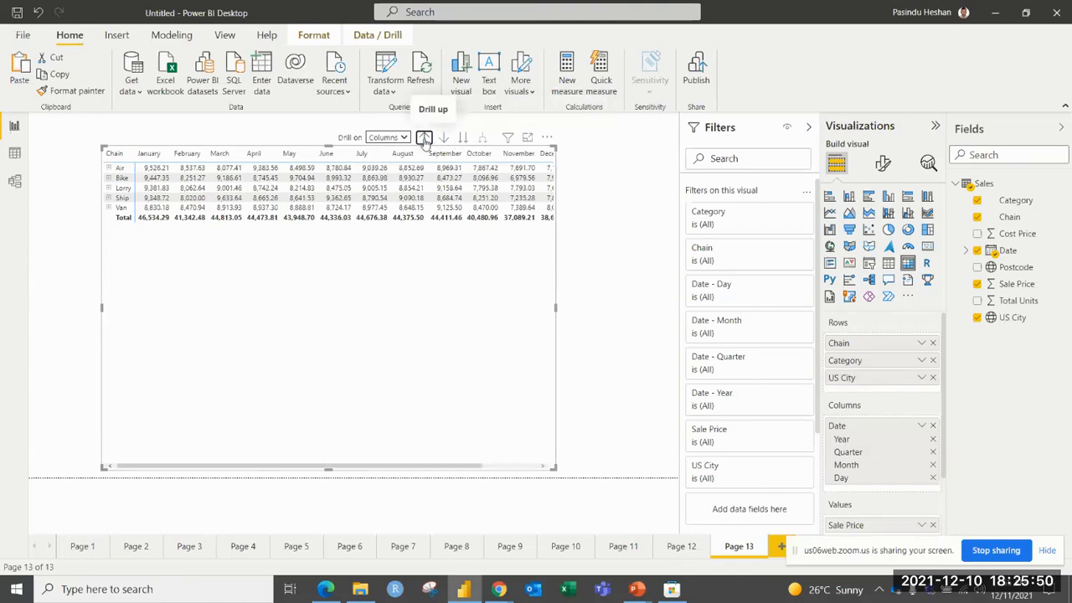
click(424, 138)
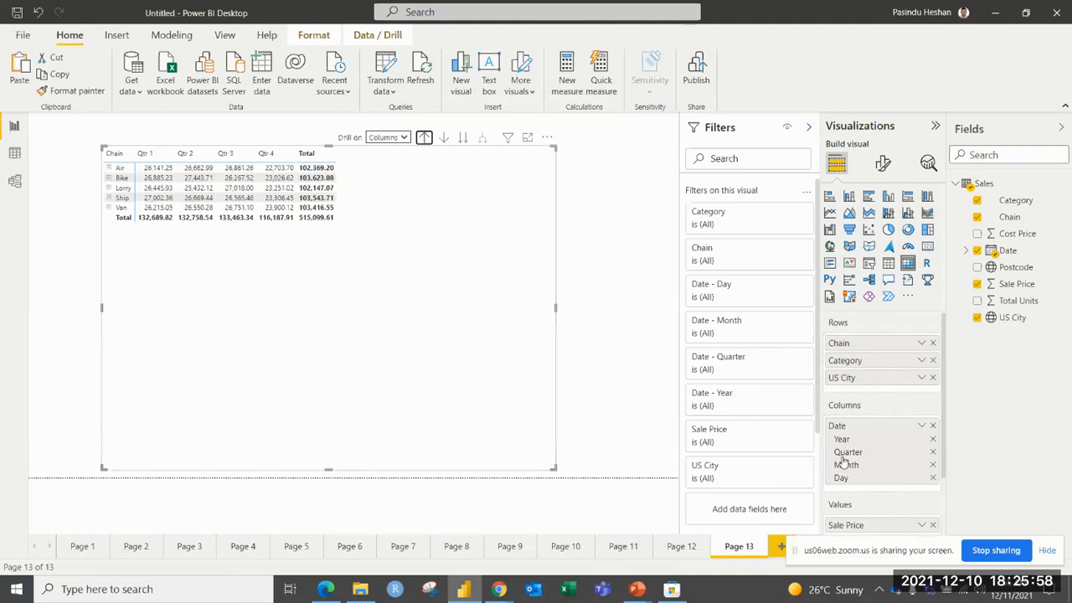
Set drilling to act on Rows and go to the next row level, Category.
click(403, 139)
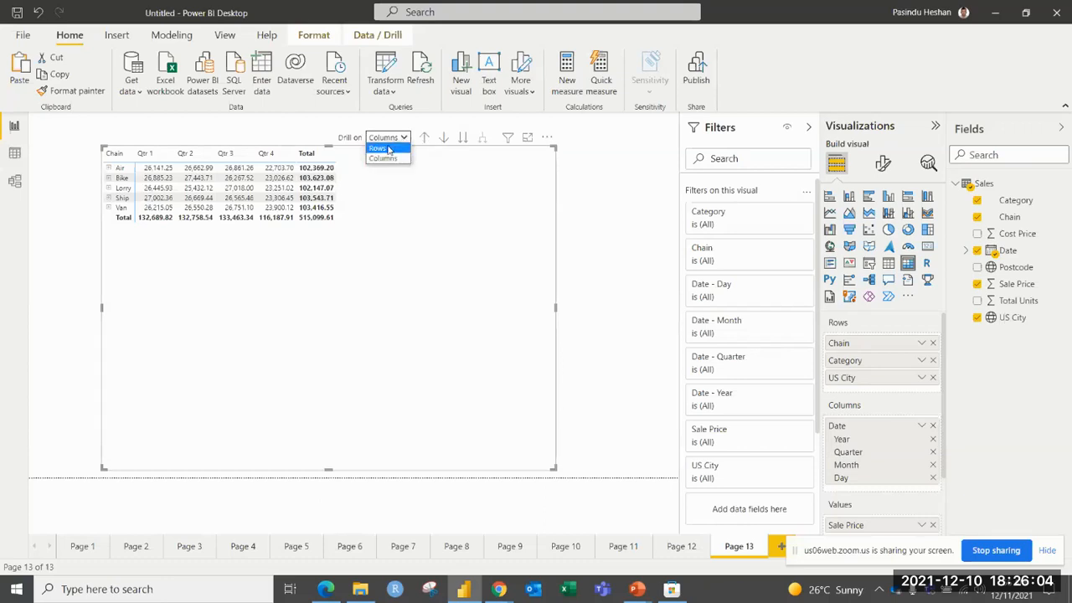
click(388, 148)
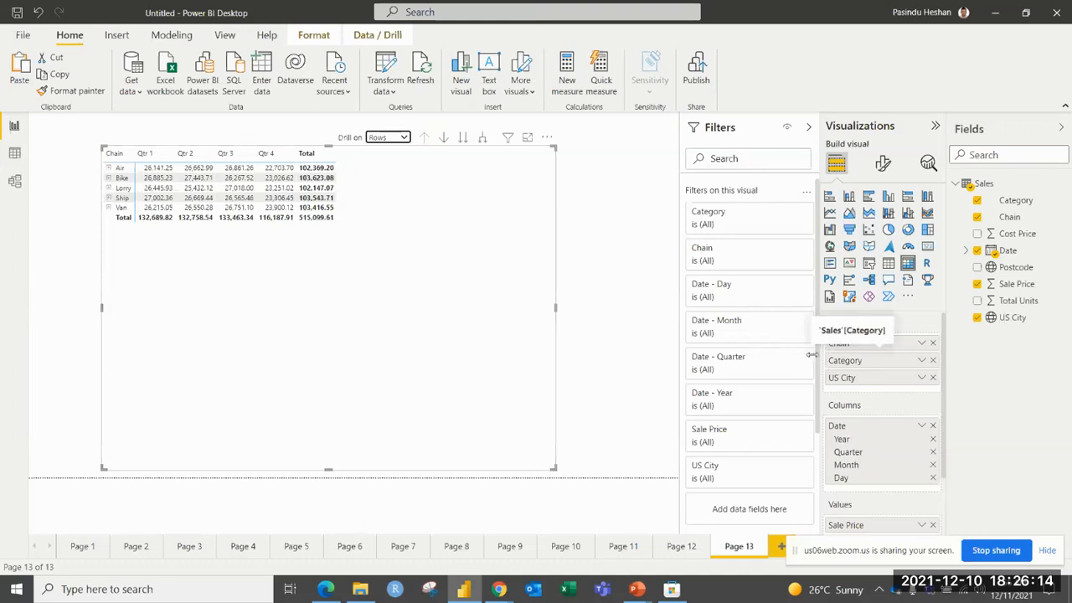
click(462, 138)
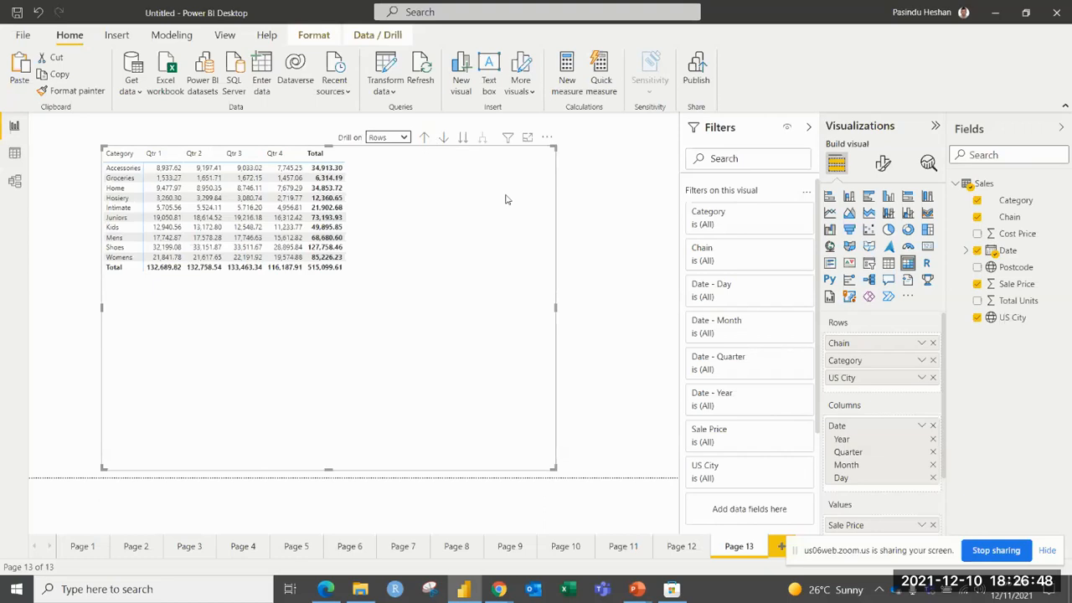
Add a new report page with an empty matrix, enlarge it and move it slightly away from the page corner.
click(781, 546)
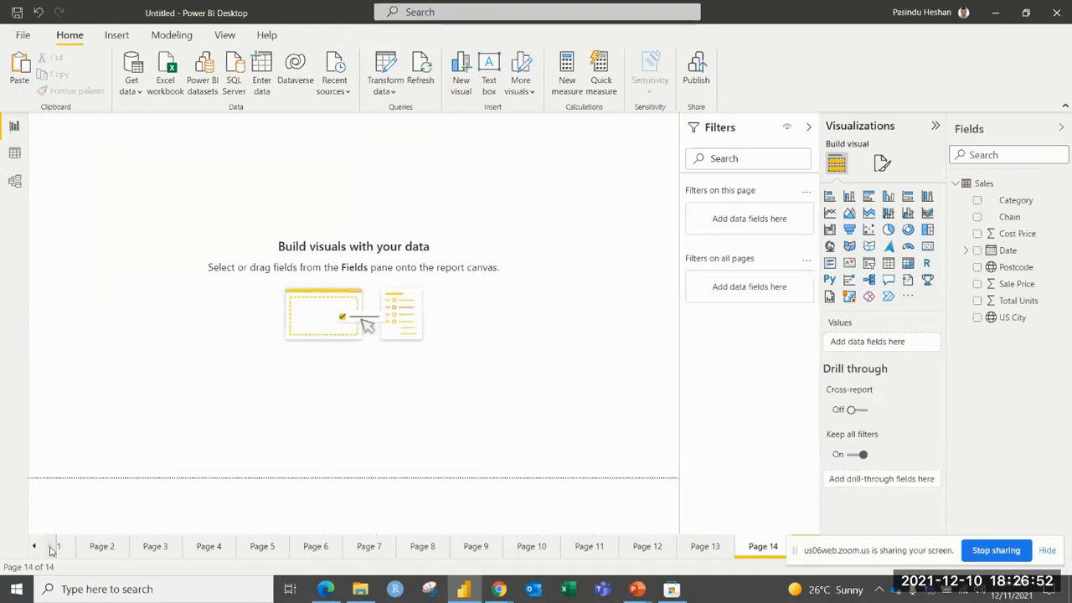
drag(928, 556, 224, 551)
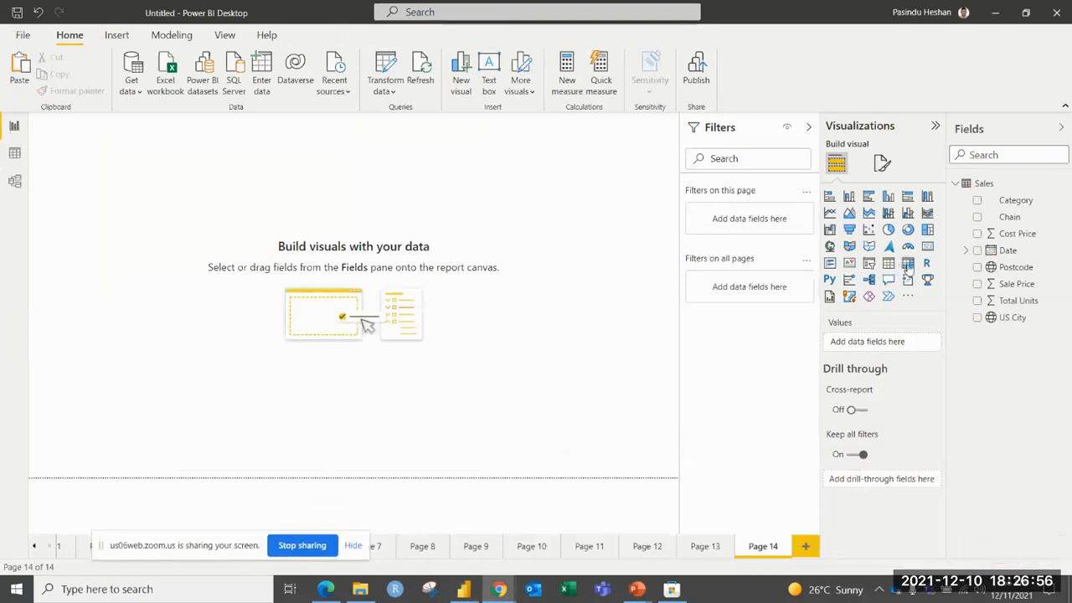
click(907, 263)
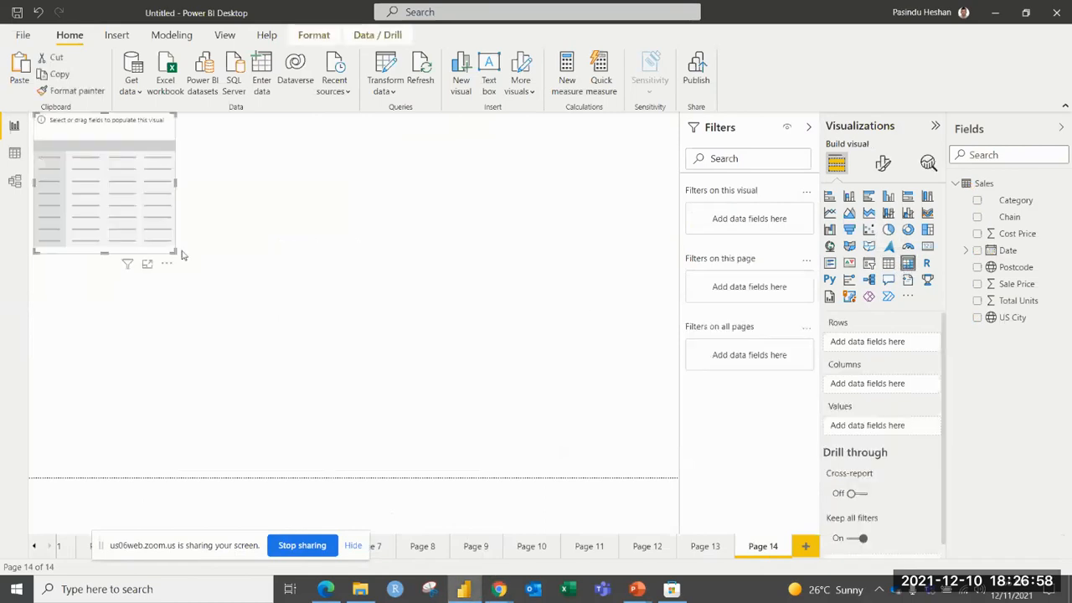
drag(174, 250, 390, 392)
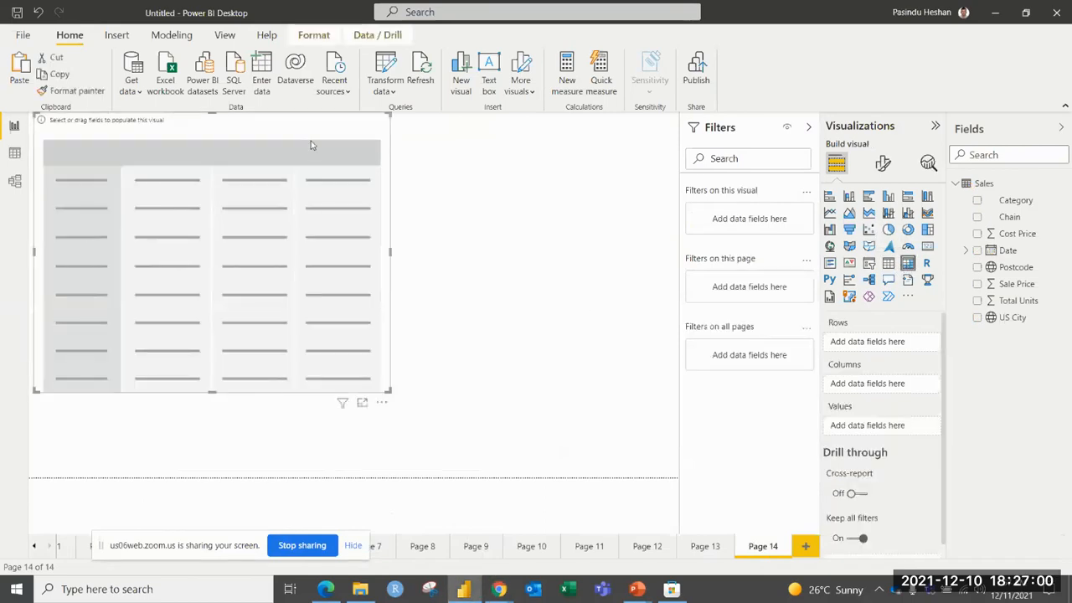
drag(311, 148, 331, 165)
Fill the matrix with Category rows, Chain columns and Total Units values, and reduce its height.
click(977, 202)
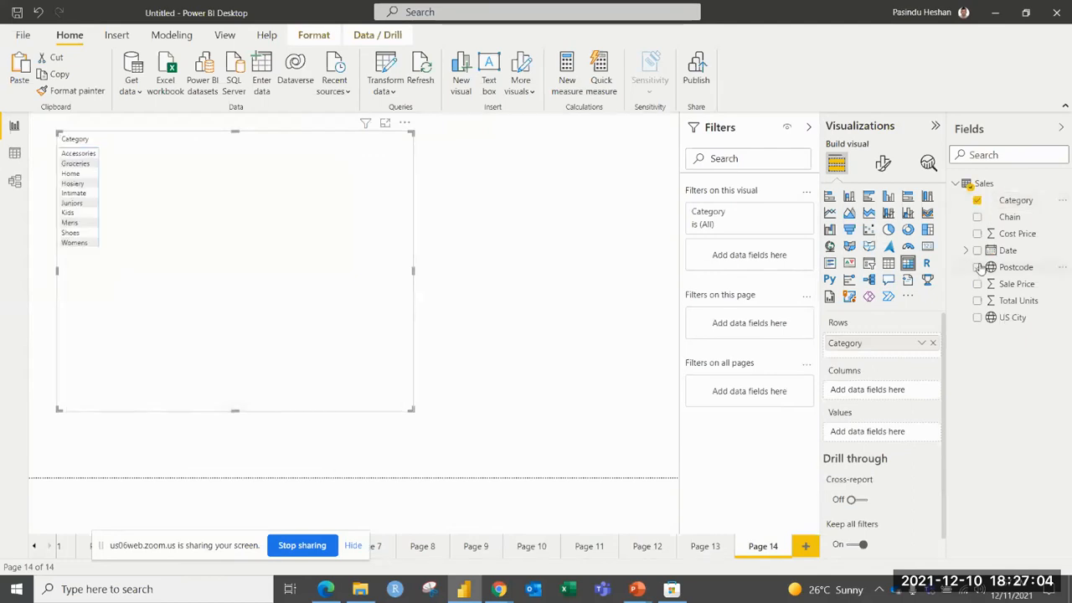
click(978, 218)
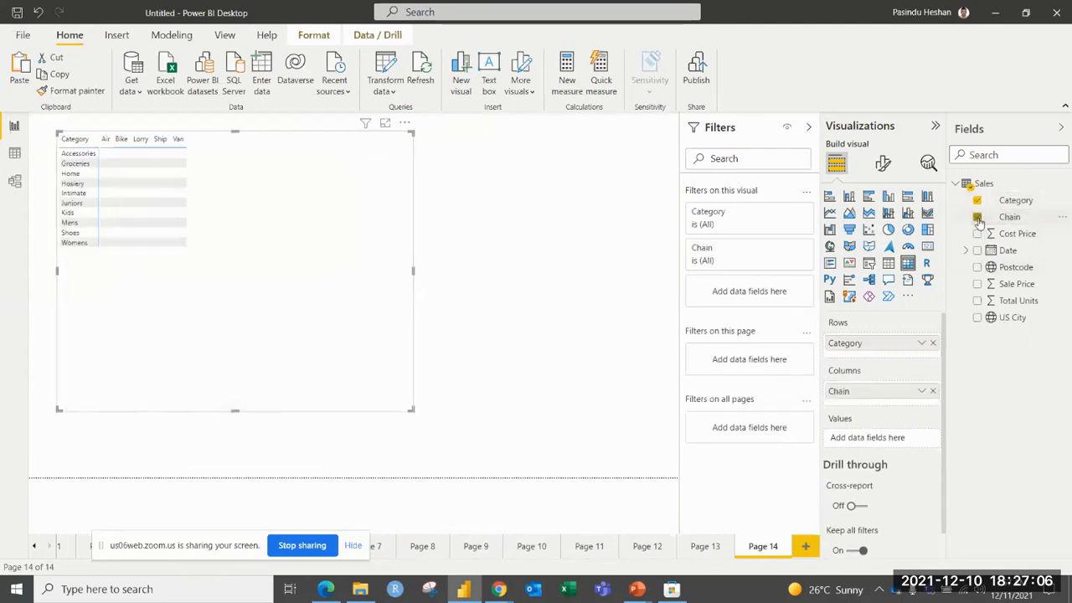
click(978, 301)
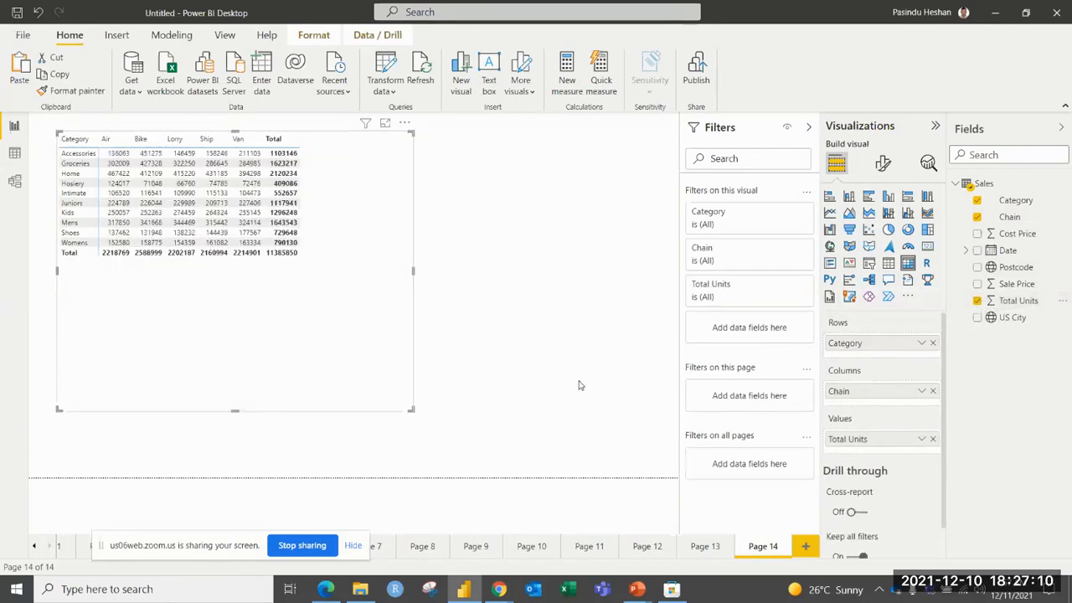
drag(411, 409, 421, 354)
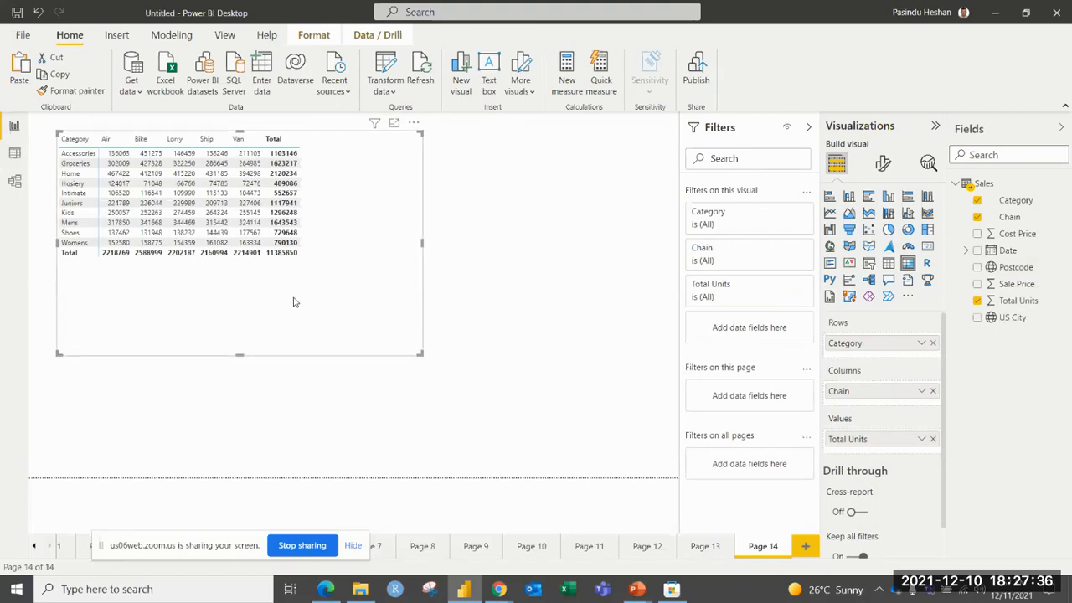
Open the matrix's column subtotal formatting, switch the column subtotals off and turn them back on.
click(882, 163)
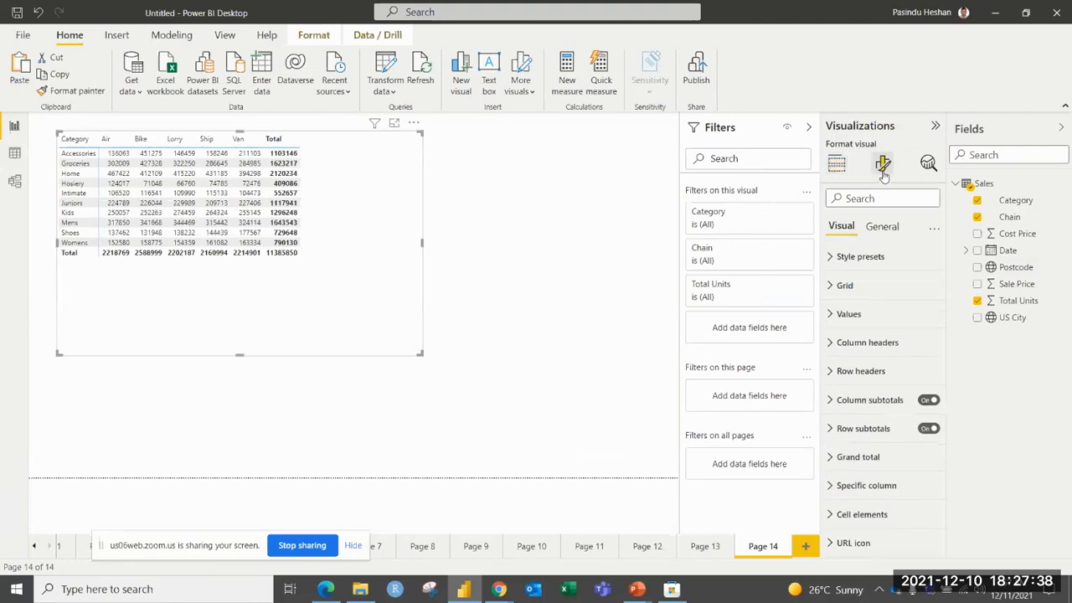
scroll(876, 301, down, 1)
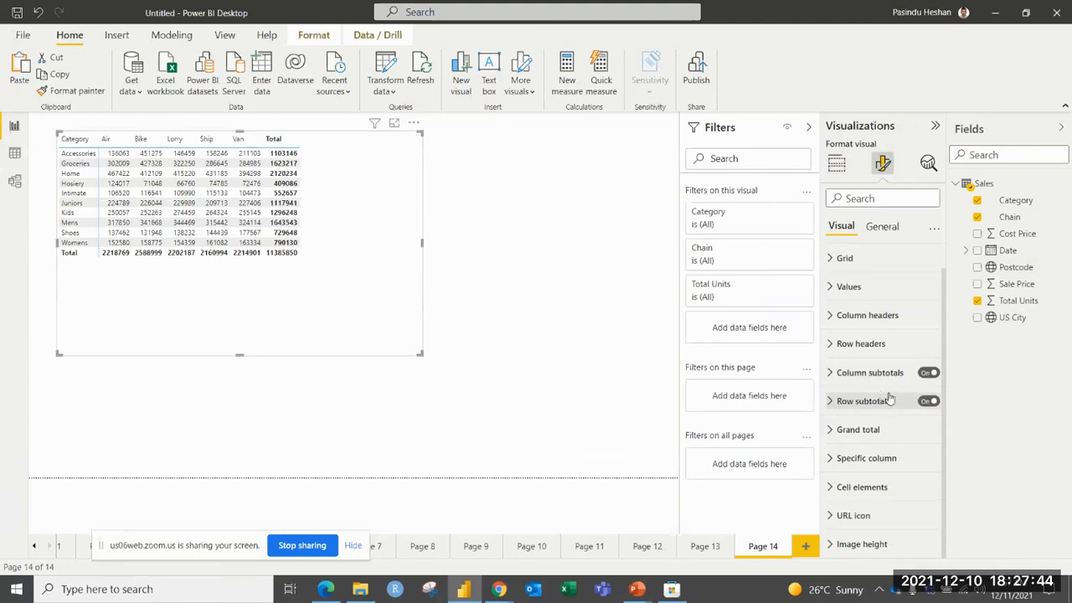
click(927, 374)
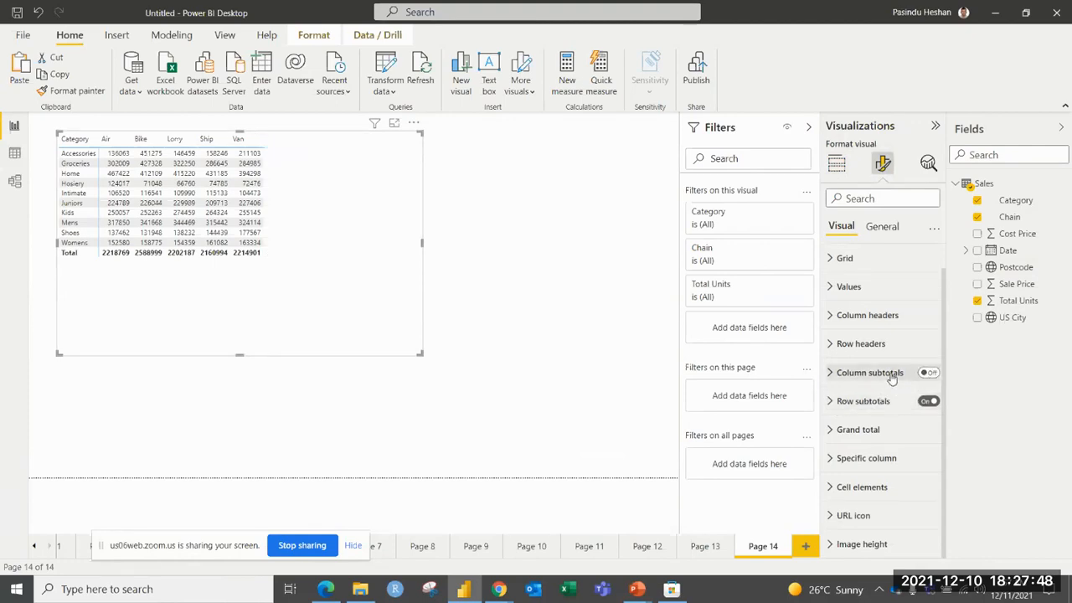
click(892, 379)
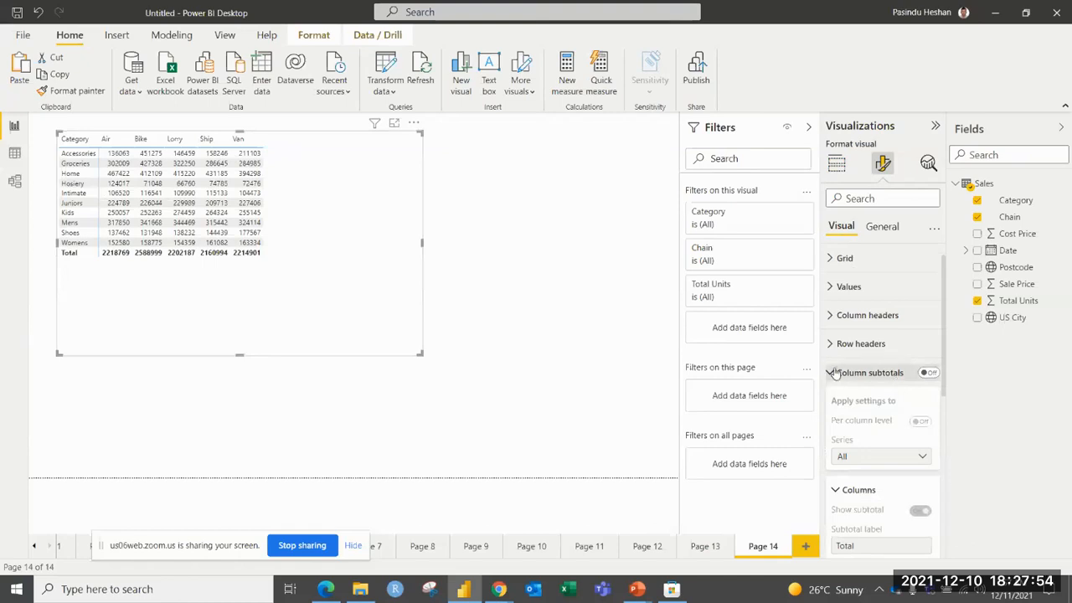
click(926, 373)
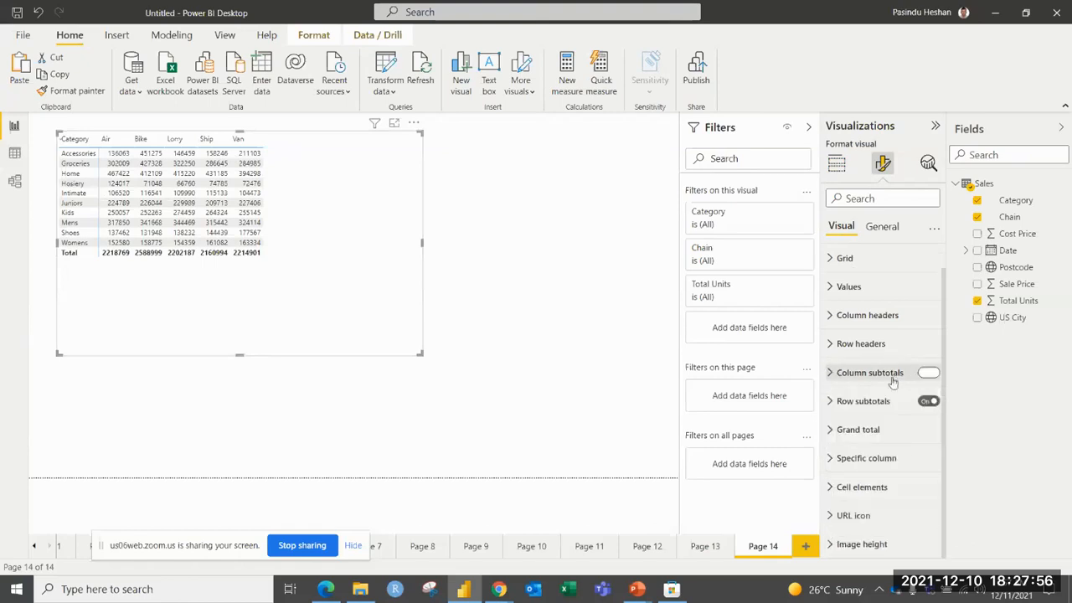
Set the column subtotal values' font to Segoe UI Bold at 14 pt.
scroll(886, 385, down, 5)
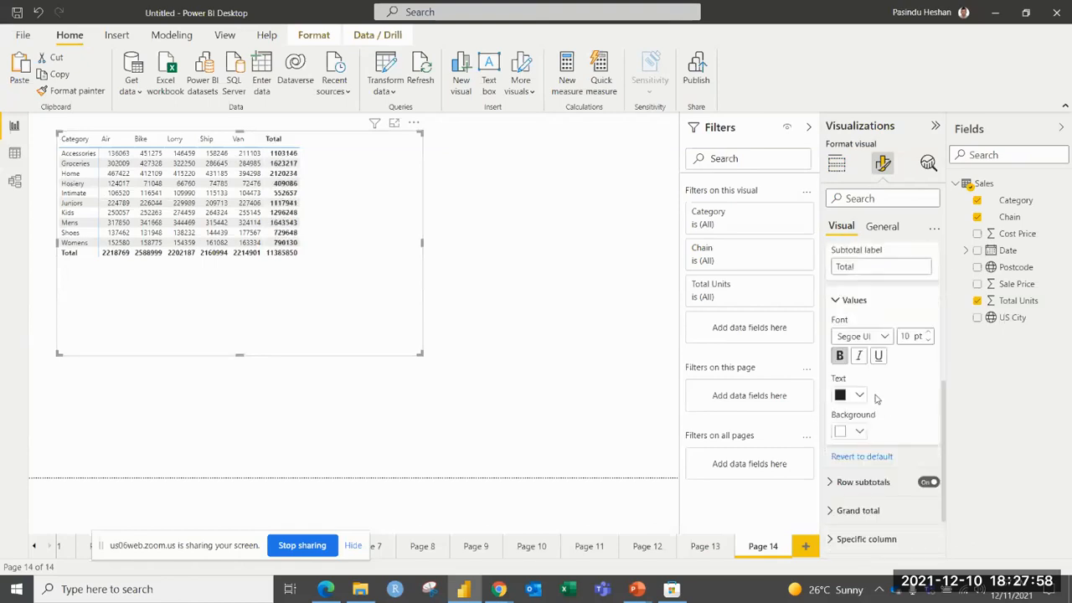
click(879, 339)
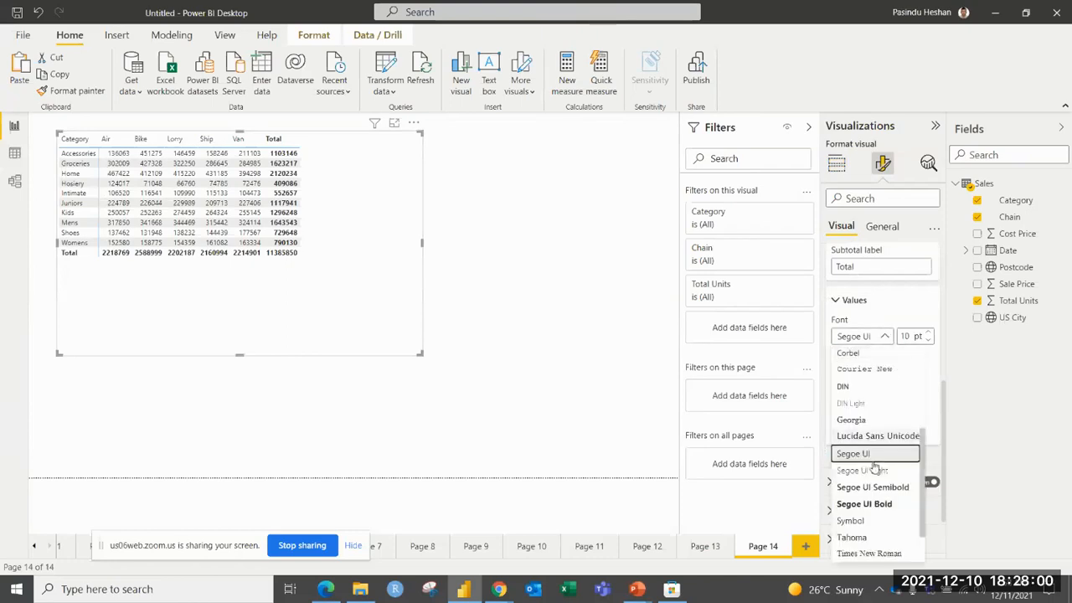
click(865, 503)
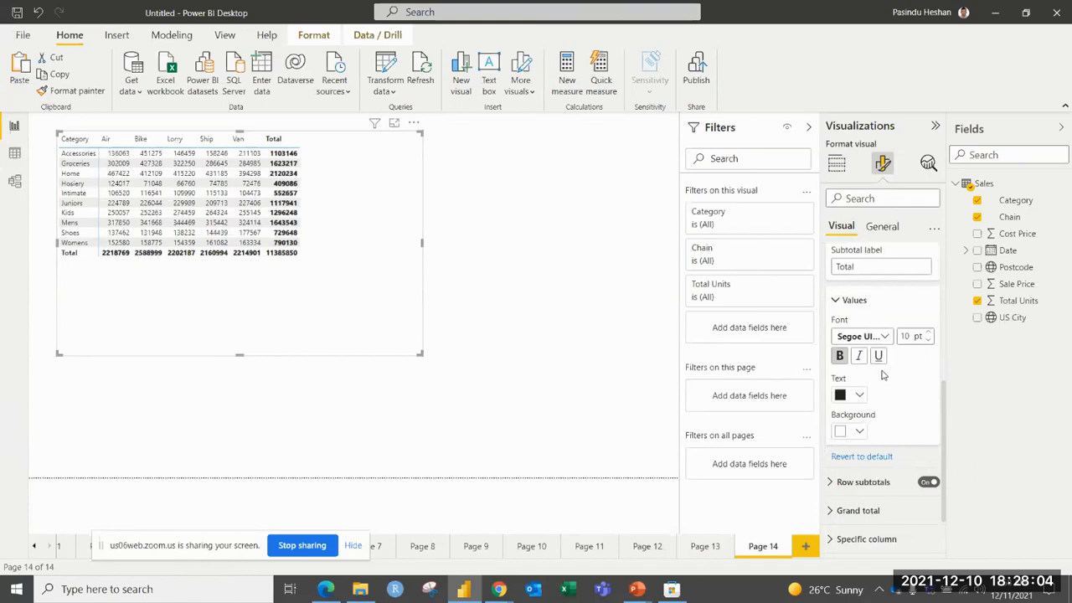
click(928, 333)
click(928, 333)
click(928, 334)
click(927, 333)
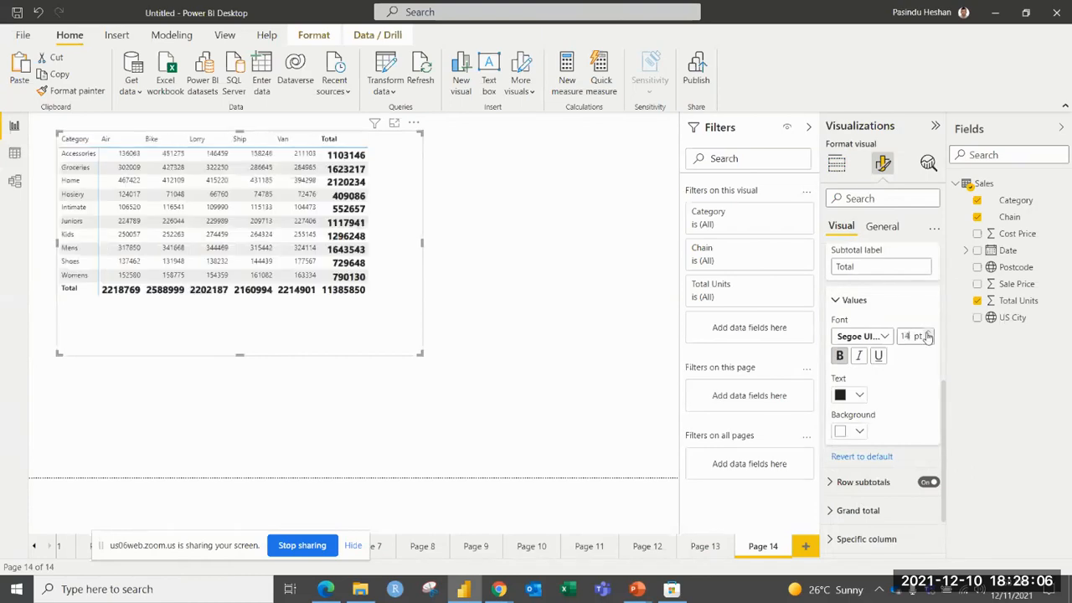
Give the column subtotal values a golden yellow background and purple text.
click(859, 394)
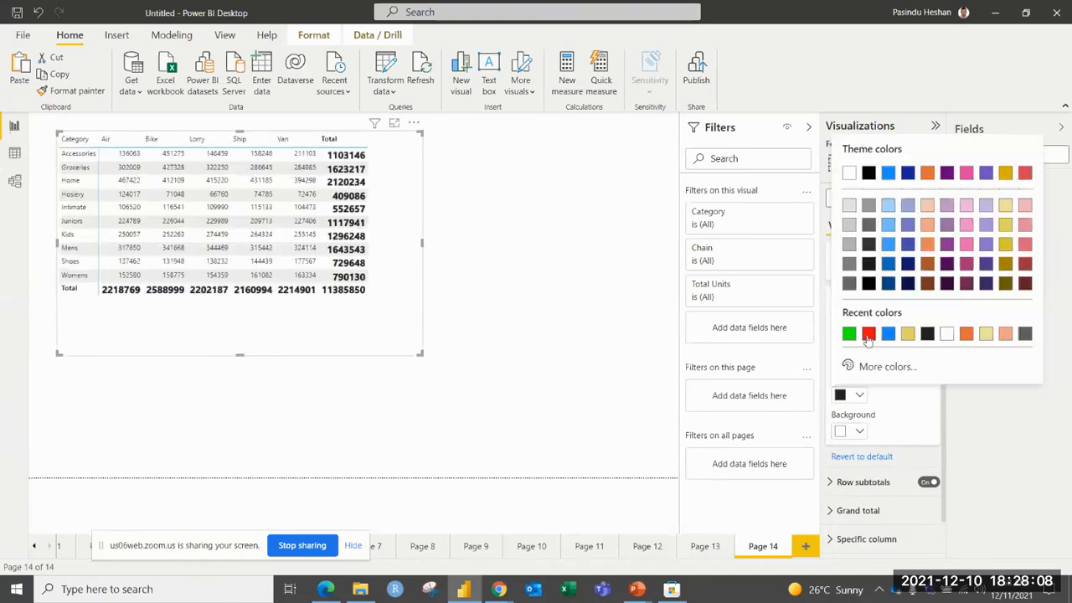
click(866, 432)
click(867, 432)
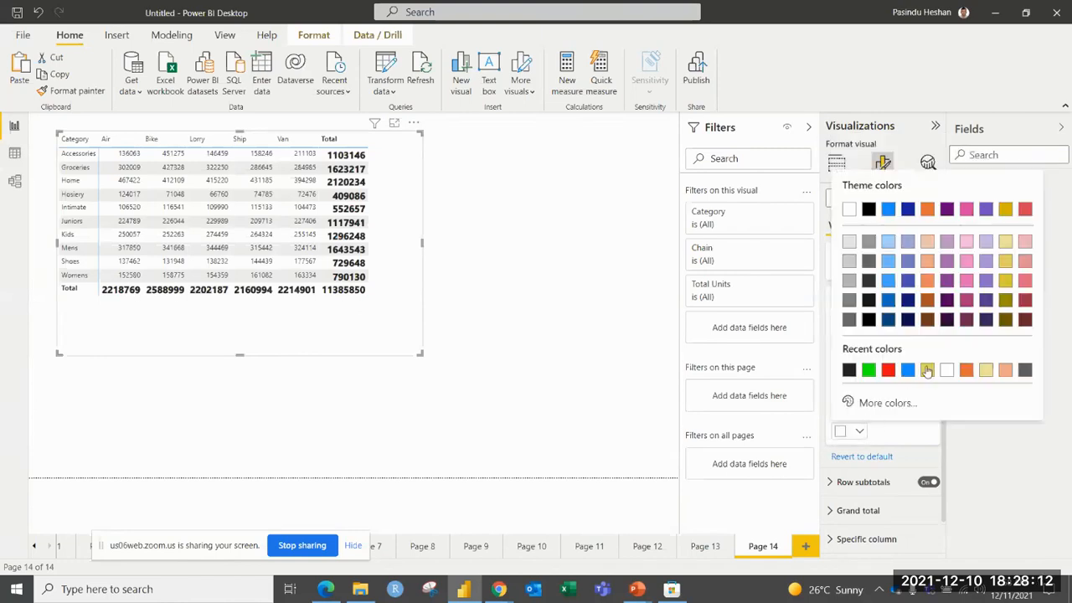
click(927, 369)
click(859, 394)
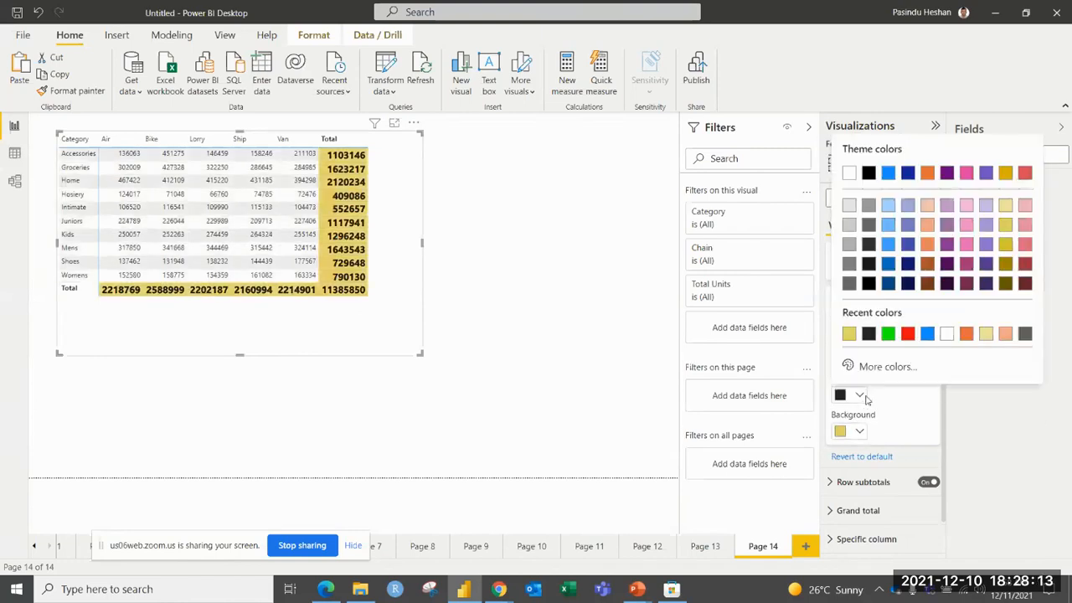
click(952, 251)
click(895, 384)
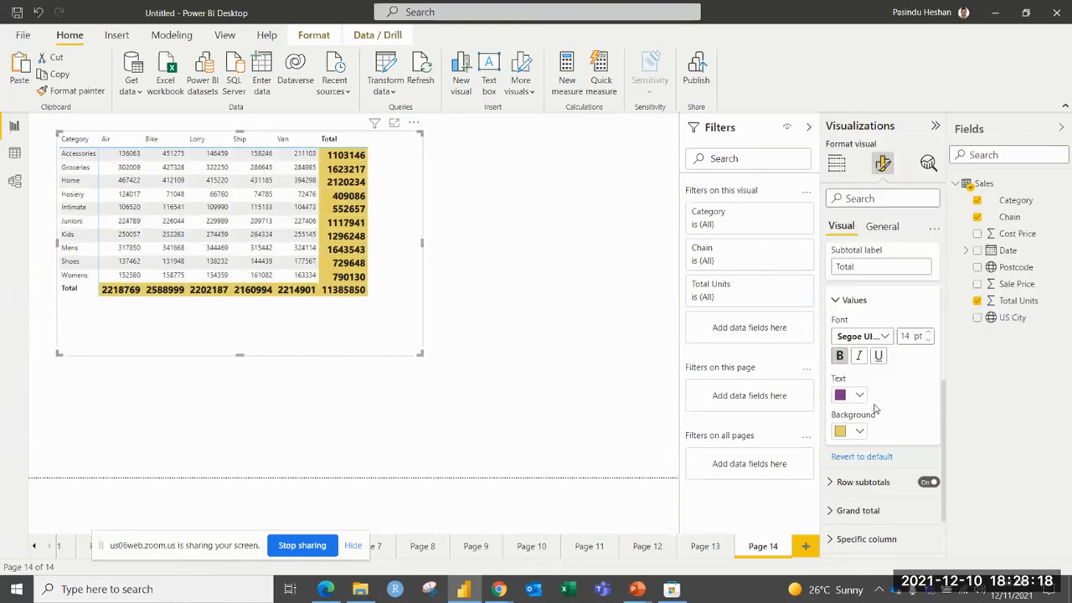
scroll(876, 404, up, 3)
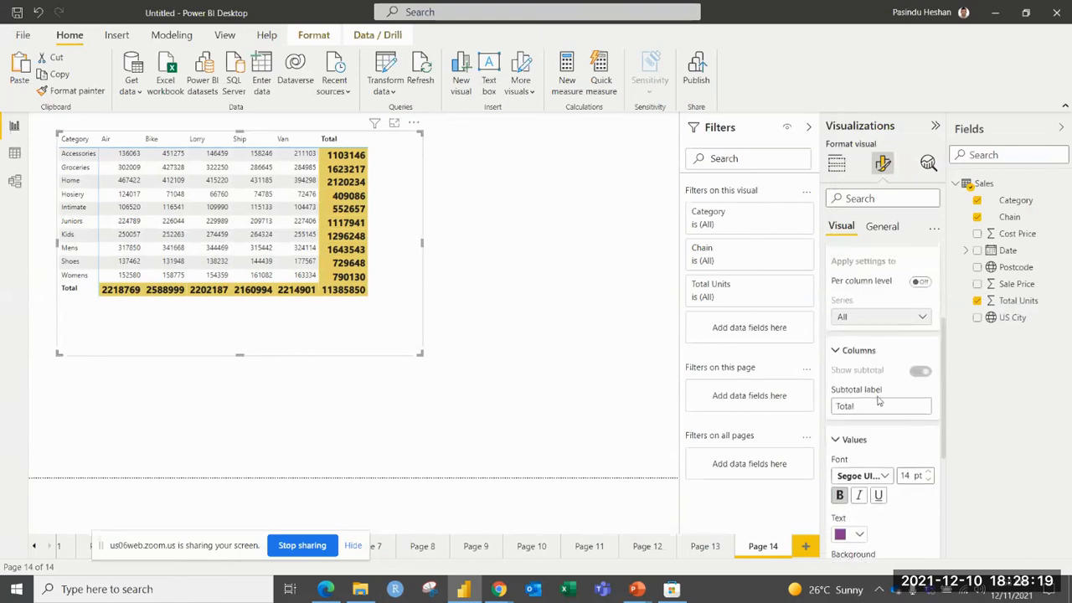
Leave the column subtotal settings and review the matrix's row subtotal options for rows and values.
click(835, 350)
scroll(853, 344, up, 1)
scroll(854, 344, up, 2)
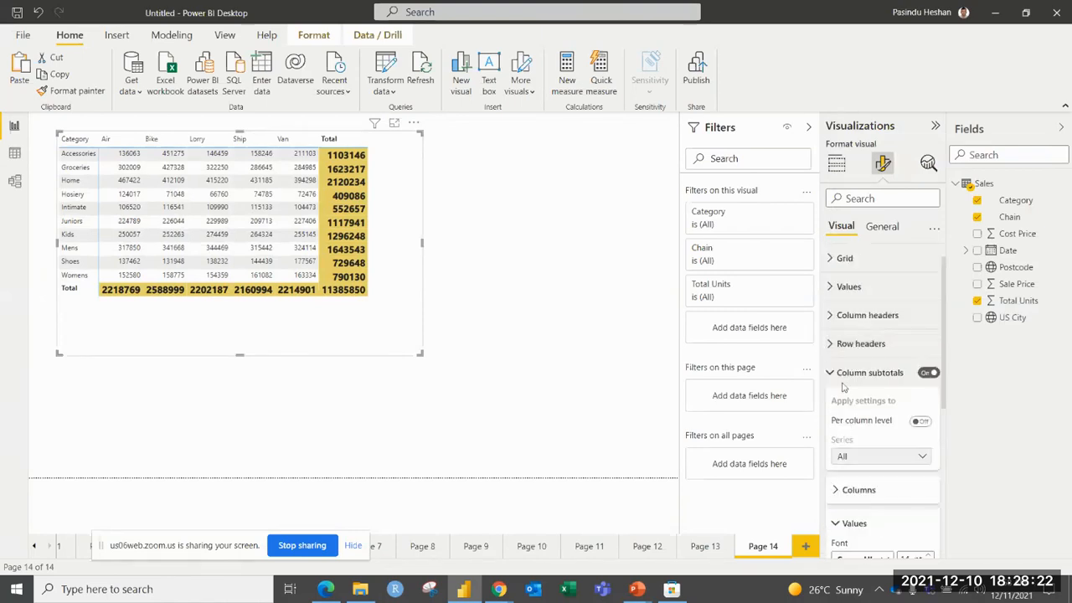
click(829, 373)
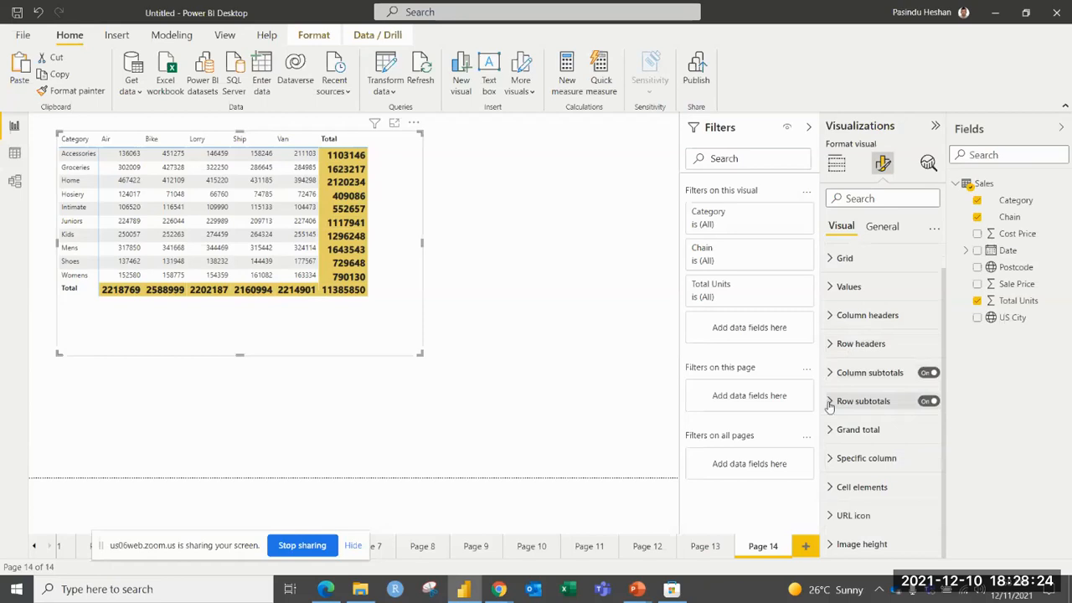
click(830, 405)
scroll(834, 402, down, 4)
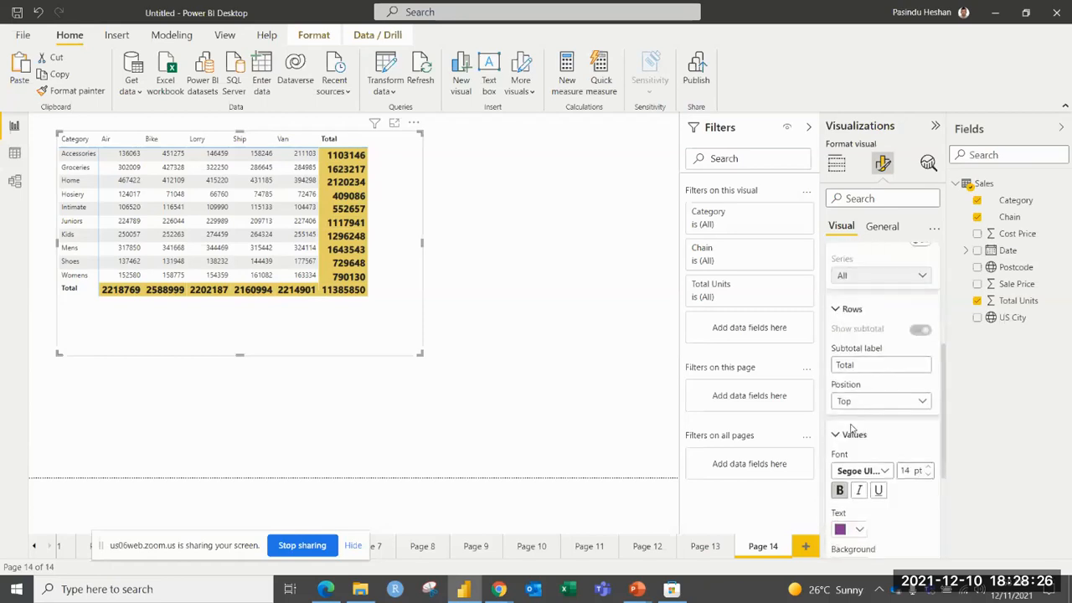
scroll(834, 400, down, 3)
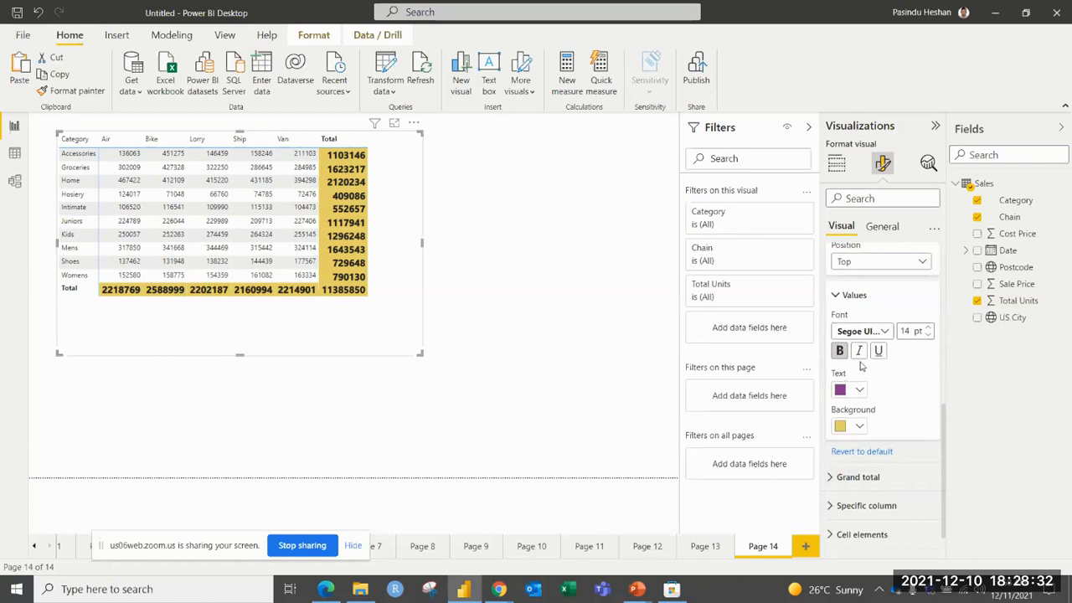
scroll(861, 366, up, 2)
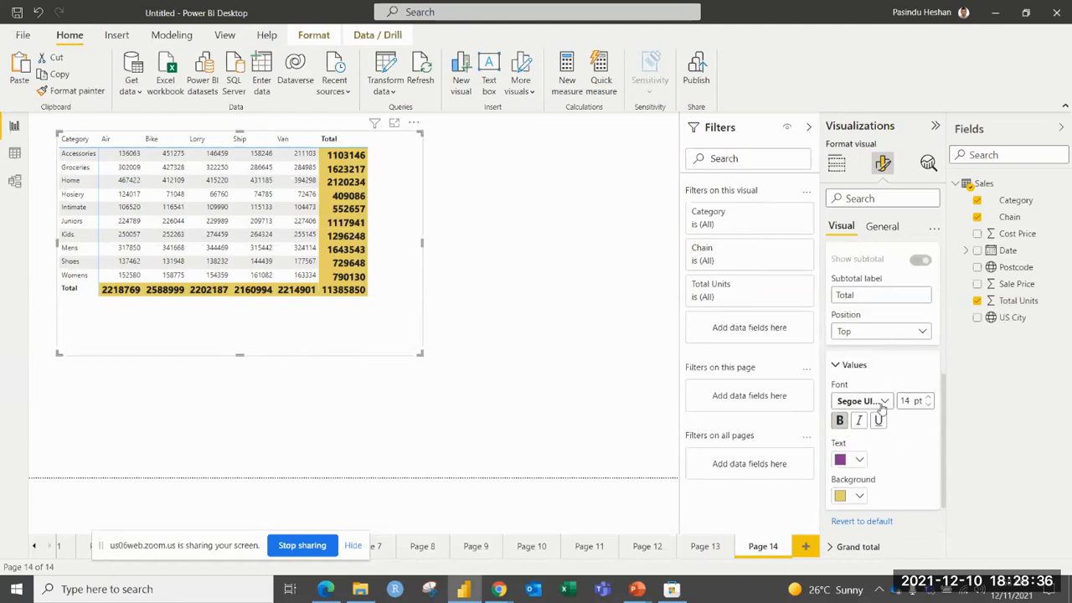
scroll(883, 405, up, 2)
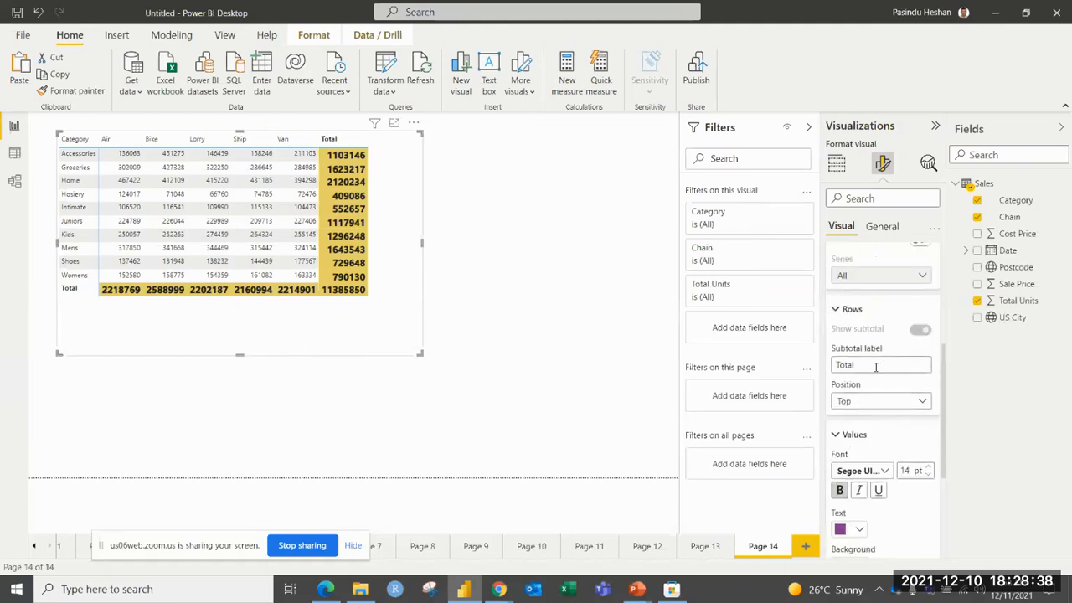
Change the row subtotal label to "Total XYZ", set its position to Bottom, and collapse the rows and values settings.
drag(877, 365, 828, 371)
click(866, 366)
text(XYZ)
click(874, 407)
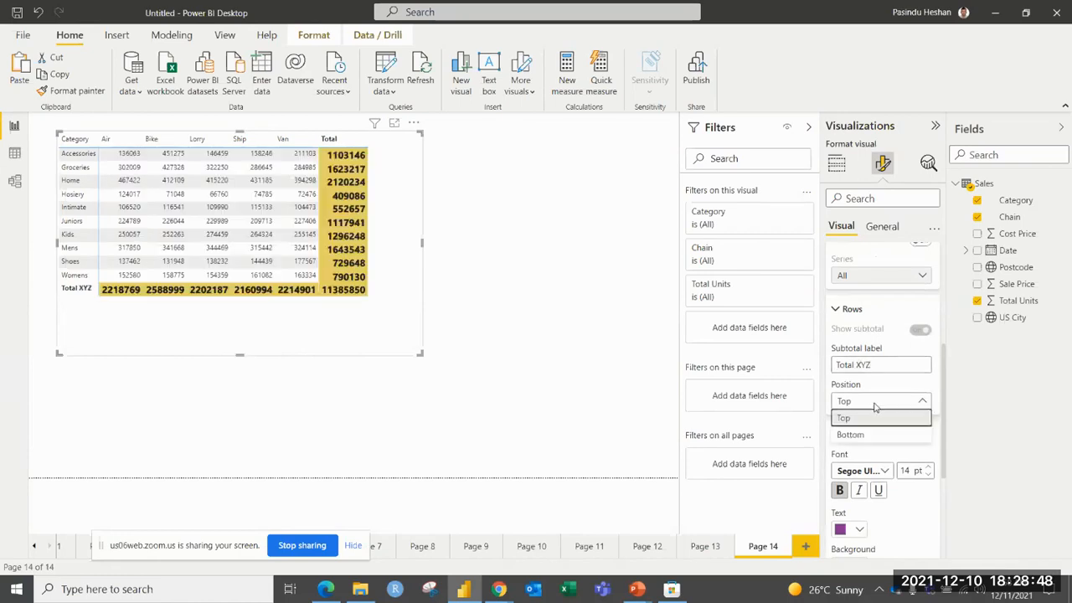
click(855, 442)
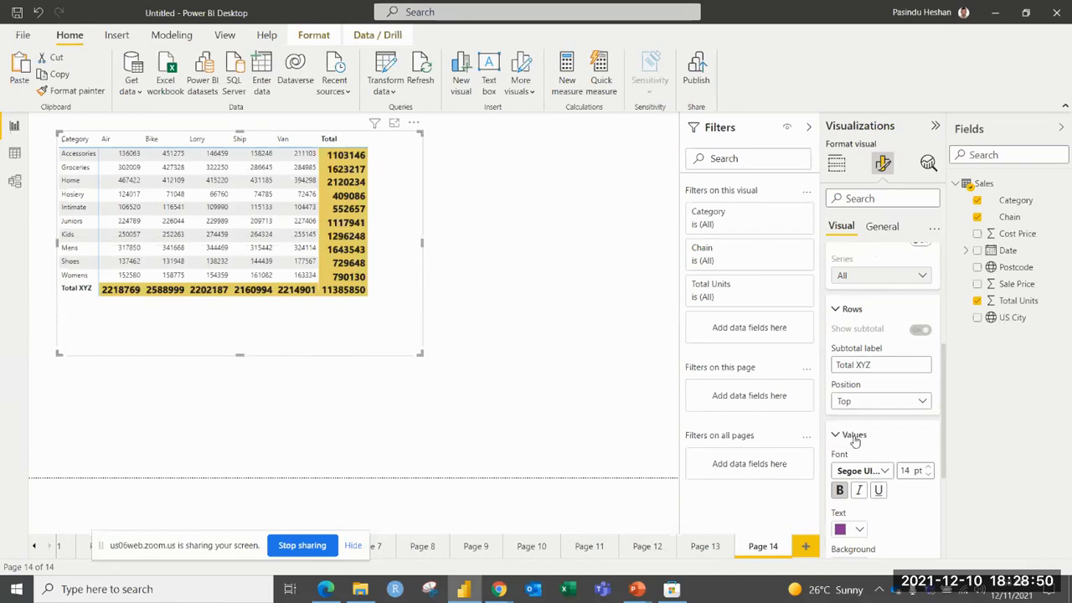
click(846, 310)
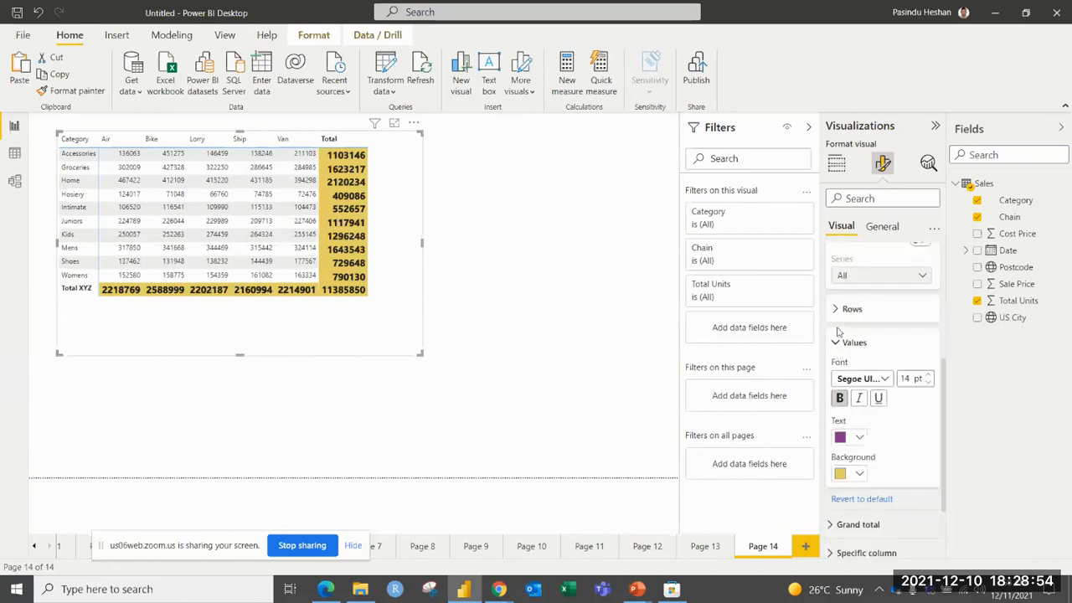
click(837, 342)
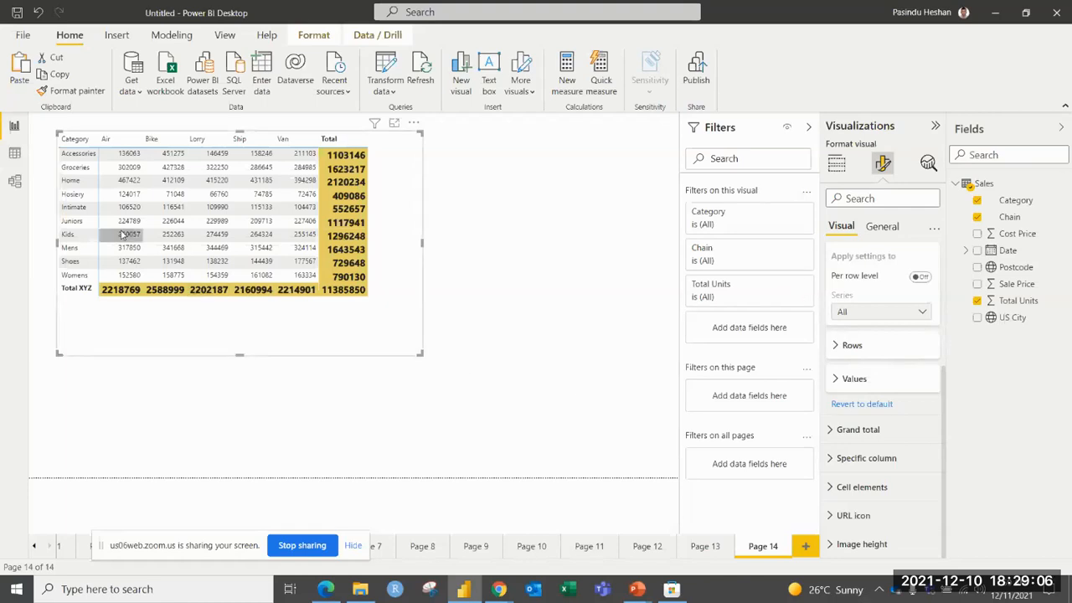
Format the Total Units field with a thousands separator.
click(836, 167)
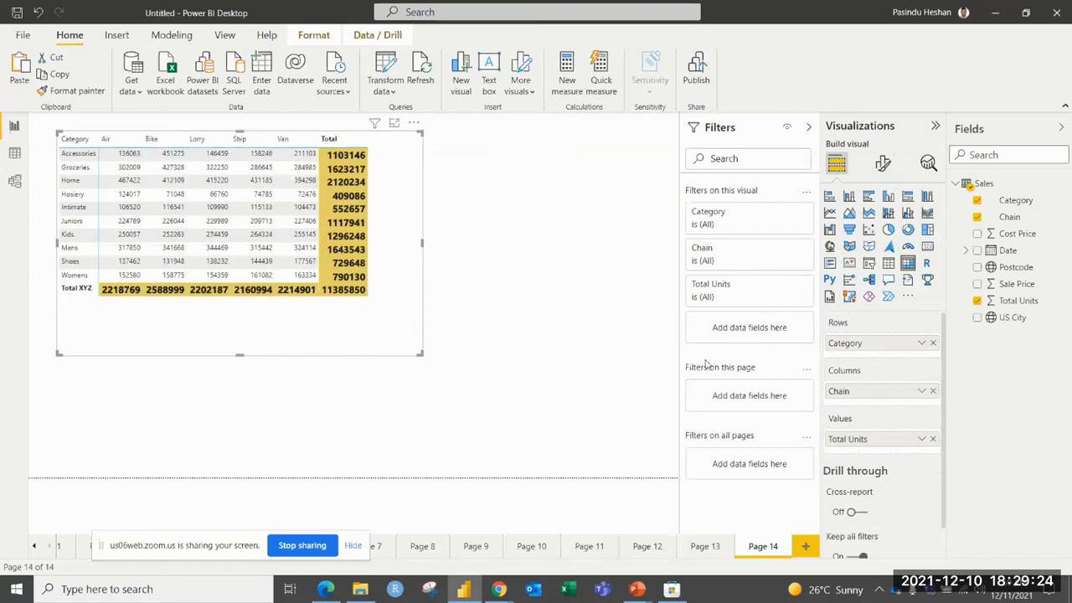
click(1018, 303)
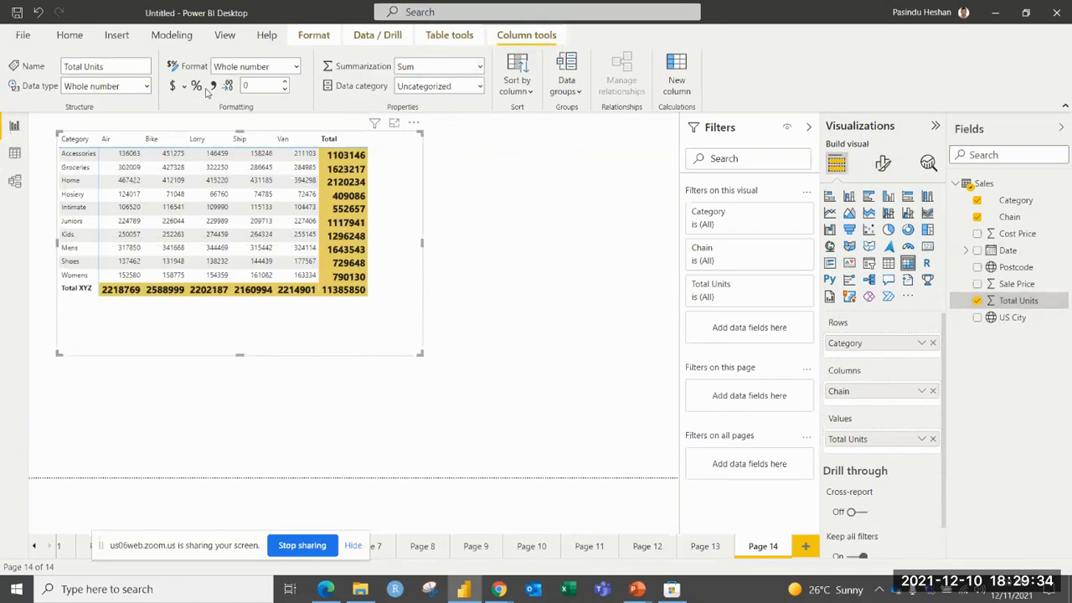
click(214, 87)
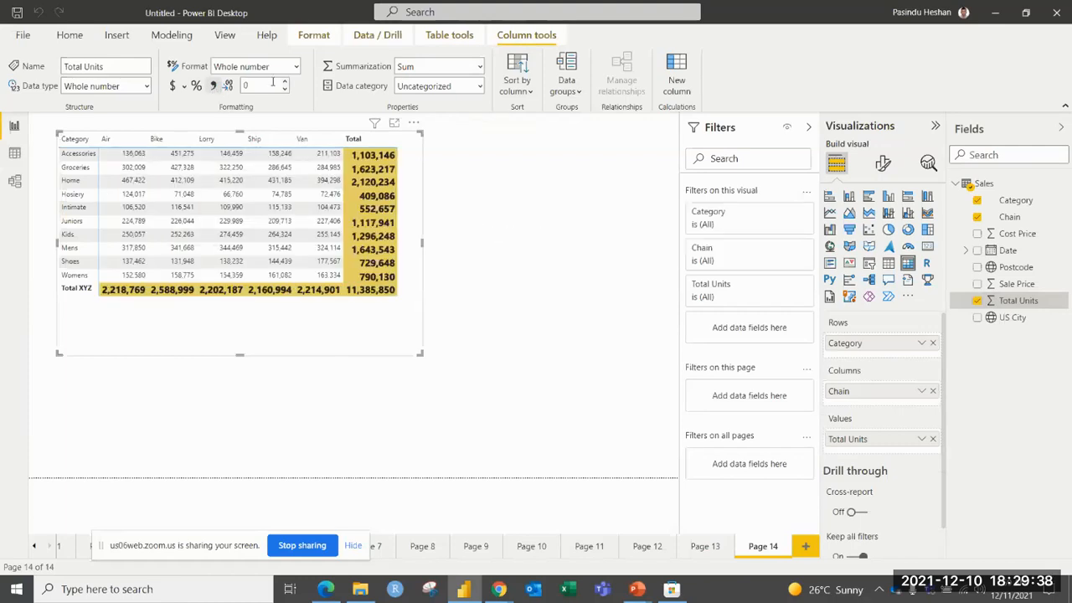
Try 2 and 1 decimal places on Total Units, return it to 0 decimals, and move the matrix slightly down.
click(286, 82)
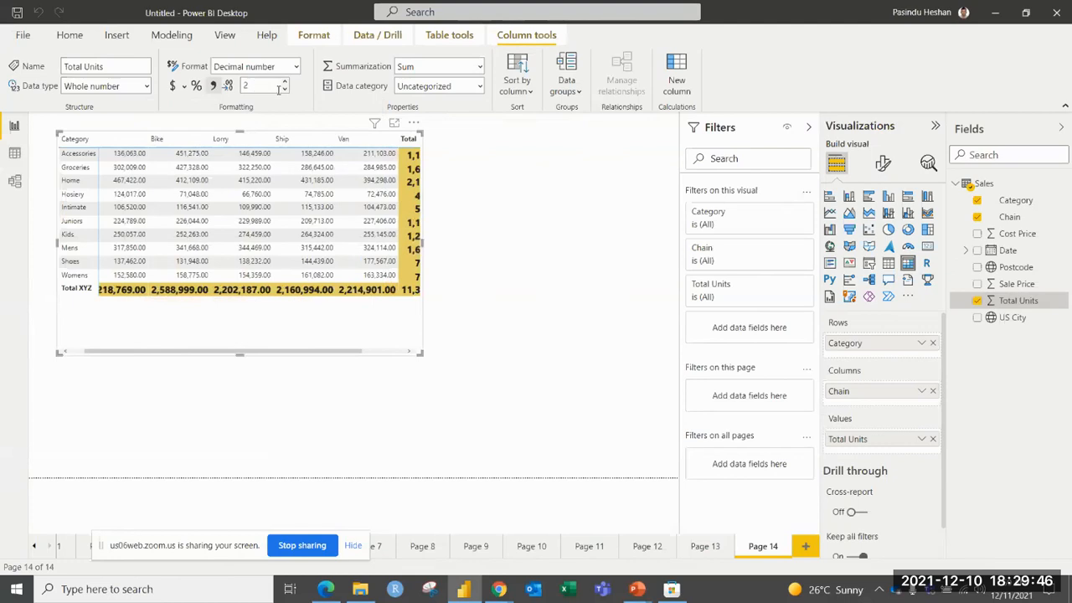
click(284, 89)
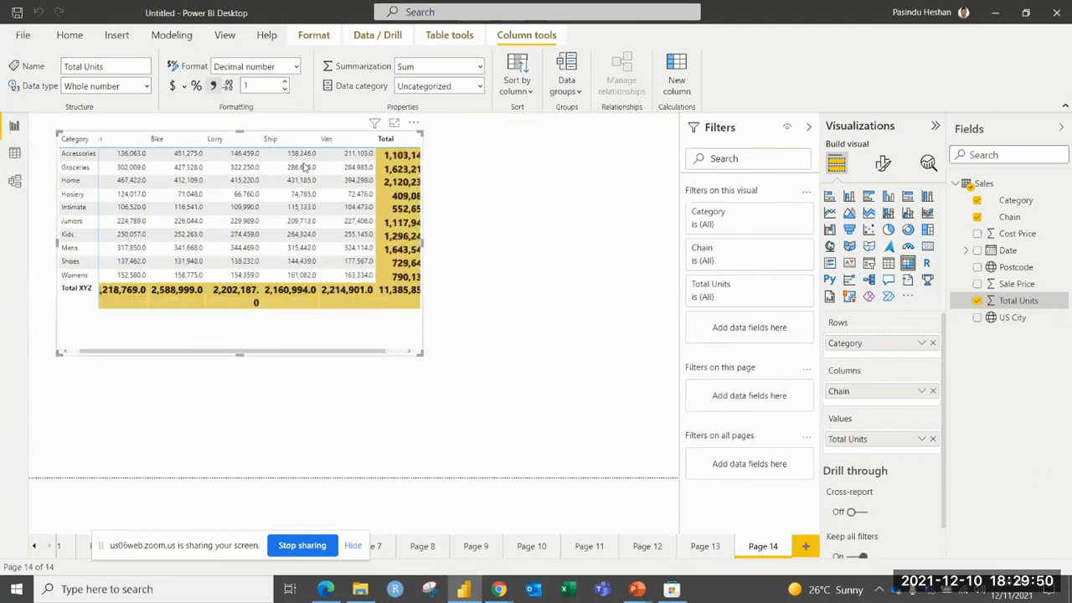
click(284, 89)
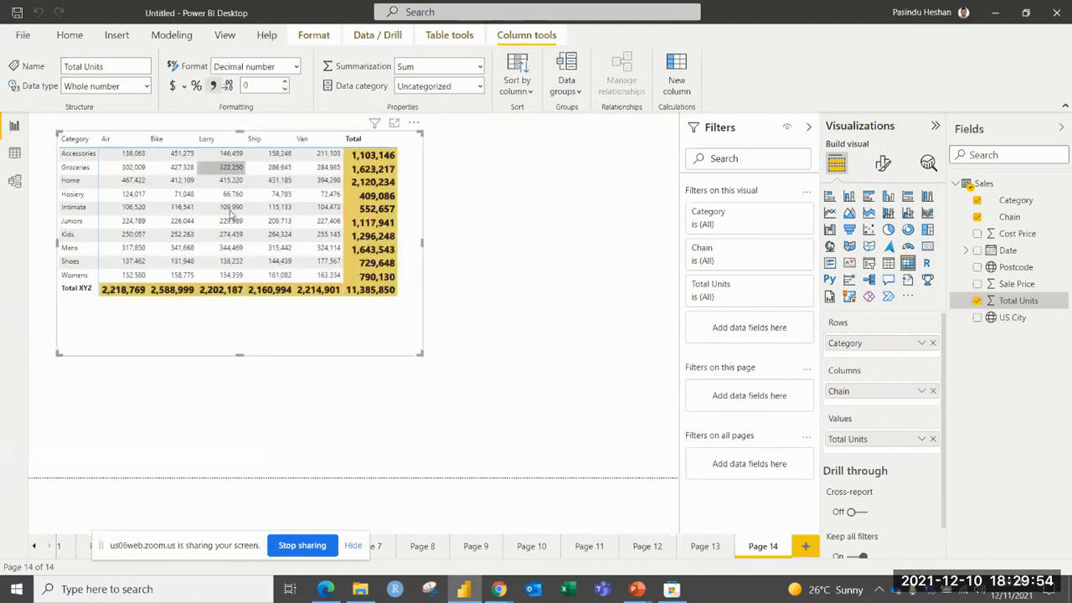
drag(336, 345, 339, 357)
click(472, 311)
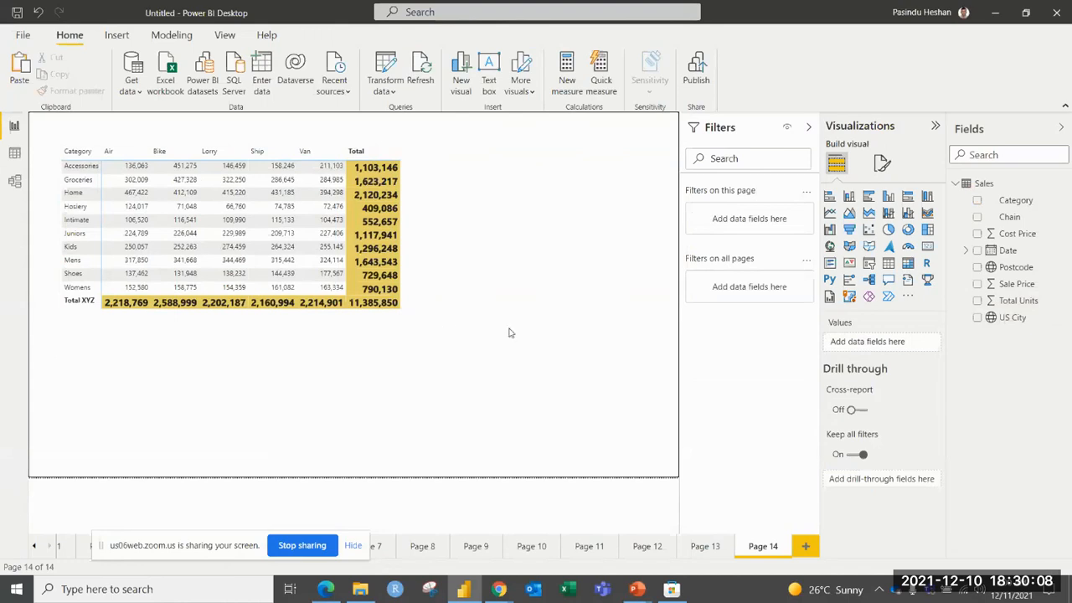
Add a new report page, insert a line chart, enlarge it and move it slightly into the page.
click(804, 546)
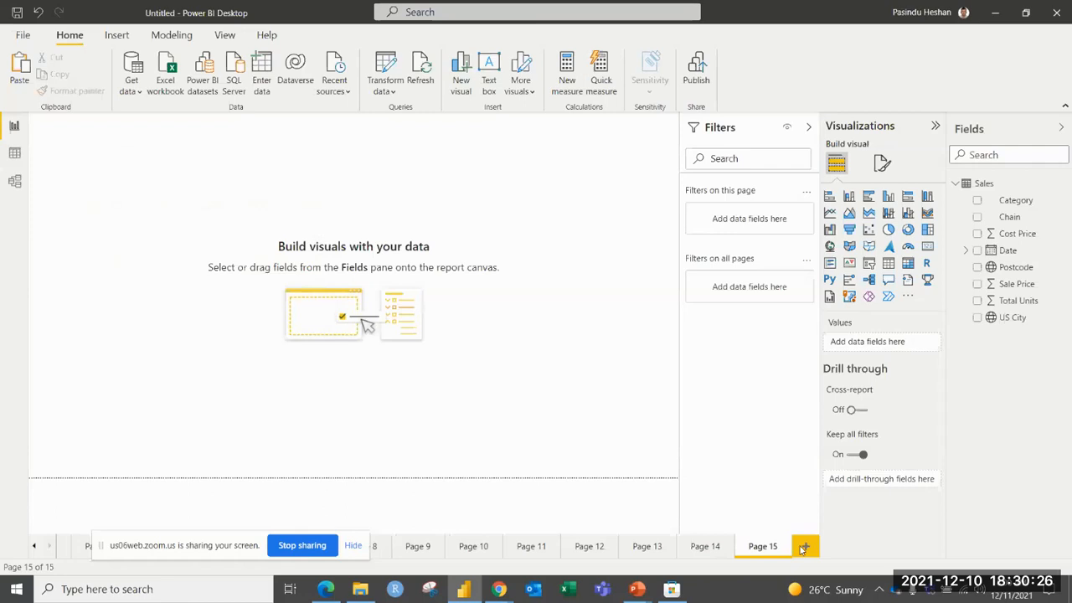
click(829, 212)
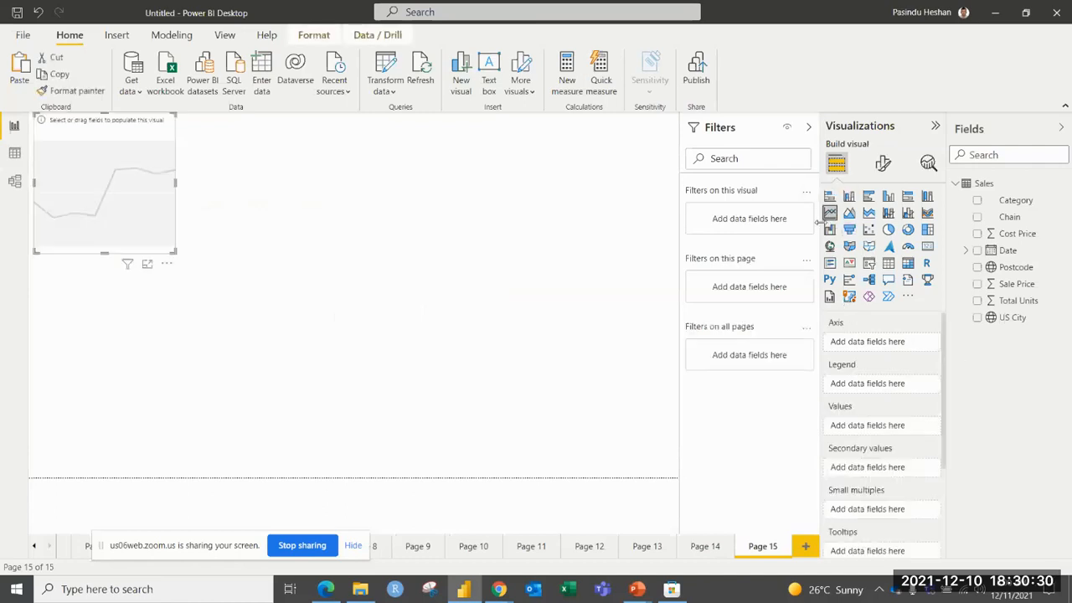
drag(182, 255, 542, 392)
drag(469, 301, 477, 313)
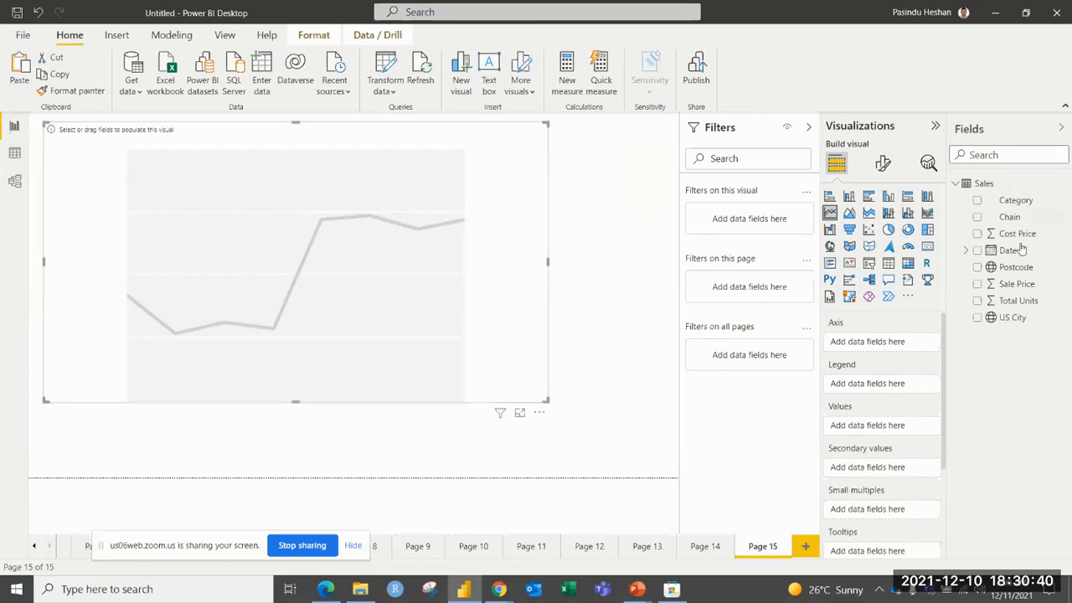
Fill the line chart with Date as axis, Category as legend and Total Units as values, and enlarge it to nearly the page width.
drag(1005, 251, 858, 341)
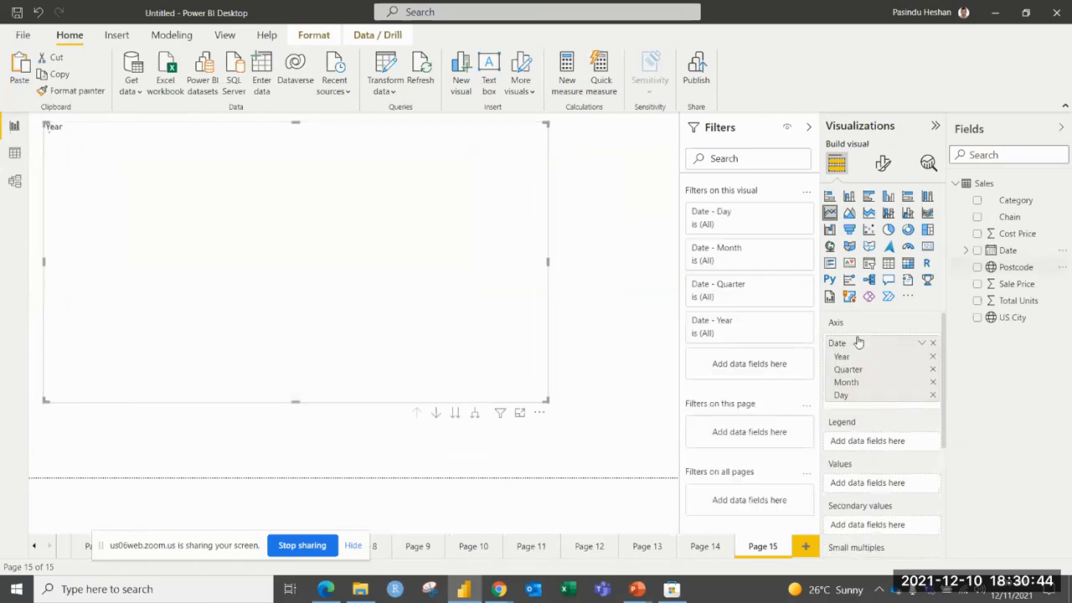
drag(1016, 201, 864, 442)
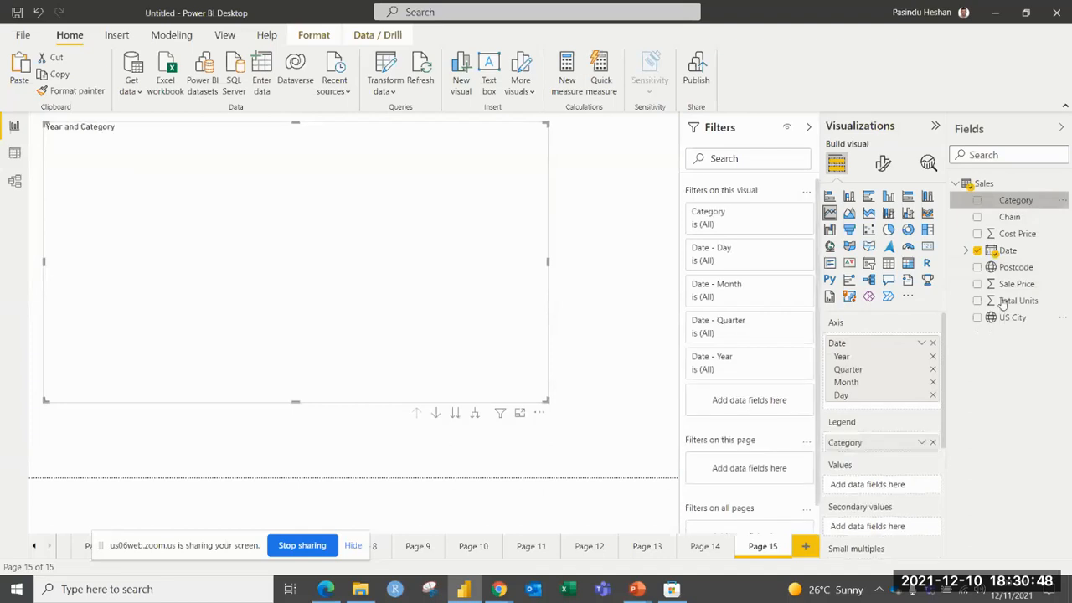
drag(1002, 305, 876, 486)
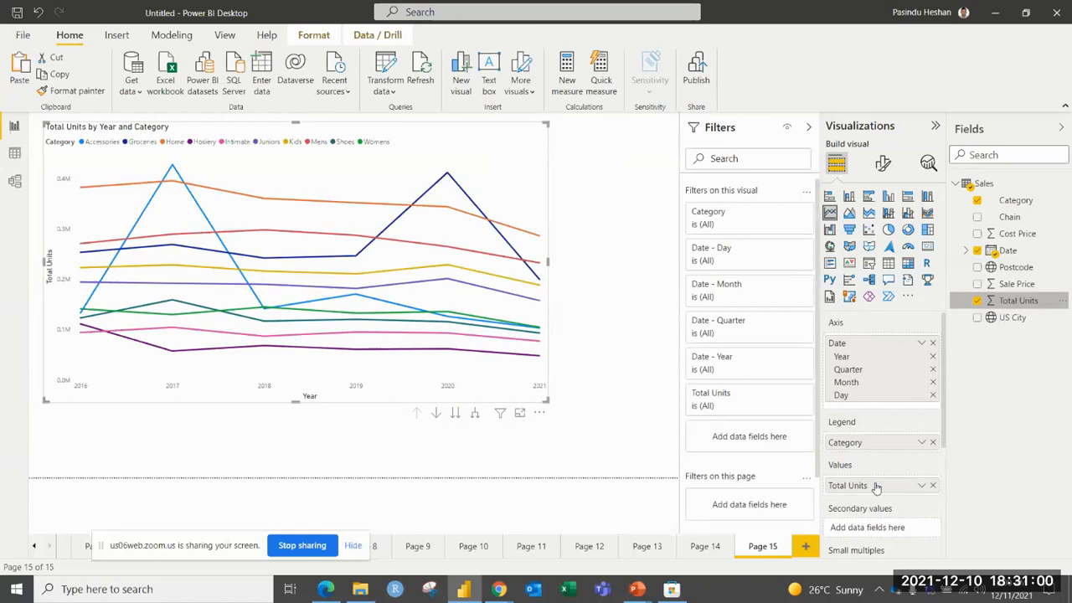
drag(548, 403, 641, 427)
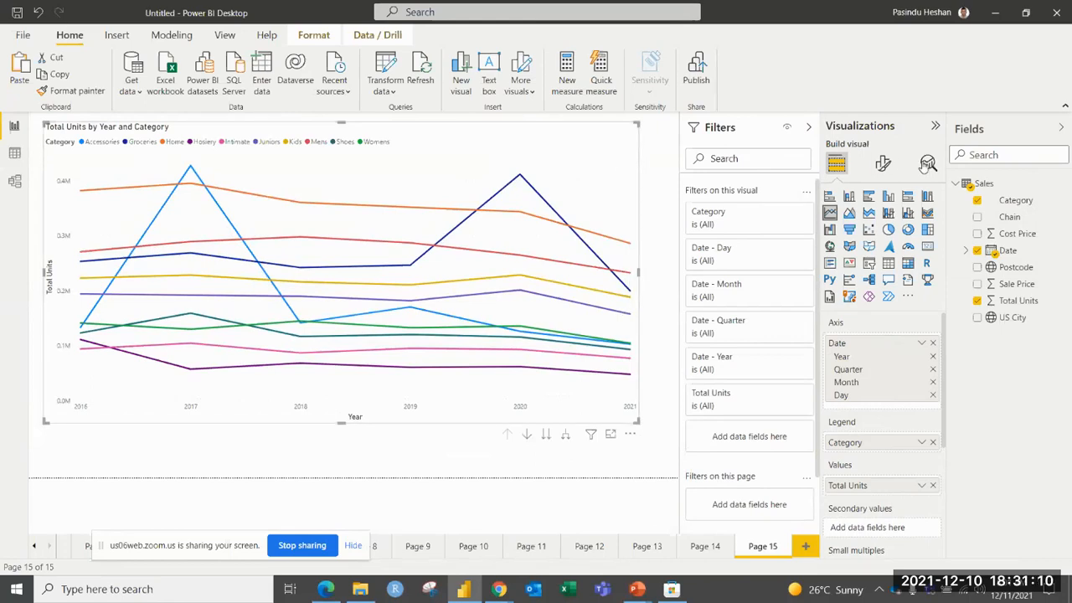
Turn on the line chart's data labels and collapse their position and density options.
click(885, 164)
scroll(926, 277, down, 1)
click(930, 498)
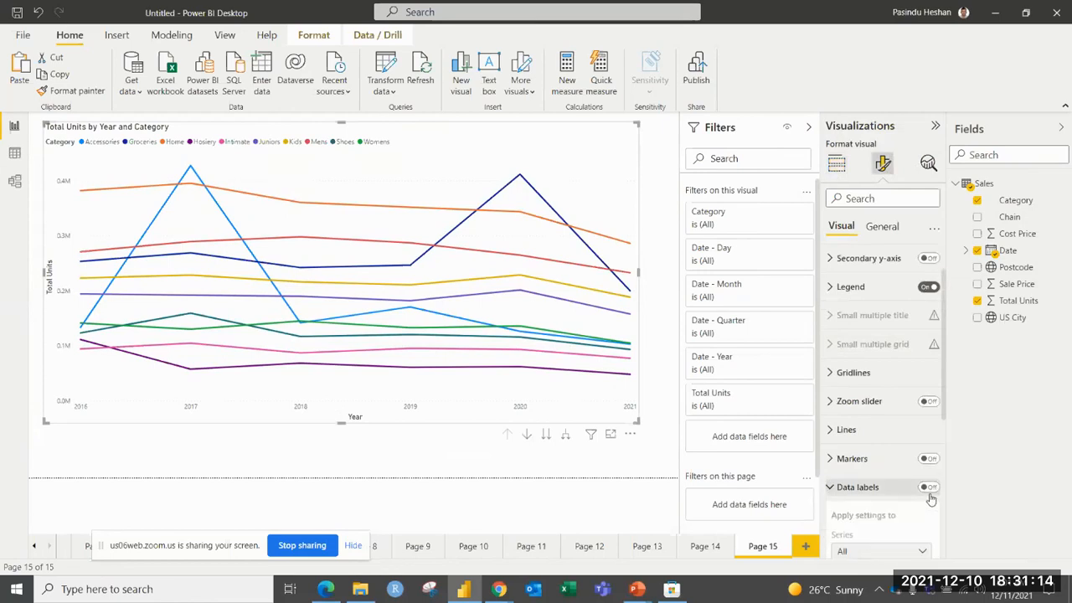
click(930, 489)
scroll(926, 471, down, 4)
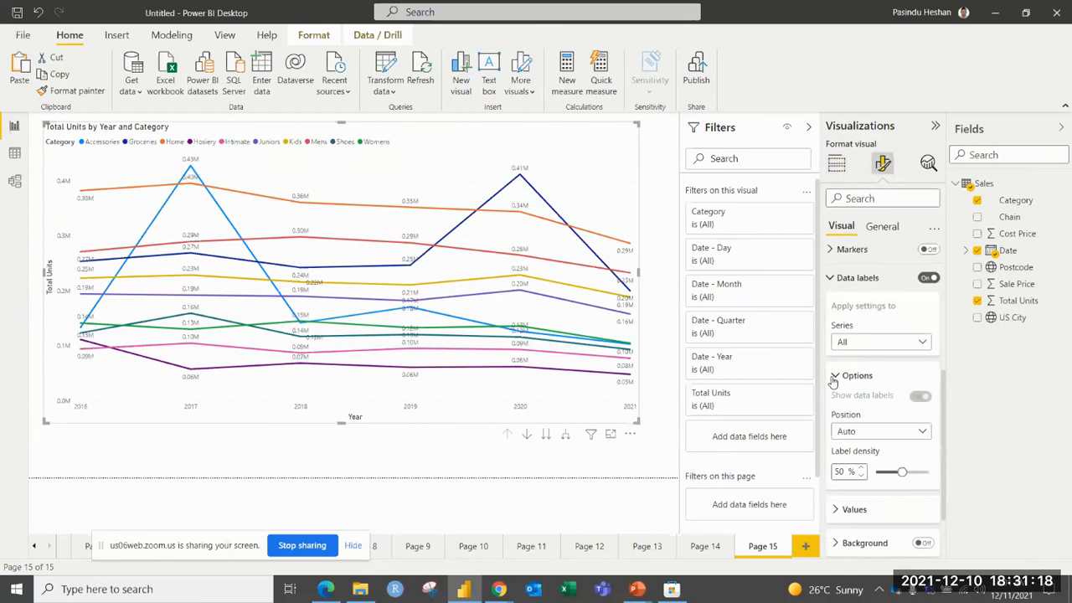
click(834, 378)
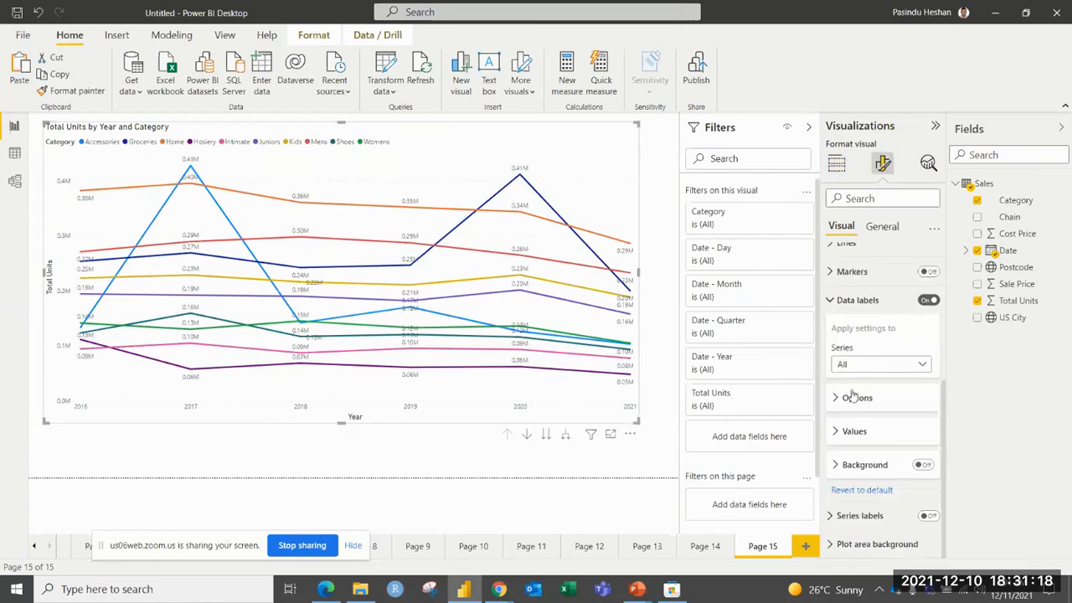
Give the data labels a light grey background at 47% transparency.
click(867, 468)
scroll(867, 469, down, 1)
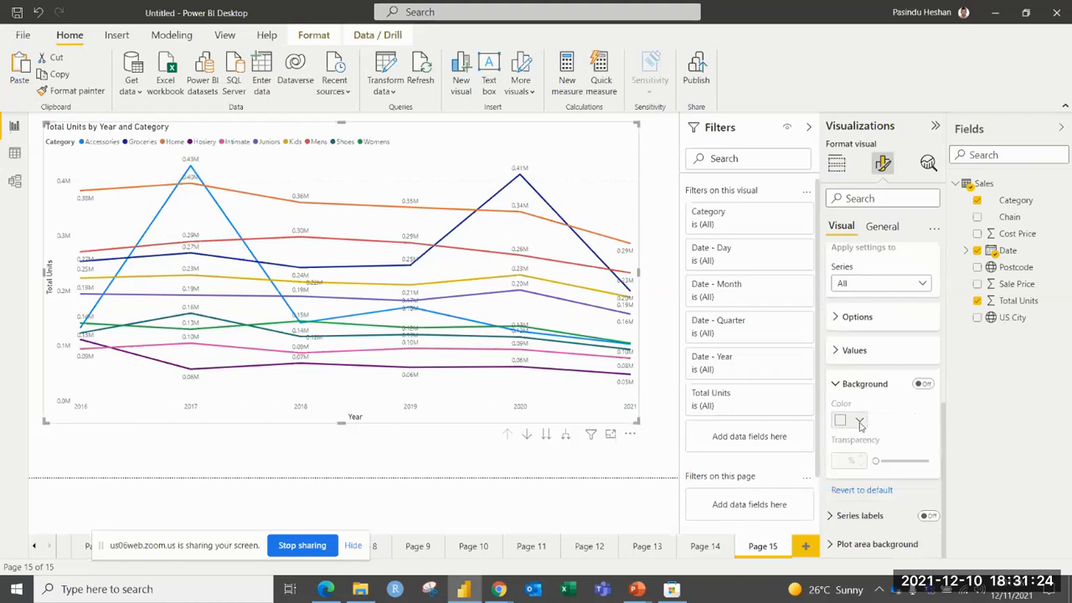
click(925, 384)
click(860, 420)
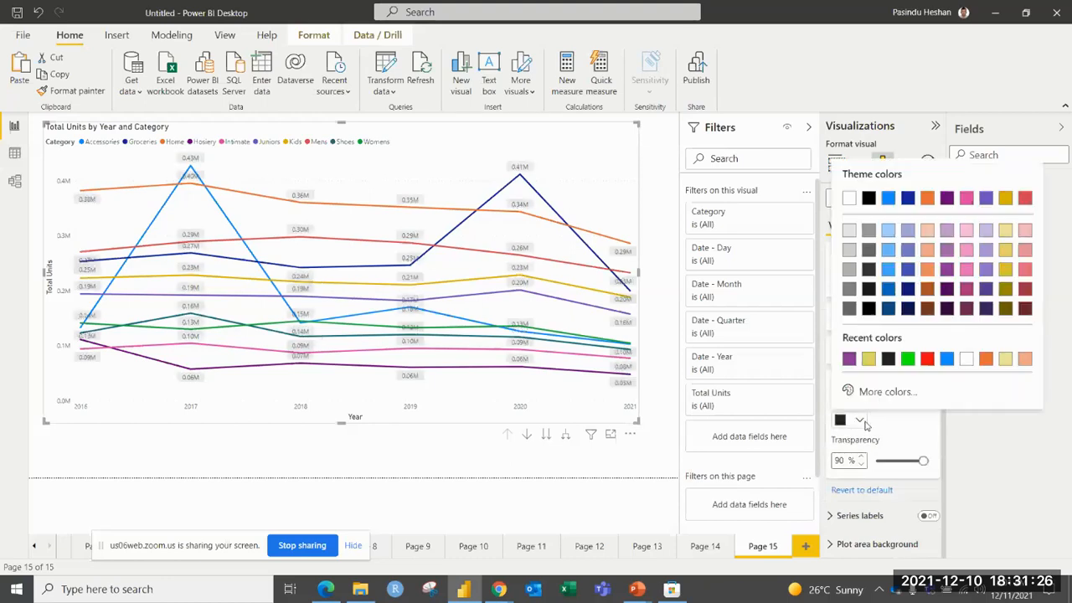
click(849, 250)
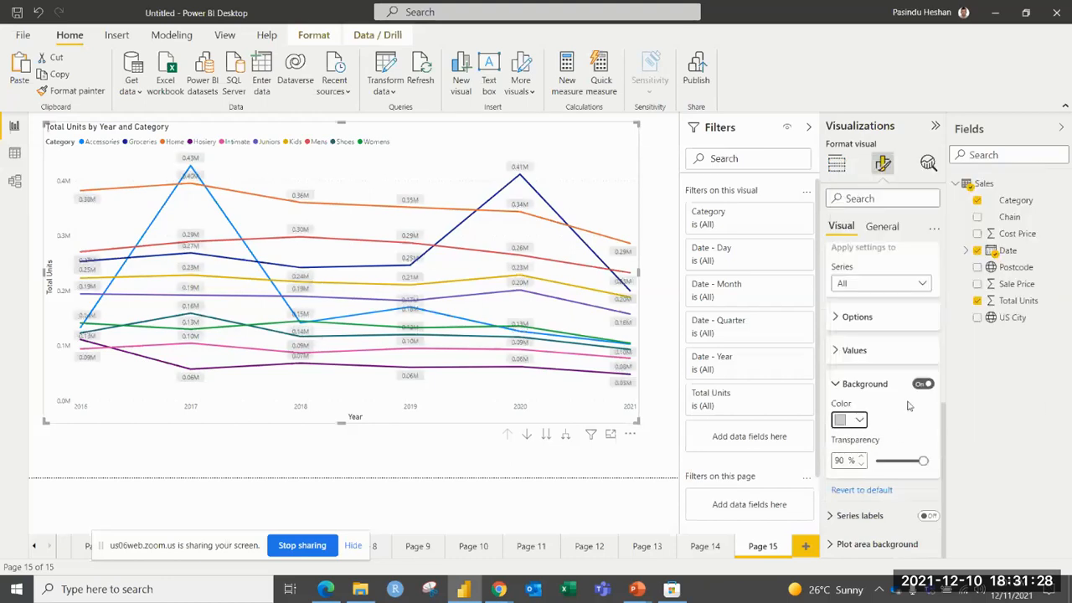
drag(923, 460, 901, 462)
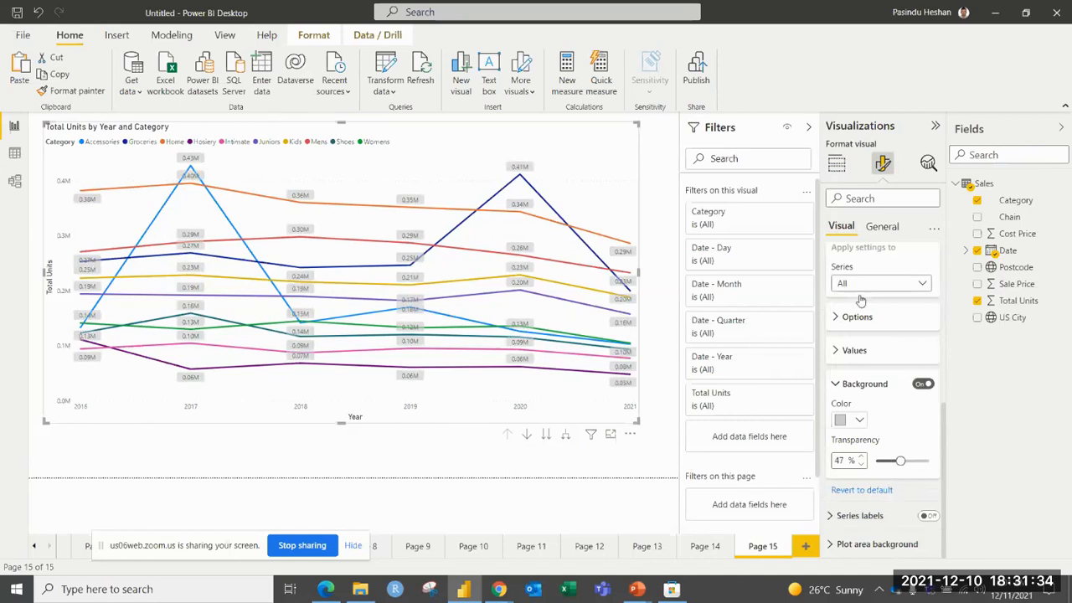
Collapse the data label settings and turn on the line chart's series labels.
scroll(860, 300, up, 3)
click(833, 361)
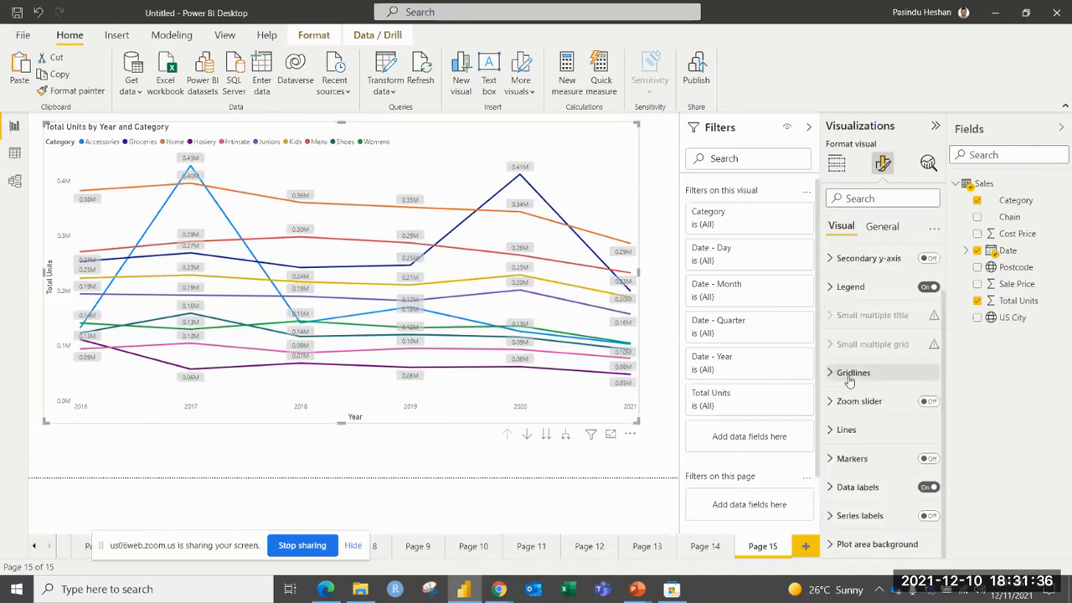
click(927, 514)
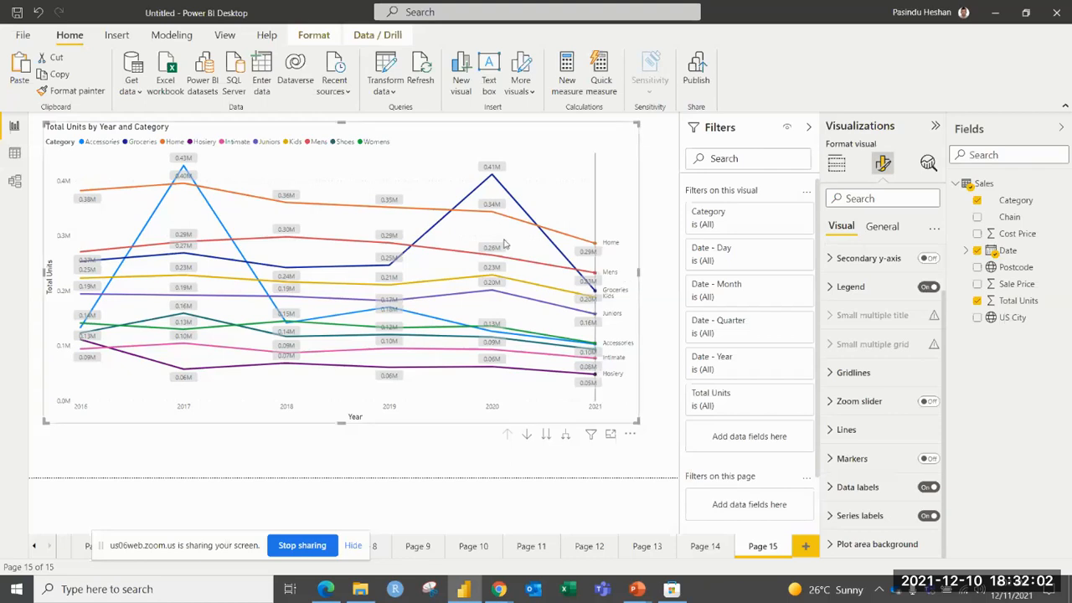
mouse_move(442, 228)
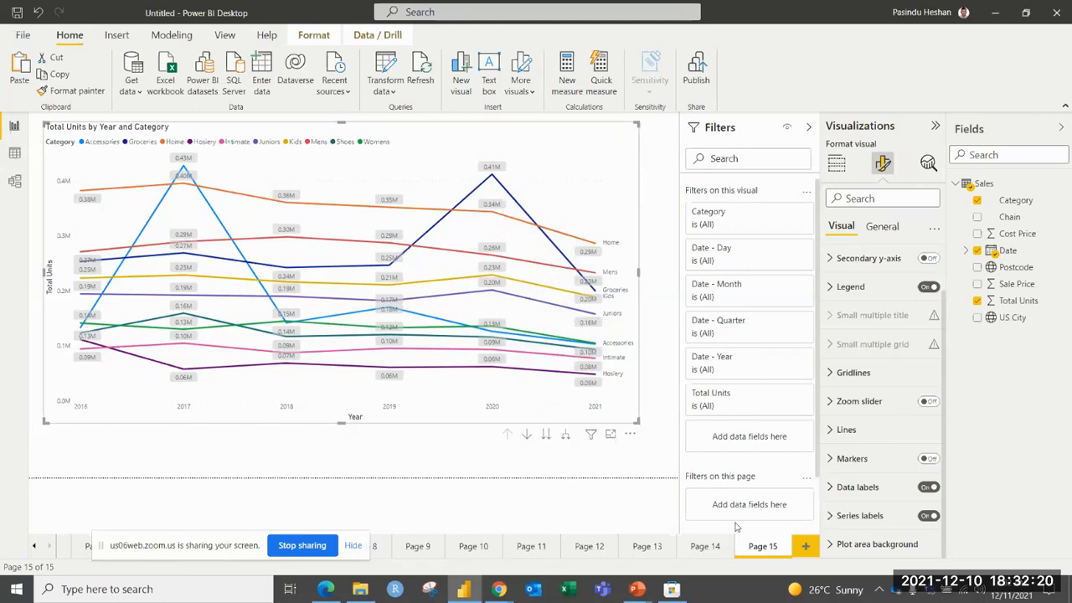
Add another report page and paste a copy of the line chart onto it.
click(809, 549)
key(ctrl+v)
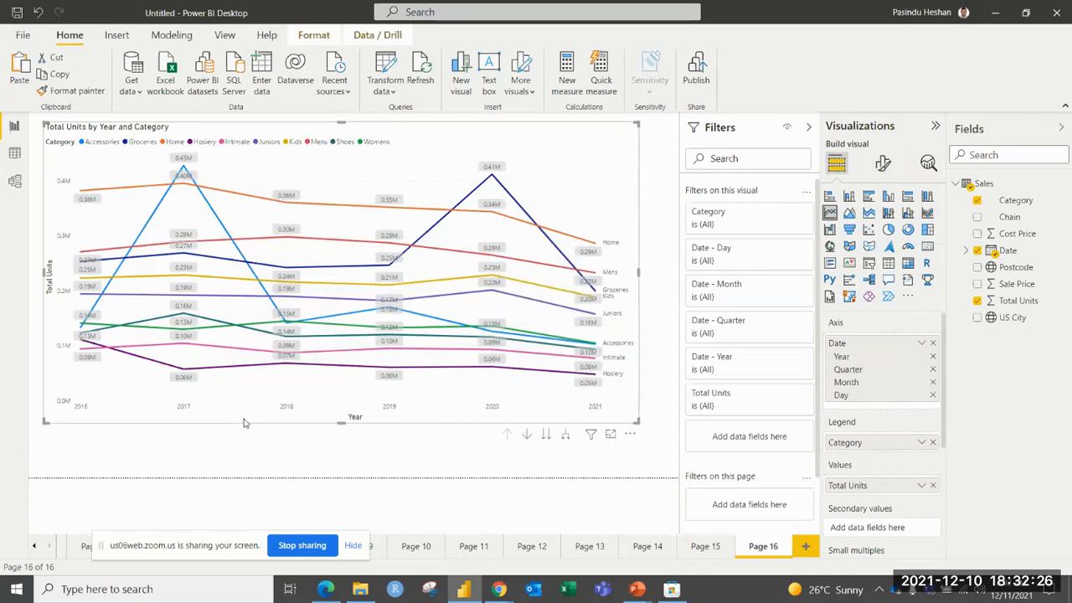
Move the line chart slightly lower and expand its date hierarchy to the quarter and month levels, drilling back up to years each time.
drag(582, 125, 584, 153)
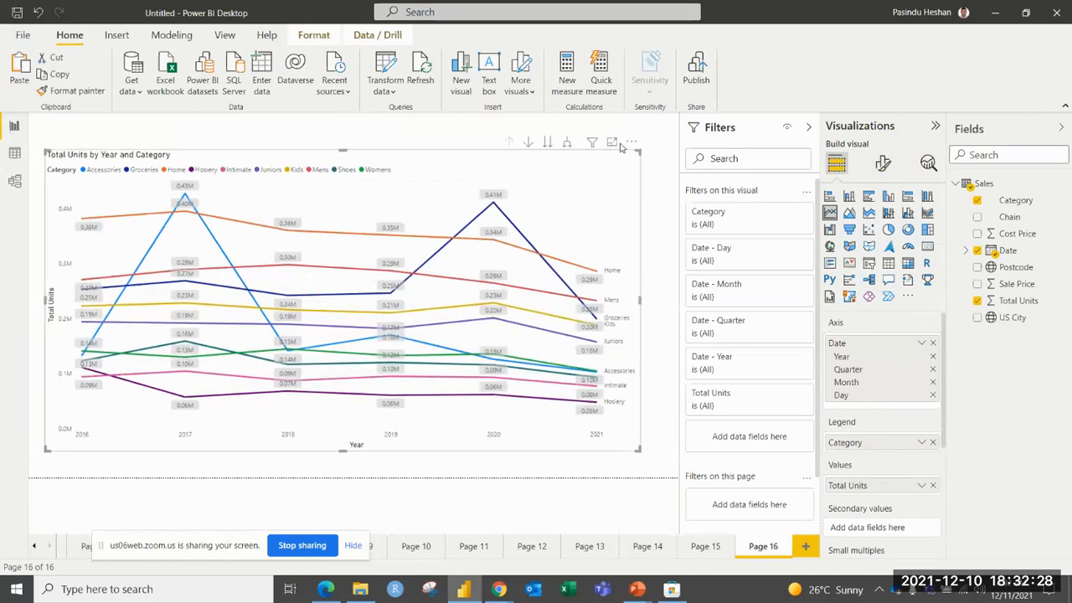
click(567, 144)
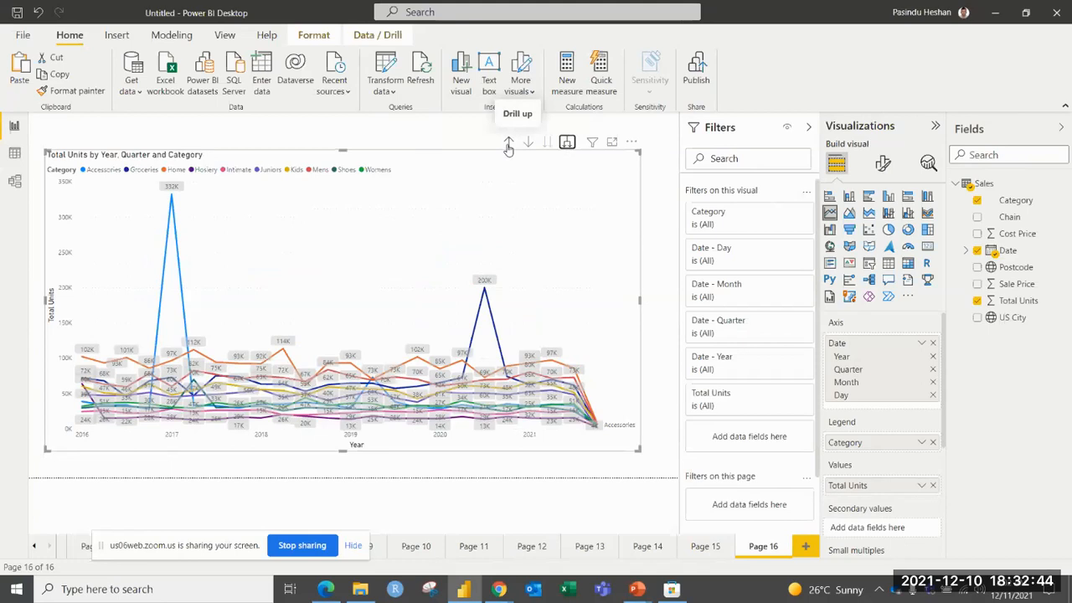
click(509, 143)
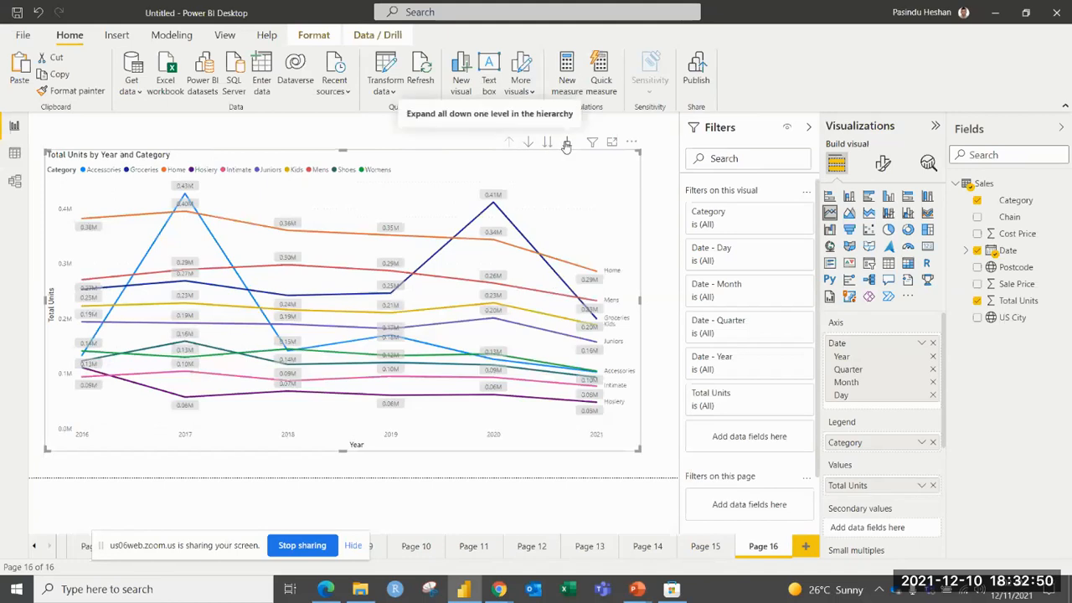
click(566, 143)
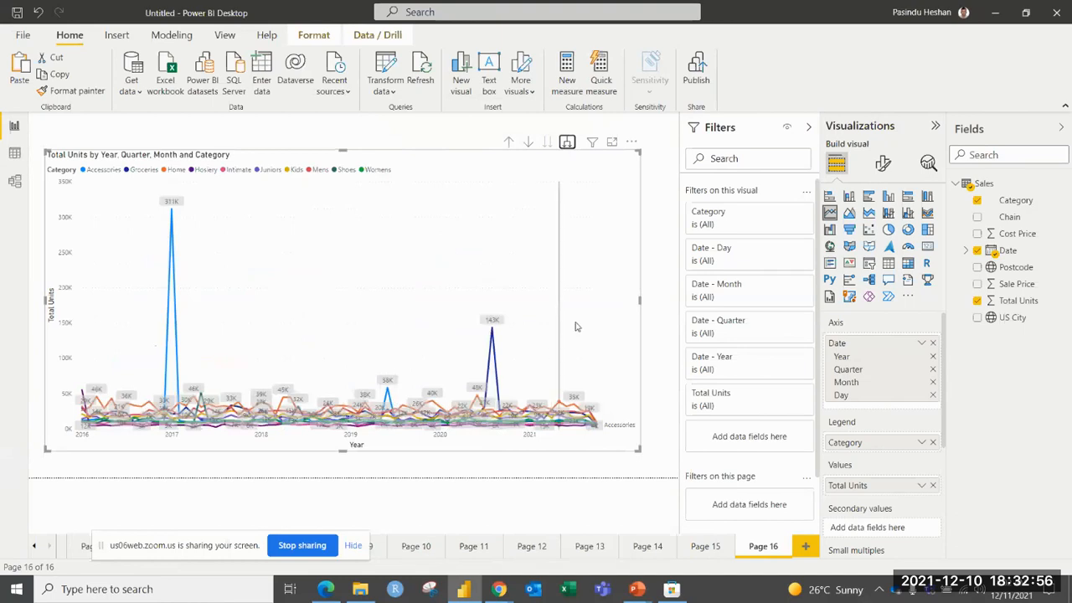
click(510, 145)
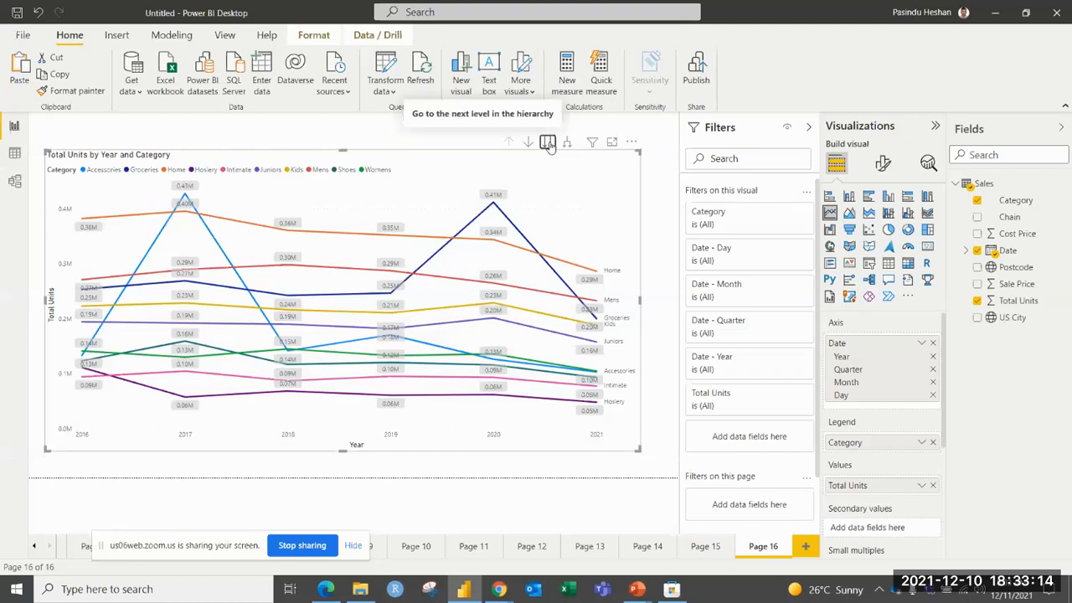
View the line chart at the next hierarchy level, by quarter only, and drill back up to years.
click(549, 145)
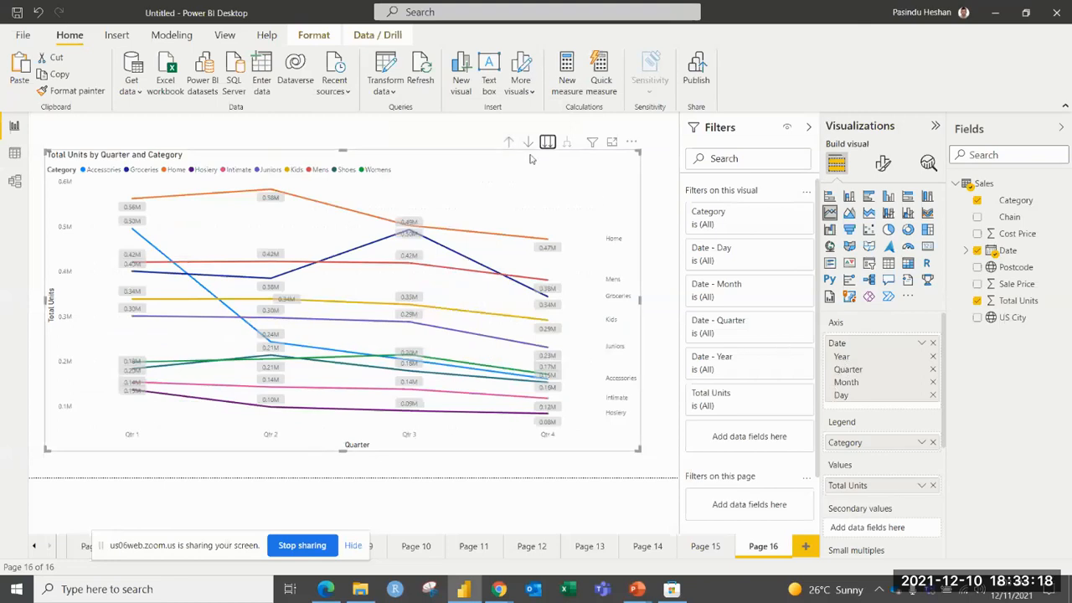
click(508, 142)
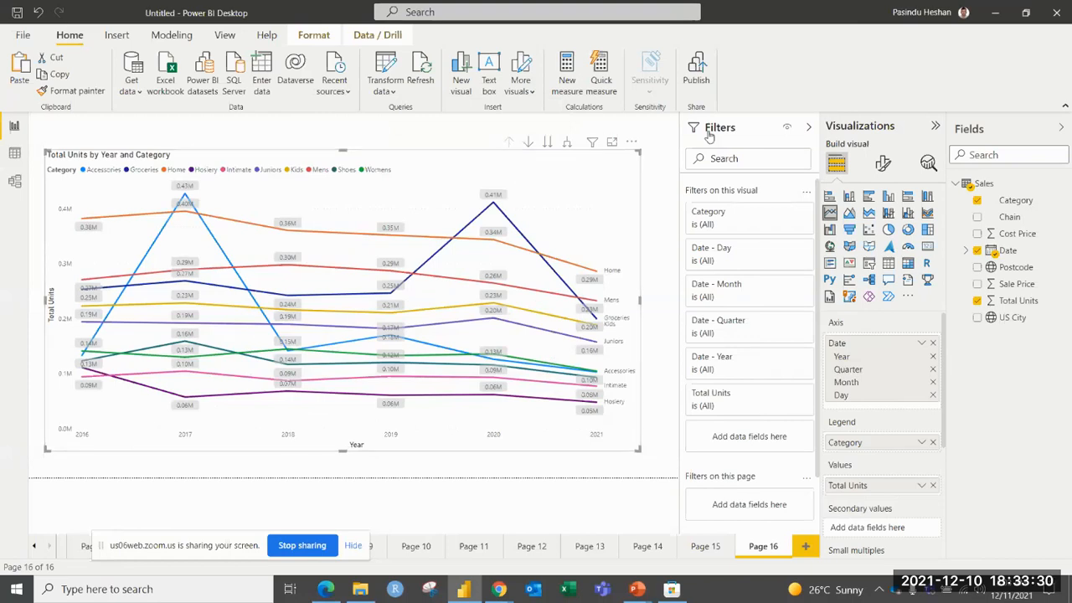
Add a new blank report page after Page 16.
click(806, 547)
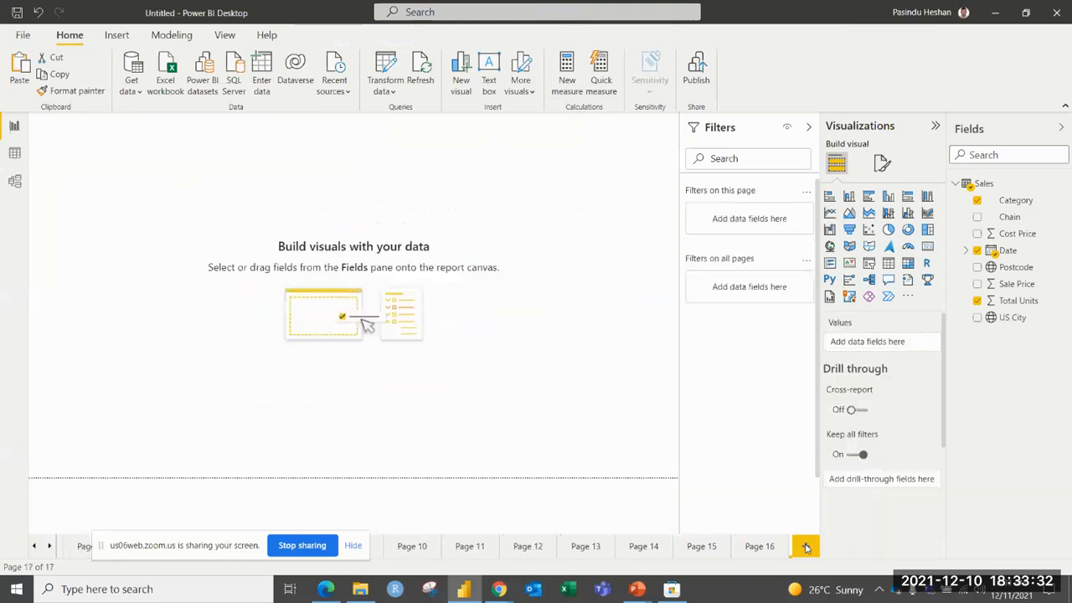
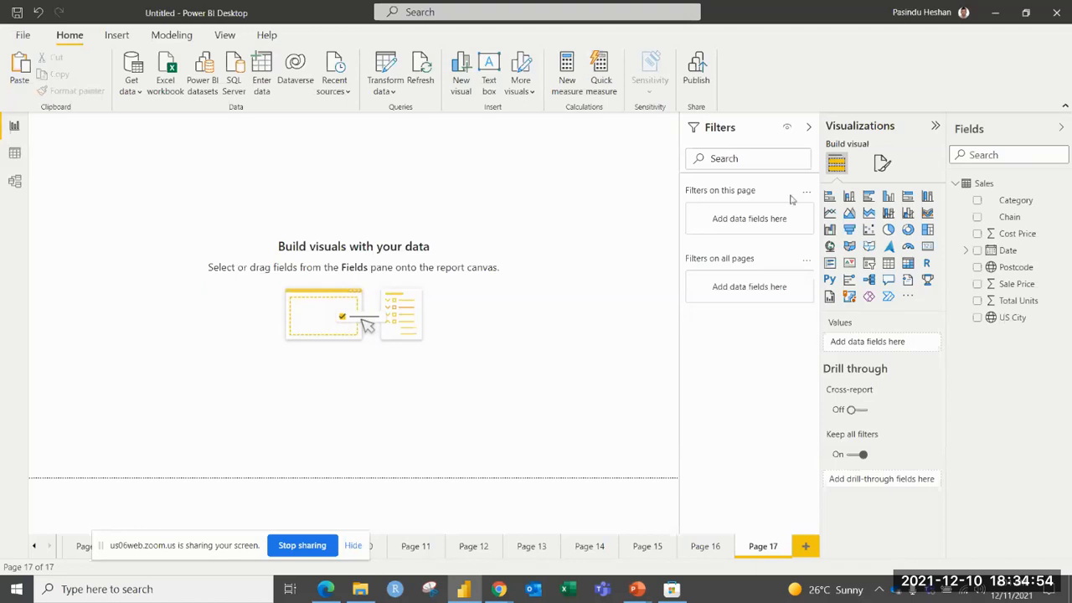
Build a line chart of Sale Price by Date with Chain as the legend, and widen it.
click(829, 213)
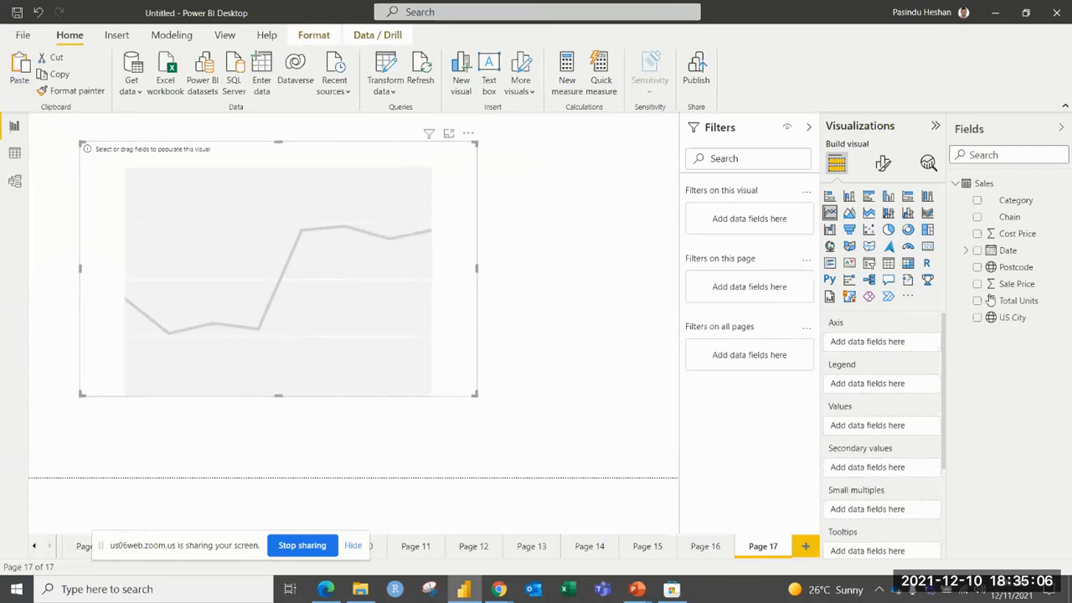
drag(1005, 250, 876, 341)
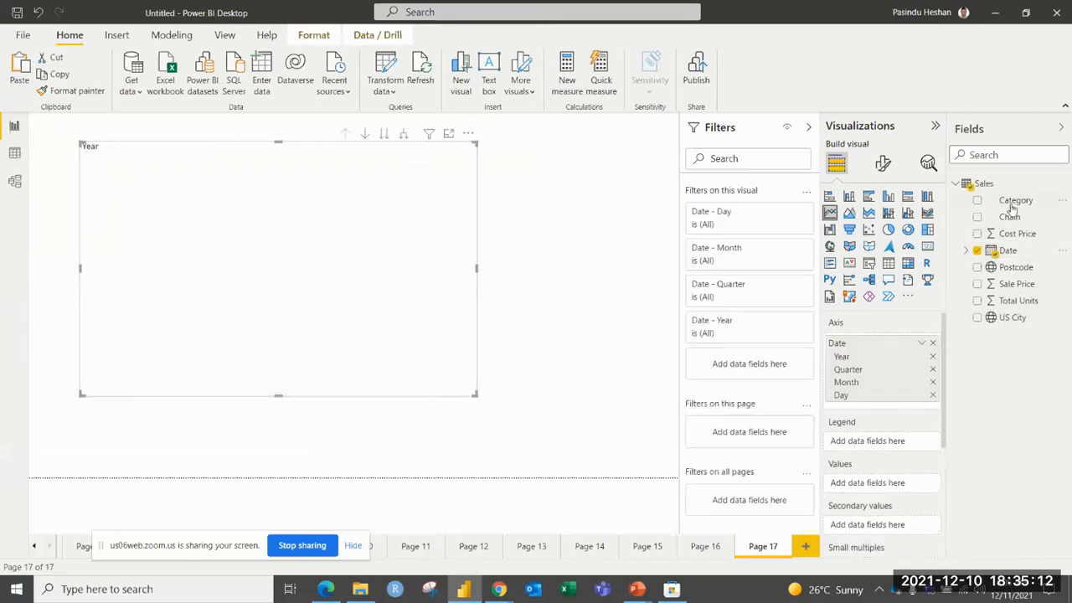
drag(1010, 217, 871, 442)
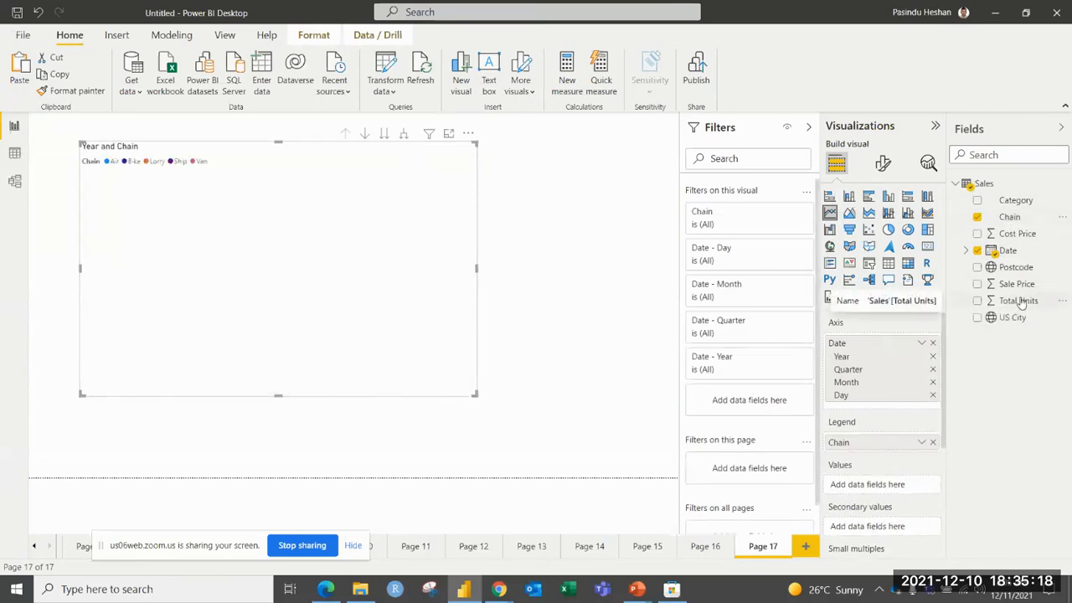
drag(1027, 288, 894, 484)
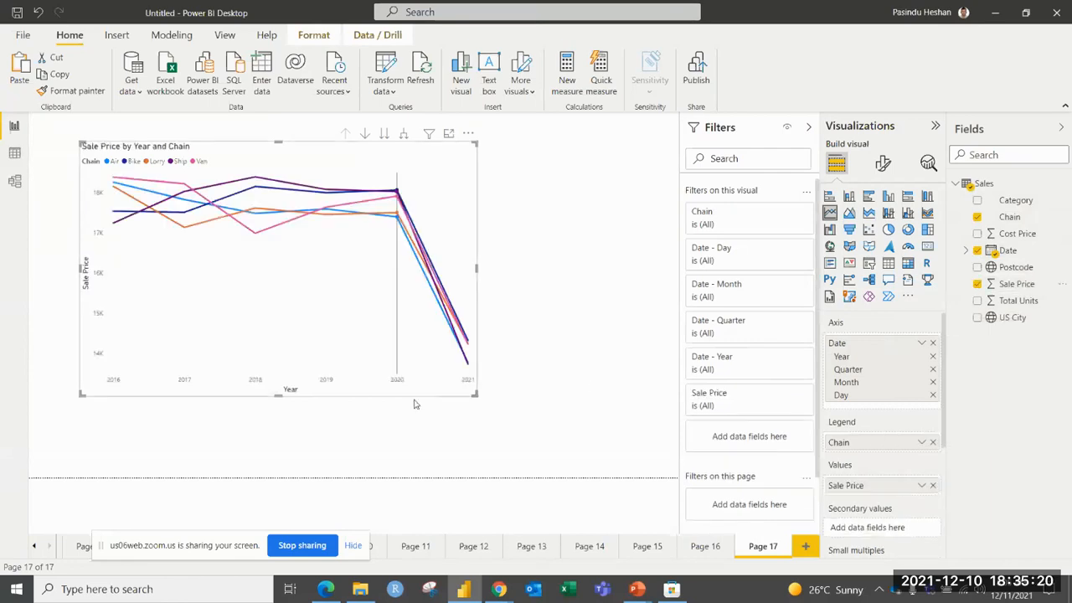
drag(478, 401, 545, 397)
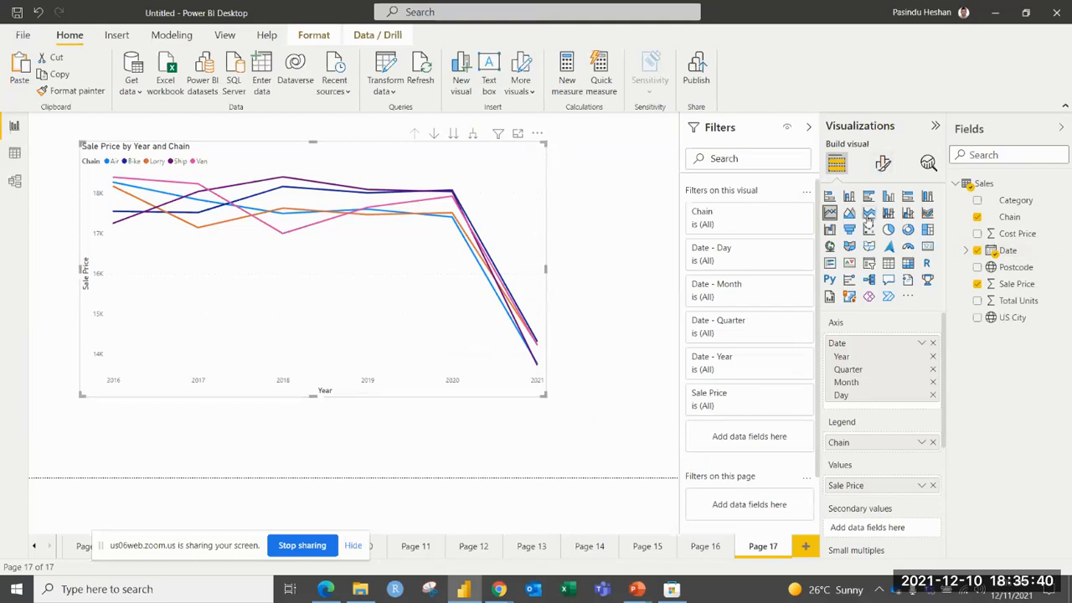
Convert the line chart to an area chart and turn on its data labels and series labels.
click(849, 213)
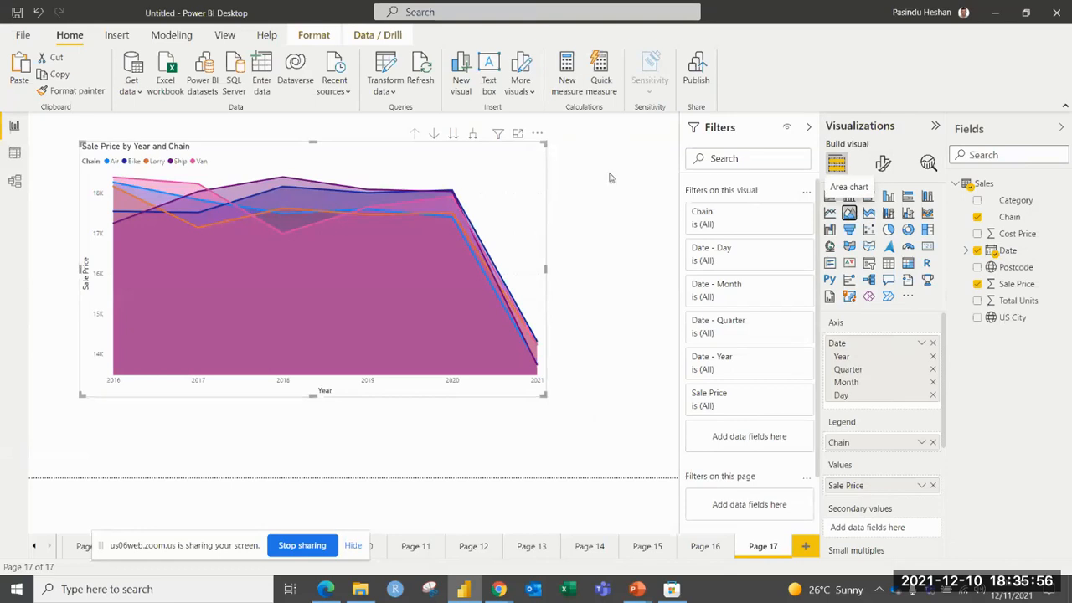
click(883, 162)
scroll(931, 489, down, 2)
click(929, 487)
click(928, 516)
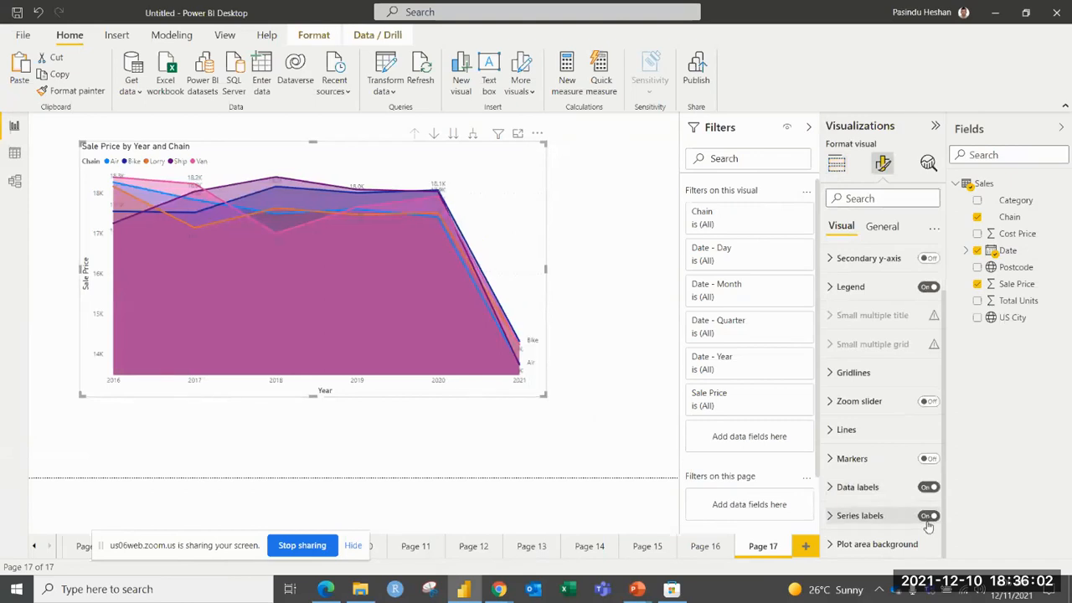
click(654, 224)
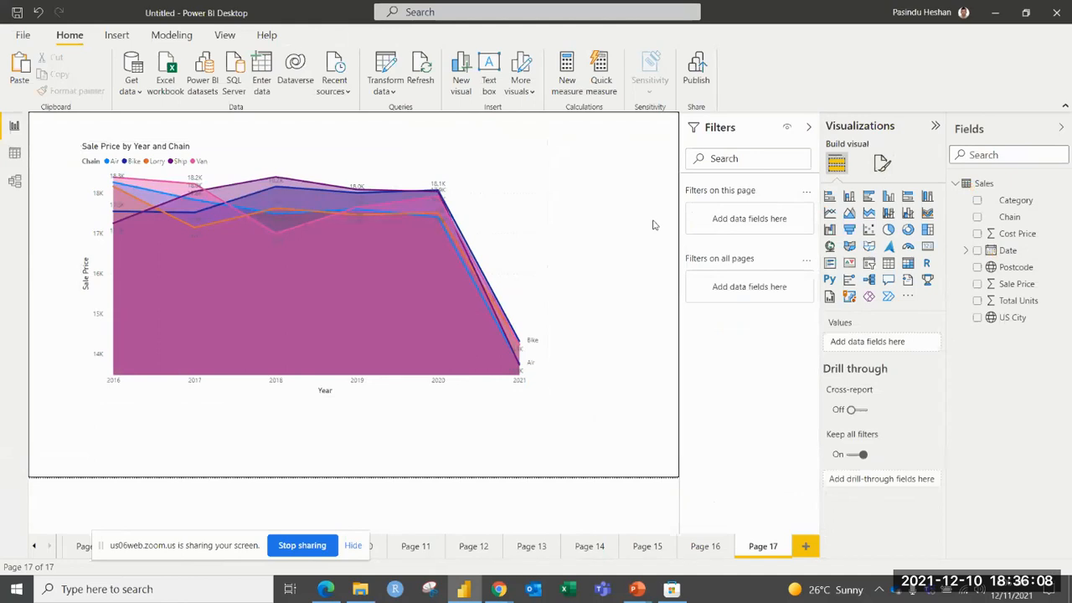
Add a new report page and insert a line and clustered column chart, enlarged to fill most of the page.
click(802, 546)
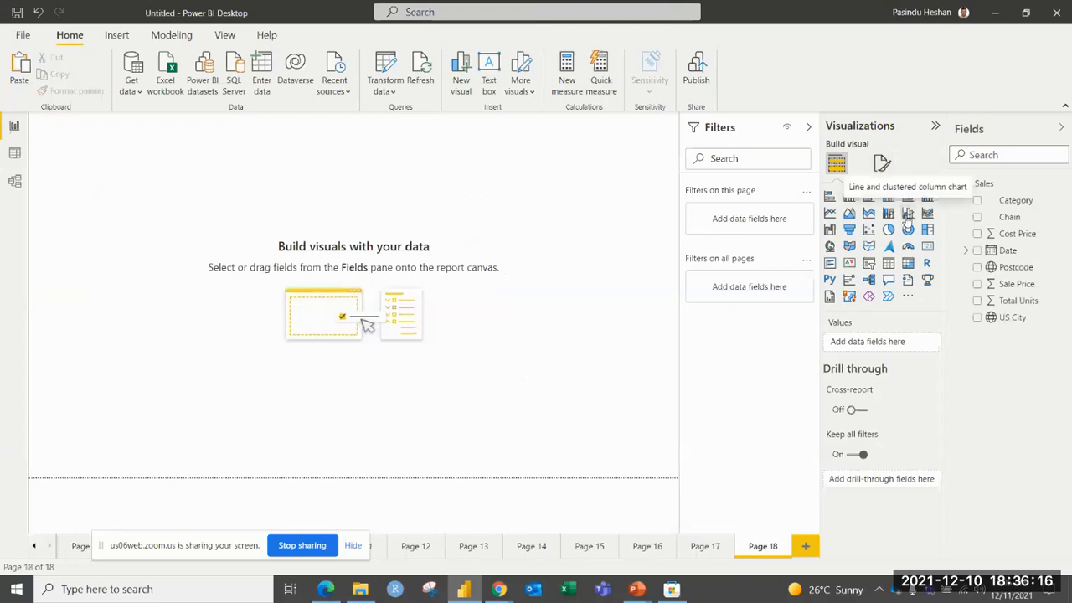
click(907, 213)
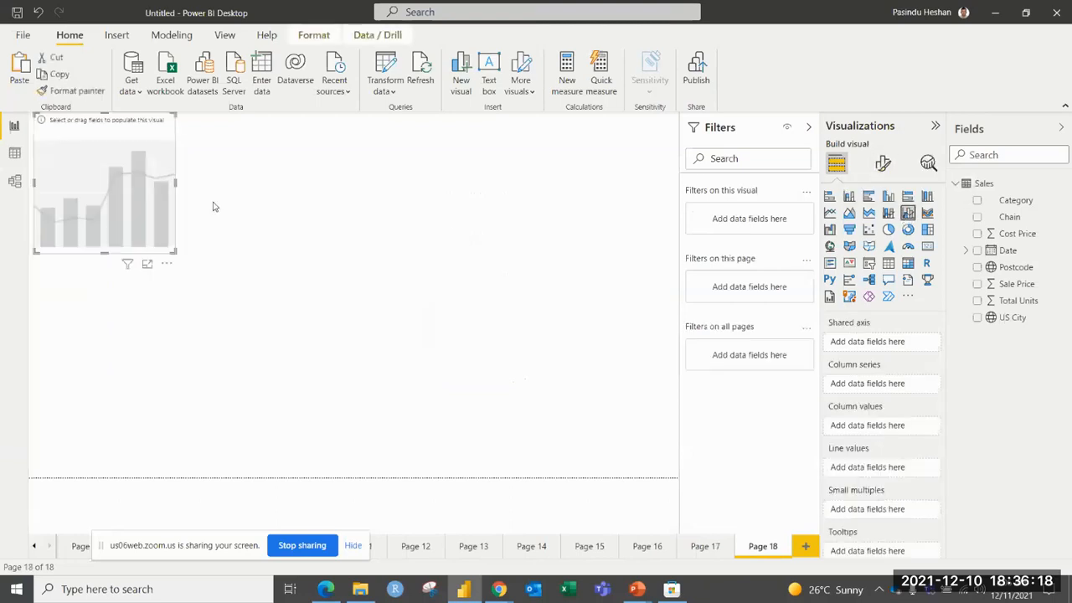
drag(176, 253, 508, 432)
drag(418, 321, 441, 334)
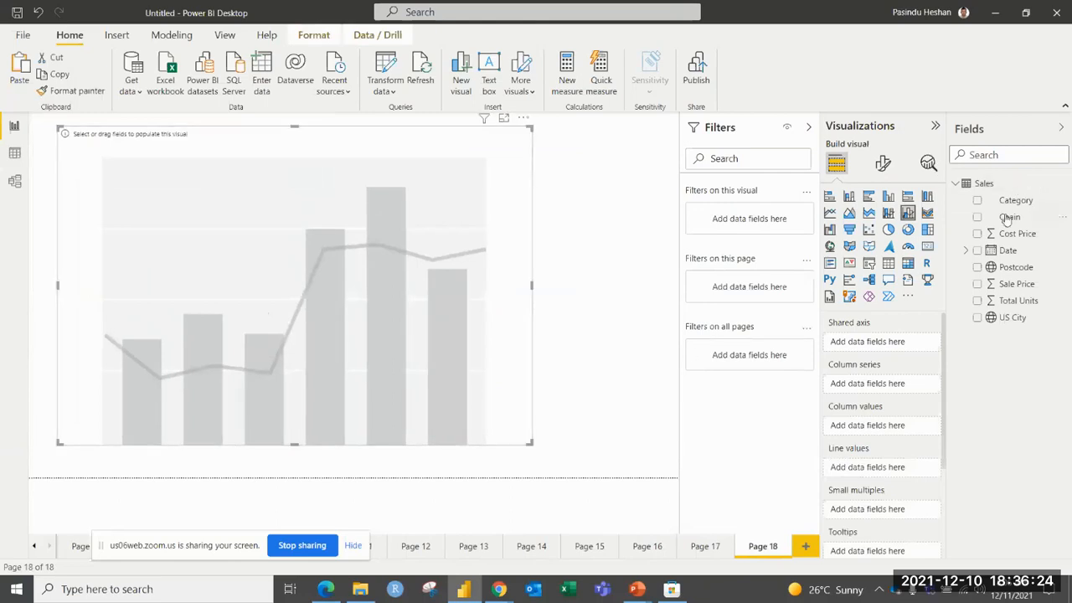
Populate the combo chart with Date as shared axis, Chain as column series, Sale Price as column values and Cost Price as line values.
drag(1005, 250, 878, 345)
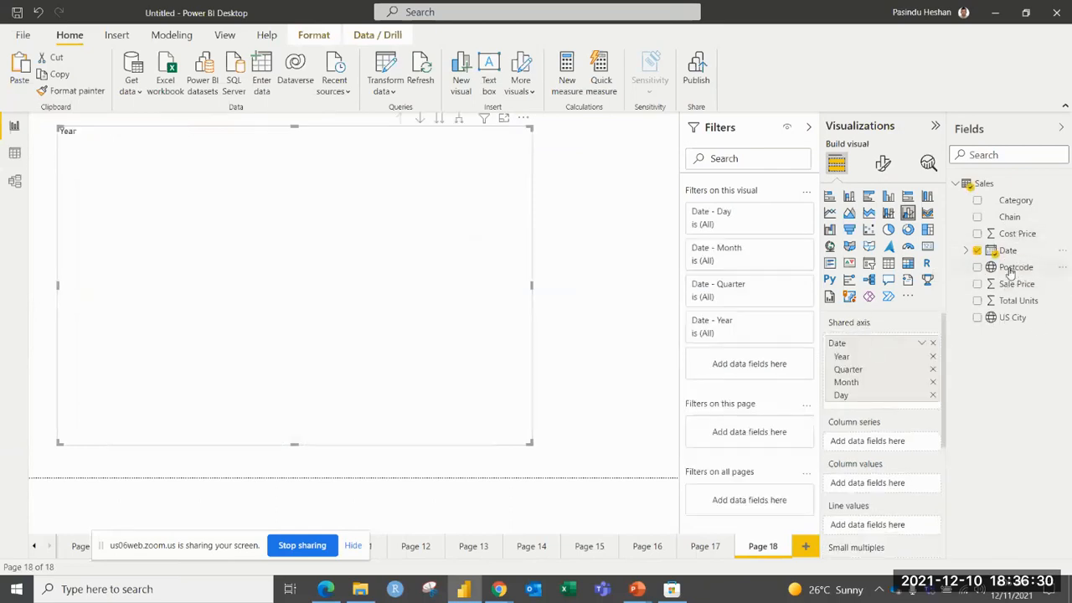
drag(1009, 284, 866, 443)
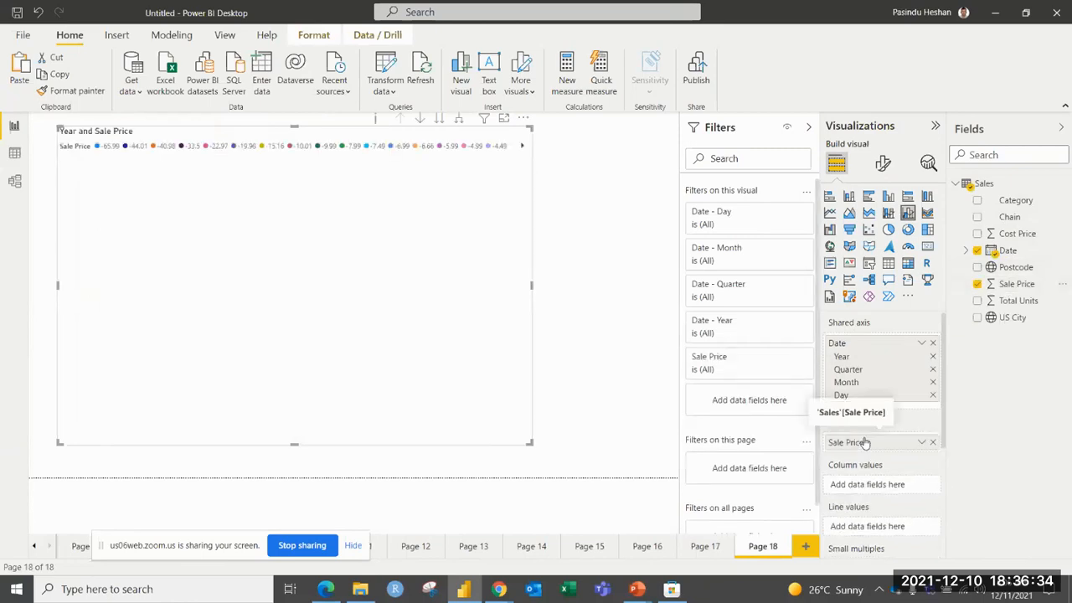
drag(1015, 235, 886, 526)
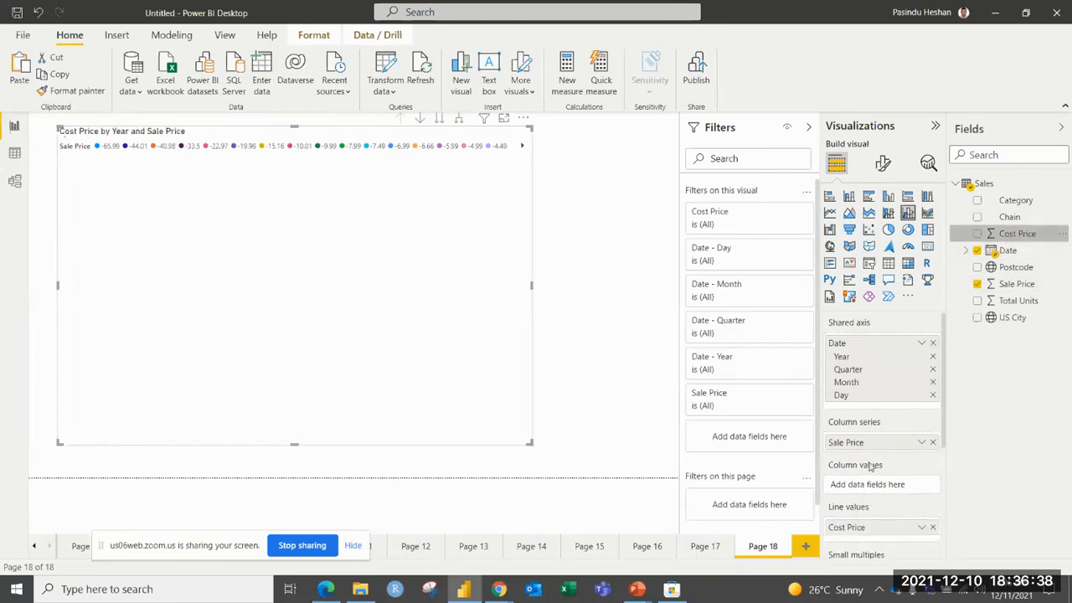
drag(873, 444, 866, 487)
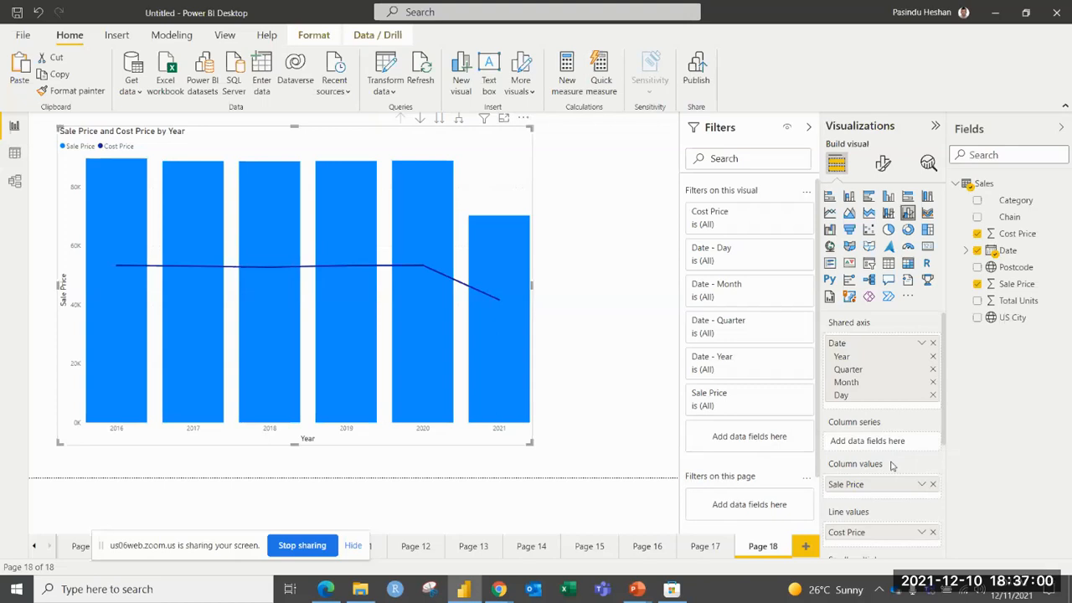
drag(1009, 217, 900, 442)
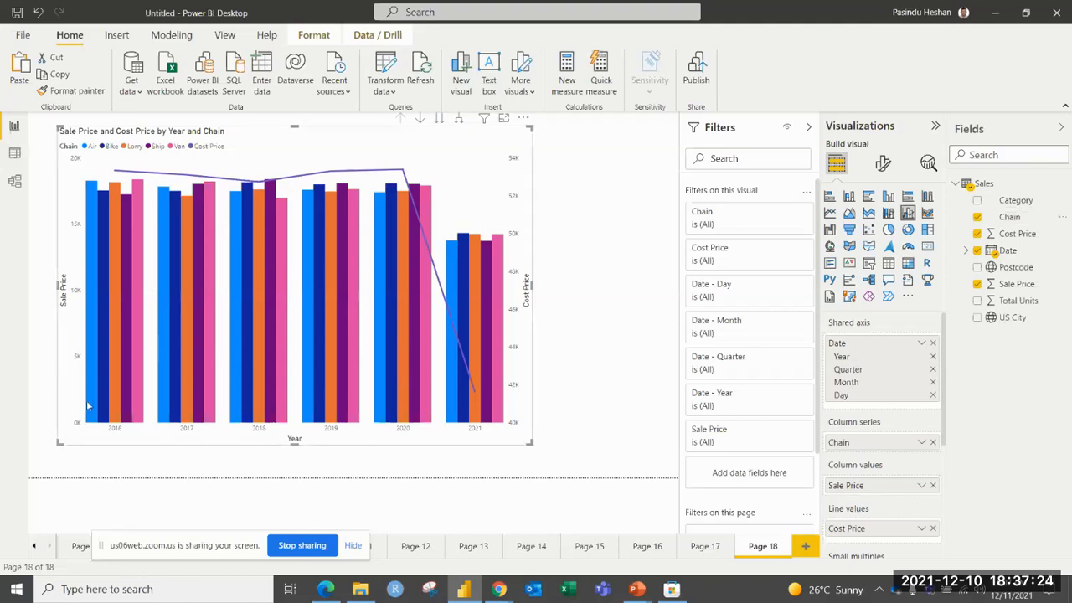
Toggle the combo chart's secondary y-axis setting and leave it on.
mouse_move(88, 404)
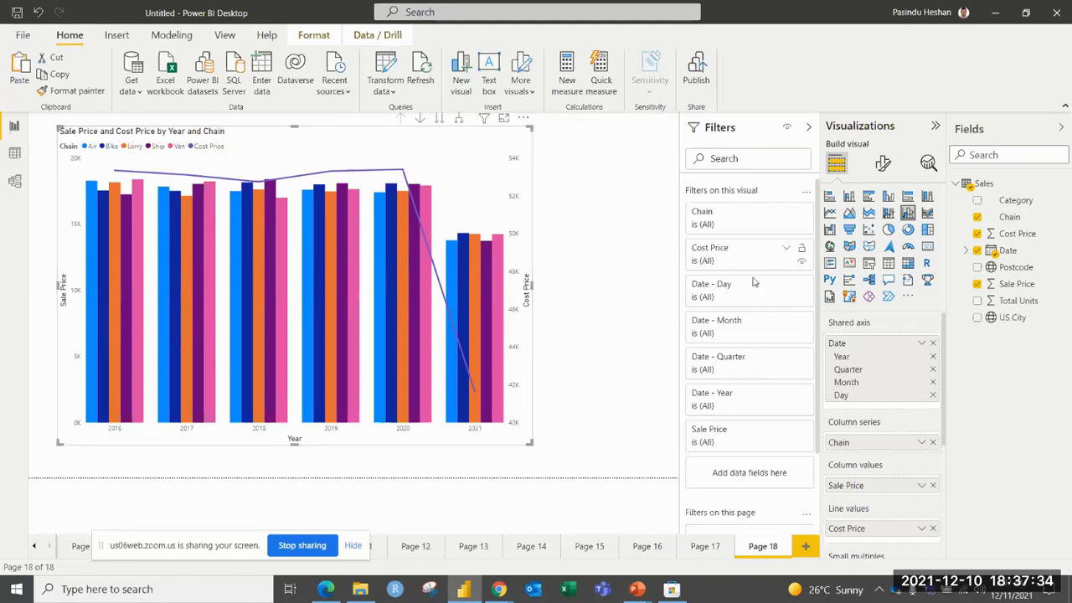
click(885, 165)
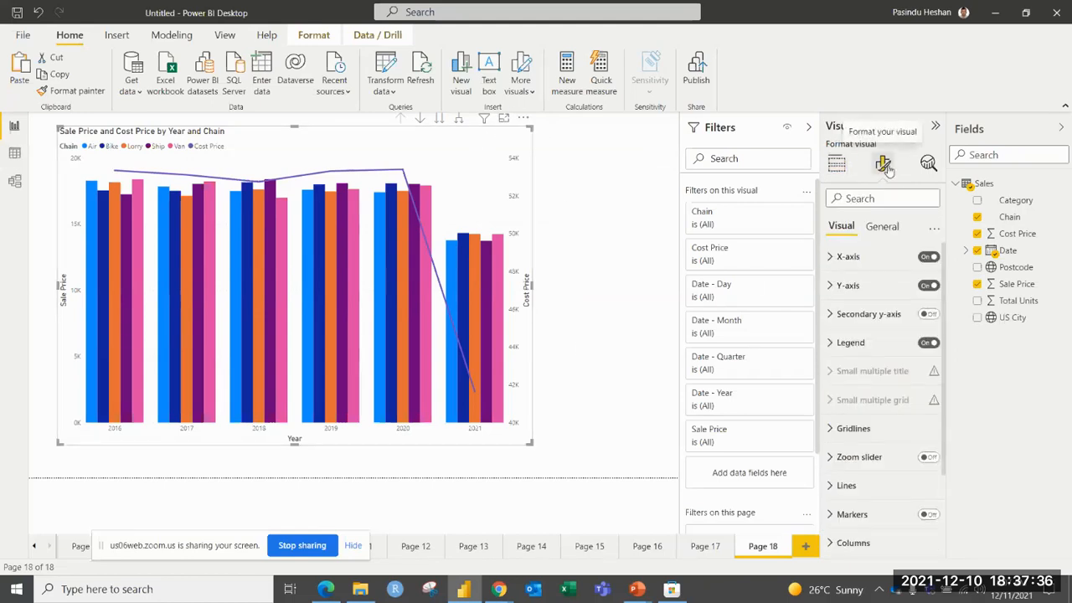
click(930, 315)
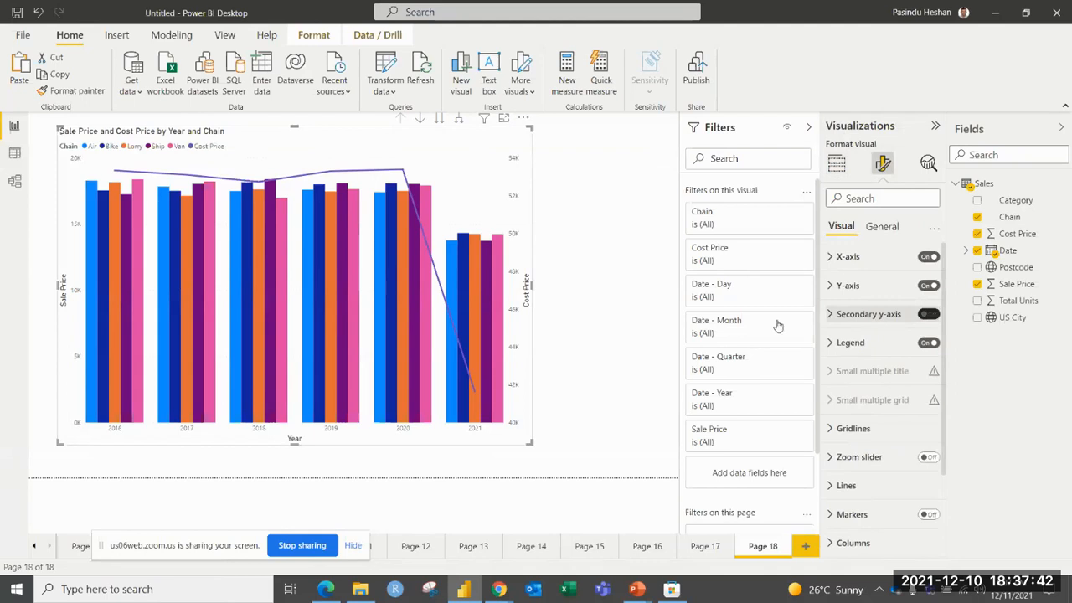
click(930, 315)
click(928, 315)
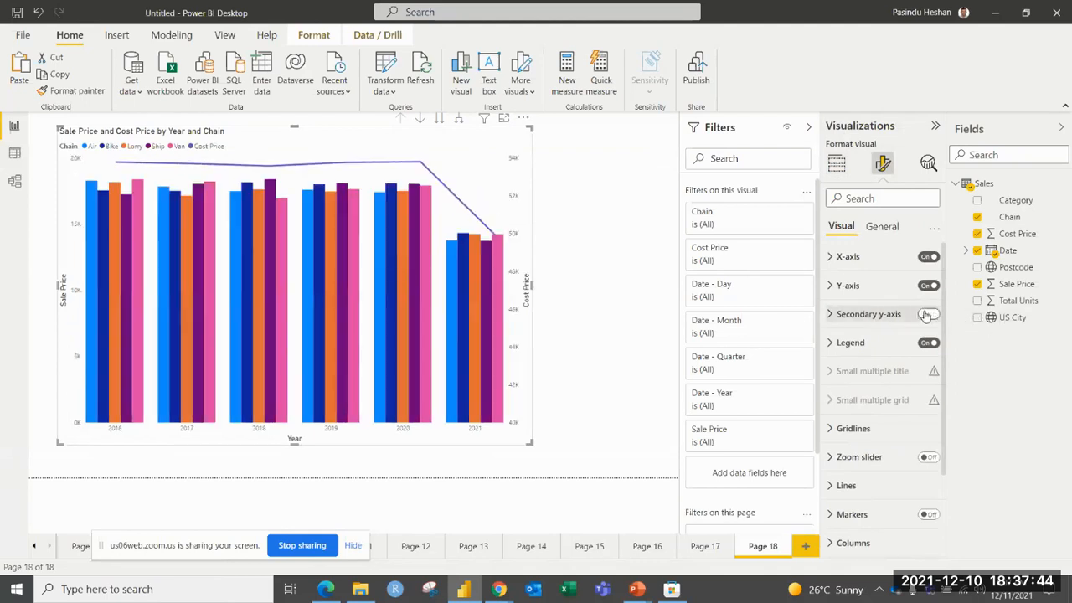
Set the font of the secondary y-axis values to Segoe UI Bold.
click(871, 315)
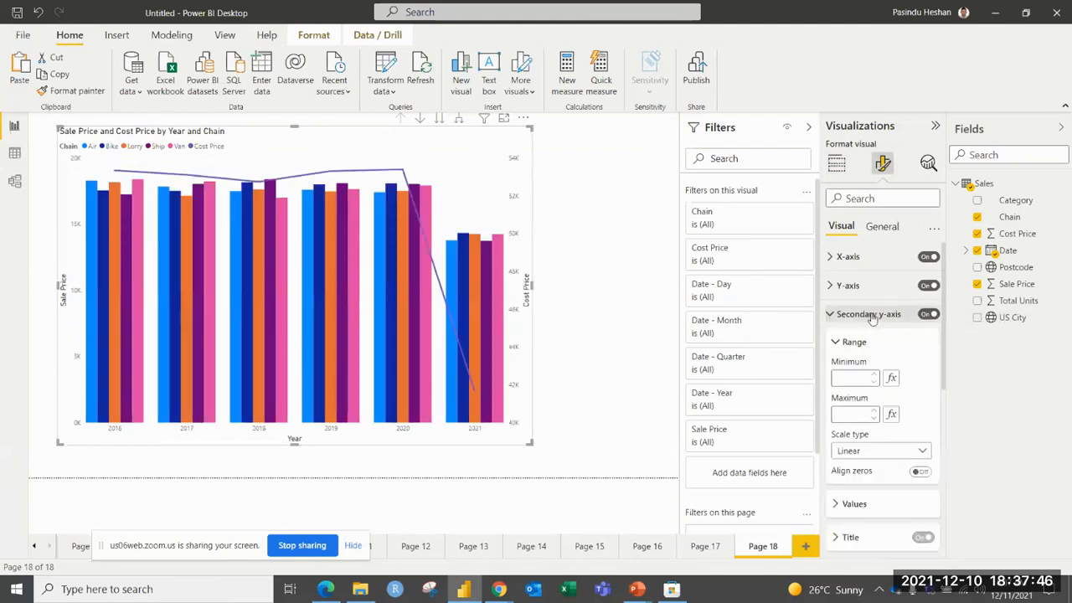
scroll(871, 322, down, 1)
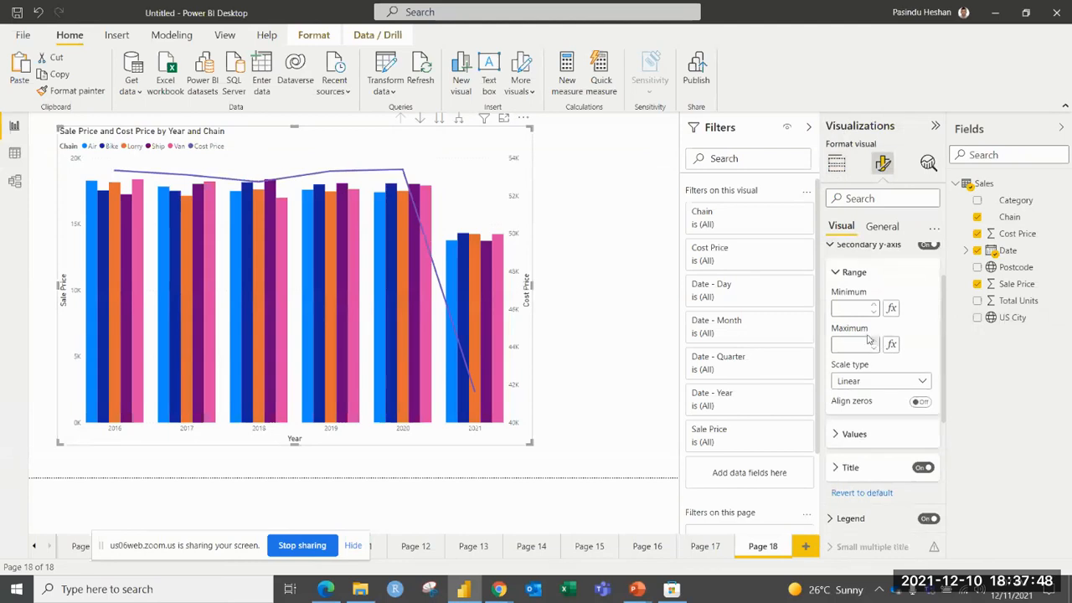
scroll(862, 306, up, 1)
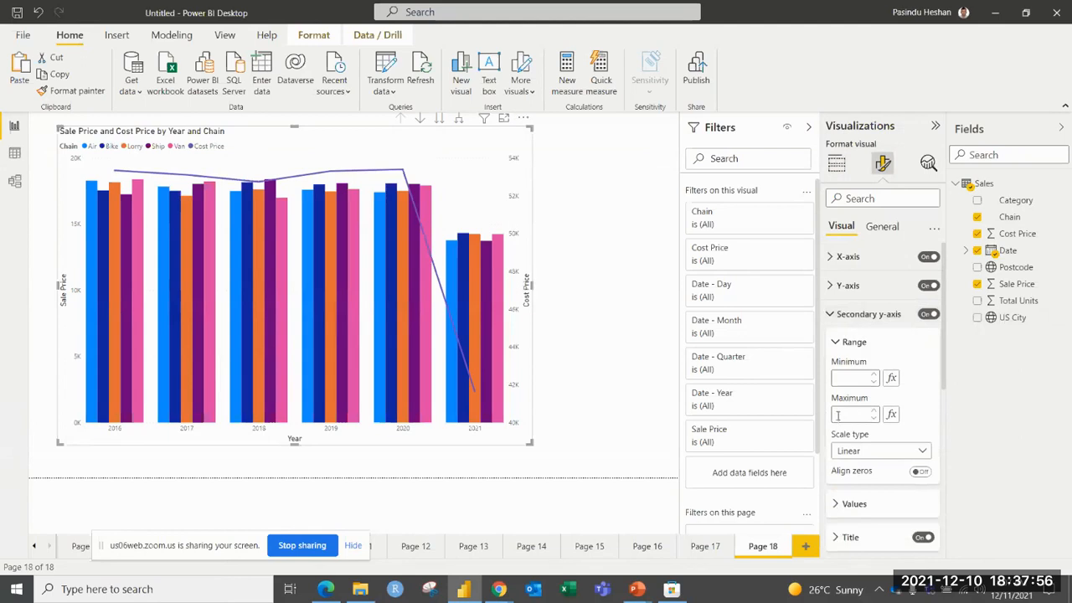
click(840, 343)
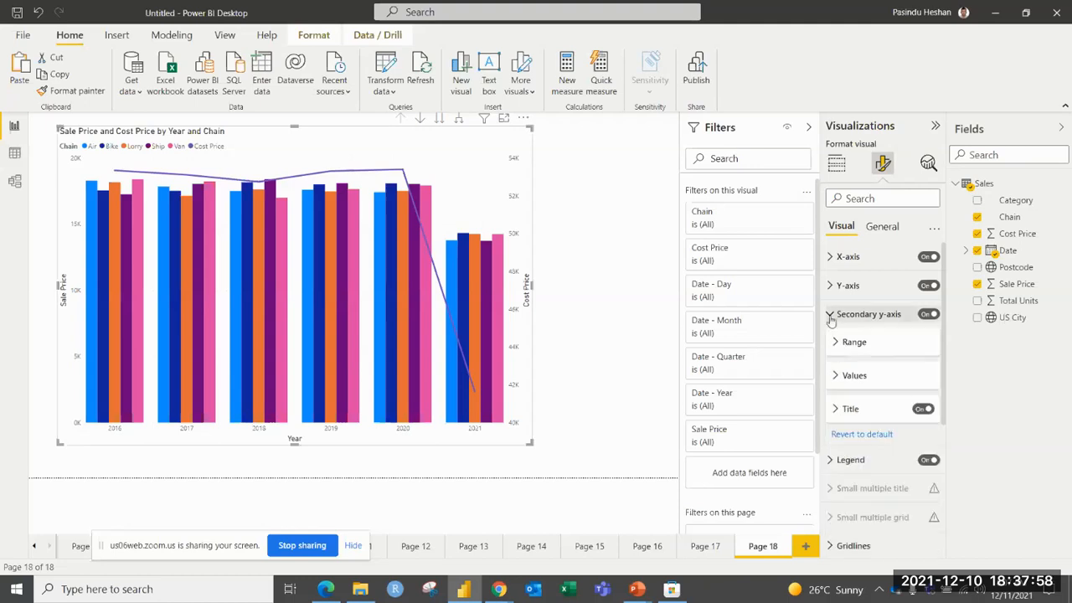
click(836, 377)
scroll(871, 368, down, 2)
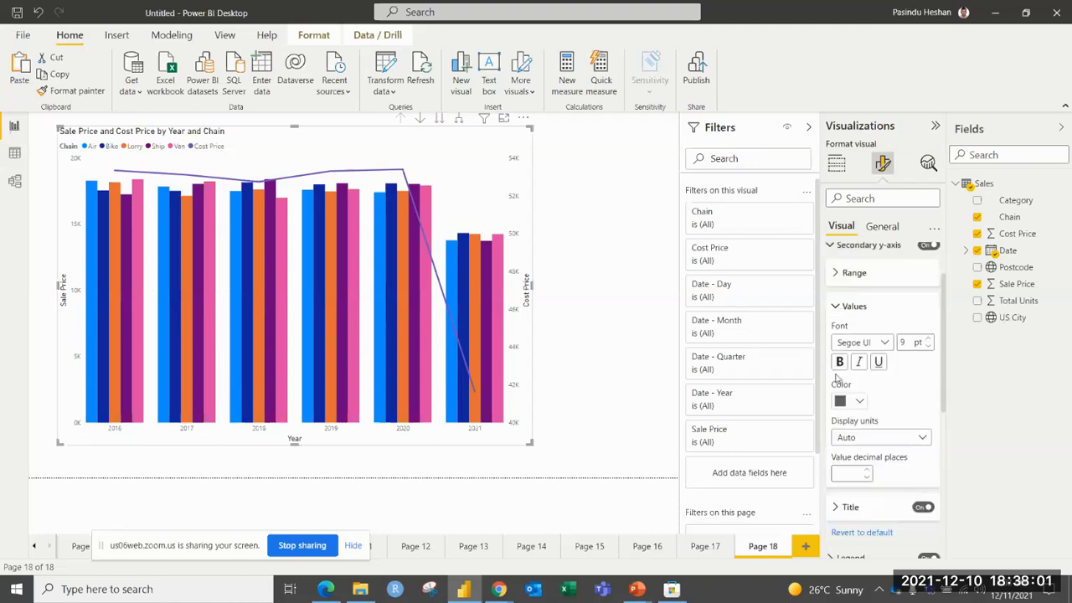
click(886, 342)
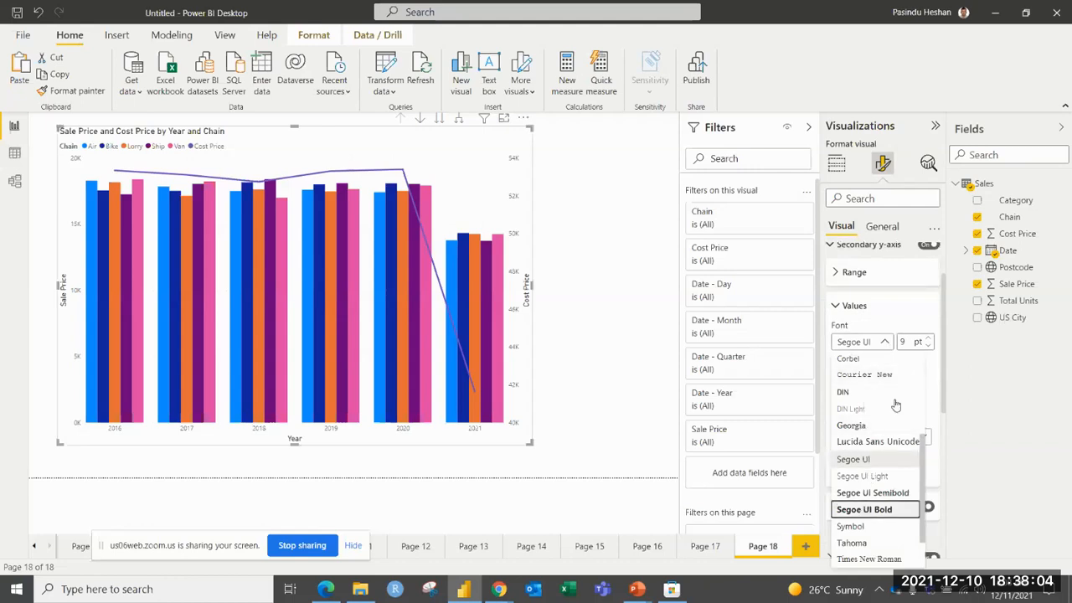
click(864, 509)
click(644, 289)
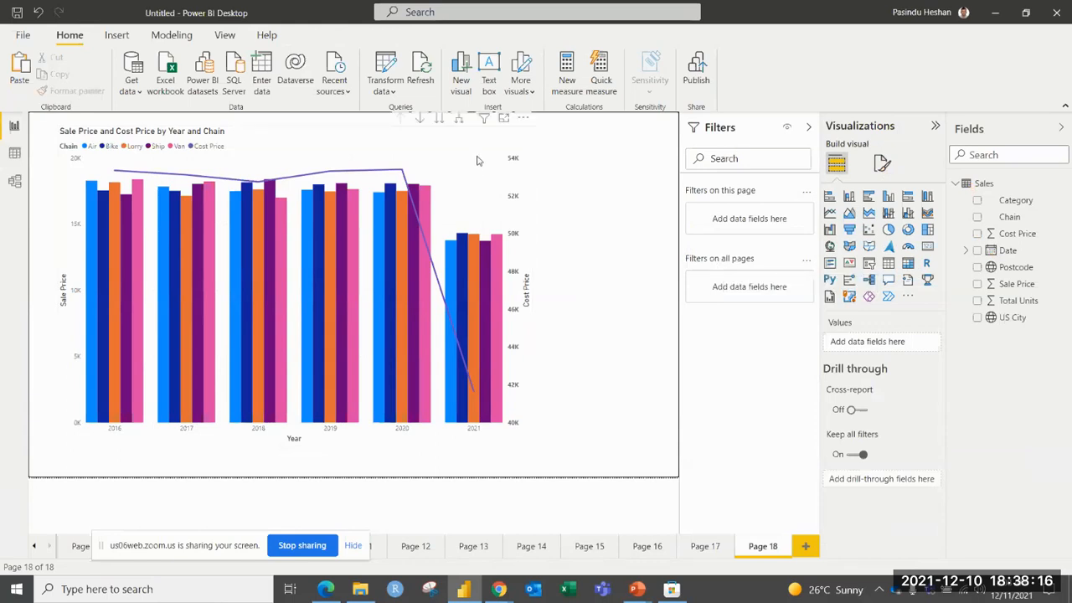
View the combo chart as a line and stacked column chart, and switch it back to line and clustered columns.
click(481, 140)
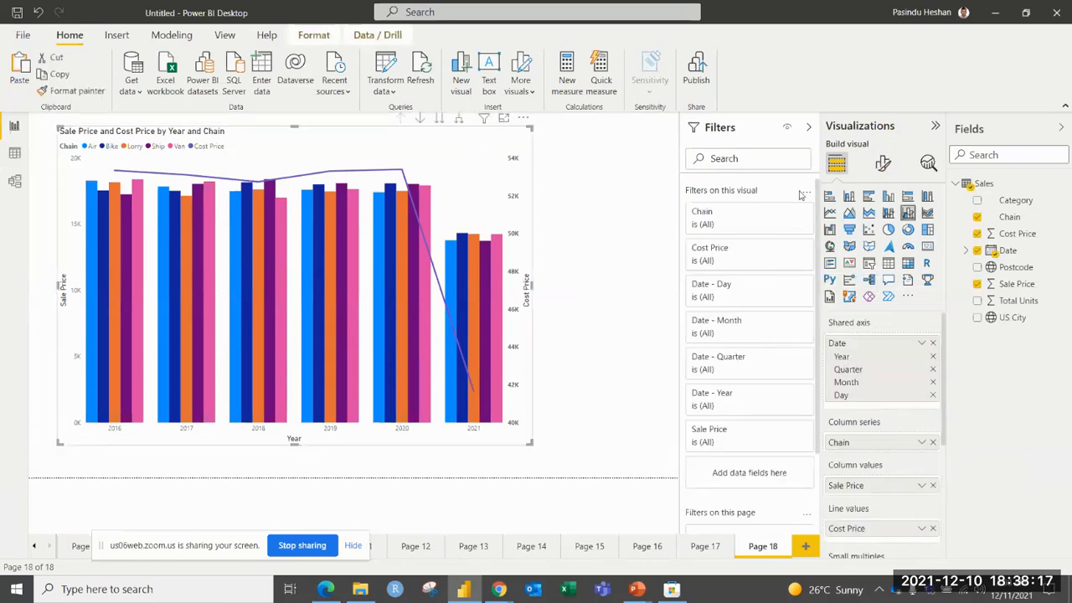
click(889, 214)
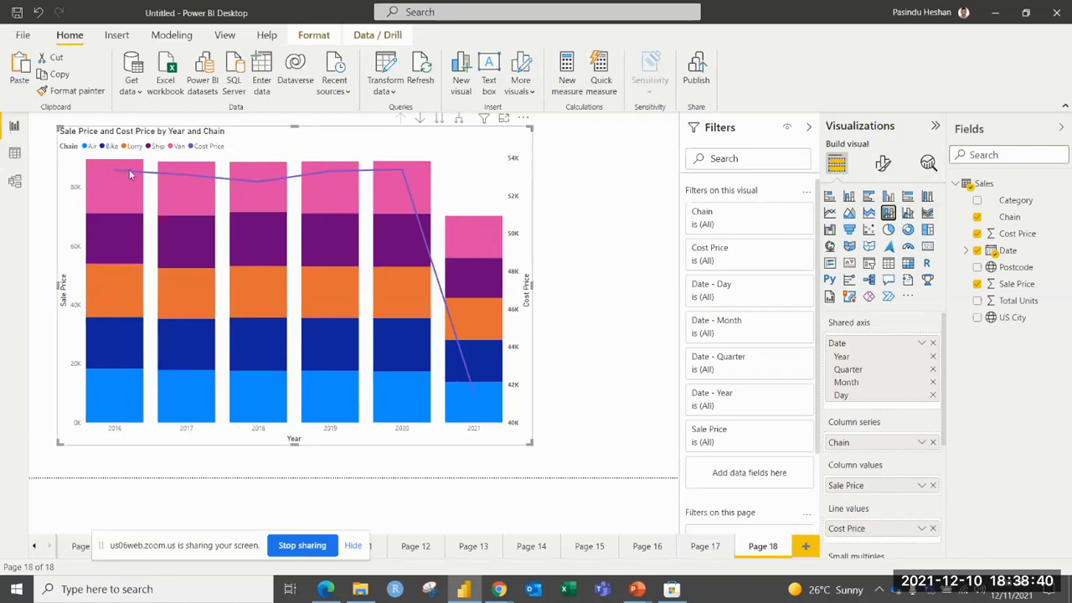
mouse_move(142, 261)
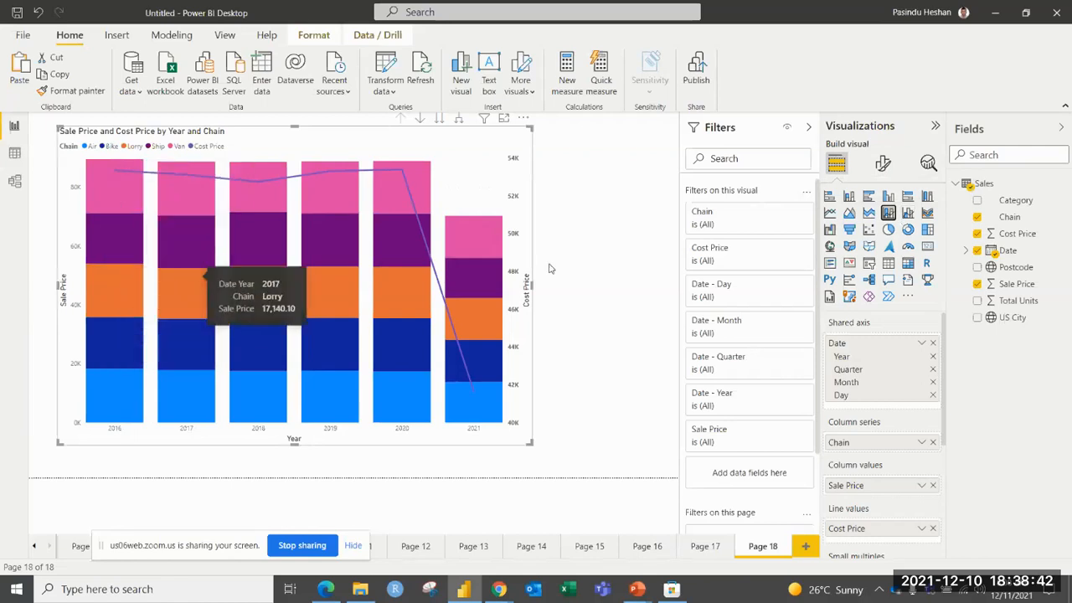
click(908, 213)
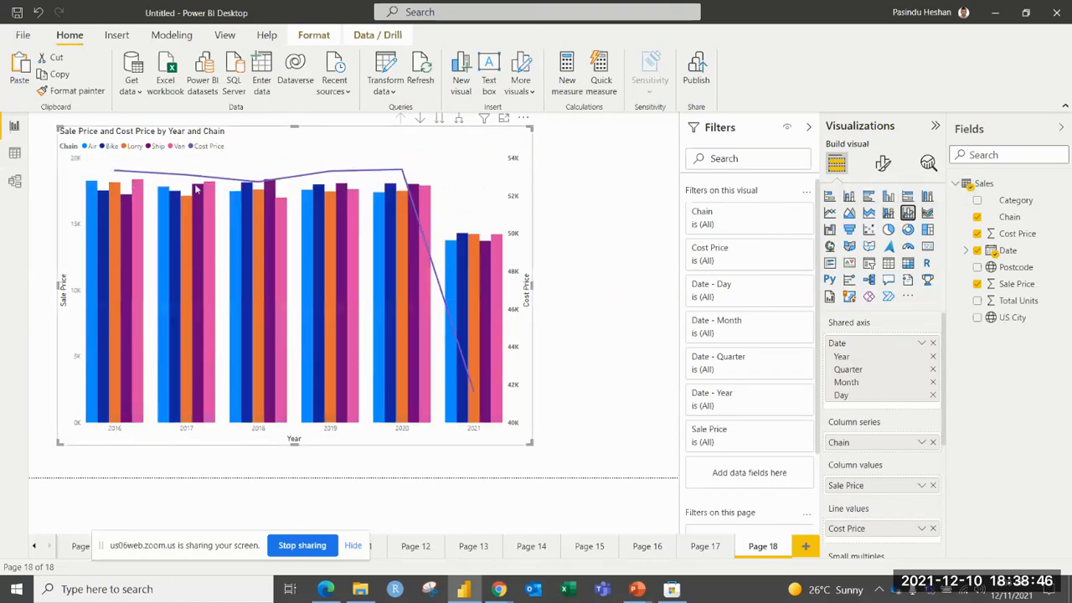
mouse_move(197, 189)
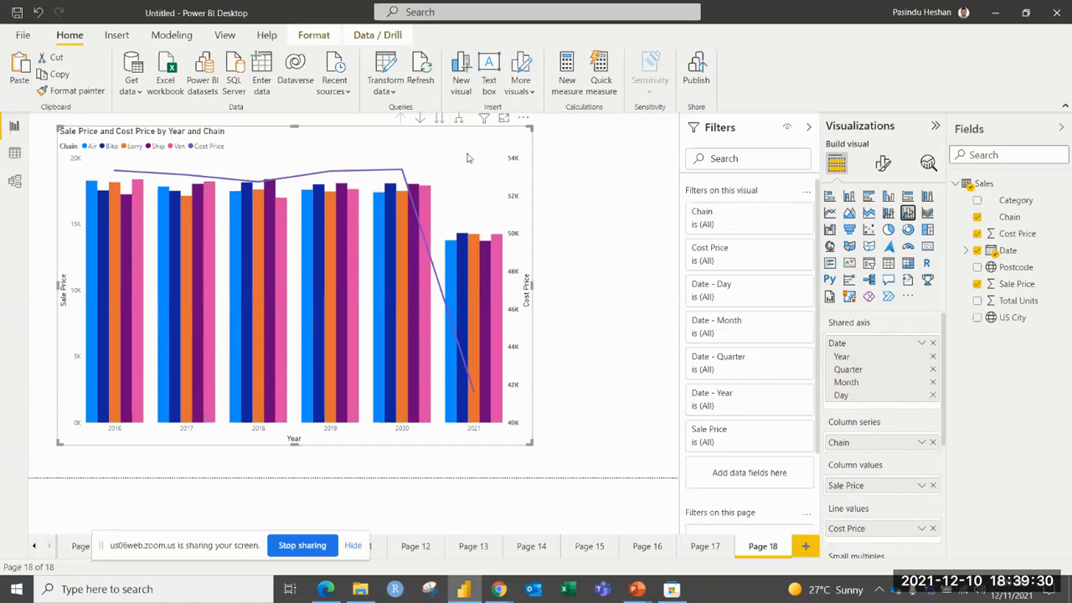
Add another report page and insert a scatter chart, enlarged and moved toward the middle of the page.
click(805, 546)
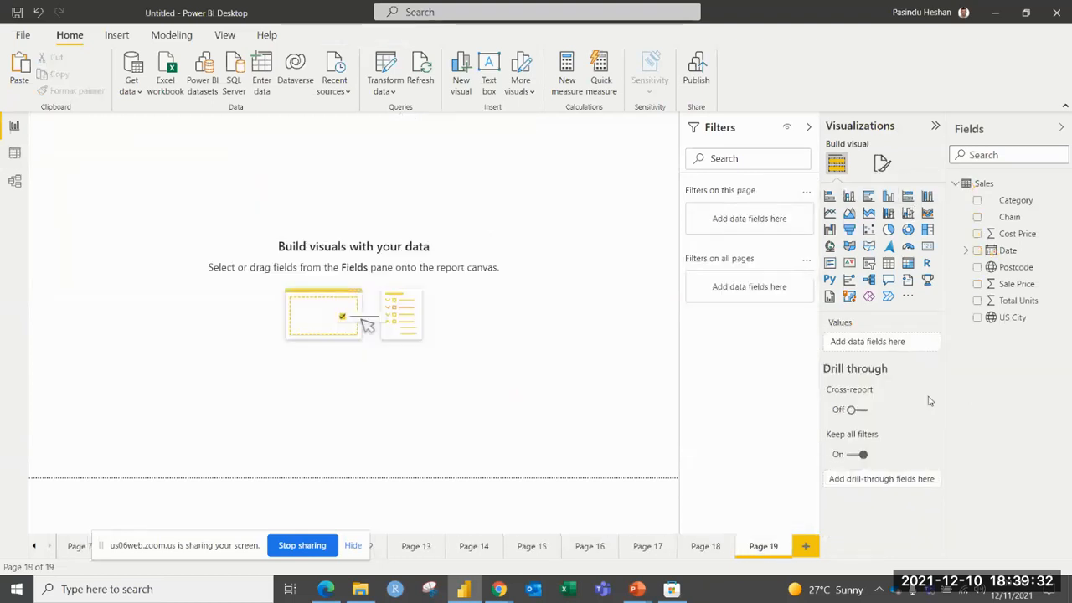
click(869, 229)
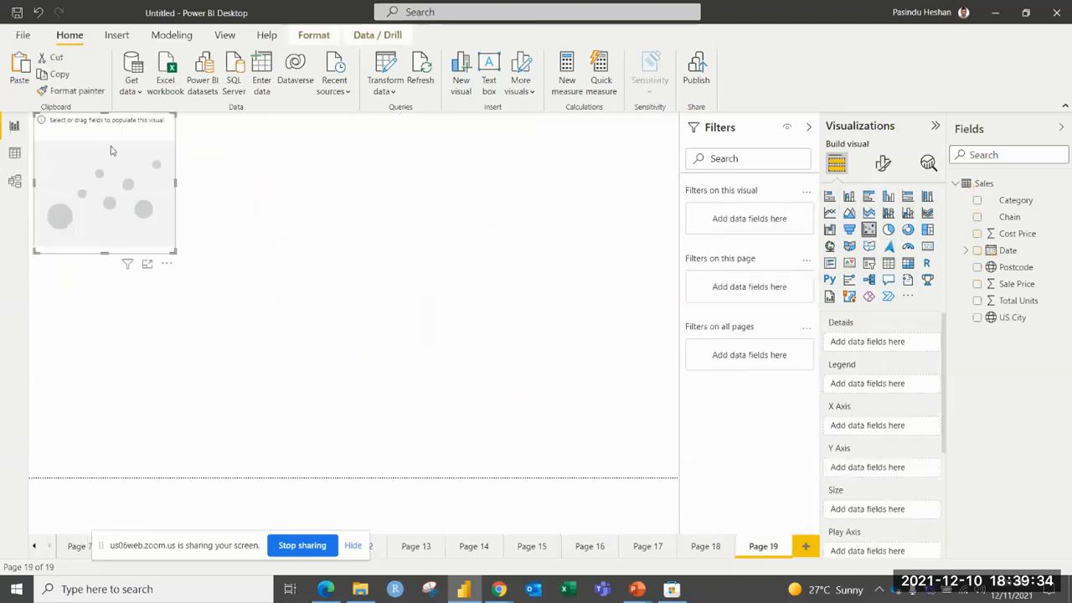
drag(175, 253, 494, 424)
drag(382, 294, 434, 325)
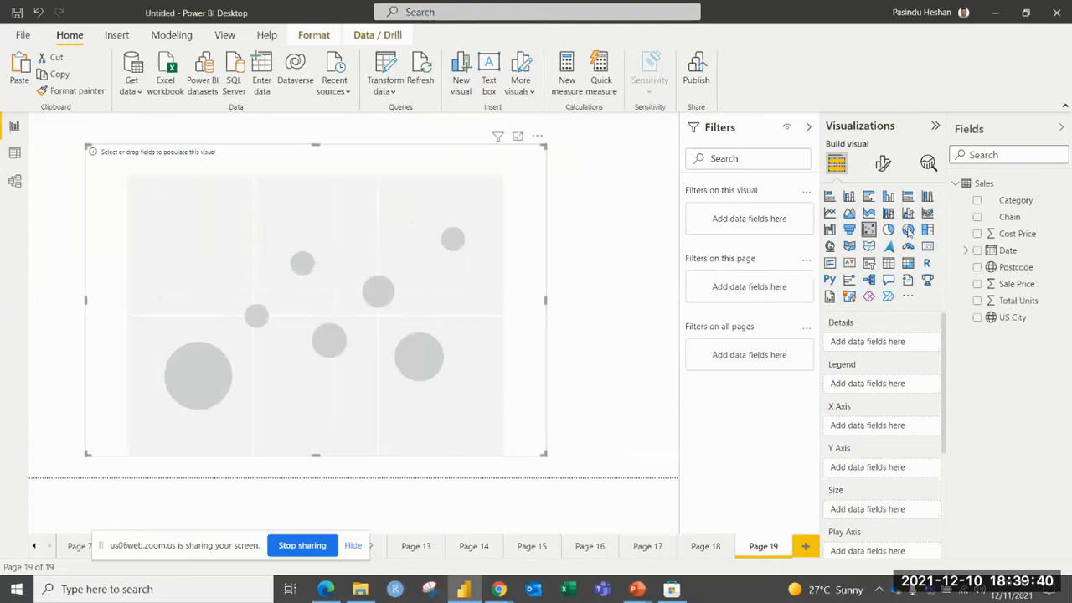
Fill the scatter chart with Sale Price on the x-axis, Cost Price on the y-axis, Total Units as size and Category as details.
drag(988, 286, 869, 418)
drag(1015, 234, 879, 475)
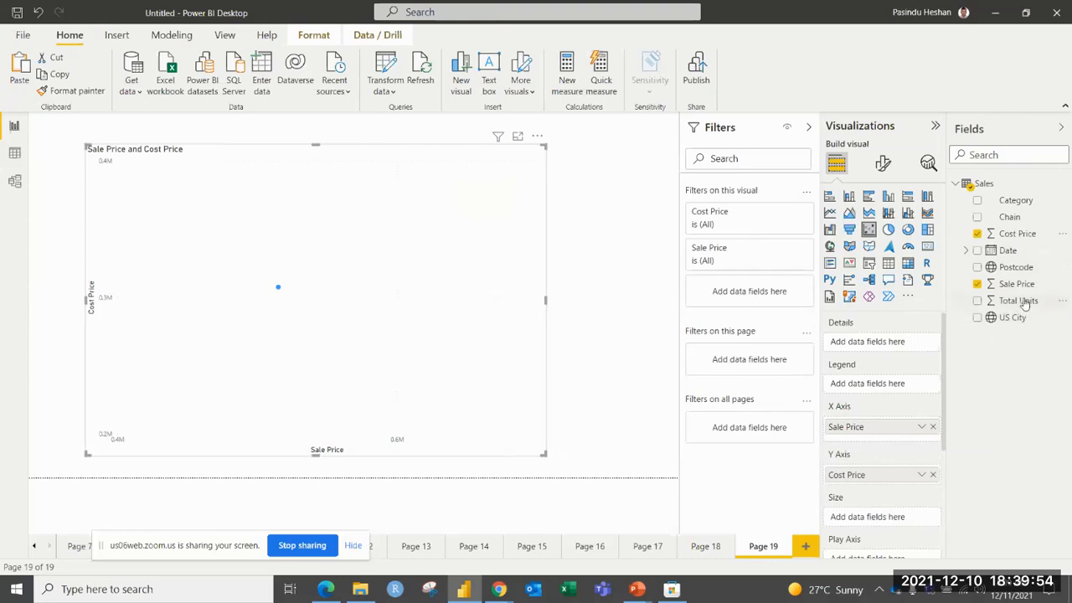
drag(1022, 301, 875, 518)
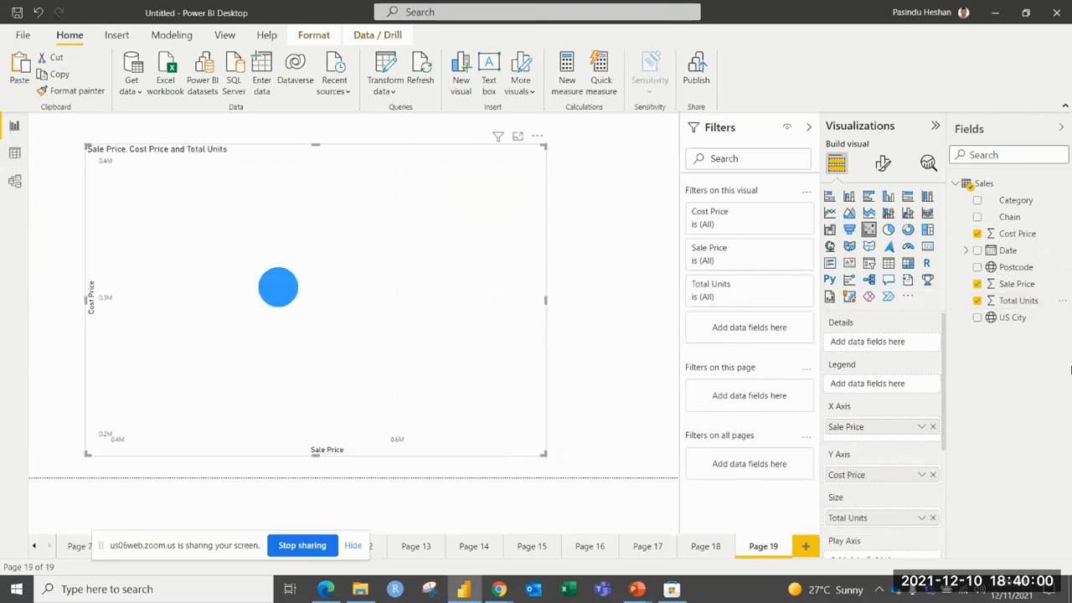
drag(1015, 201, 867, 344)
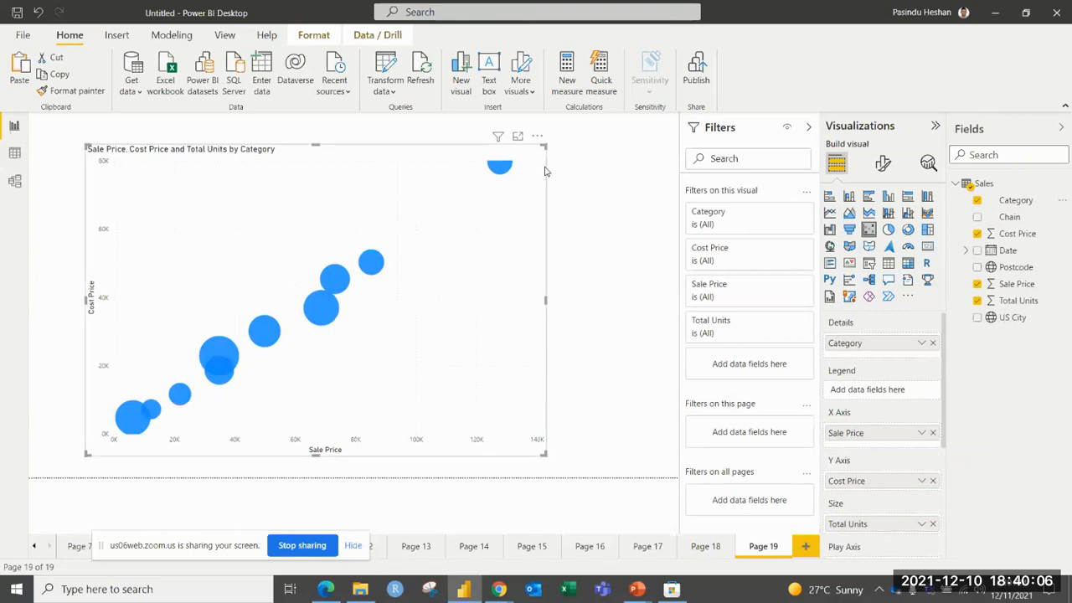
Turn on category labels for the scatter chart's bubbles.
click(882, 163)
click(930, 486)
click(601, 299)
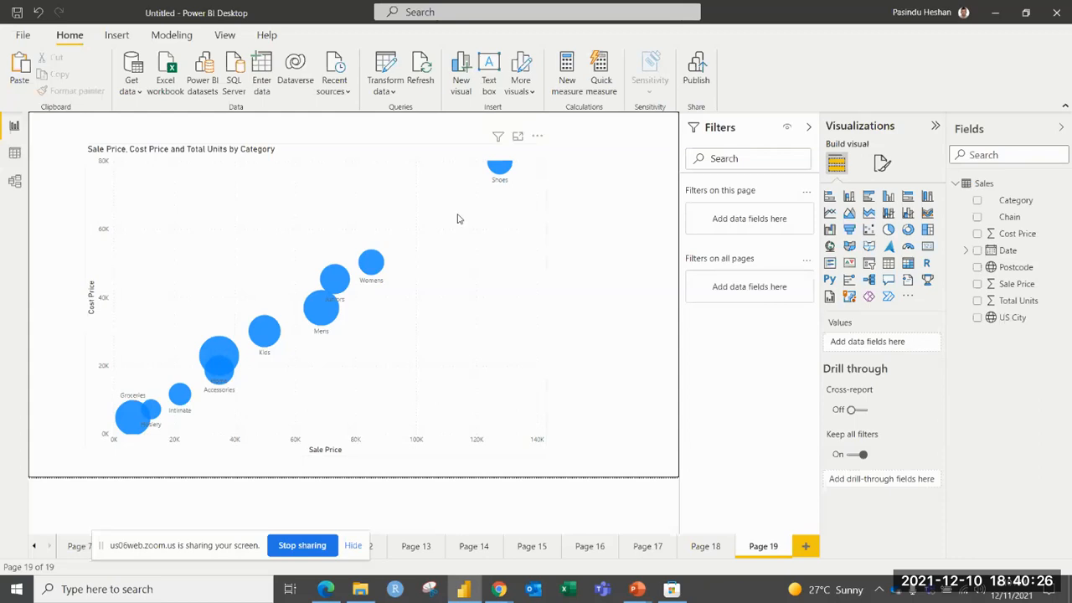
Set Date as the scatter chart's play axis and start the animation.
mouse_move(141, 423)
click(466, 315)
scroll(898, 337, down, 2)
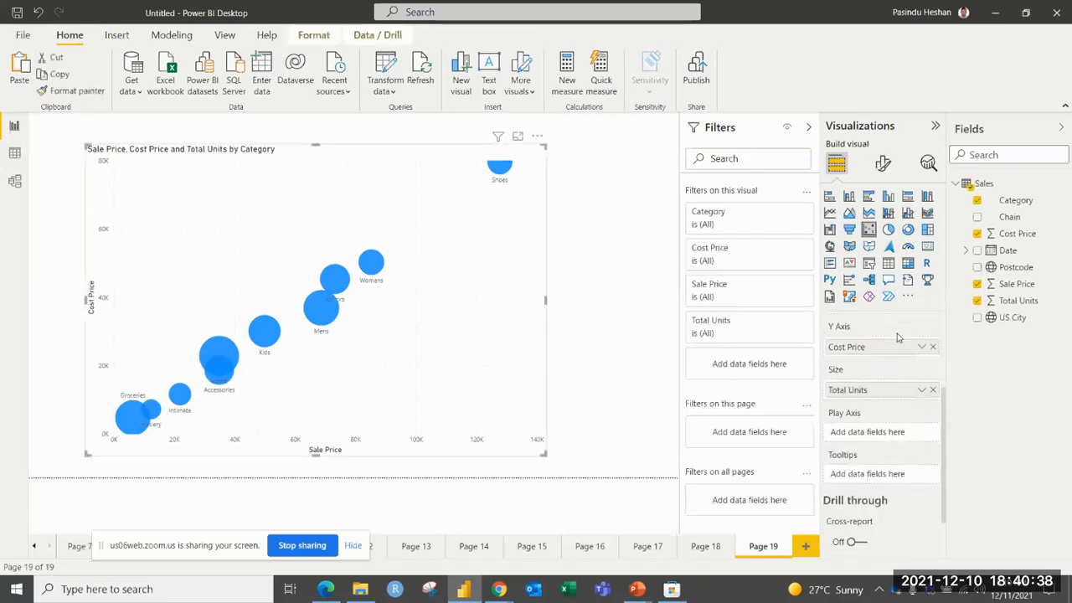
scroll(899, 338, down, 2)
drag(1008, 250, 877, 366)
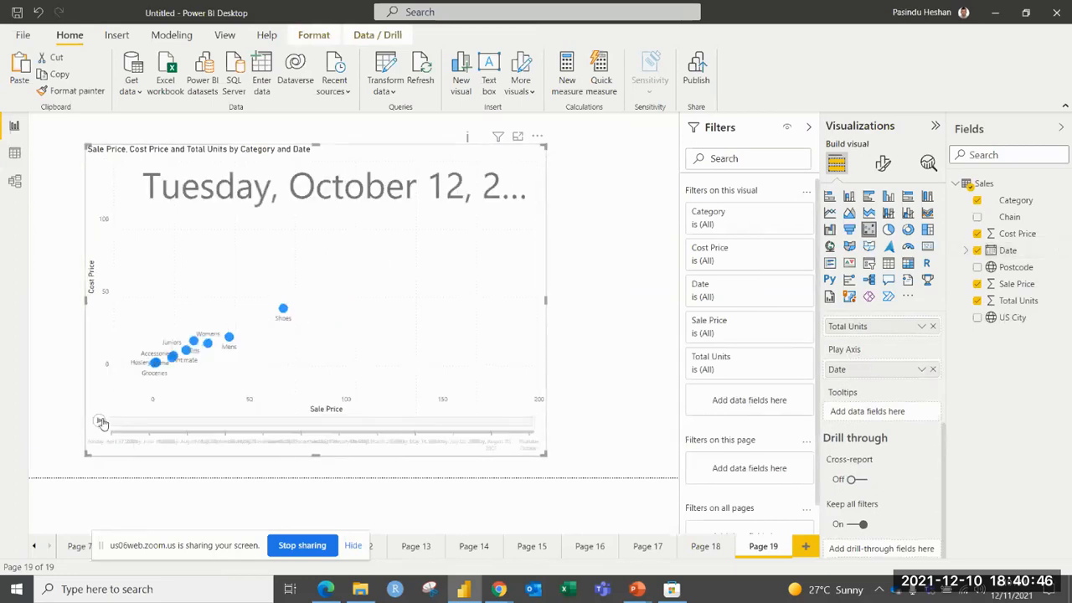
click(101, 421)
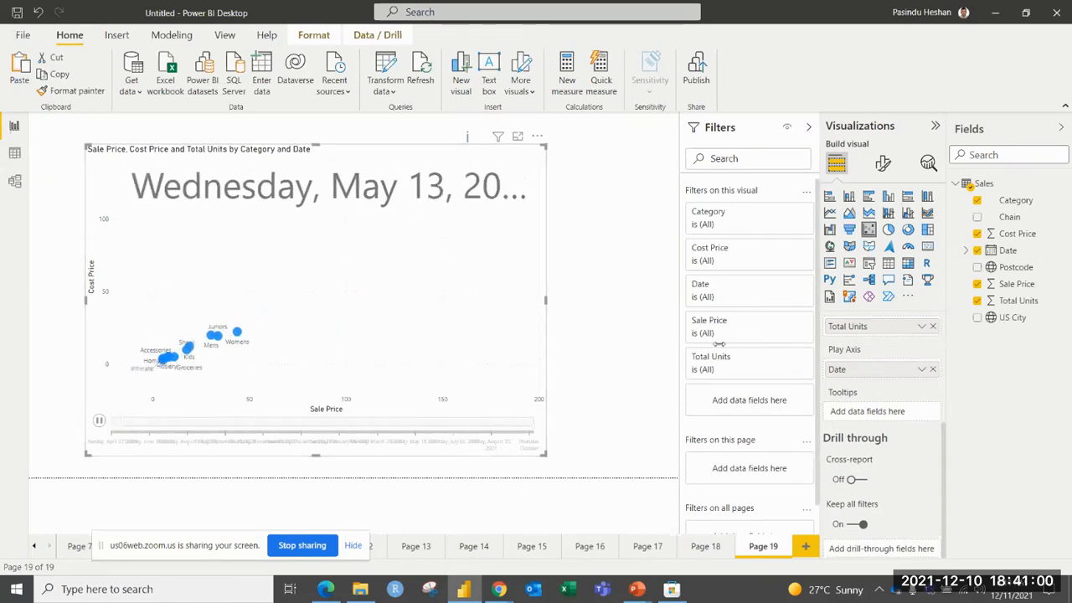
Switch the play axis from individual dates to the Date Hierarchy and play the chart by year.
click(922, 369)
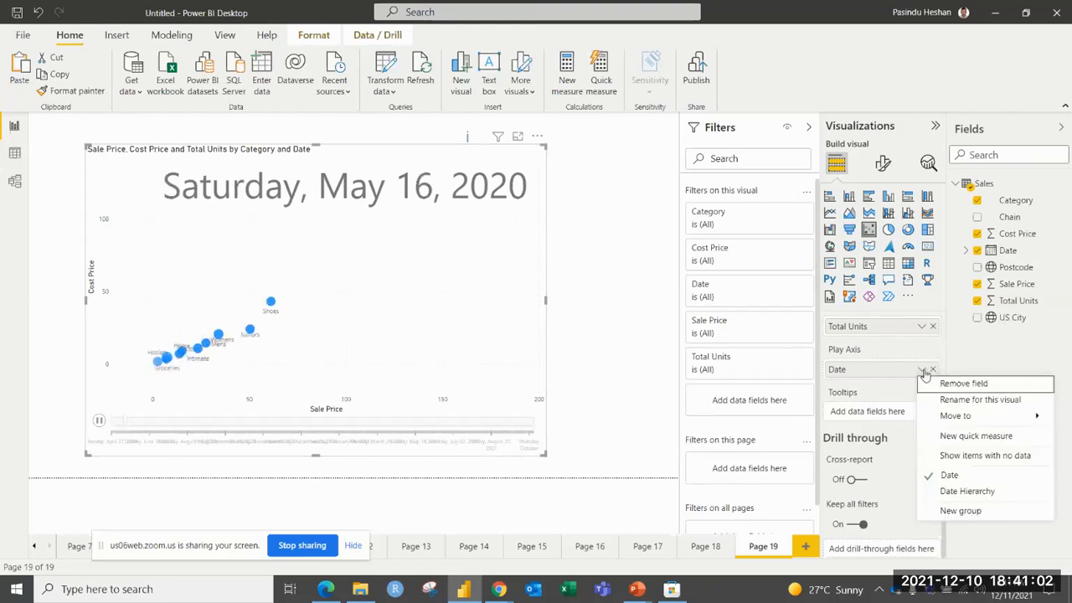
click(932, 494)
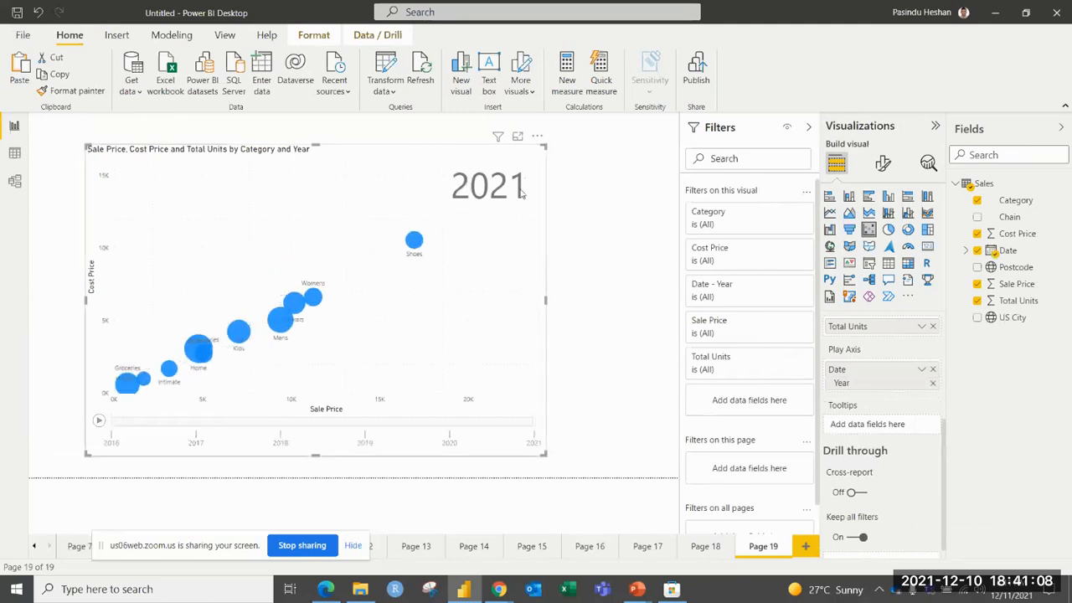
click(98, 424)
Show the yearly trails of the Shoes bubble and a second, lower bubble, and replay the scatter chart animation.
click(417, 242)
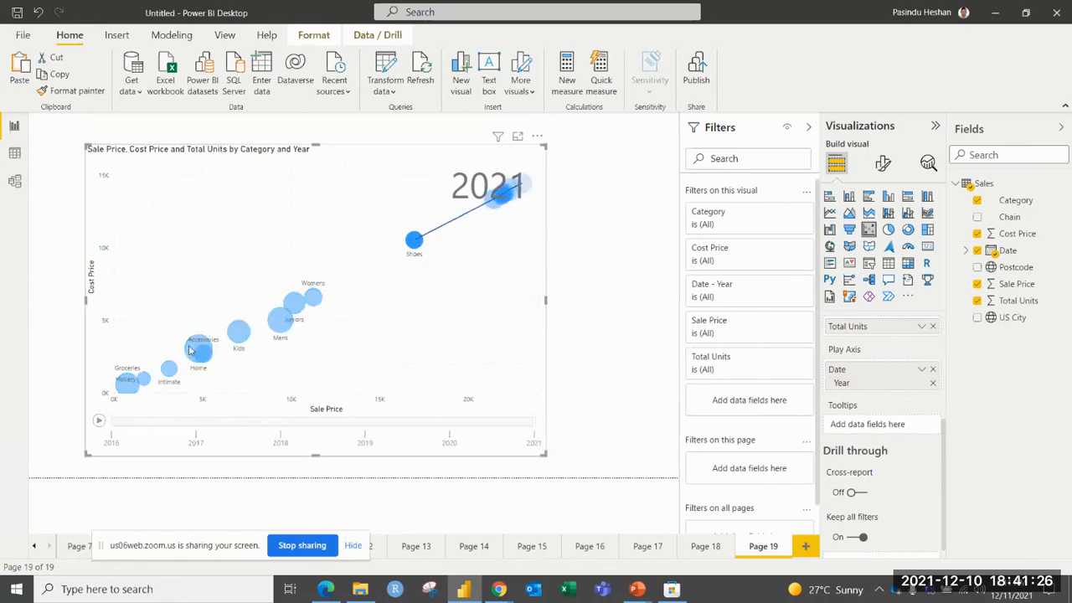
mouse_move(191, 349)
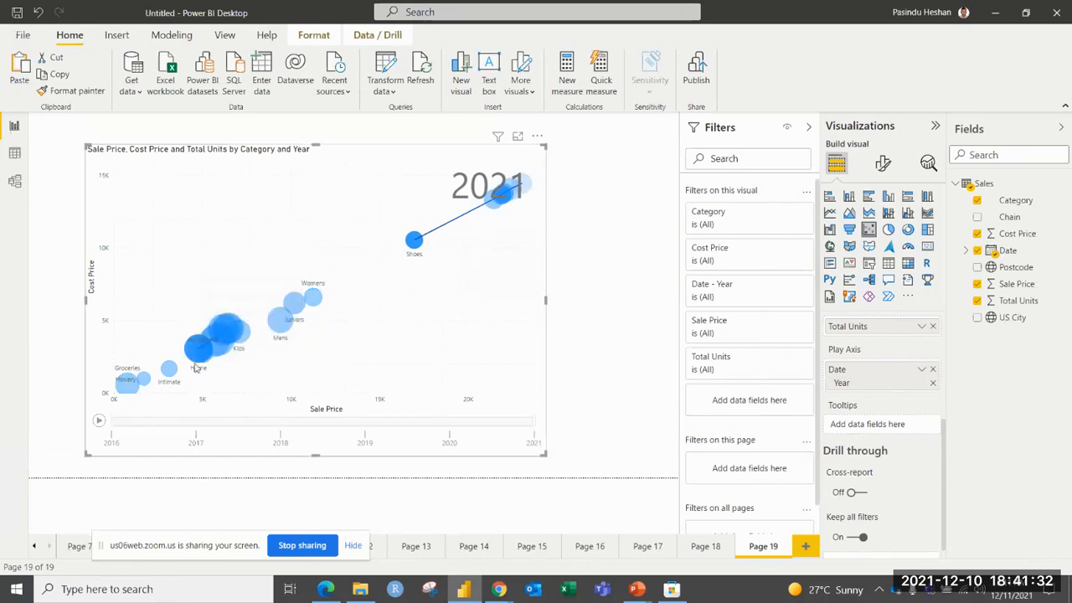
click(99, 422)
Add a new report page and insert a waterfall chart, enlarged and moved slightly in from the page edge.
click(804, 546)
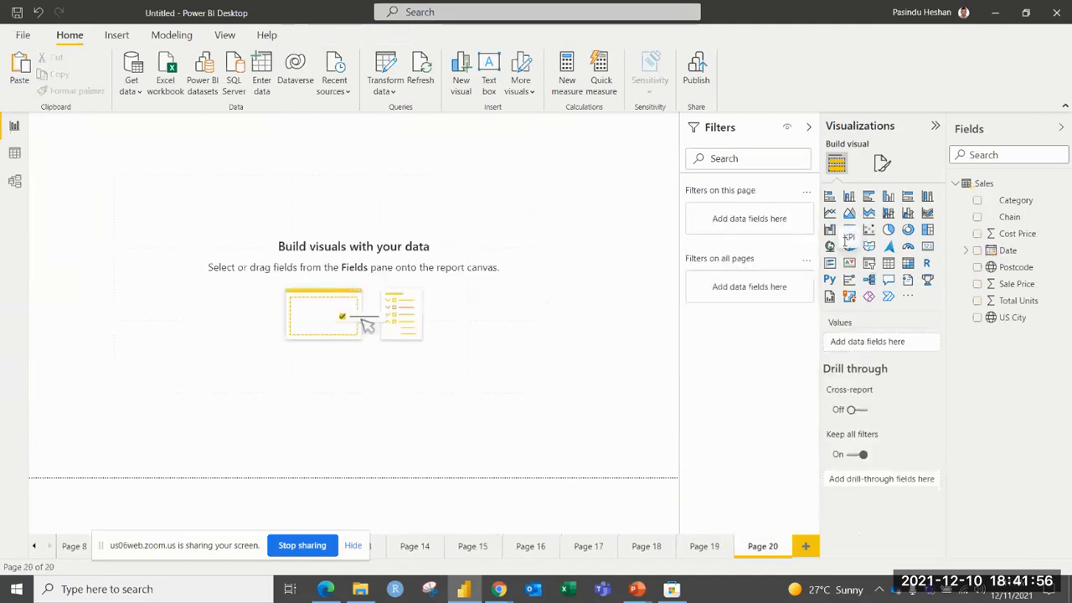
click(830, 230)
drag(175, 252, 472, 443)
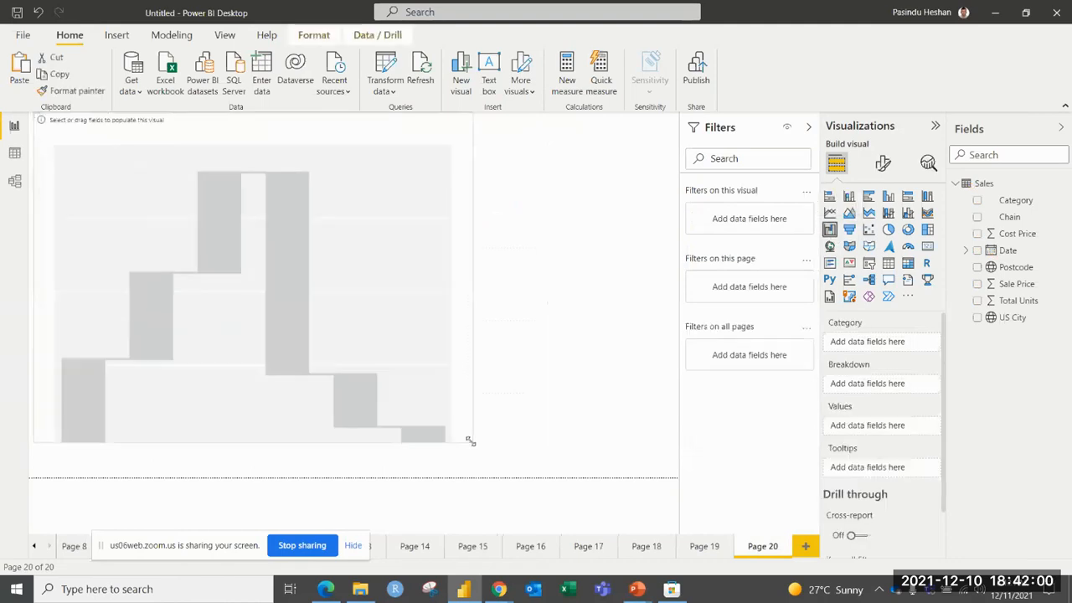
drag(414, 366, 443, 375)
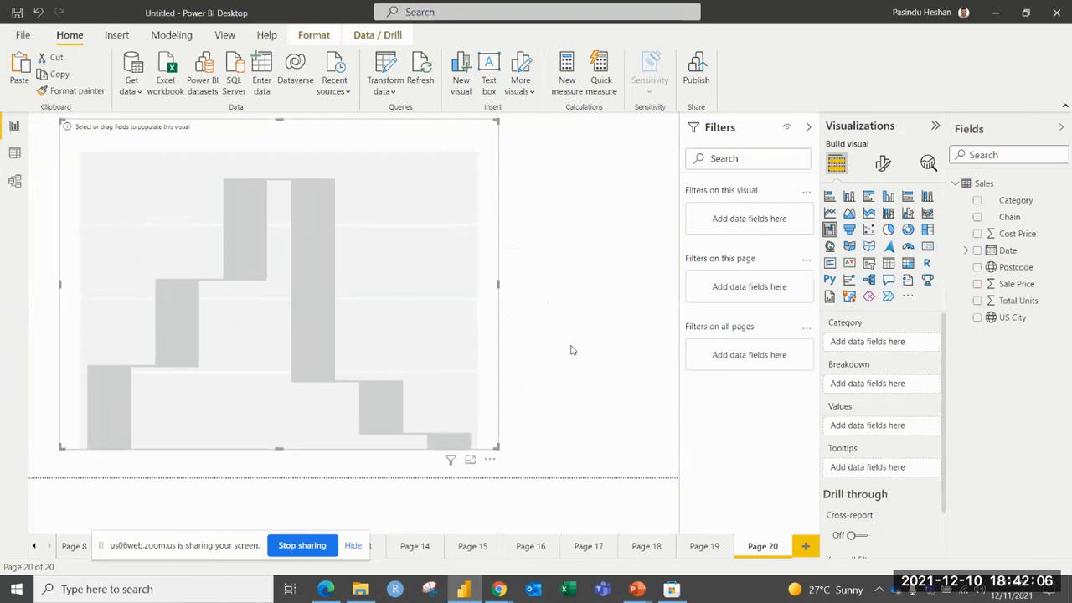
Fill the waterfall chart with Date as category, Total Units as values and Chain as breakdown.
drag(979, 251, 863, 342)
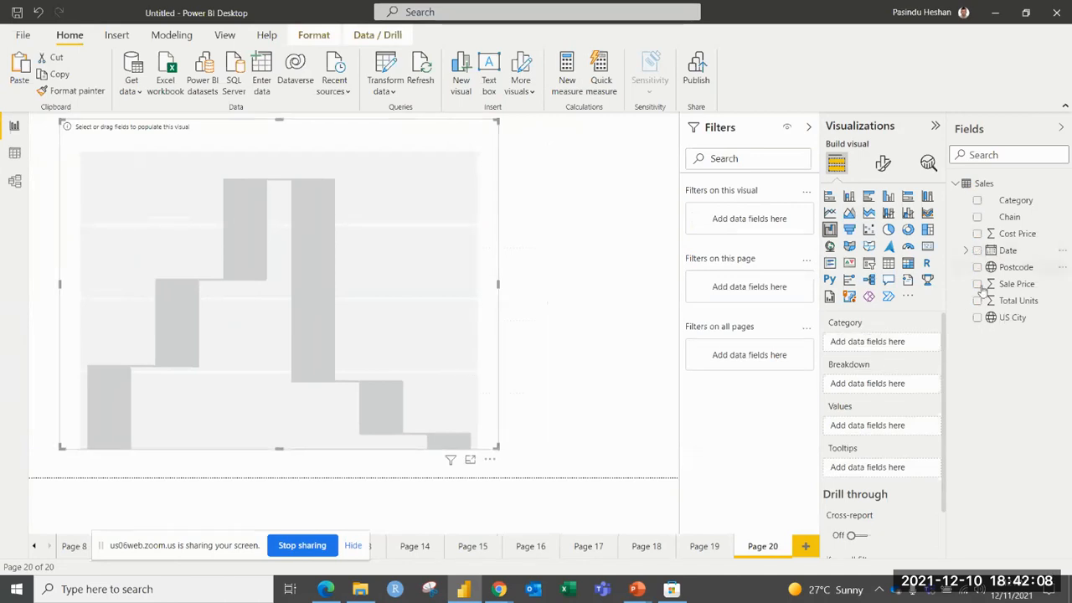
drag(1018, 301, 871, 482)
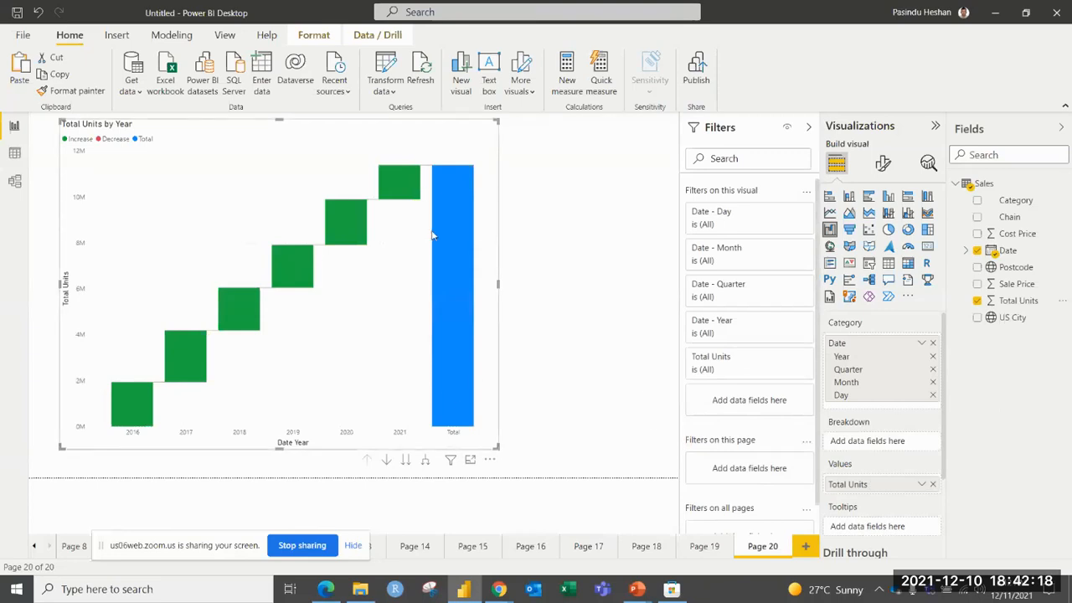
drag(1009, 216, 876, 442)
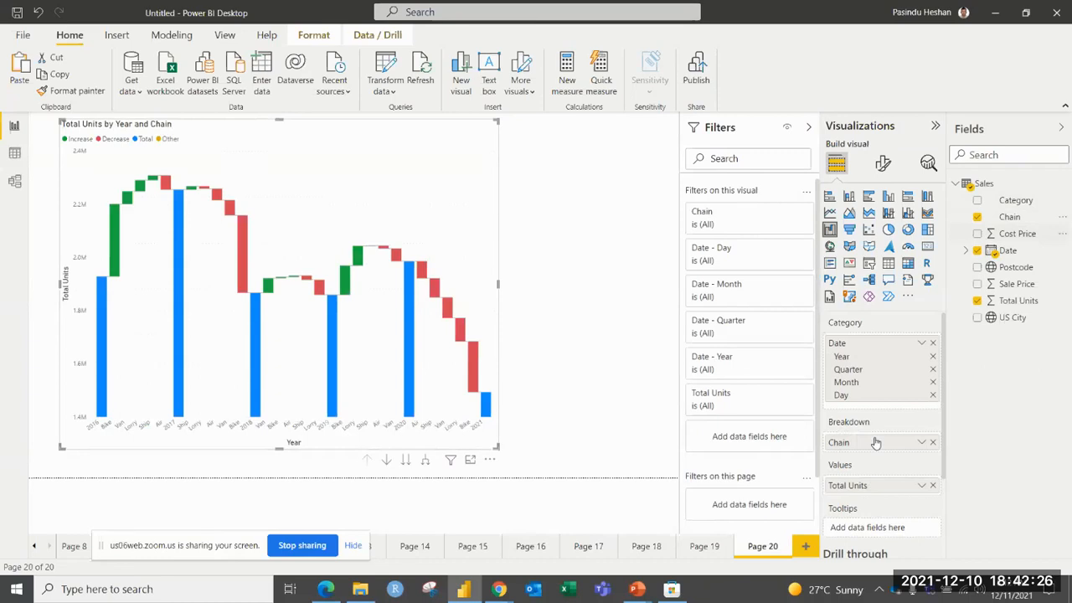
Turn on data labels for the waterfall chart and examine the yearly changes by chain.
click(883, 163)
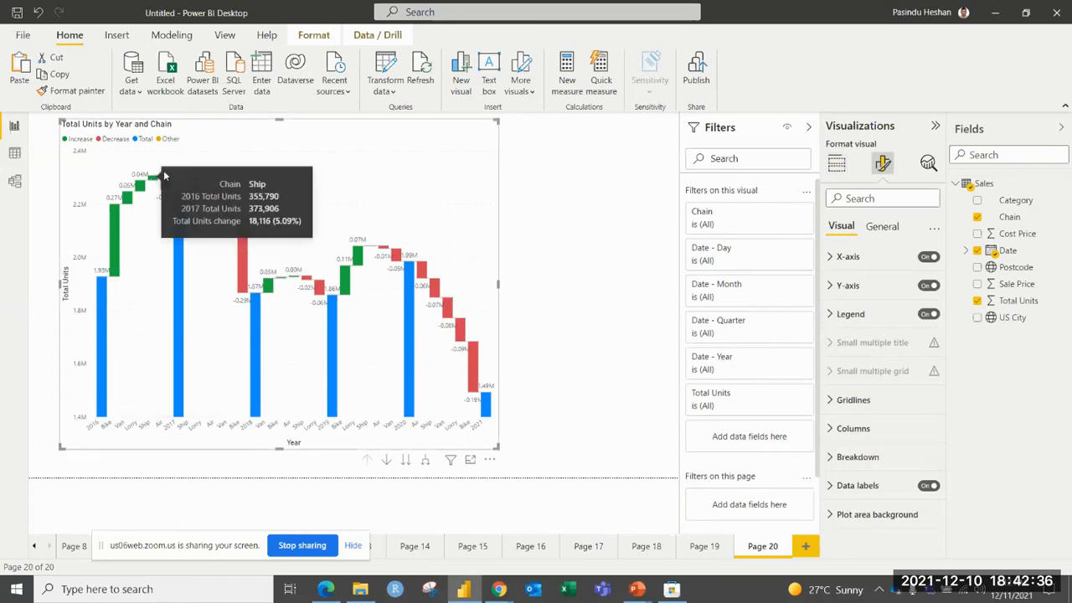
mouse_move(178, 200)
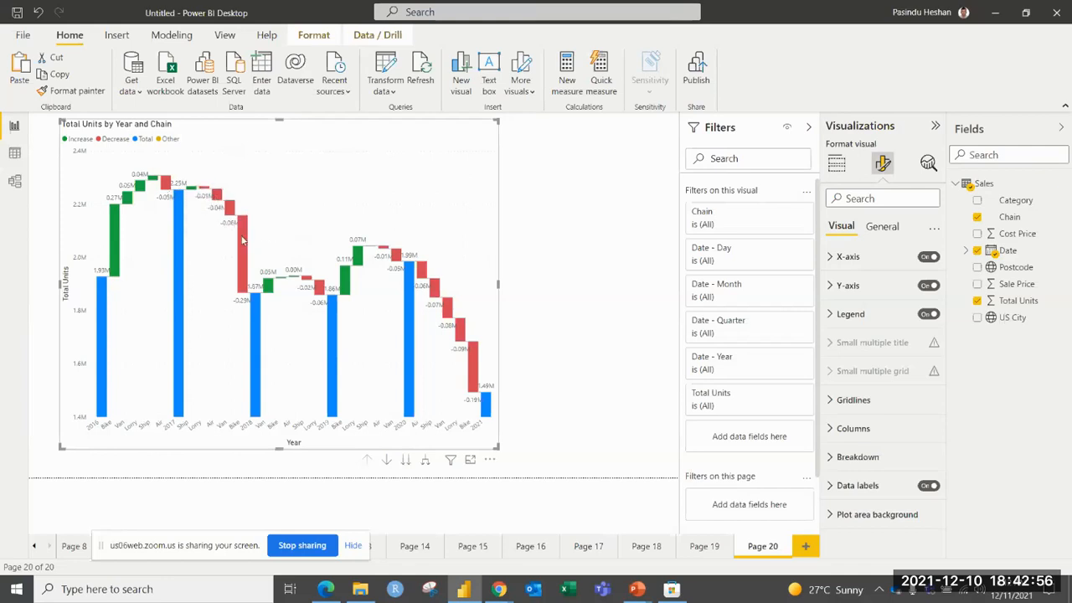
mouse_move(259, 313)
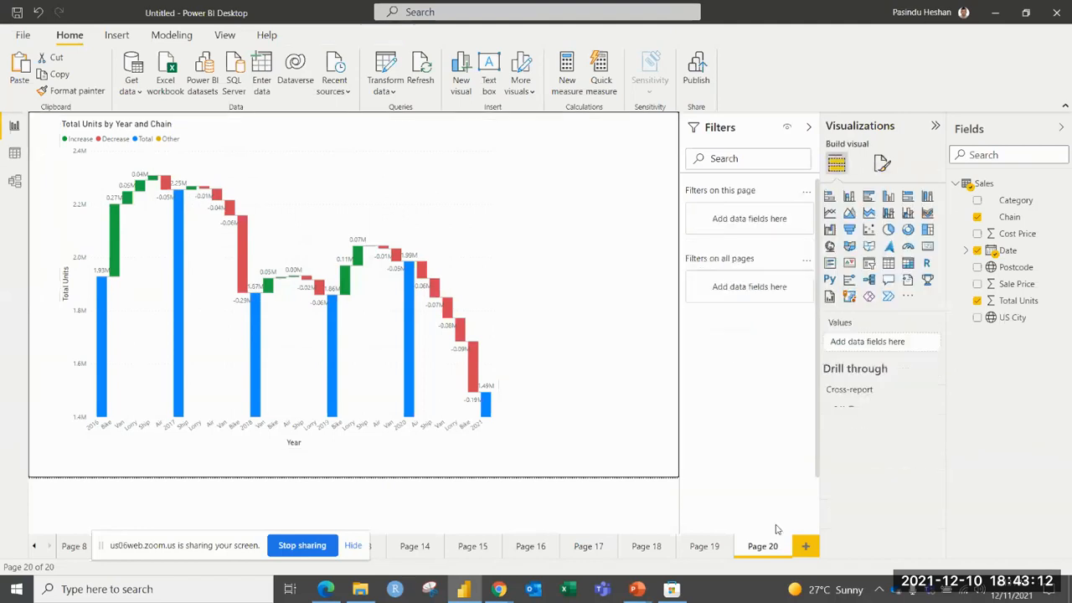
click(657, 407)
Add another report page and insert a treemap, enlarged and moved slightly in from the page edge.
click(804, 546)
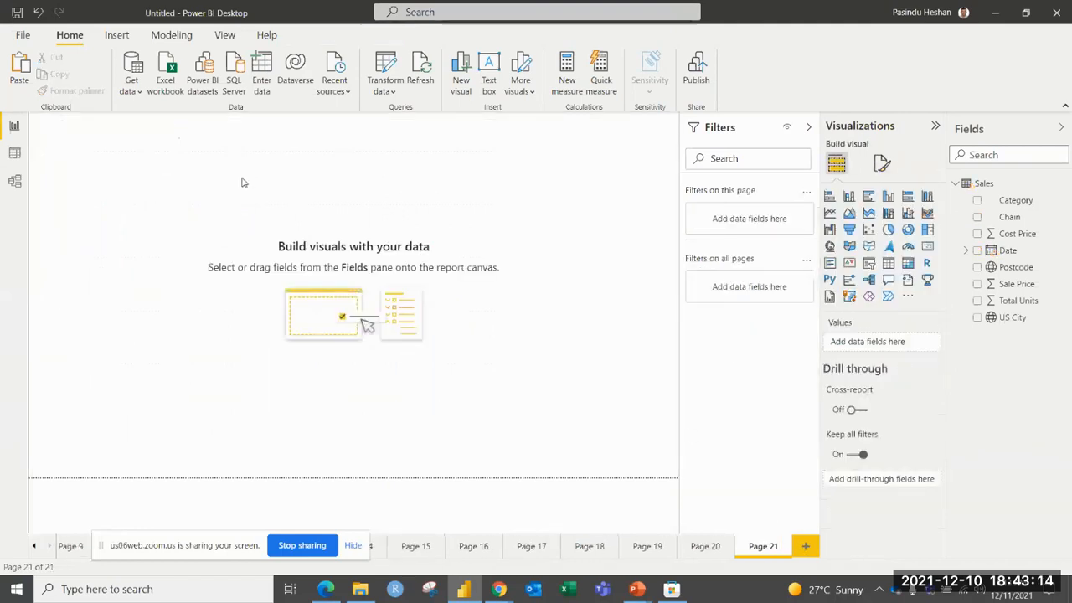
click(932, 233)
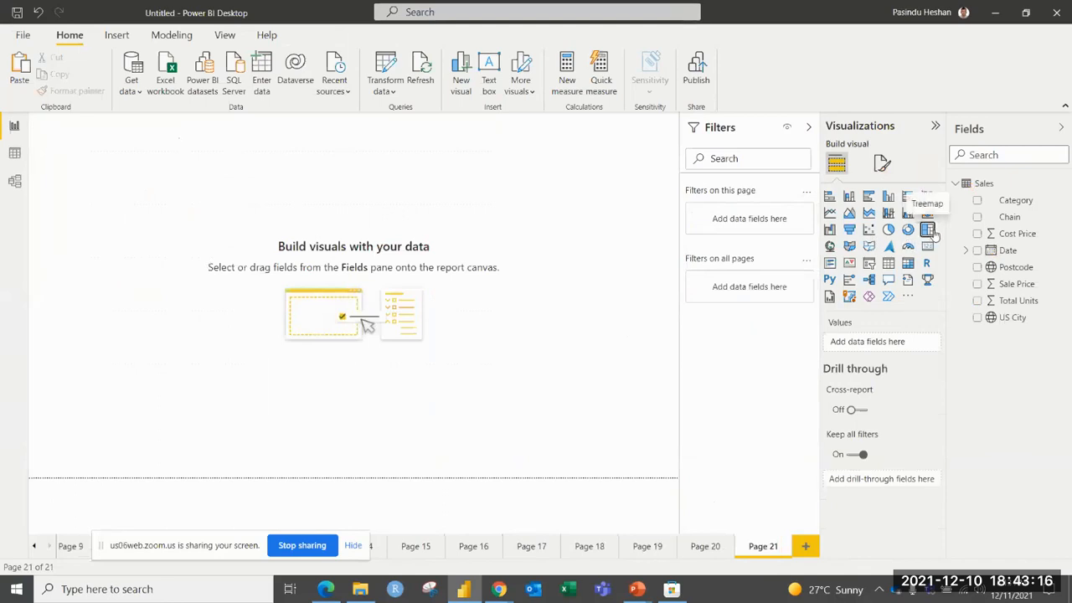
drag(172, 250, 464, 385)
drag(413, 302, 442, 318)
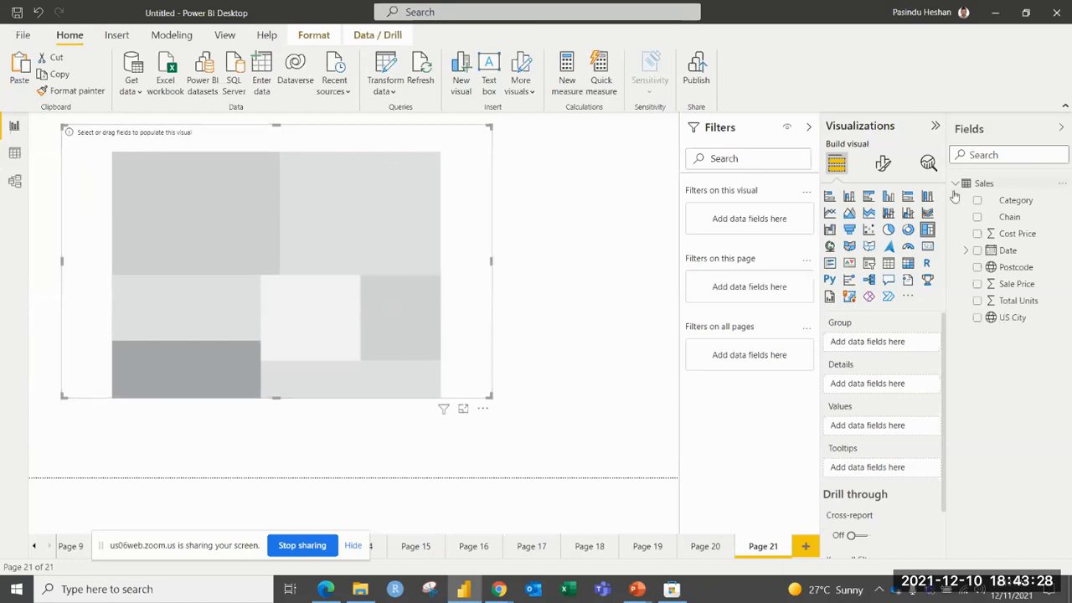
Group the treemap by Category with Sale Price as values, and briefly highlight the Shoes tile.
drag(981, 206, 871, 346)
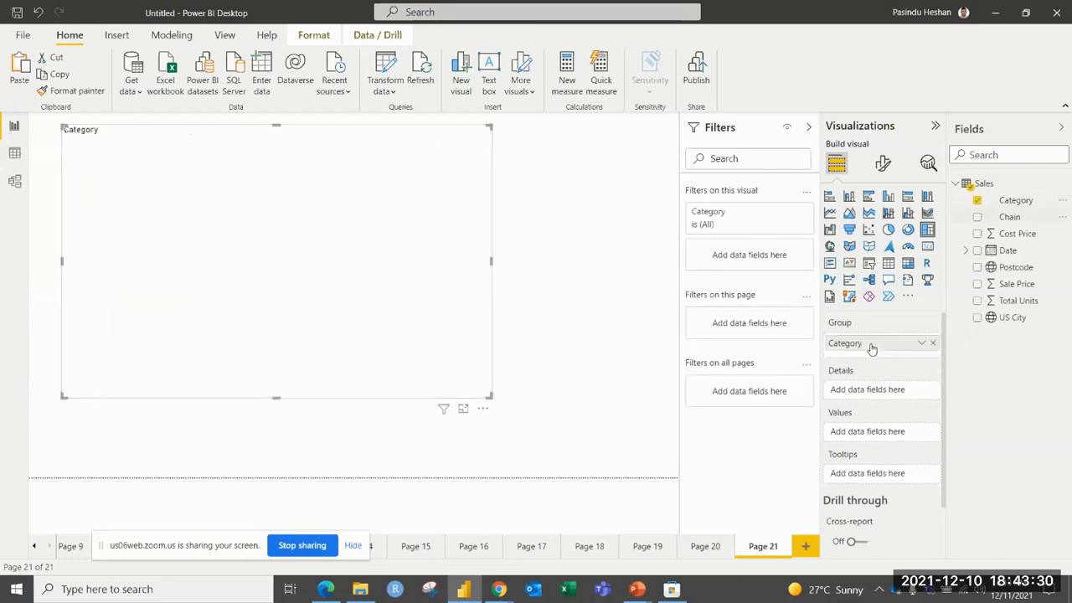
drag(1011, 289, 872, 433)
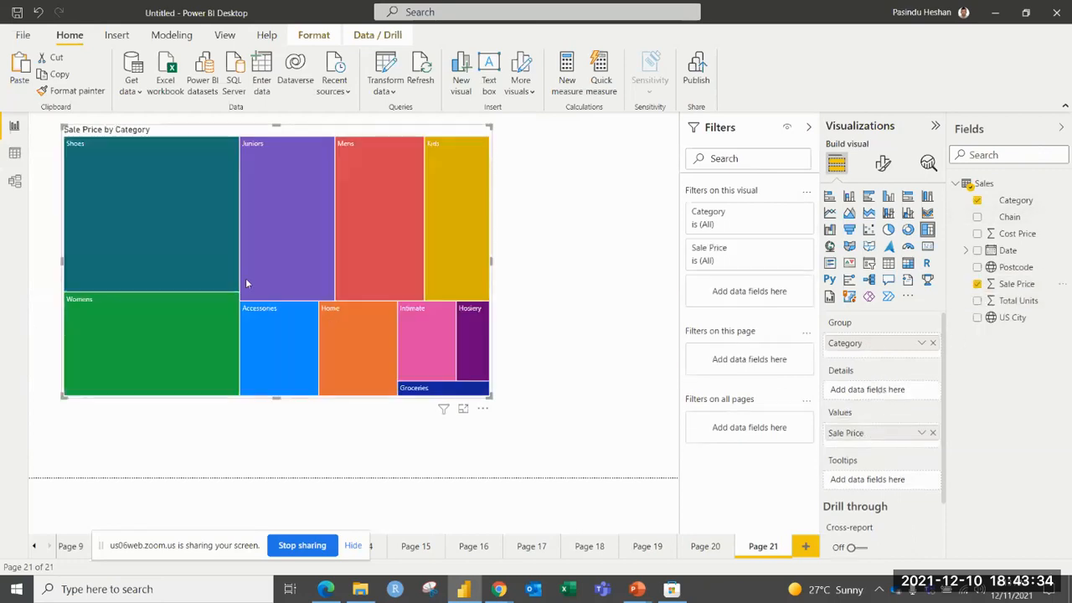
mouse_move(205, 267)
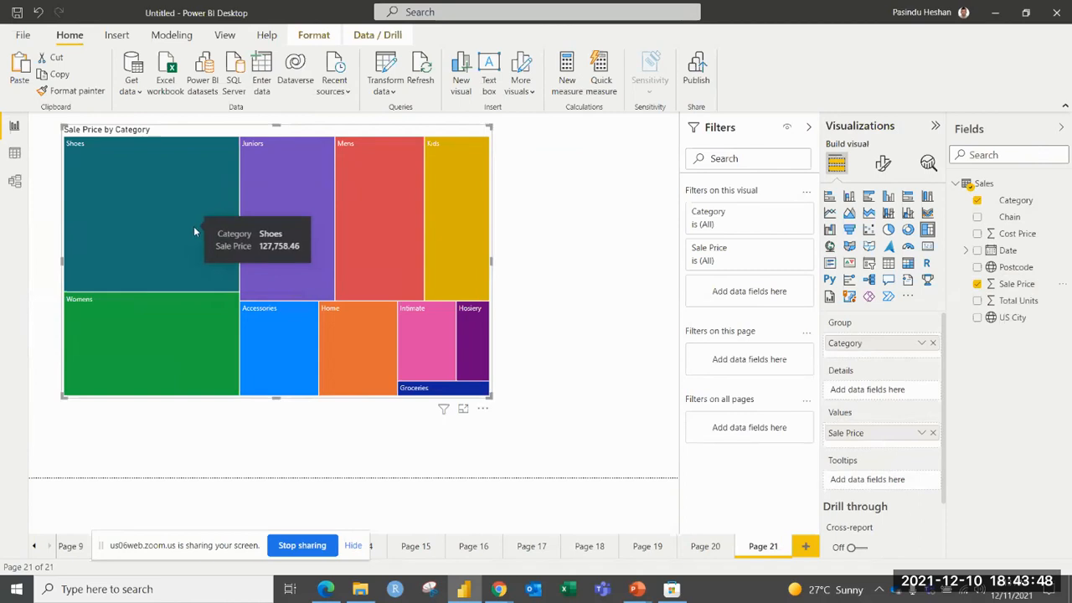
click(193, 227)
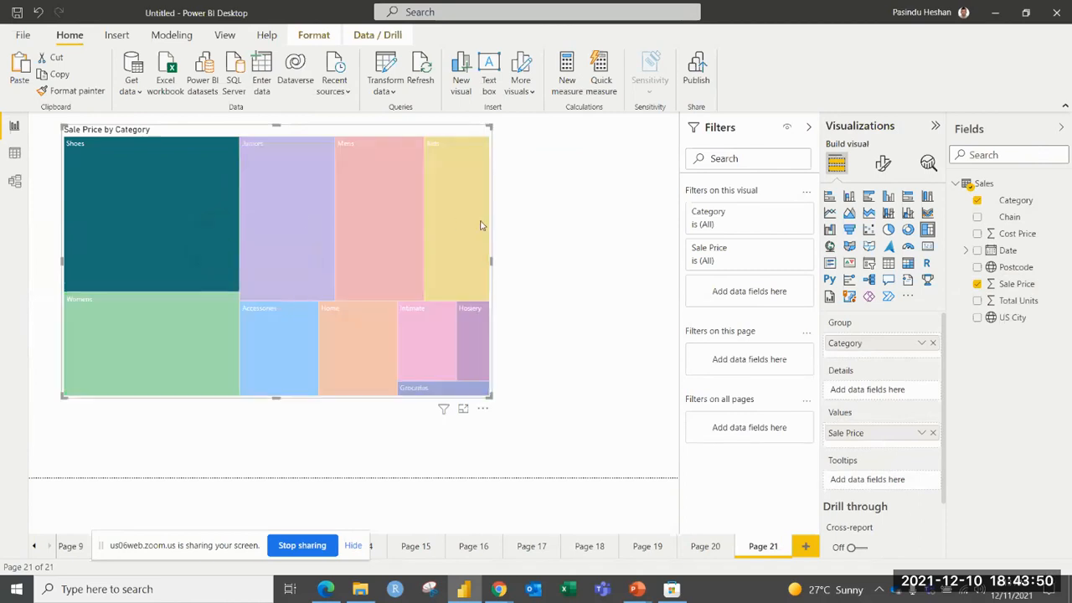
click(601, 210)
Turn on data labels for the treemap.
click(883, 163)
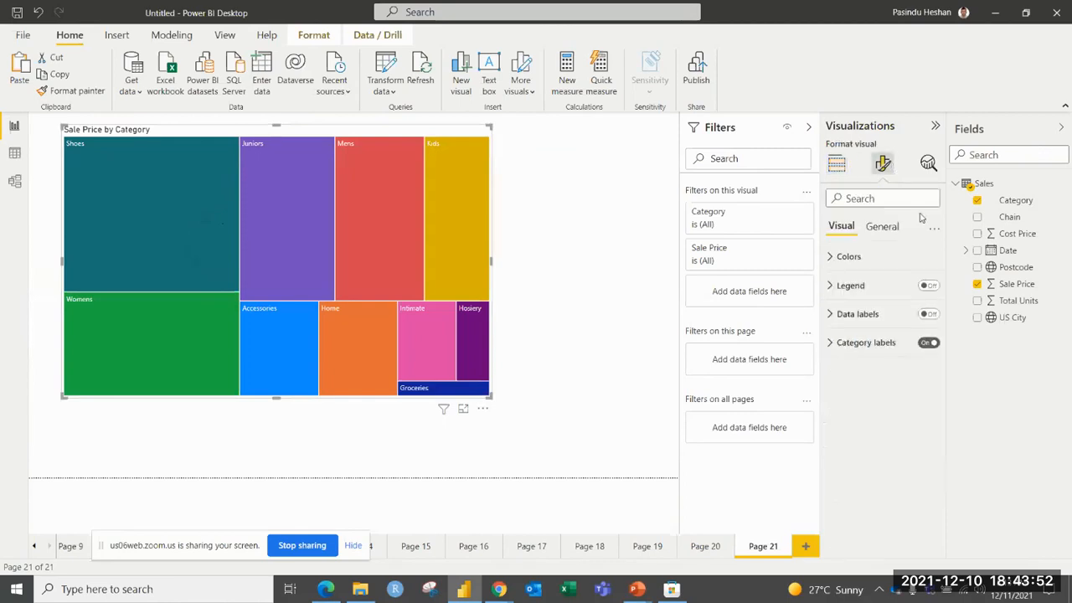
click(871, 313)
click(931, 315)
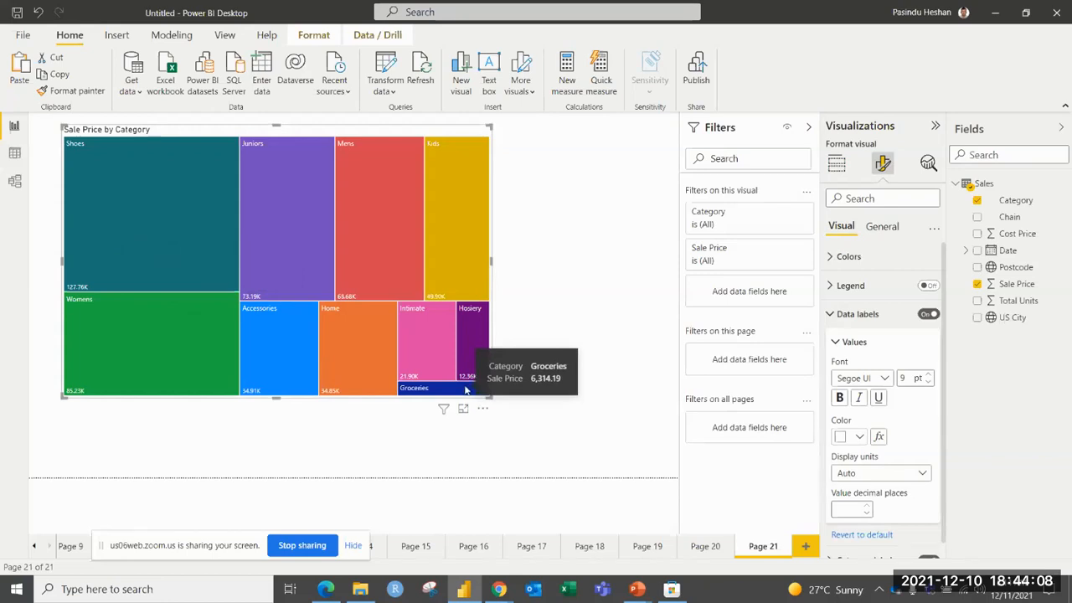
Highlight the Shoes tile and add Chain to the treemap as details.
click(213, 153)
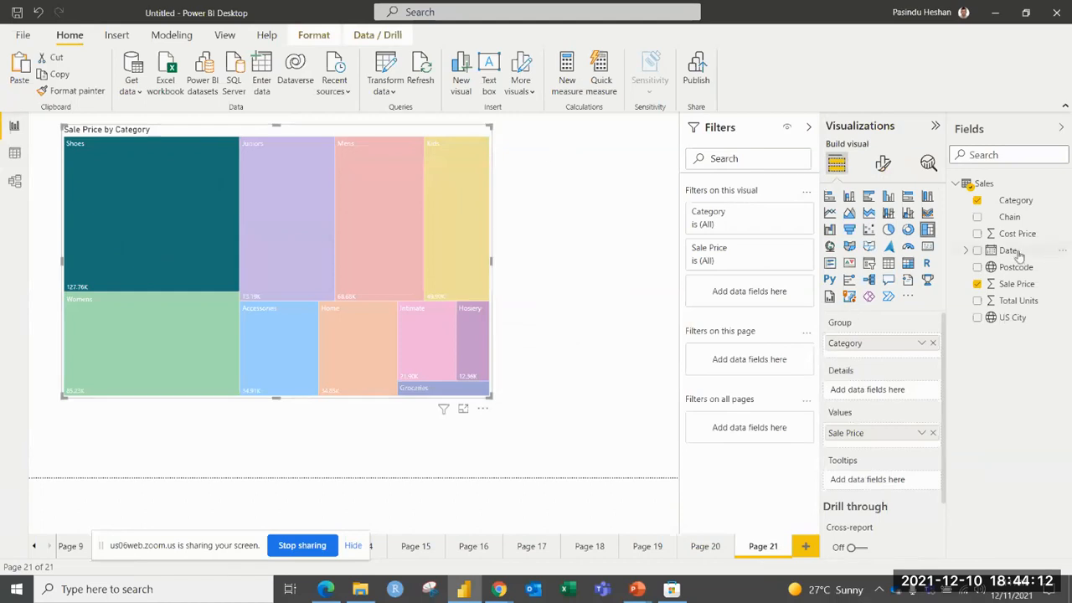
drag(1009, 217, 884, 392)
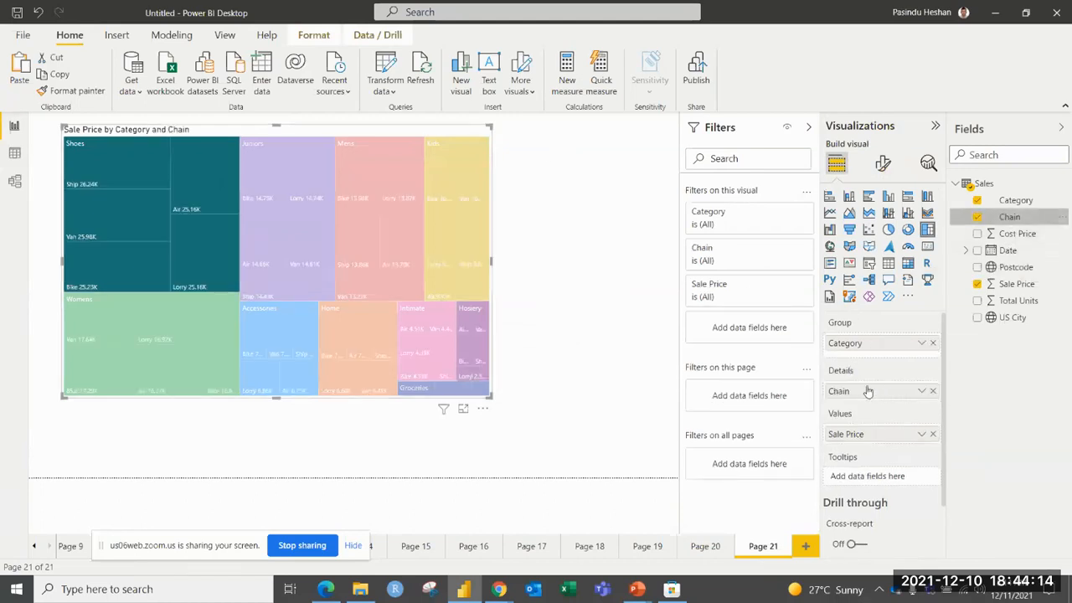
mouse_move(301, 288)
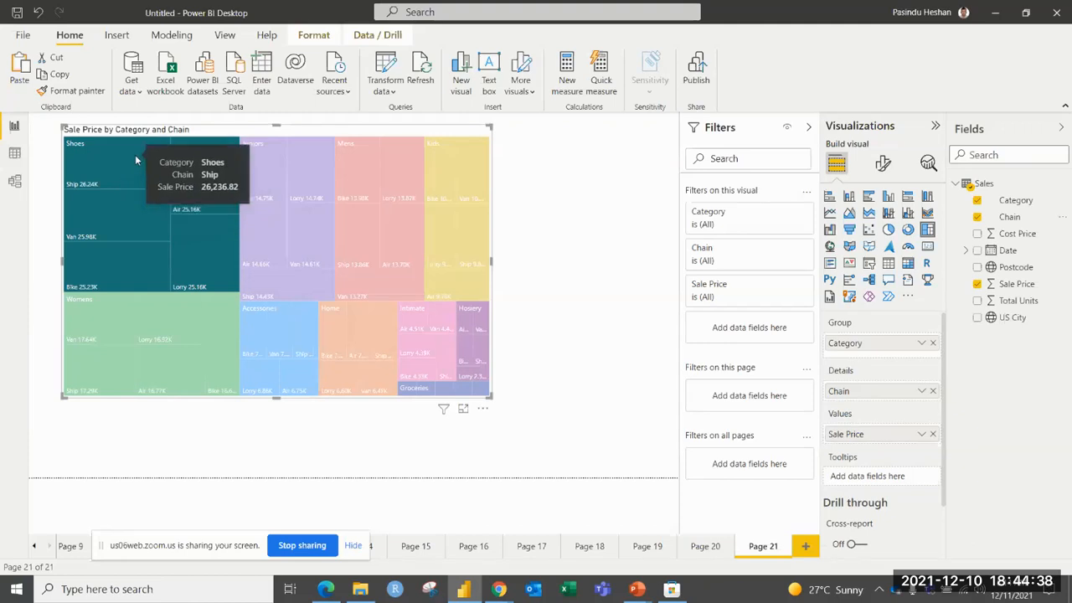
Enlarge the treemap slightly in both width and height.
click(498, 201)
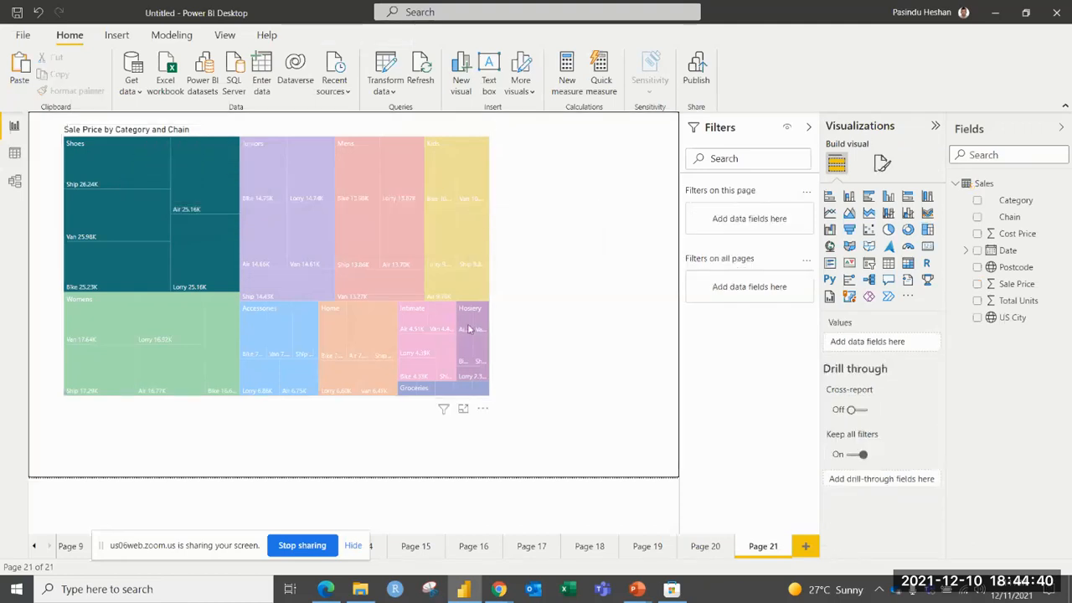
click(491, 394)
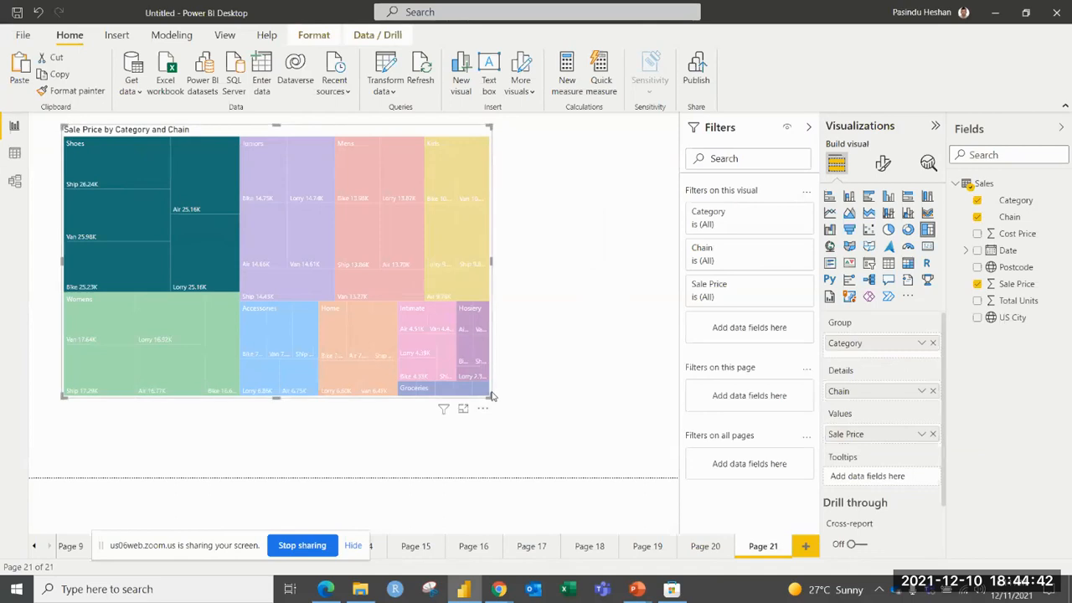
drag(492, 397, 521, 429)
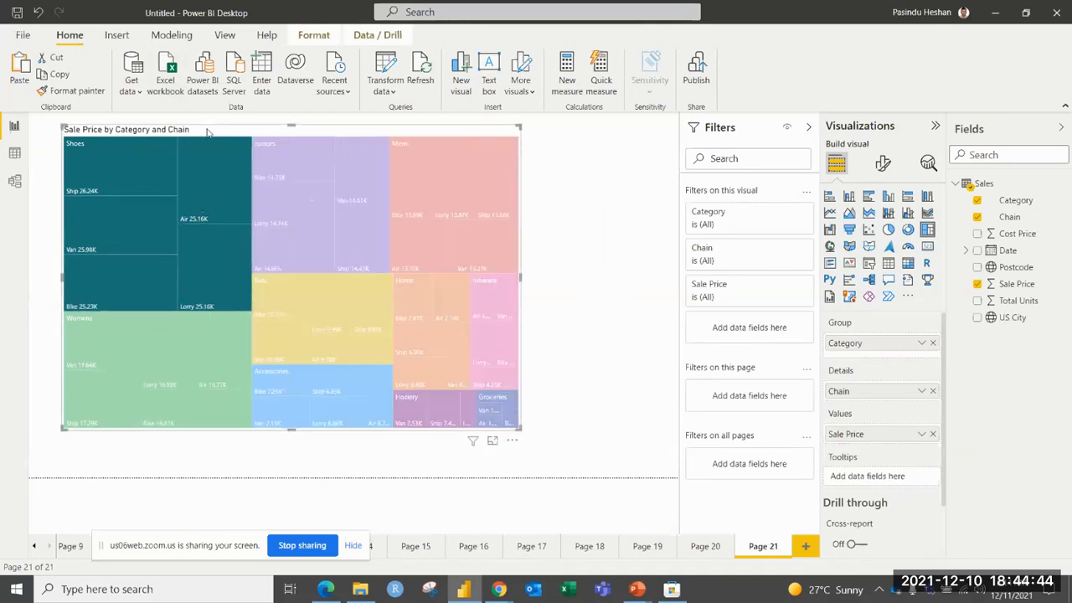
click(597, 251)
click(287, 127)
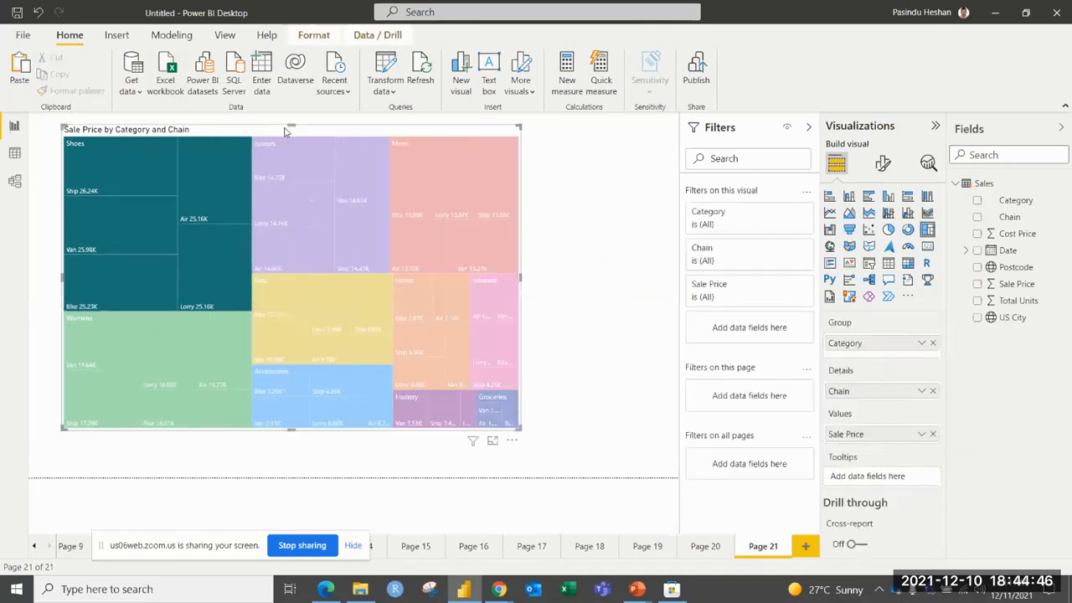
click(540, 216)
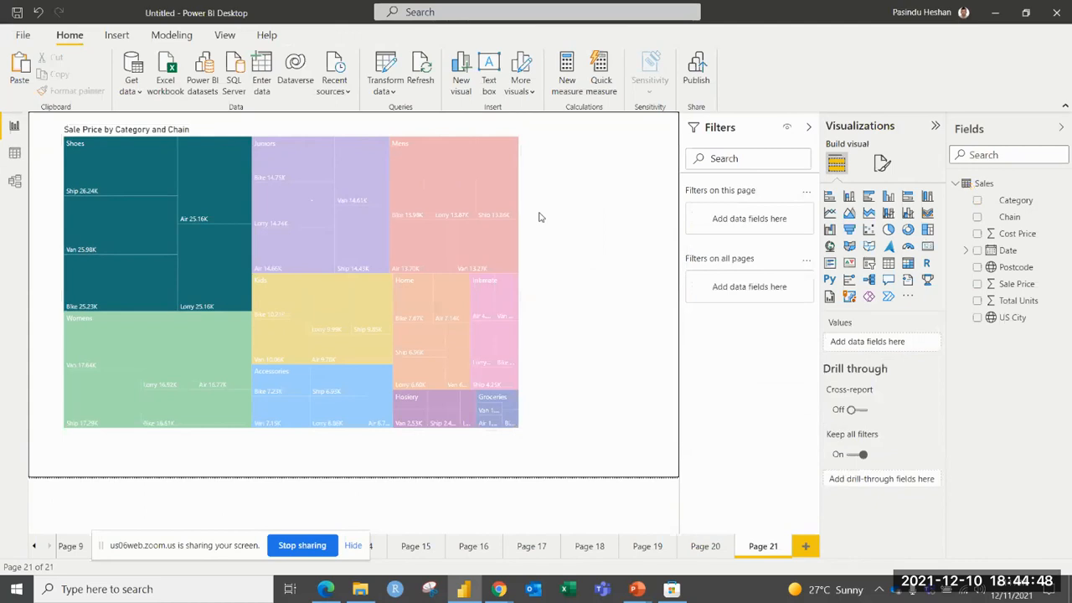
Add a new report page with a gauge enlarged across most of the canvas, using Sale Price as its value.
click(802, 548)
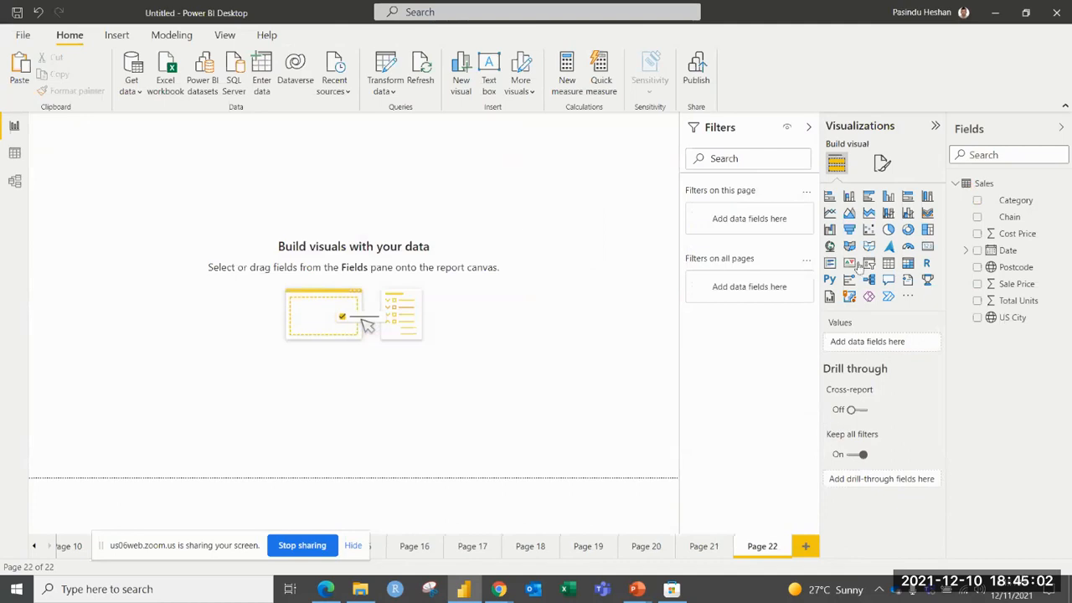
click(908, 246)
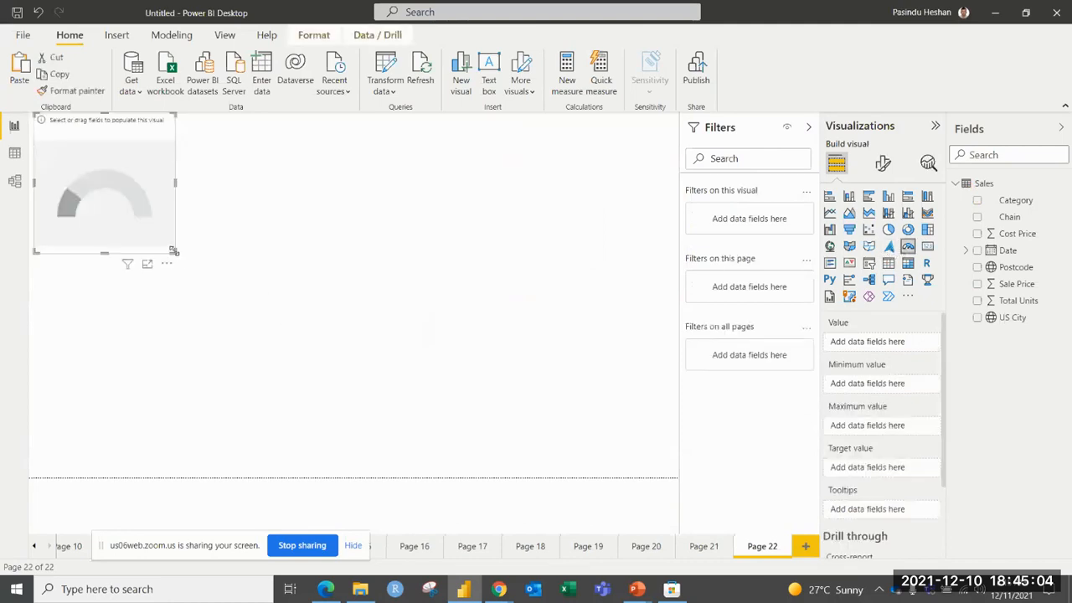
drag(191, 249, 525, 383)
drag(433, 289, 458, 304)
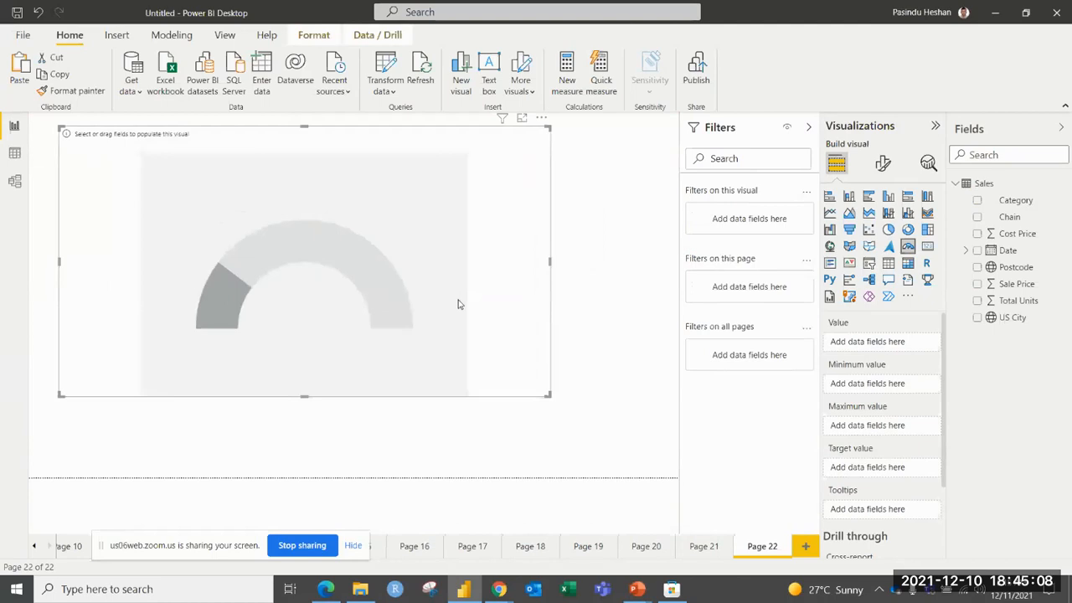
drag(997, 284, 879, 344)
drag(294, 276, 309, 296)
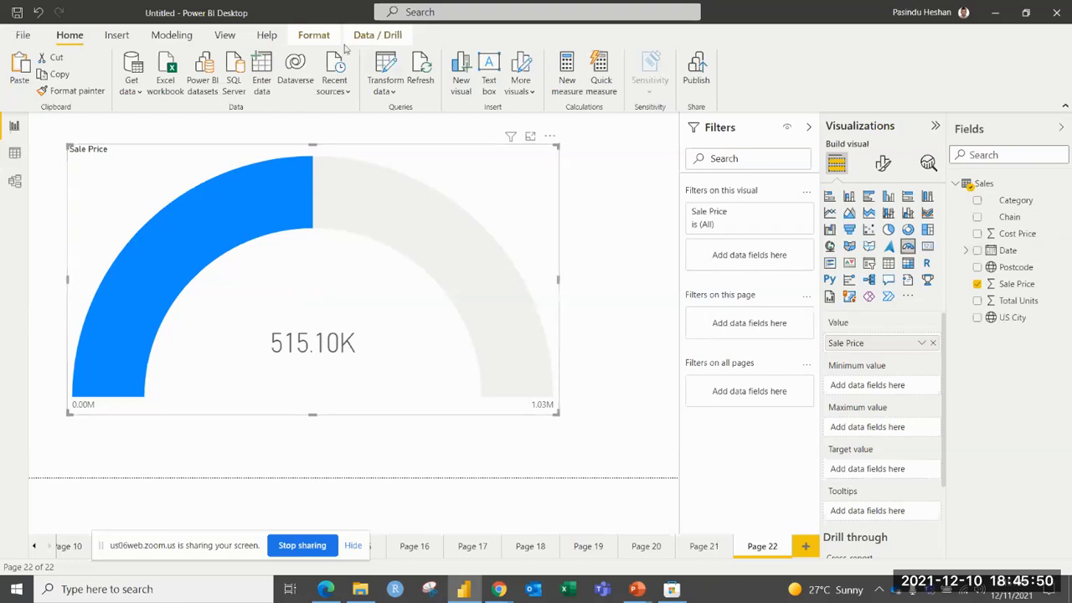
Create the measure Target = sum(Sales[Sale Price])*1.15 in the Sales table.
click(566, 75)
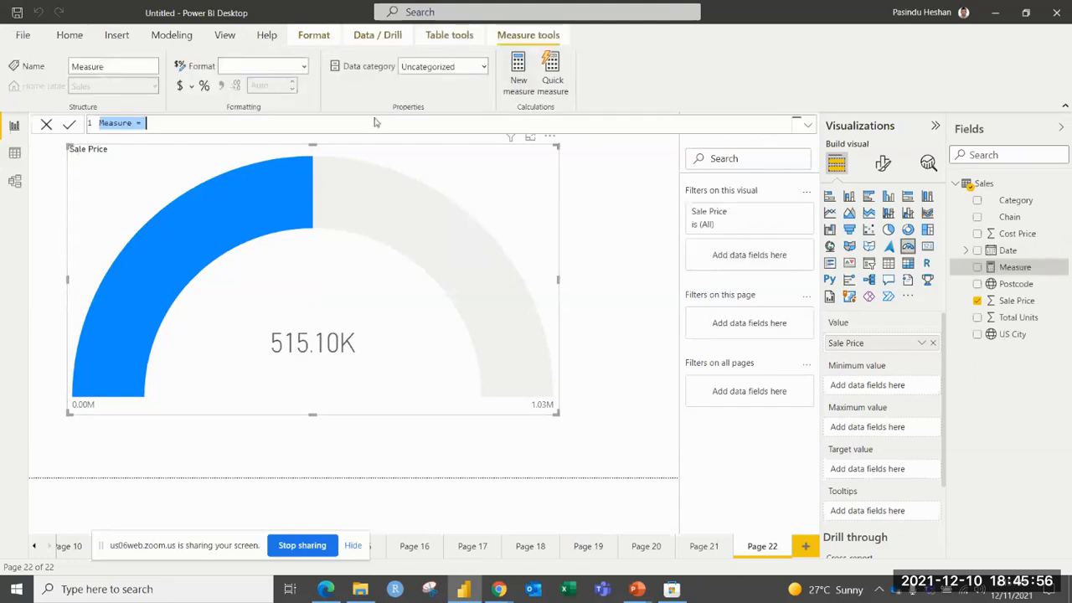
text(T)
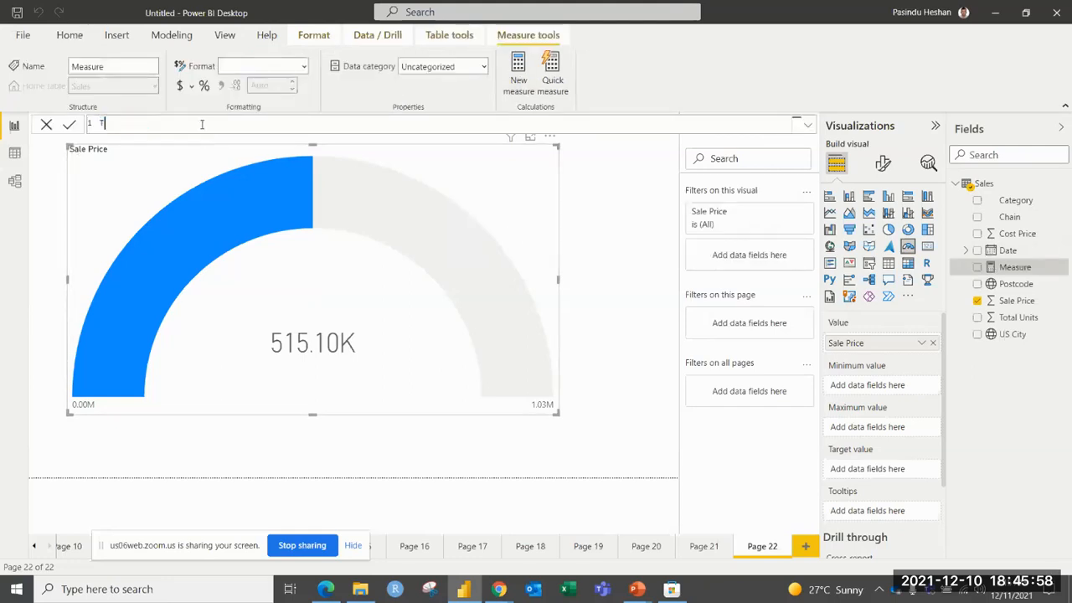
text(arget =)
text(sum)
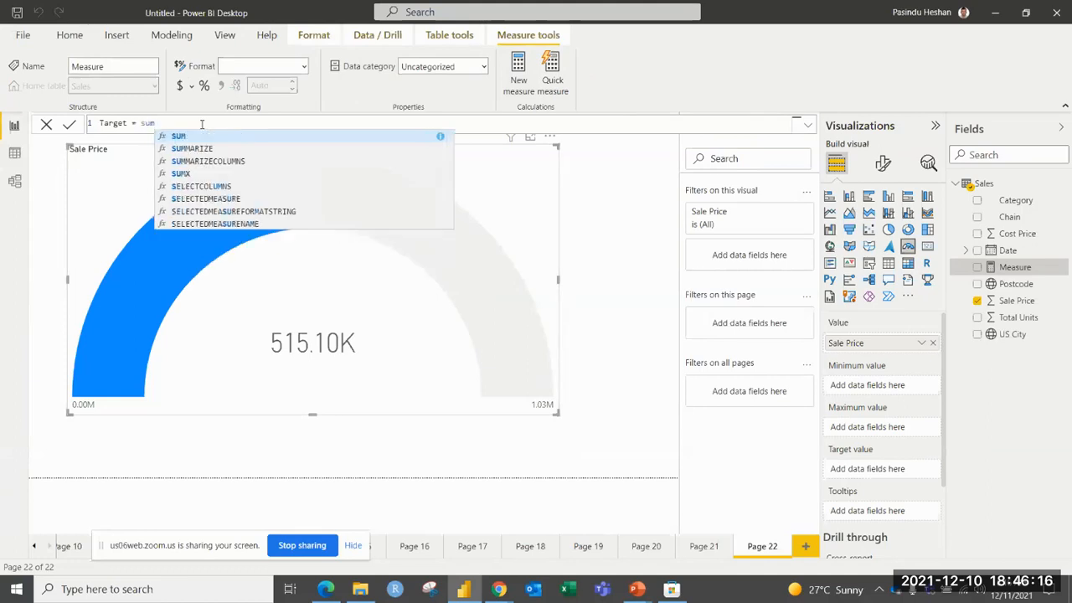
text((sa)
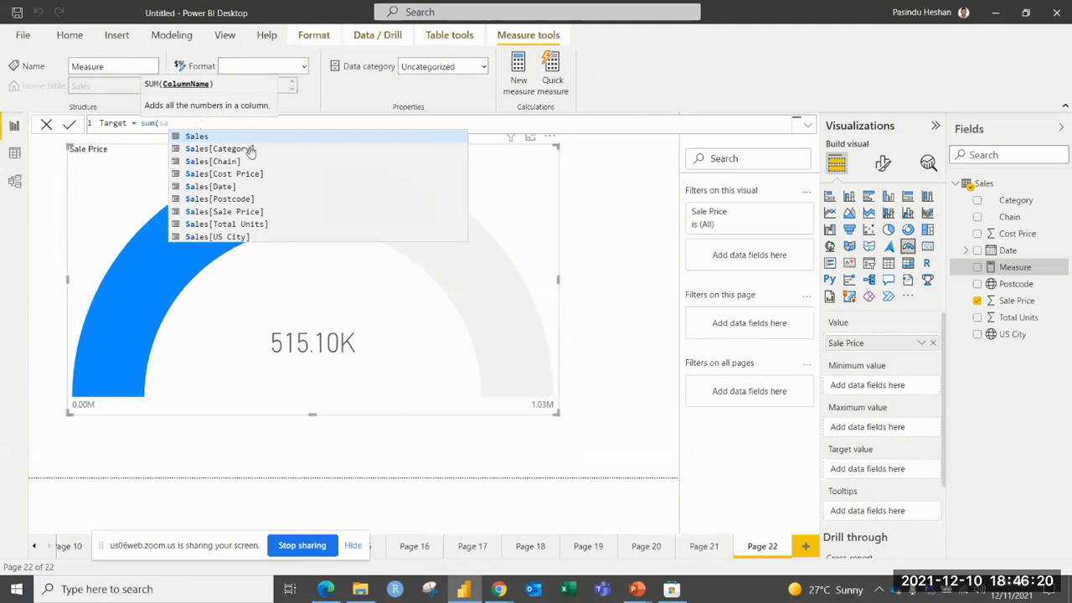
click(220, 212)
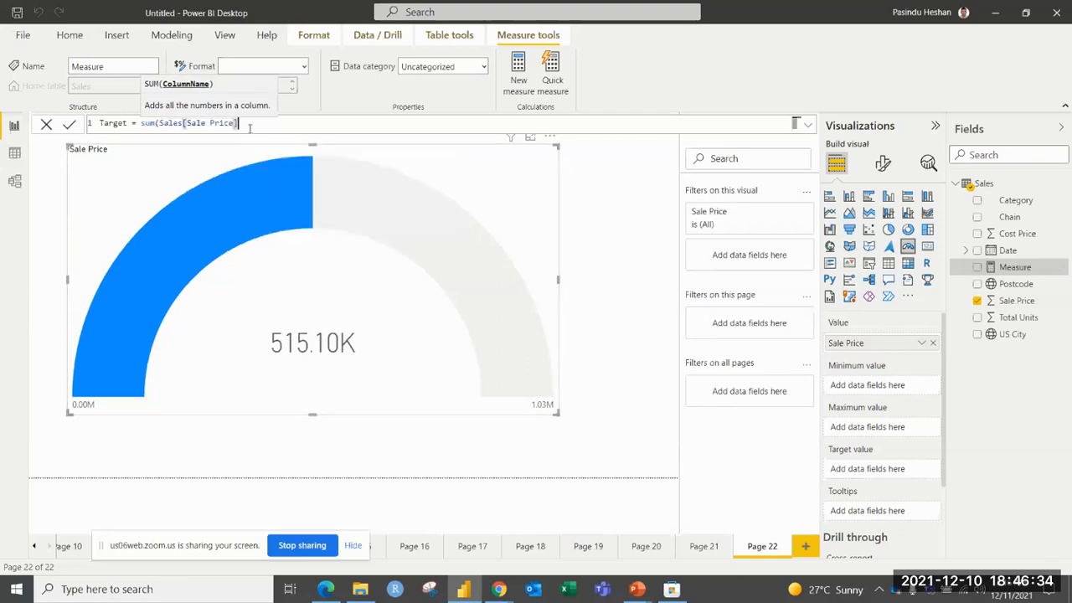
text(*)
key(Escape)
key(BackSpace)
text()*)
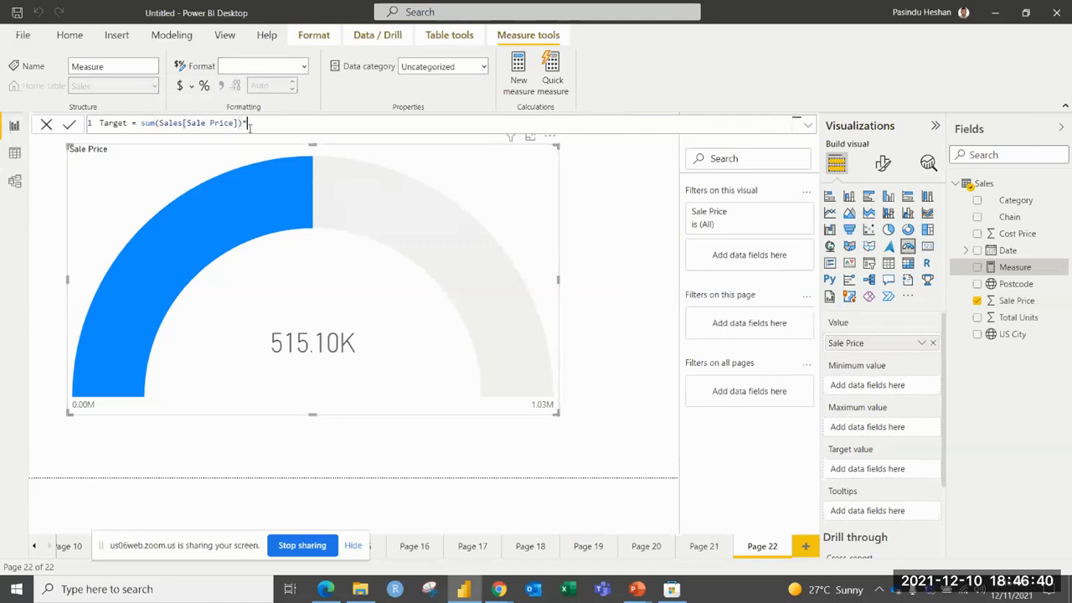
text(1.15)
click(70, 126)
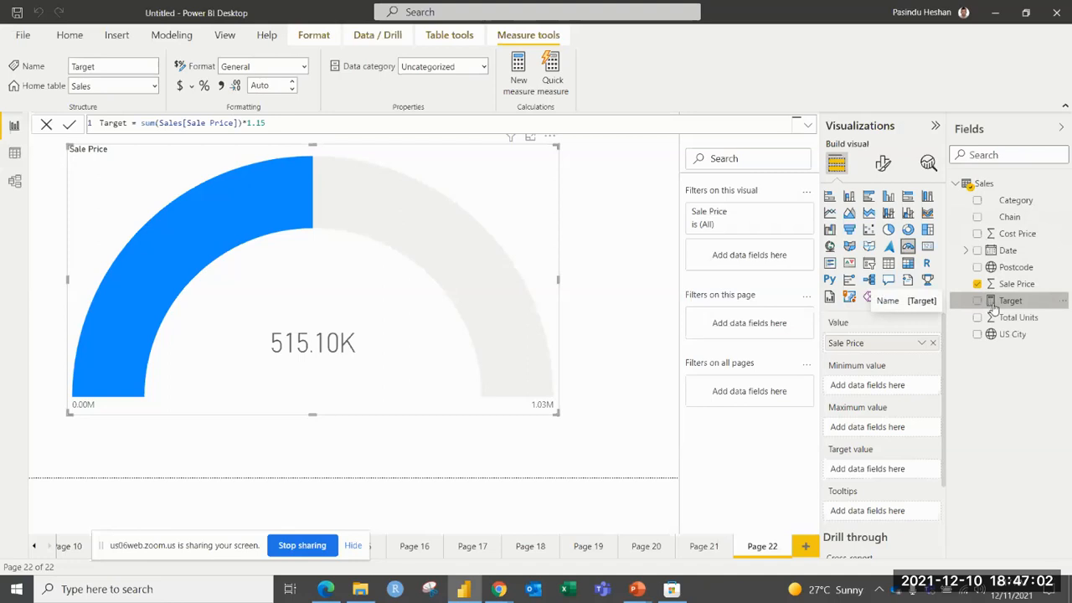
Add the Target measure to the gauge as its target value, and move it to the maximum value instead.
drag(994, 310, 873, 469)
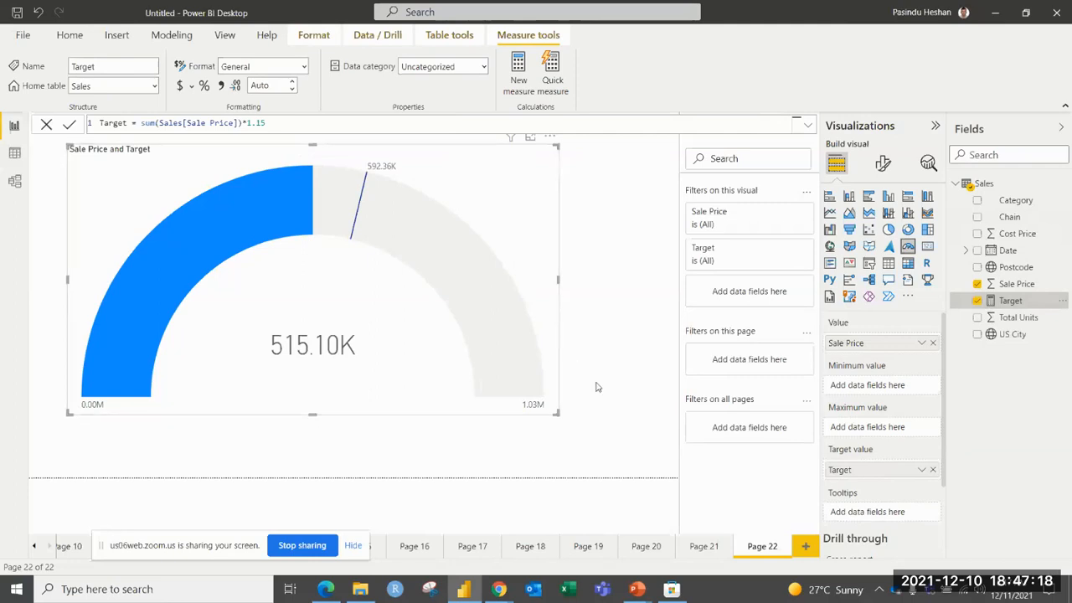
drag(848, 475, 842, 432)
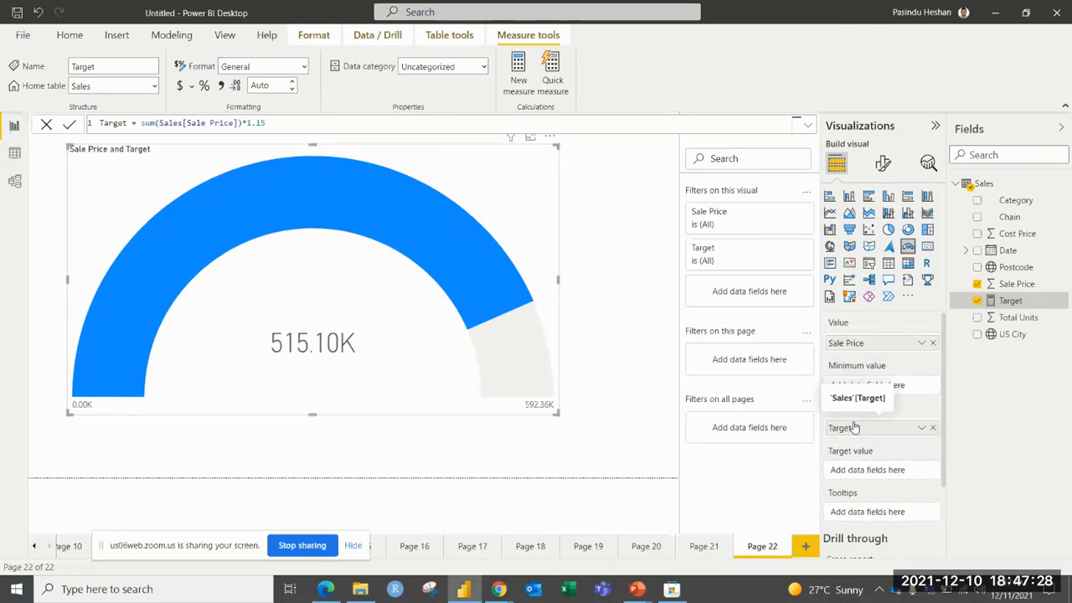
Shrink the gauge to about half its width and place an empty pie chart to its right.
drag(557, 413, 310, 298)
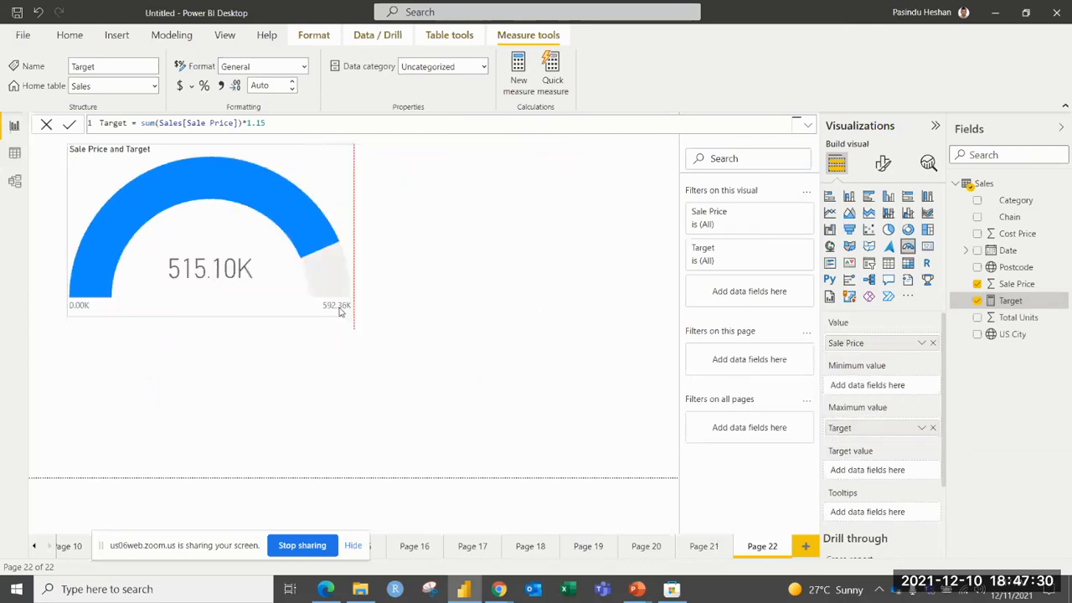
click(435, 305)
click(888, 229)
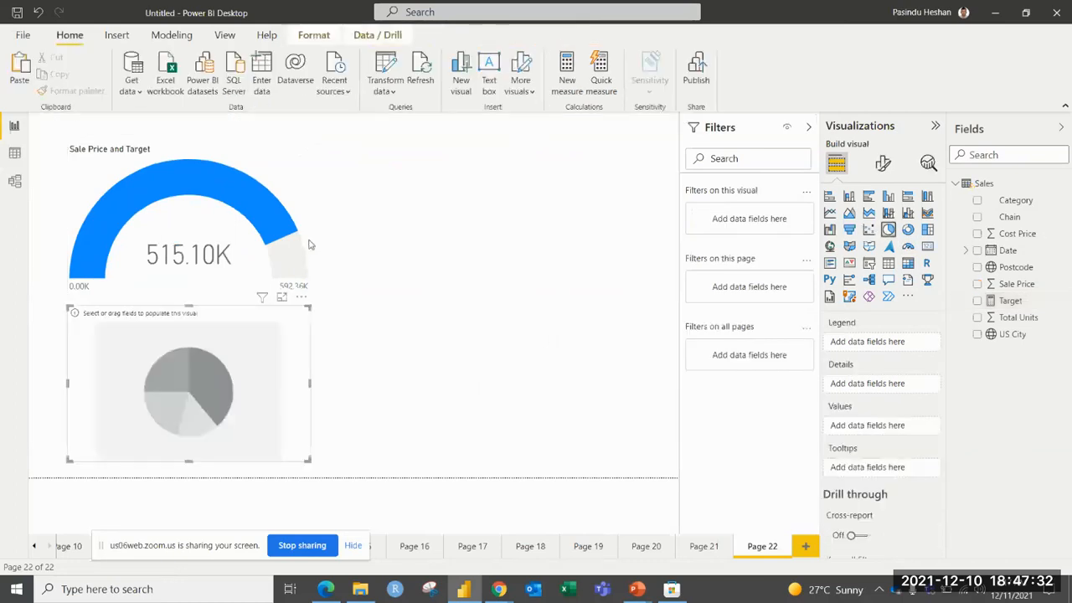
drag(262, 311, 616, 178)
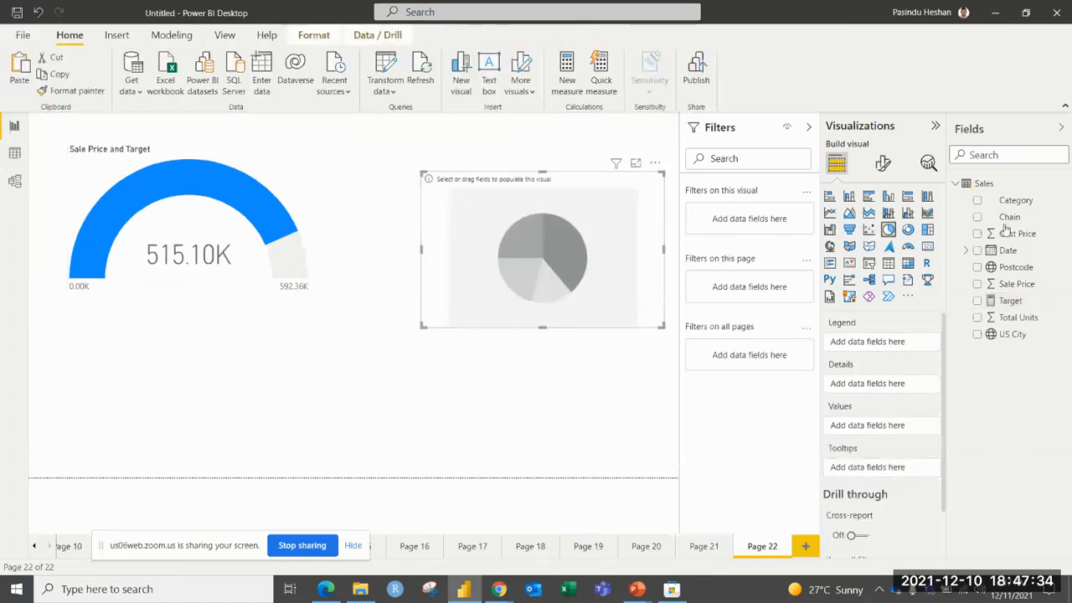
Plot Sale Price by Category in the pie chart and enlarge the chart slightly.
click(977, 201)
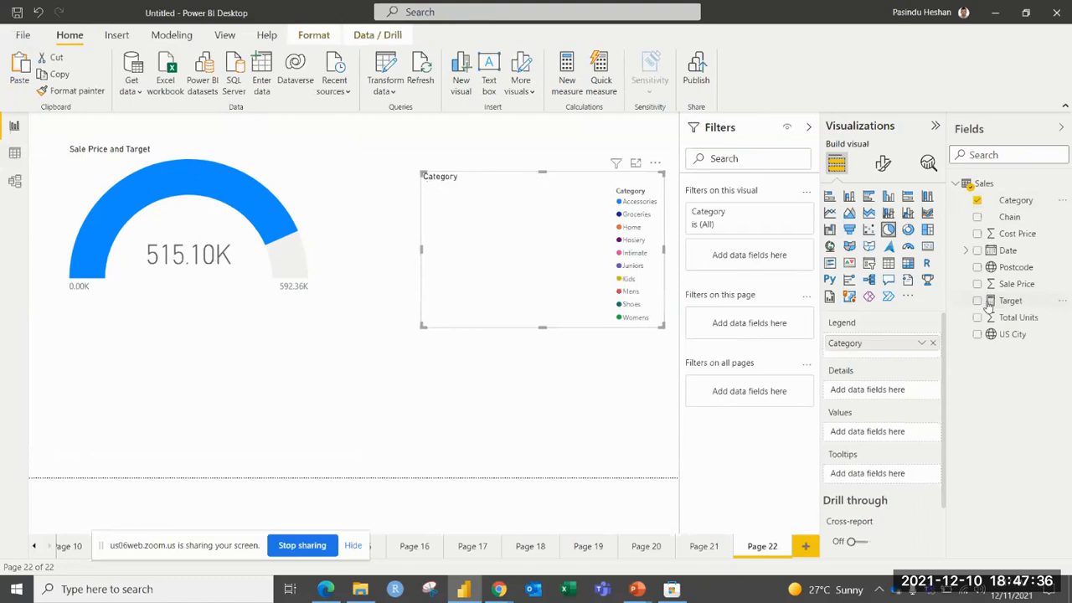
click(977, 284)
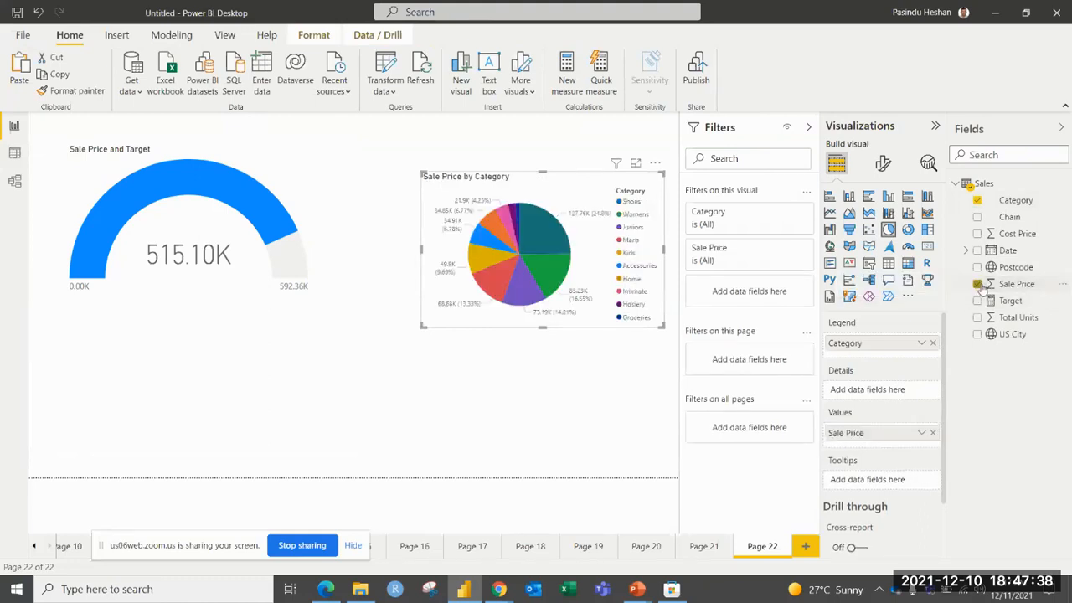
drag(423, 174, 374, 162)
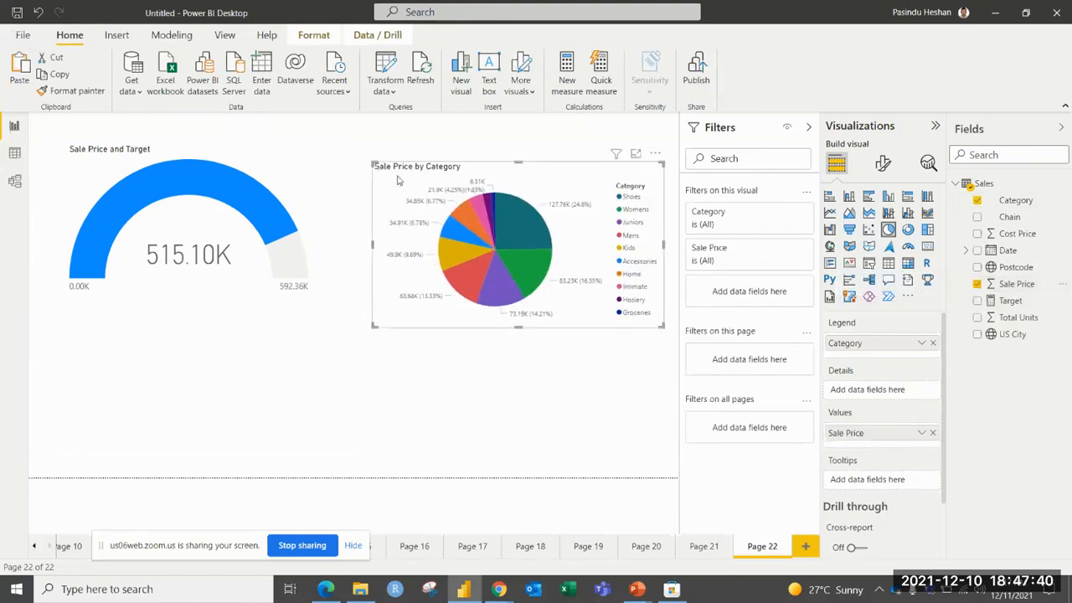
Replace Category with Chain in the pie chart and extend the chart a little to the left and downwards.
click(976, 200)
click(977, 217)
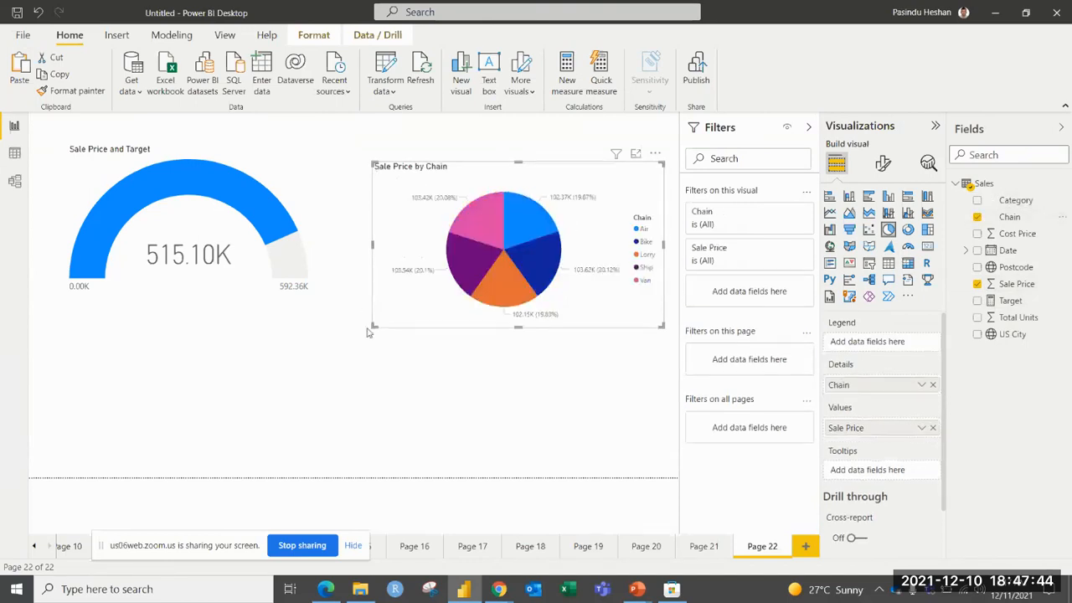
drag(376, 327, 357, 352)
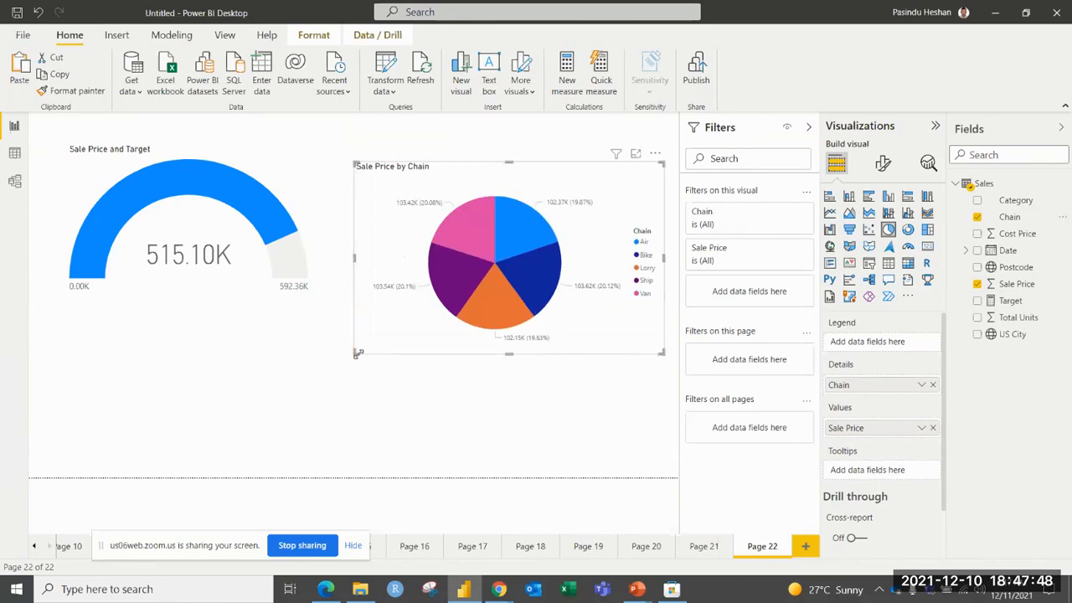
Cross-filter the gauge with the pie chart's Van slice and its Lorry slice in turn, and clear the selection.
mouse_move(472, 215)
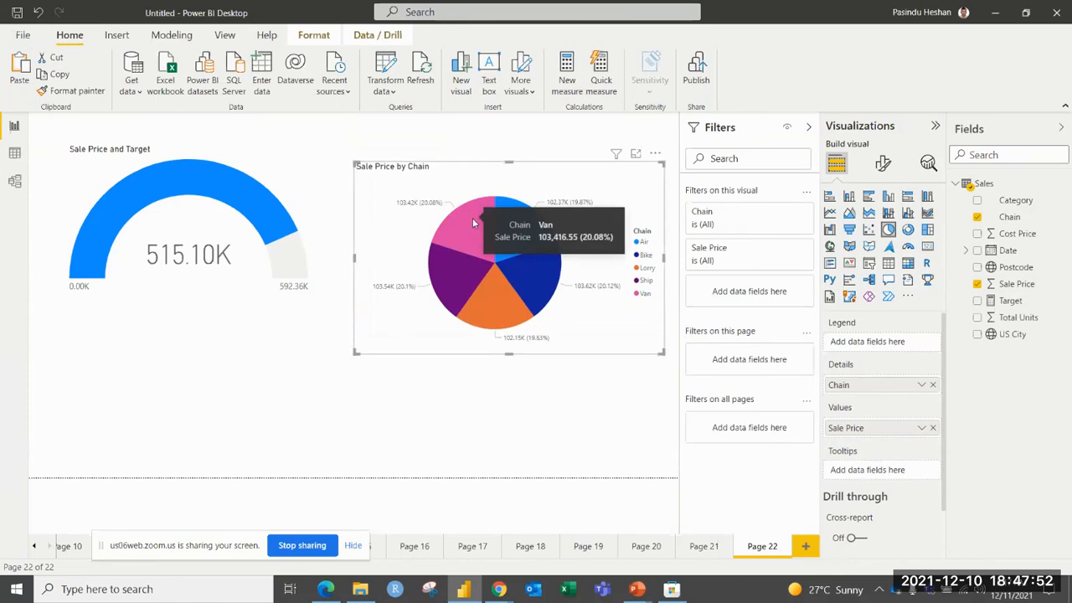
click(472, 218)
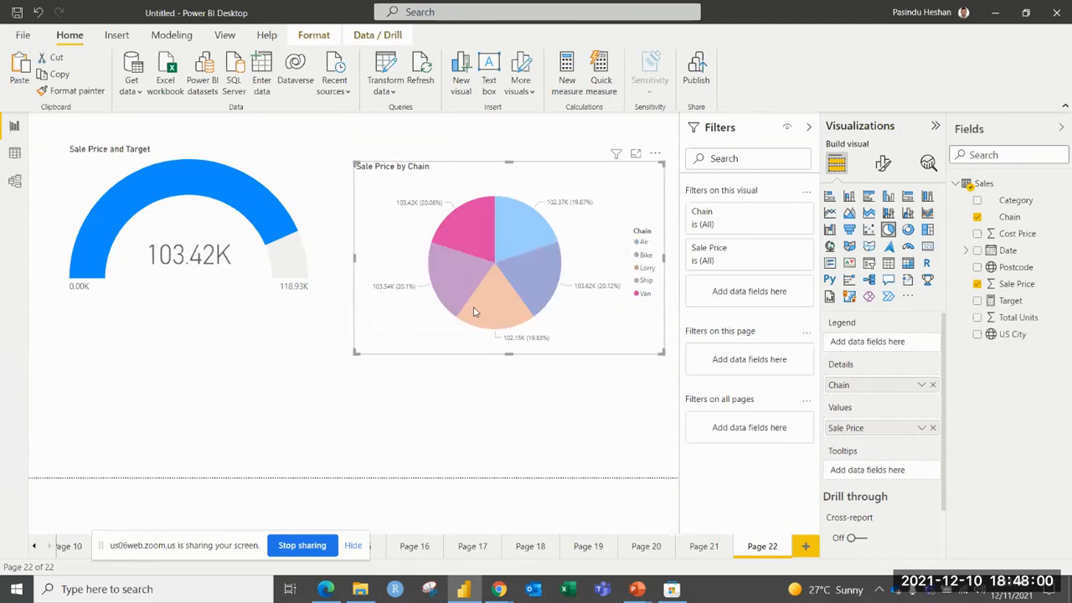
mouse_move(470, 319)
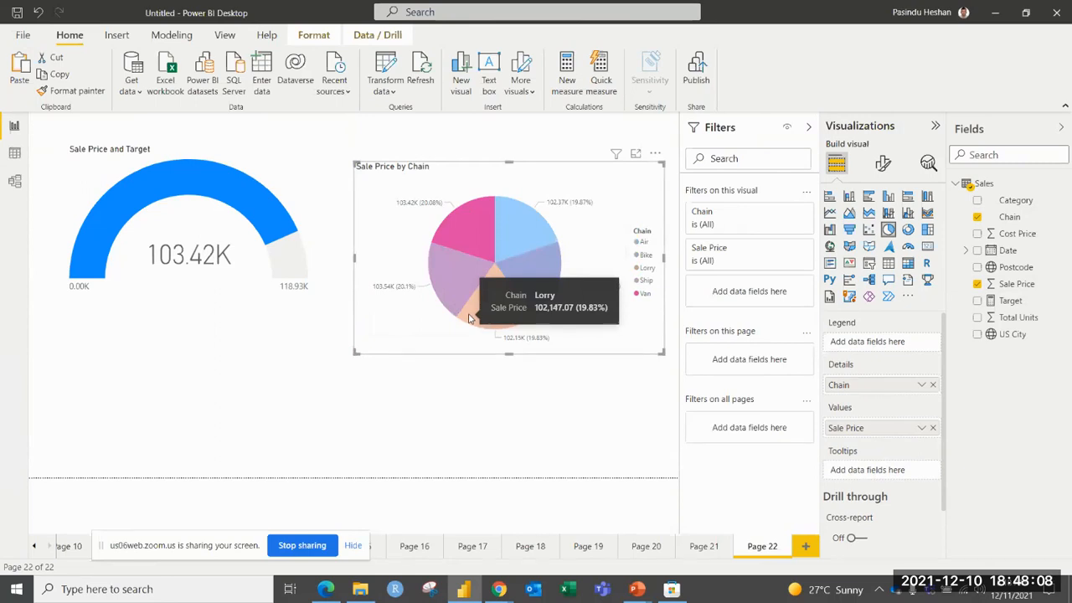
click(470, 318)
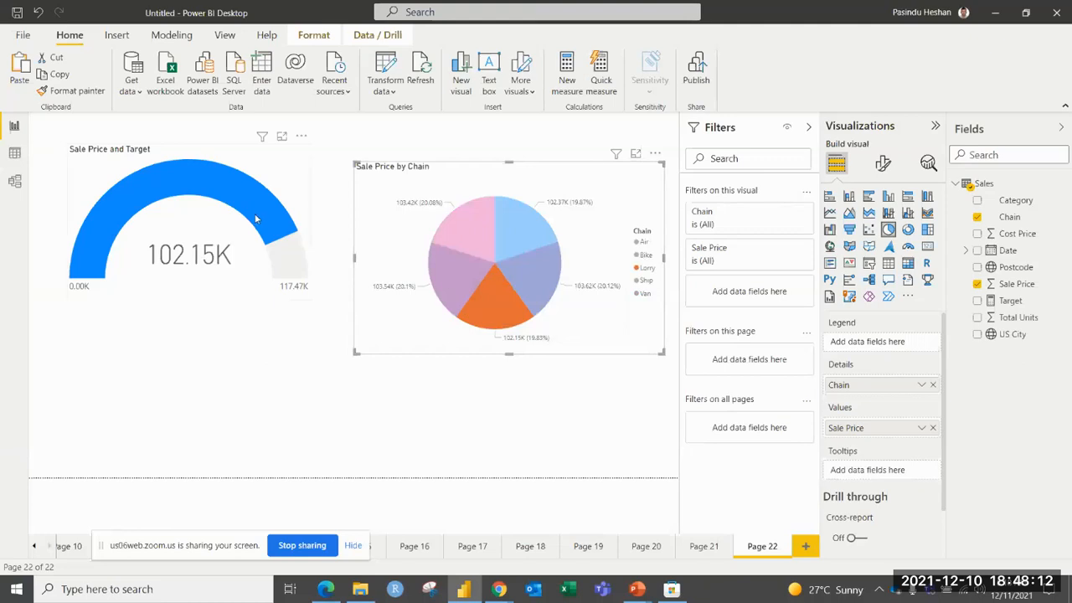
click(502, 290)
click(446, 385)
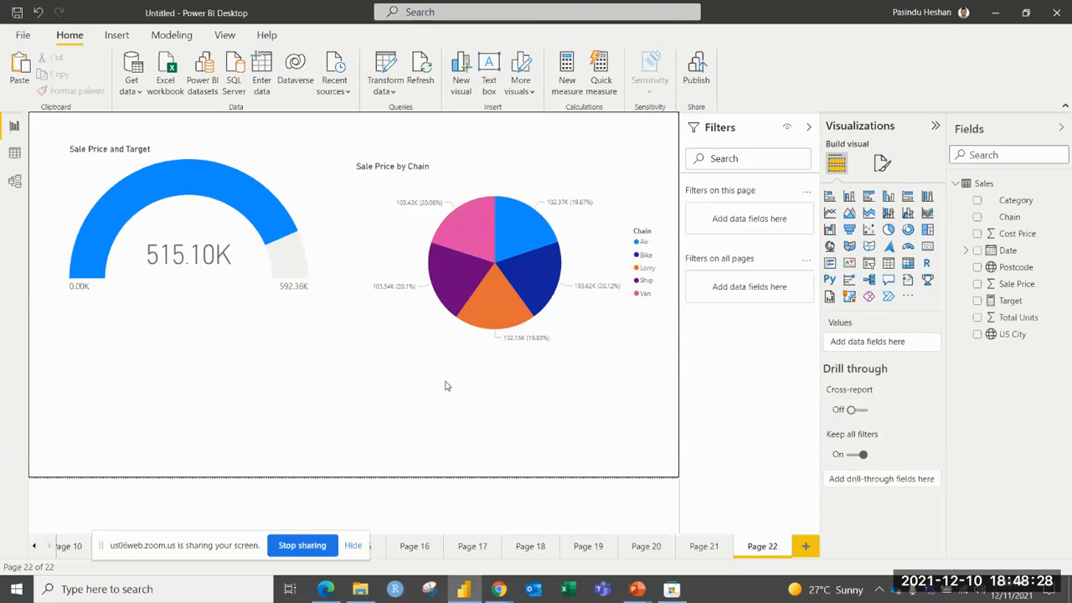
Add a new report page with a wide, low card visual showing Sale Price.
click(804, 550)
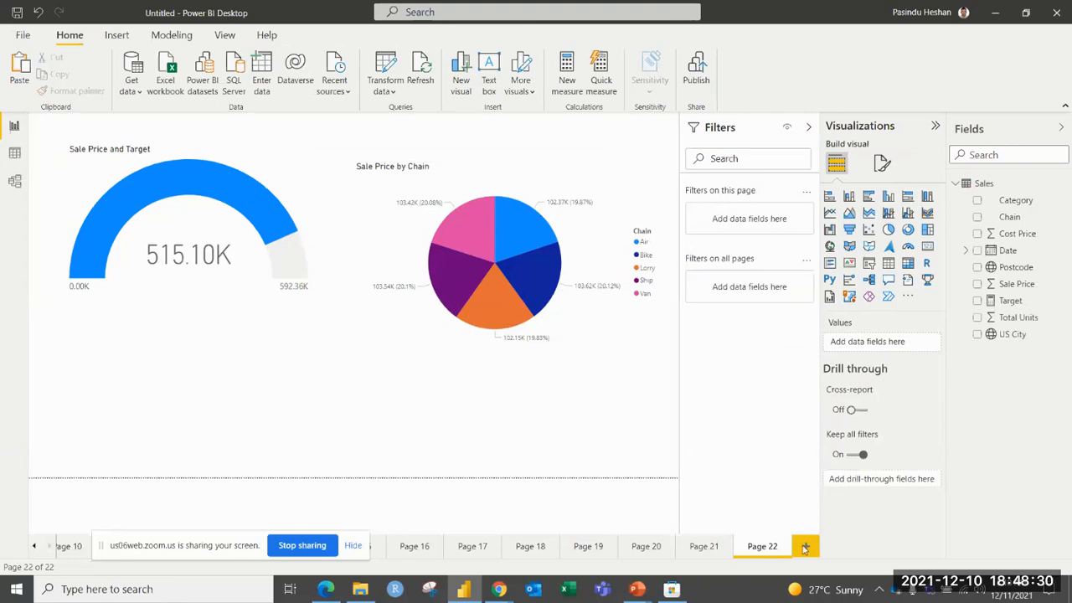
click(926, 246)
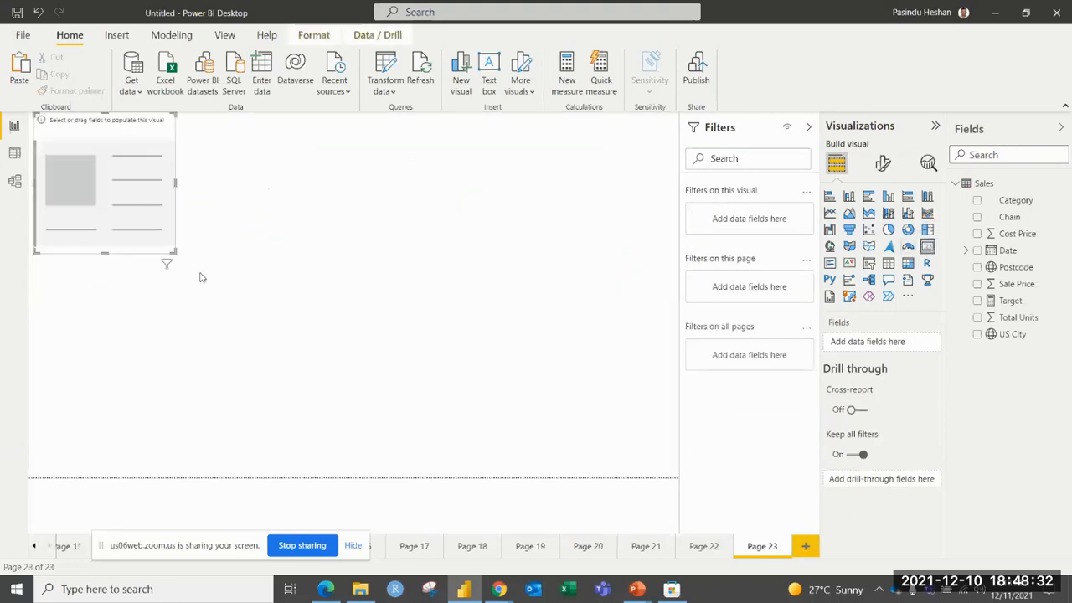
drag(179, 255, 466, 312)
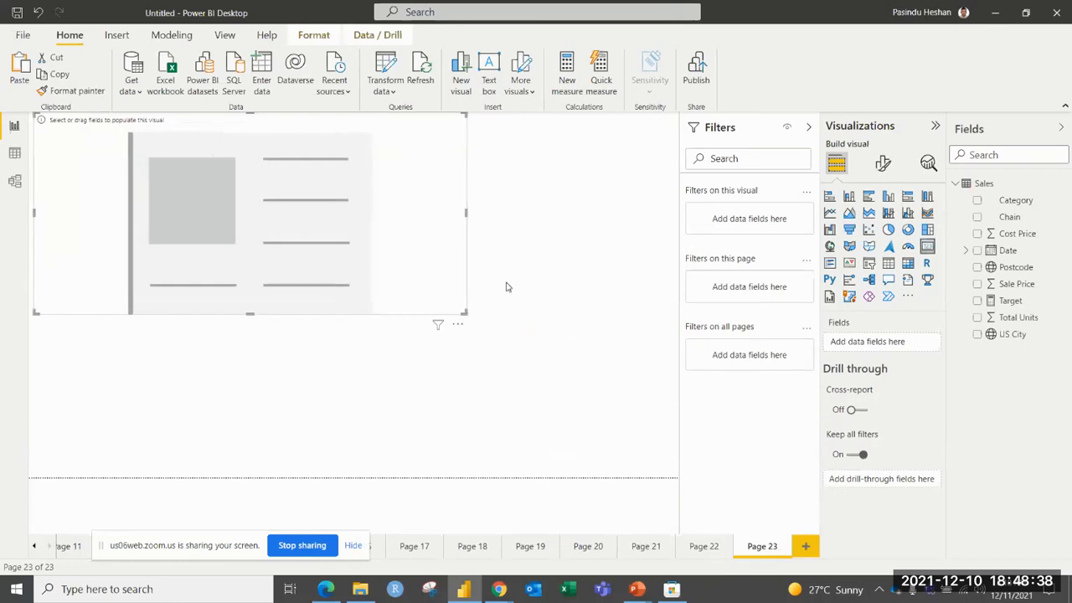
drag(460, 316, 462, 217)
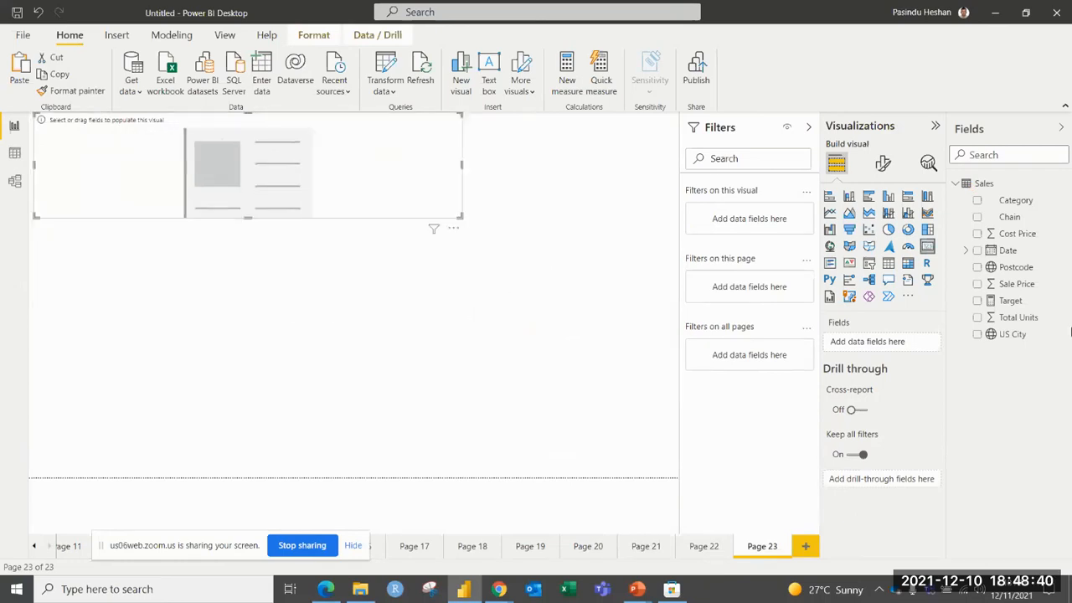
click(978, 284)
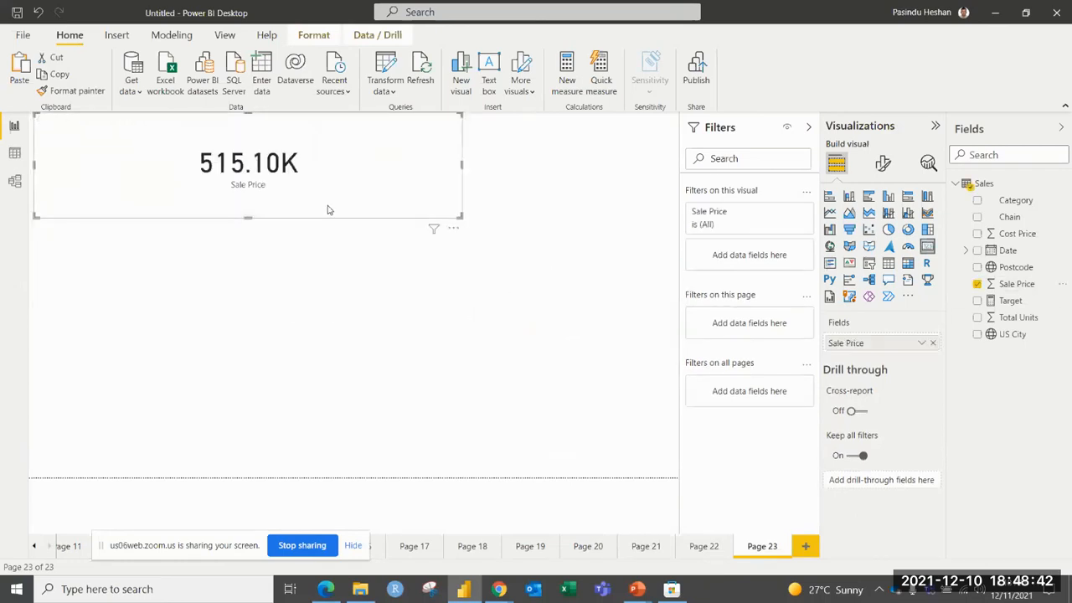
Narrow the Sale Price card, shift it slightly down, and insert a second empty card below it.
drag(456, 217, 340, 216)
click(271, 172)
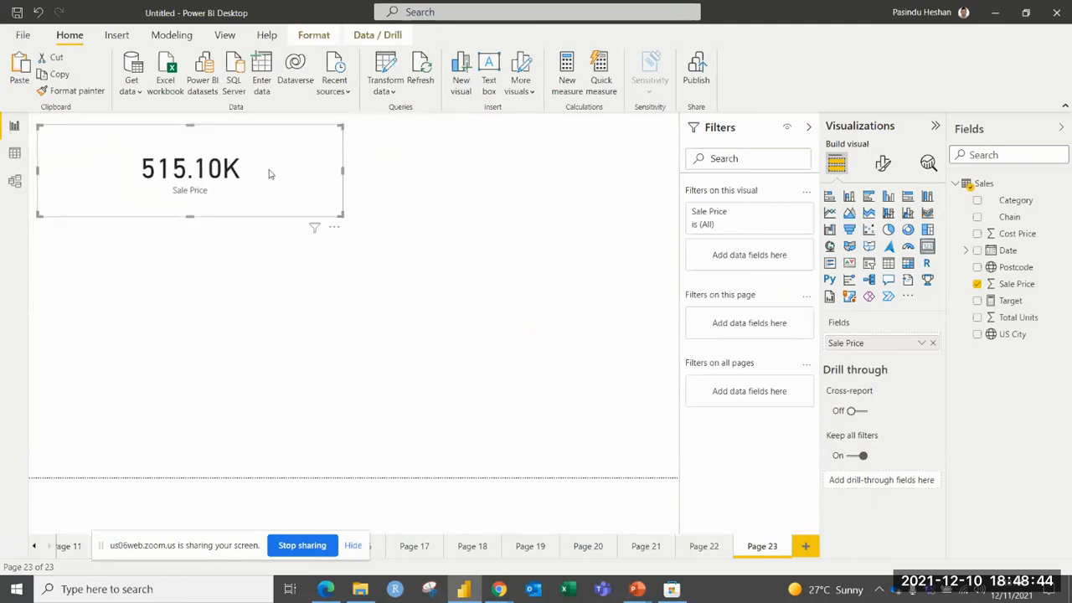
click(162, 277)
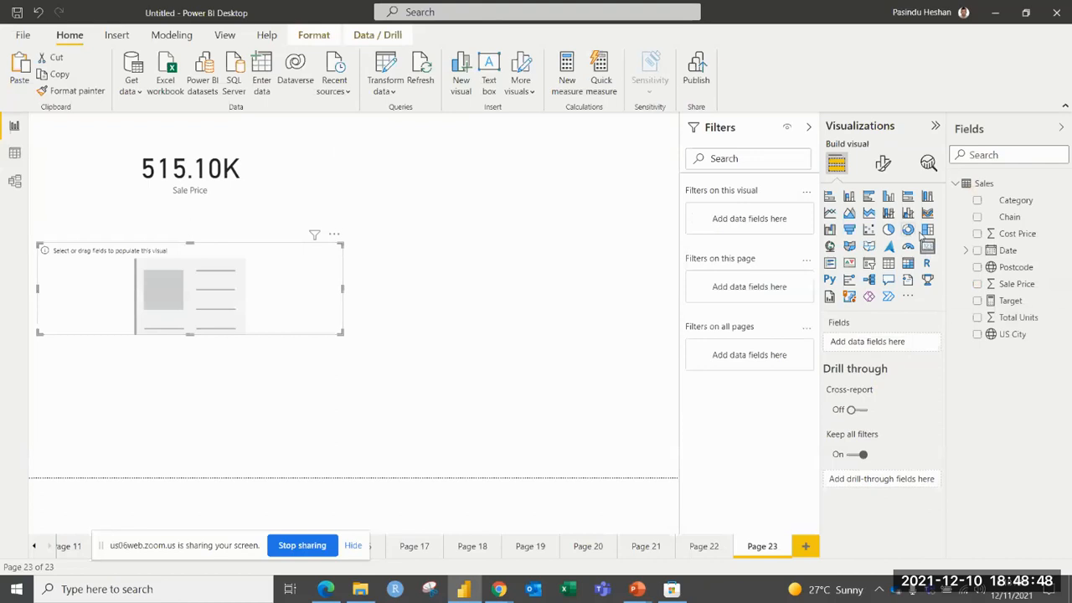
Insert a third card below the second, assigning Cost Price to the second card and Total Units to the third.
click(505, 318)
click(928, 246)
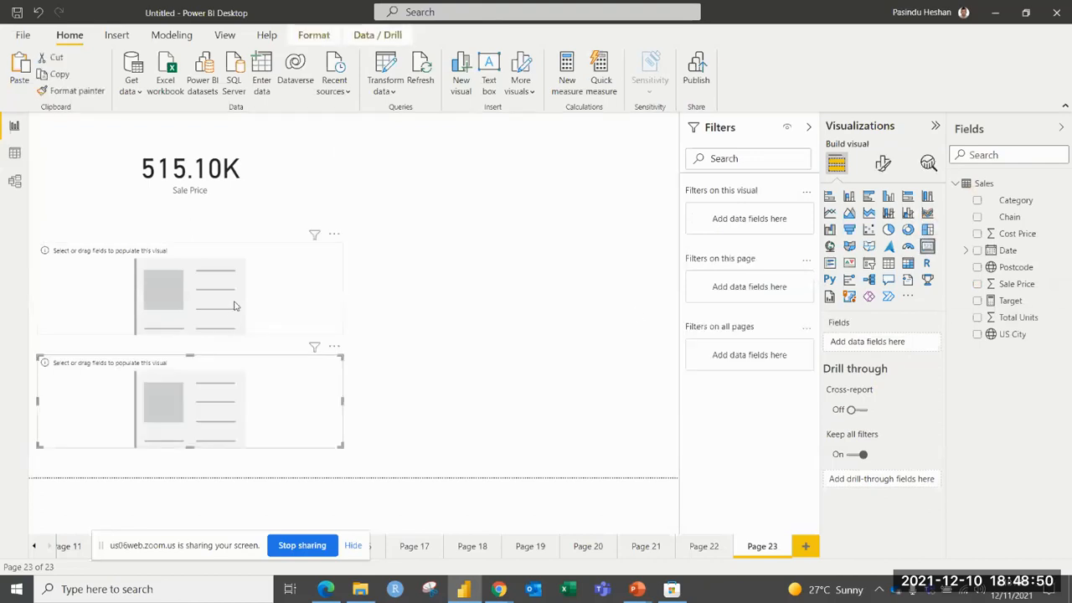
click(231, 190)
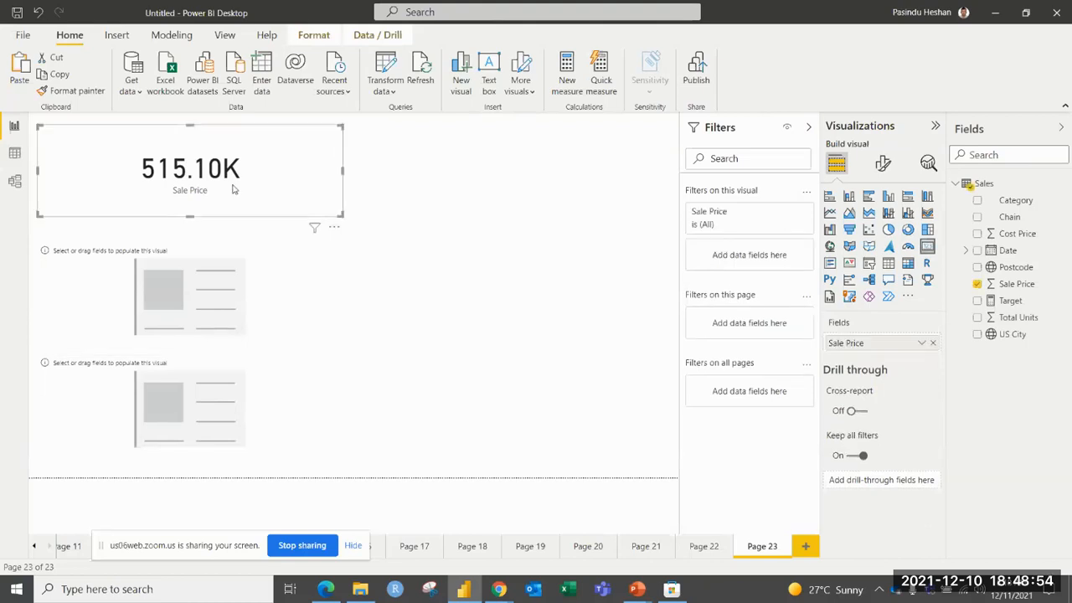
click(190, 270)
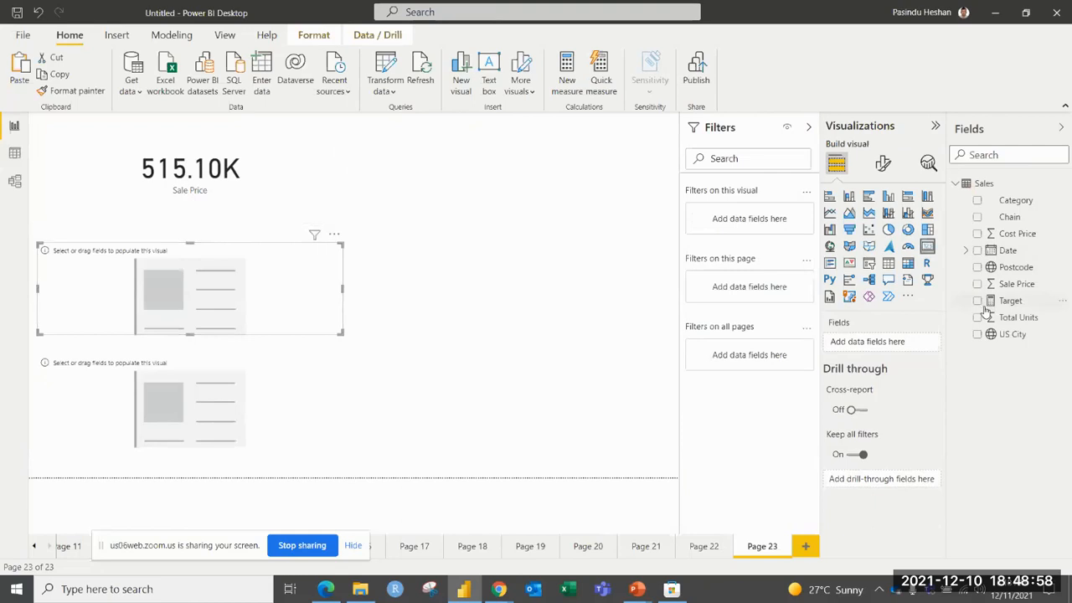
click(977, 234)
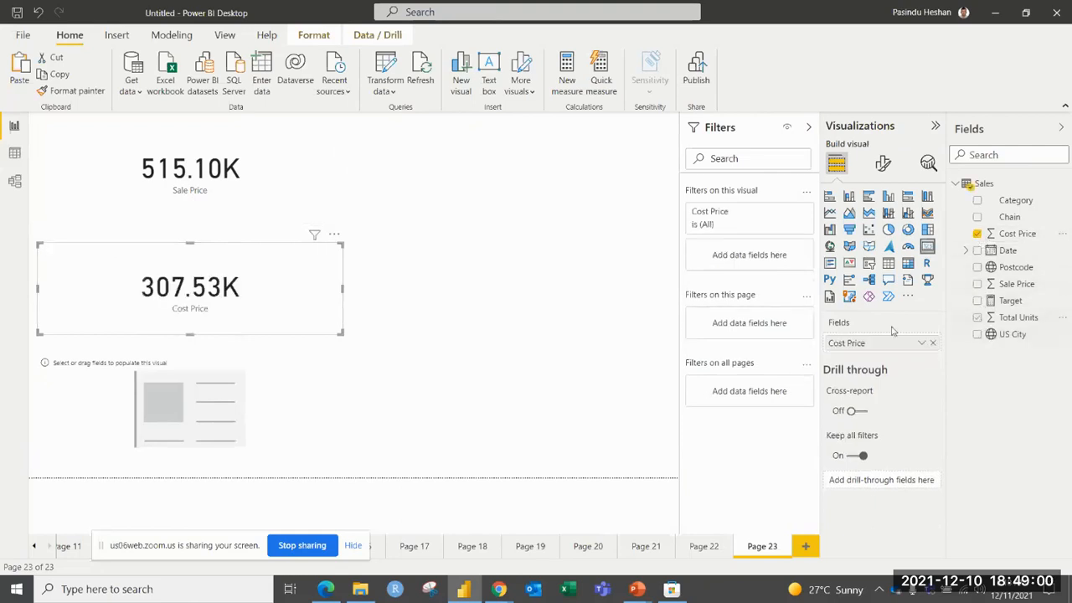
click(273, 411)
click(977, 318)
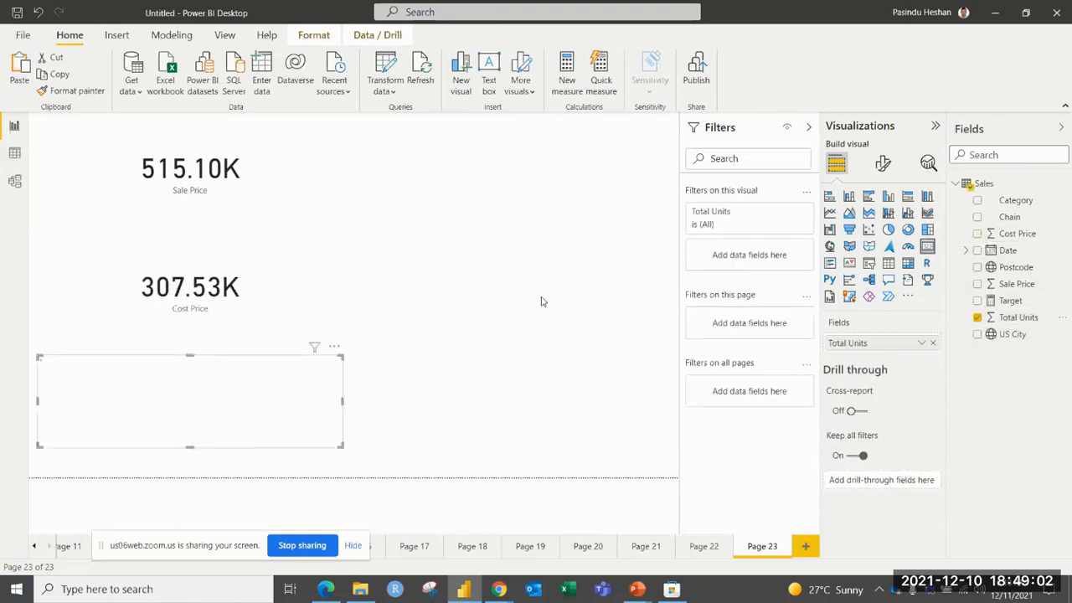
click(480, 285)
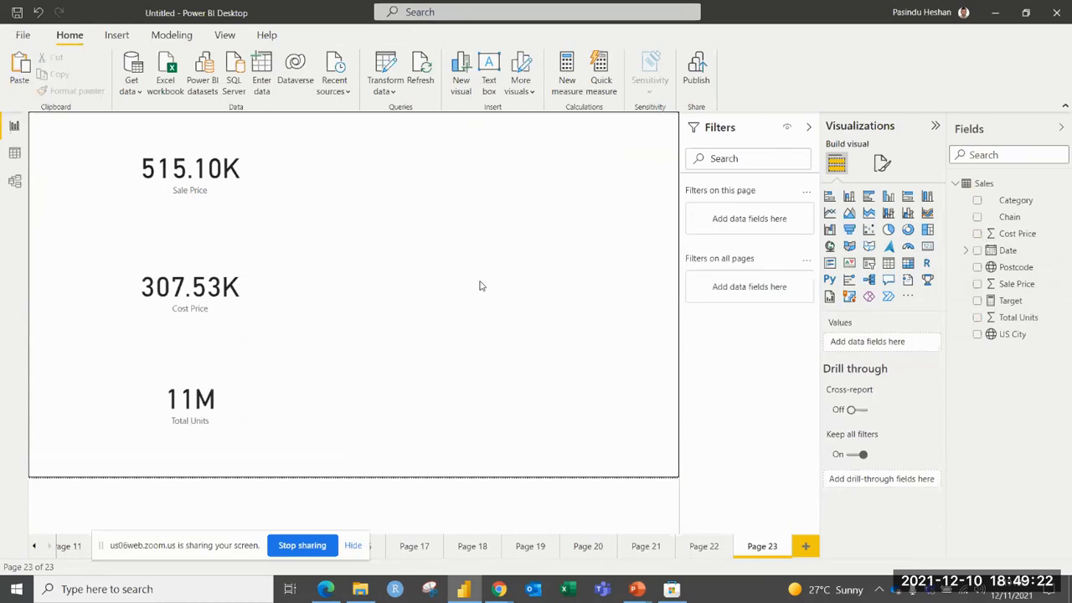
Give the Sale Price card a green background with 37% transparency.
click(287, 183)
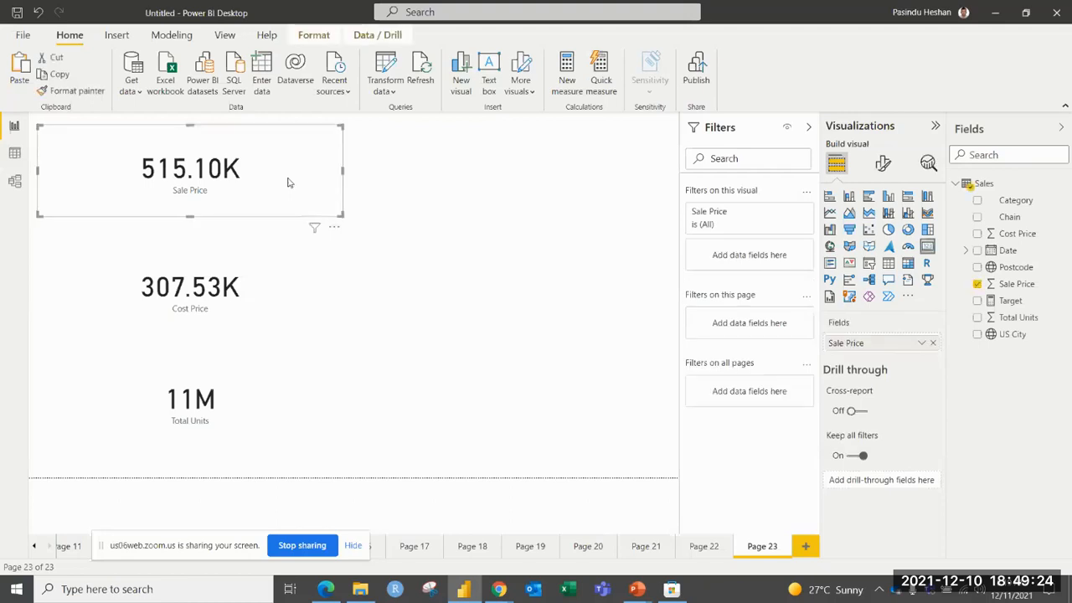
click(882, 164)
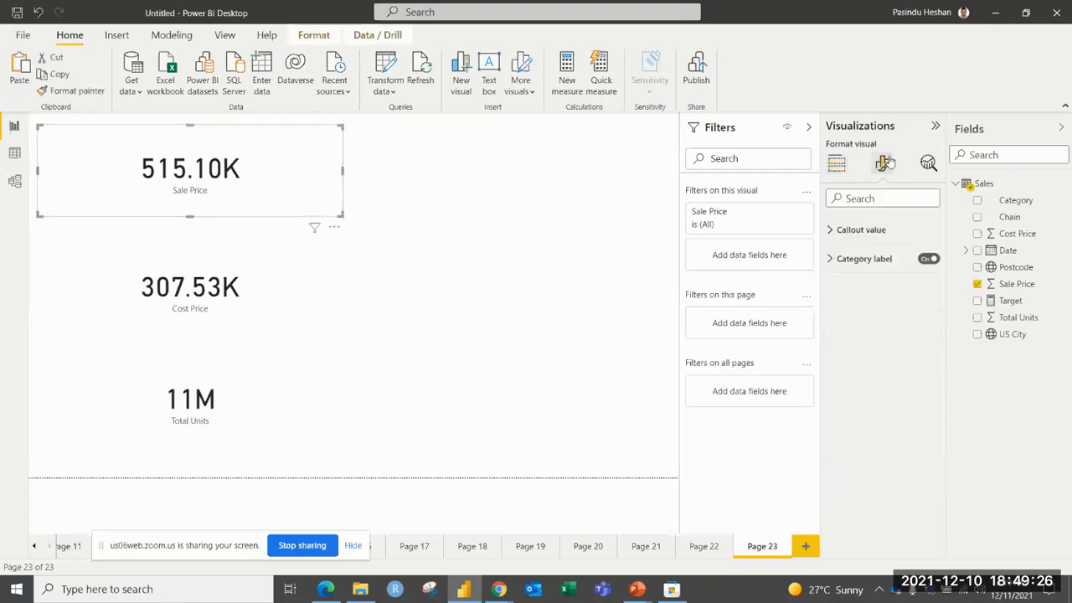
click(879, 227)
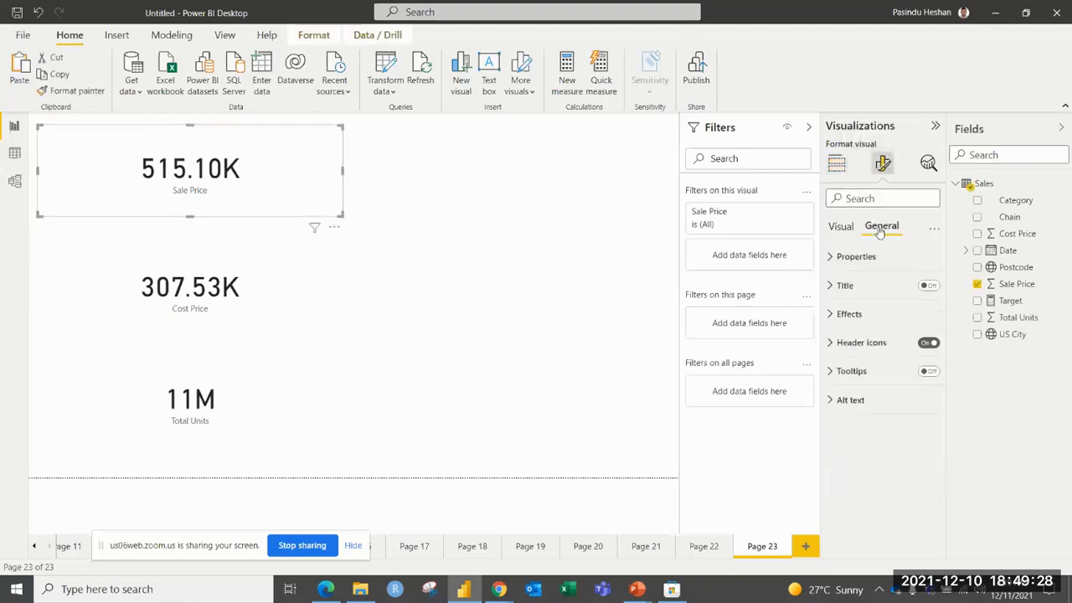
click(849, 313)
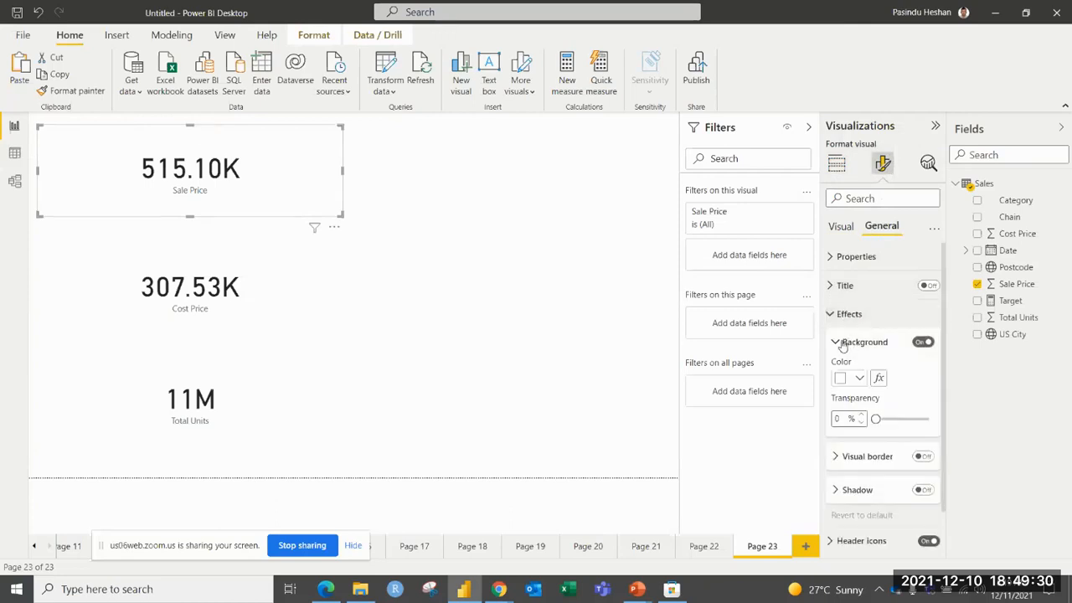
click(860, 378)
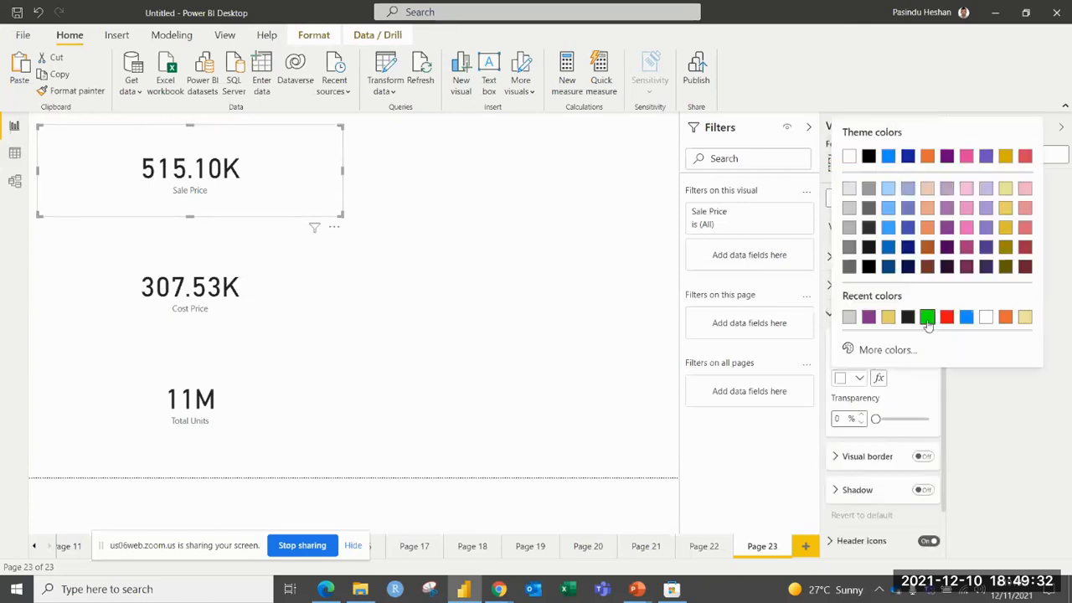
click(924, 311)
drag(875, 419, 894, 420)
Turn on a red visual border with rounded corners for the Sale Price card.
click(842, 341)
click(850, 377)
click(922, 375)
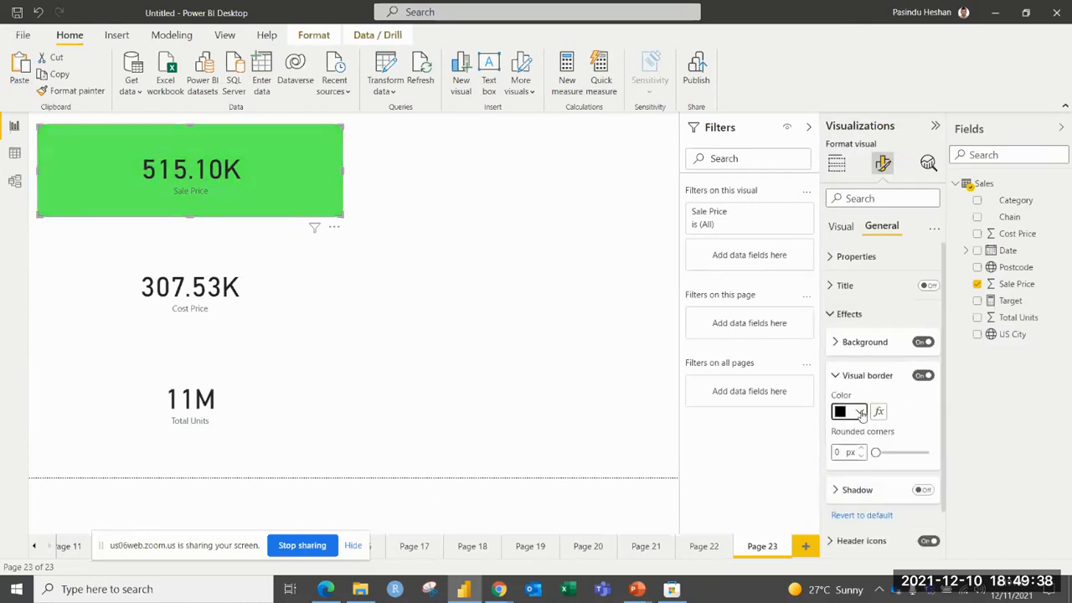
click(858, 411)
click(946, 351)
drag(875, 452, 907, 452)
click(610, 265)
Turn on the Sale Price card's shadow and colour it red.
click(340, 179)
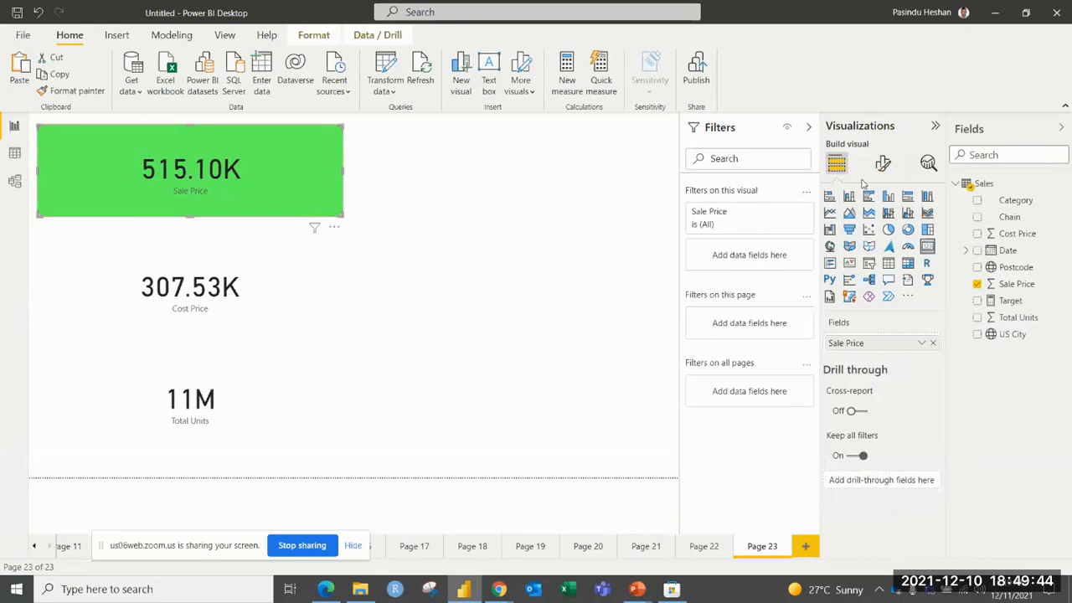
click(883, 163)
click(882, 225)
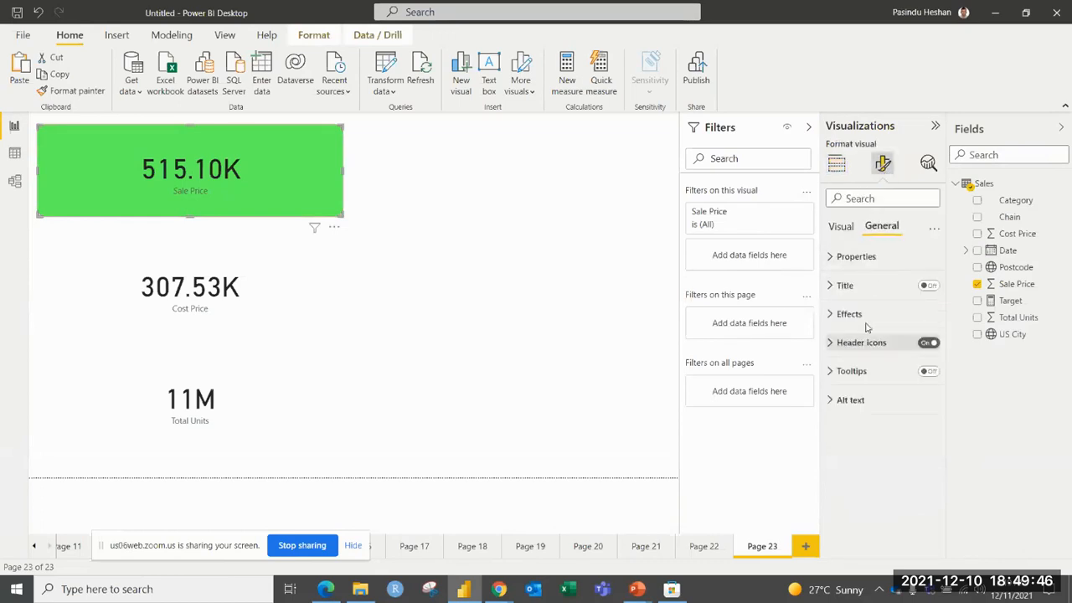
click(847, 314)
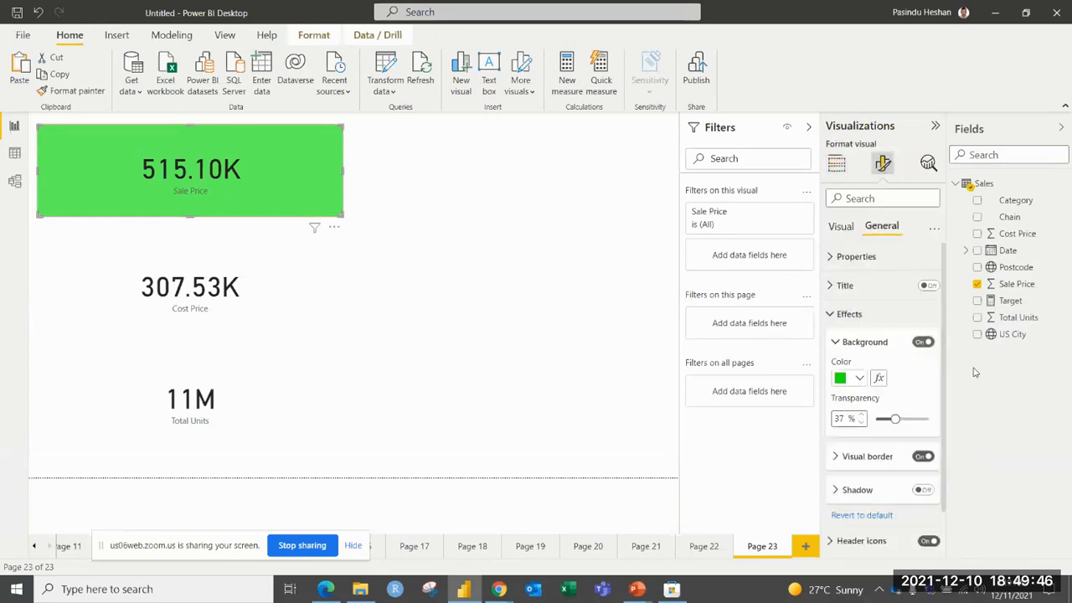
click(869, 490)
click(859, 525)
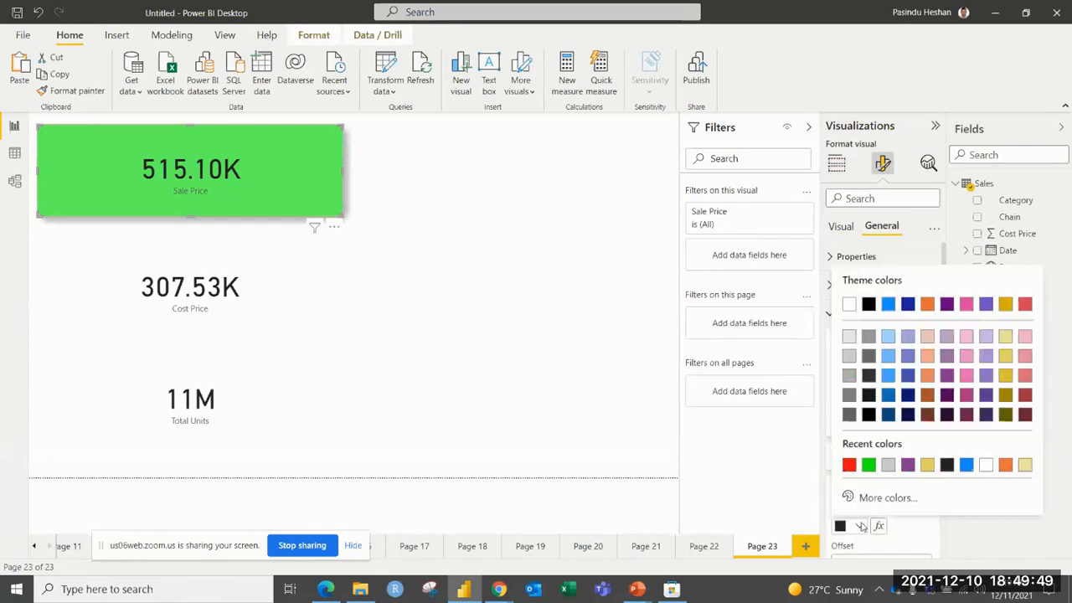
click(850, 466)
click(561, 232)
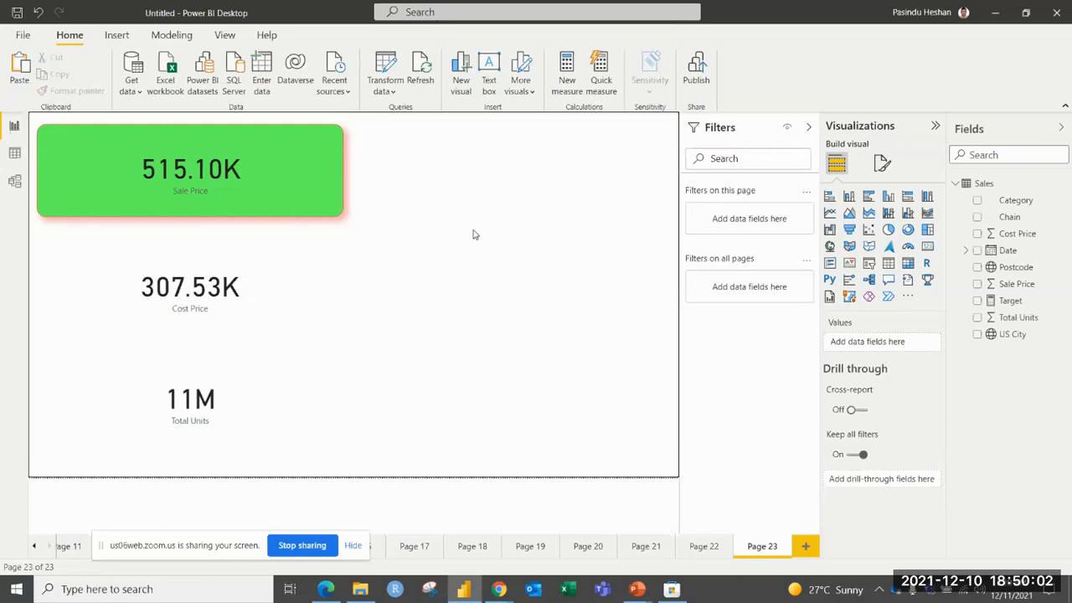
Insert a map beside the Sale Price card, make it taller, and plot US City with bubbles sized by Sale Price.
click(829, 246)
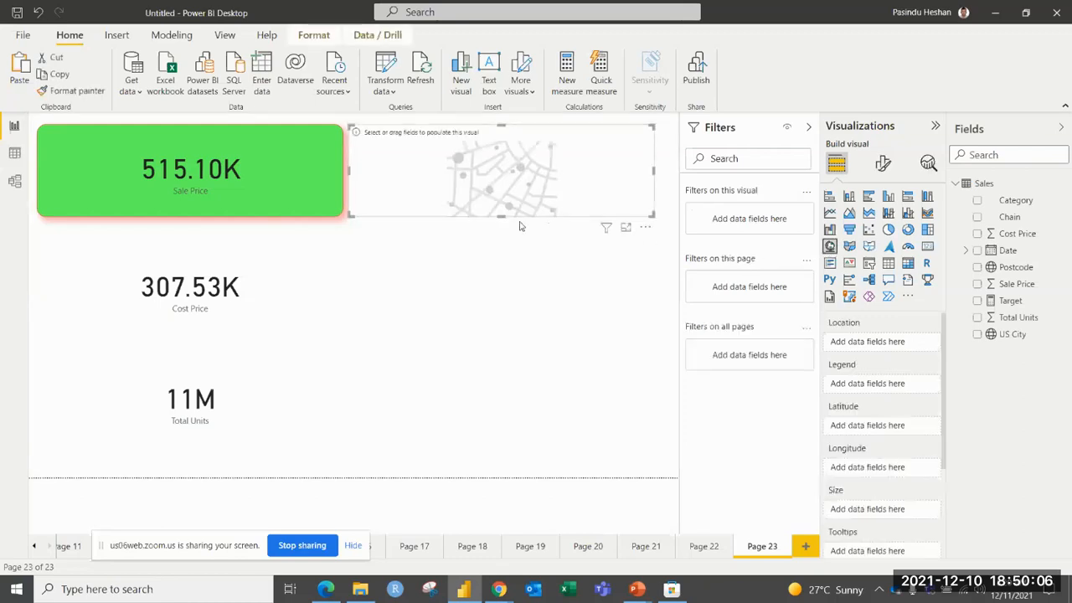
drag(501, 216, 525, 225)
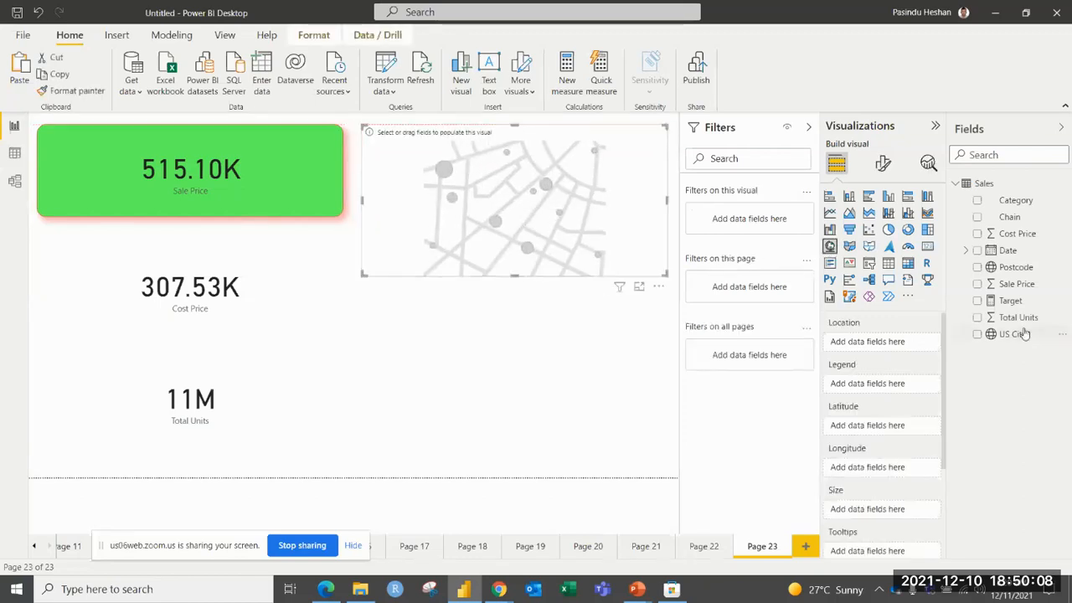
click(976, 334)
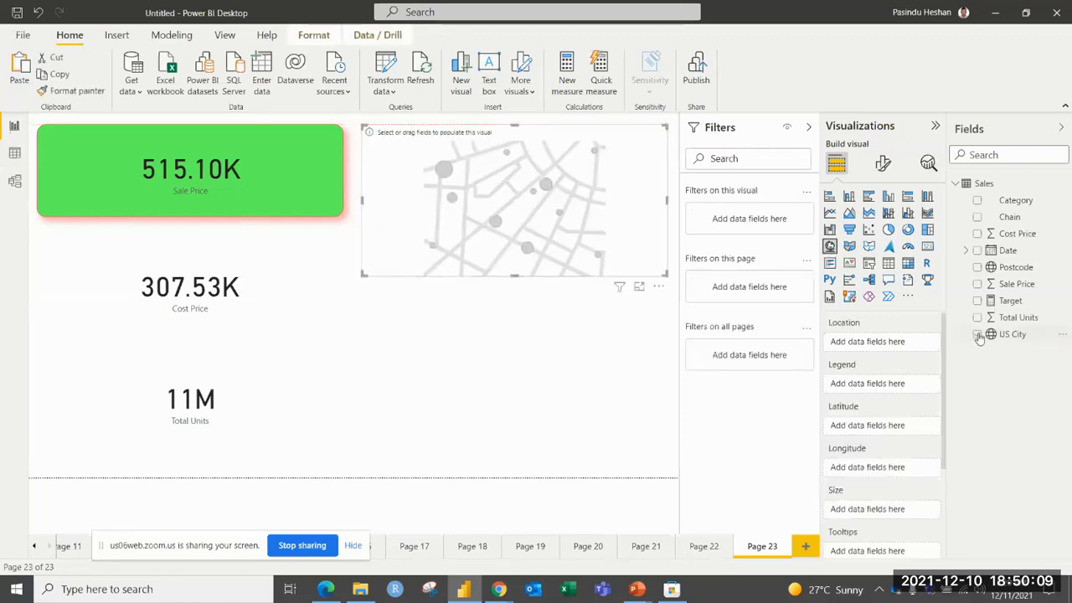
click(977, 285)
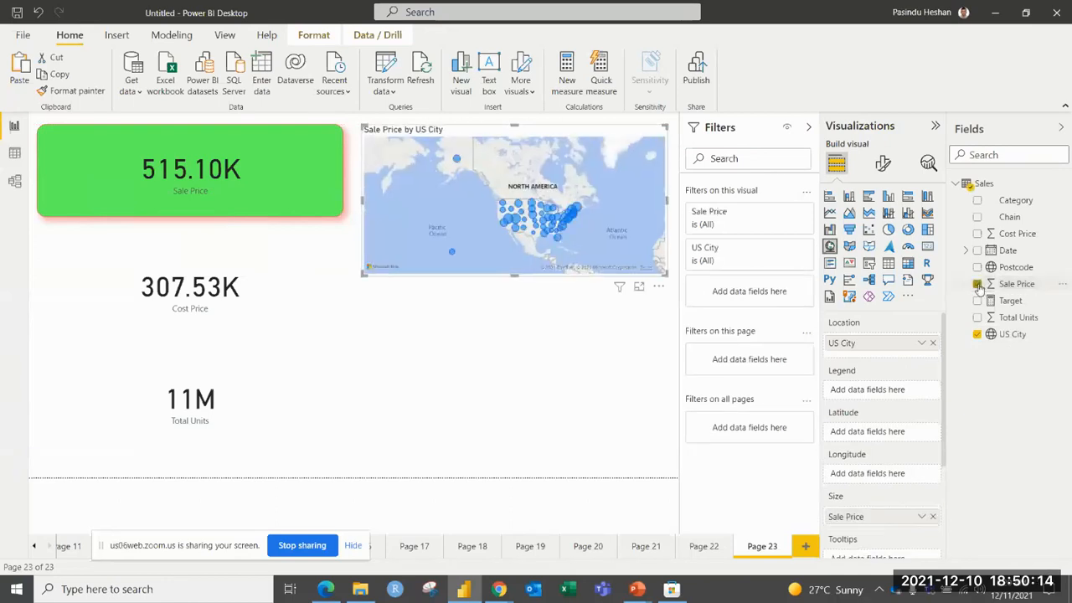
Insert a table below the map listing Category and Cost Price, and extend it slightly downwards.
click(596, 306)
click(888, 263)
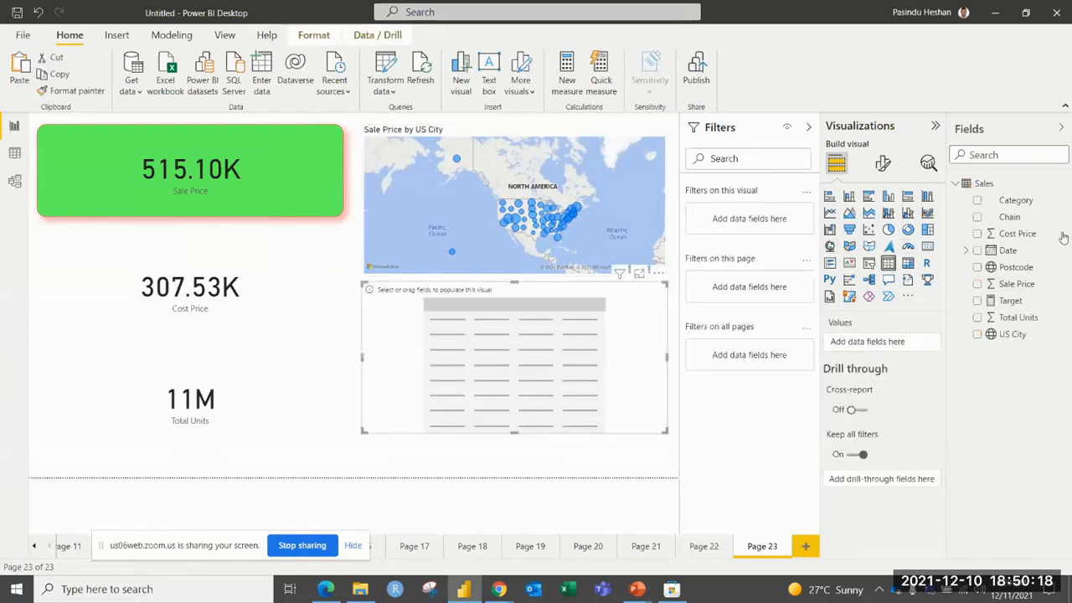
click(977, 201)
click(978, 234)
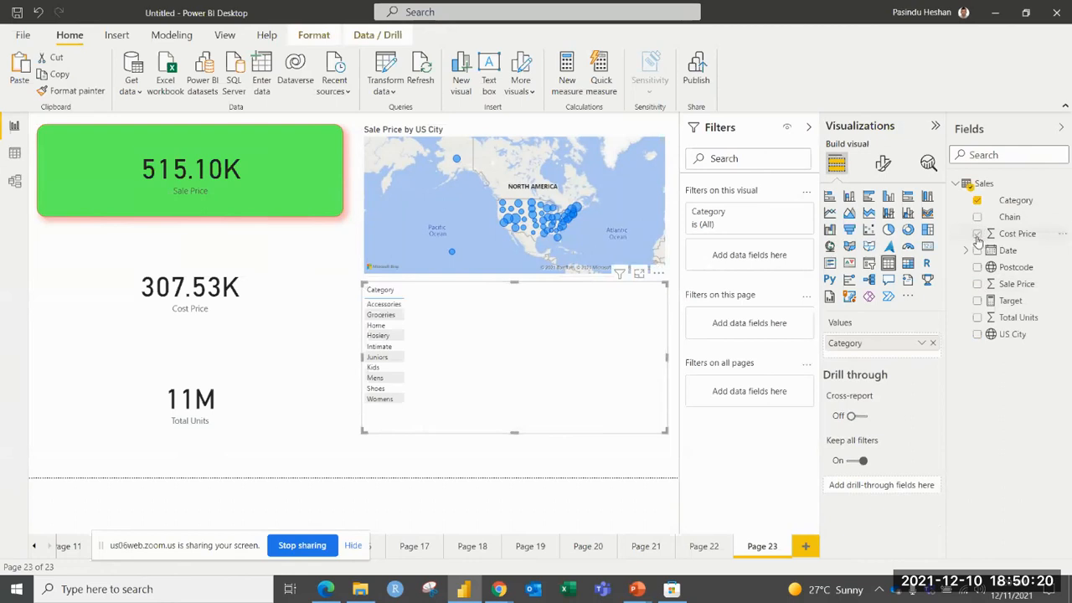
drag(665, 431, 666, 441)
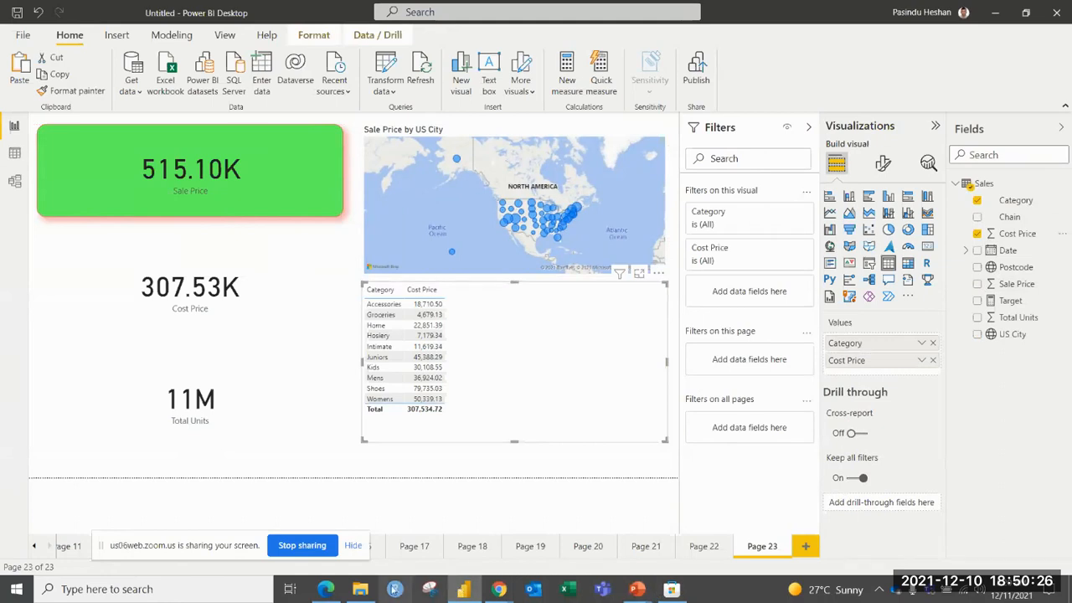
key(alt+Tab)
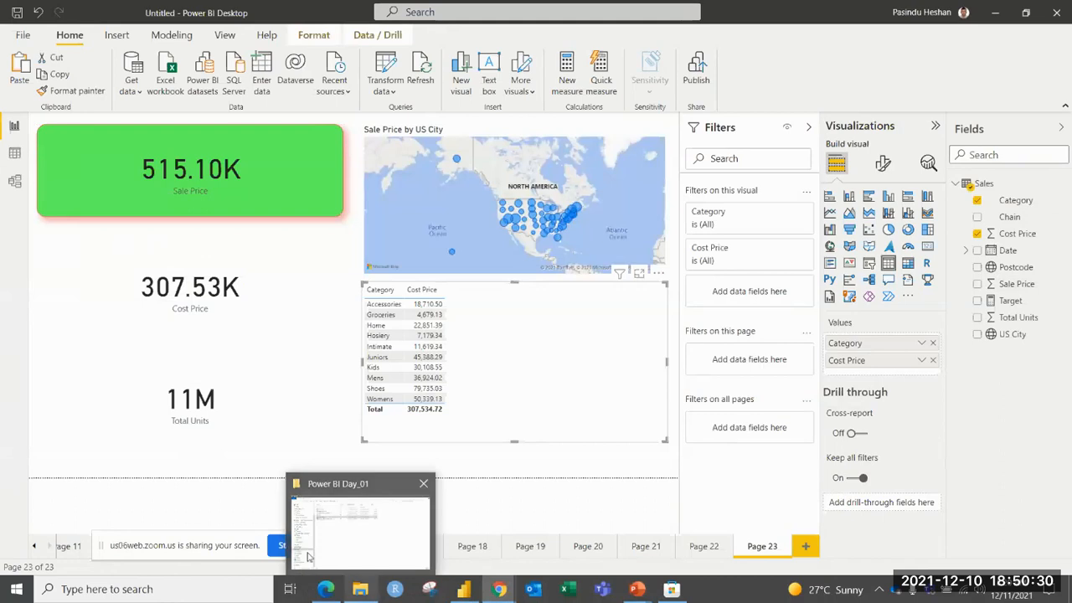
click(281, 546)
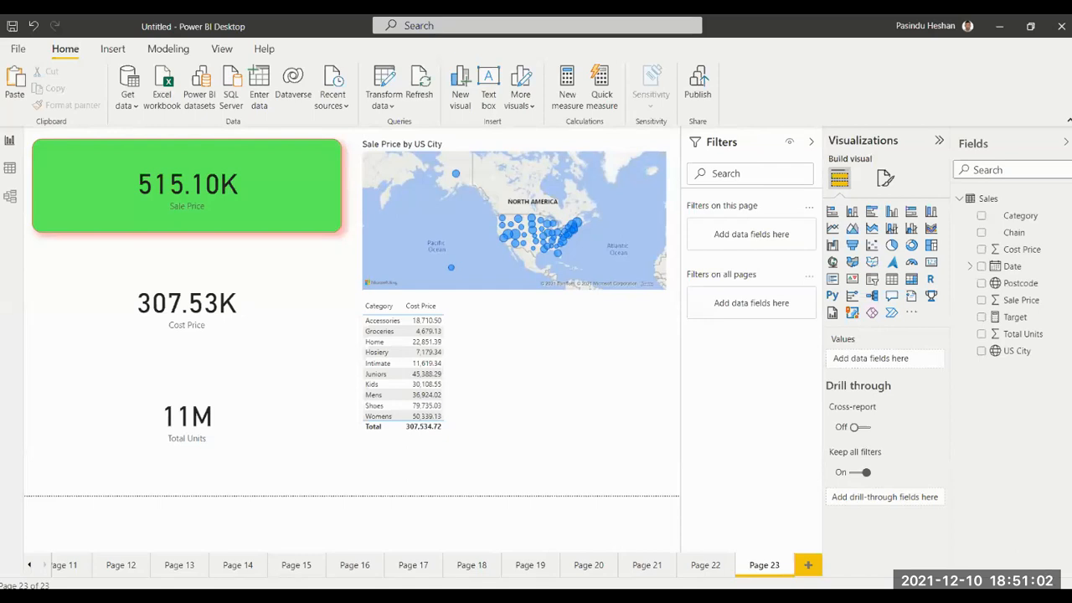
Cross-filter the page by Groceries, by a northwestern US bubble on the map, and by Groceries, Juniors and Shoes together.
click(377, 332)
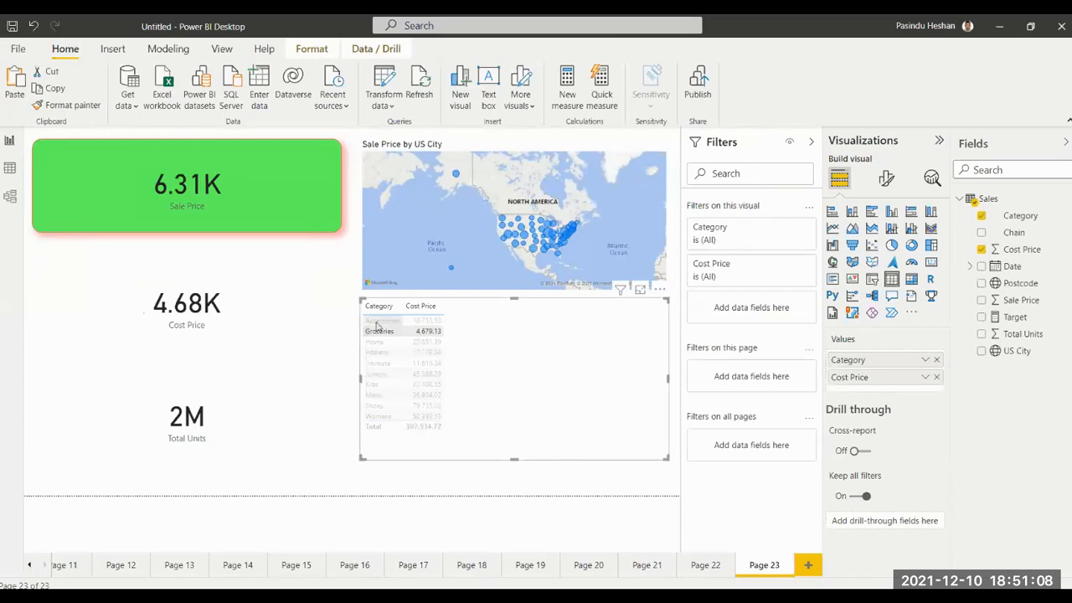
click(505, 219)
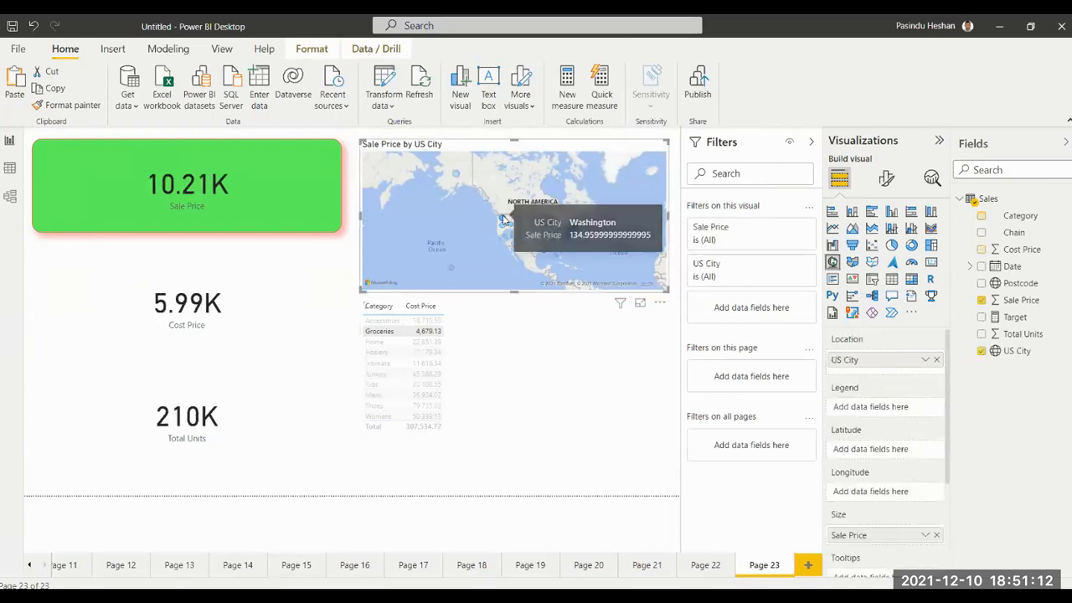
click(392, 332)
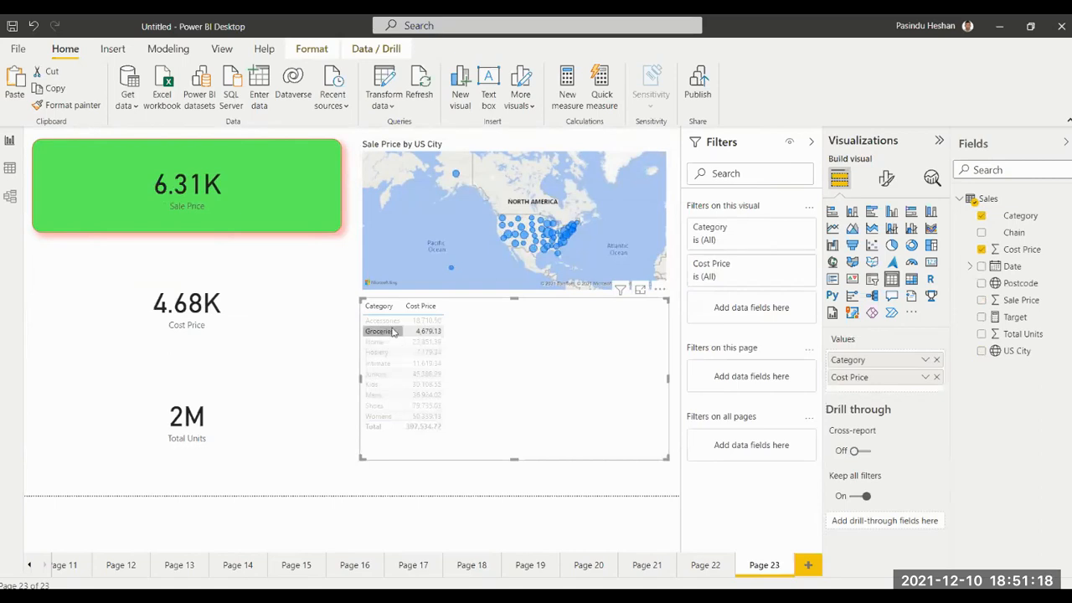
ctrl+click(387, 376)
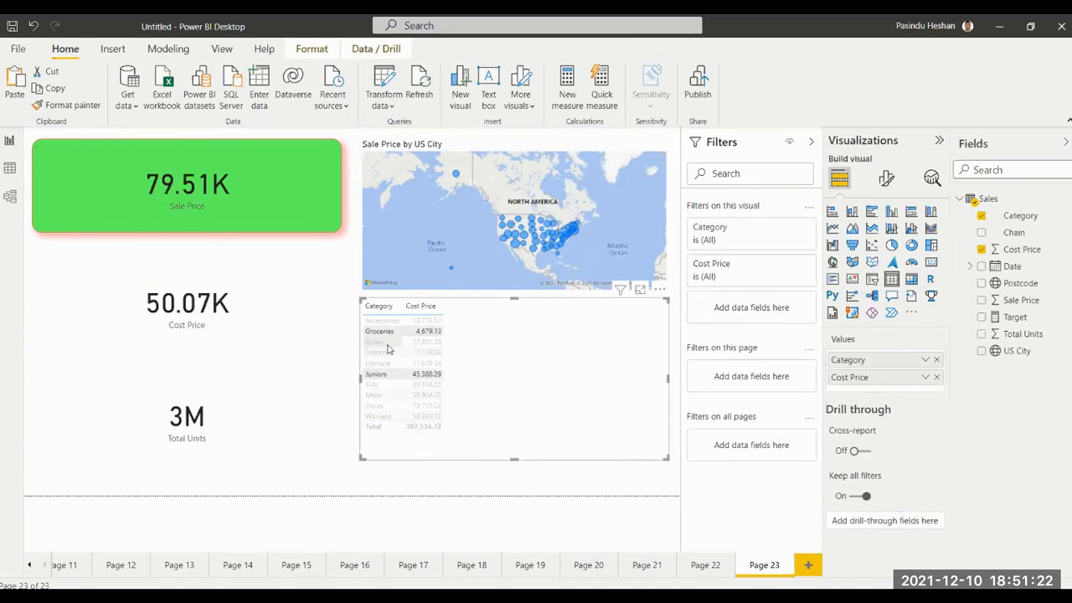
ctrl+click(377, 405)
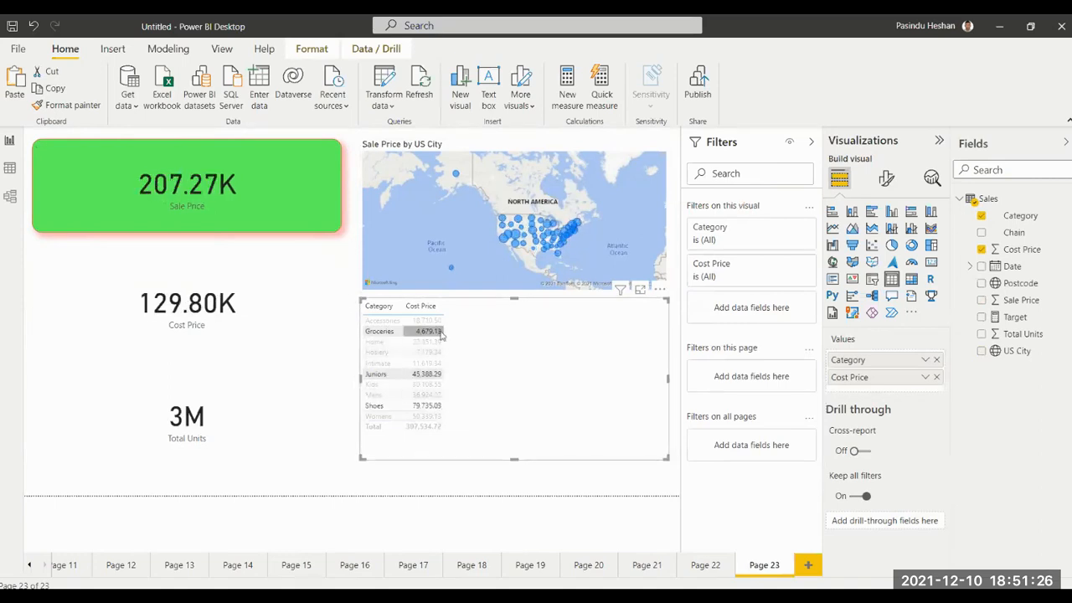
click(388, 482)
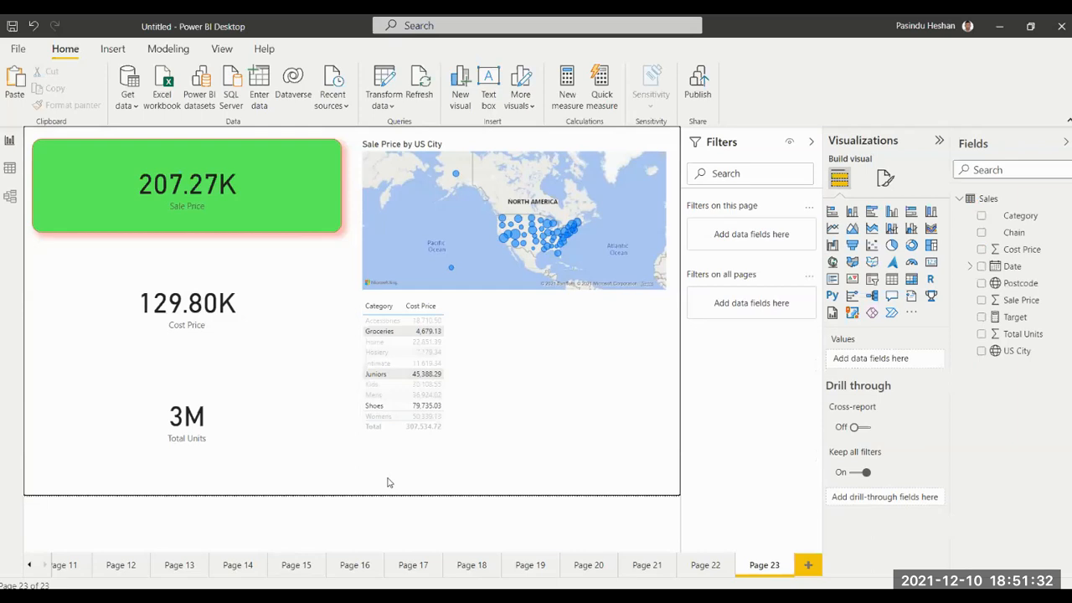
Add a new report page with a wide, low card visual showing Category.
click(806, 570)
click(930, 262)
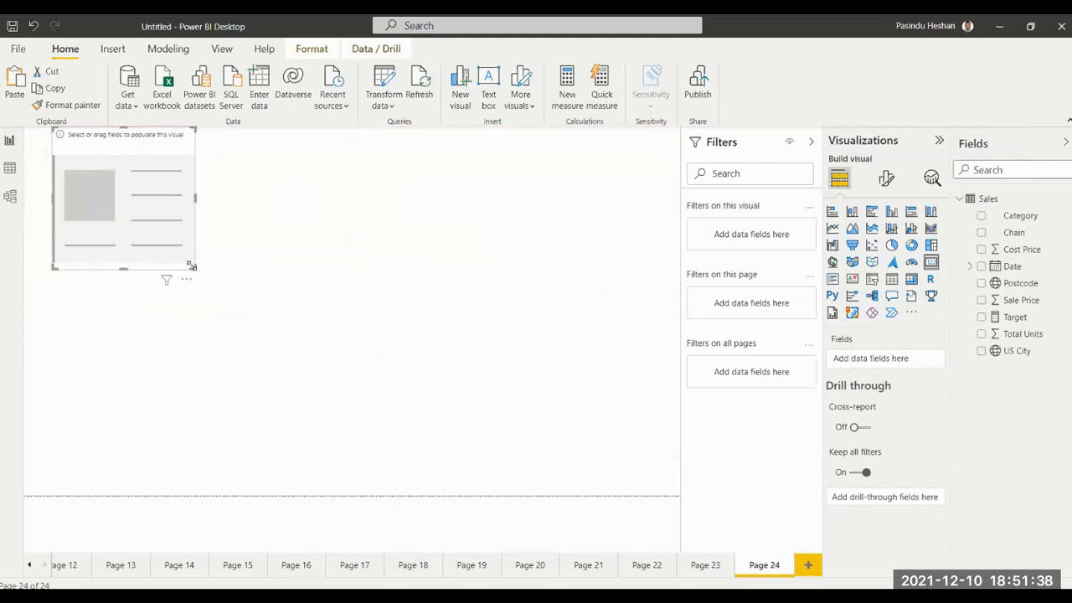
drag(194, 267, 349, 227)
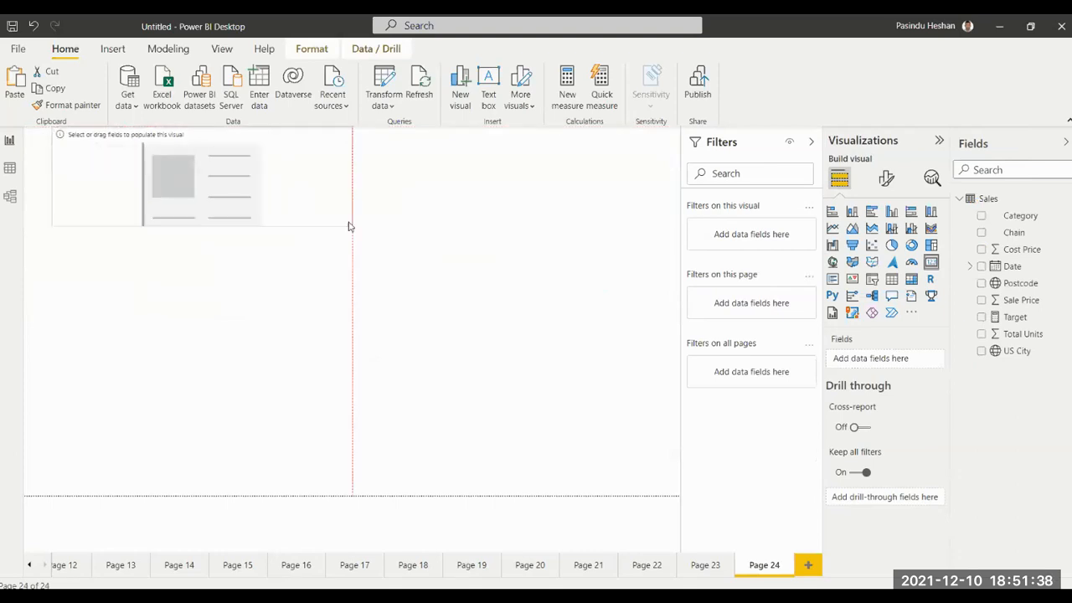
click(982, 215)
click(281, 352)
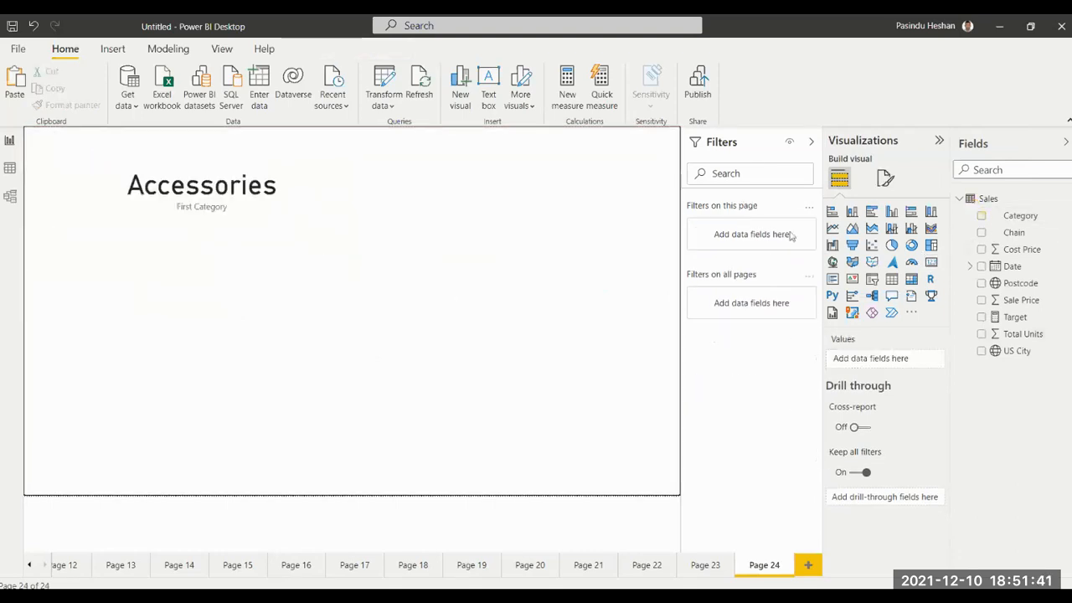
Add a card showing Chain below the Category card, keeping it as a card visual.
click(928, 261)
click(982, 232)
drag(350, 357, 322, 335)
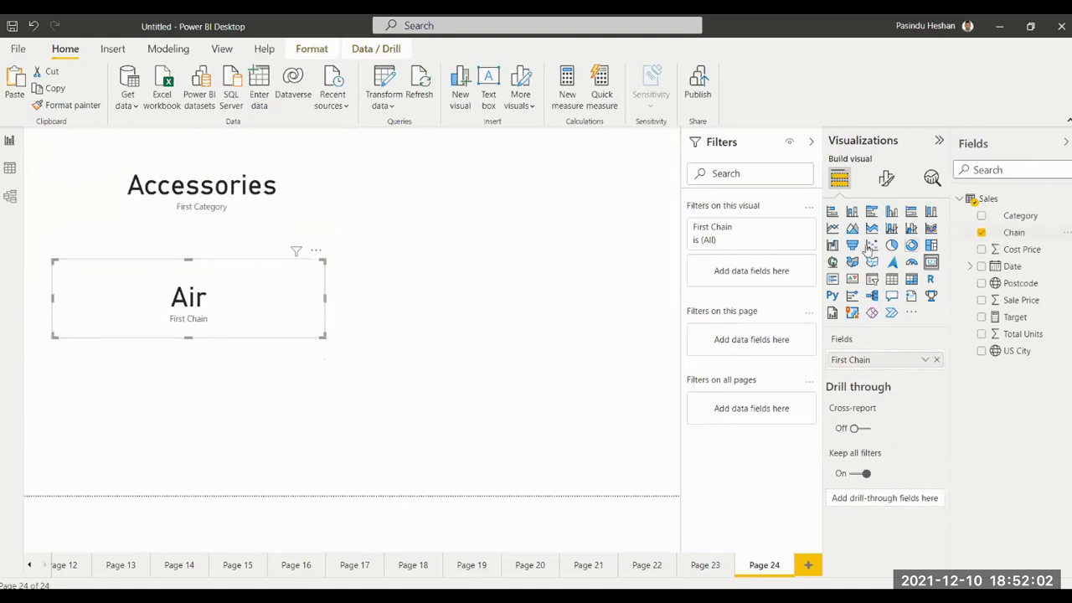
click(892, 278)
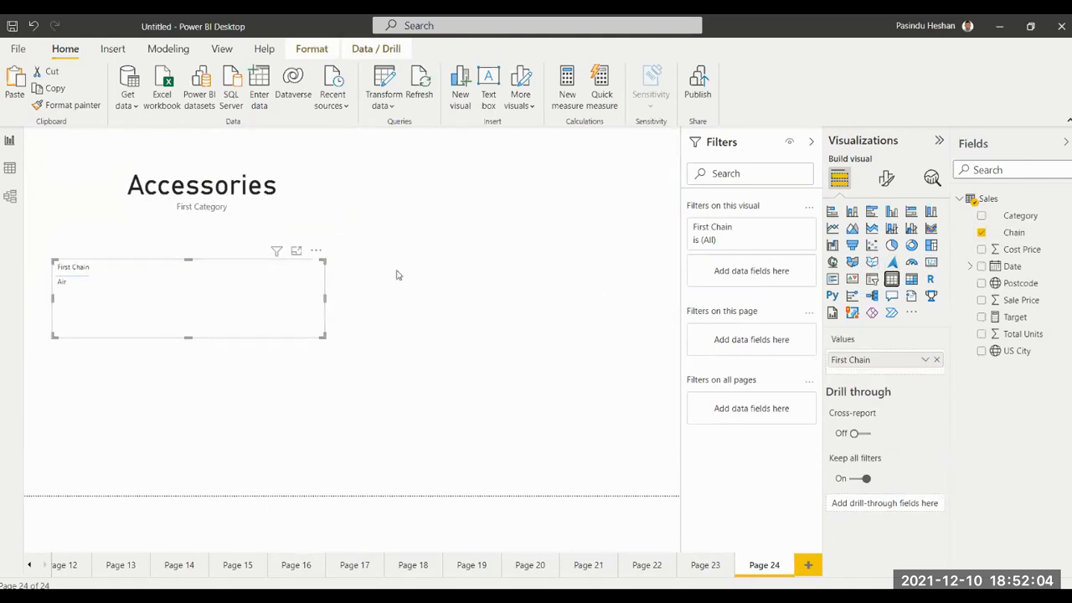
click(34, 26)
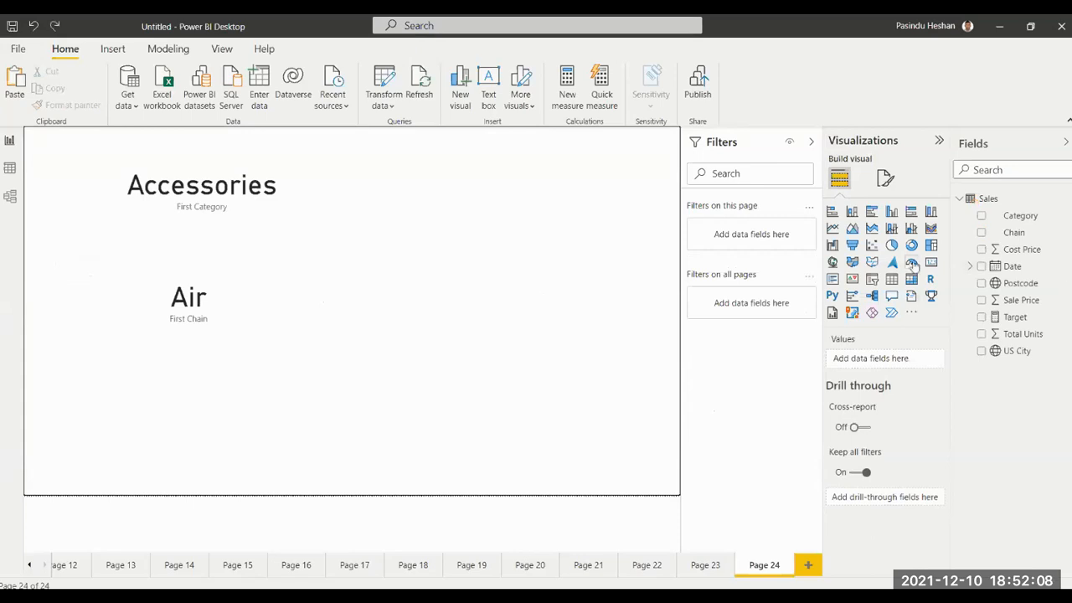
Insert a table beside the two cards, make it taller, and list Category and Sale Price in it.
click(892, 279)
drag(196, 397, 551, 204)
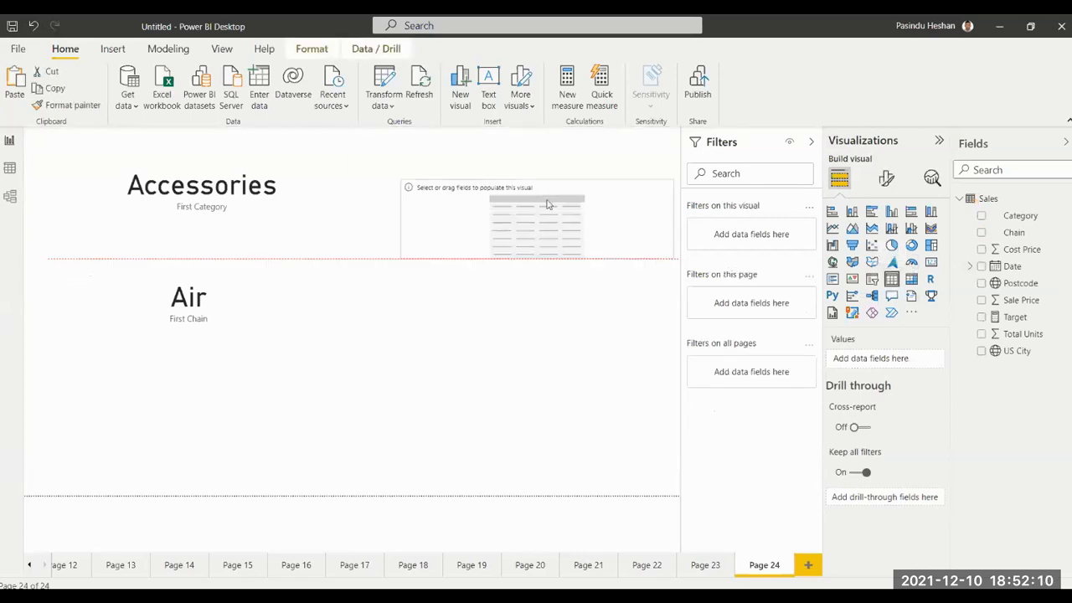
drag(546, 257, 540, 370)
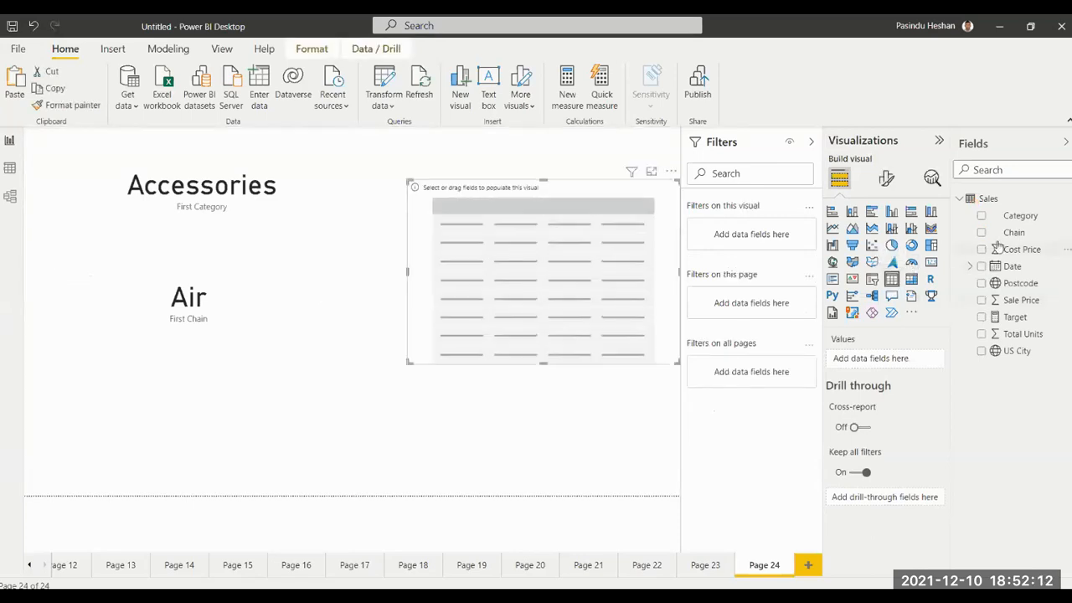
click(981, 217)
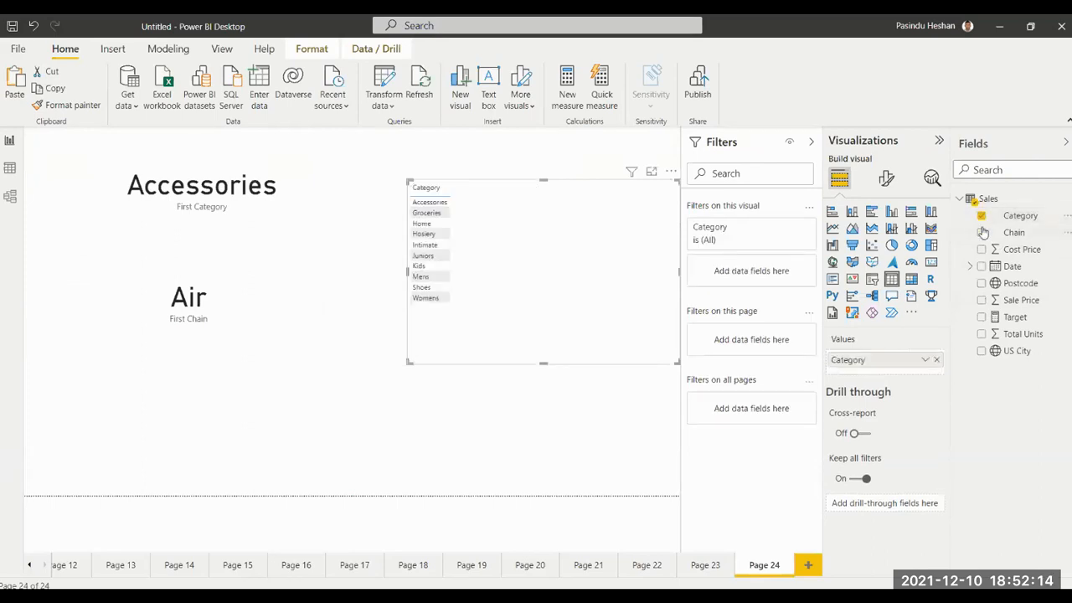
click(982, 301)
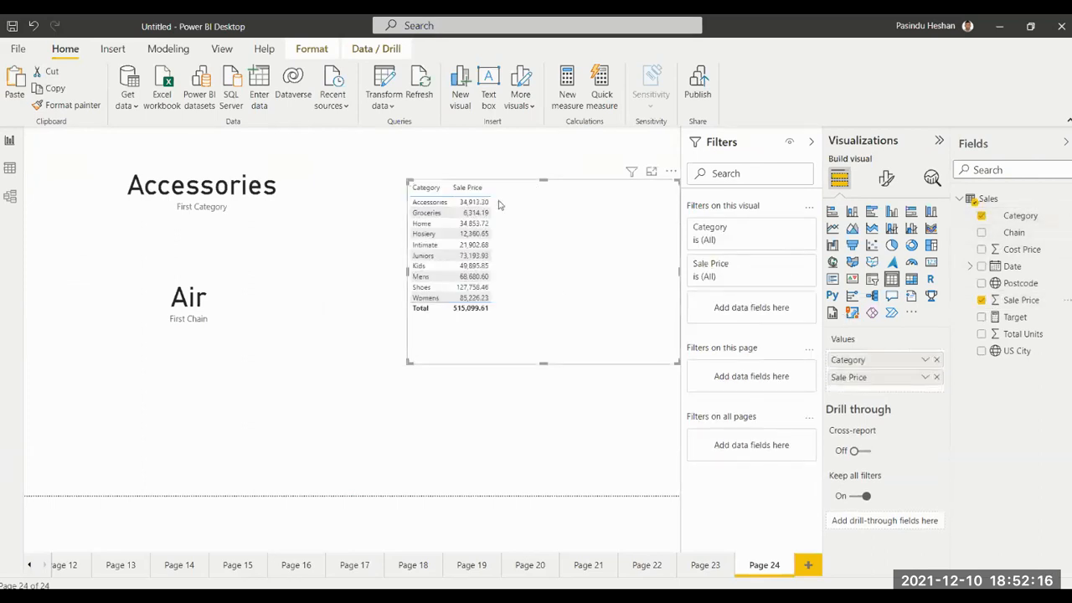
Reposition the Category and Sale Price table slightly higher, leaving a gap between it and the two cards.
drag(554, 242, 482, 228)
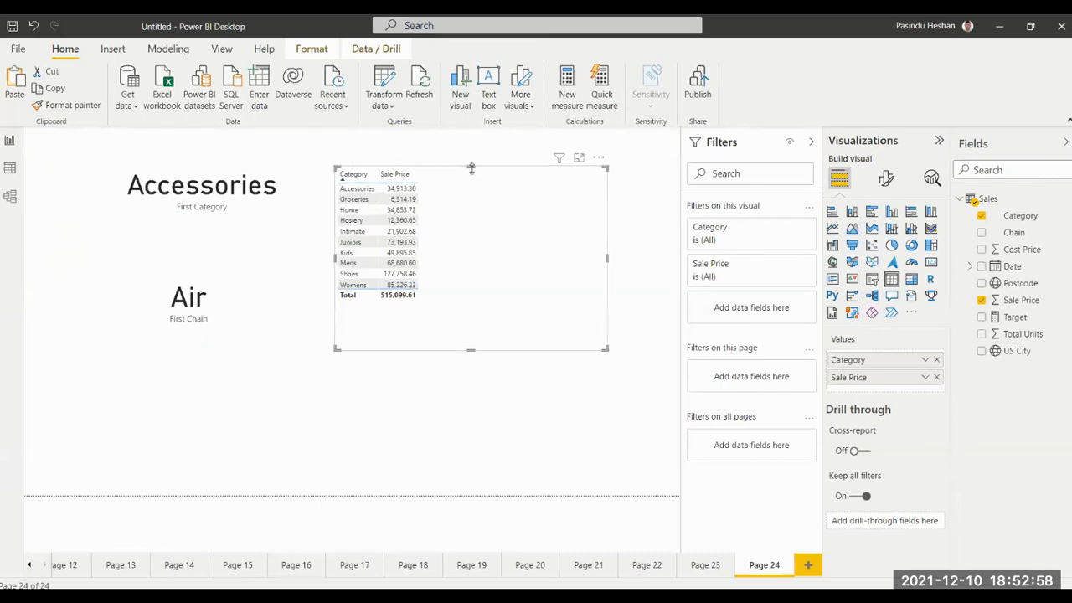
mouse_move(560, 167)
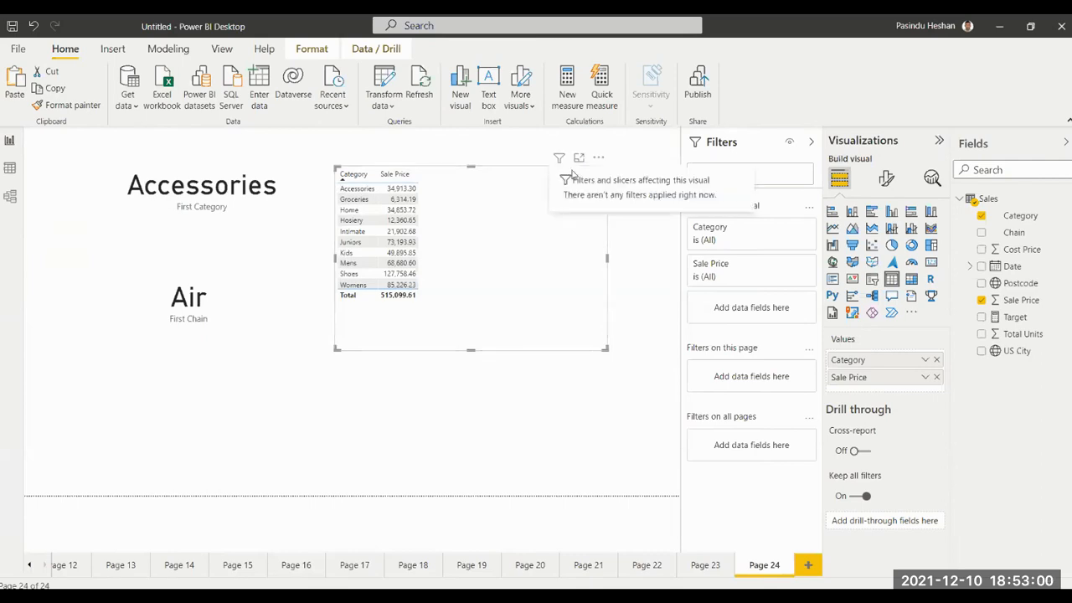
click(581, 360)
click(503, 299)
drag(537, 353, 586, 354)
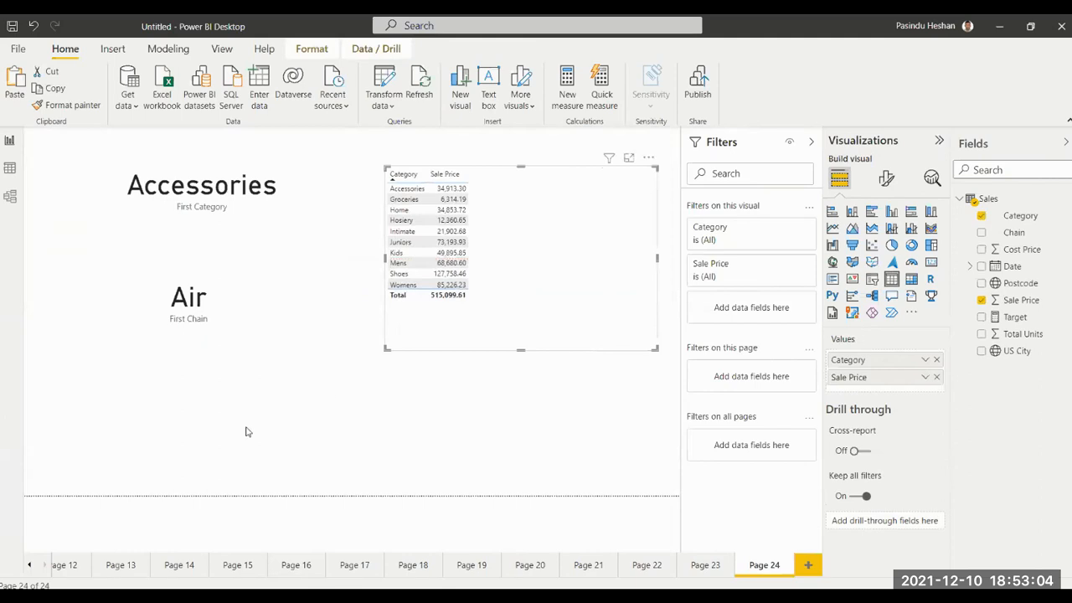
Change the Category card's summarization to Last.
click(250, 208)
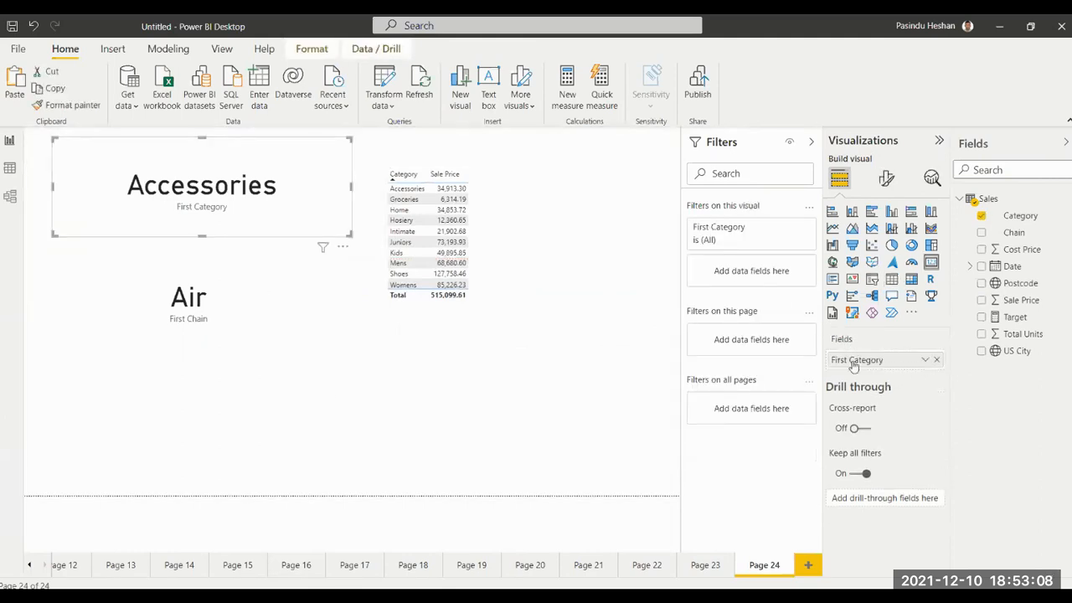
click(925, 360)
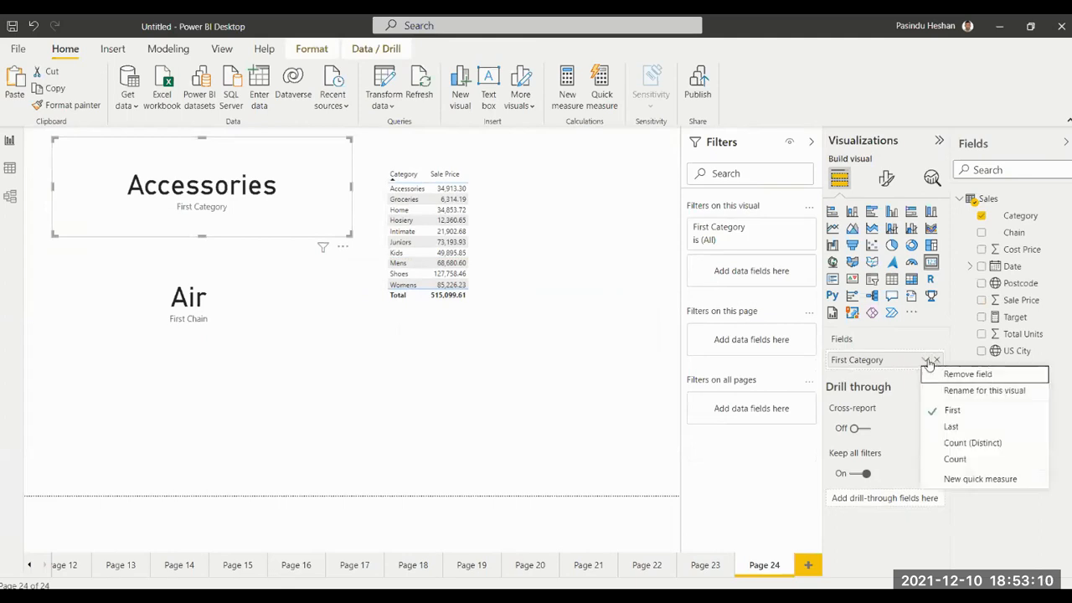
click(941, 427)
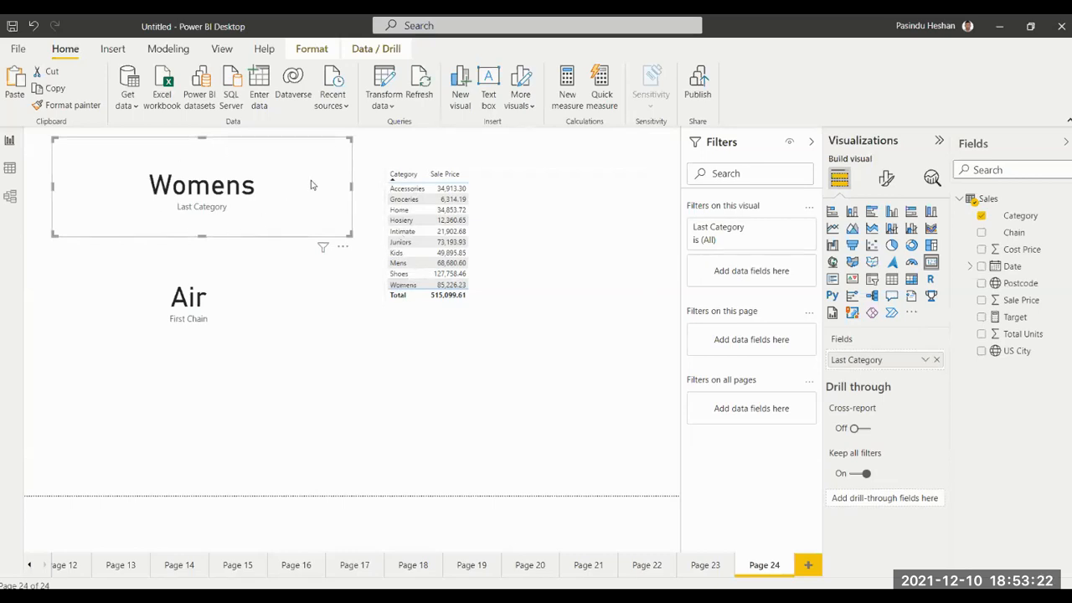
Replace Category with Chain as the first column of the table, ahead of Sale Price.
click(493, 200)
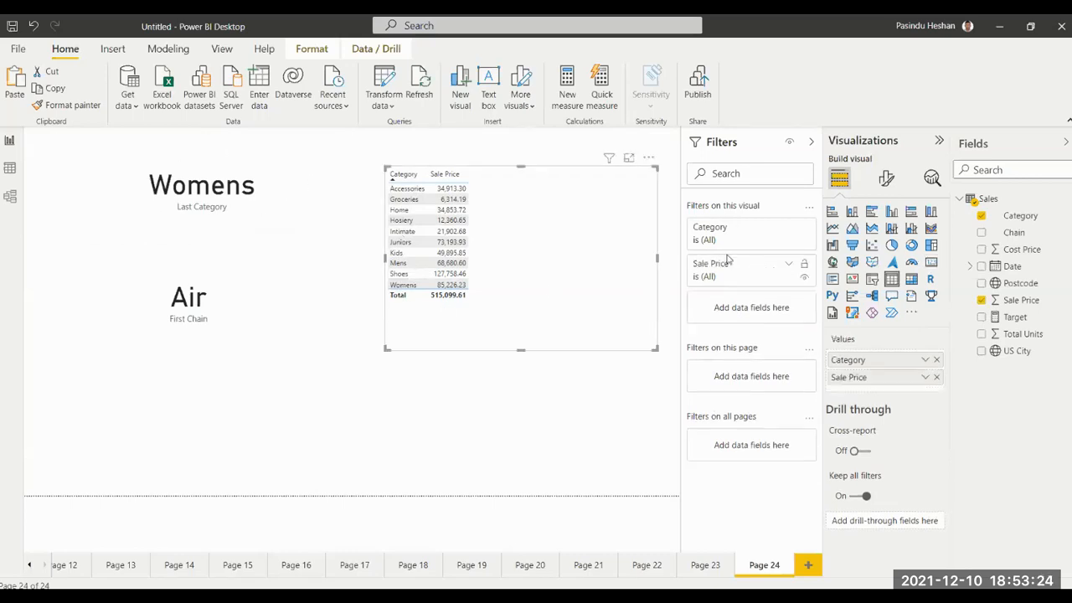
click(935, 360)
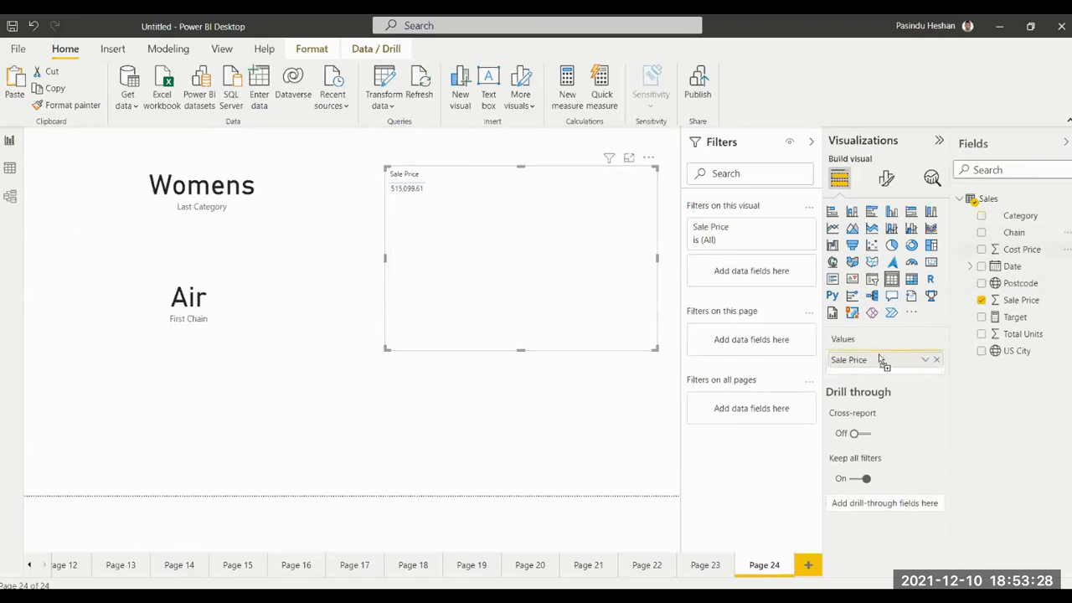
drag(880, 360, 878, 359)
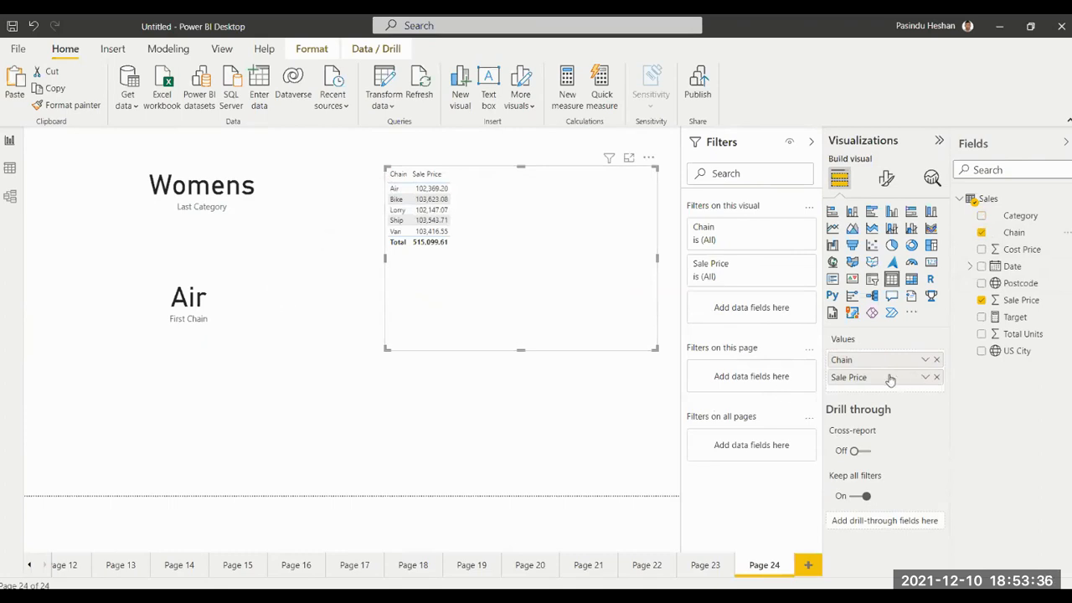
Change the Chain card's summarization to Last.
click(303, 316)
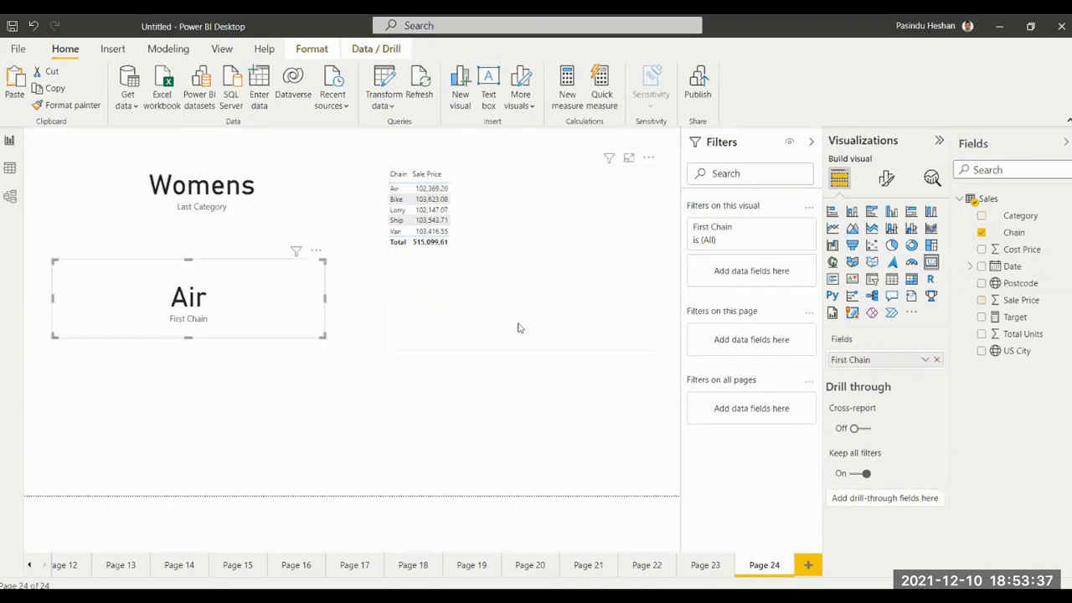
click(924, 359)
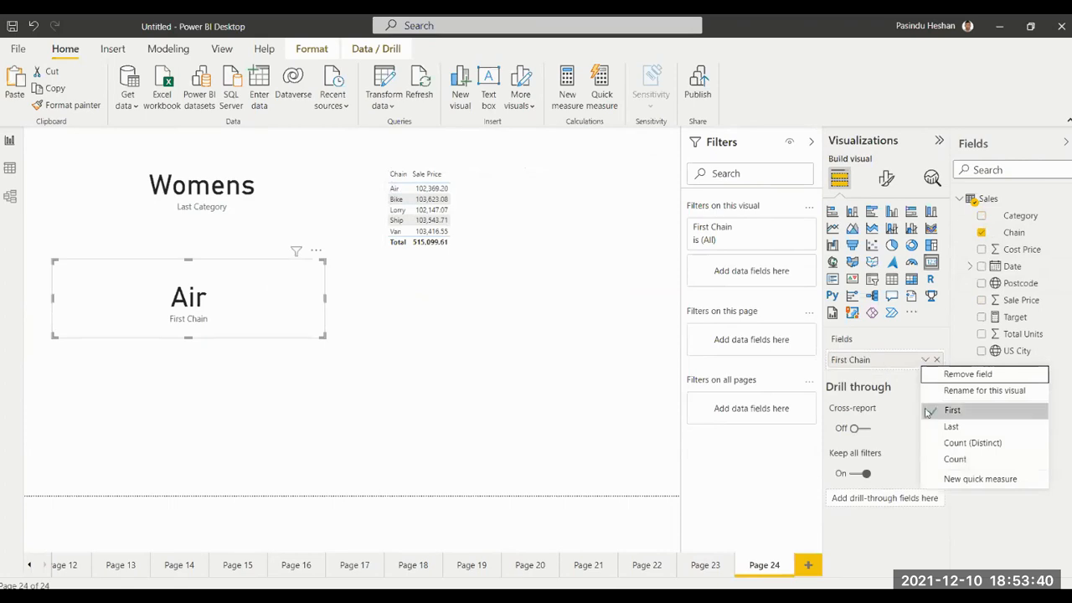
click(951, 427)
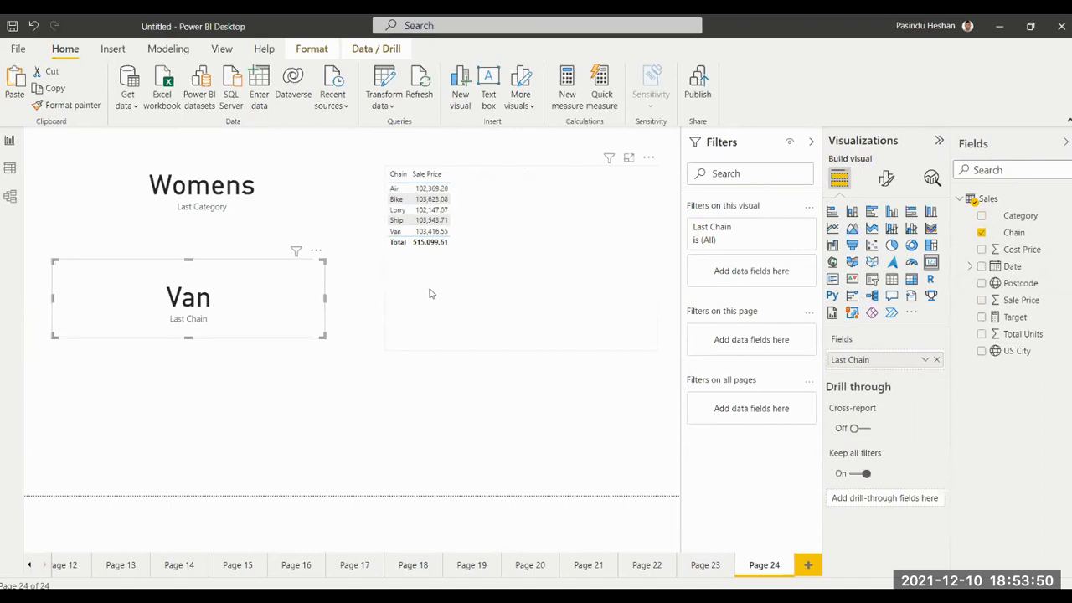
click(477, 299)
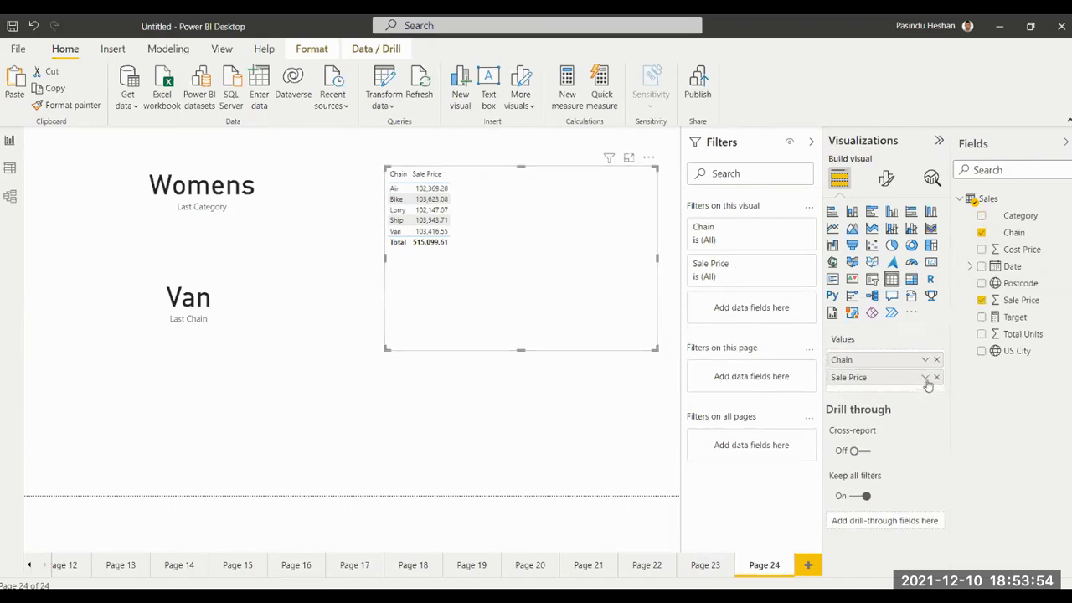
click(188, 298)
click(924, 361)
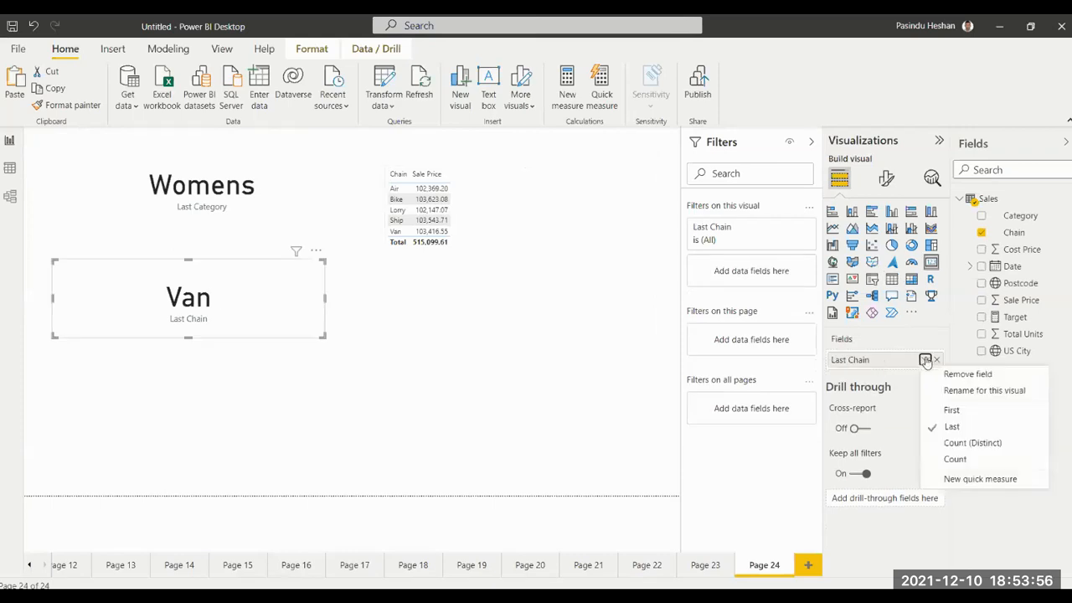
click(526, 420)
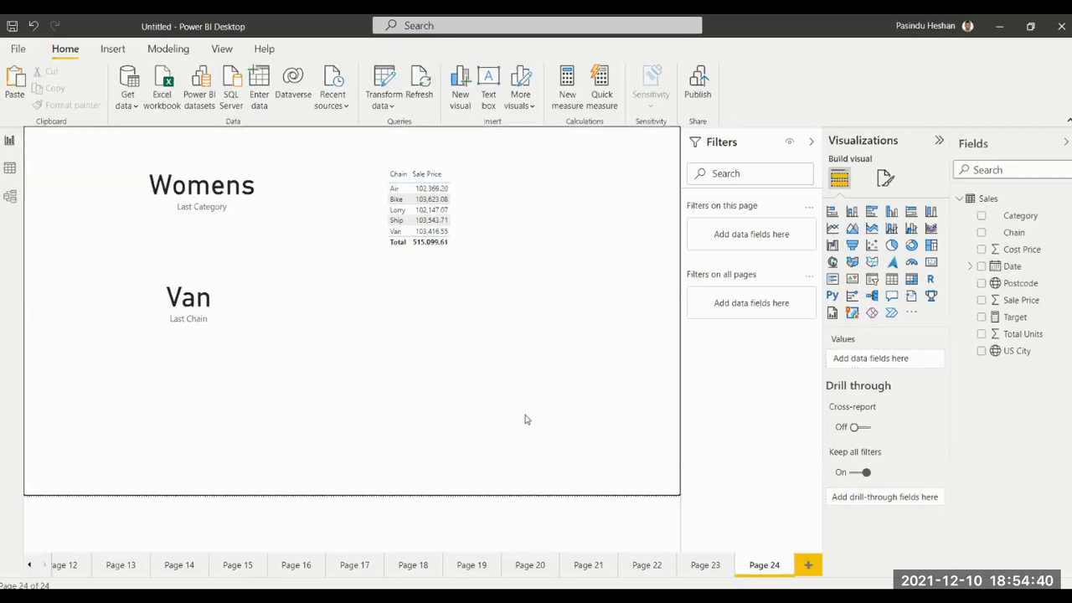
Add a new report page with a table visual enlarged to cover most of the page and placed against its right edge.
click(808, 564)
click(891, 279)
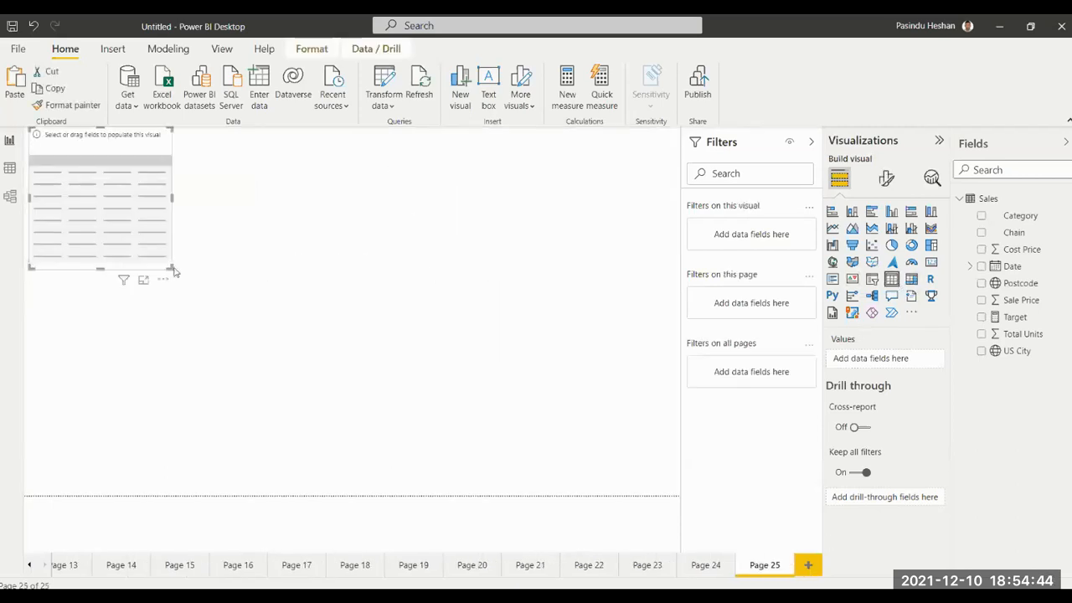
drag(170, 266, 515, 359)
drag(438, 263, 605, 295)
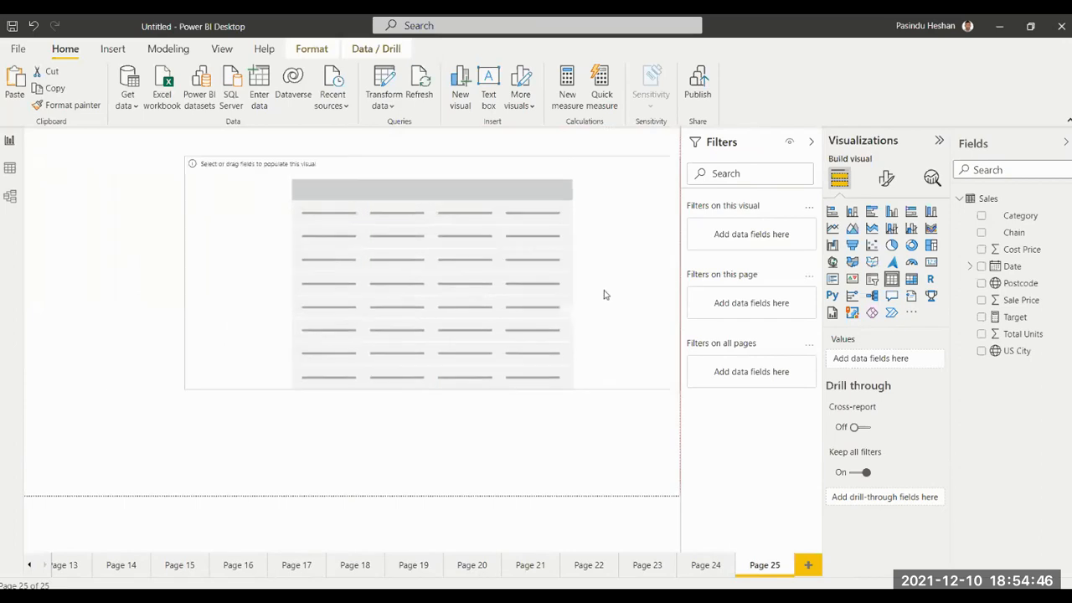
Fill the new table with Category, Total Units, Sale Price and Cost Price columns.
click(982, 216)
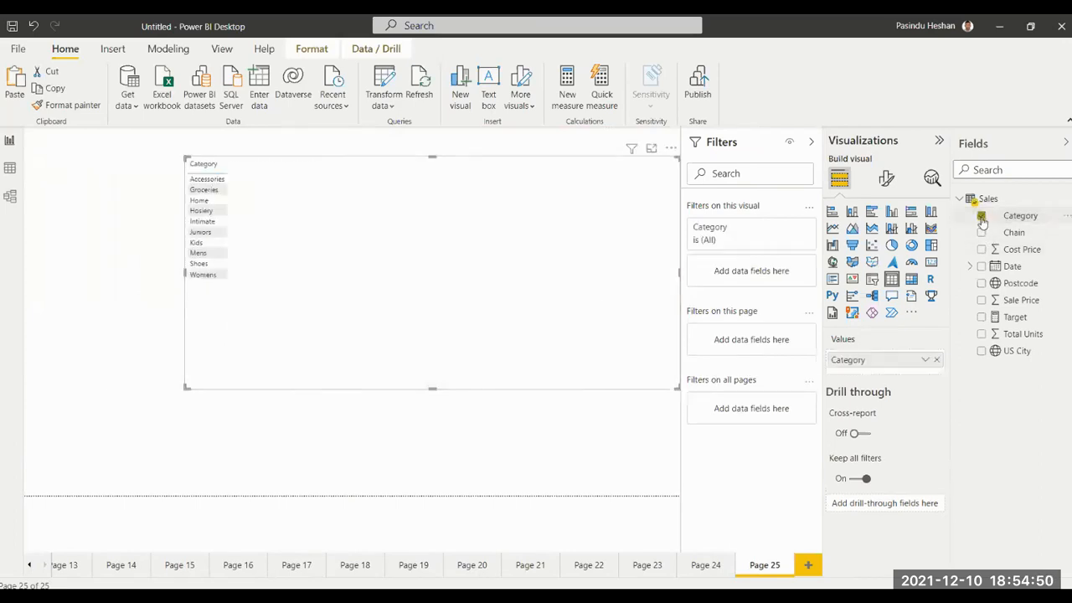
click(982, 333)
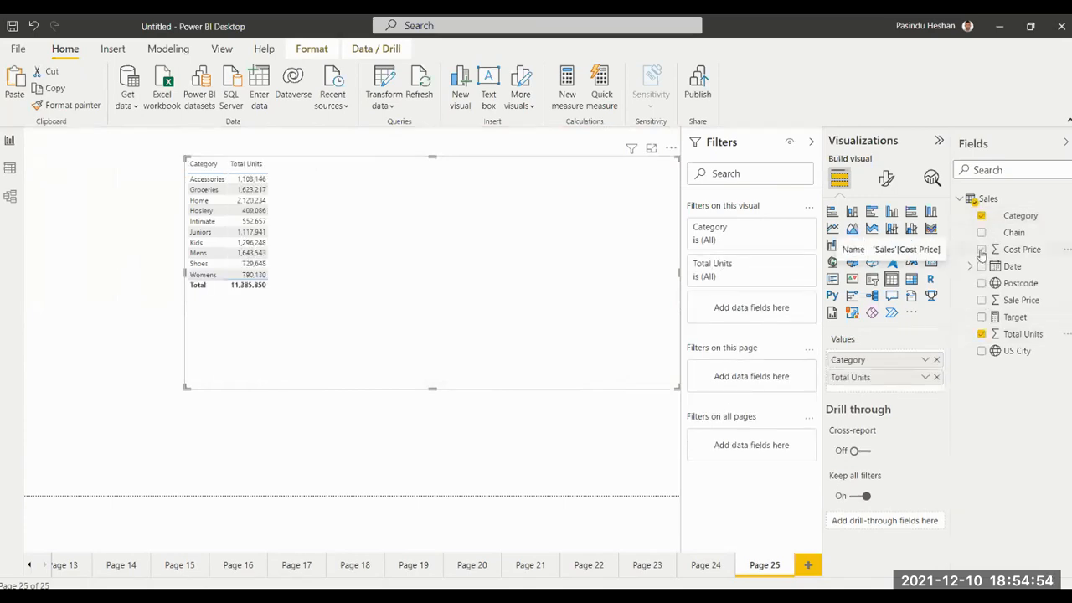
click(981, 300)
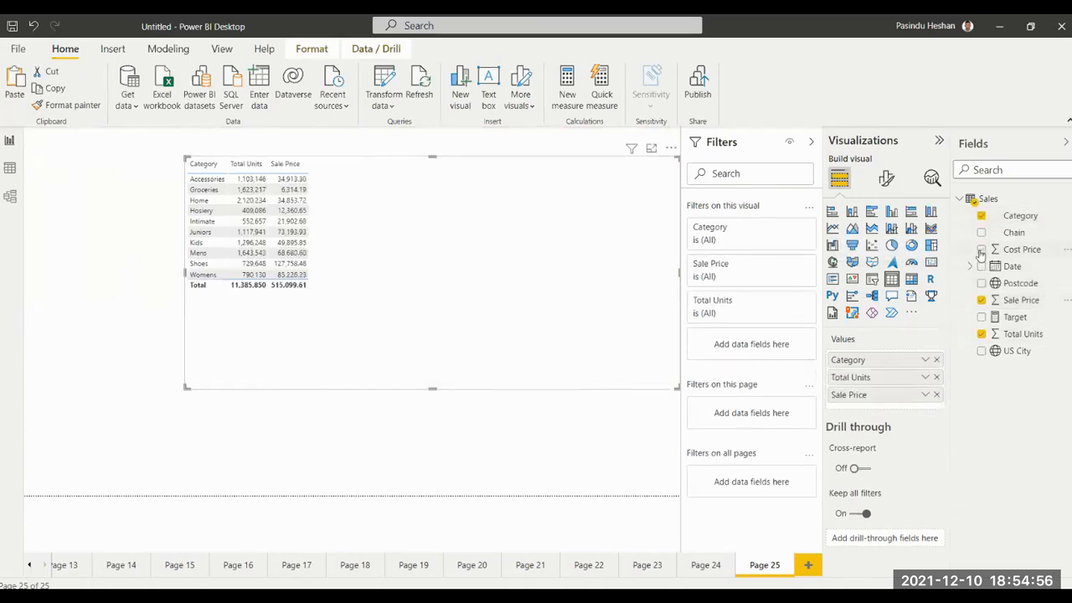
click(981, 249)
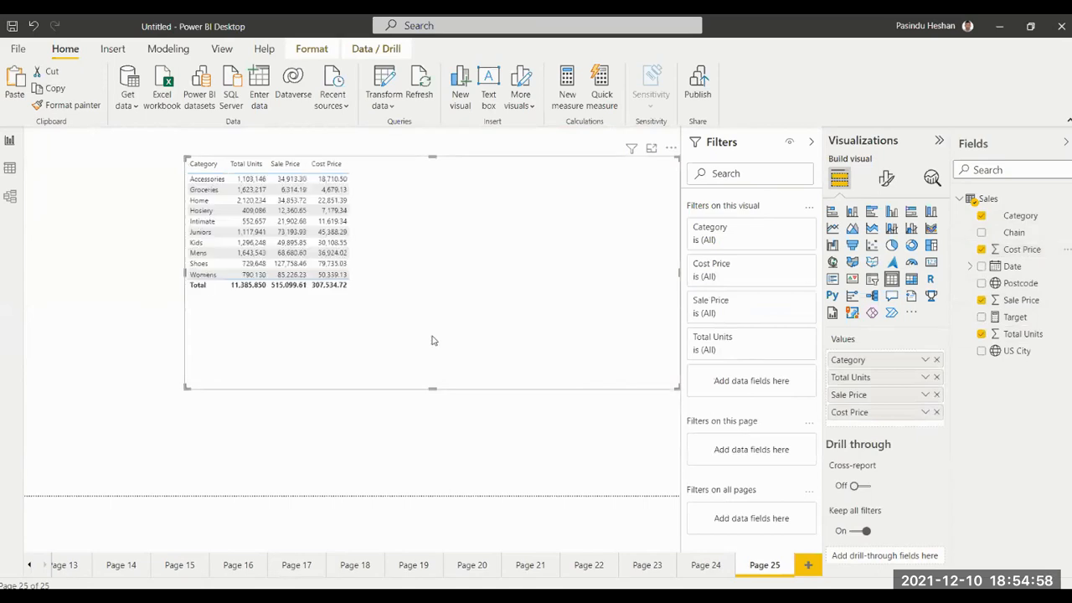
click(354, 434)
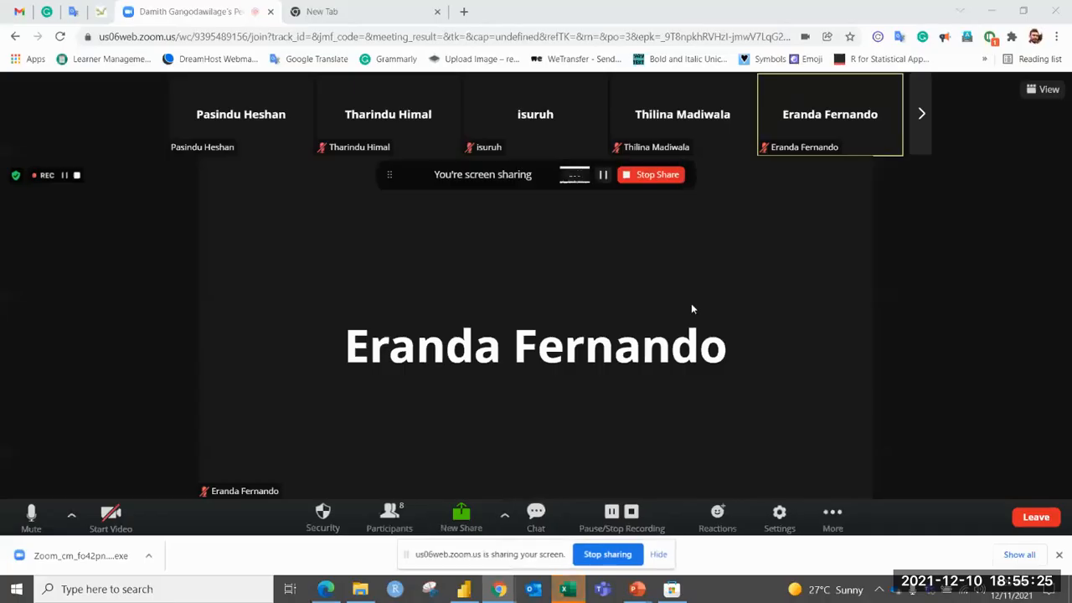
Switch to the Excel_data workbook in Excel.
key(alt+Tab)
key(Tab)
key(Tab)
key(Tab)
key(Tab)
key(Tab)
key(Tab)
key(Tab)
key(Tab)
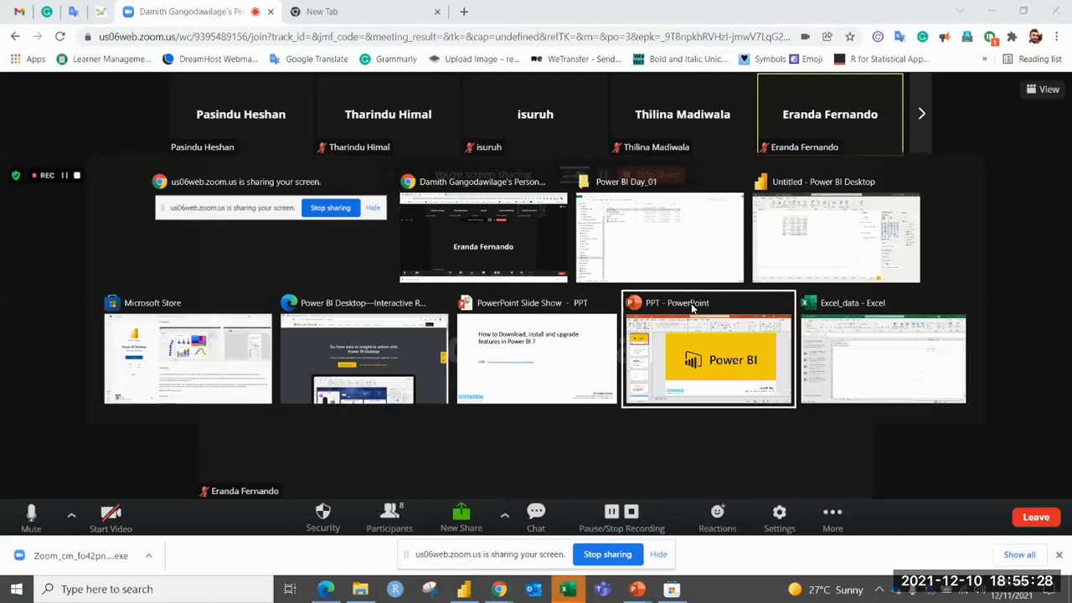
key(shift+Tab)
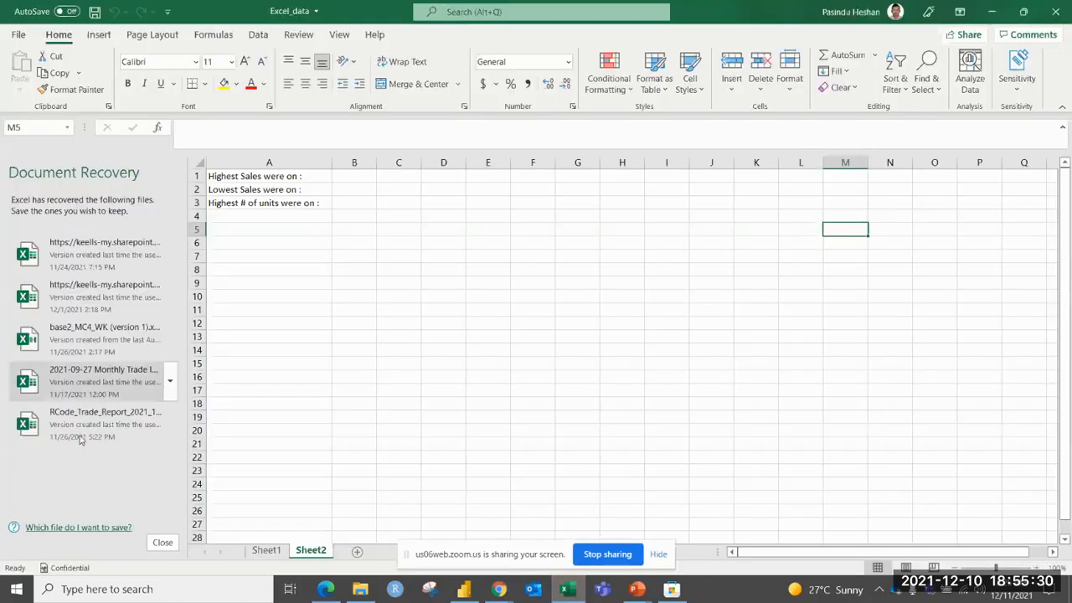
Close the document recovery list, choosing to view the recovered files later, and select cell B1 on Sheet2.
click(162, 542)
click(250, 191)
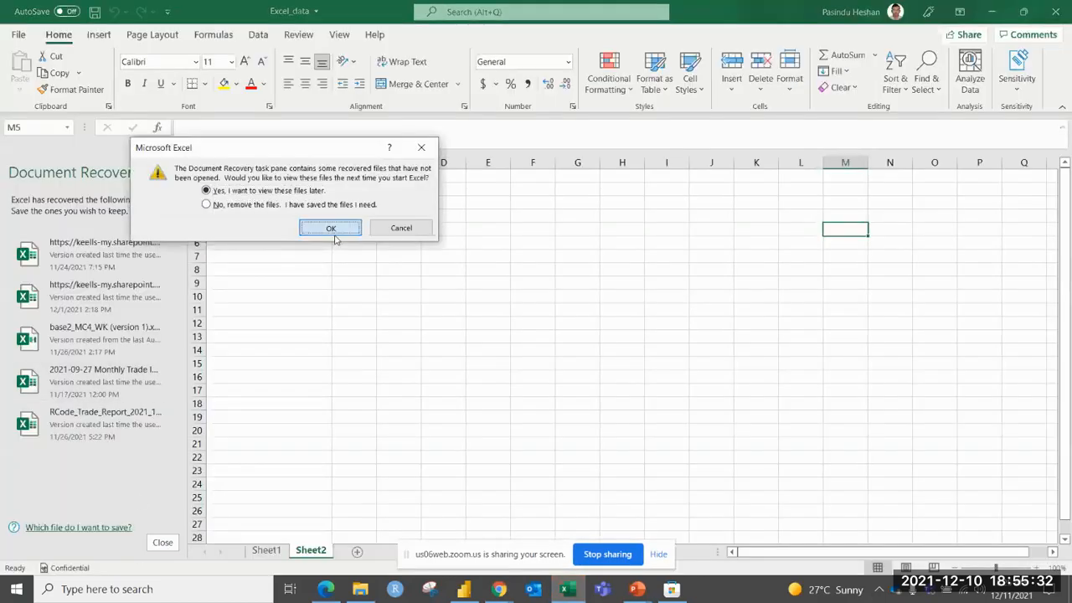
click(330, 228)
click(170, 173)
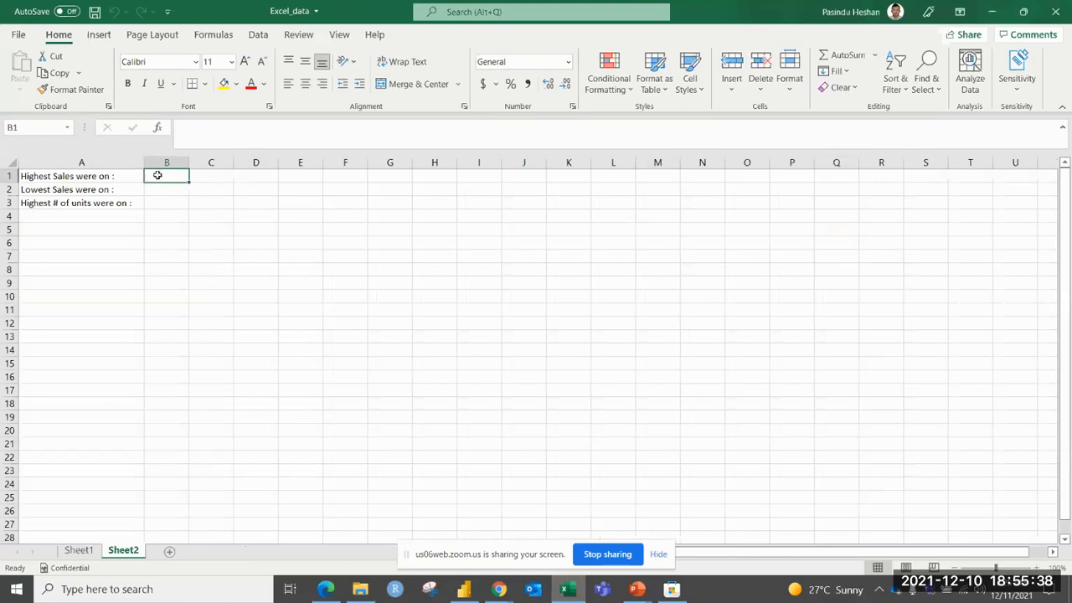
Open Sheet1, widen column B slightly and select cell B1 beside the highest number of units label.
click(78, 550)
click(196, 200)
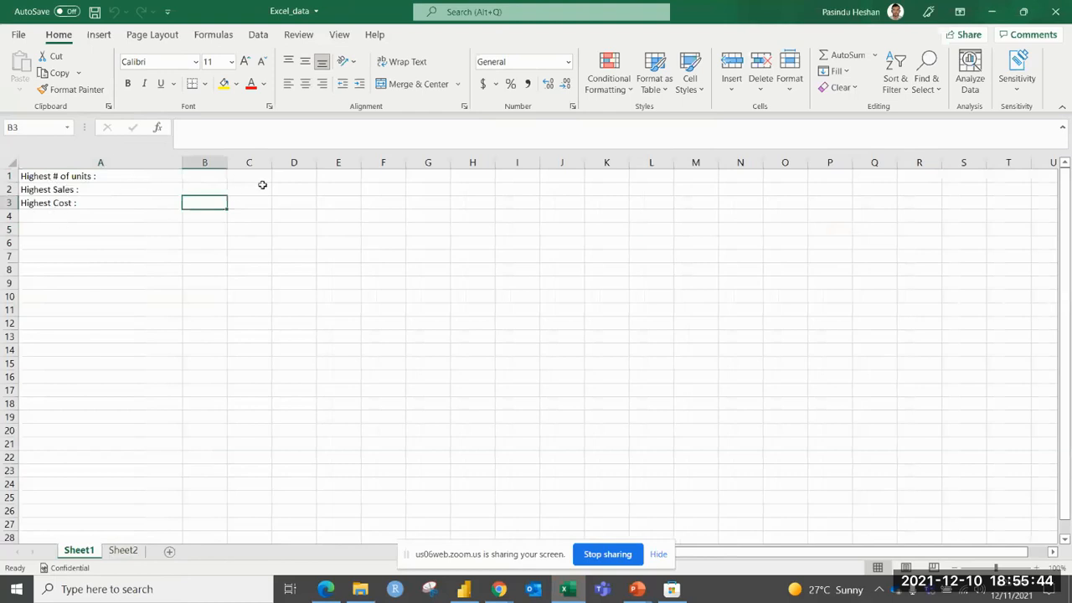
click(236, 189)
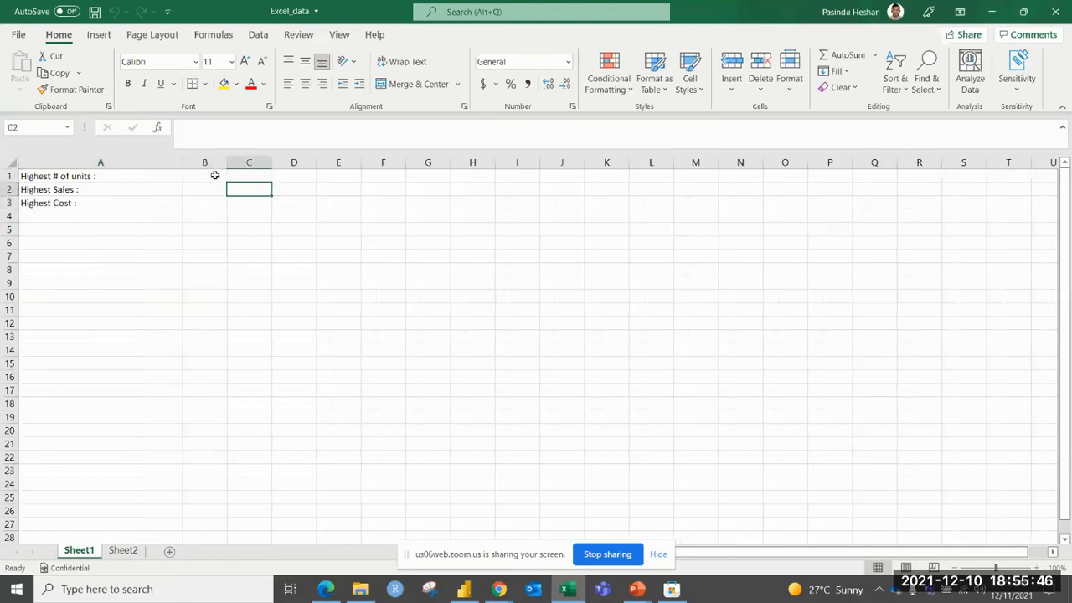
click(214, 176)
drag(248, 163, 248, 163)
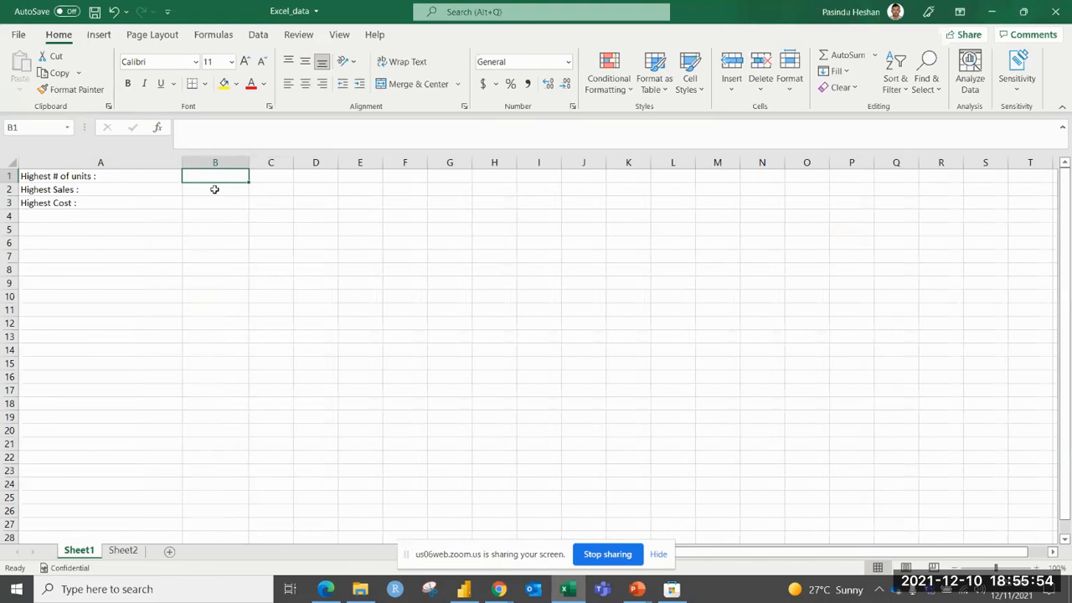
Switch to Power BI Desktop and sort the Page 25 table by Total Units in descending order.
key(alt+Tab)
key(alt+Tab)
key(alt+Tab)
key(alt+Tab)
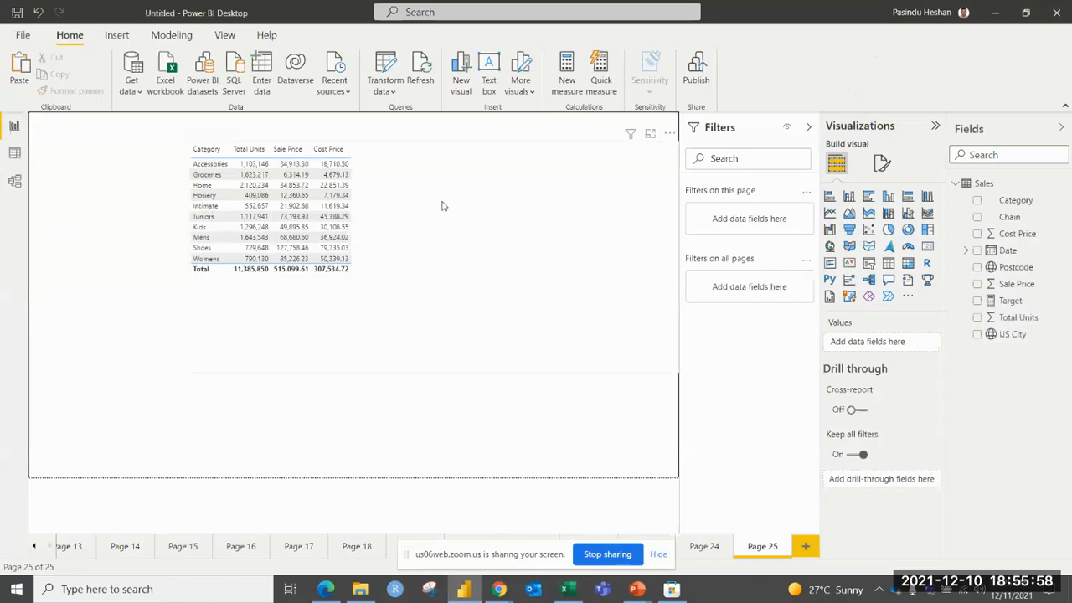
click(424, 167)
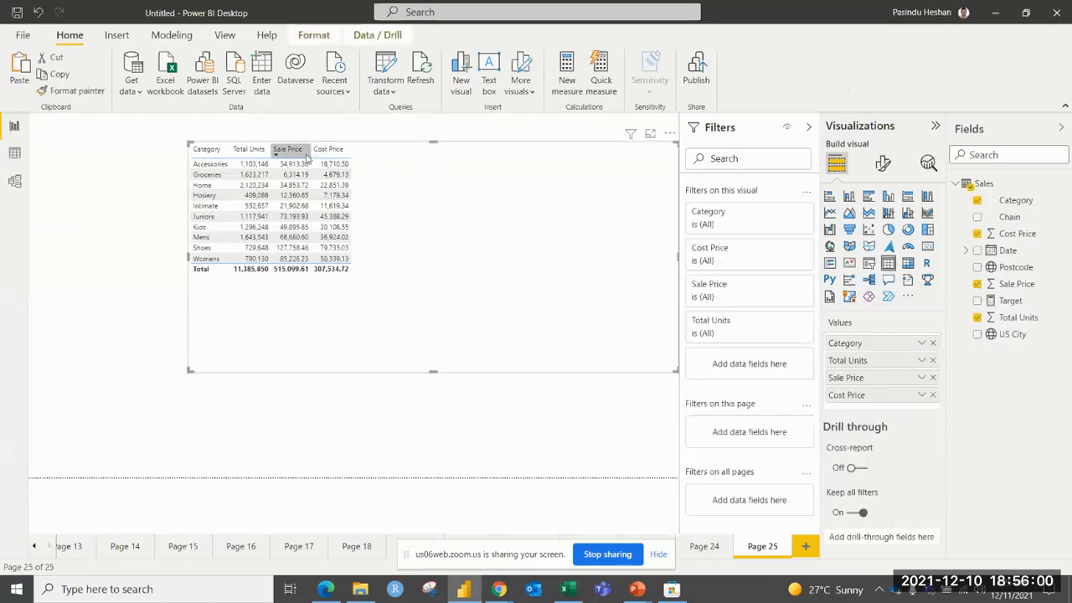
click(241, 151)
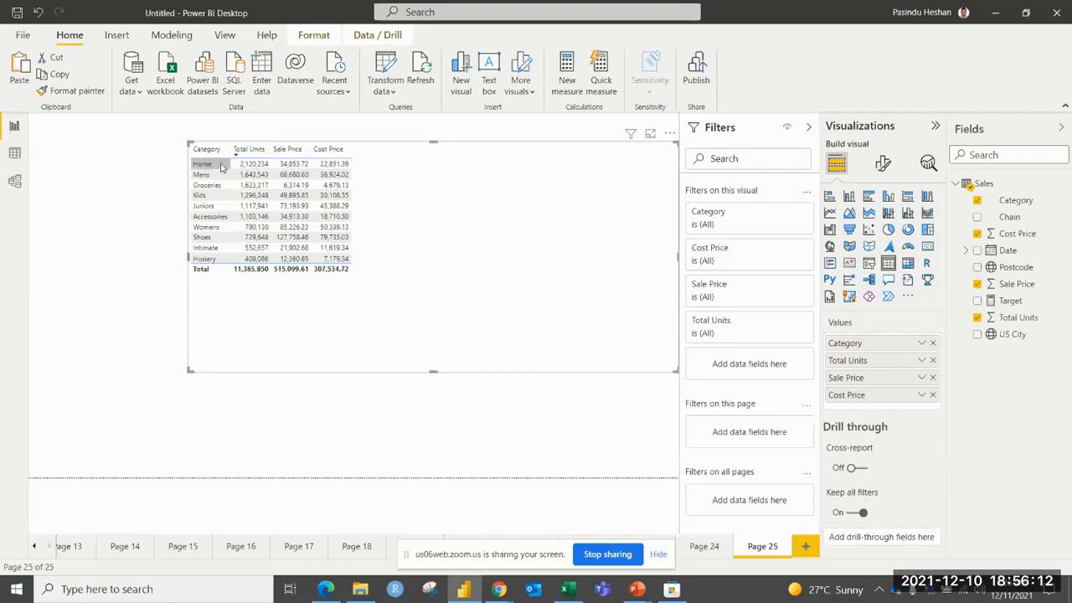
Switch to the Excel_data workbook and enter Home in B1 as the category with the highest number of units.
key(alt+Tab)
text(Home)
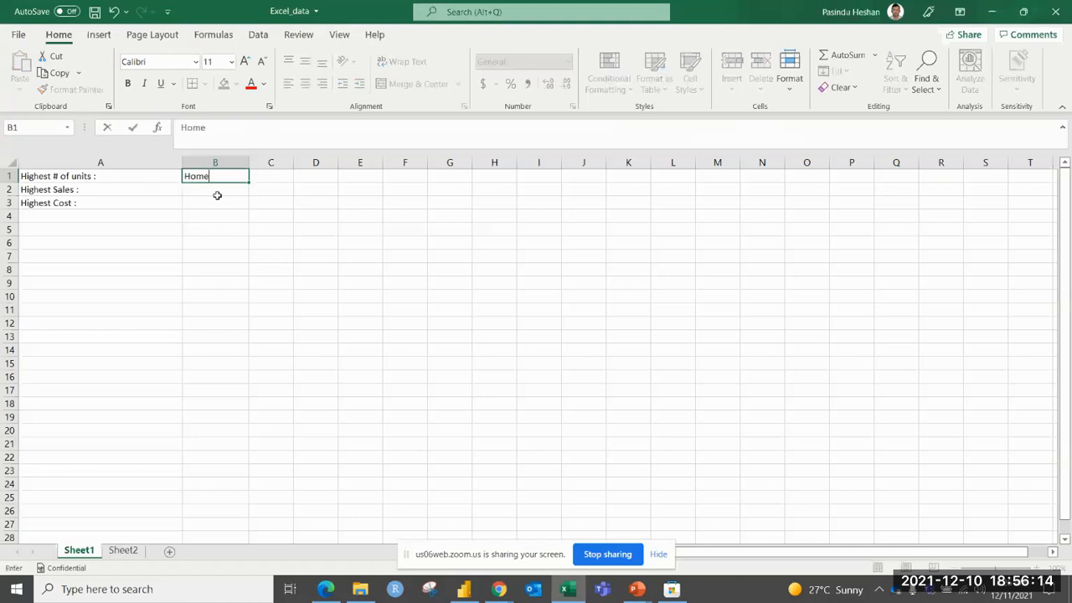
key(Return)
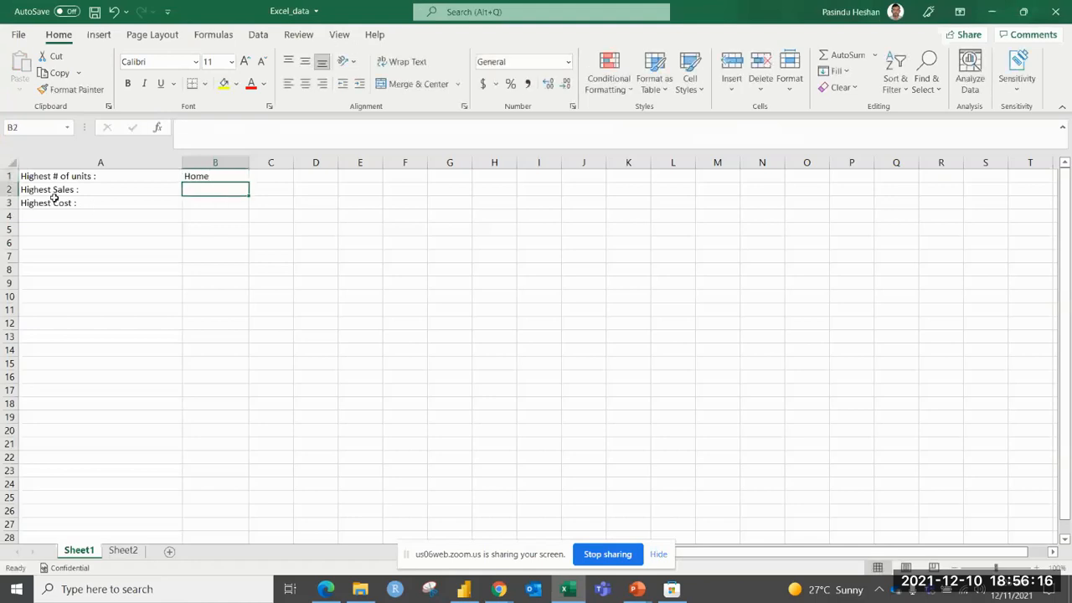
Switch to Power BI Desktop and sort the table in descending order by Sale Price, followed by Cost Price.
key(alt+Tab)
click(285, 149)
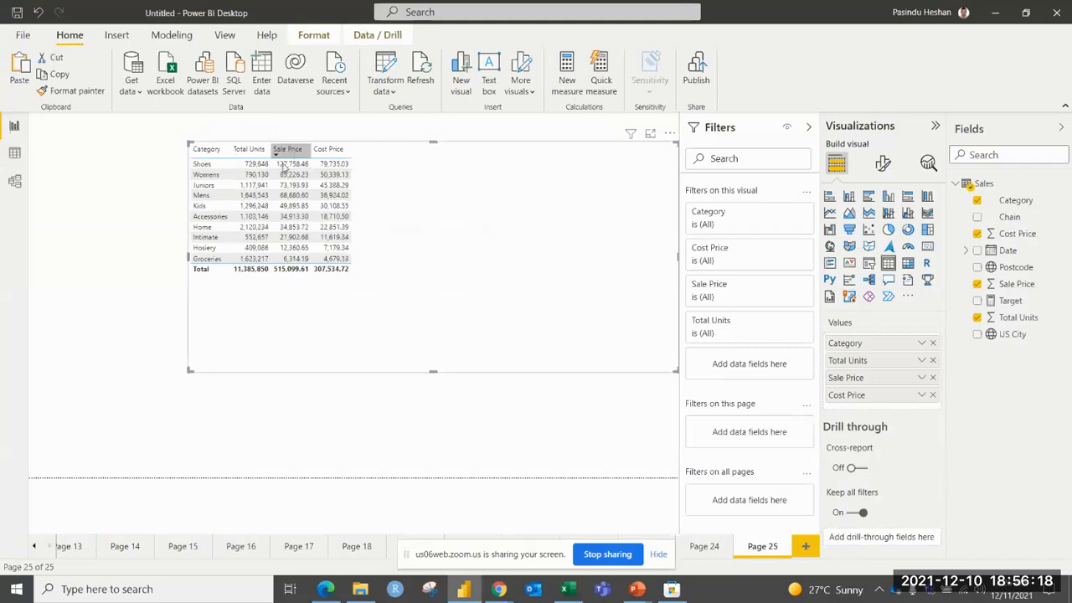
click(328, 150)
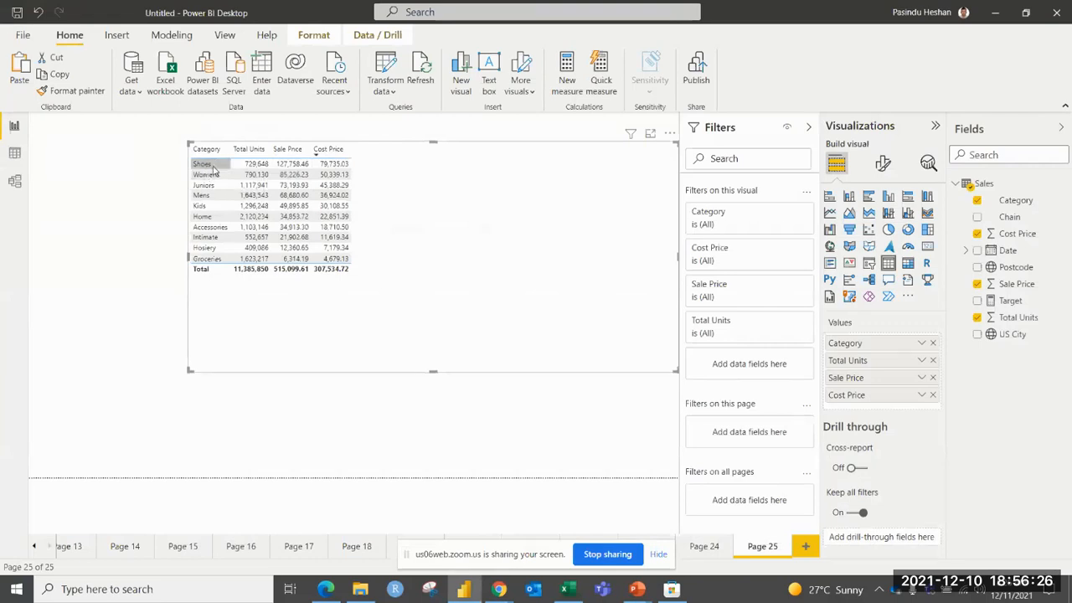
Switch to Excel and enter Shoes in B2 for highest sales and shoes in B3 for highest cost.
key(alt+Tab)
text(Sho)
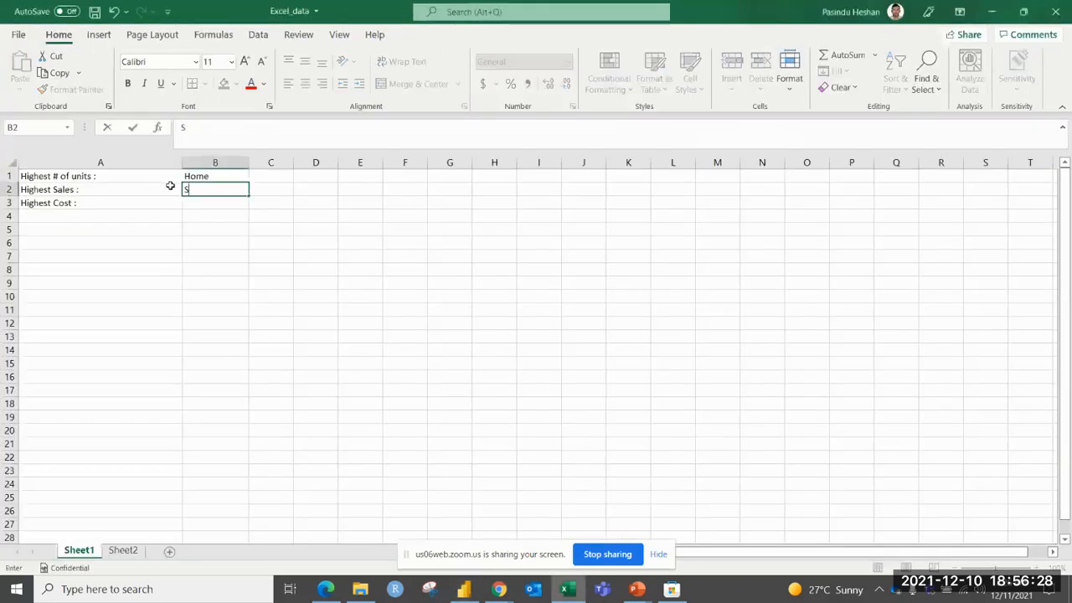
key(Return)
text(sho)
key(Return)
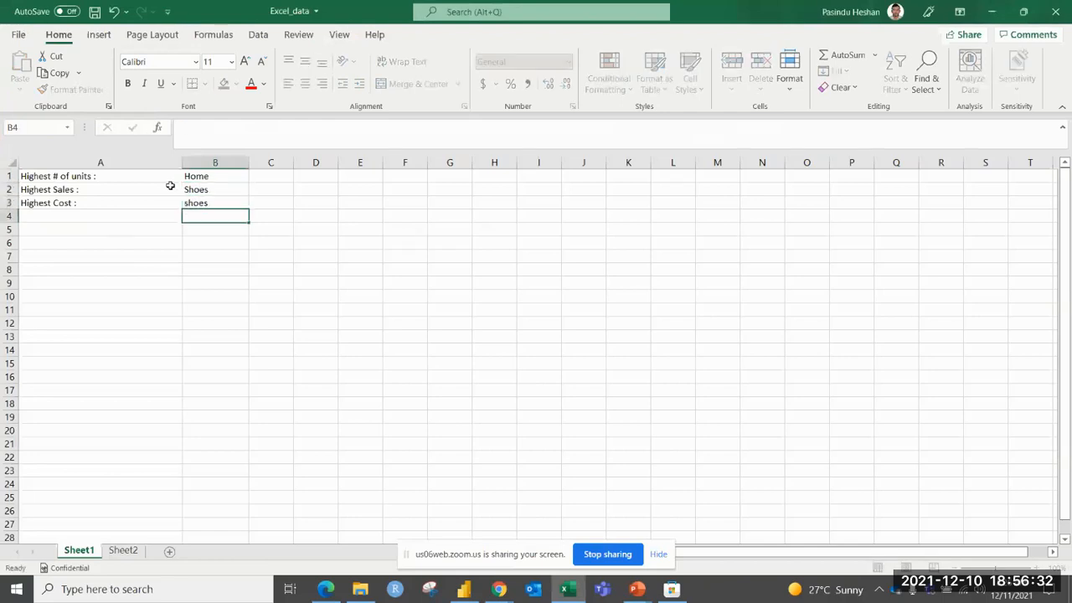
Switch to Power BI Desktop, narrow the table from its left edge to about half its width and shift it slightly up and left.
key(alt+Tab)
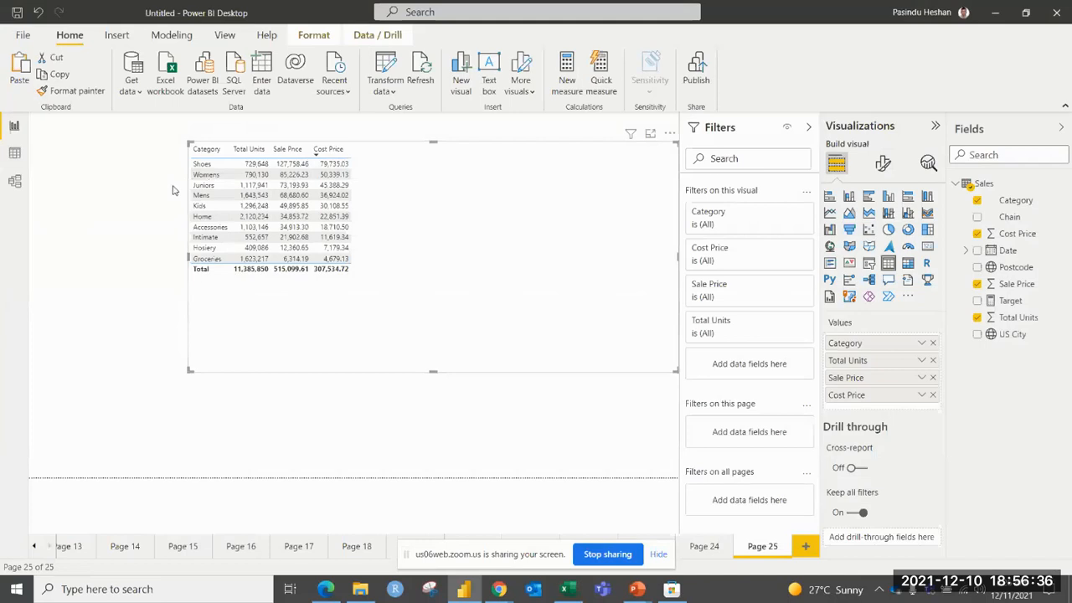
key(alt+Tab)
key(alt+Tab)
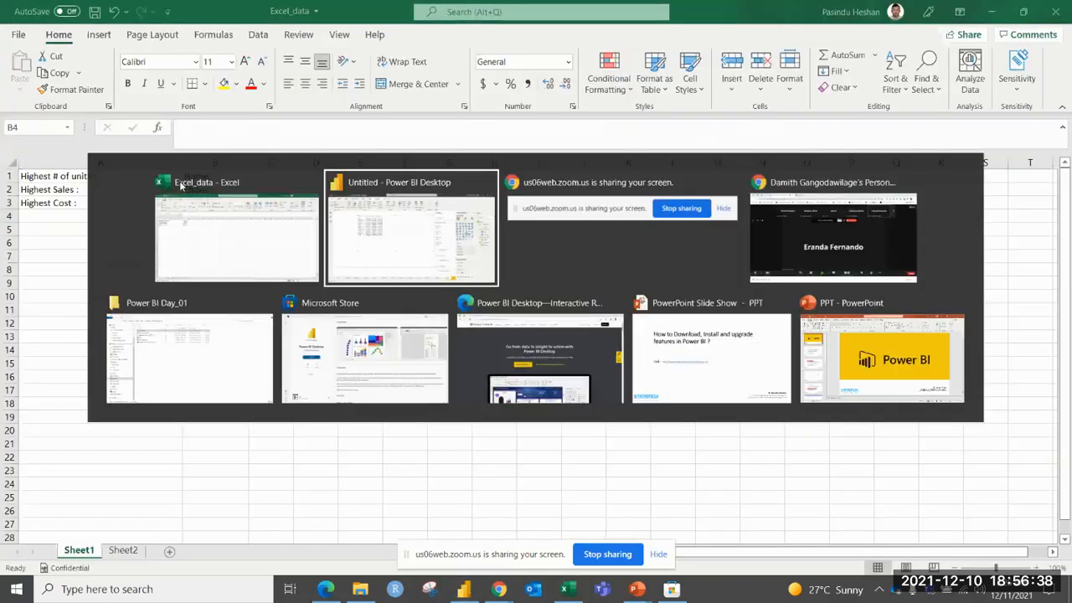
drag(199, 159, 442, 160)
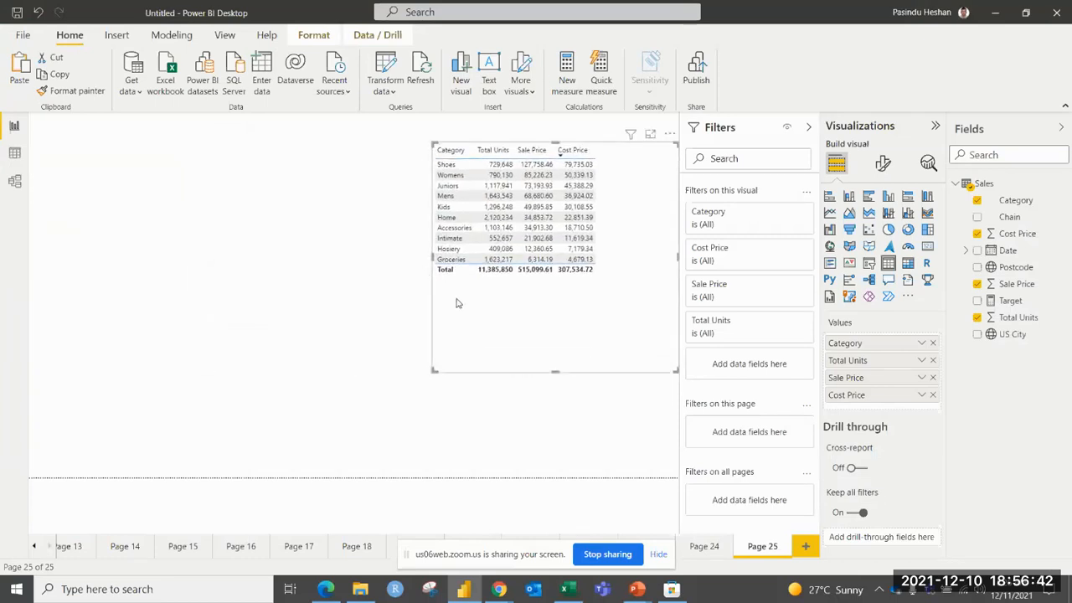
drag(458, 302, 449, 297)
click(410, 303)
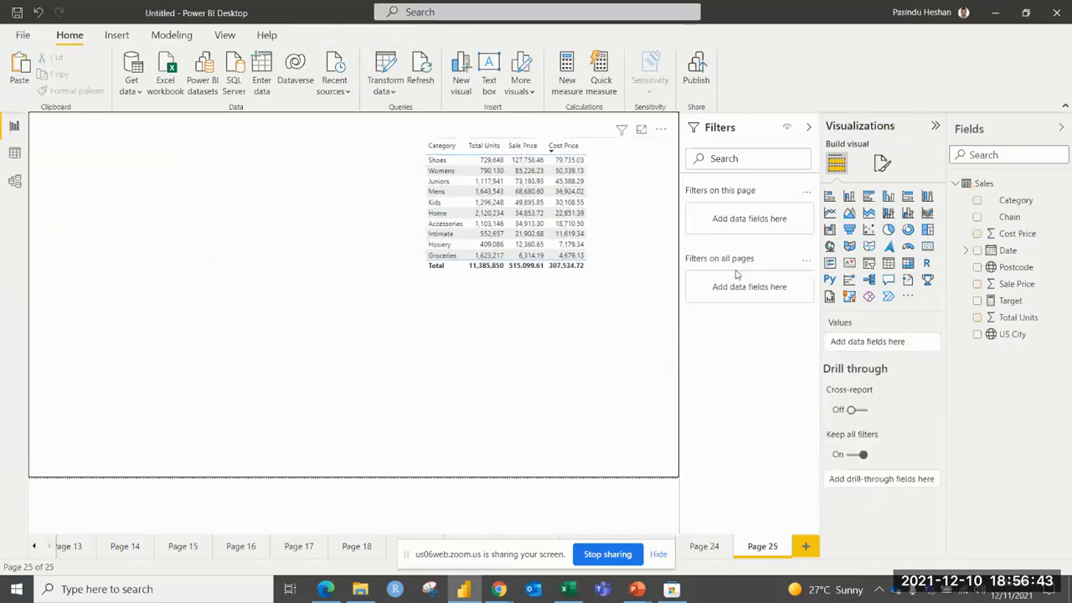
Add a card visual in the page's upper-left corner, reshape it wide and short, and fill it with the Category field.
click(927, 245)
drag(152, 349, 112, 160)
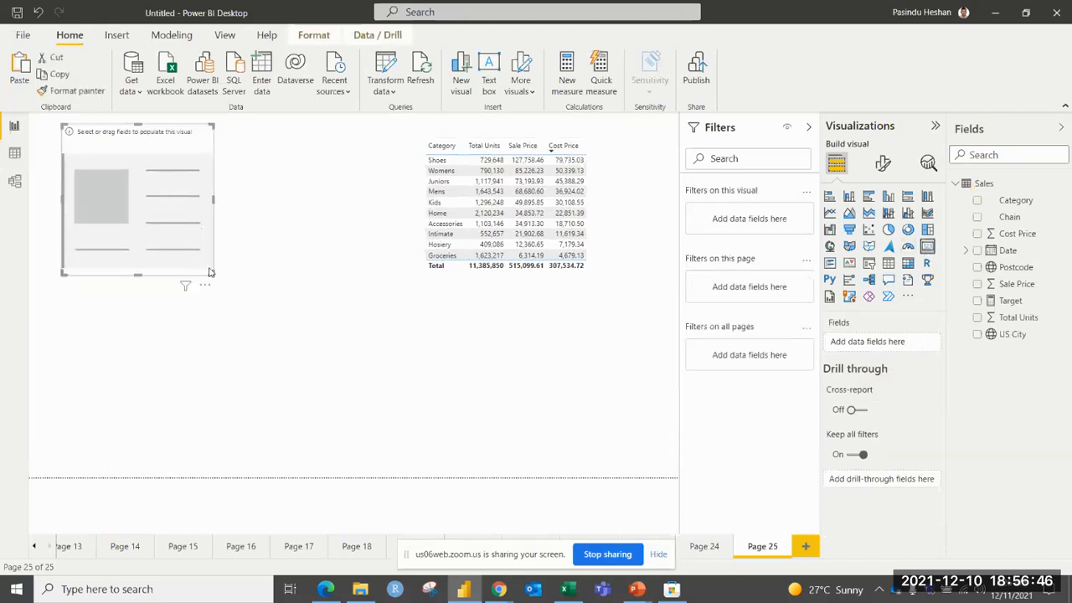
drag(215, 279, 326, 205)
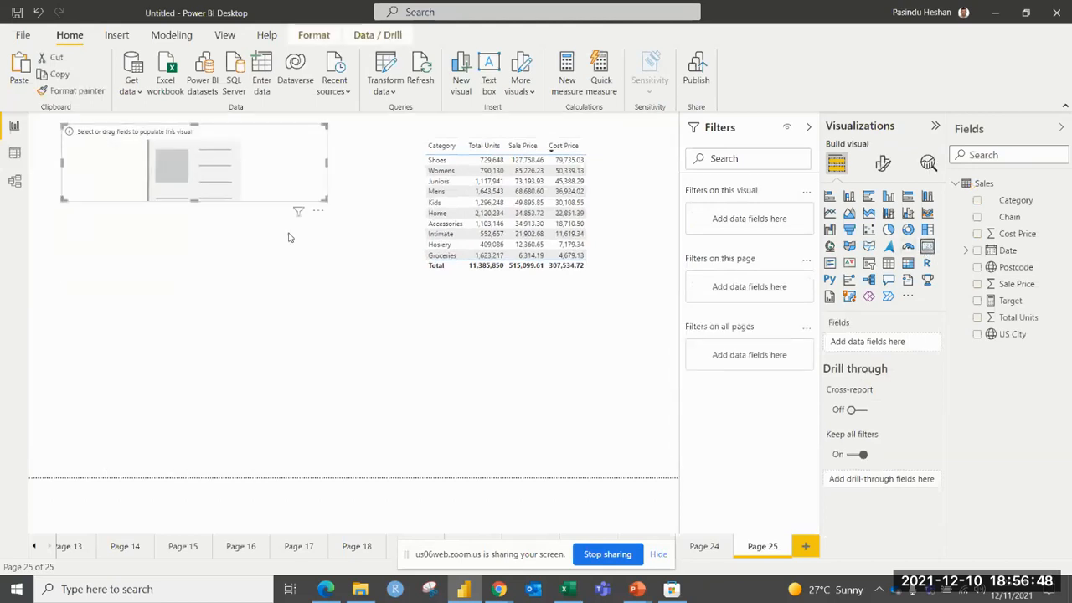
click(978, 200)
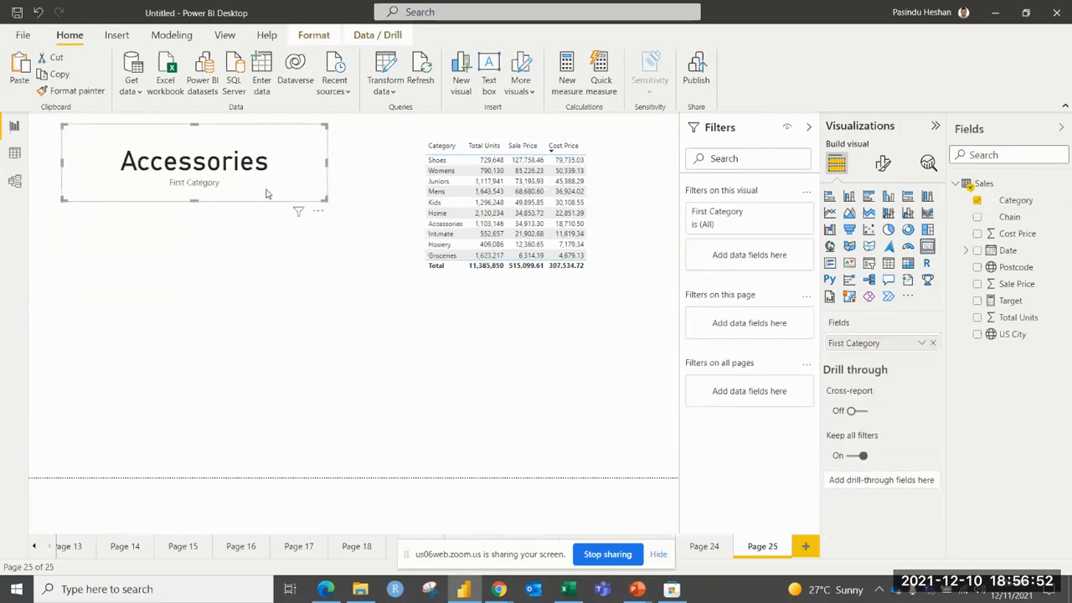
Check the three questions in Excel, then paste two copies of the Category card in Power BI and stack them below the original.
key(alt+Tab)
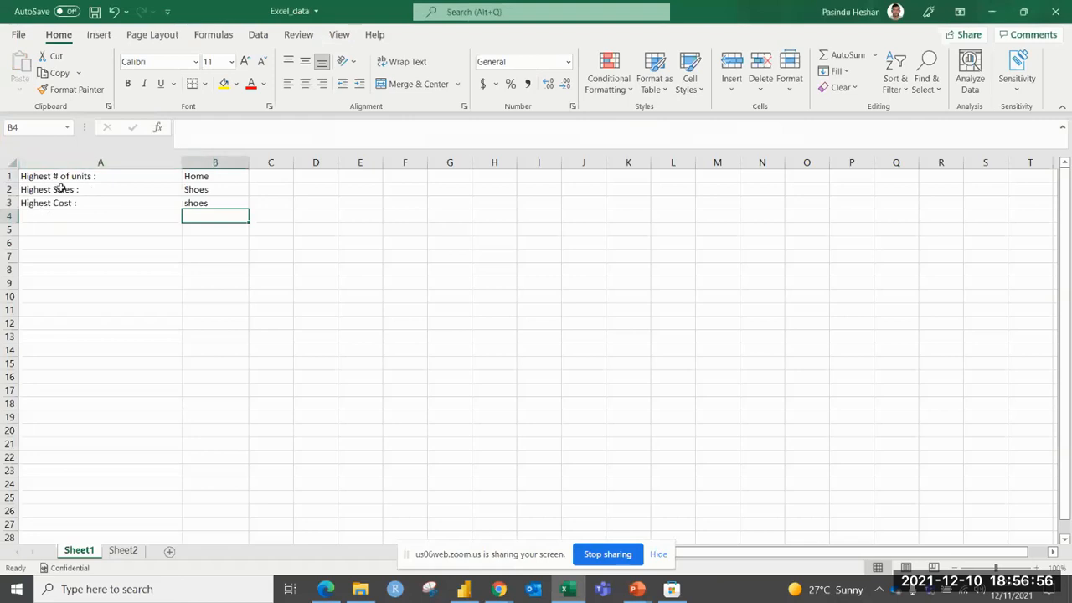
key(alt+Tab)
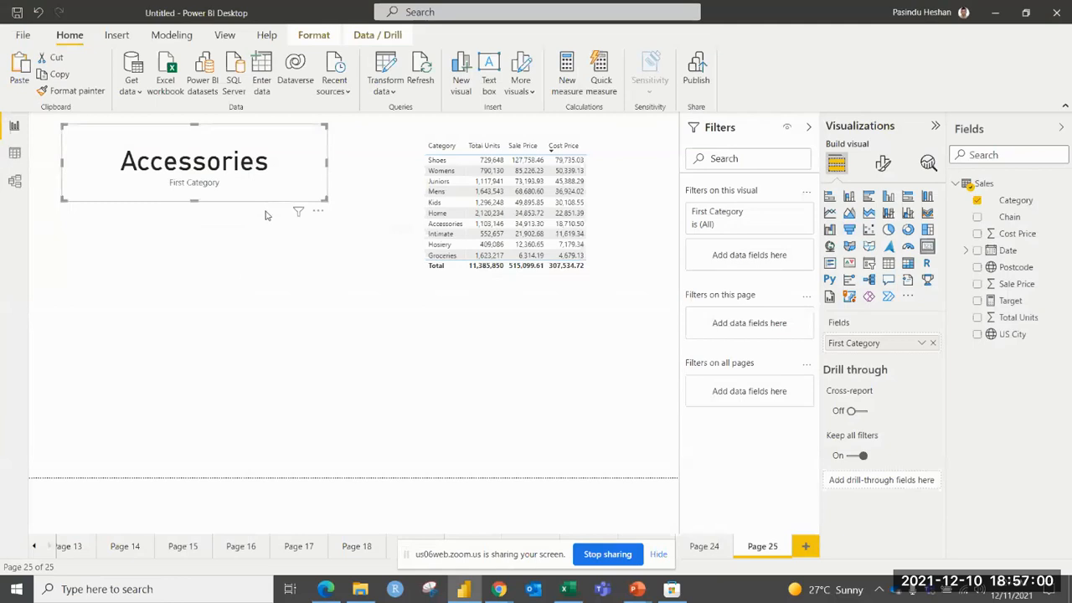
key(ctrl+v)
drag(251, 199, 243, 307)
click(230, 352)
key(ctrl+v)
drag(227, 177, 235, 388)
click(285, 323)
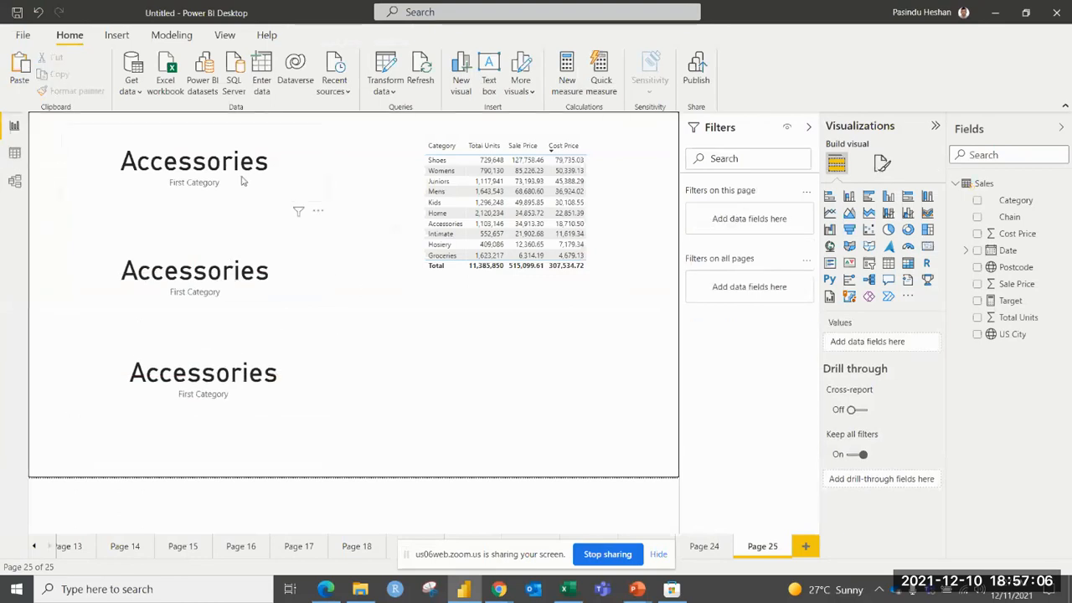
Filter the first card by Category using Top N, showing the top 1 item by Total Units, and apply the filter.
click(243, 181)
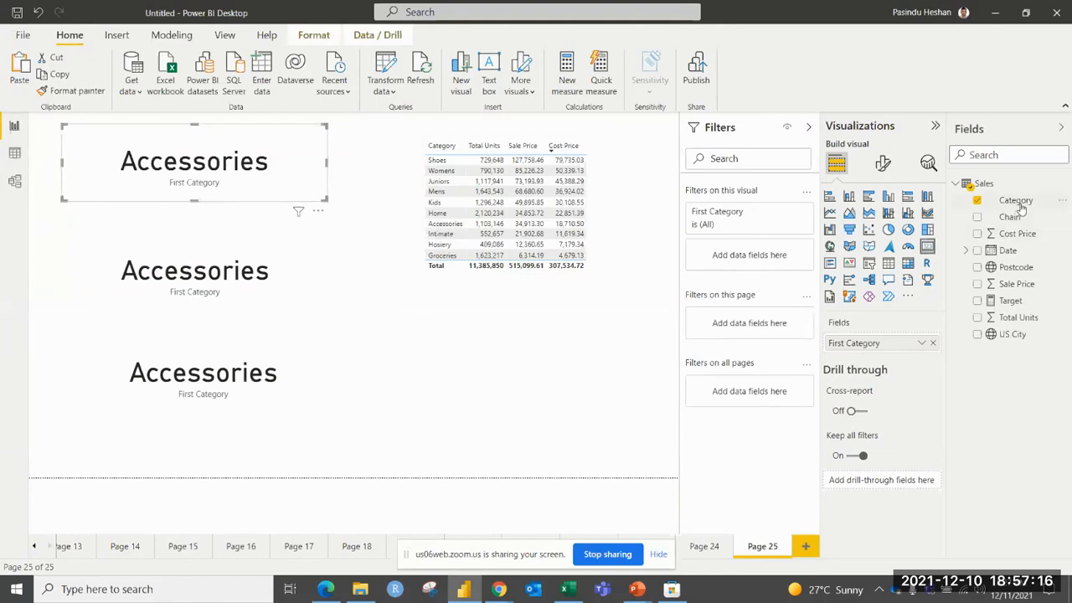
drag(1018, 203, 754, 257)
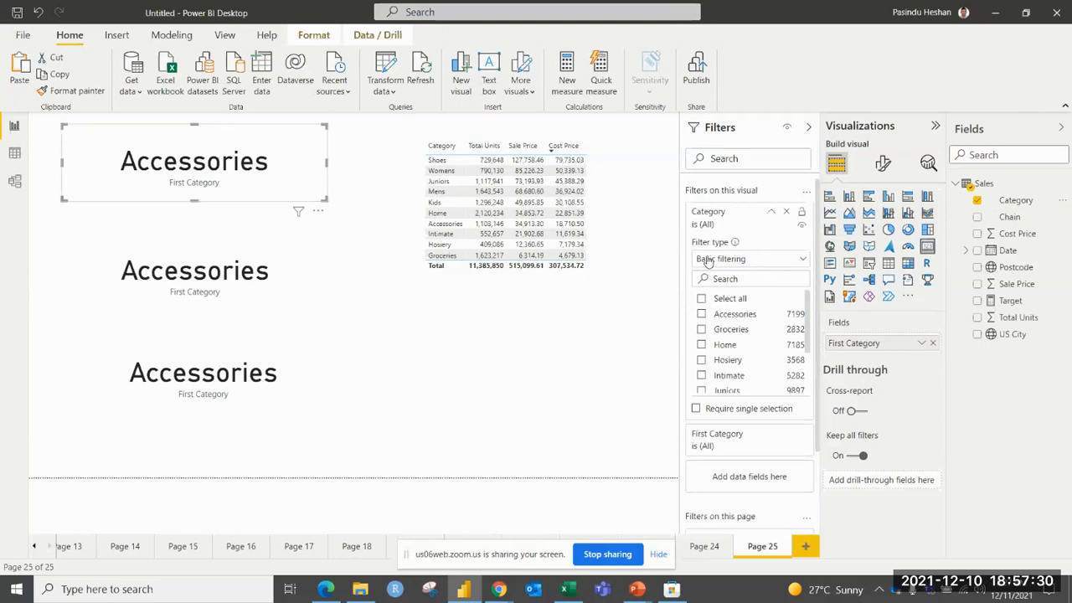
click(708, 260)
click(709, 310)
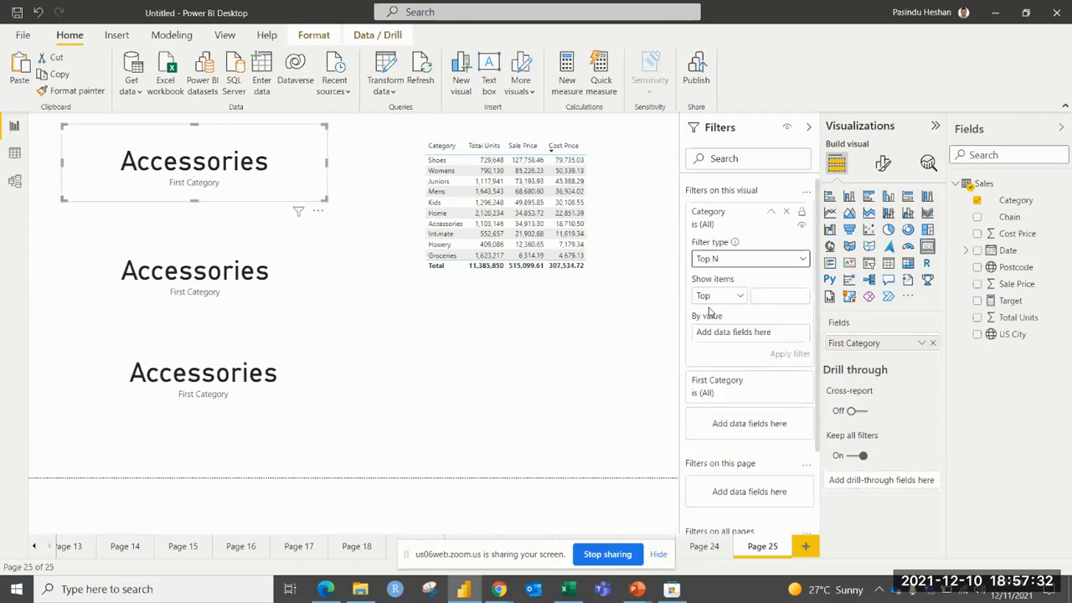
click(756, 296)
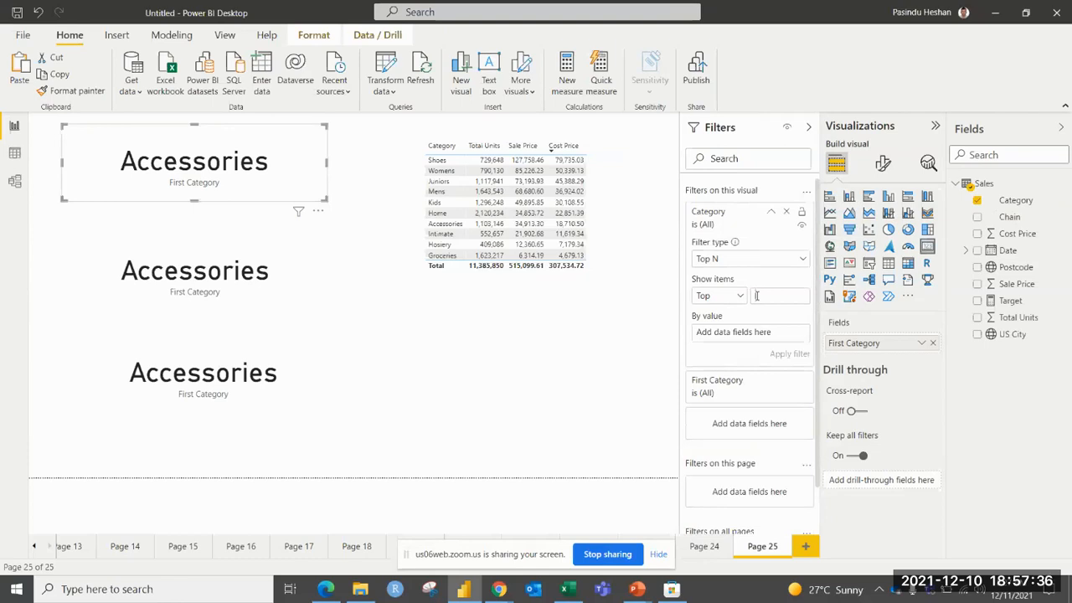
text(1)
drag(1027, 321, 757, 332)
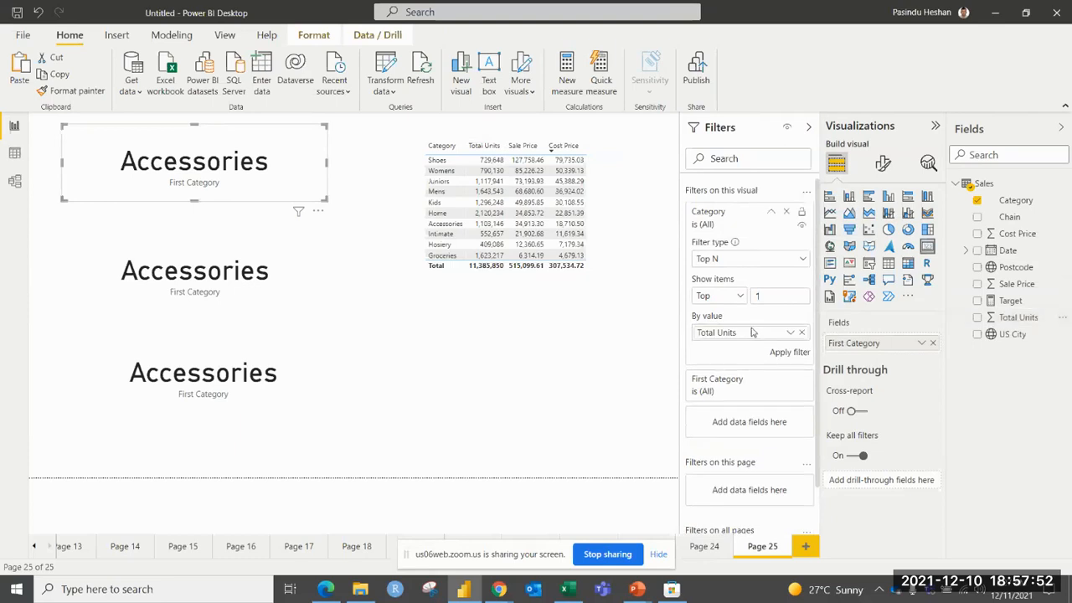
click(786, 355)
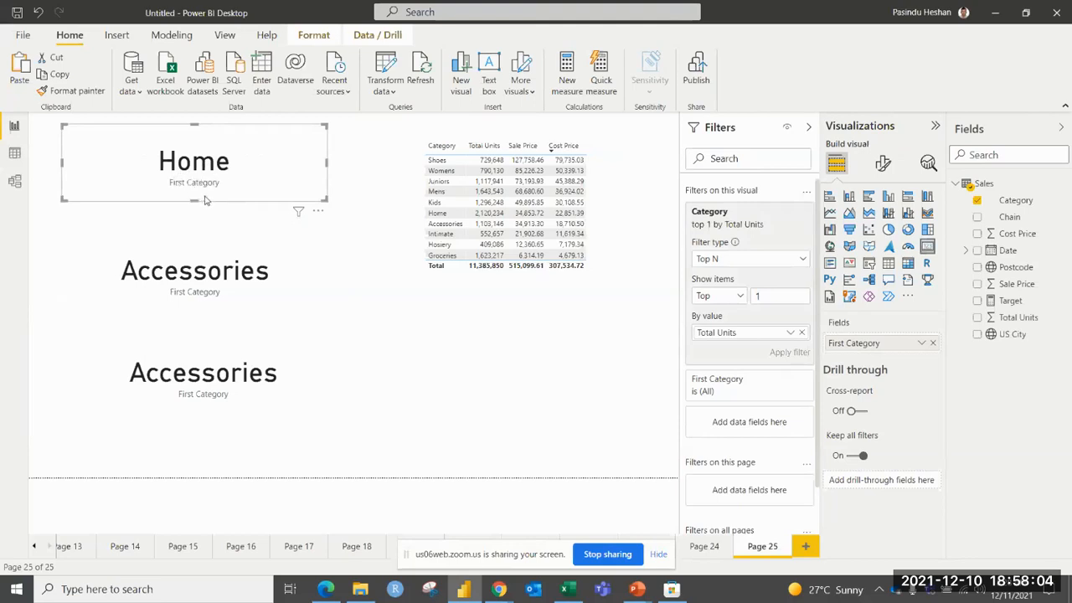
Switch to Excel and fill cell B1, containing Home, with green.
key(alt+Tab)
click(203, 176)
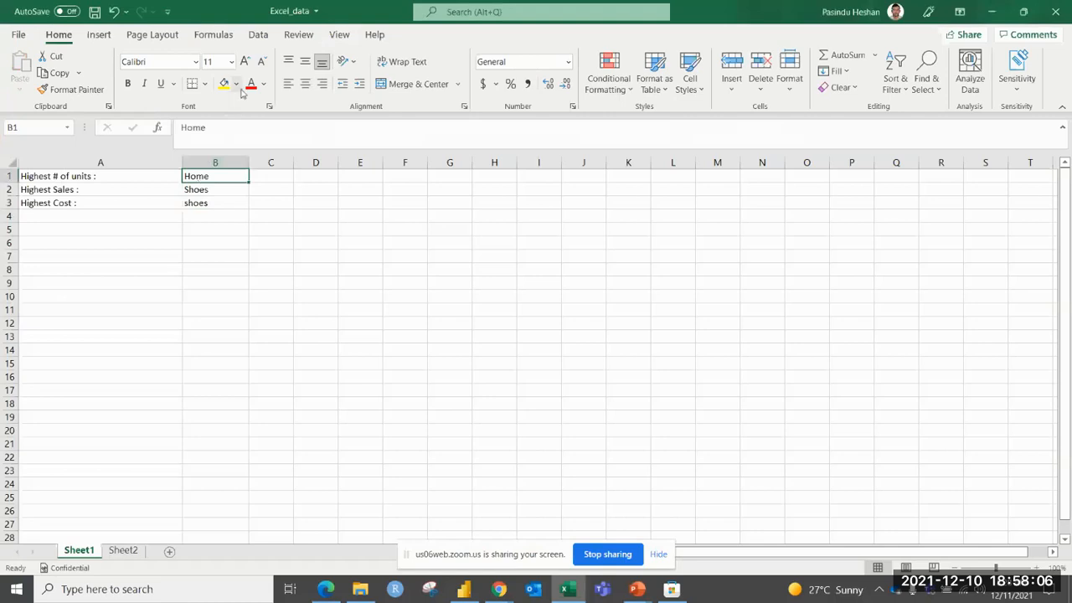
click(236, 84)
click(281, 214)
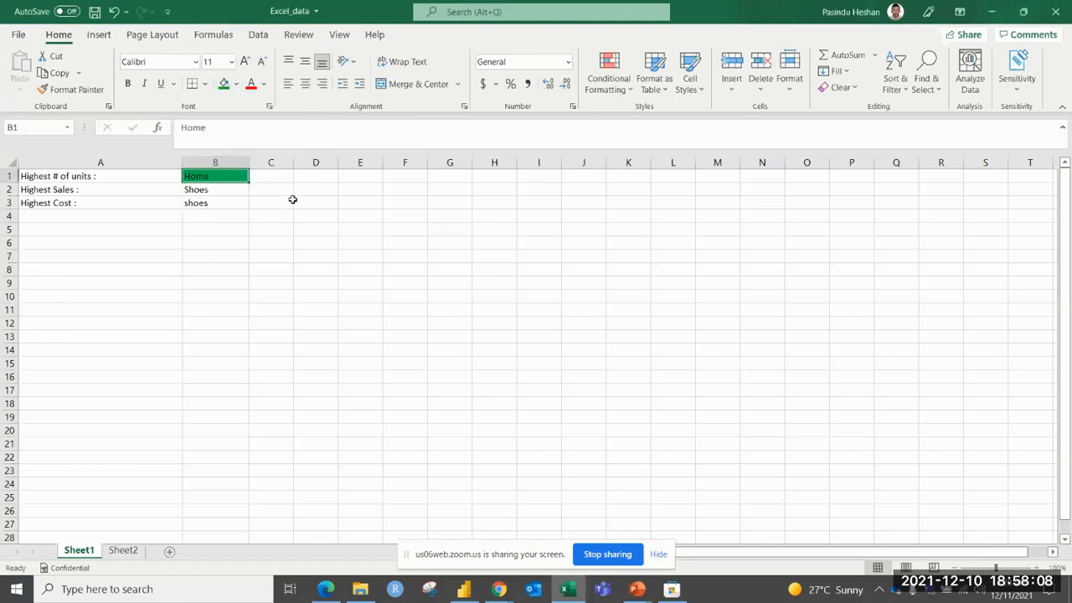
click(279, 192)
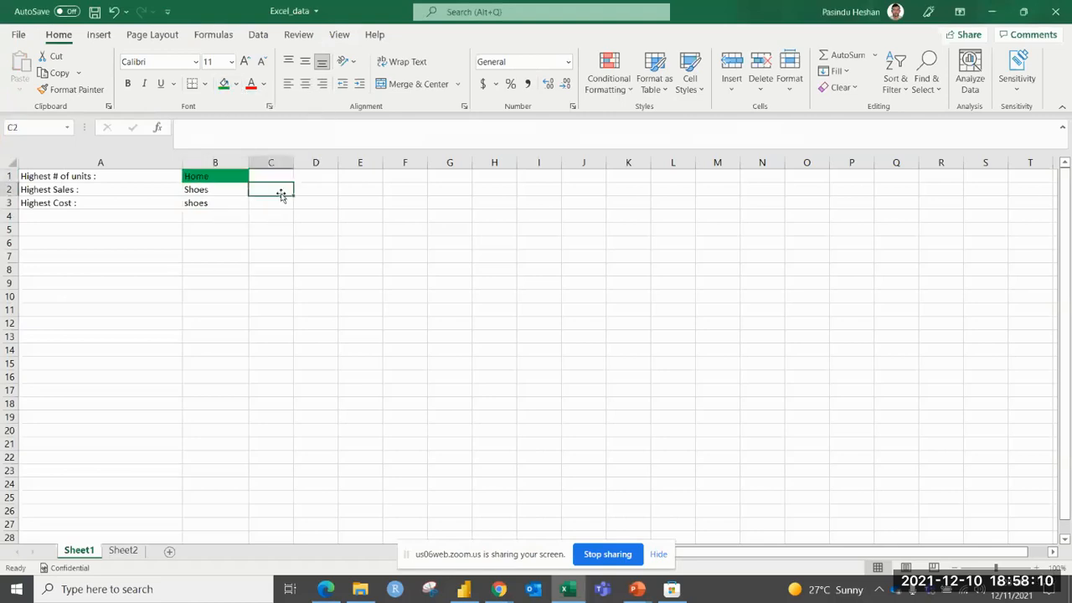
Back in Power BI, filter the second card by Category using Top N, showing the top 1 item by Sale Price, and apply it.
key(alt+Tab)
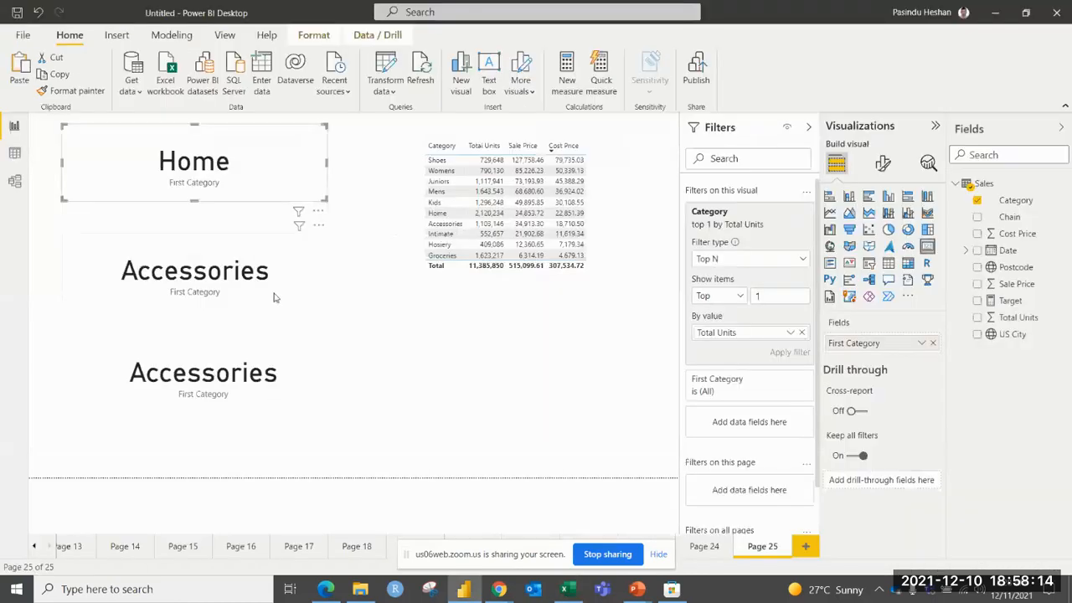
click(275, 298)
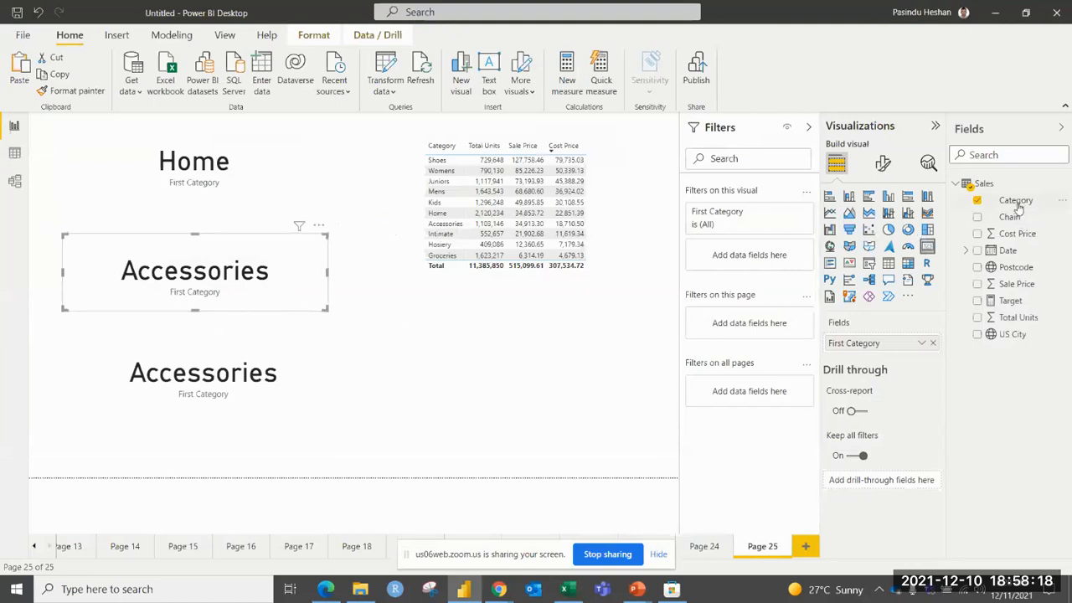
drag(1019, 205, 744, 257)
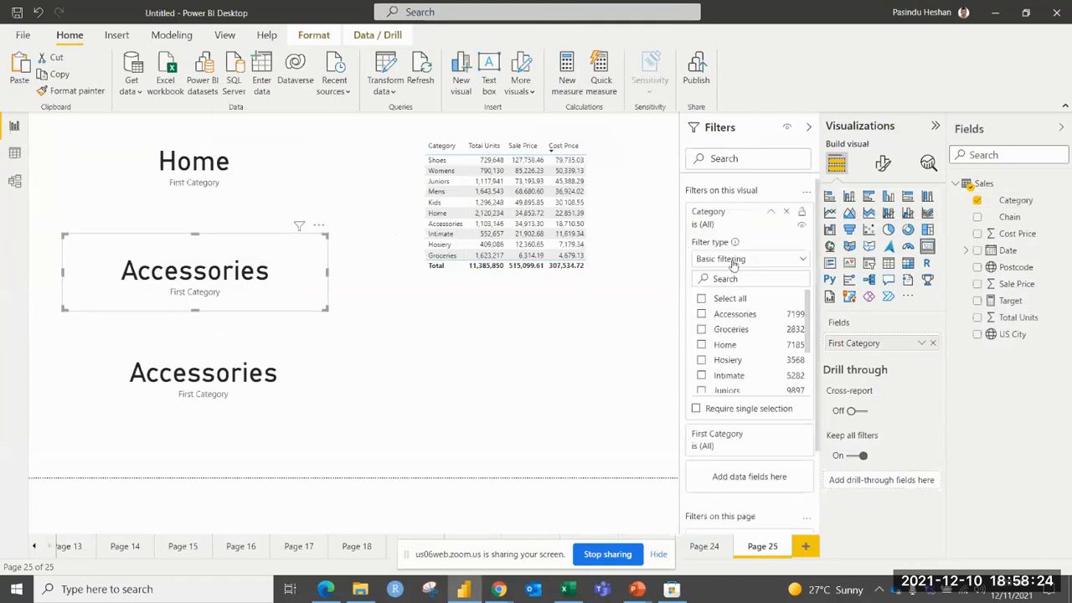
click(734, 262)
click(743, 315)
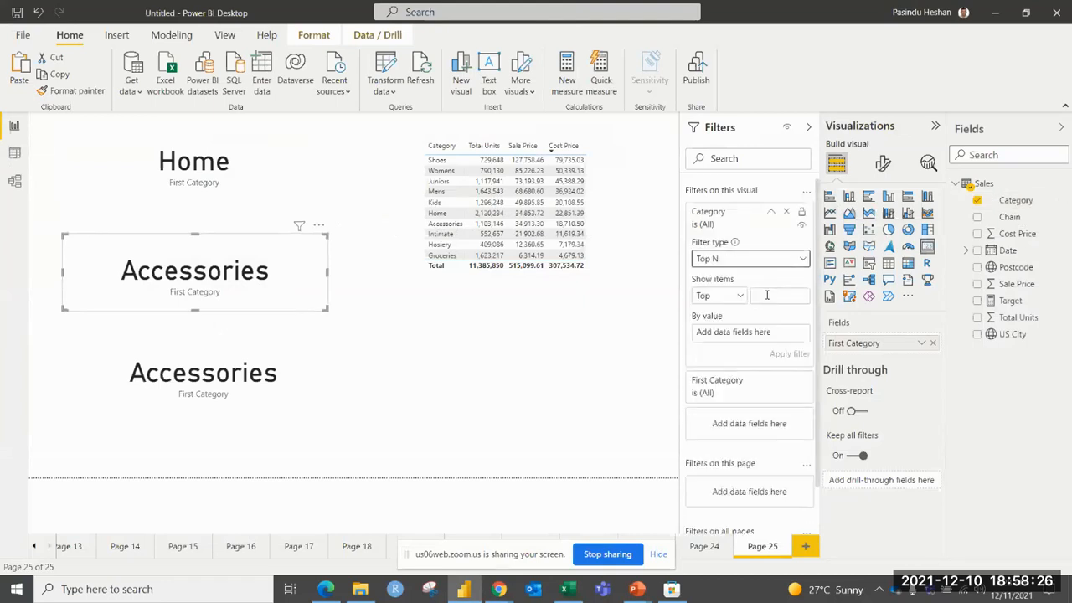
click(765, 296)
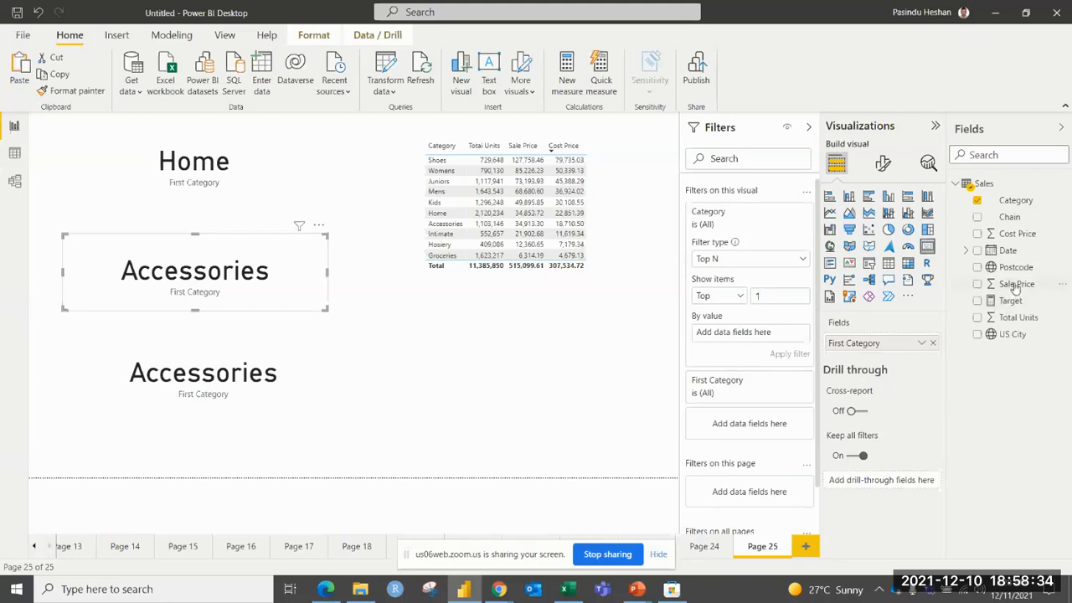
drag(1015, 285, 742, 333)
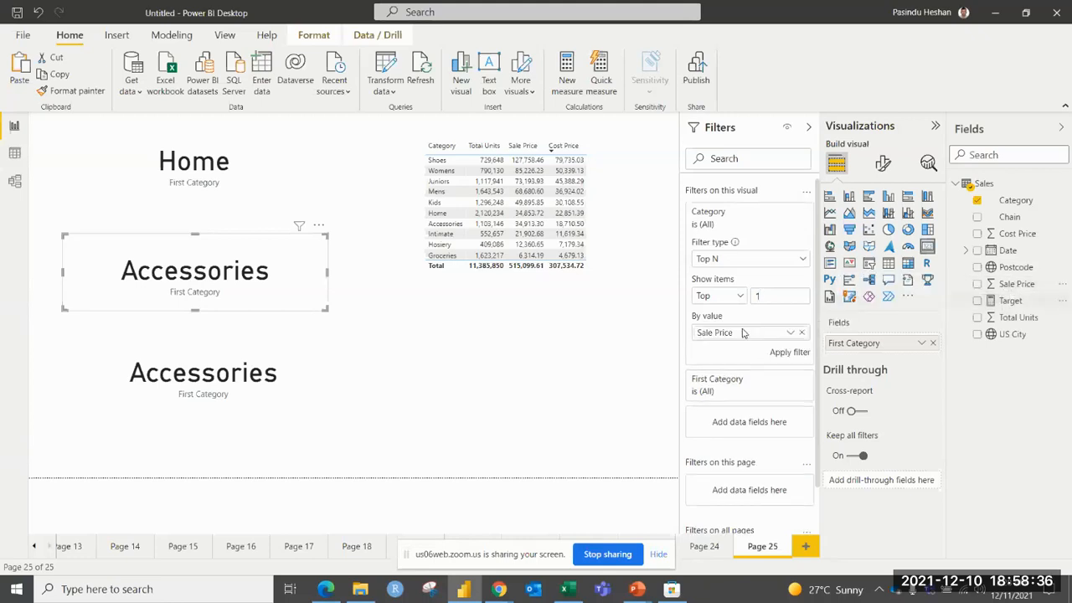
click(782, 352)
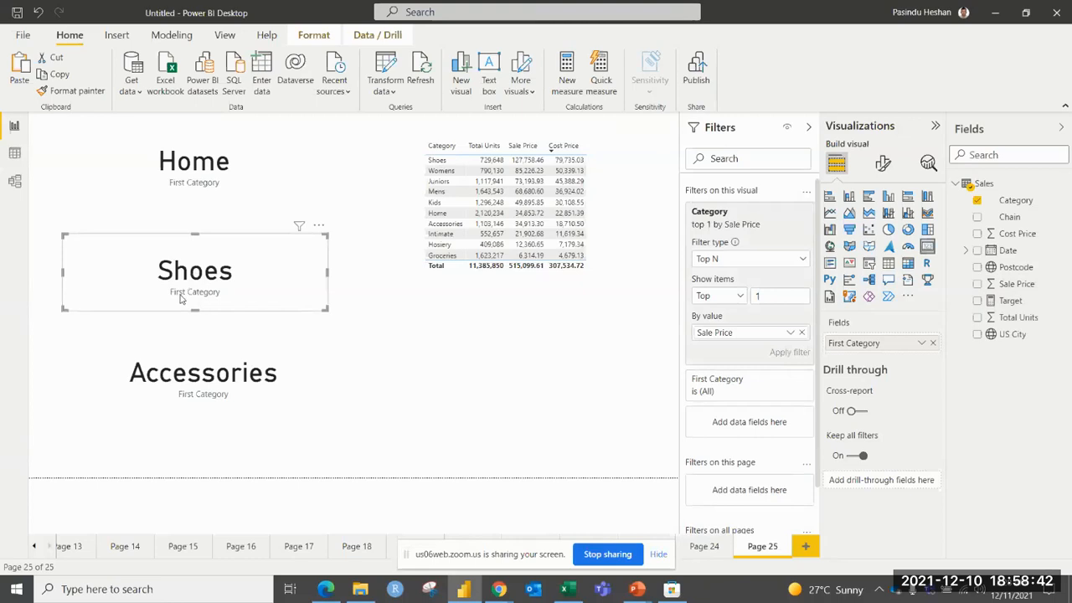
Switch to Excel and fill cell B2, the Highest Sales answer containing Shoes, with green.
key(alt+Tab)
click(203, 189)
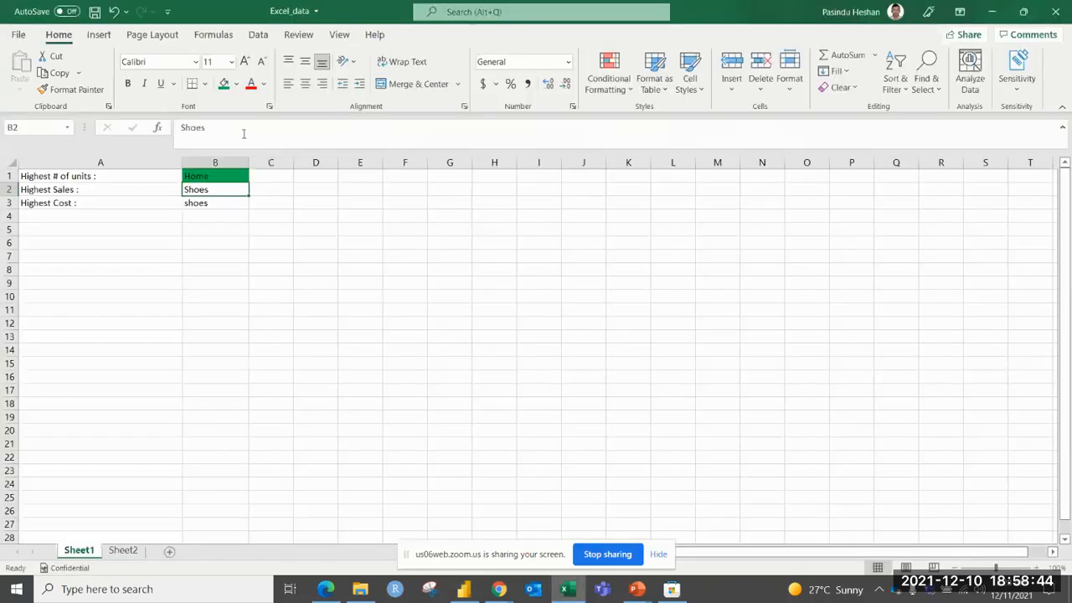
click(223, 84)
click(204, 202)
click(201, 222)
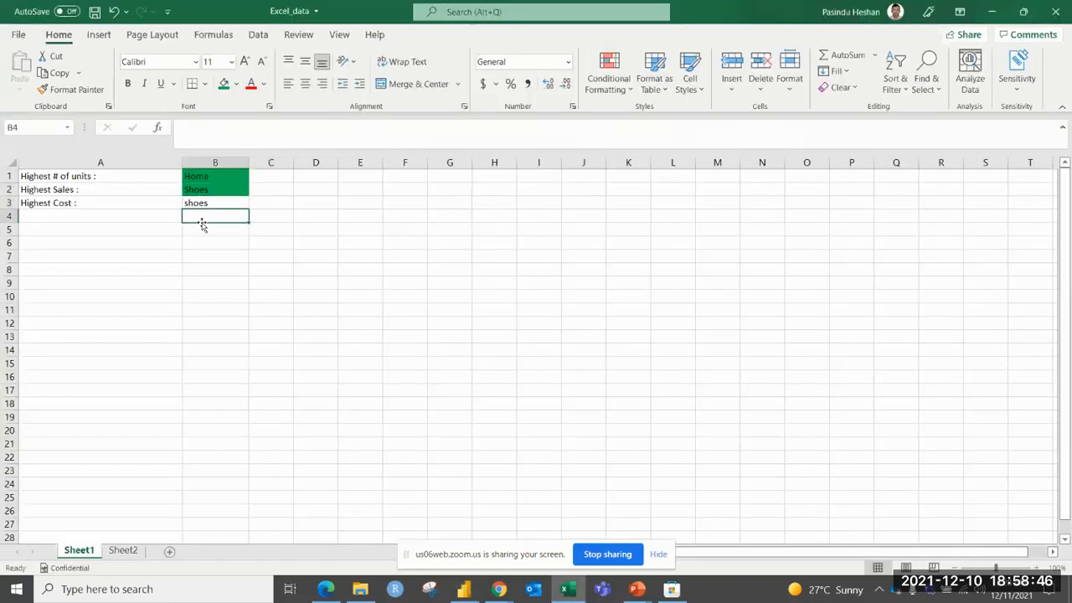
Return to Power BI and apply a Category Top N filter to the third card, showing the top 1 item by Cost Price.
key(alt+Tab)
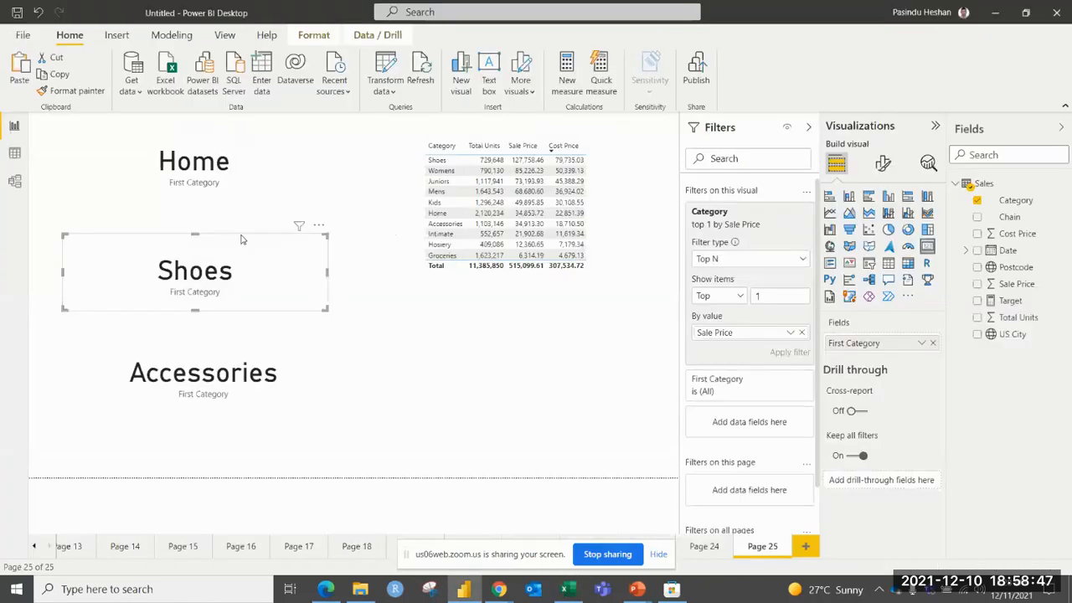
click(280, 364)
drag(1015, 201, 759, 252)
click(758, 259)
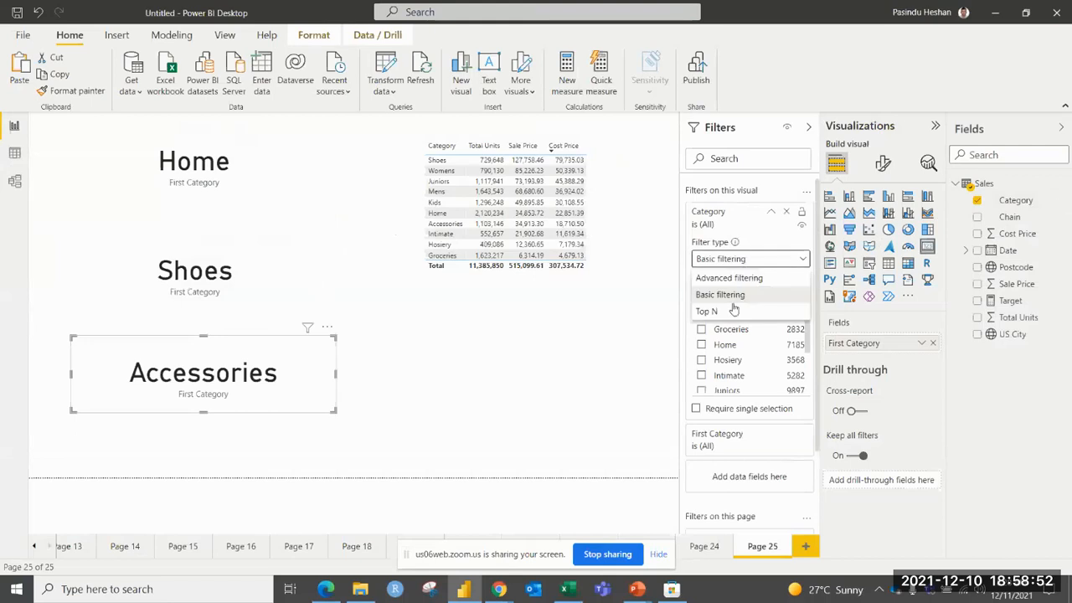
click(722, 312)
text(1)
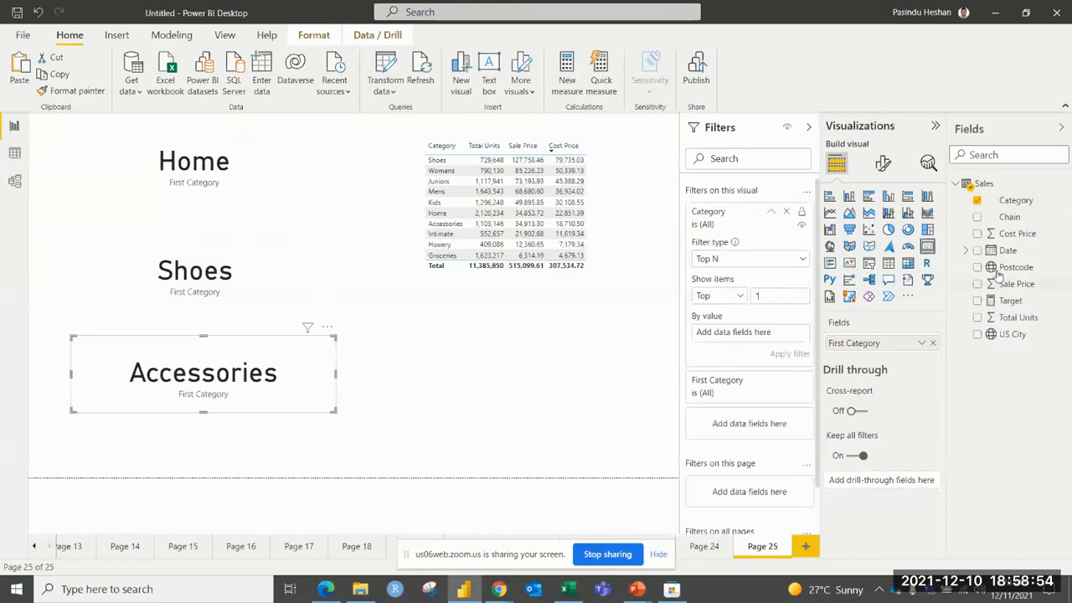
drag(1015, 234, 767, 333)
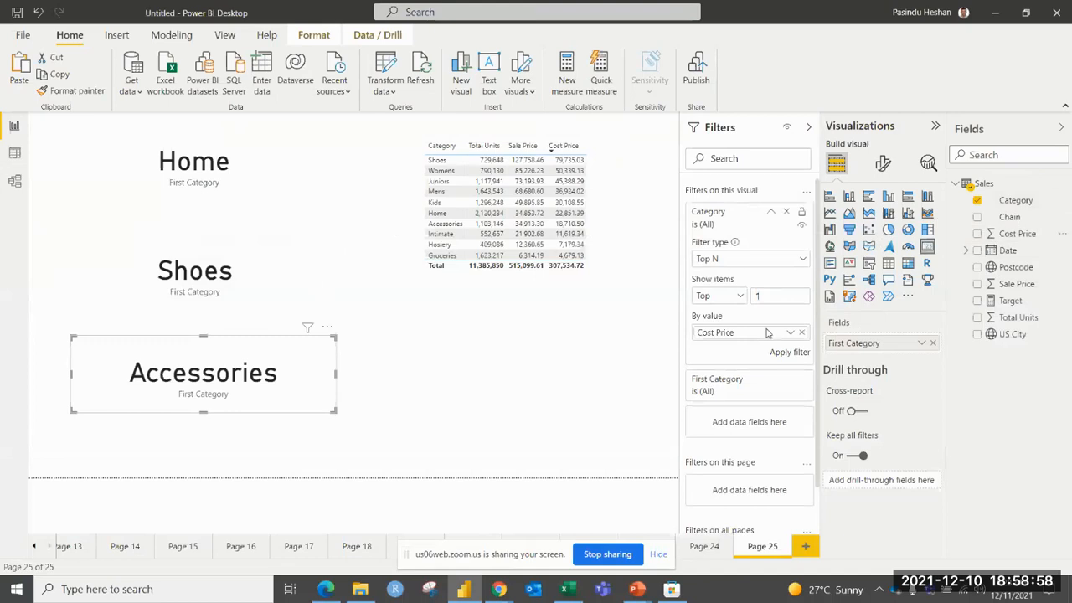
click(795, 353)
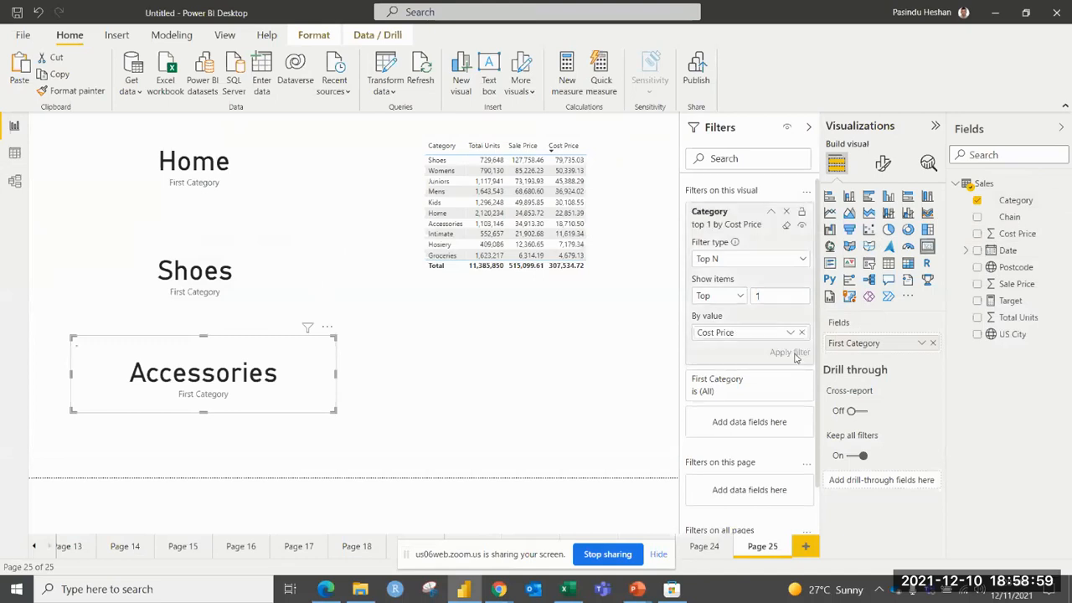
click(574, 381)
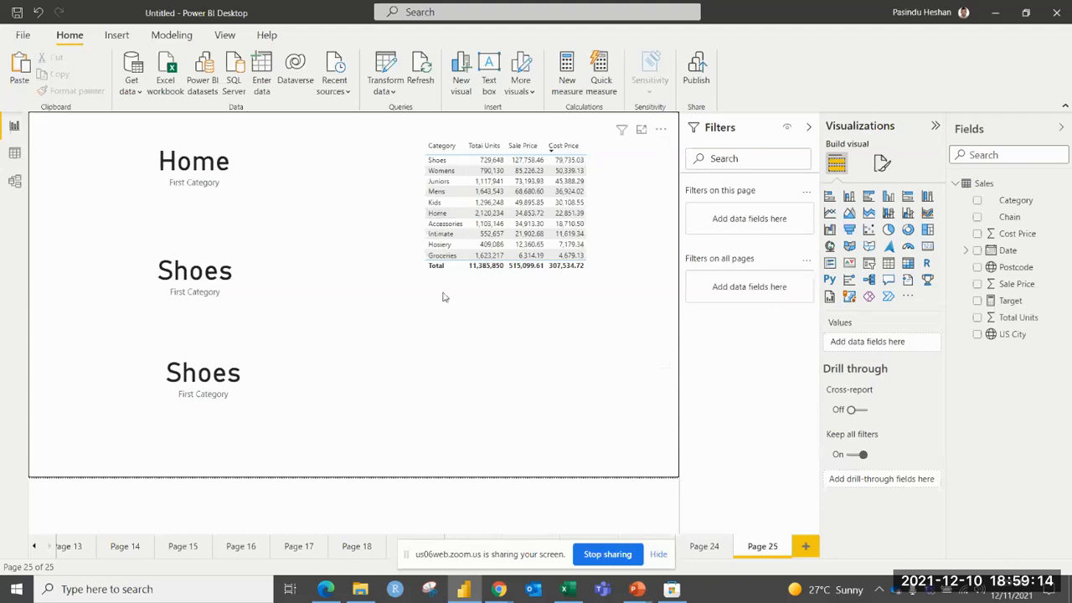
key(alt+Tab)
key(alt+Tab)
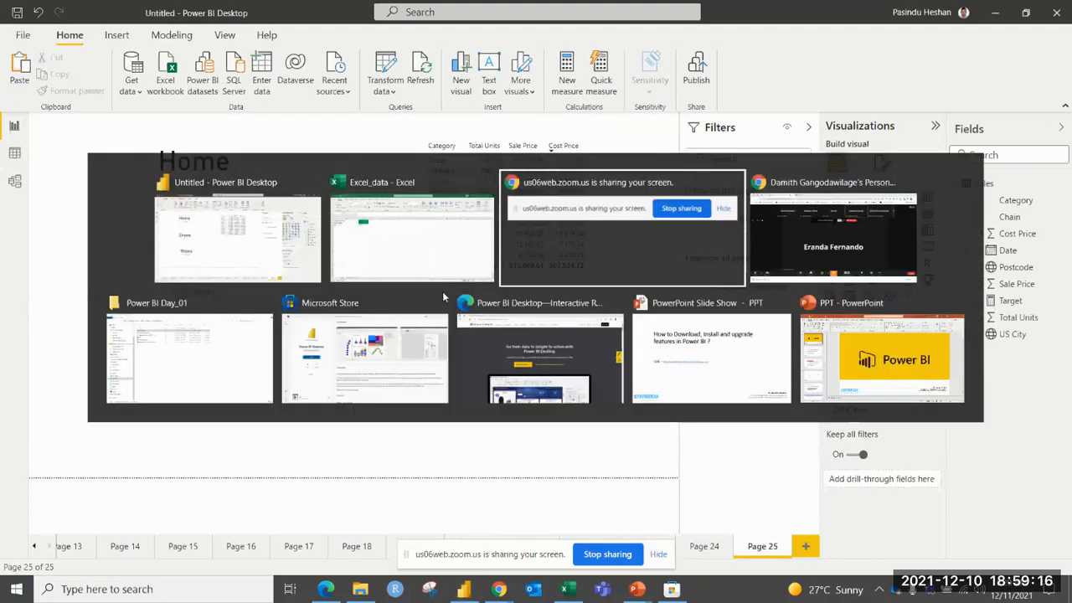
key(alt+Tab)
key(alt+Tab)
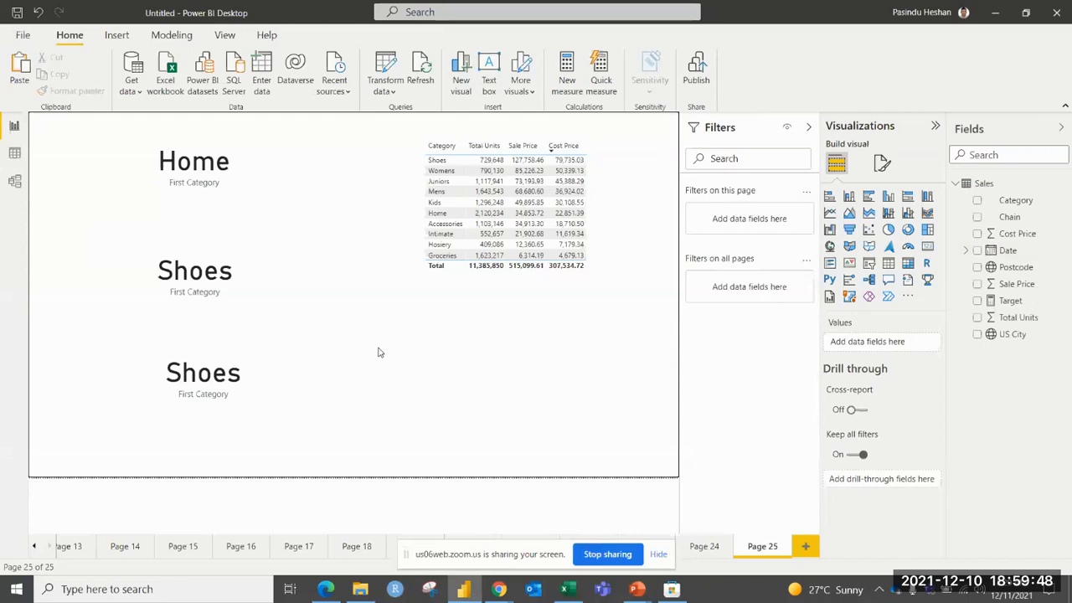
key(alt+Tab)
key(alt+Tab)
key(Down)
key(Left)
key(Left)
key(Up)
key(alt+Tab)
key(alt+Tab)
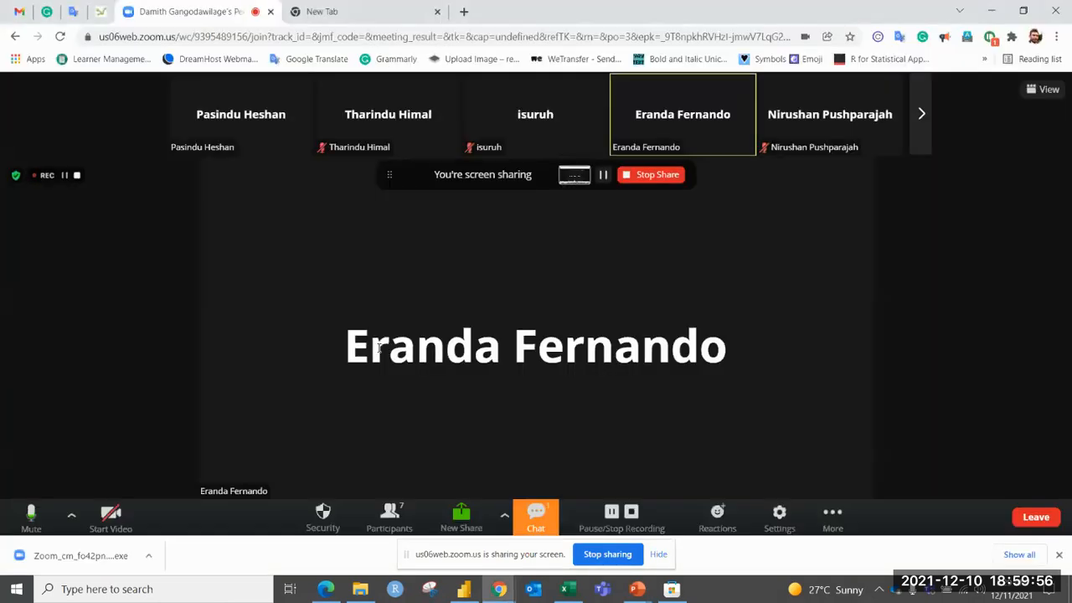
key(alt+Tab)
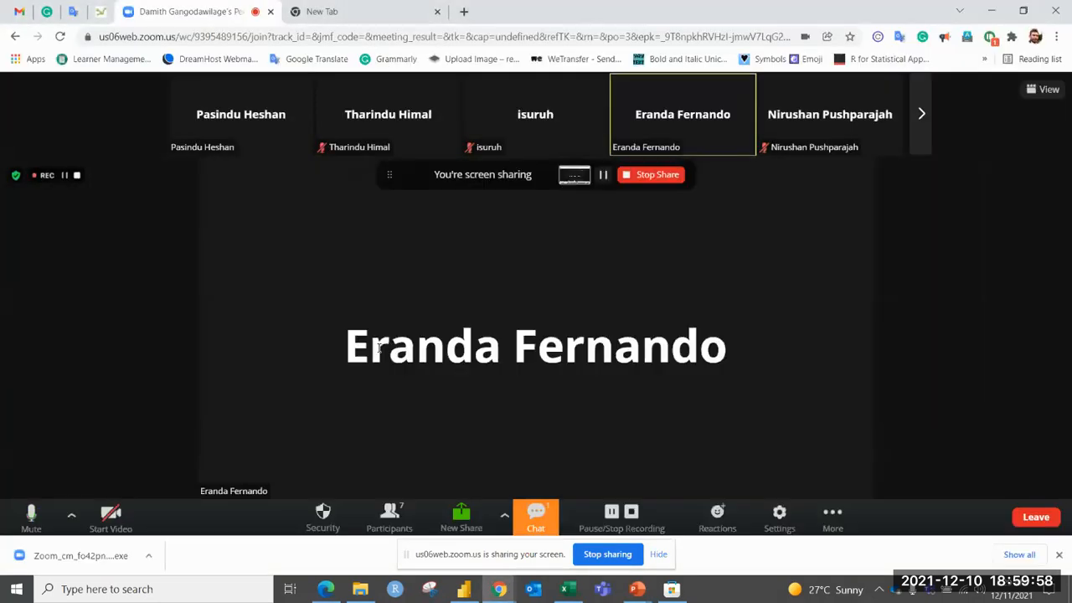
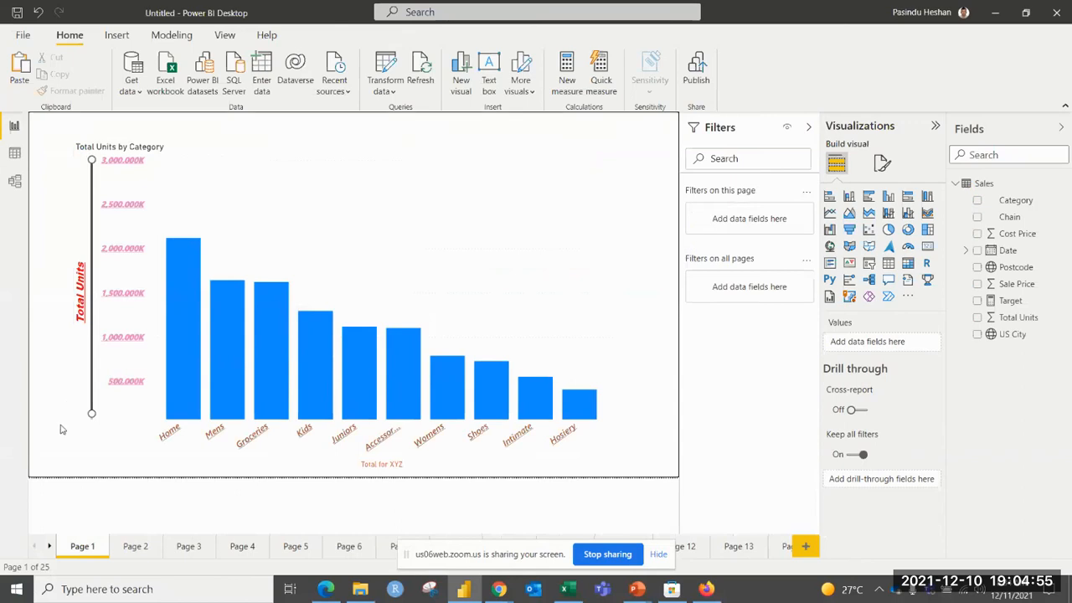
click(121, 475)
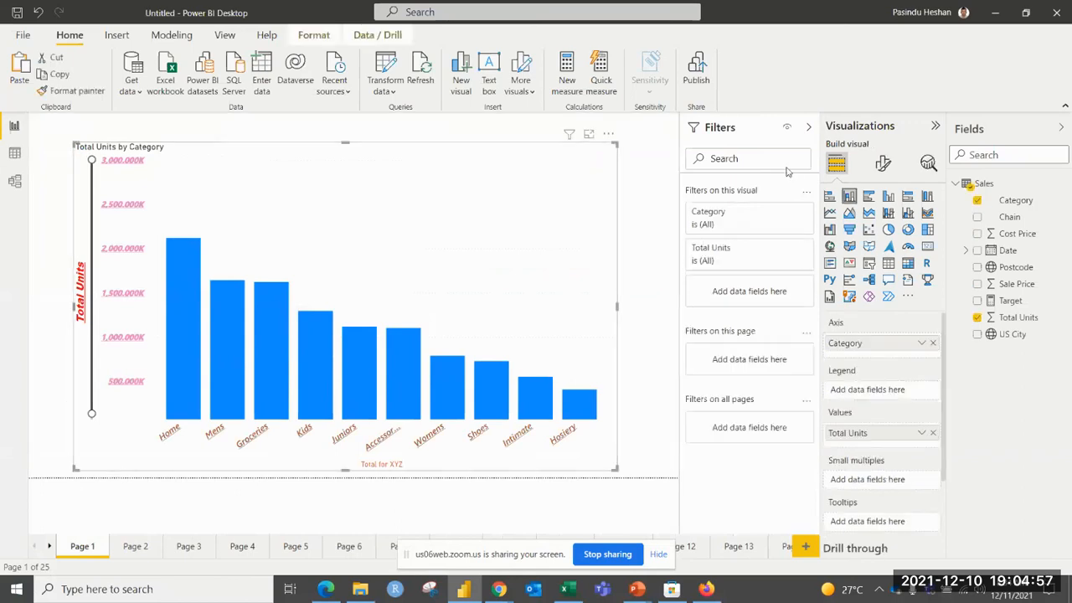
click(644, 188)
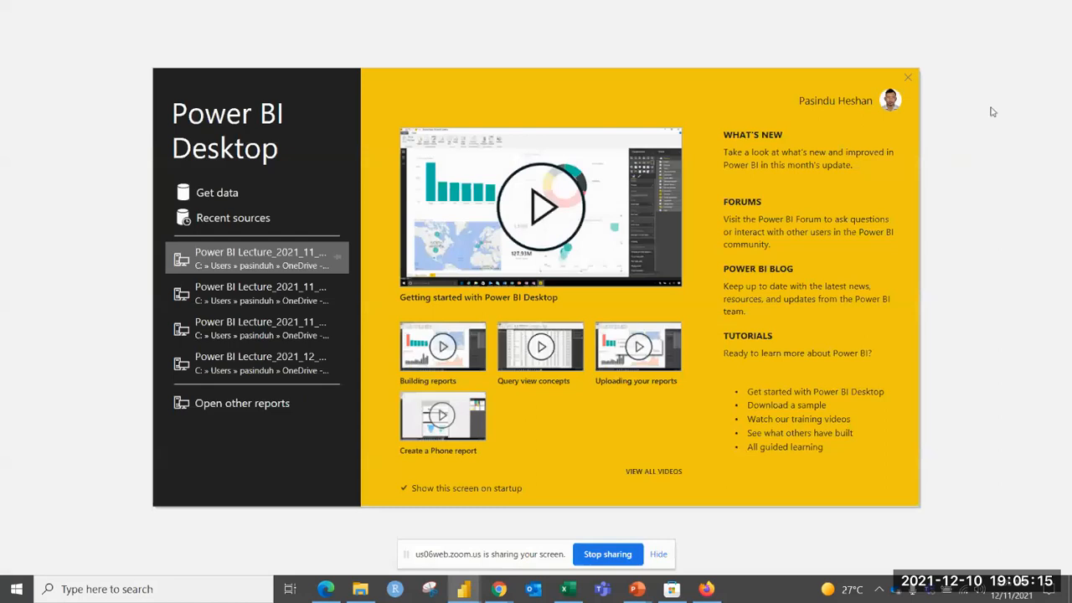
Dismiss the start screen and load the Sales table from the retail_analysis Excel workbook into the new report.
click(910, 81)
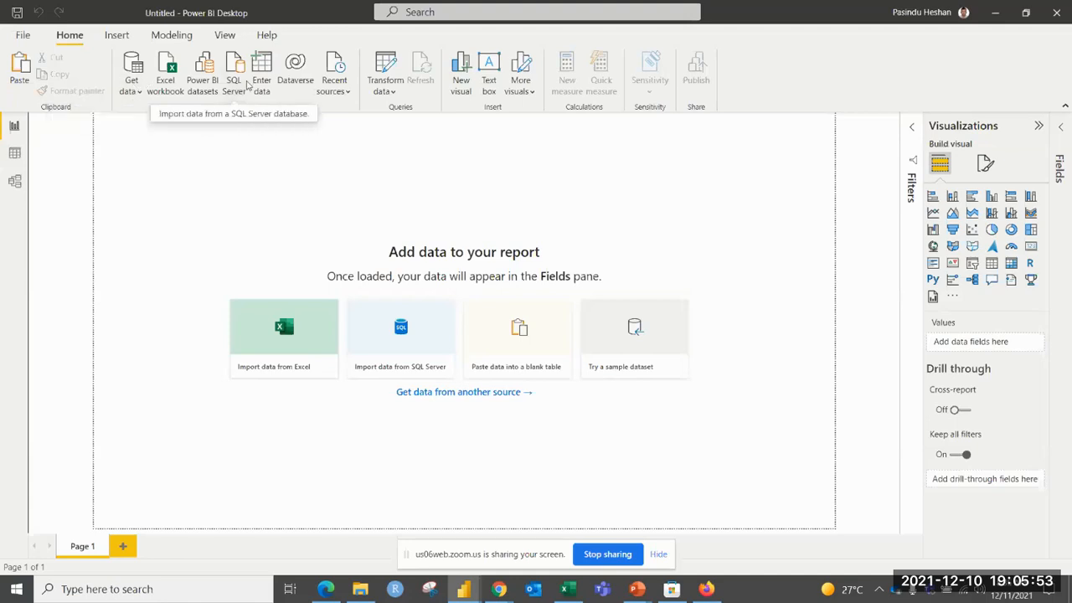
click(165, 73)
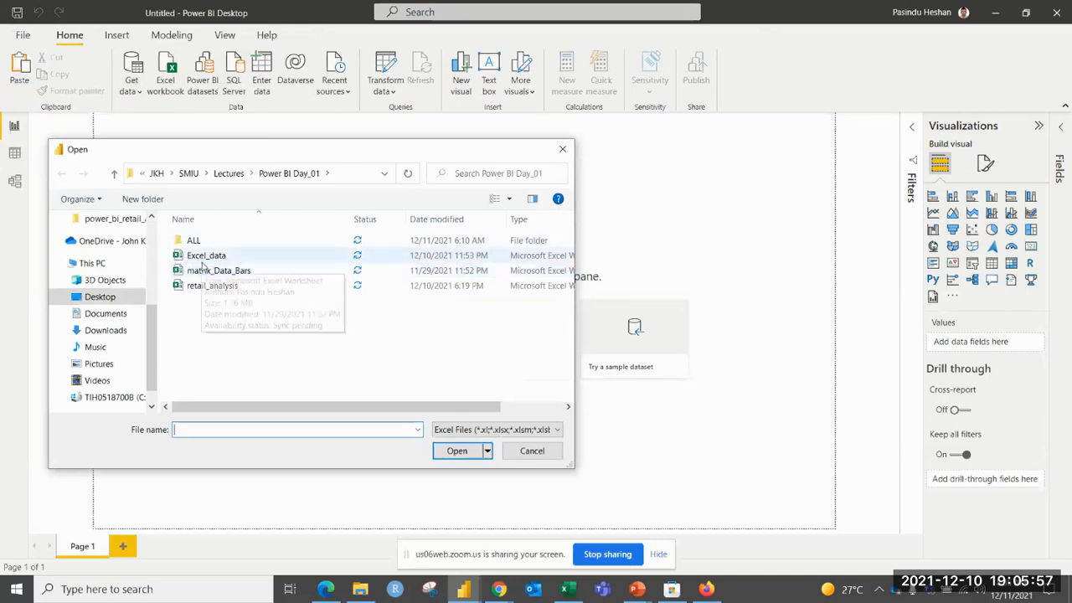
click(212, 285)
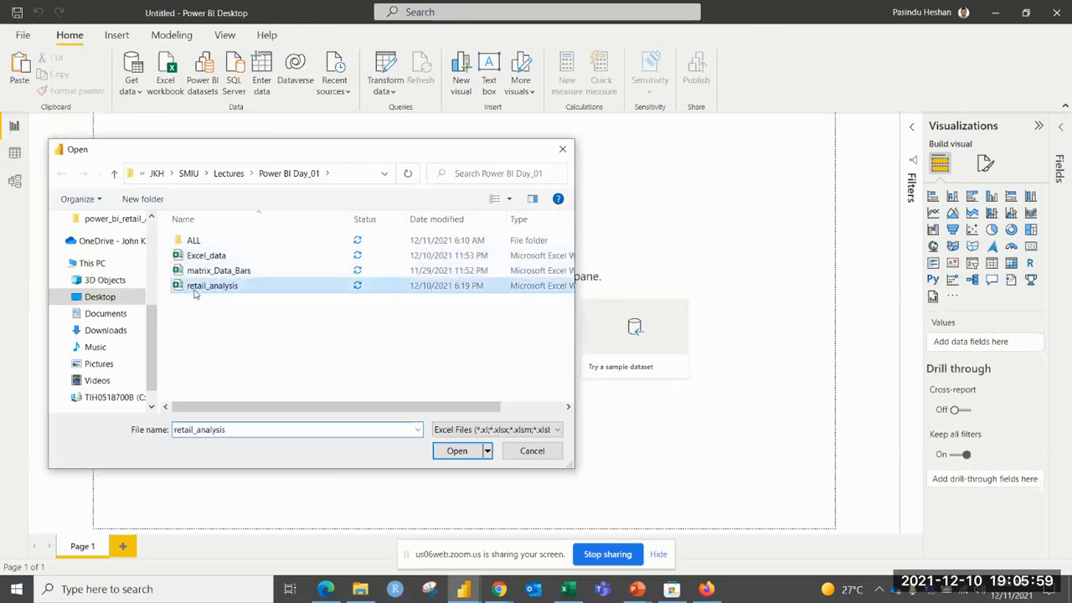
click(472, 449)
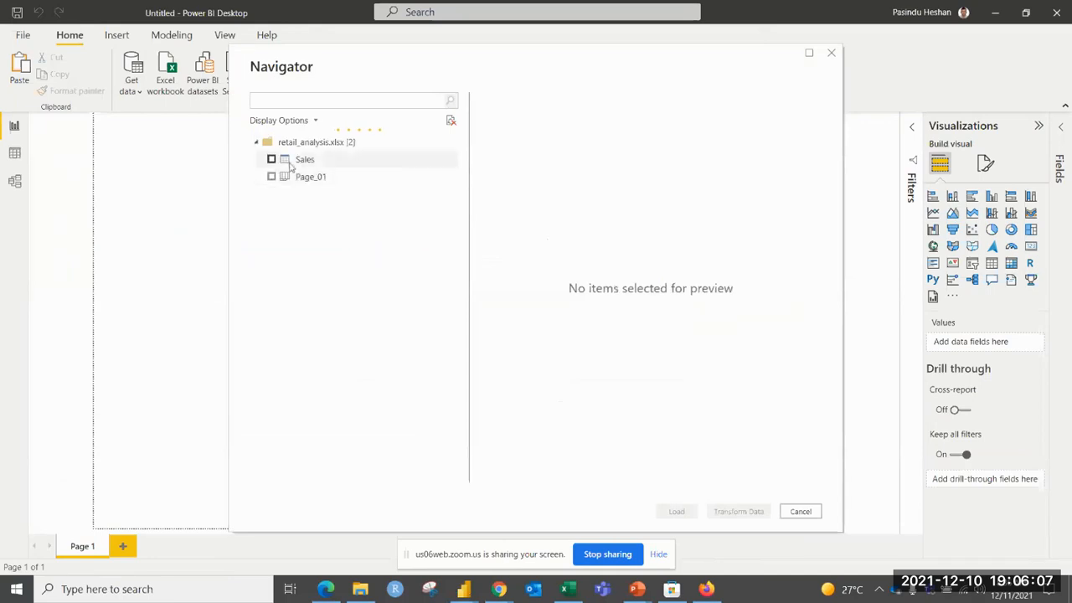
click(272, 159)
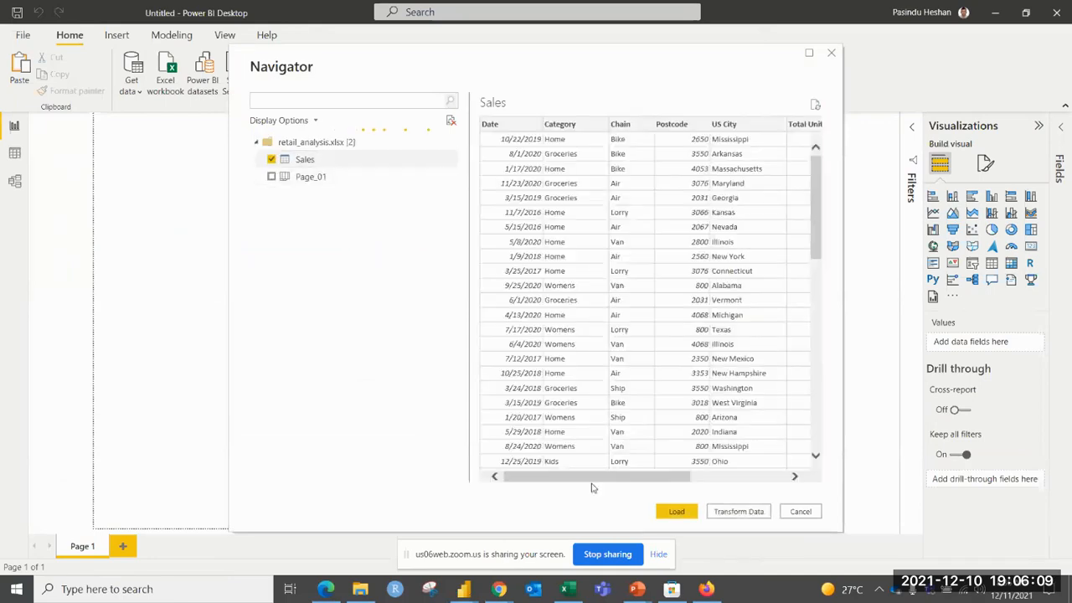
click(677, 511)
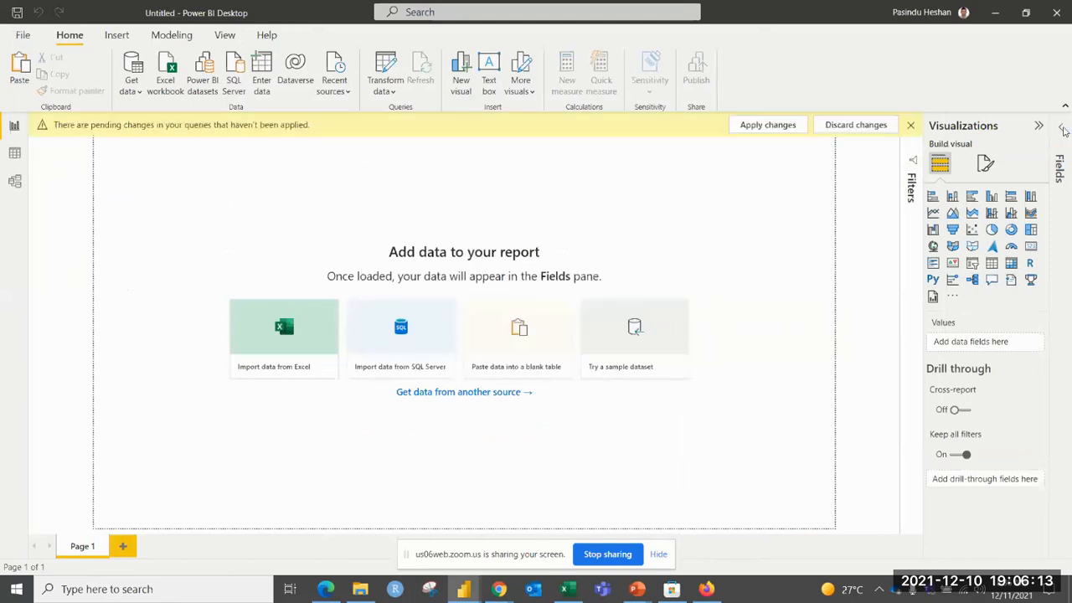
Add a stacked column chart showing Sale Price by Category from the Sales table and enlarge it.
click(1060, 138)
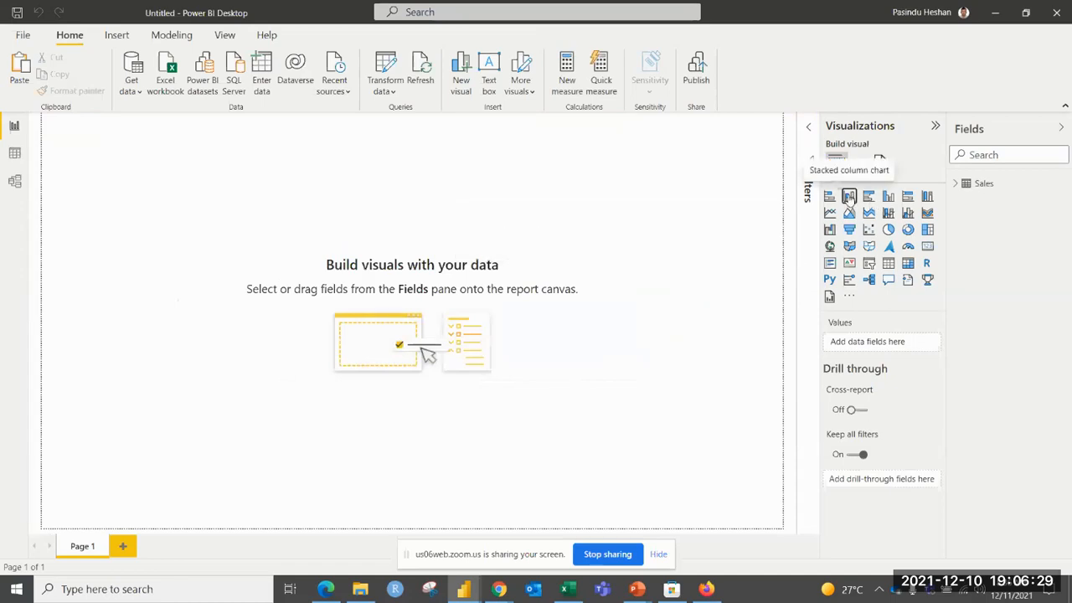
click(849, 197)
click(957, 184)
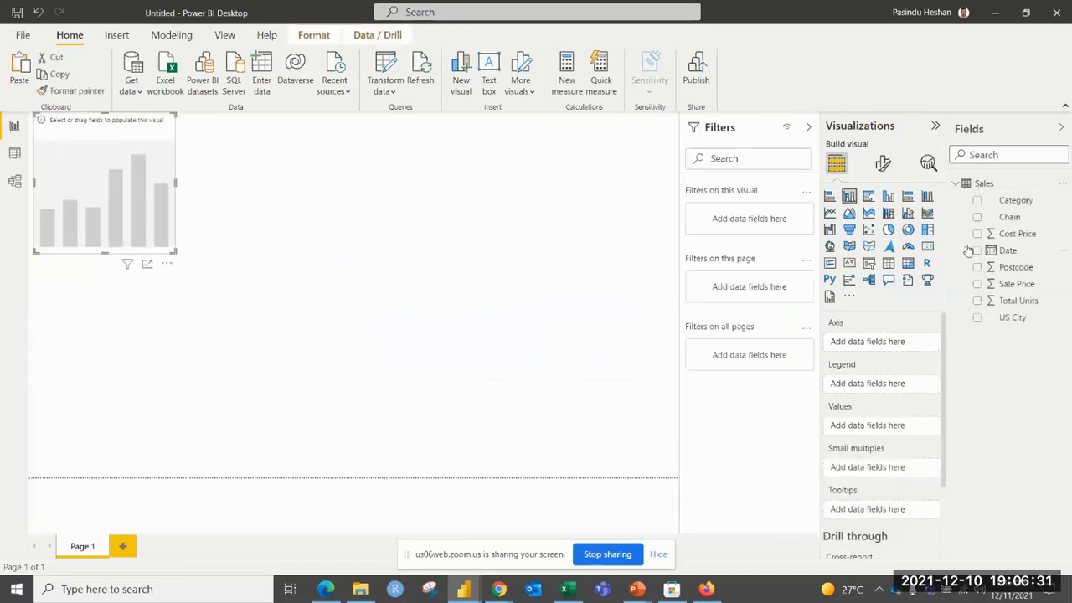
click(976, 200)
click(977, 284)
drag(182, 251, 251, 281)
Add a pie chart of Sale Price by Category and place it below and to the right of the column chart.
click(452, 290)
click(888, 231)
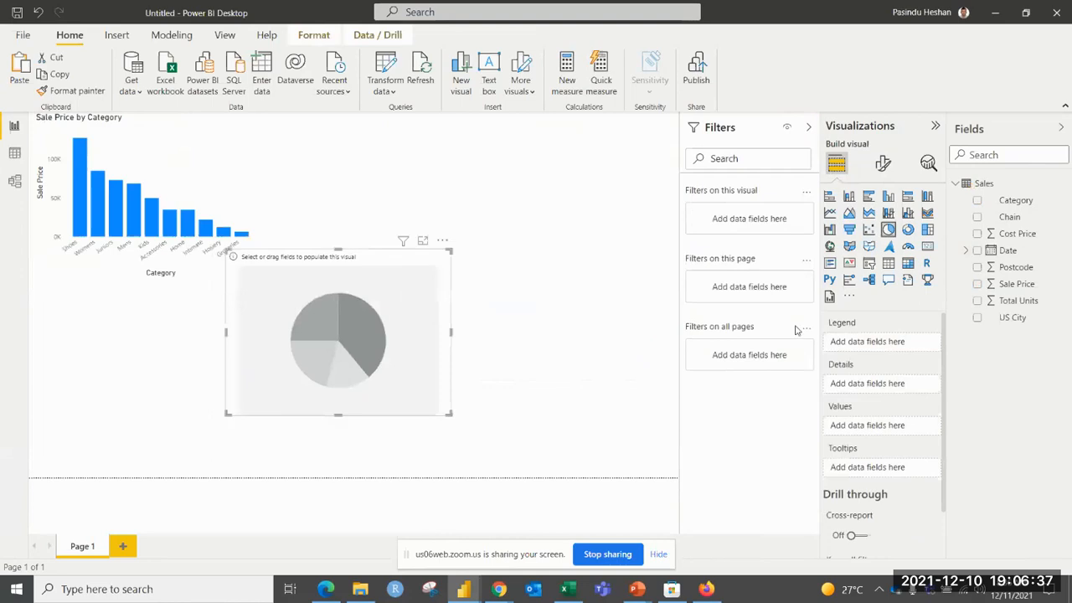
click(980, 223)
click(978, 284)
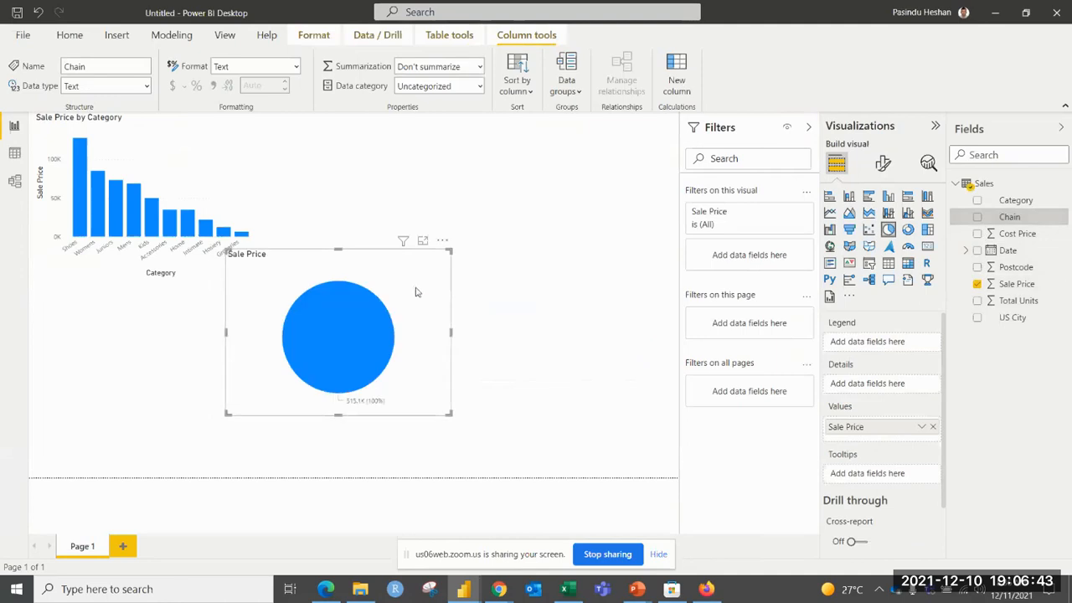
drag(416, 292, 461, 292)
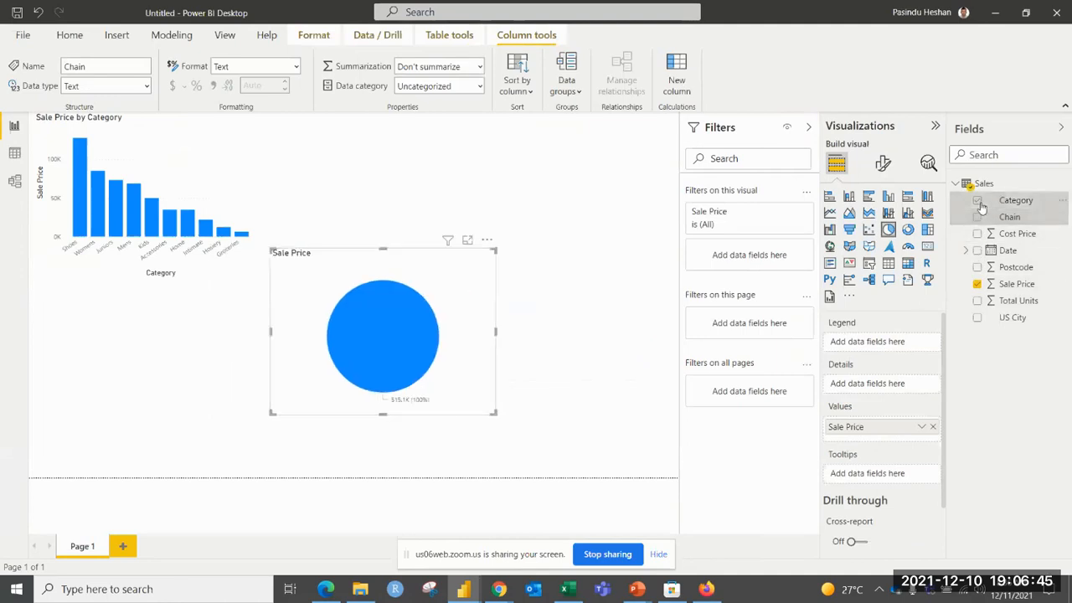
click(976, 200)
drag(377, 261, 407, 257)
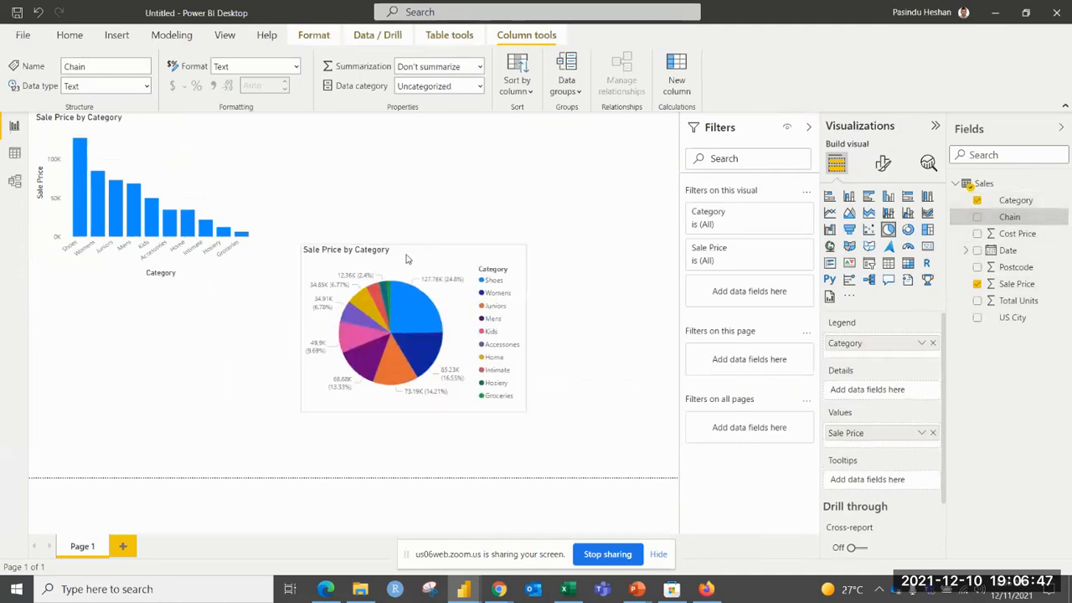
Shift the column chart slightly down and right on the page, leaving no visual selected.
click(423, 214)
drag(156, 131, 173, 154)
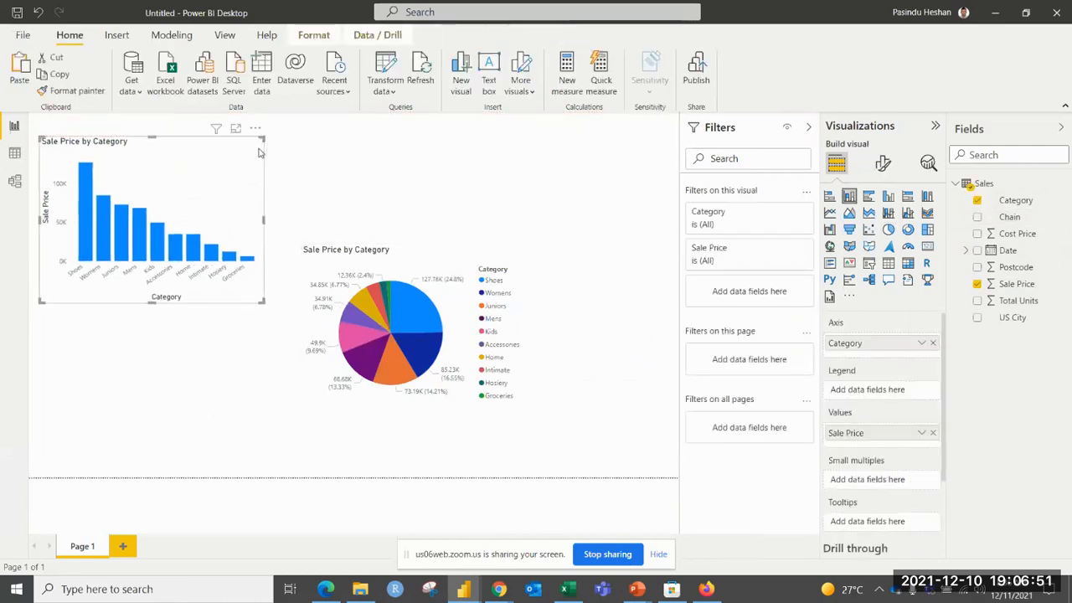
click(316, 162)
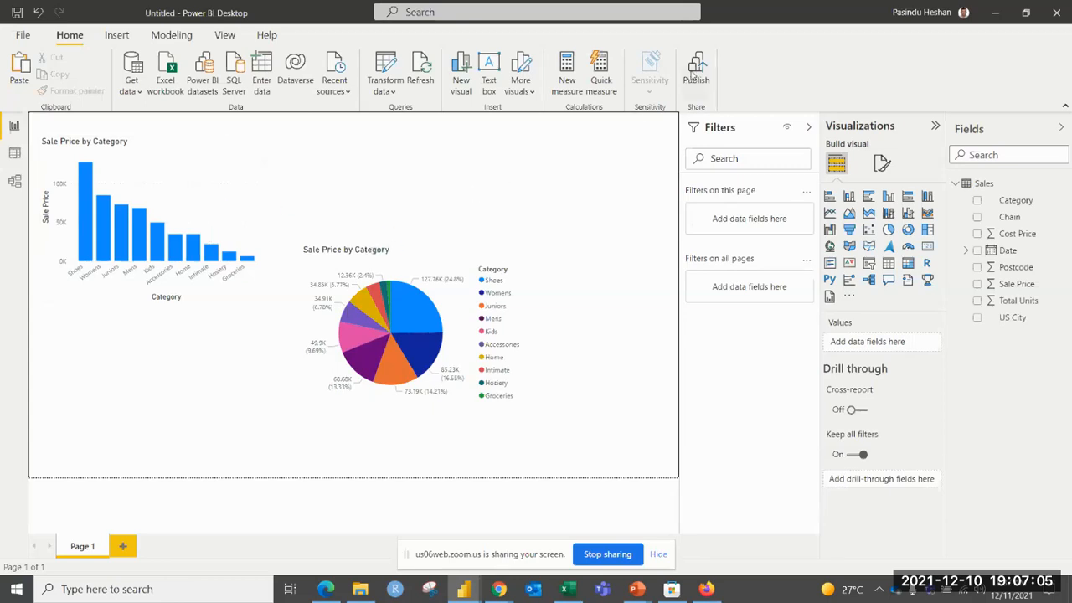
Publish the report to My workspace, saving it under the file name TExe_Dec_11.
click(694, 75)
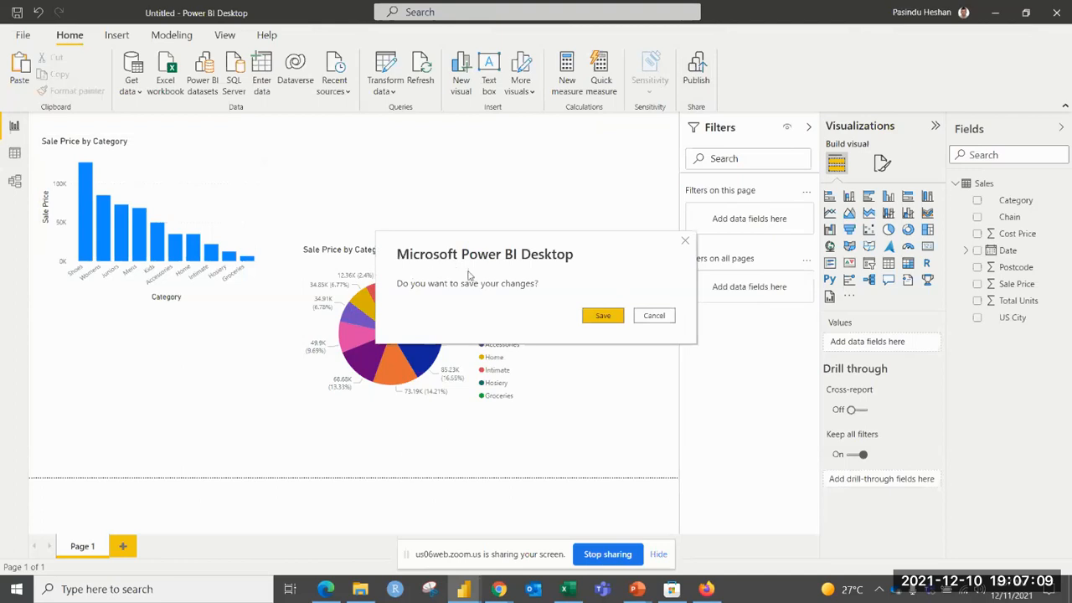
click(606, 317)
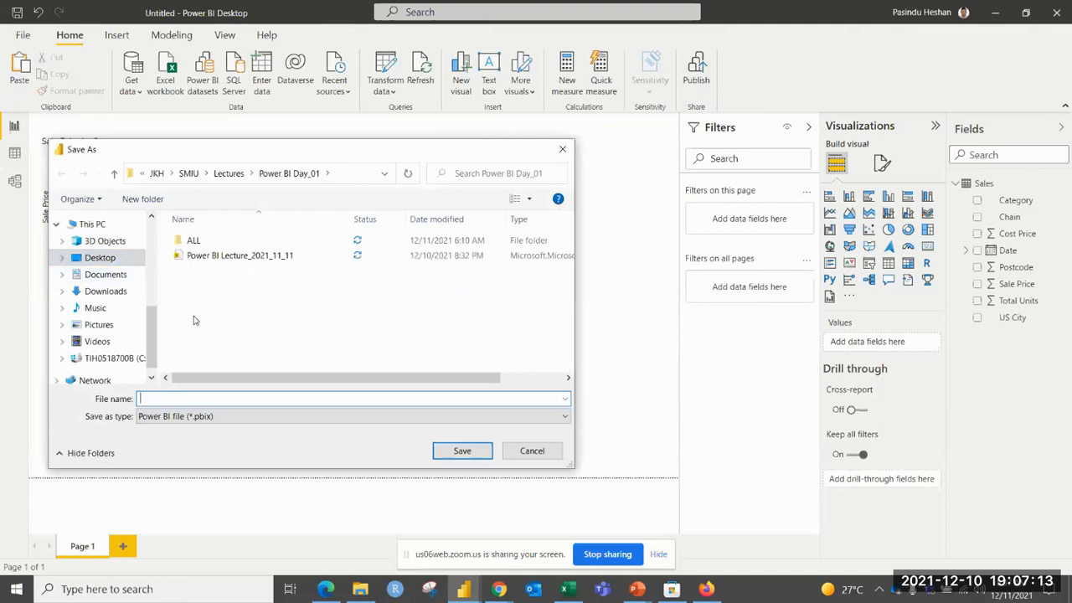
text(TExe_Dec_1)
key(Return)
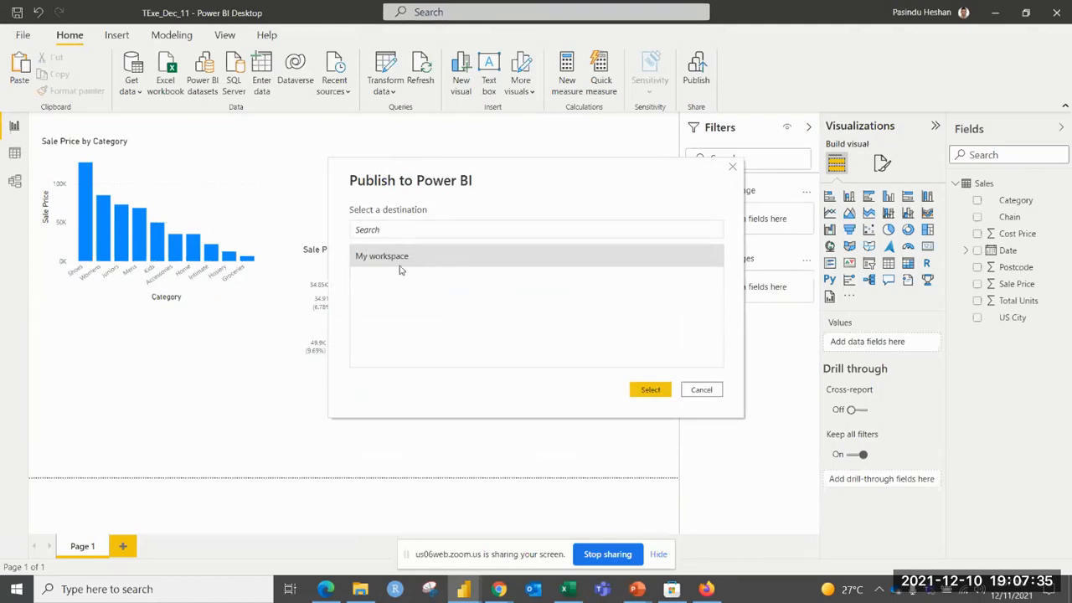
click(659, 391)
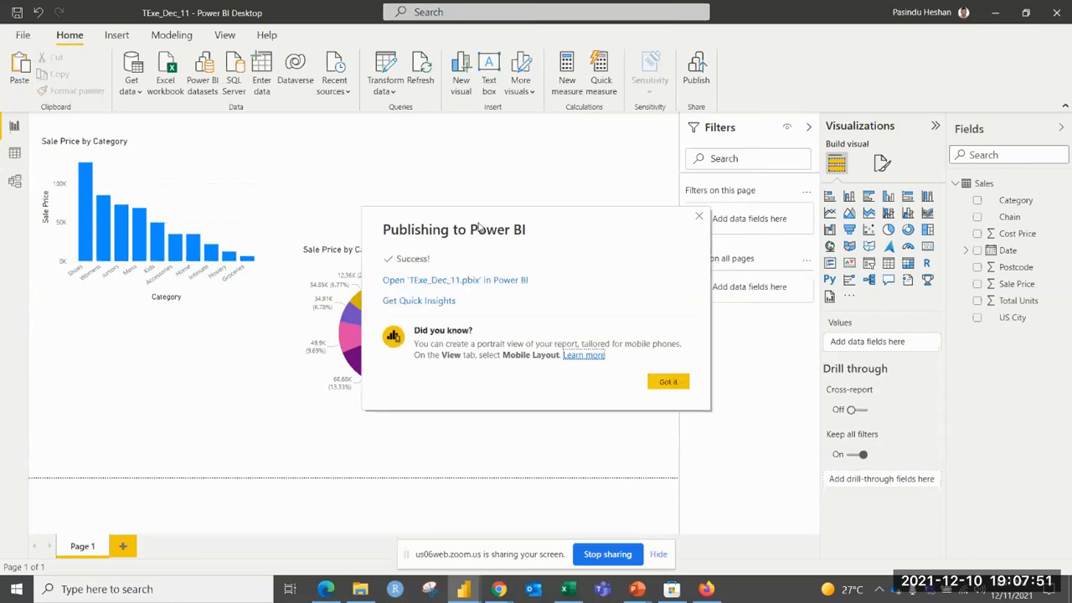
click(679, 381)
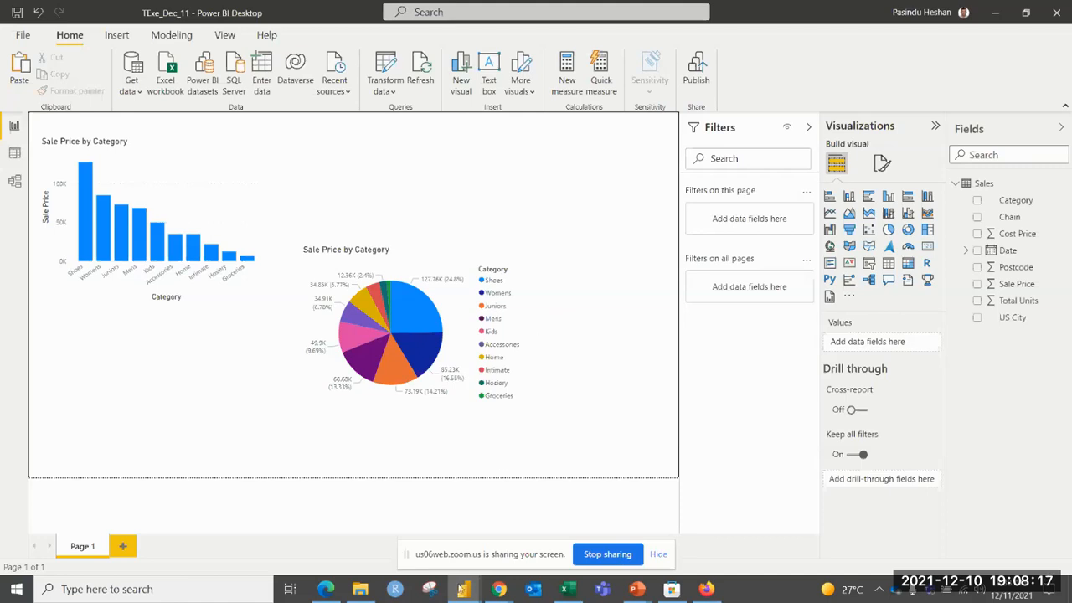
Switch to the Edge browser and open the bookmarked Power BI service home page in the new tab.
mouse_move(461, 589)
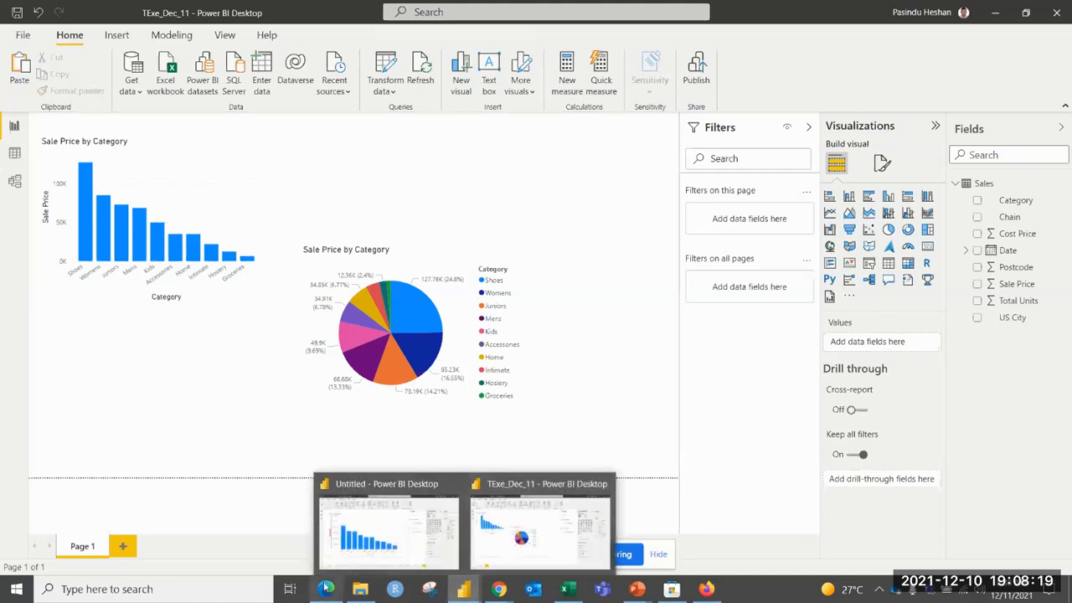
click(325, 589)
click(213, 10)
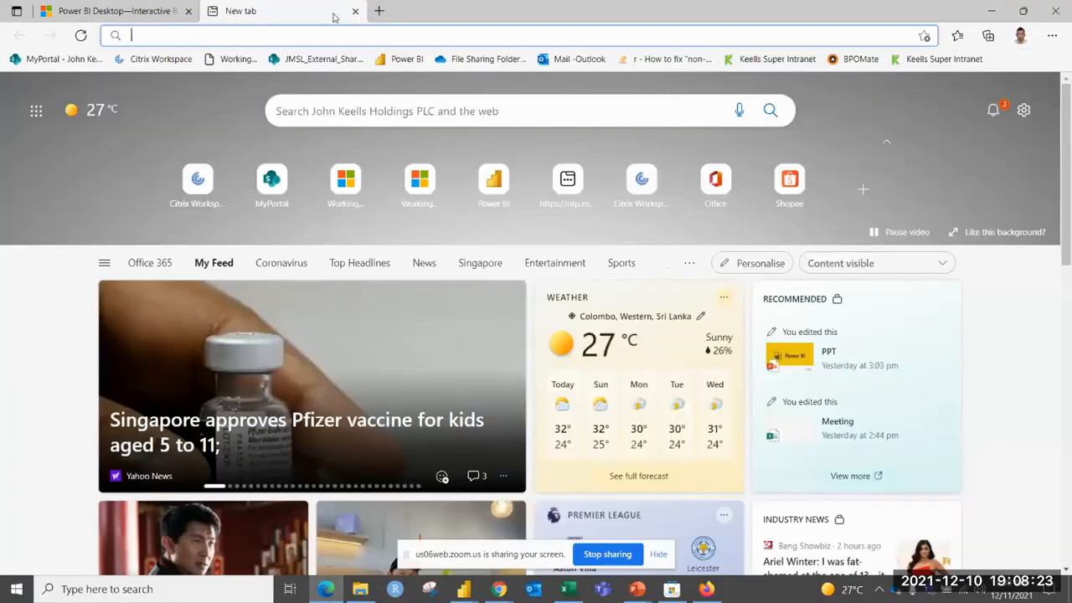
click(407, 59)
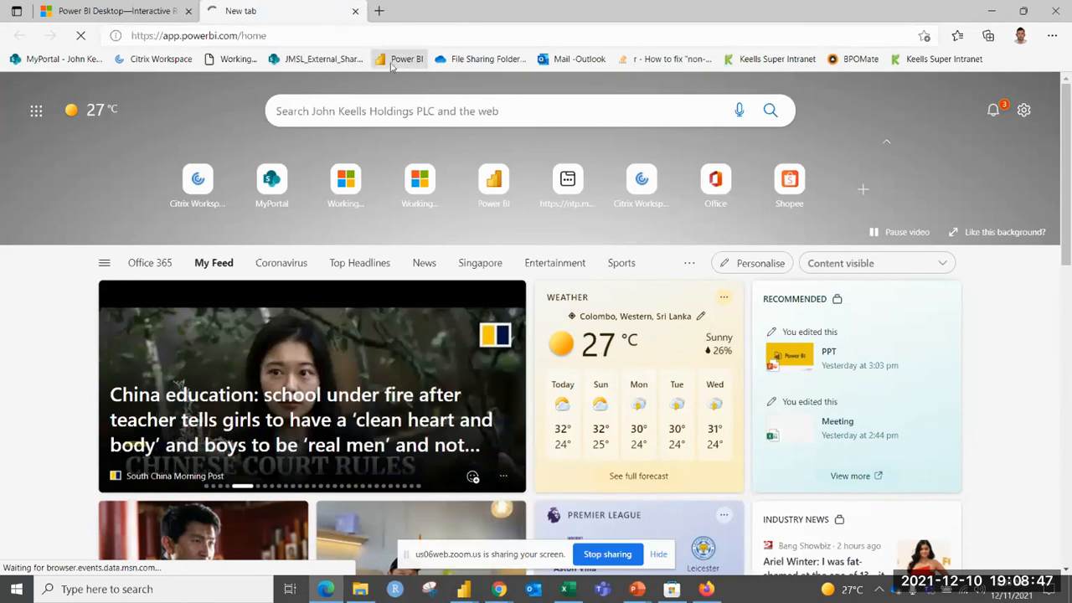
Return to Power BI Desktop and publish TExe_Dec_11 to My workspace again, replacing the existing dataset.
key(alt+Tab)
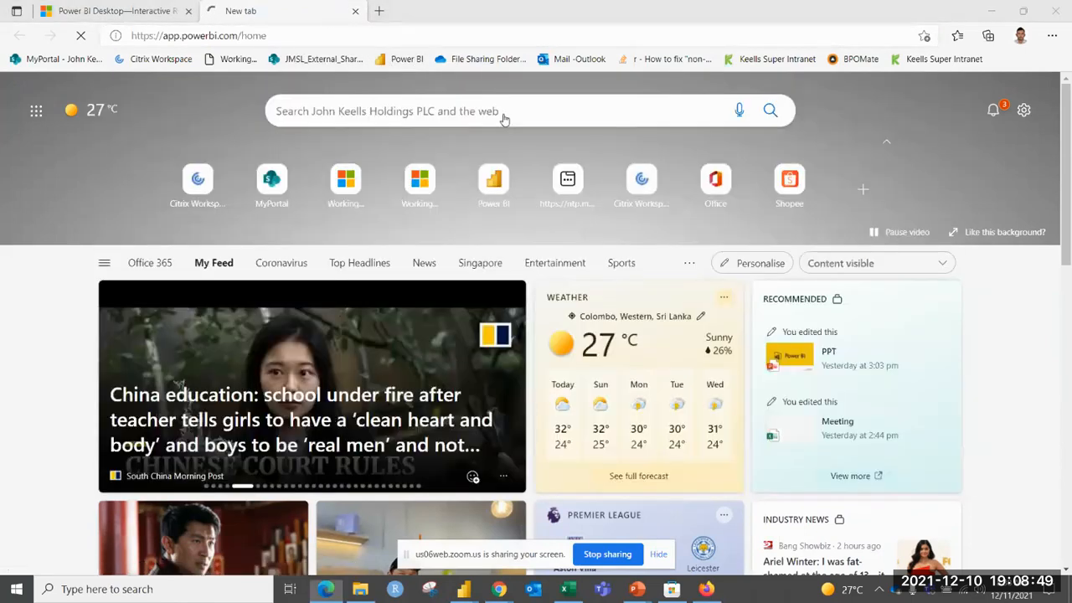
key(alt+Tab)
click(627, 216)
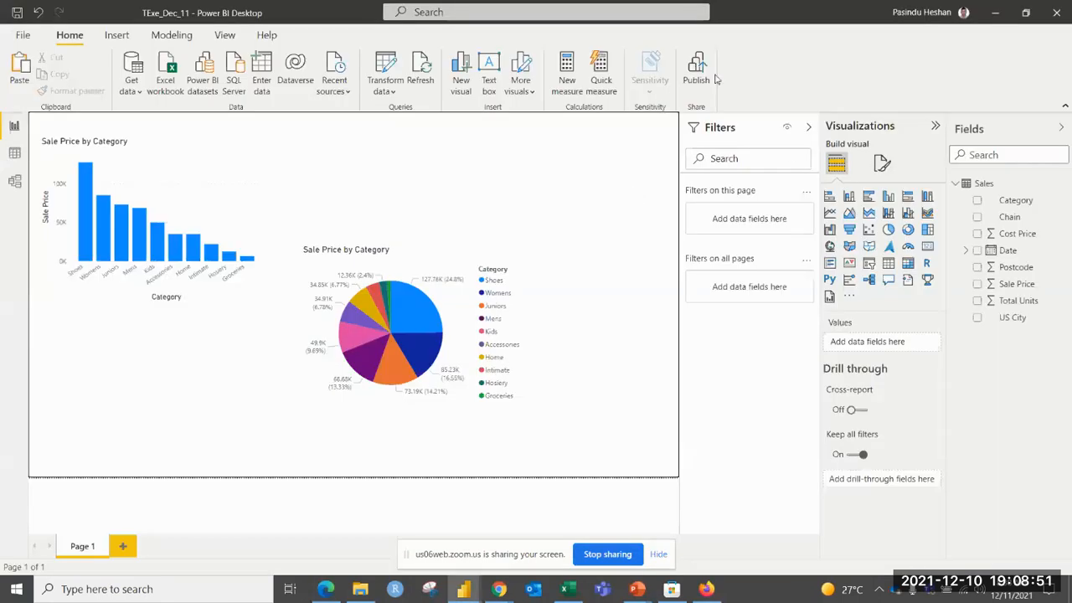
click(696, 67)
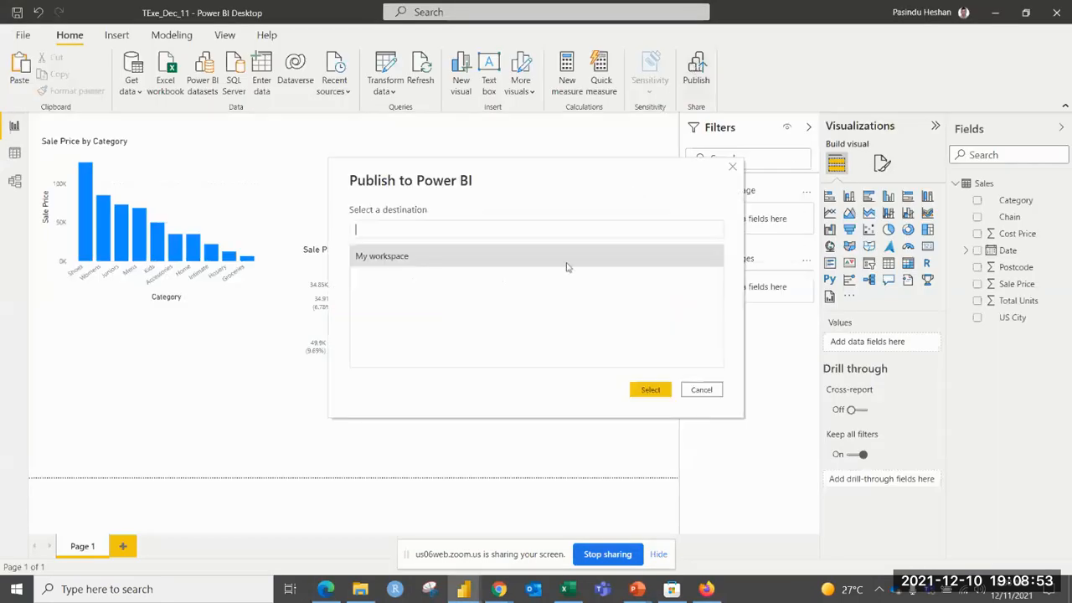
click(661, 389)
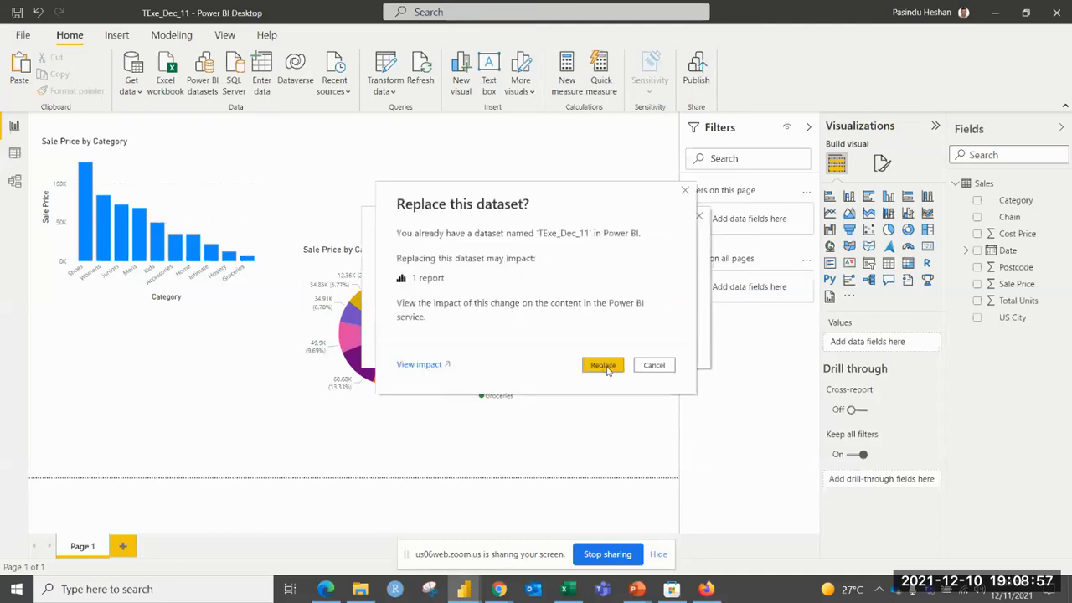
click(606, 366)
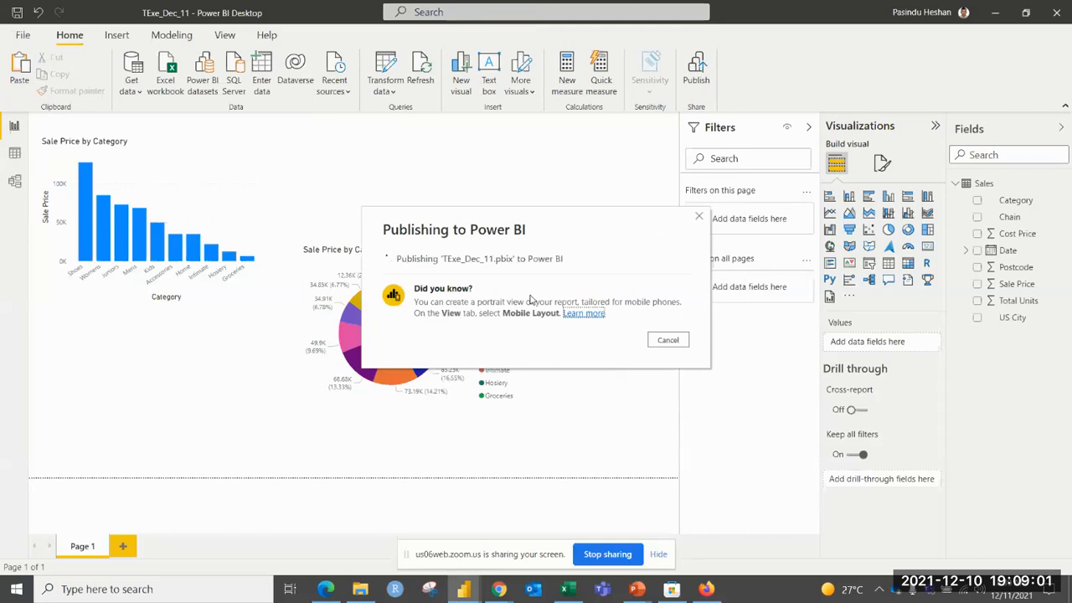
Switch to the browser and check the loading state of the app.powerbi.com page.
key(alt+Tab)
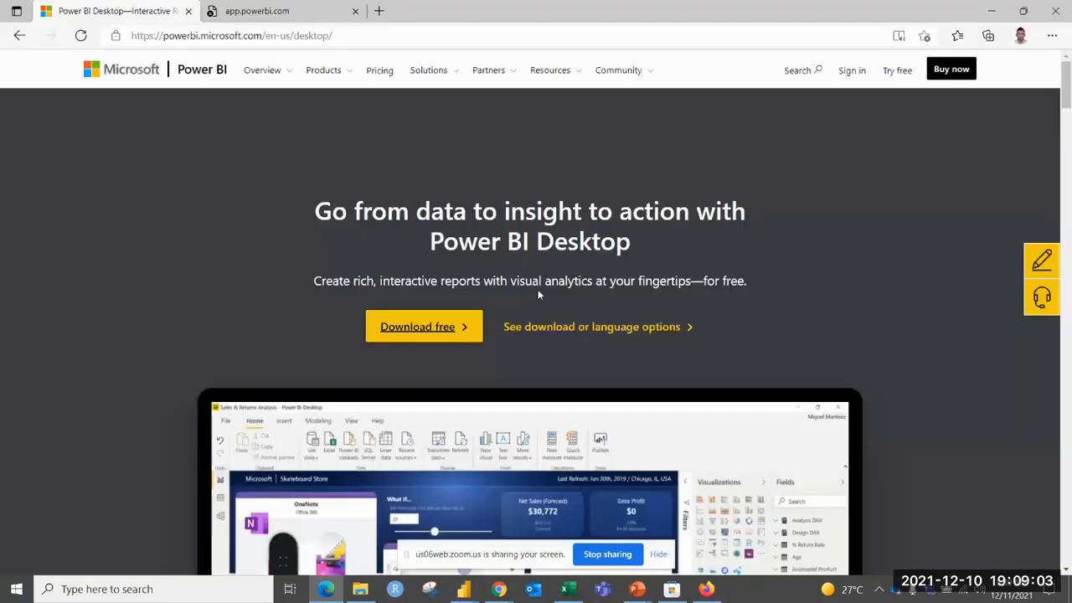
click(243, 8)
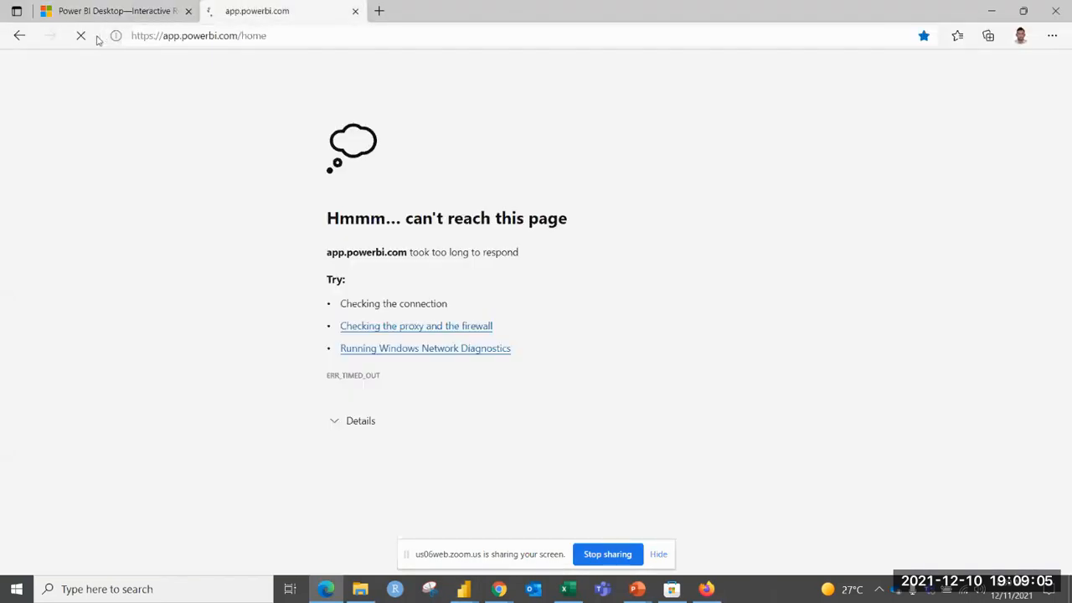
key(alt+Tab)
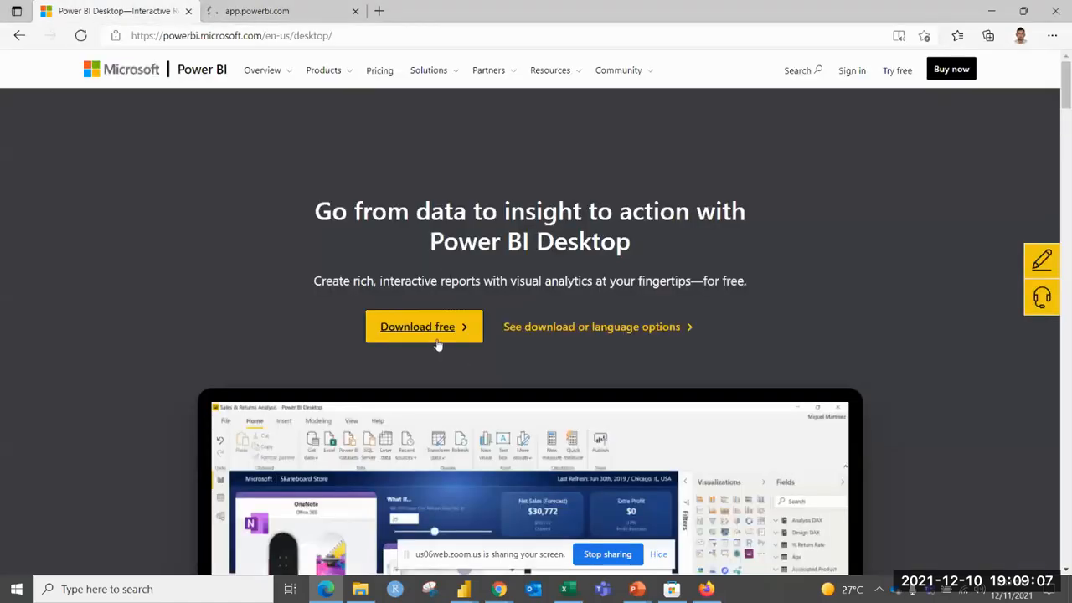
Go back to Power BI Desktop and open the published TExe_Dec_11 report in the Power BI service.
key(alt+Tab)
key(Tab)
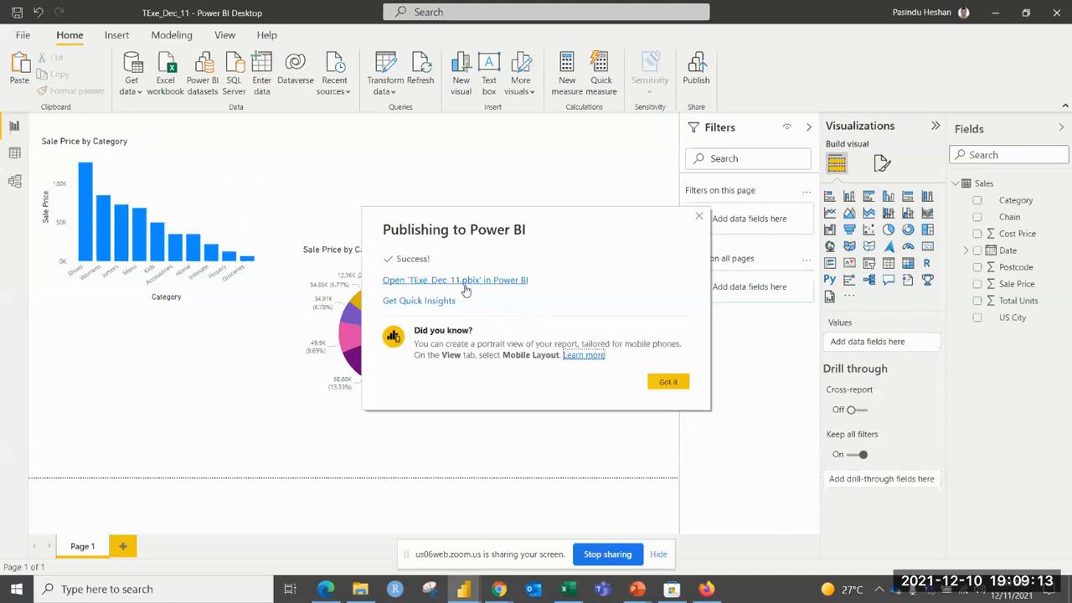
click(465, 283)
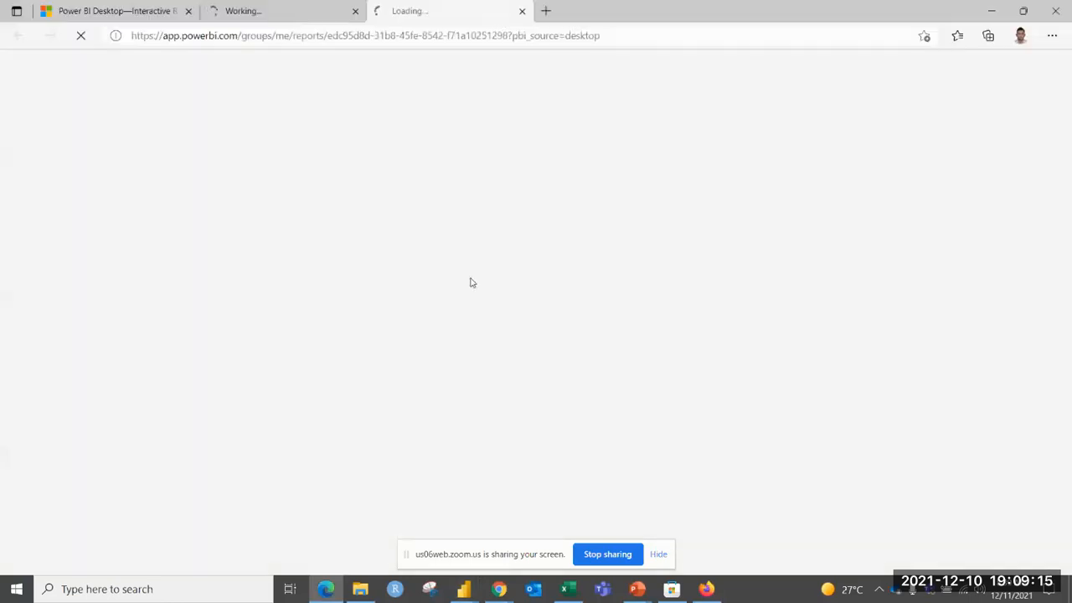